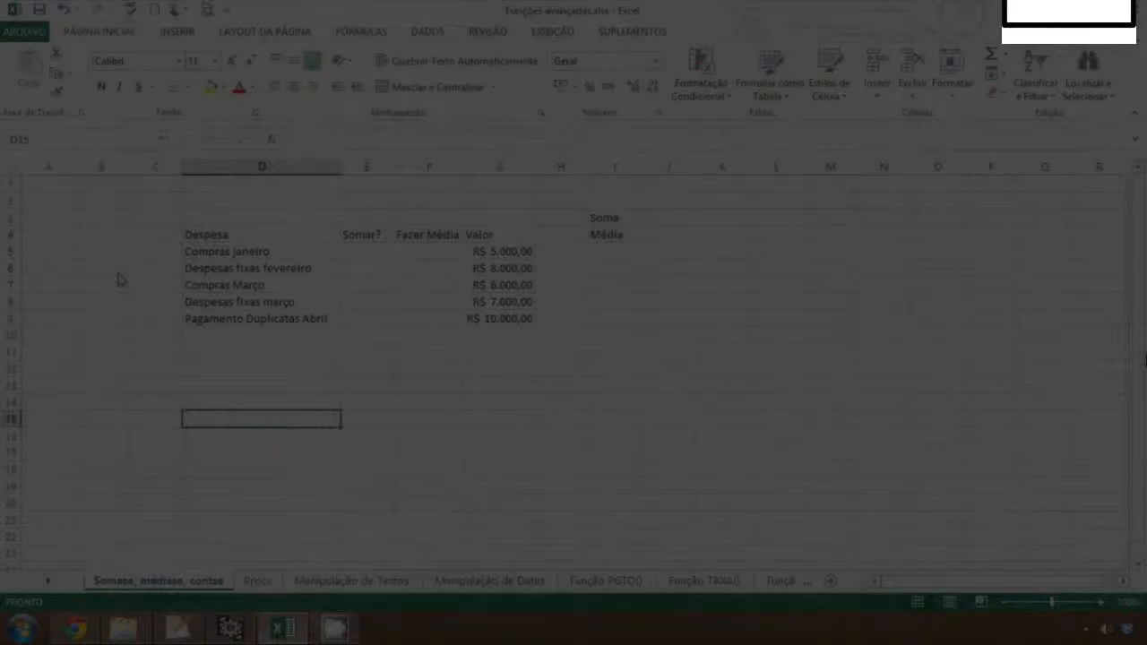
pyautogui.click(348, 281)
pyautogui.press('Right')
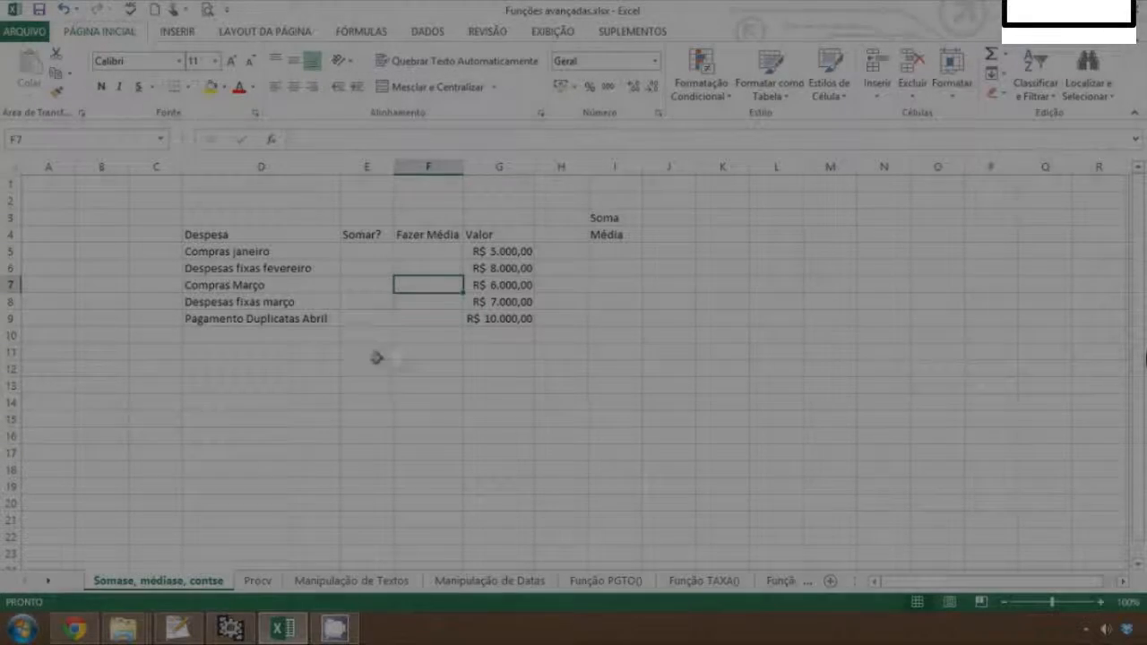
pyautogui.click(502, 390)
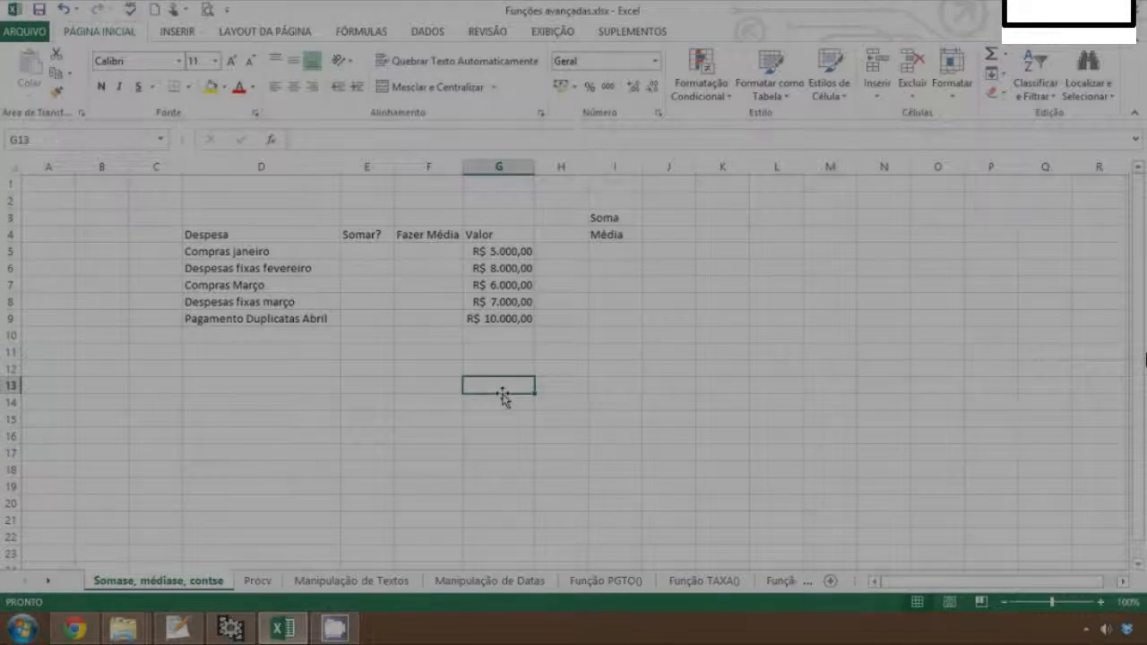
pyautogui.press('Up')
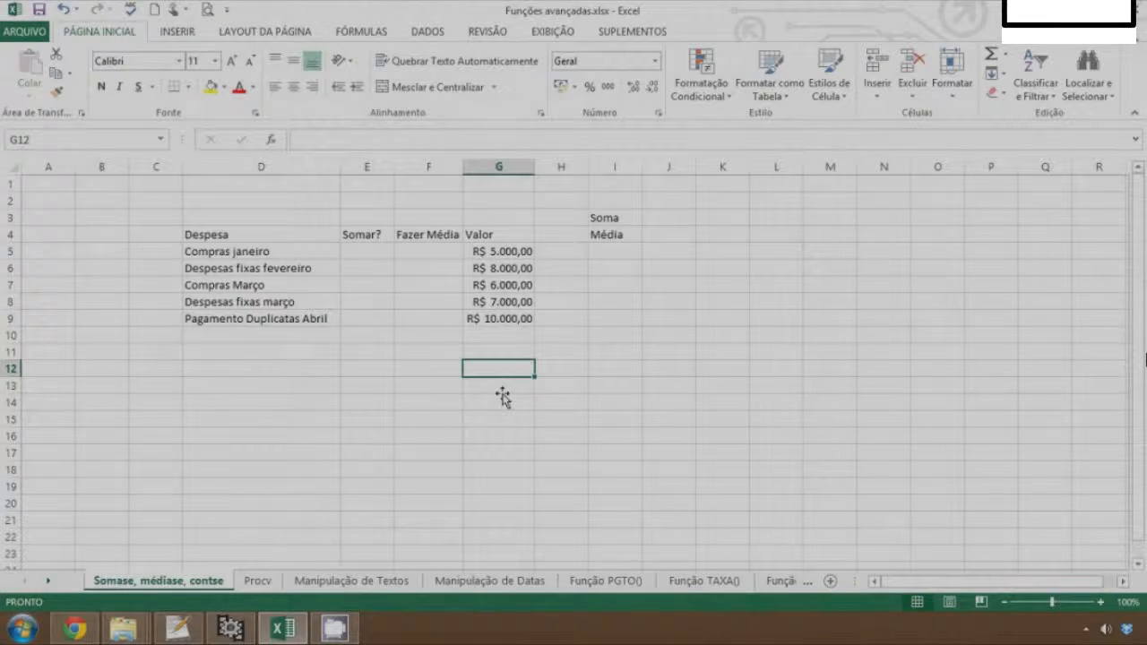
pyautogui.press('Up')
pyautogui.press('Up')
pyautogui.press('Up')
pyautogui.press('Up')
pyautogui.press('Up')
pyautogui.press('Up')
pyautogui.press('Up')
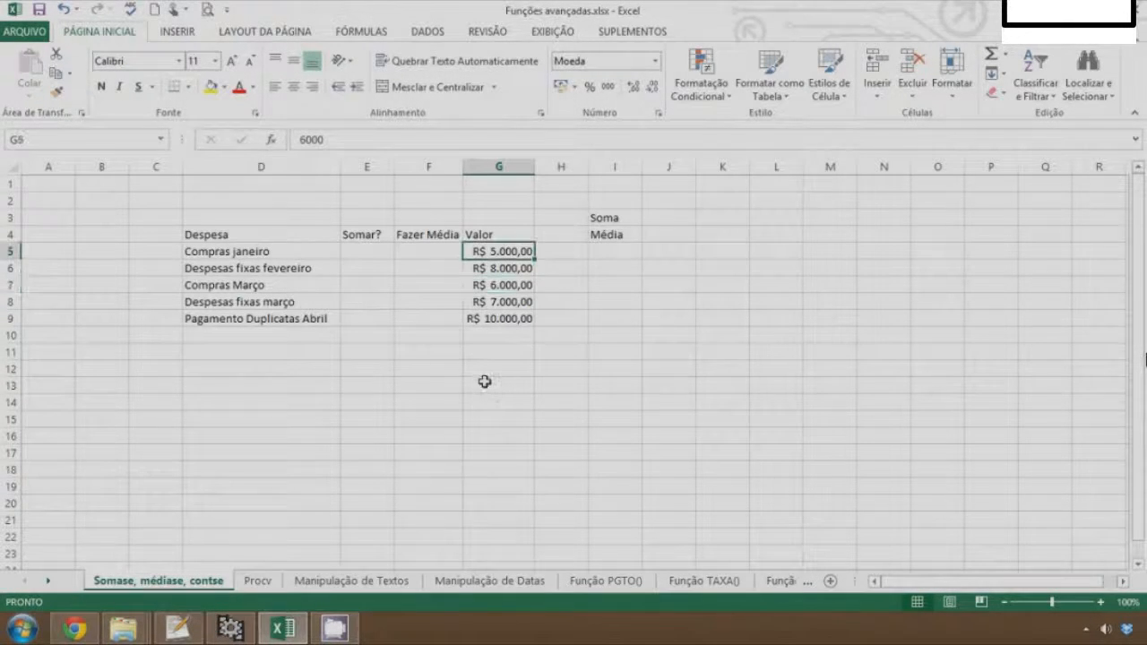
pyautogui.press('Right')
pyautogui.press('Right')
pyautogui.press('Left')
pyautogui.press('Left')
pyautogui.press('Left')
pyautogui.press('Left')
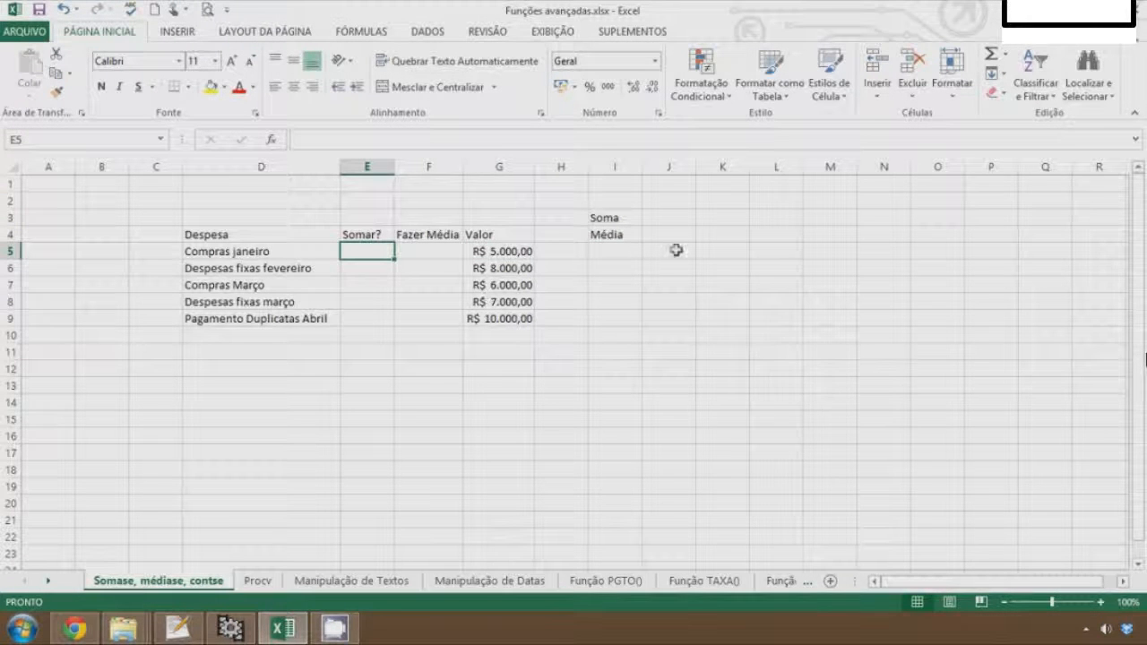
pyautogui.click(671, 250)
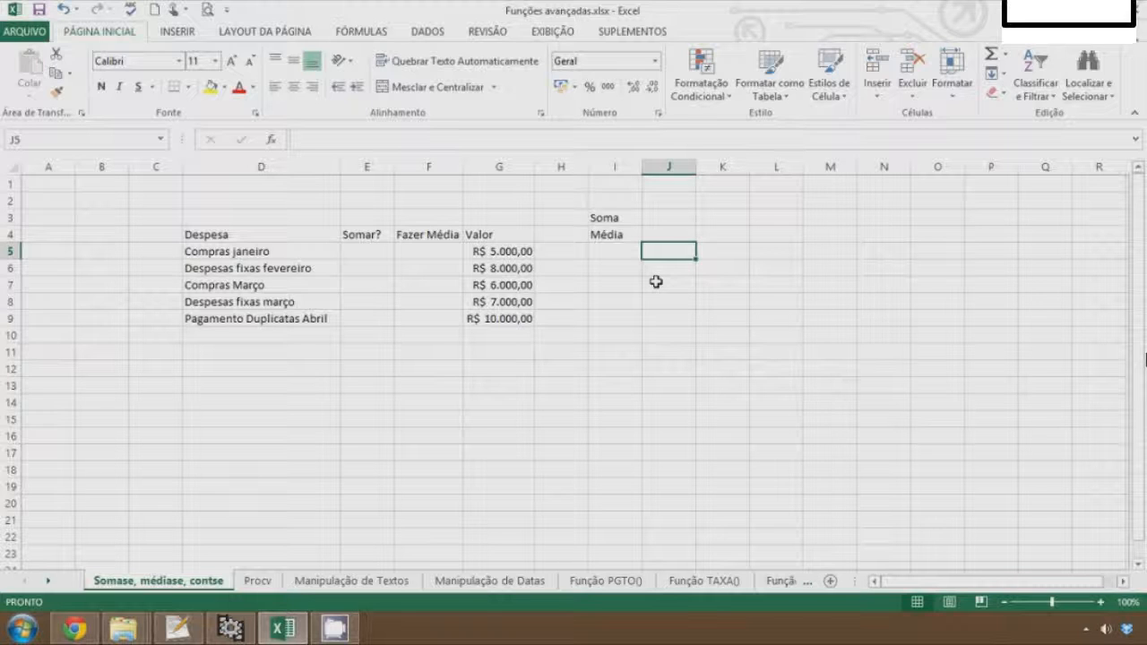
# In J6, enter a CONT.SE formula counting values in G5:G9 greater than 6000: =CONT.SE(G5:G9;">6000")
pyautogui.click(617, 306)
pyautogui.press('Right')
pyautogui.press('Right')
pyautogui.press('Up')
pyautogui.press('Up')
pyautogui.press('Left')
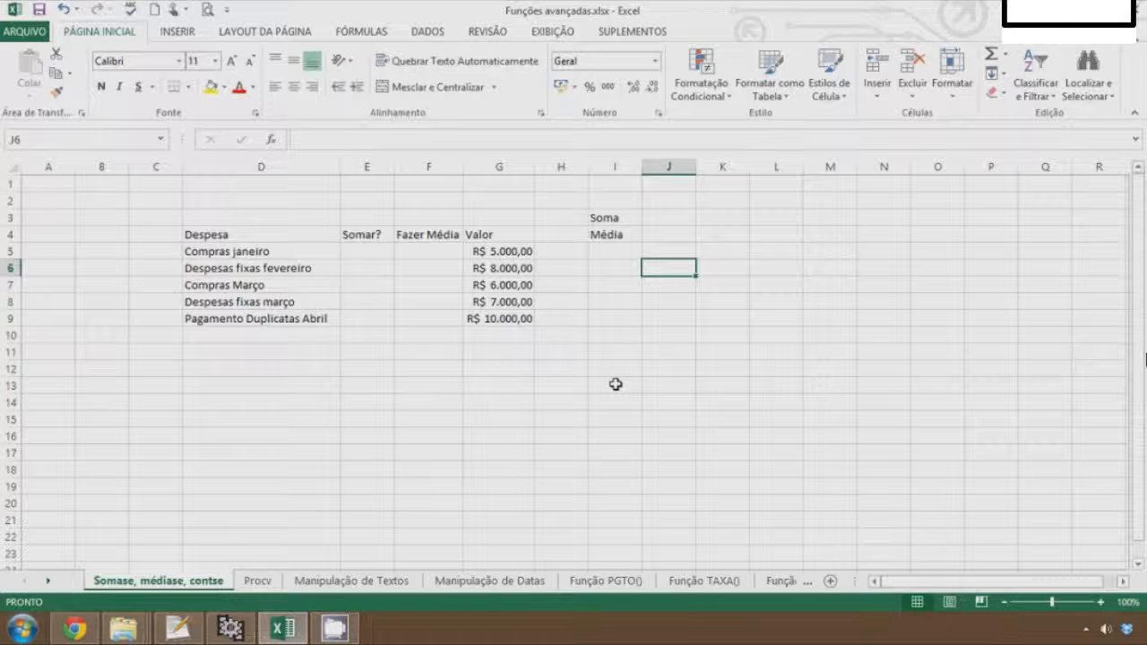
pyautogui.write('=co')
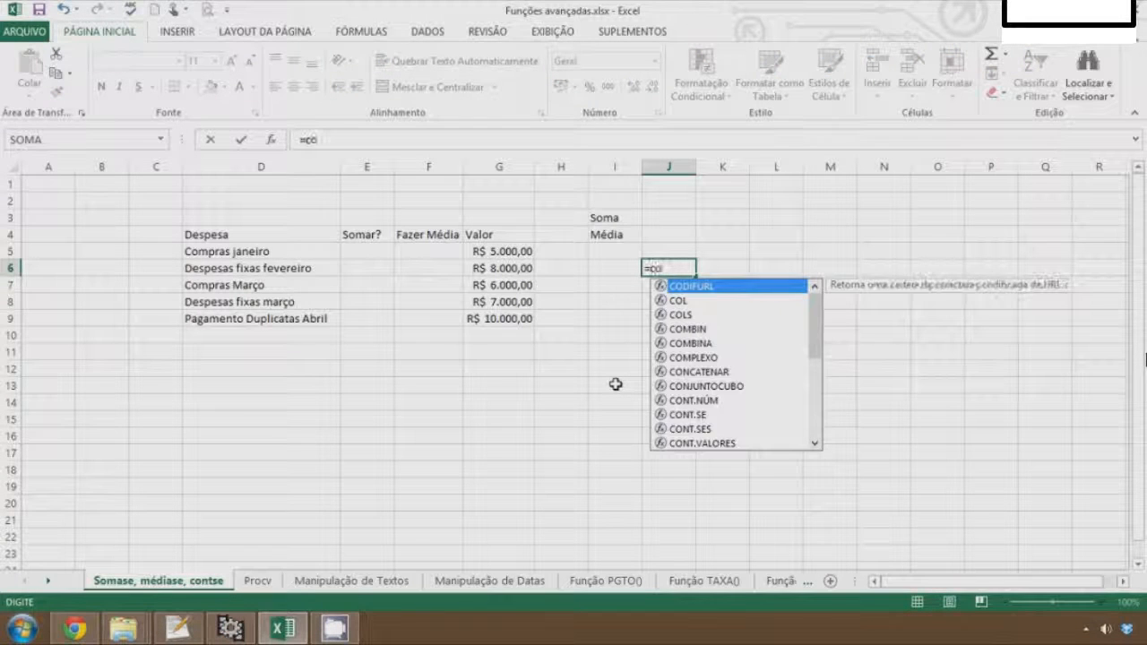
pyautogui.write('nt')
pyautogui.press('Down')
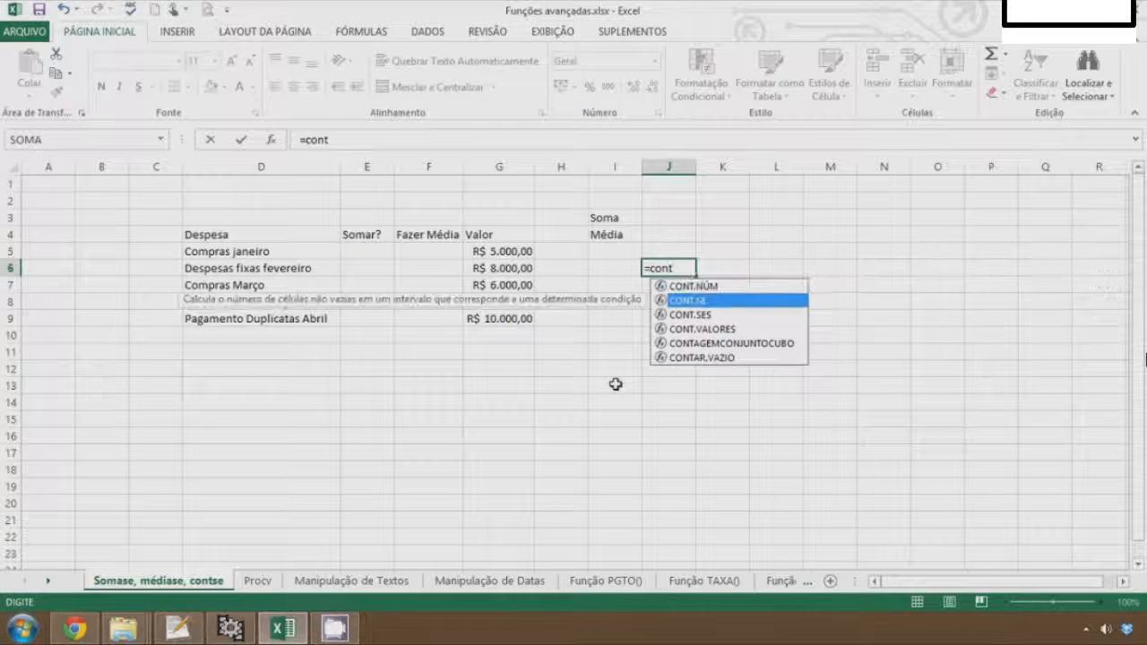
pyautogui.press('Tab')
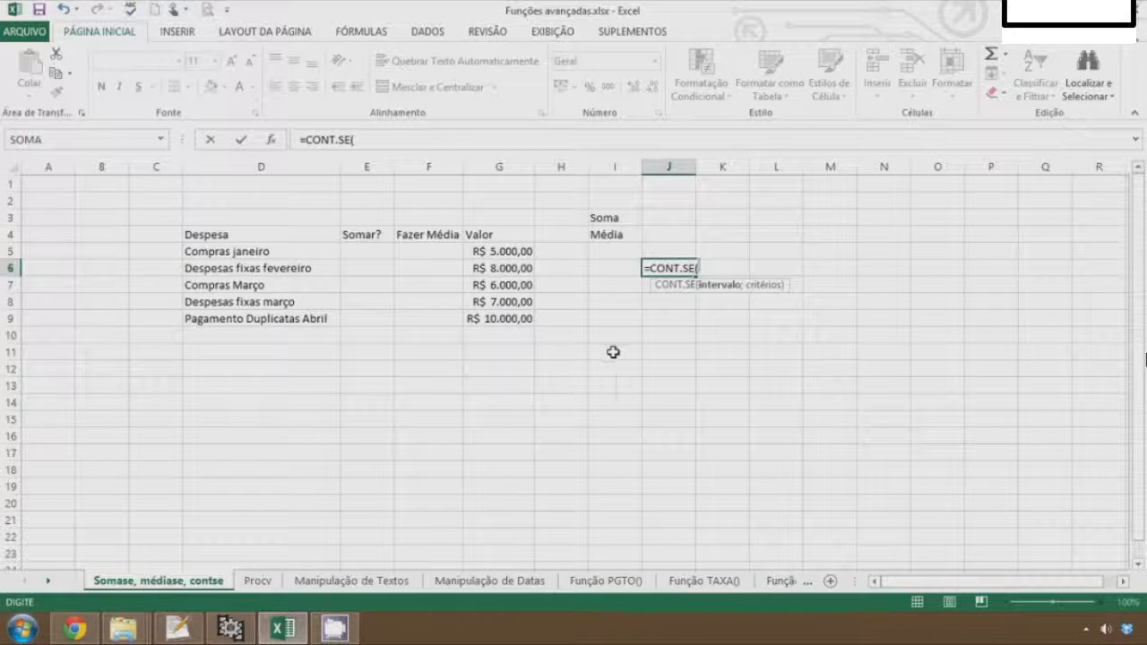
pyautogui.click(494, 251)
pyautogui.moveTo(495, 309); pyautogui.dragTo(496, 313)
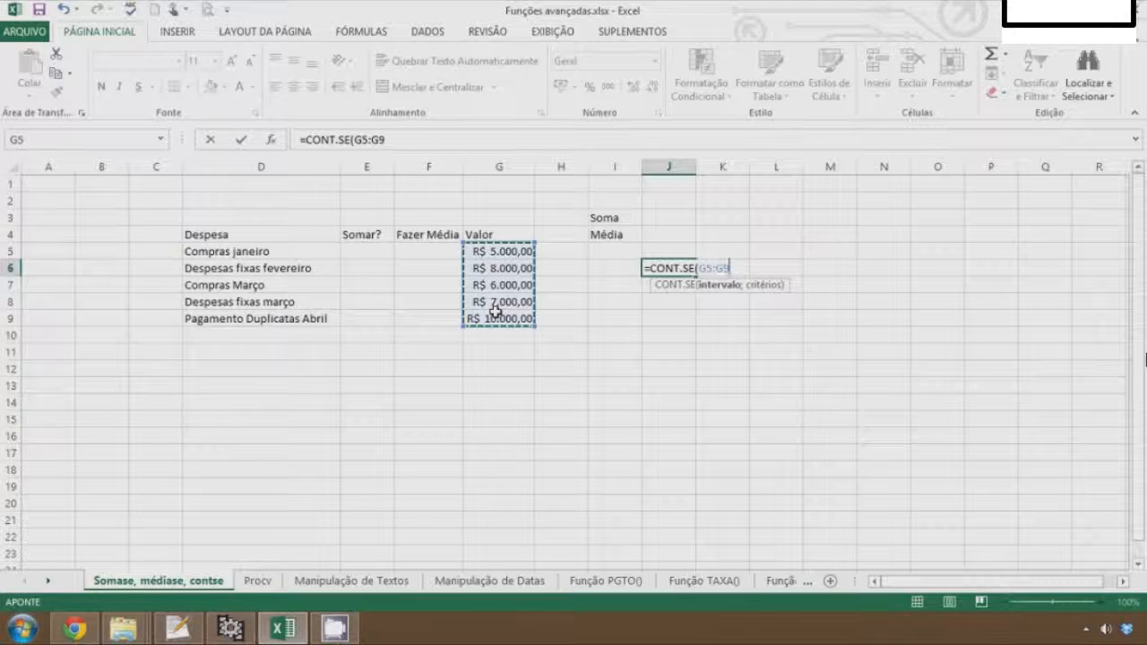
pyautogui.write(';')
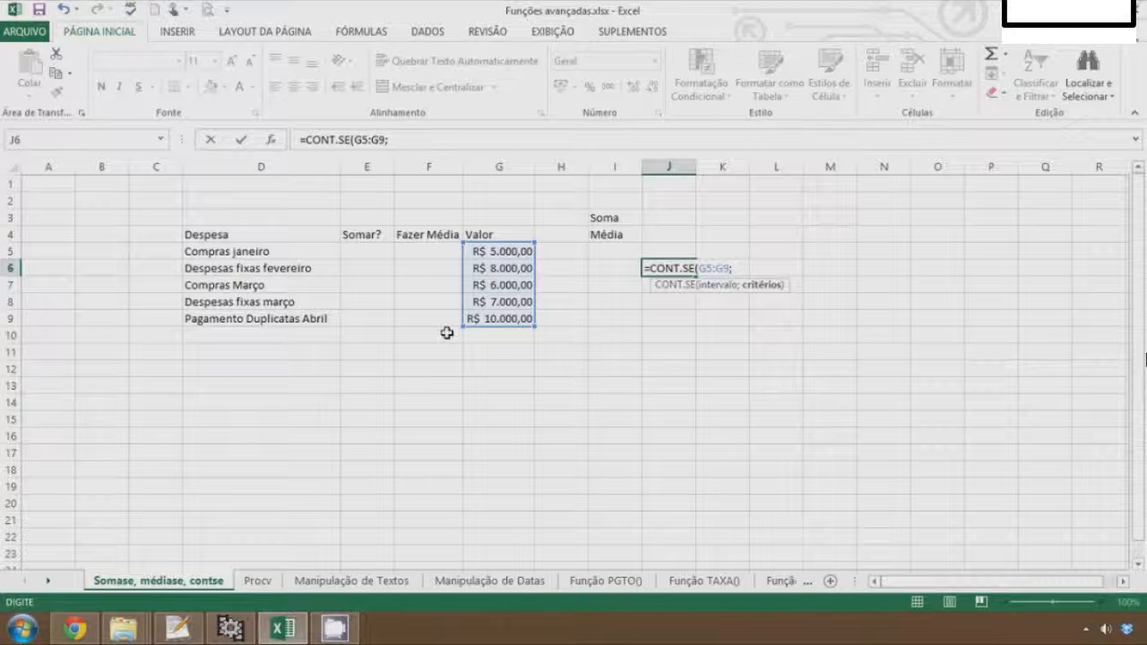
pyautogui.write('">6000")')
pyautogui.press('Return')
pyautogui.press('Up')
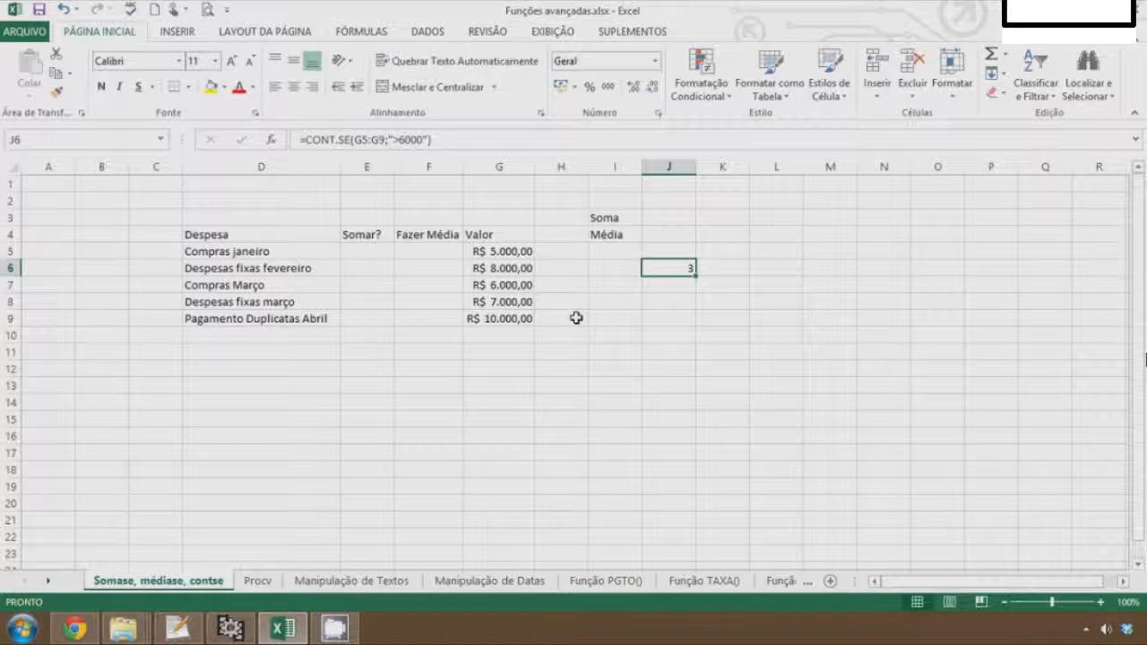
# Inspect each value in G5:G9 and compare them with the count formula in J6
pyautogui.click(503, 252)
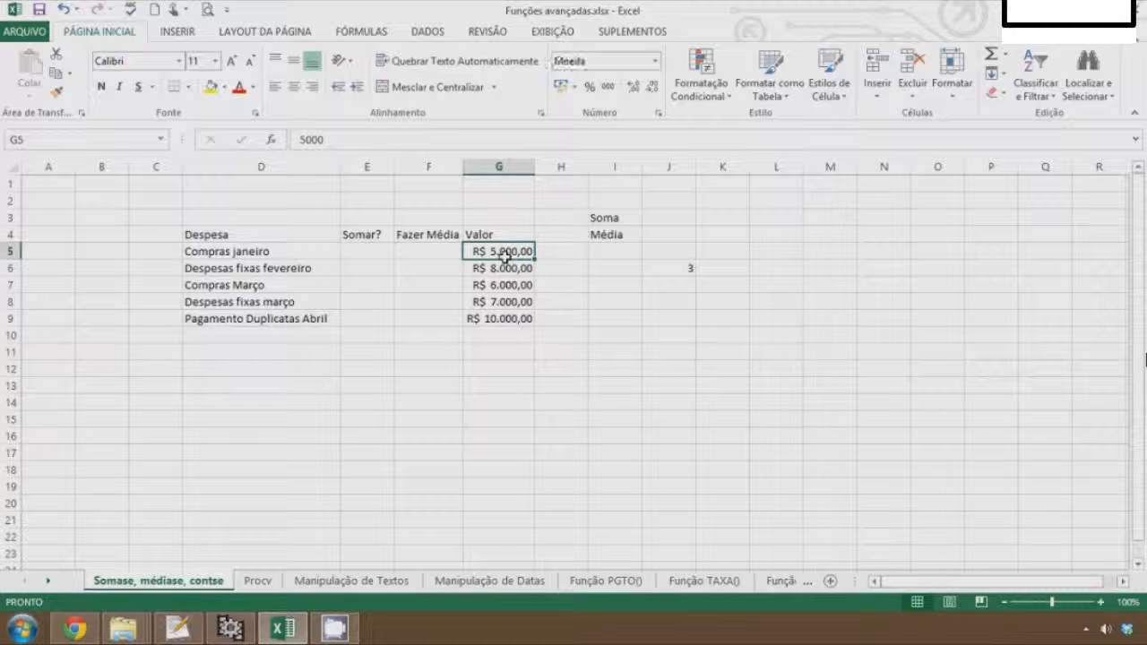
pyautogui.click(498, 268)
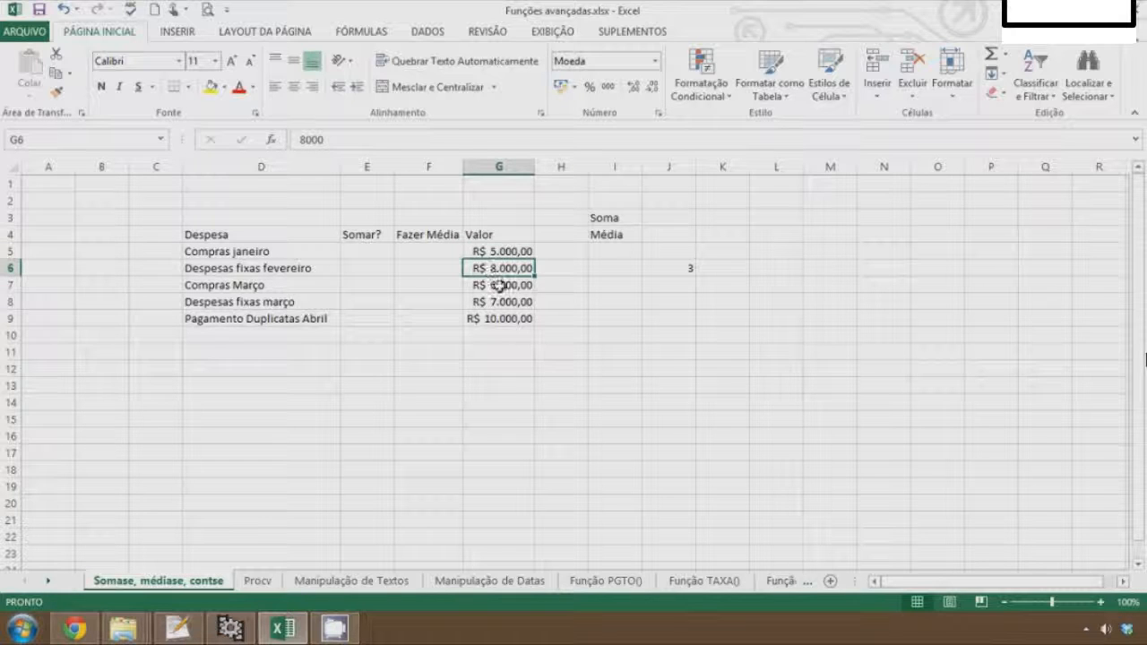
pyautogui.click(500, 285)
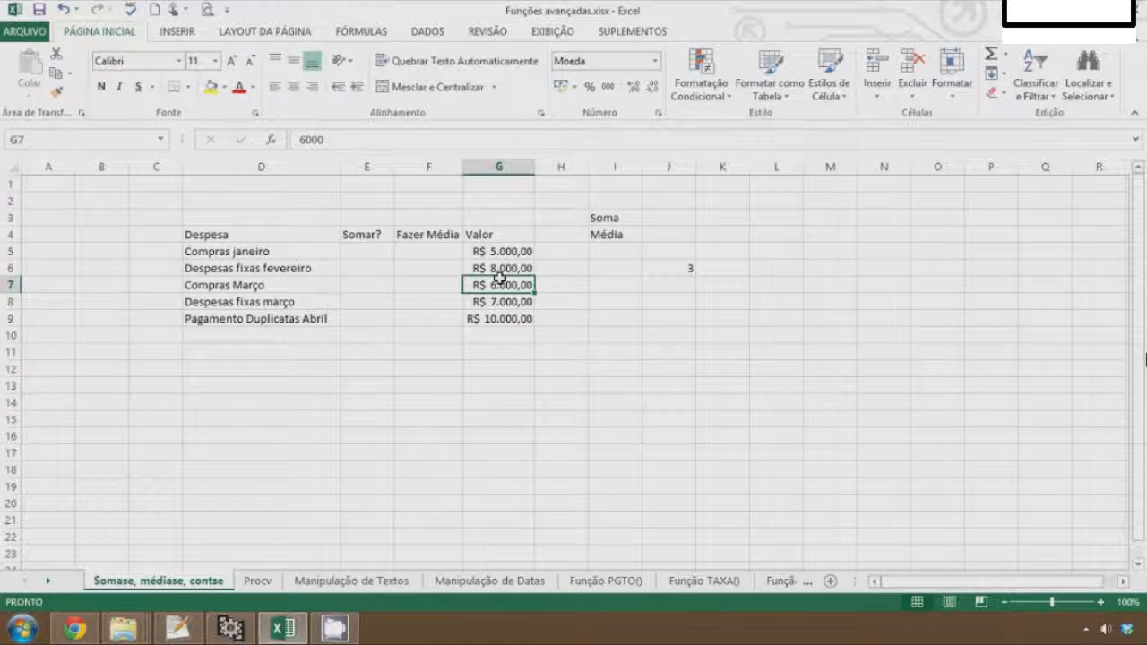
pyautogui.click(505, 303)
pyautogui.click(514, 321)
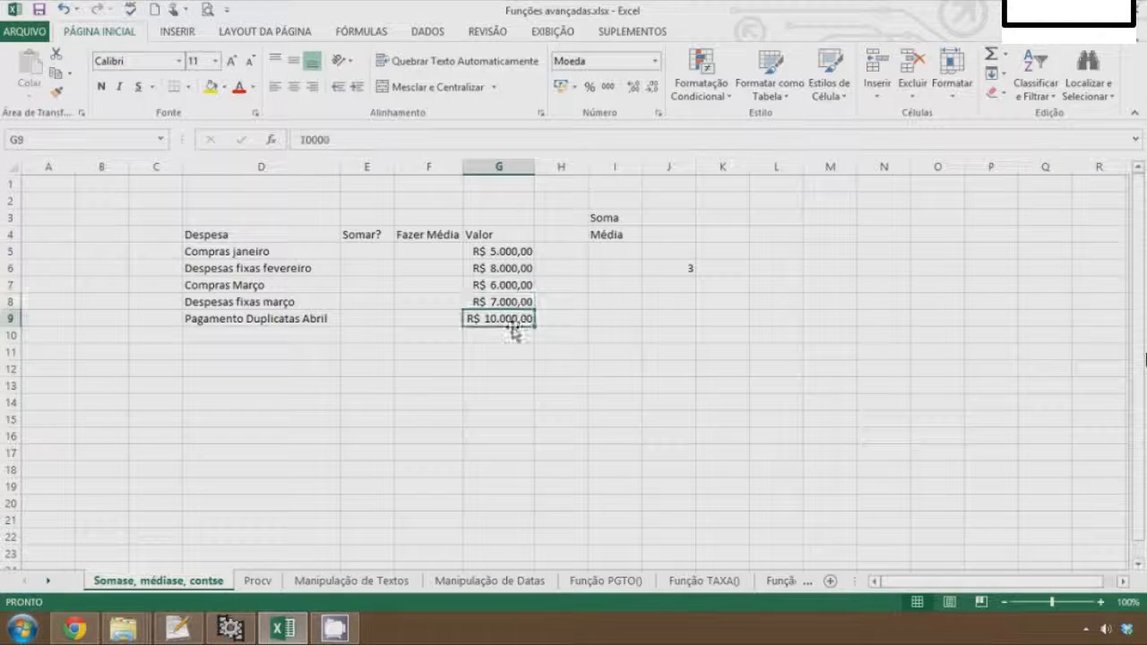
pyautogui.click(687, 270)
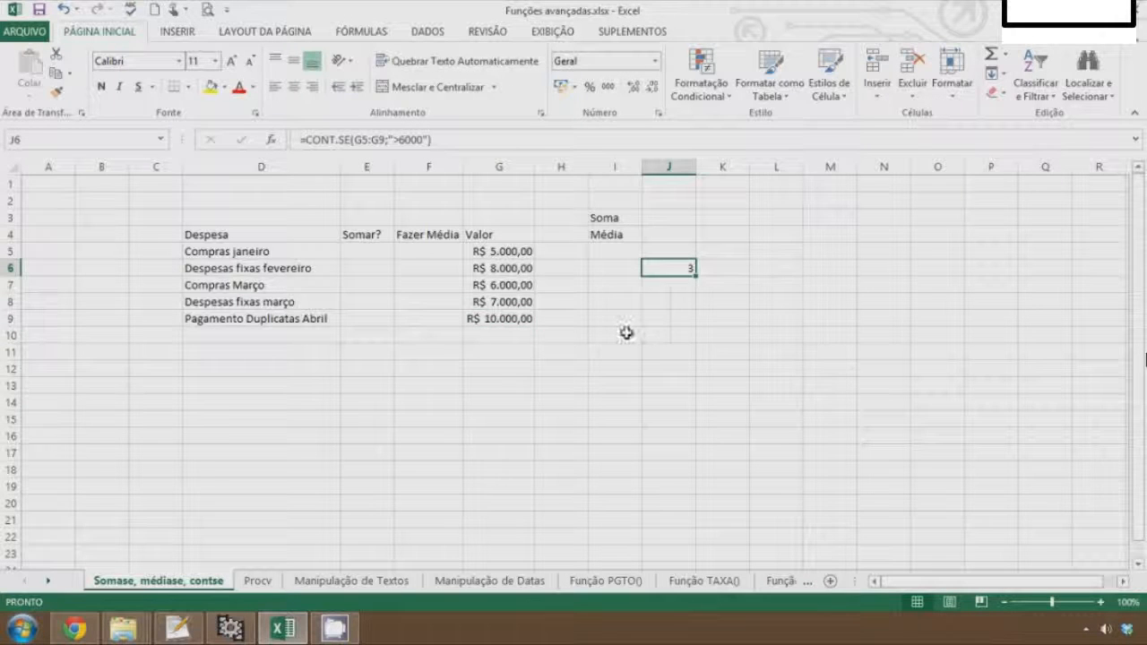
pyautogui.press('Return')
pyautogui.write('=como')
pyautogui.press('BackSpace')
pyautogui.press('BackSpace')
pyautogui.write('NCATENAR(')
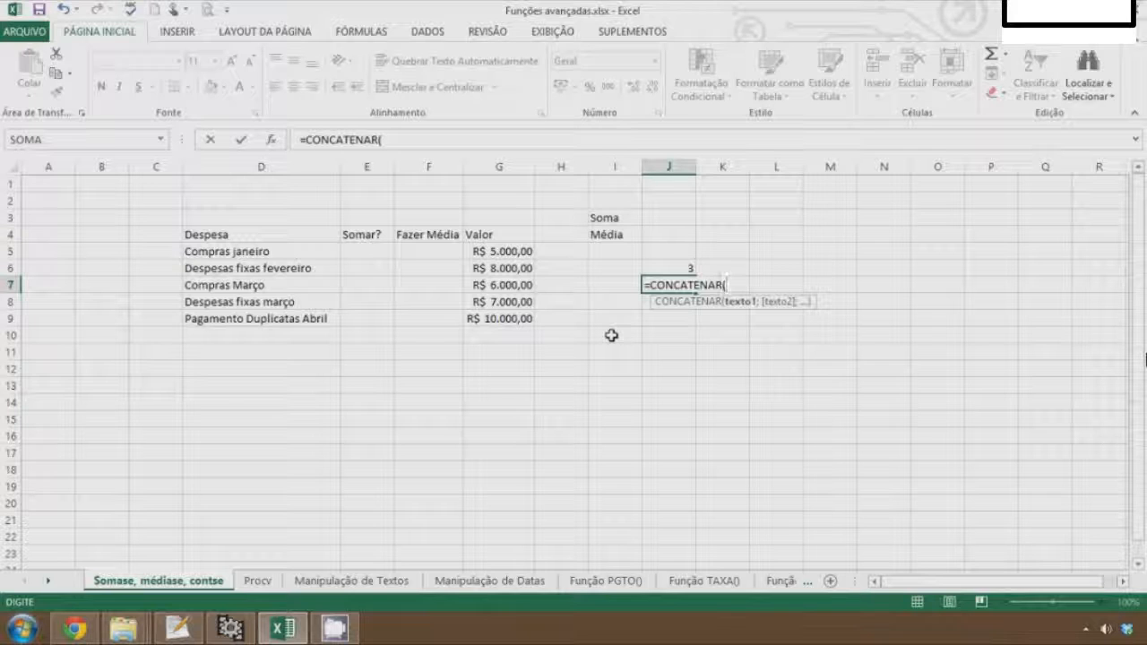
pyautogui.press('Escape')
# In J7, enter a CONT.SE formula counting values in G5:G9 below 2000: =CONT.SE(G5:G9;"<2000")
pyautogui.write('=co')
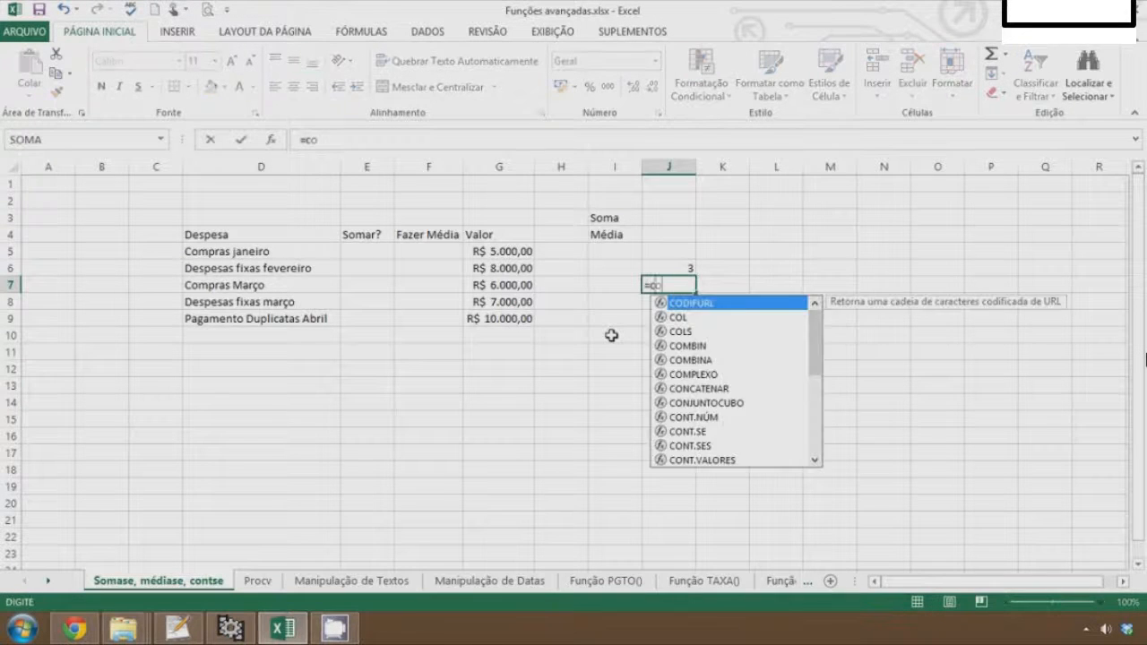
pyautogui.write('nt')
pyautogui.press('Down')
pyautogui.press('Tab')
pyautogui.write('"')
pyautogui.press('Return')
pyautogui.press('Return')
pyautogui.press('BackSpace')
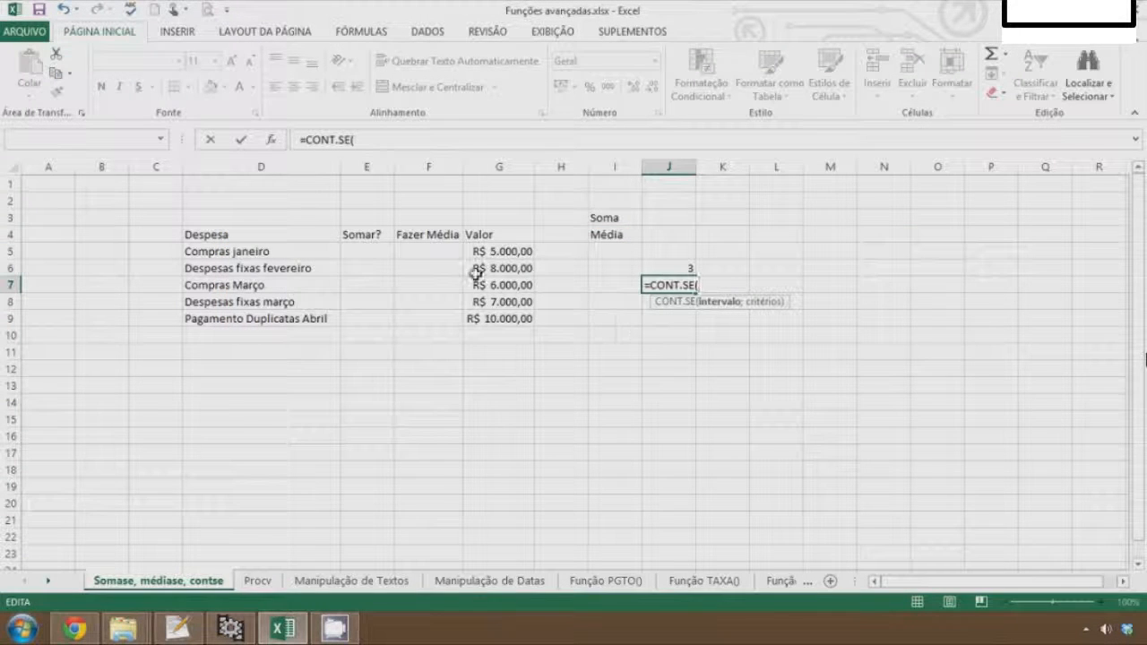
pyautogui.moveTo(487, 251); pyautogui.dragTo(499, 317)
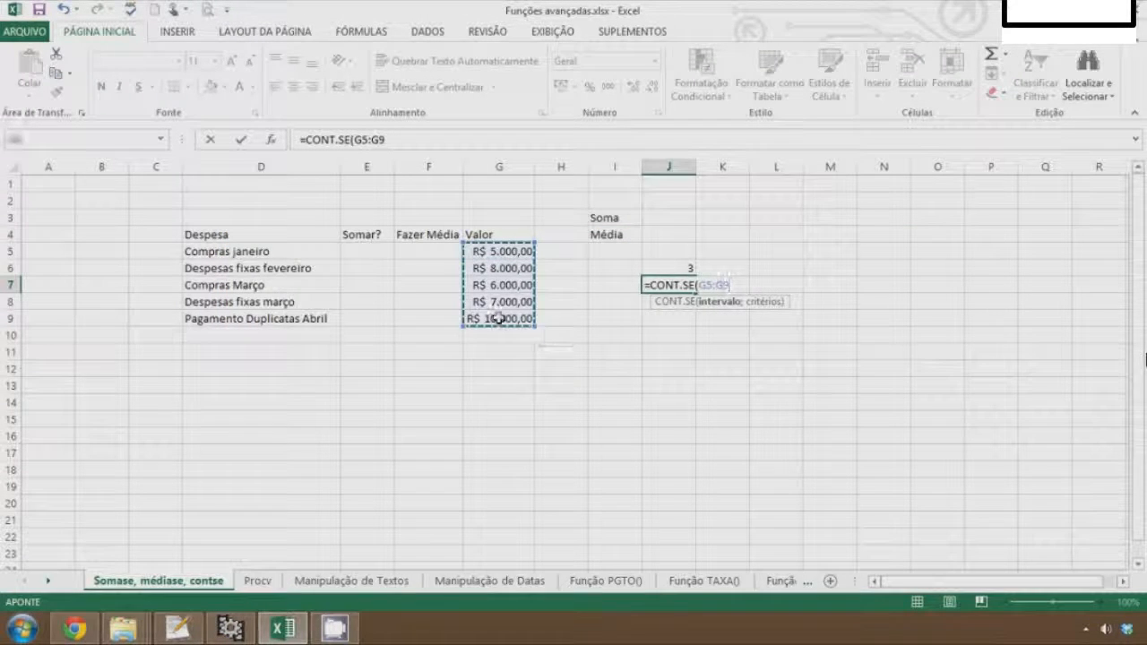
pyautogui.write(';"')
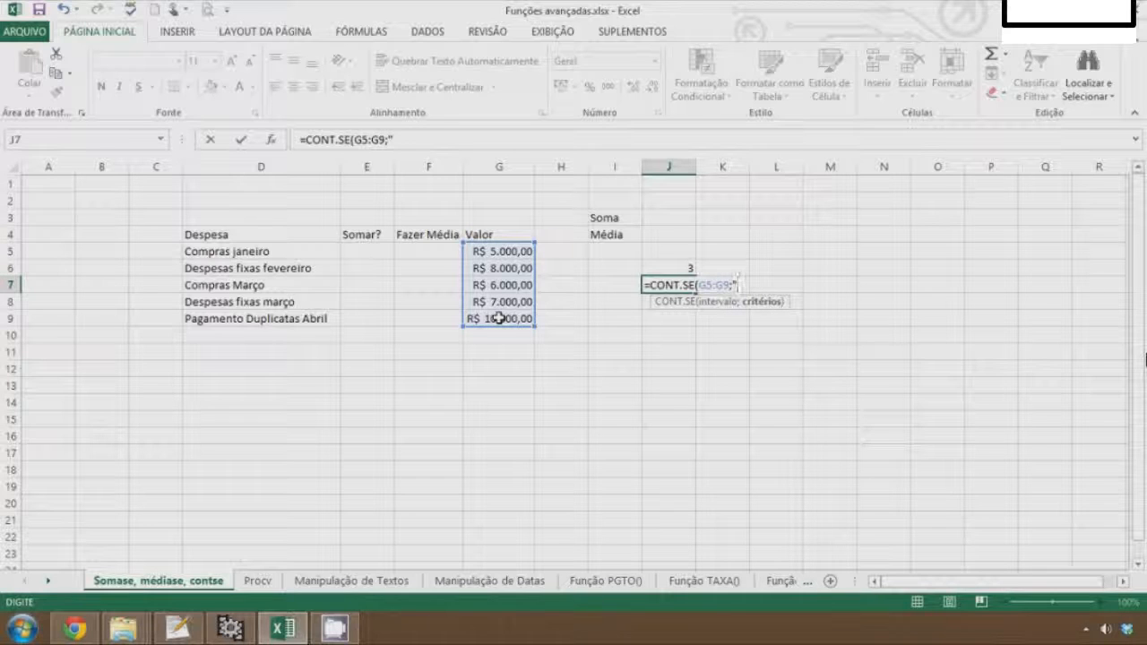
pyautogui.write('<2000")')
pyautogui.press('Return')
pyautogui.press('Up')
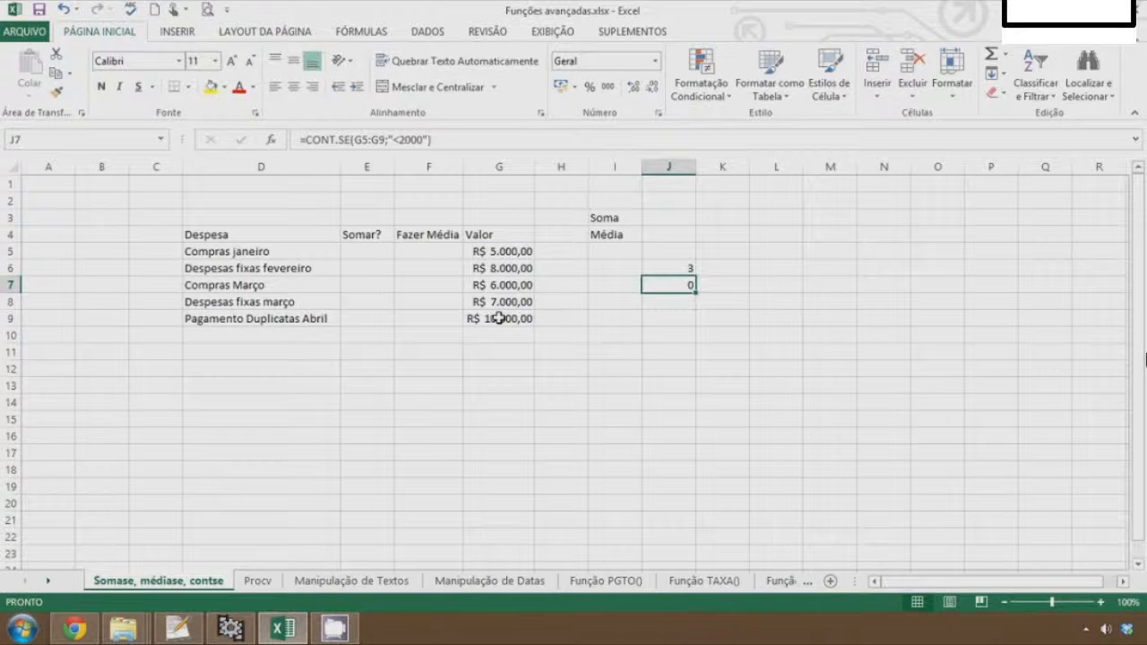
pyautogui.press('Left')
pyautogui.press('Left')
pyautogui.press('Left')
pyautogui.press('Up')
pyautogui.press('Up')
pyautogui.press('Down')
pyautogui.press('Down')
pyautogui.press('Down')
pyautogui.press('Down')
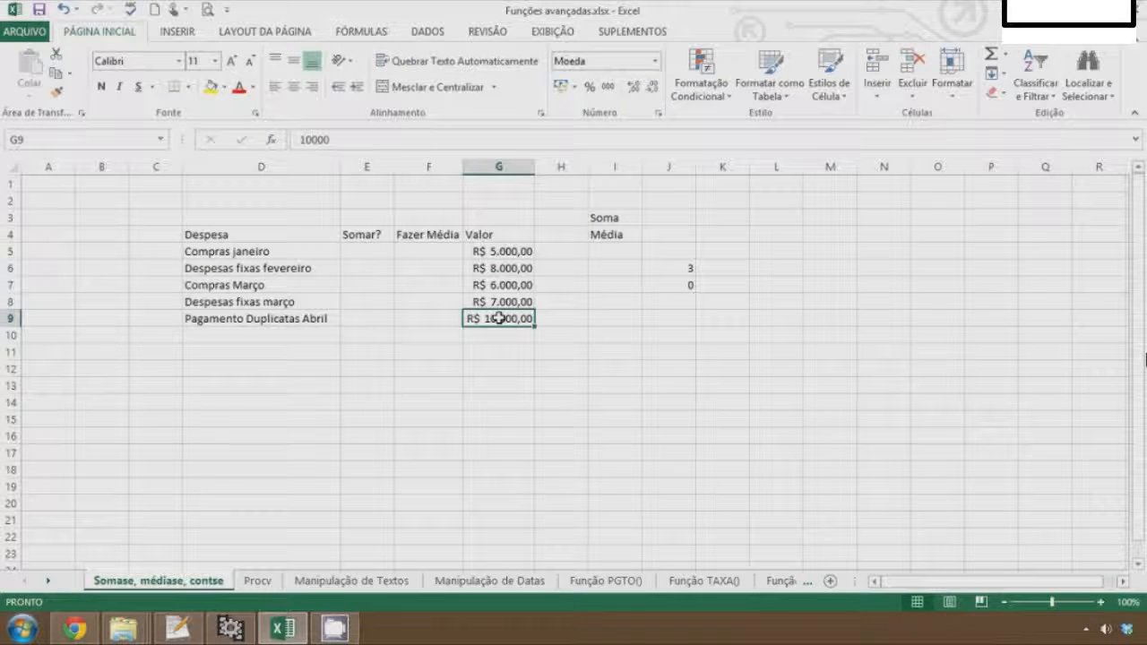
# In J9, enter a SOMASE formula summing values in G5:G9 greater than 6000: =somase(G5:G9;">6000")
pyautogui.press('Right')
pyautogui.press('Right')
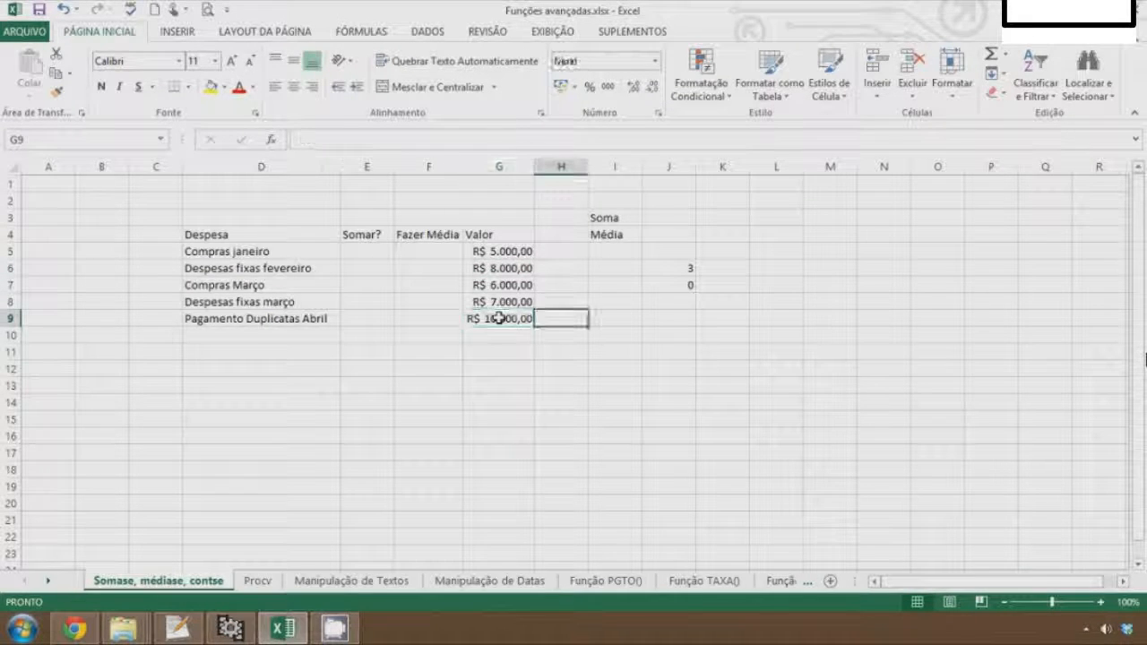
pyautogui.press('Left')
pyautogui.press('Right')
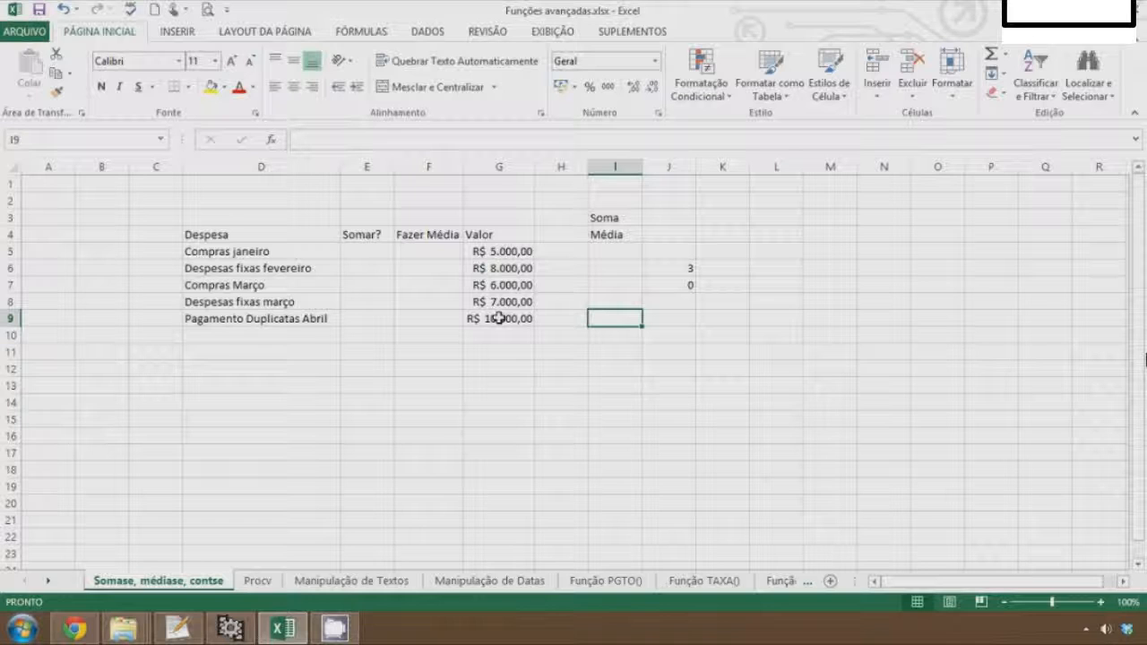
pyautogui.press('Right')
pyautogui.press('Right')
pyautogui.press('Left')
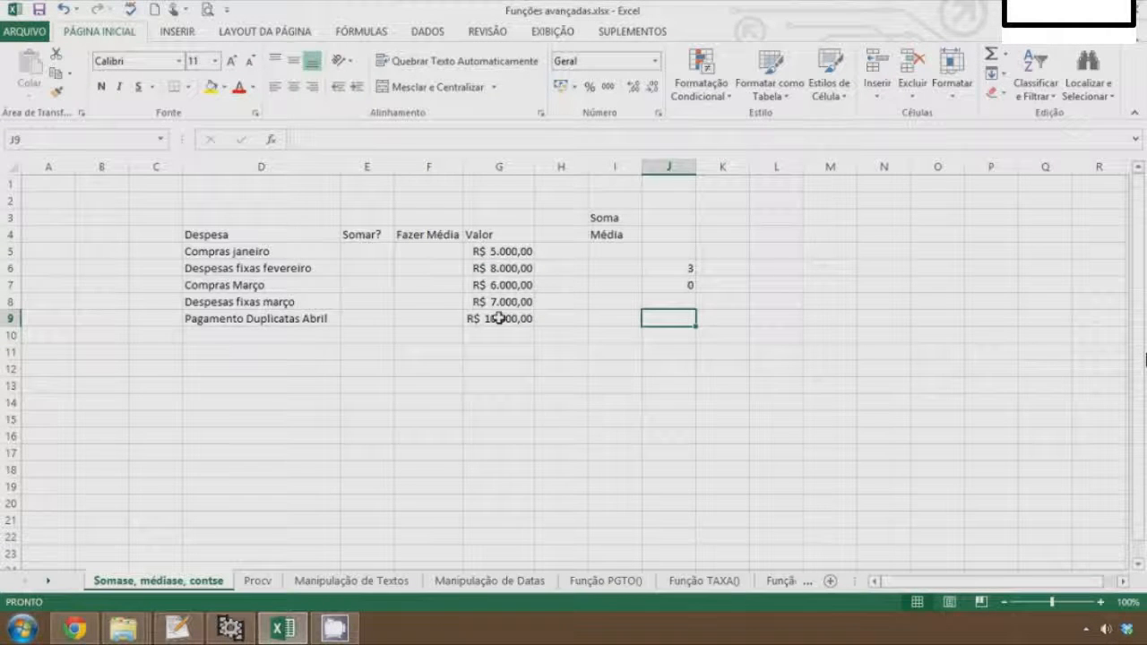
pyautogui.write('=')
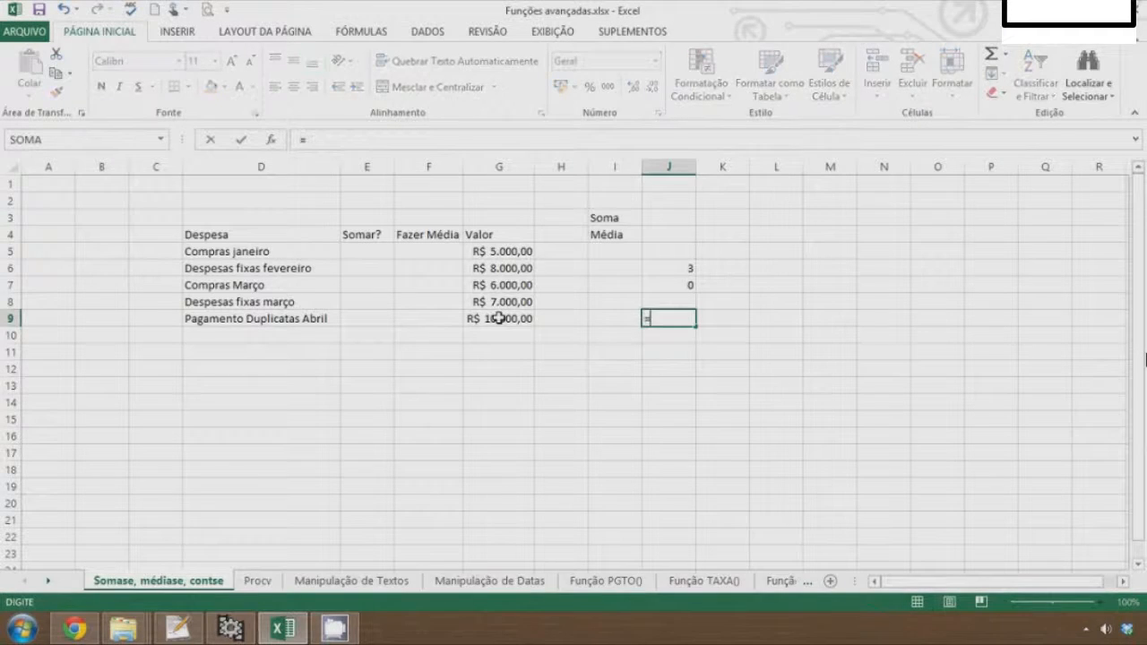
pyautogui.write('som')
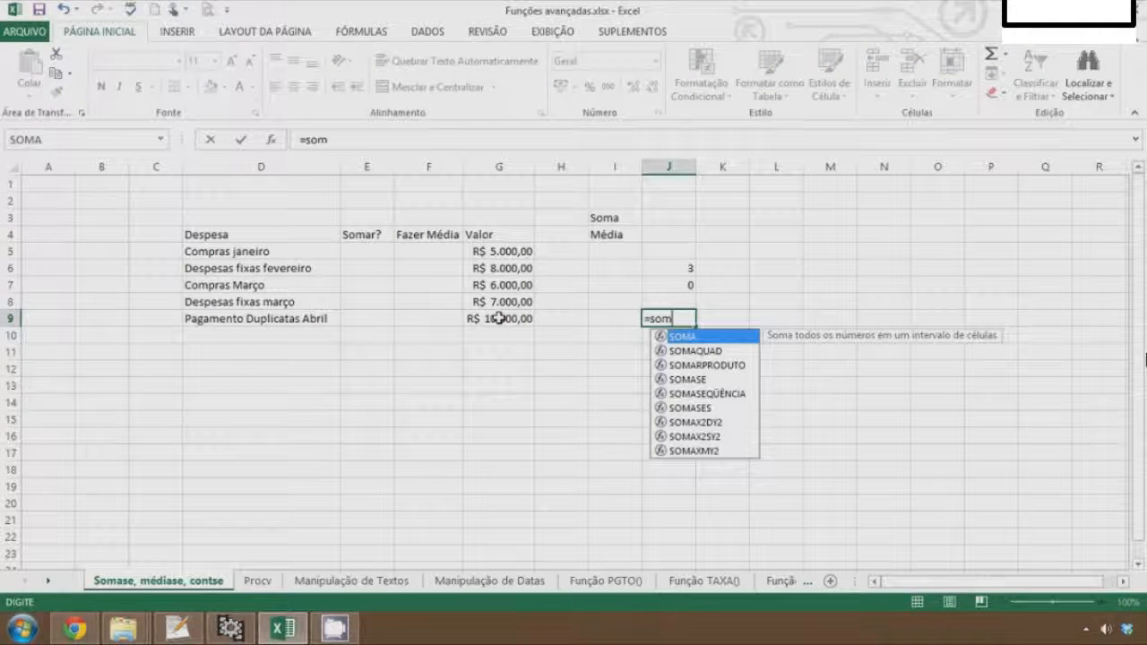
pyautogui.write('ase(')
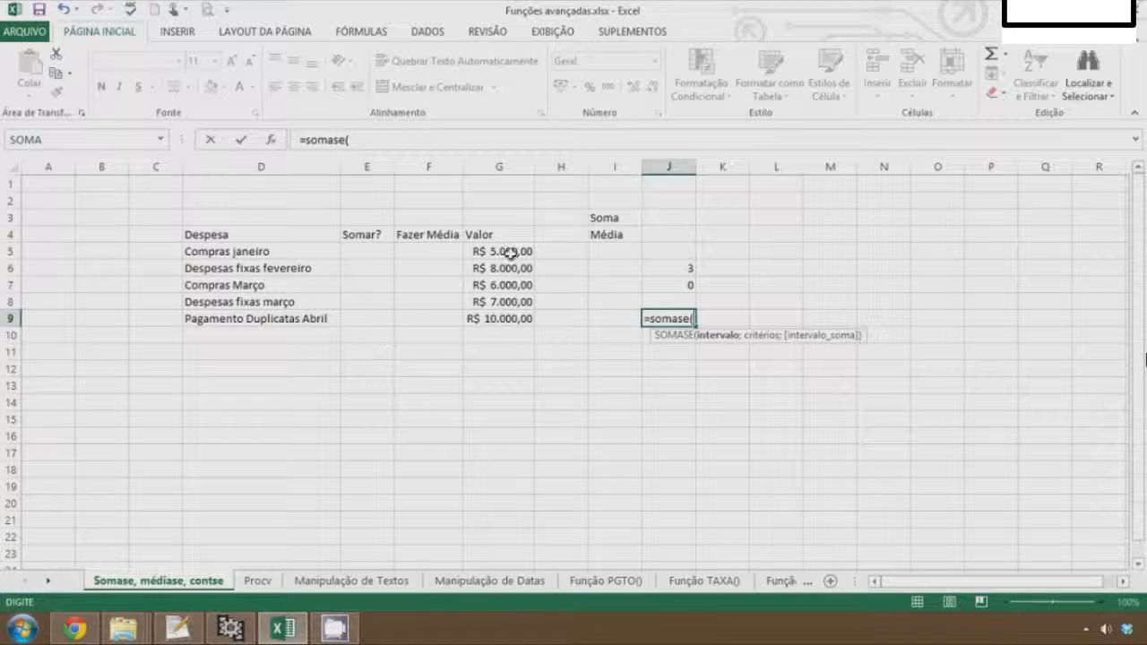
pyautogui.moveTo(511, 254); pyautogui.dragTo(499, 324)
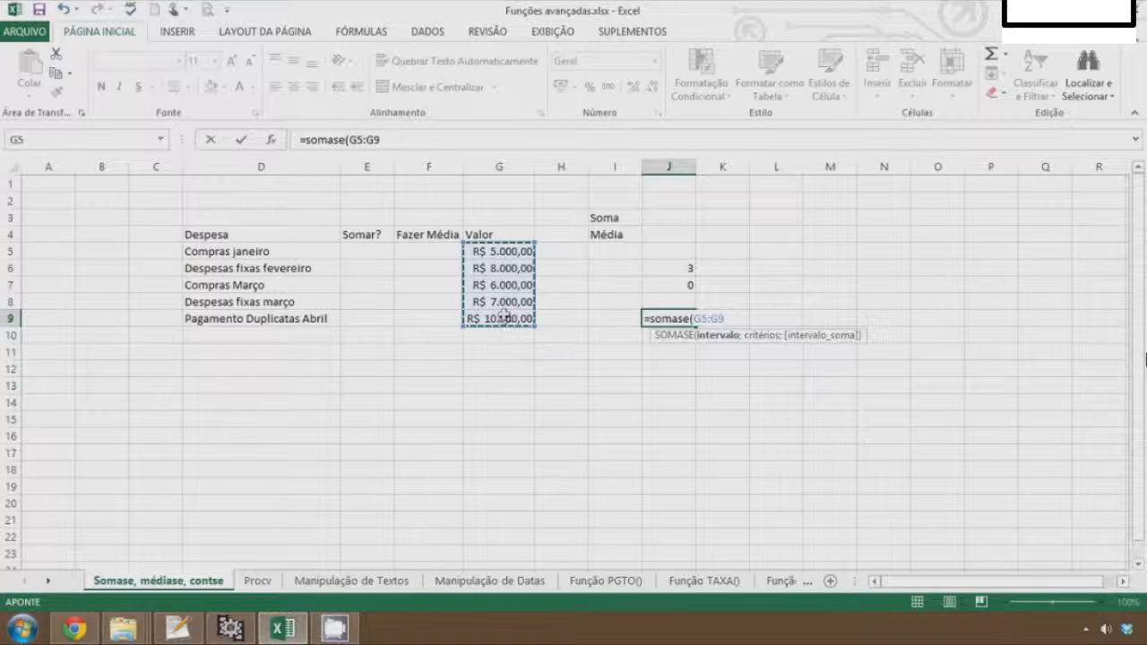
pyautogui.write(';"')
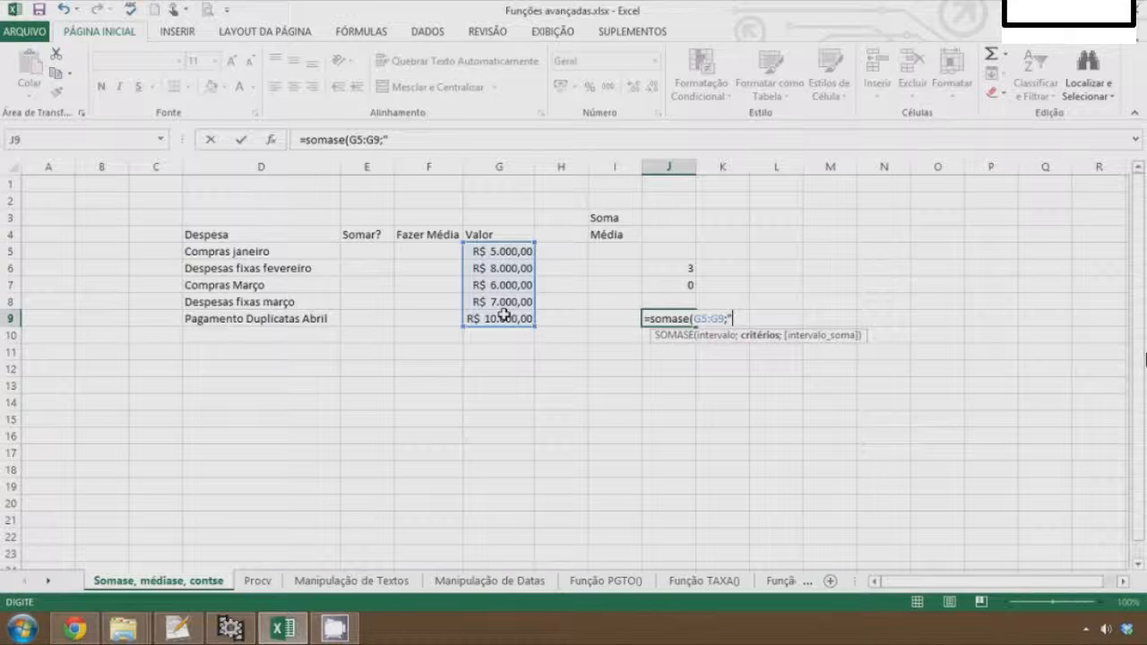
pyautogui.write('>6000")')
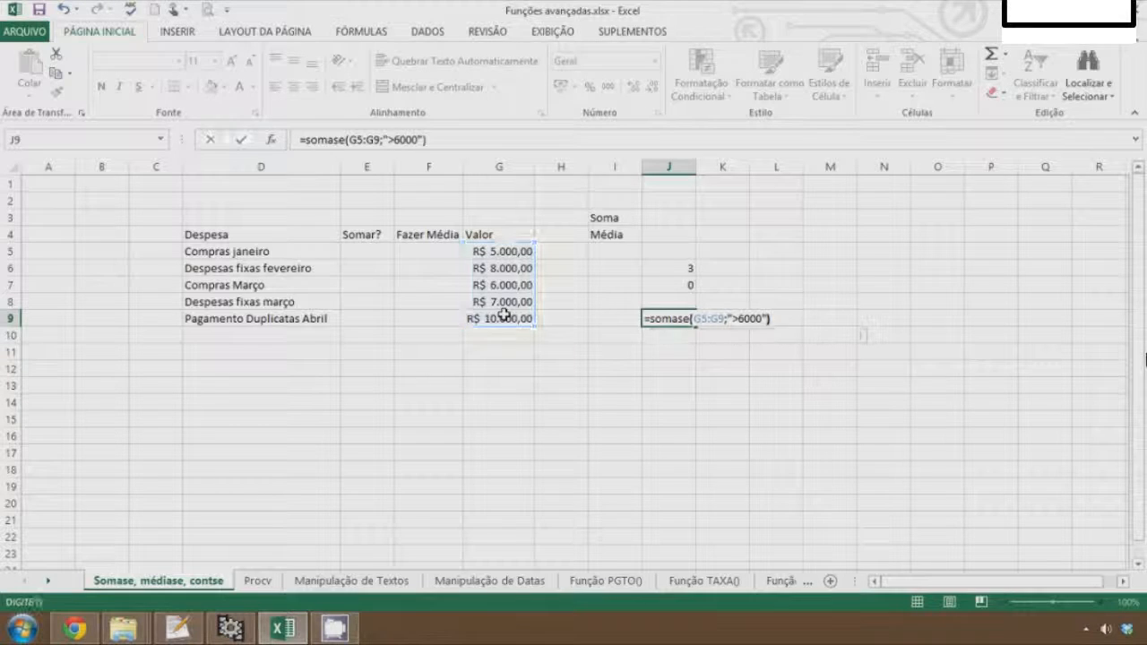
pyautogui.press('Return')
pyautogui.press('Up')
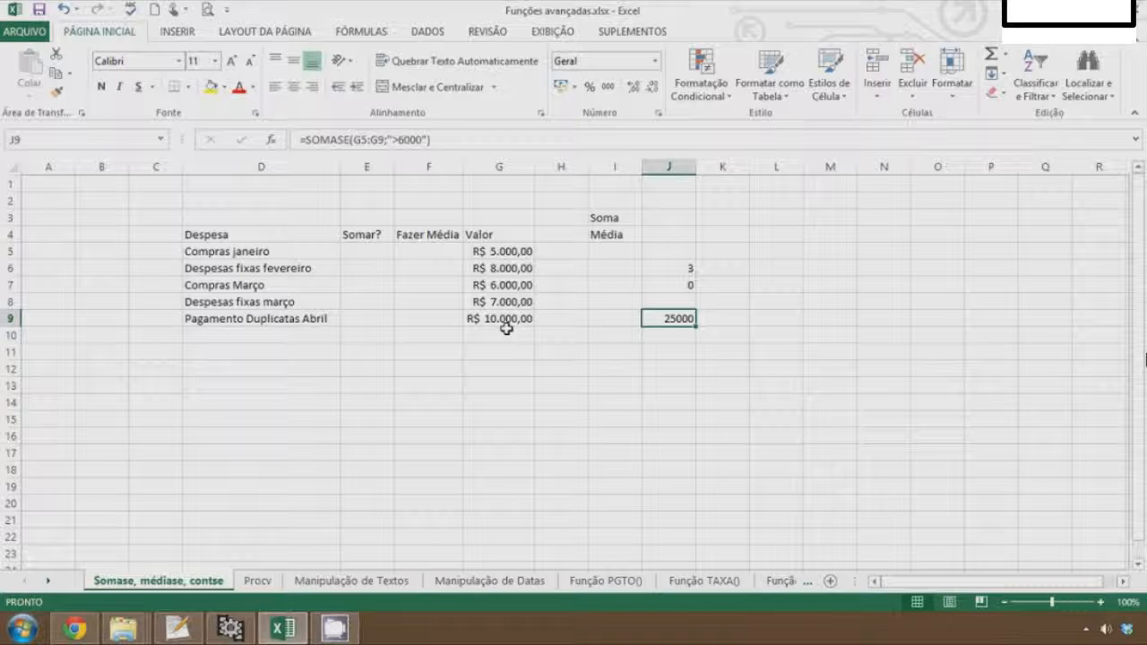
# Give cell J3, next to the Soma label, a yellow fill colour
pyautogui.press('Up')
pyautogui.press('Up')
pyautogui.press('Up')
pyautogui.press('Up')
pyautogui.press('Up')
pyautogui.press('Up')
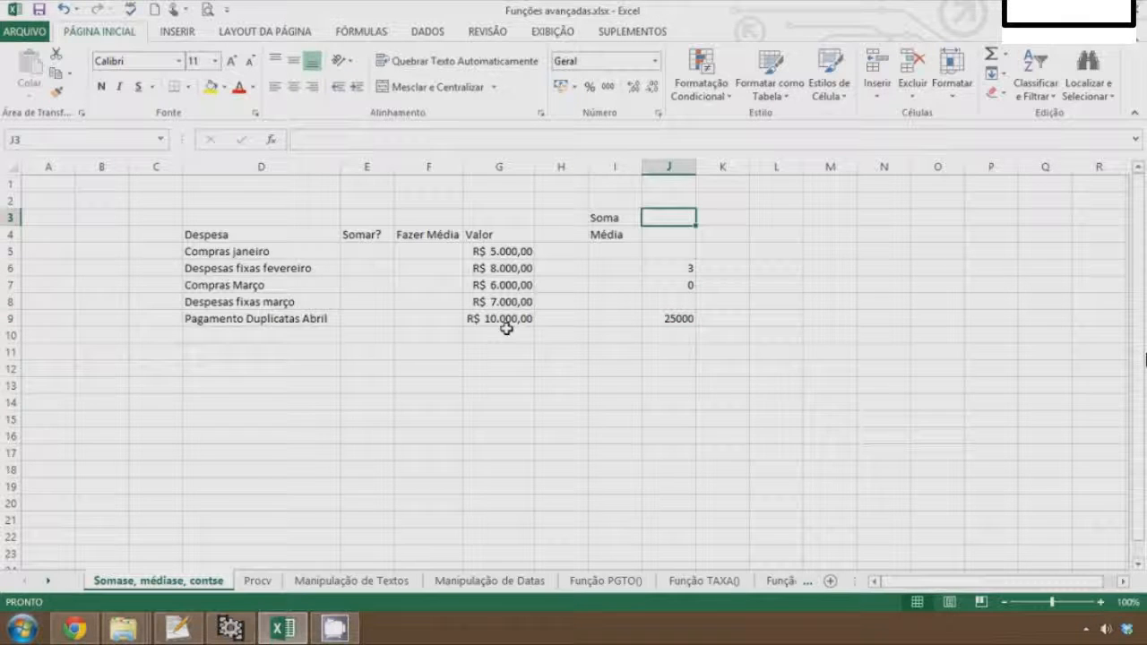
pyautogui.click(410, 299)
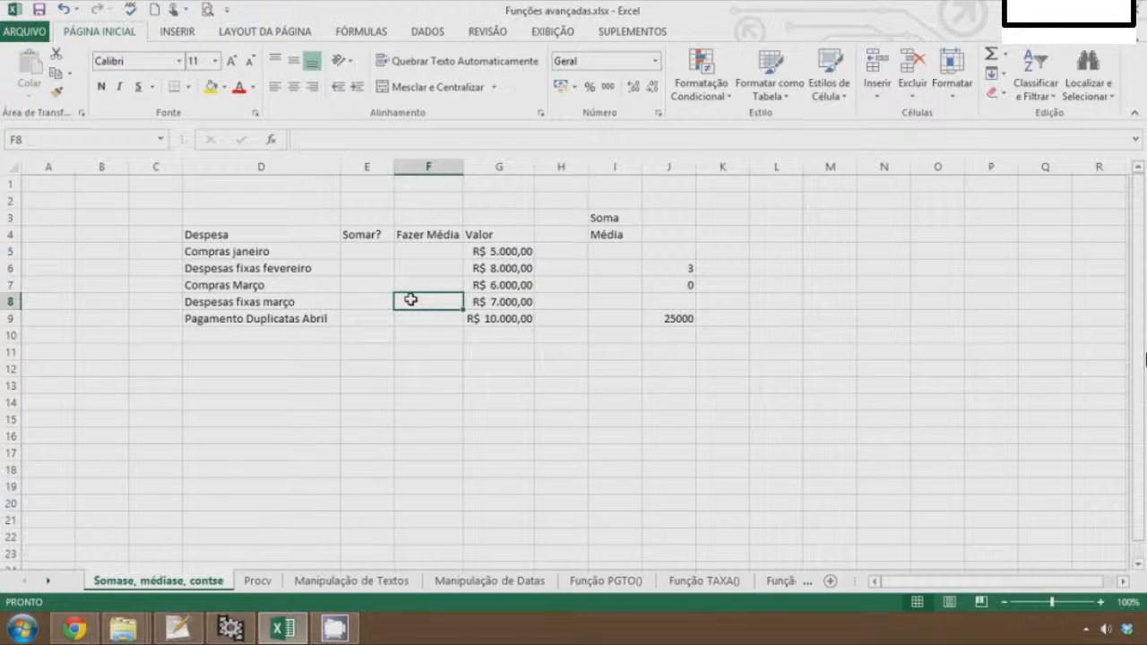
pyautogui.click(574, 265)
pyautogui.press('Up')
pyautogui.press('Up')
pyautogui.press('Up')
pyautogui.press('Right')
pyautogui.press('Right')
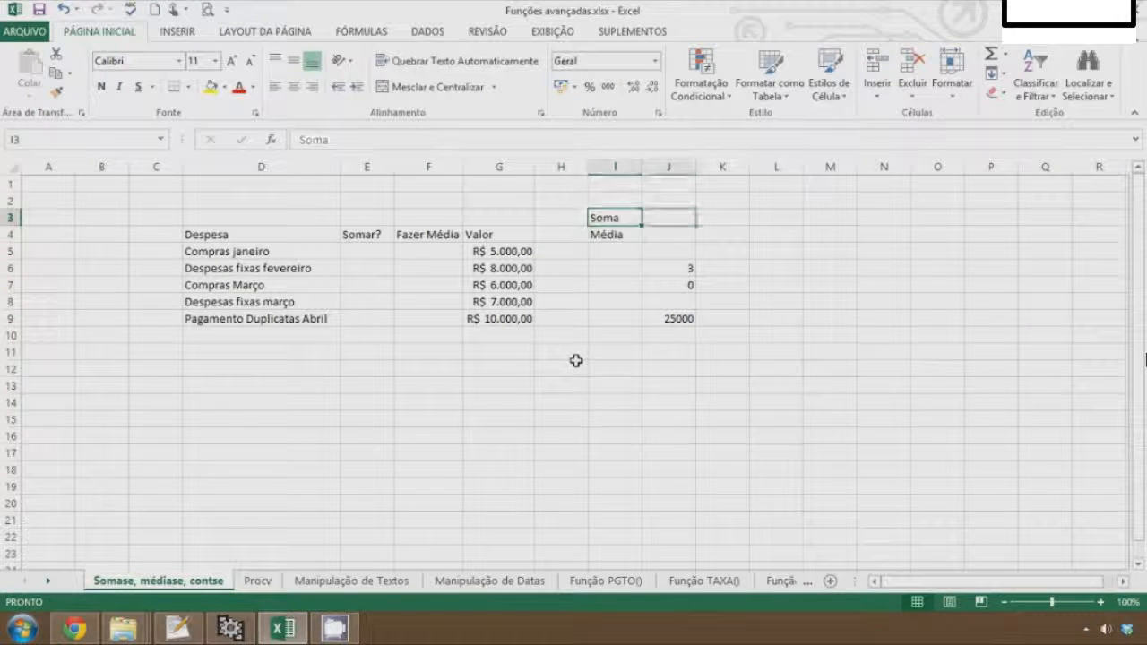
pyautogui.click(211, 87)
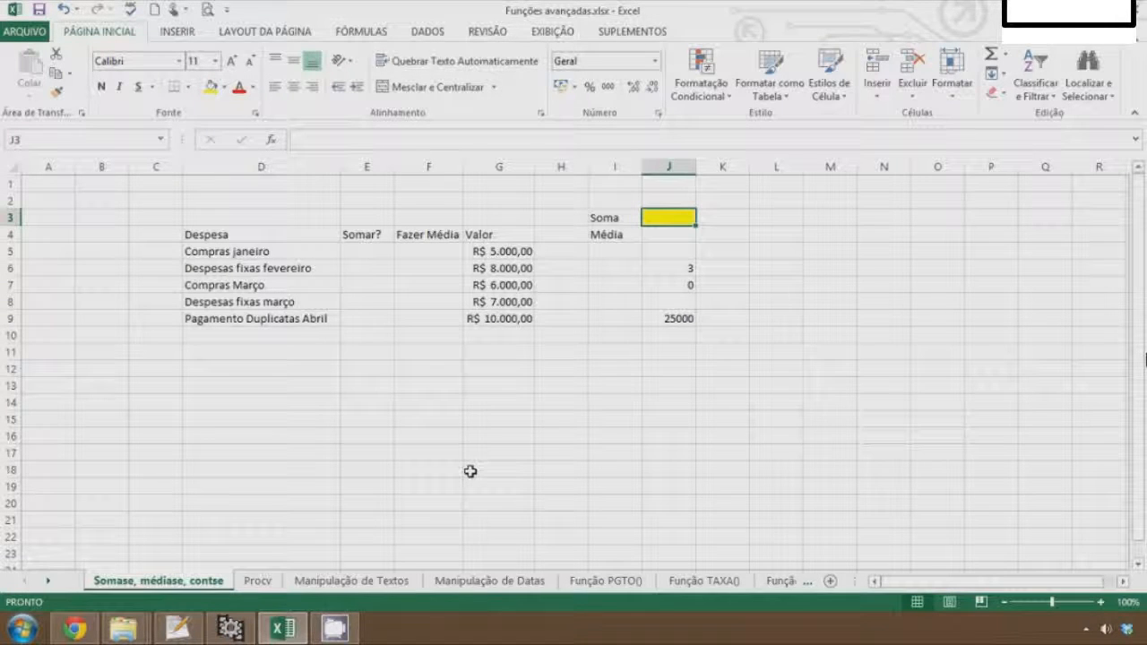
# Enter 1 in E5 under the Somar? heading for Compras janeiro
pyautogui.press('Left')
pyautogui.press('Left')
pyautogui.press('Left')
pyautogui.press('Left')
pyautogui.press('Left')
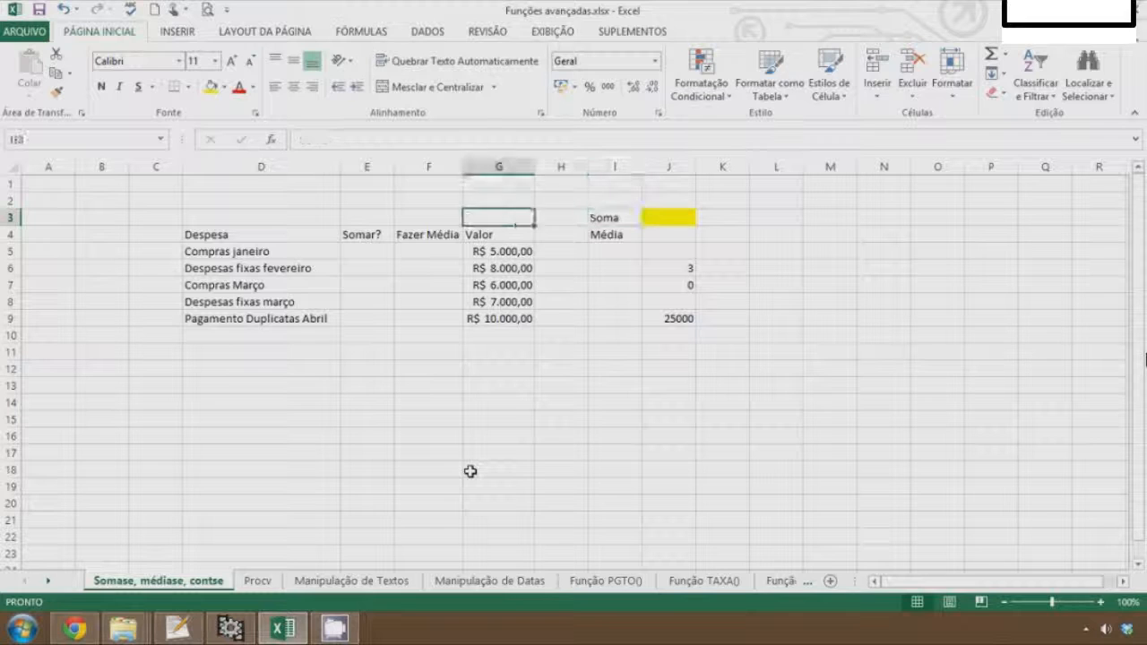
pyautogui.press('Down')
pyautogui.press('Down')
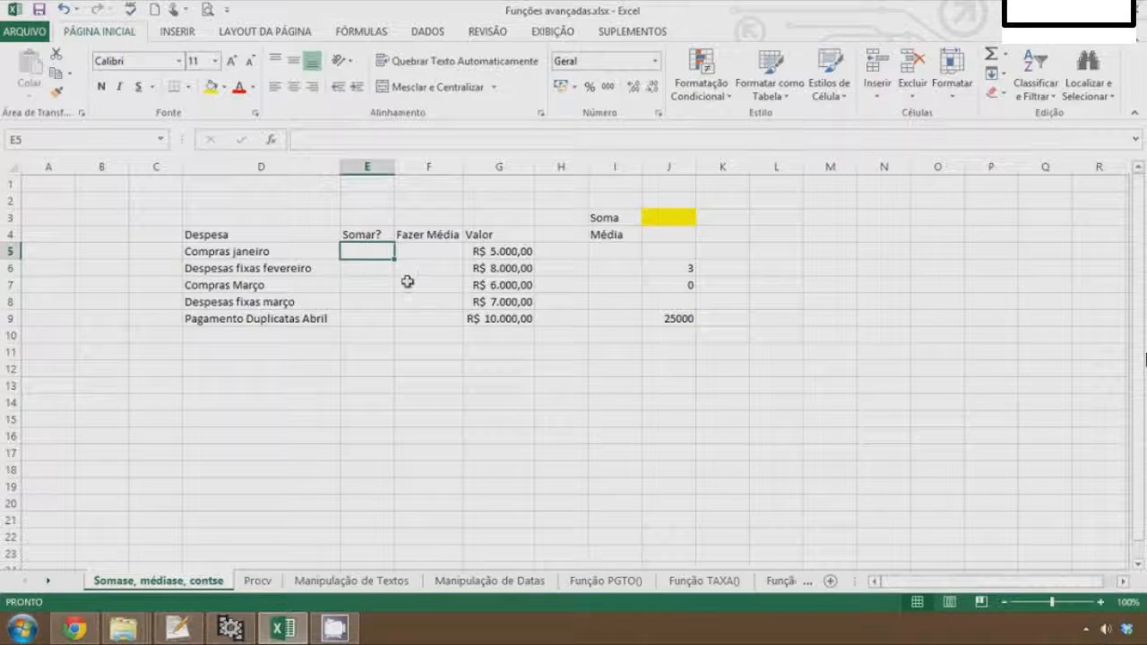
pyautogui.write('1')
pyautogui.press('Return')
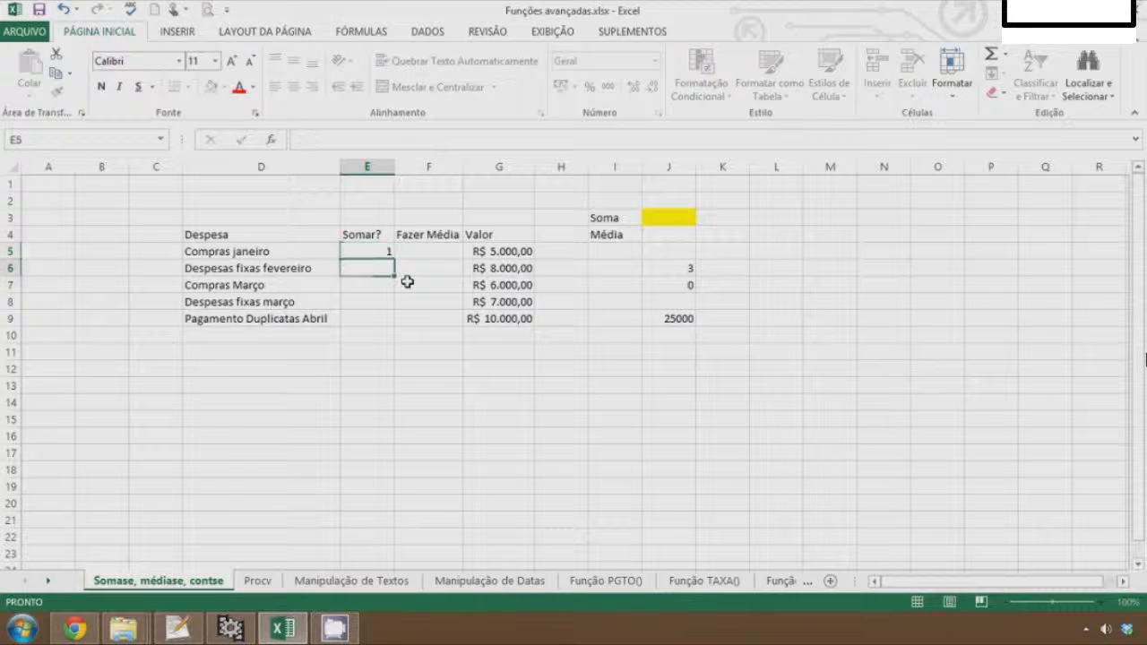
# In E3, enter the legend text '0 = Não somar e 1 = Somar'
pyautogui.press('Up')
pyautogui.press('Up')
pyautogui.press('Up')
pyautogui.write('=')
pyautogui.press('Escape')
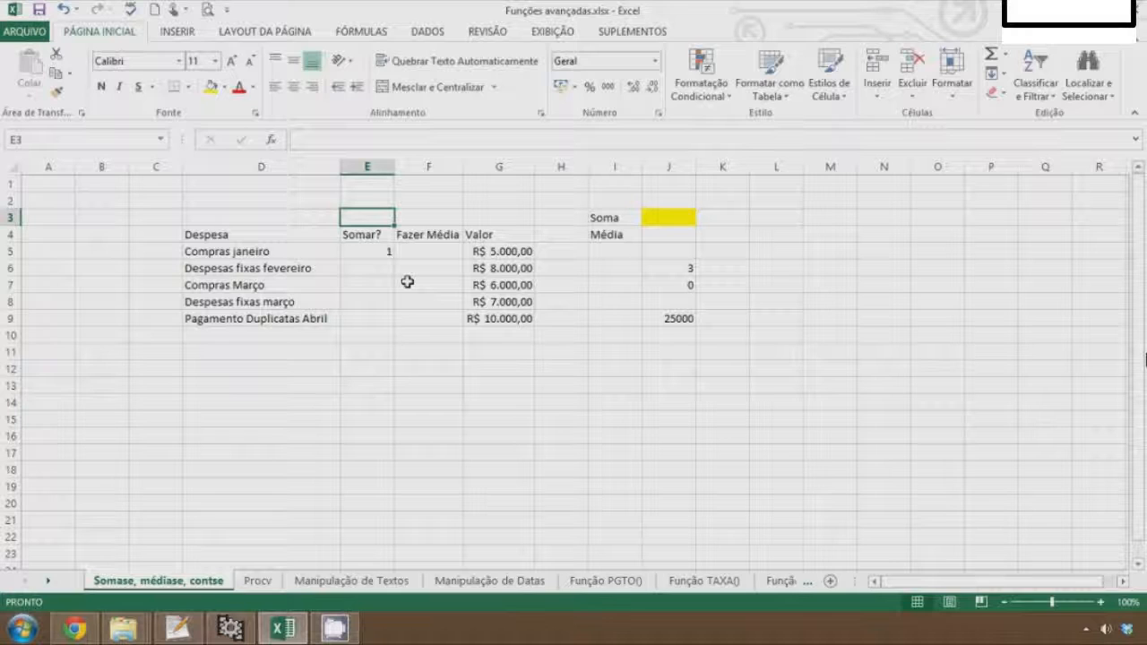
pyautogui.write("'0 =")
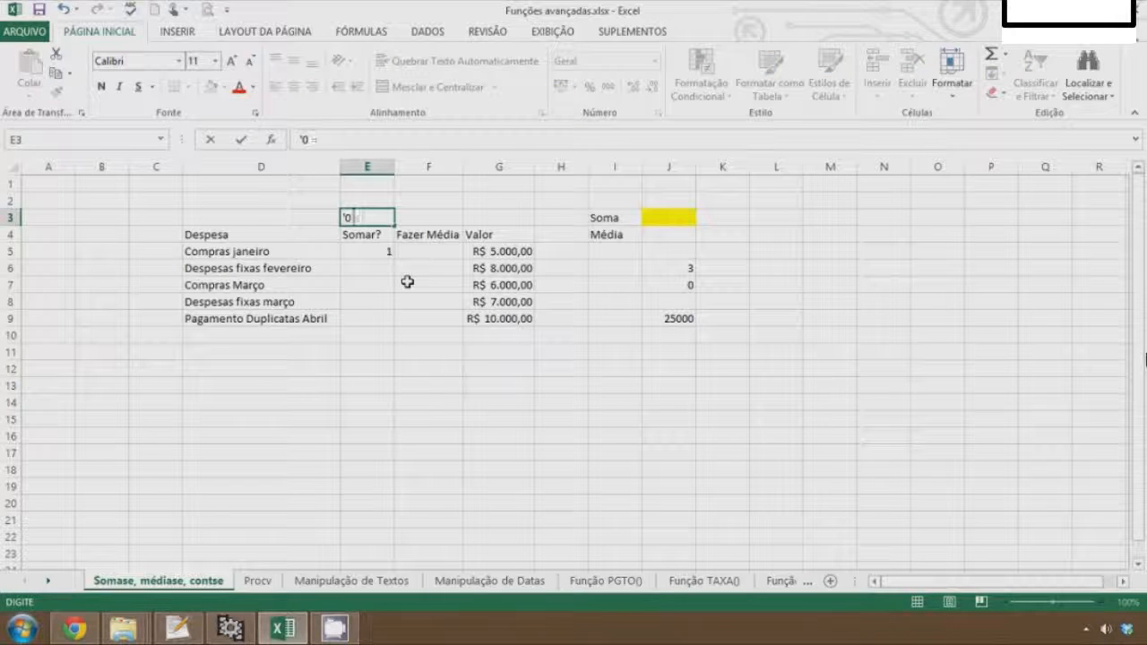
pyautogui.write(' Não somar')
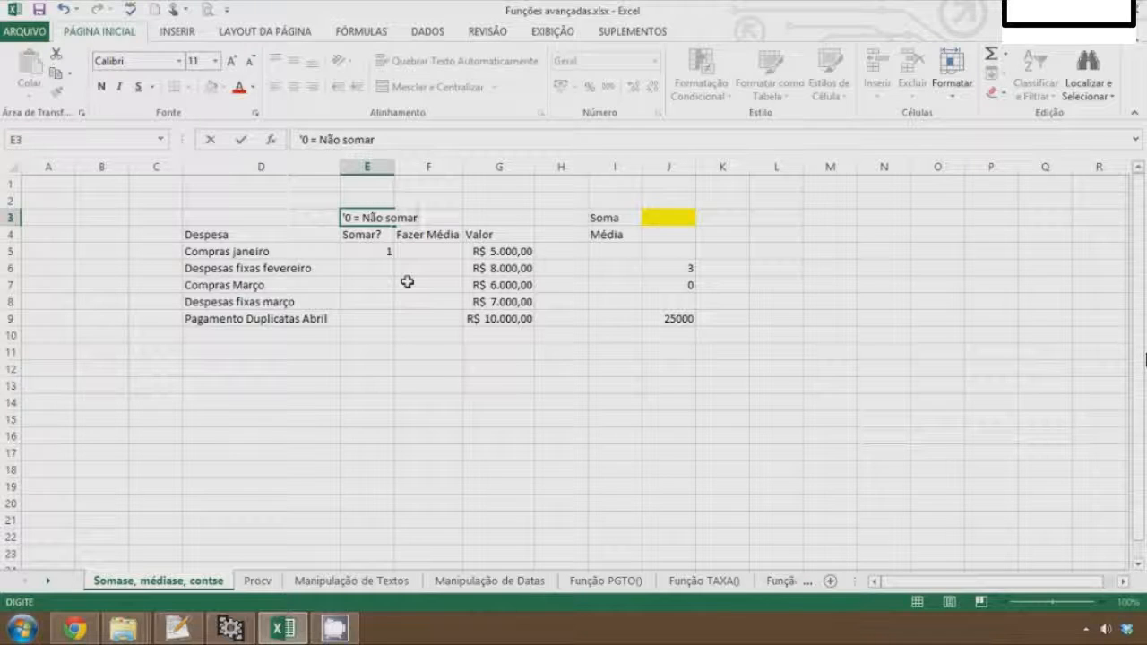
pyautogui.write(' e 1')
pyautogui.write('= Somar')
pyautogui.press('Return')
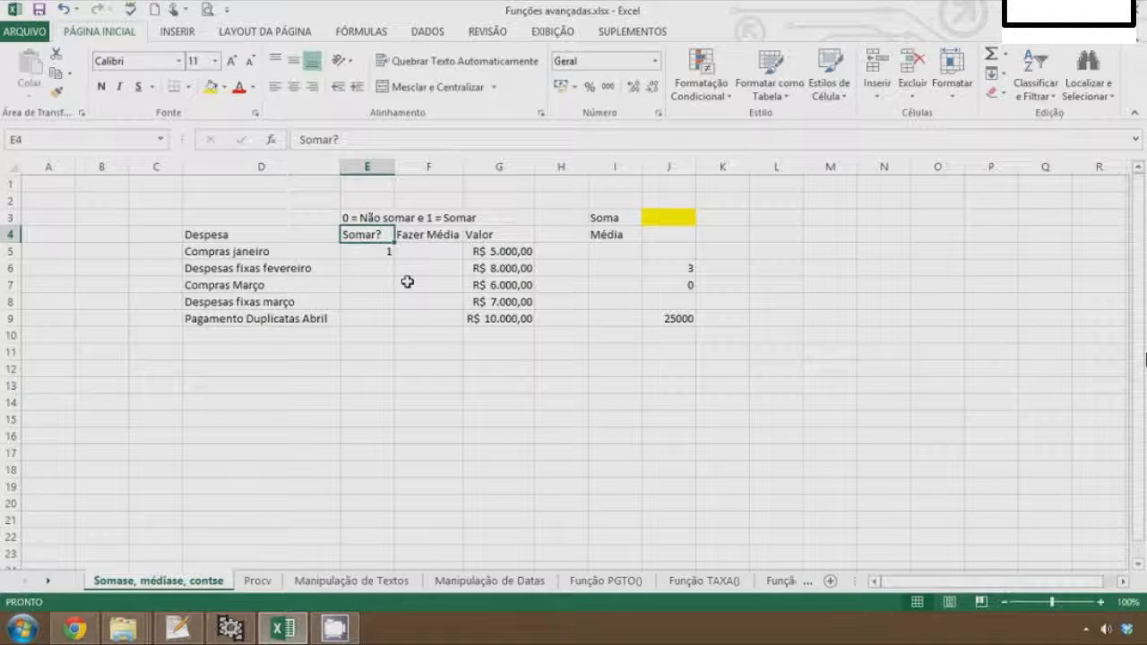
# Fill the Somar? flags in E6:E9 with 0, 1, 1 and 1
pyautogui.press('Return')
pyautogui.press('Return')
pyautogui.write('0')
pyautogui.press('Return')
pyautogui.write('1')
pyautogui.press('Return')
pyautogui.write('1')
pyautogui.press('Return')
pyautogui.write('1')
pyautogui.press('Return')
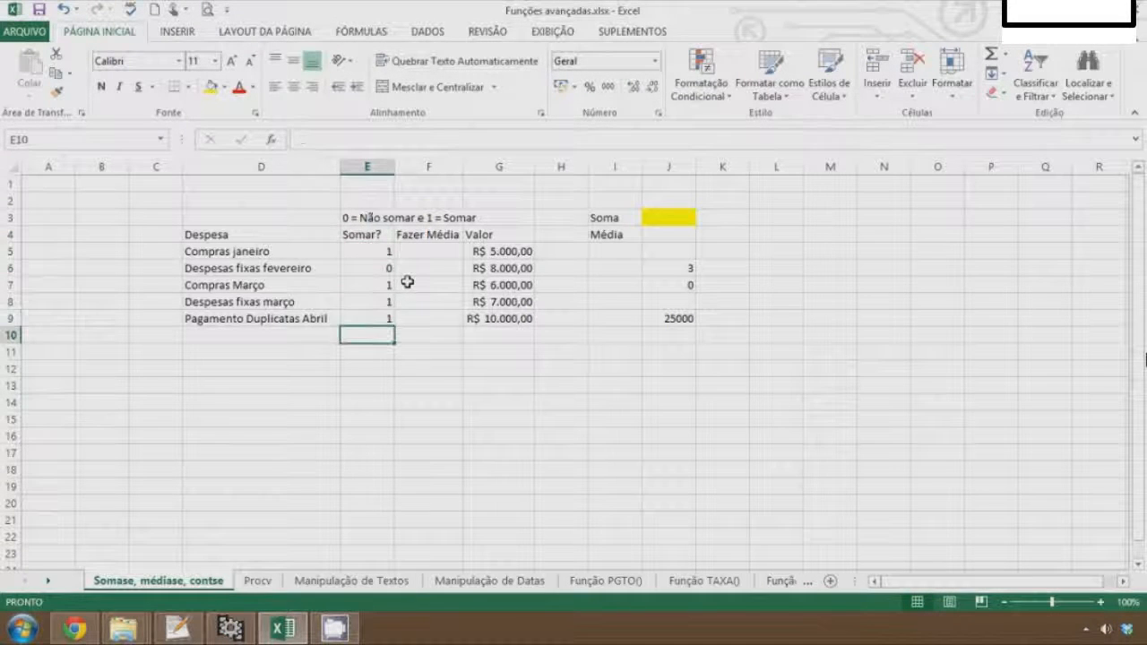
# In J3, enter a SOMASE formula on the Somar? flags: =somase(E5:E9;"=1")
pyautogui.press('Right')
pyautogui.press('Right')
pyautogui.press('Right')
pyautogui.press('Right')
pyautogui.press('Right')
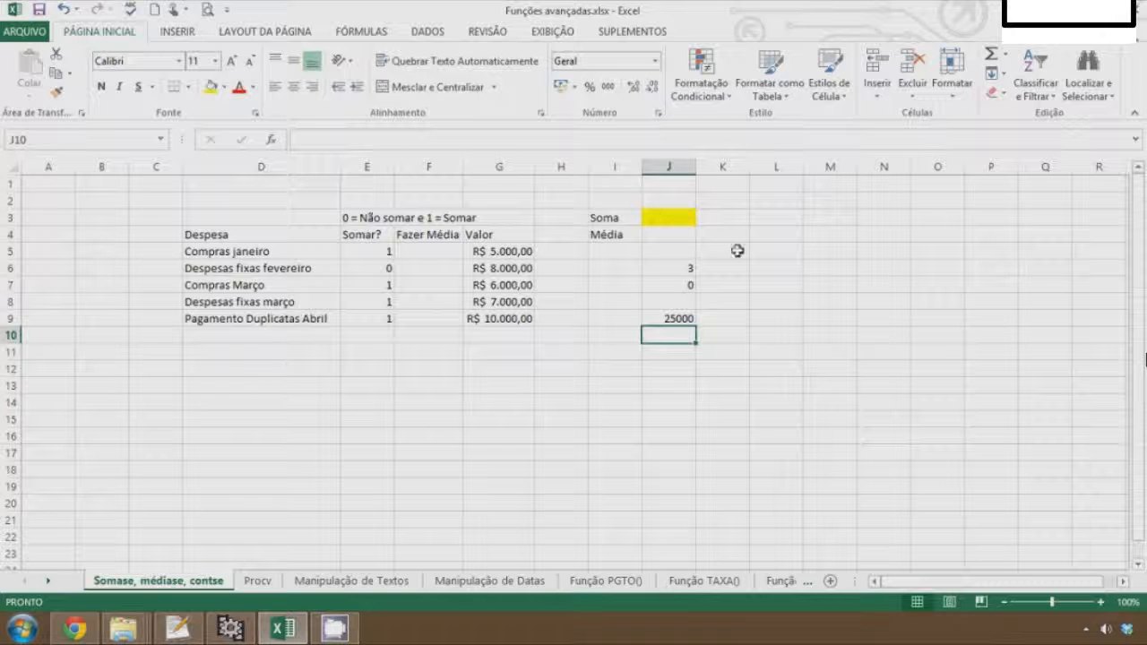
pyautogui.click(692, 218)
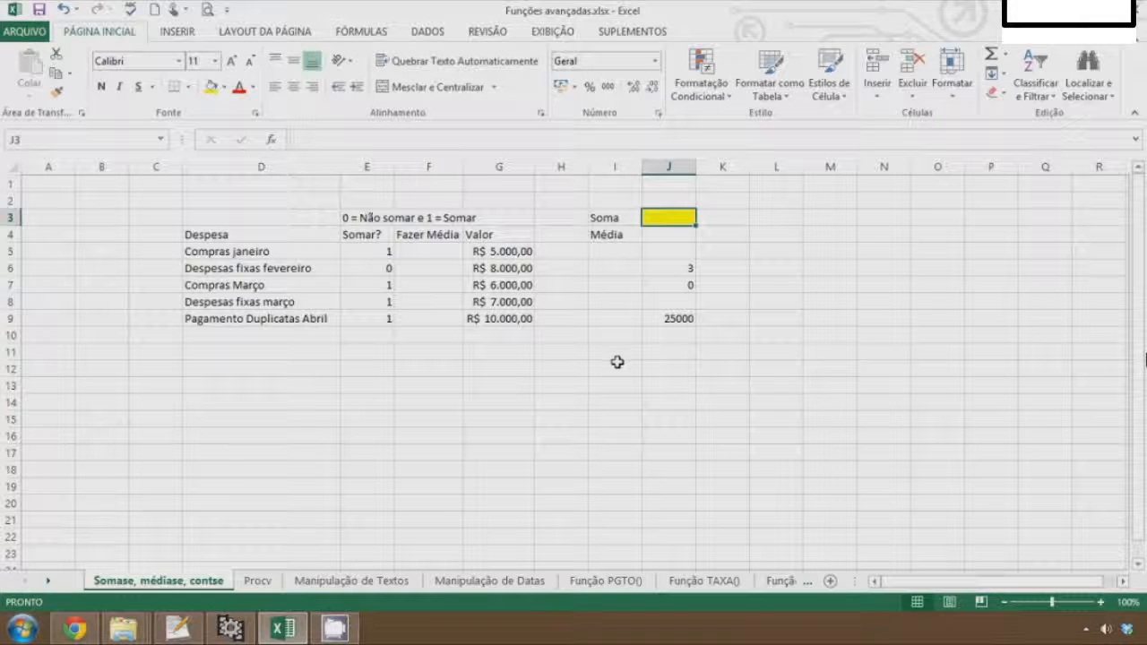
pyautogui.write('=somase(')
pyautogui.press('Left')
pyautogui.press('Left')
pyautogui.press('Left')
pyautogui.press('Left')
pyautogui.press('Left')
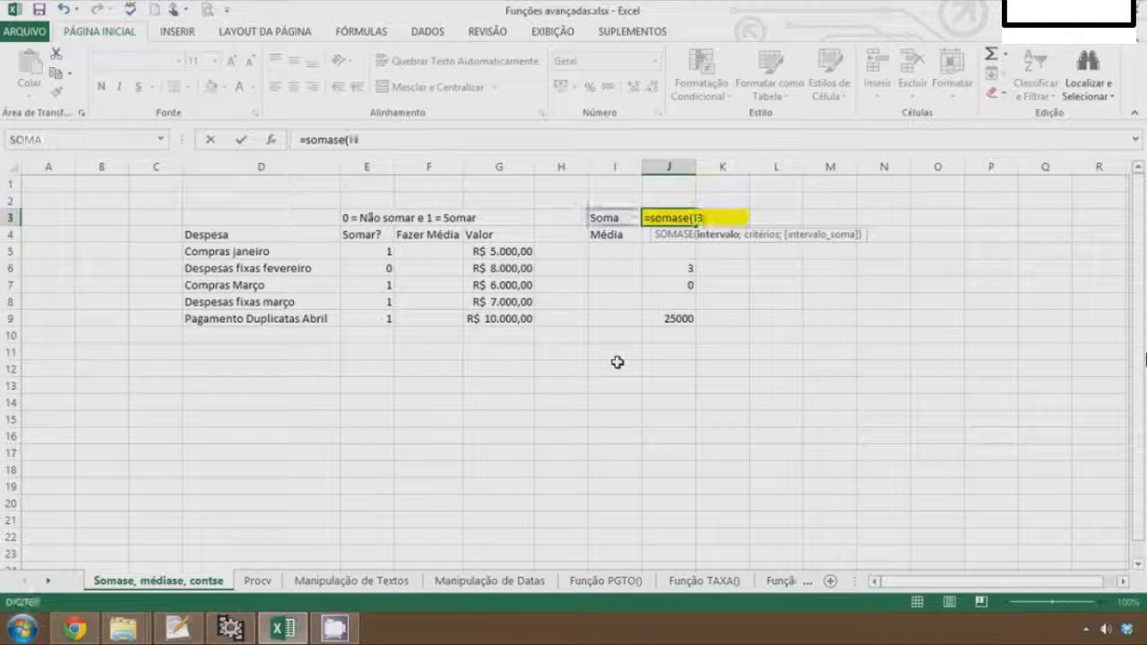
pyautogui.press('Down')
pyautogui.press('Down')
pyautogui.press('Down')
pyautogui.press('Down')
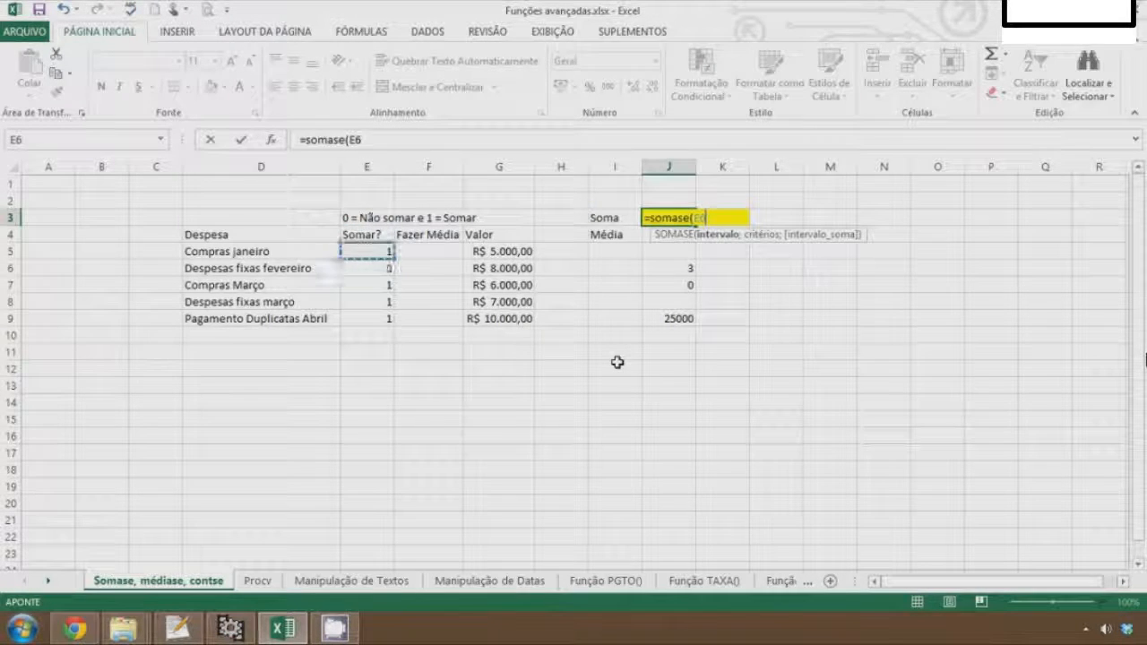
pyautogui.hotkey('shift', 'Down')
pyautogui.hotkey('shift', 'Down')
pyautogui.hotkey('shift', 'Down')
pyautogui.hotkey('shift', 'Down')
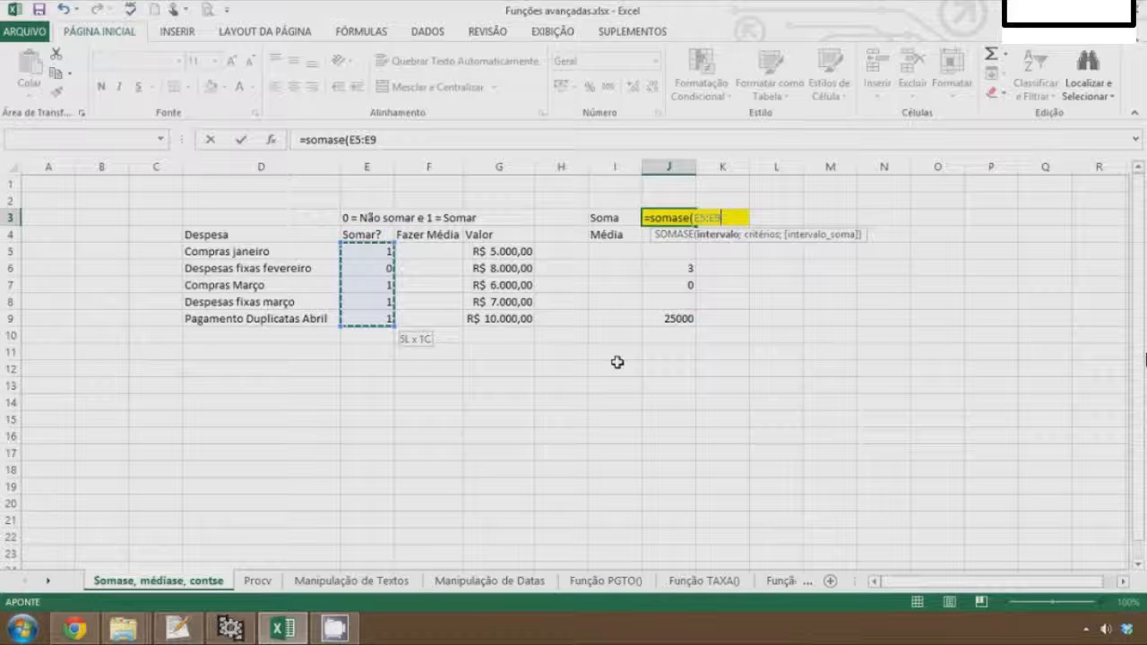
pyautogui.write(';')
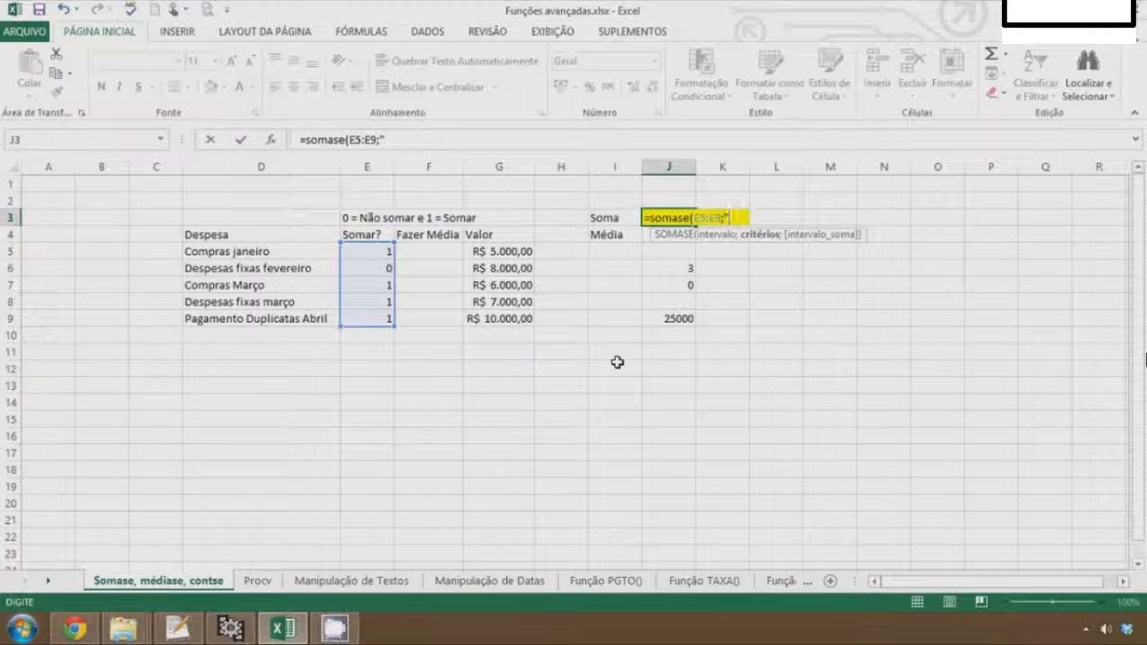
pyautogui.write('"=1')
pyautogui.write(')')
pyautogui.hotkey('ctrl', 'Return')
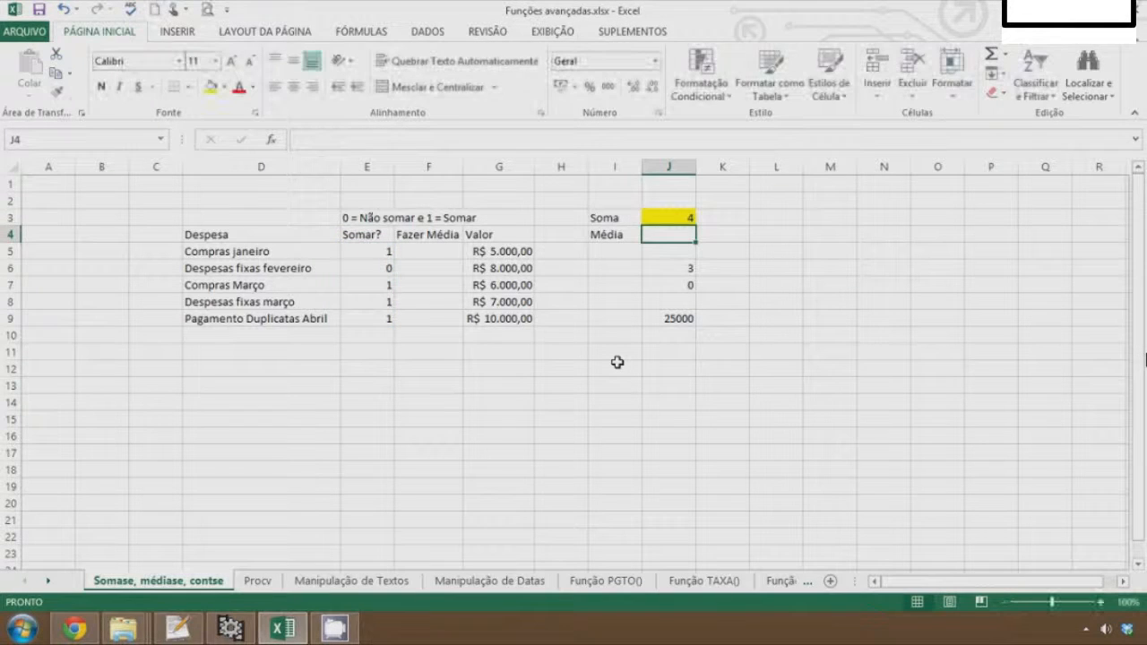
# Review the Somar? flags in column E against the Valor amounts in column G
pyautogui.press('Left')
pyautogui.press('Left')
pyautogui.press('Left')
pyautogui.press('Left')
pyautogui.press('Left')
pyautogui.press('Down')
pyautogui.press('Down')
pyautogui.press('Down')
pyautogui.press('Down')
pyautogui.press('Down')
pyautogui.press('Down')
pyautogui.press('Down')
pyautogui.press('Up')
pyautogui.press('Up')
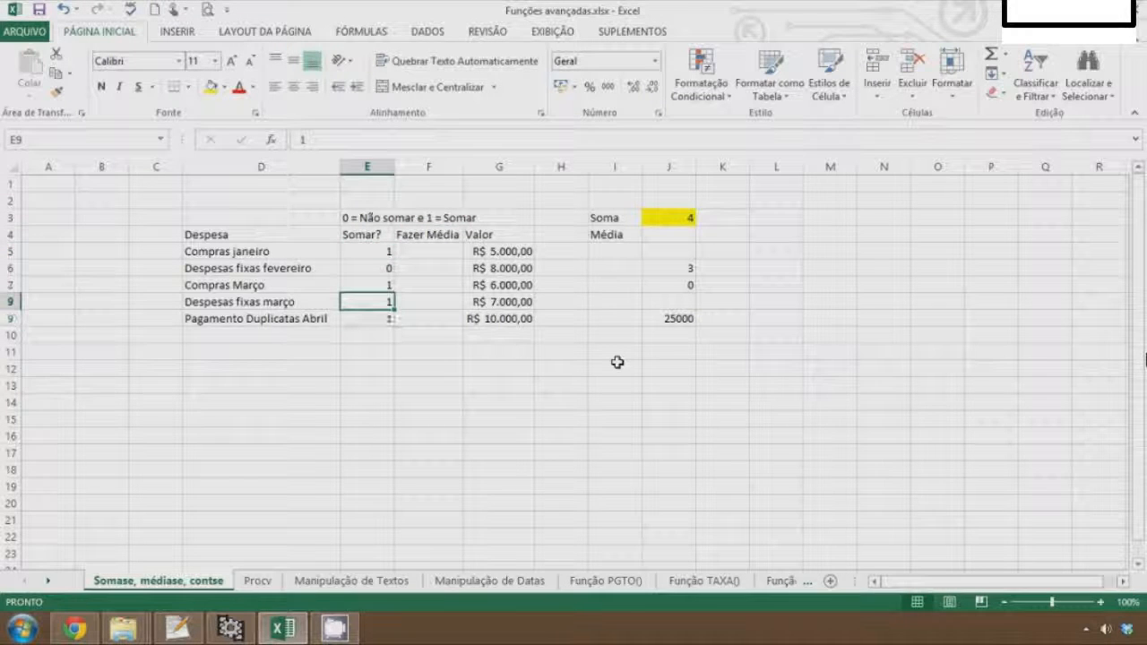
pyautogui.press('Up')
pyautogui.press('Up')
pyautogui.press('Up')
pyautogui.press('Up')
pyautogui.press('Up')
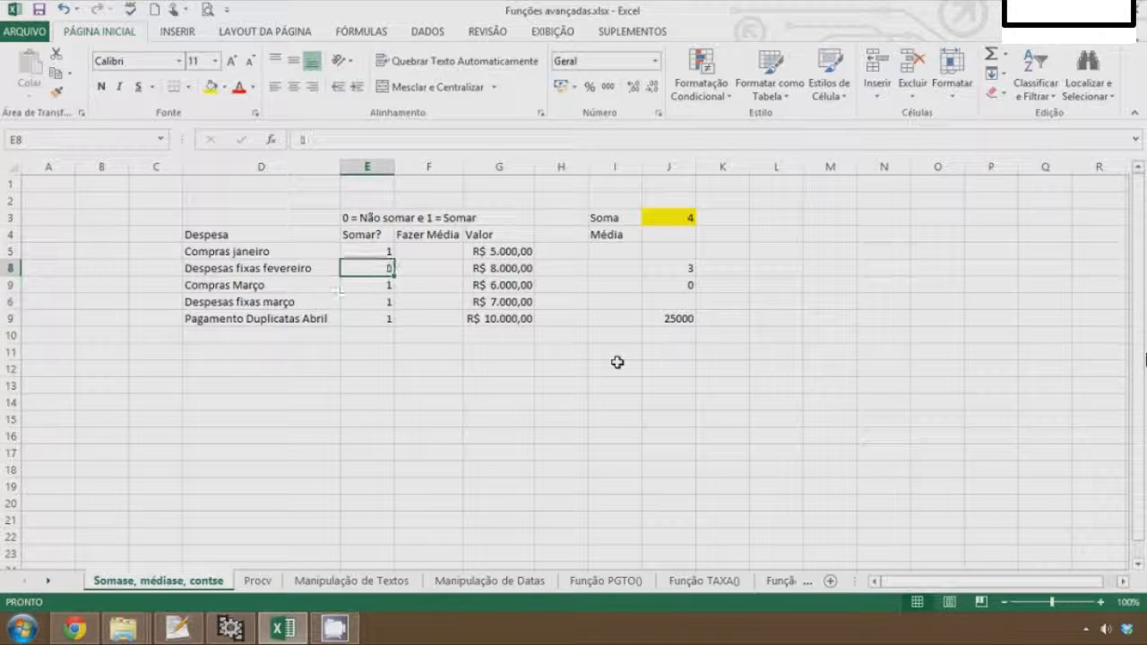
pyautogui.press('Right')
pyautogui.press('Right')
pyautogui.press('Down')
pyautogui.press('Down')
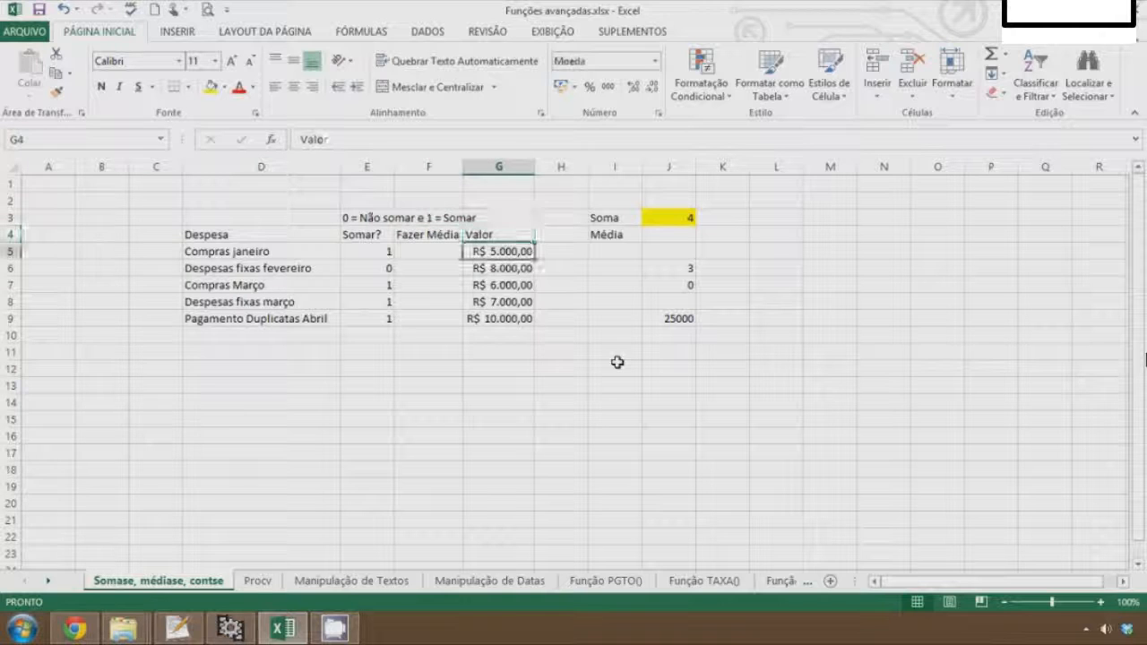
pyautogui.press('Up')
pyautogui.press('Up')
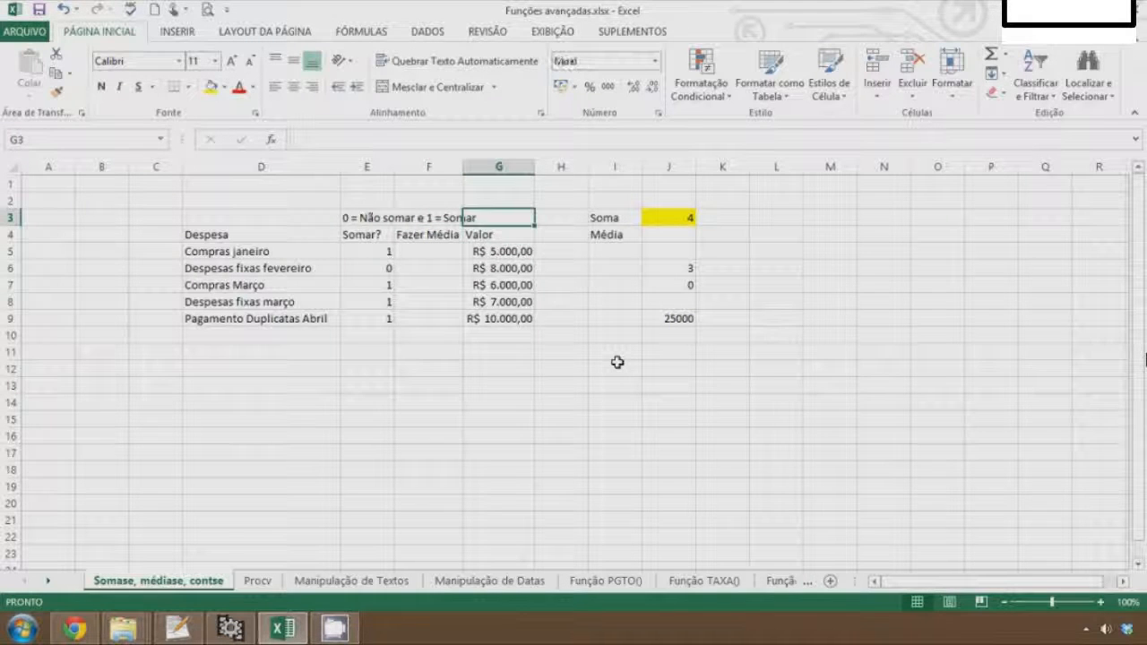
# Edit the J3 formula to add G5:G9 as the sum range: =SOMASE(E5:E9;"=1";G5:G9)
pyautogui.press('Right')
pyautogui.press('Right')
pyautogui.press('Right')
pyautogui.press('F2')
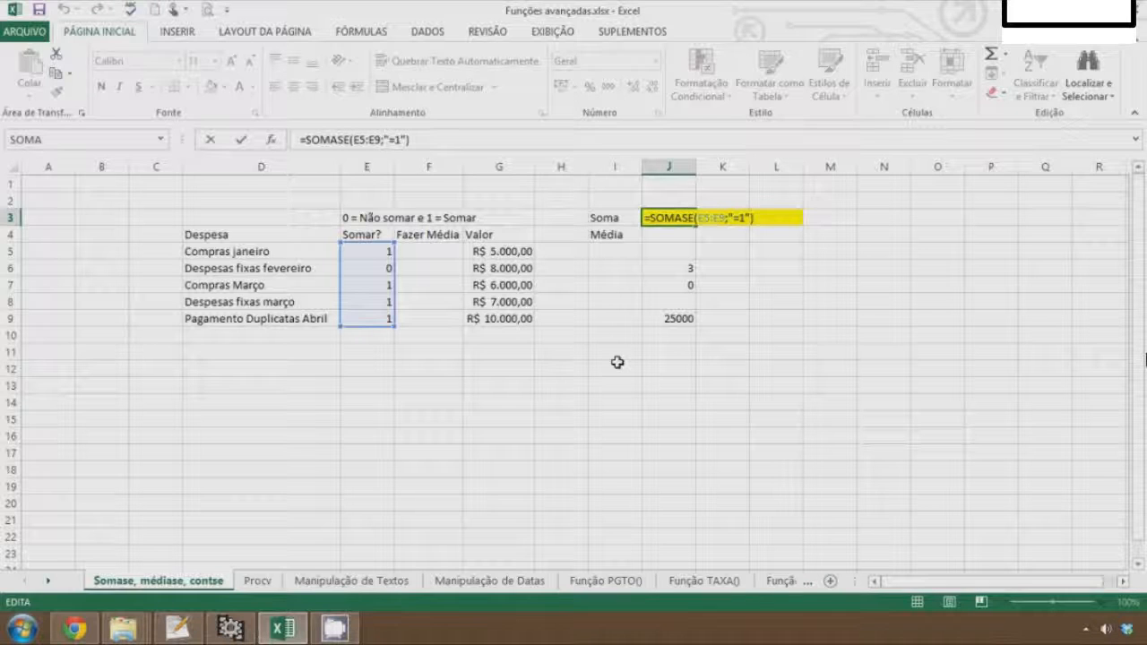
pyautogui.press('BackSpace')
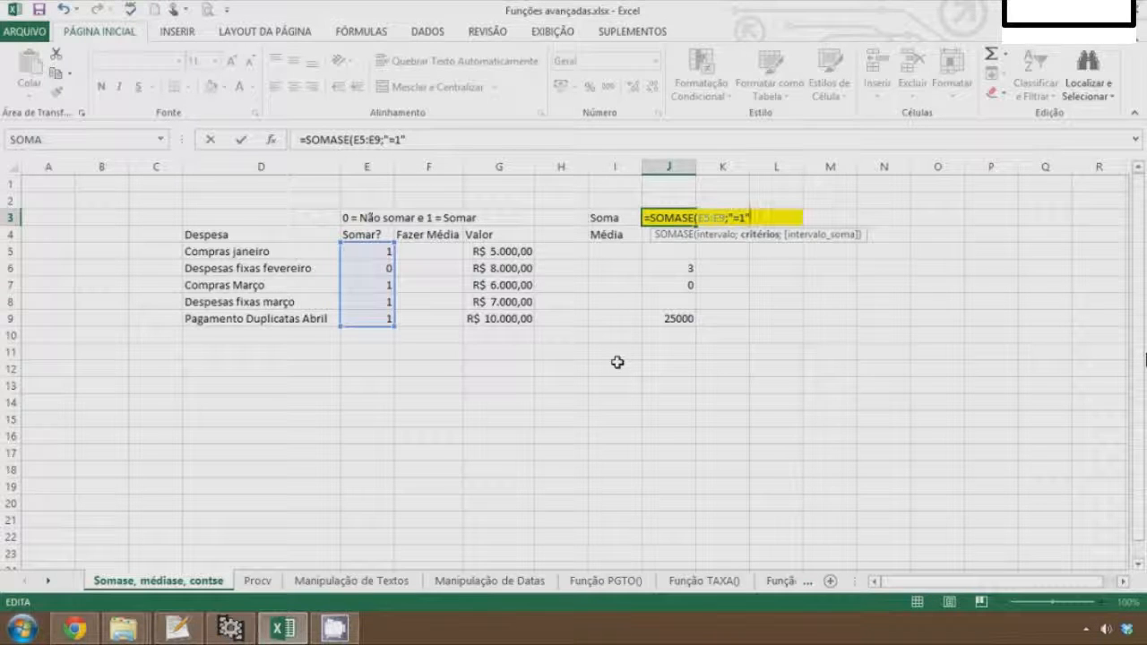
pyautogui.write(';')
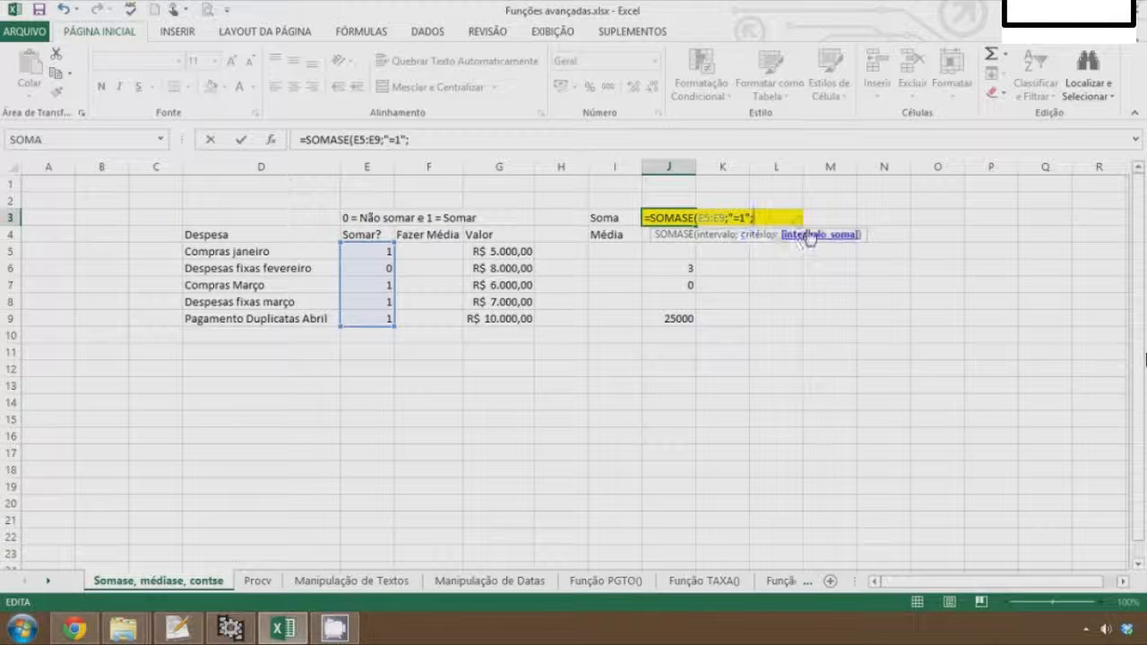
pyautogui.moveTo(512, 253); pyautogui.dragTo(507, 319)
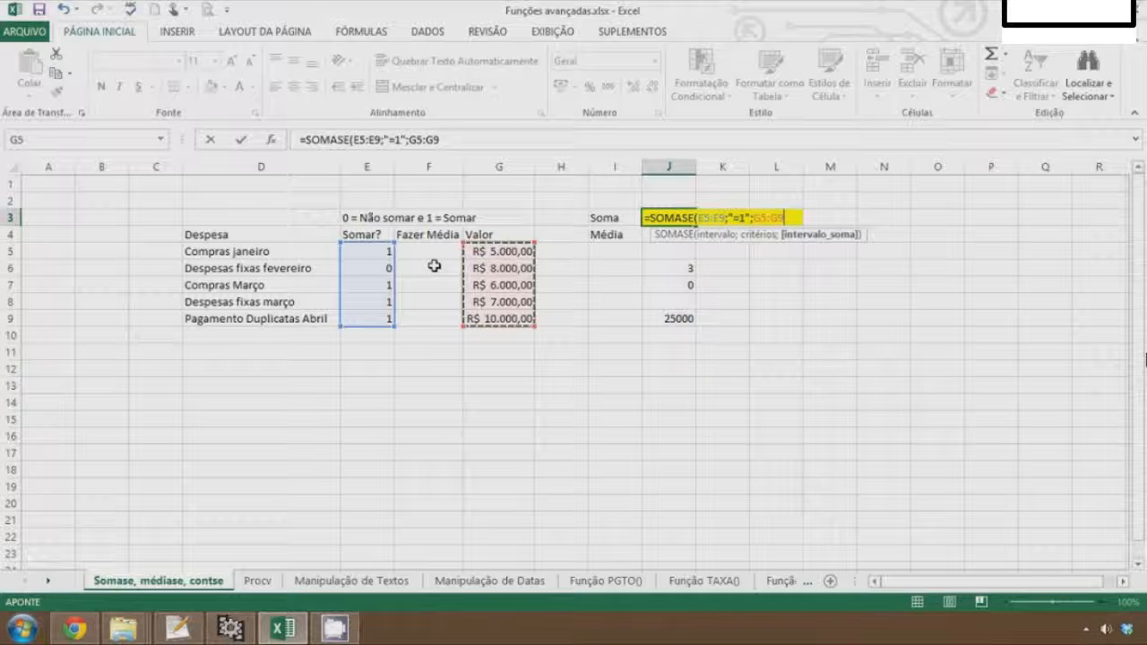
pyautogui.write(')')
pyautogui.press('Return')
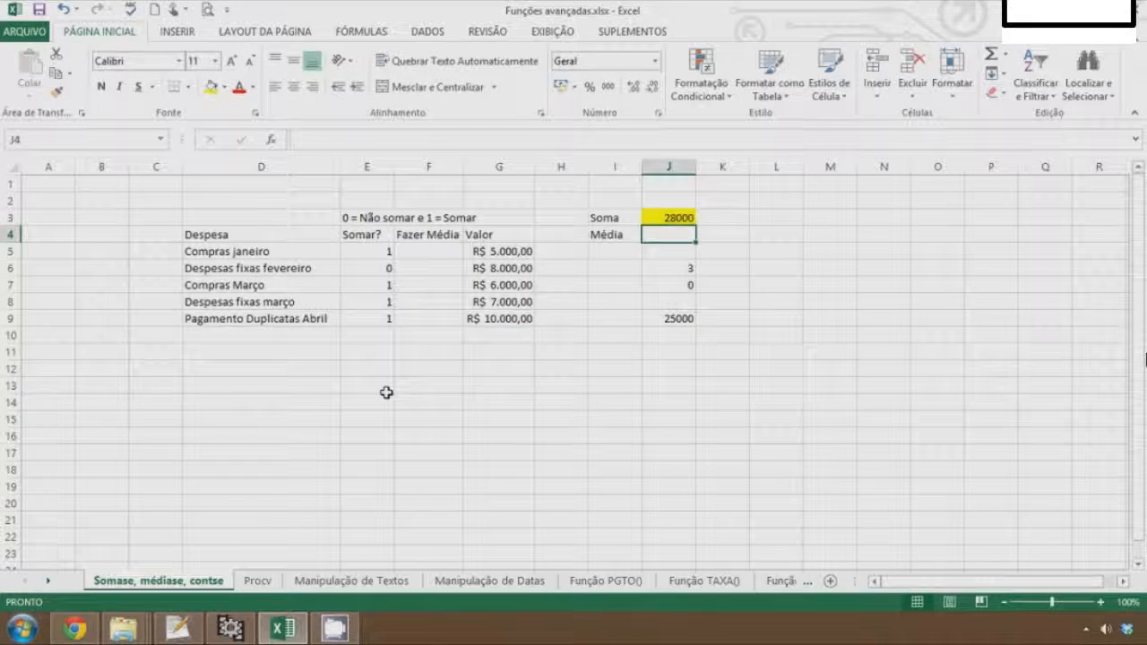
# Set the Somar? flags for Compras Março and Despesas fixas março (E7, E8) to 0
pyautogui.press('Down')
pyautogui.press('Down')
pyautogui.press('Down')
pyautogui.press('Left')
pyautogui.press('Left')
pyautogui.press('Left')
pyautogui.press('Left')
pyautogui.press('Left')
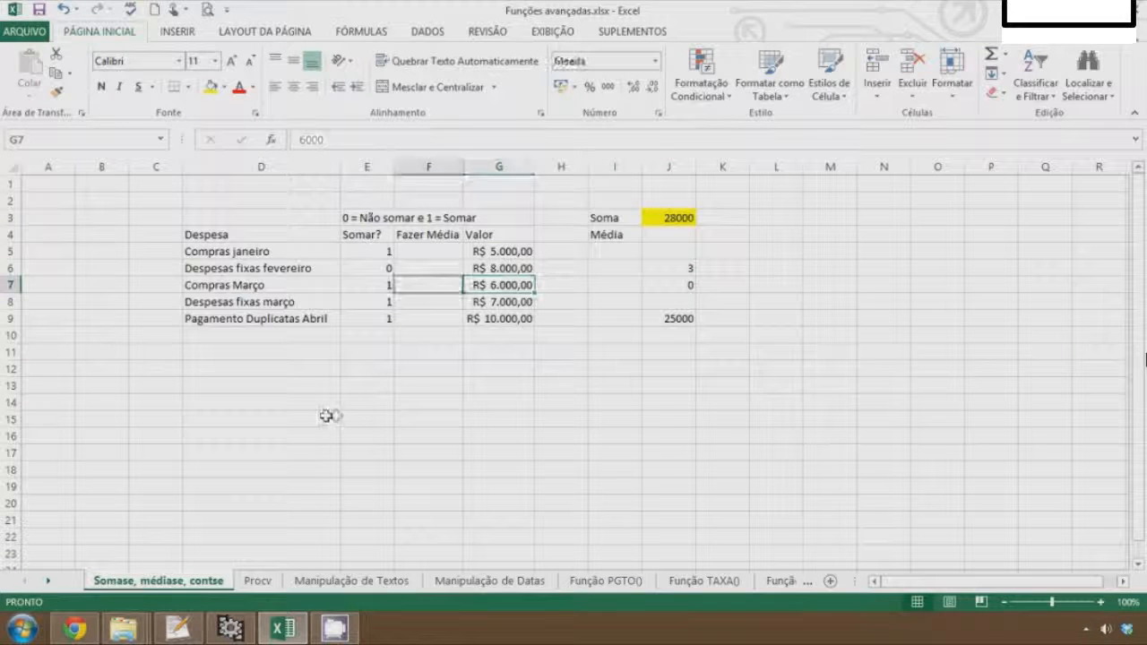
pyautogui.press('Down')
pyautogui.press('Up')
pyautogui.write('0')
pyautogui.press('Return')
pyautogui.write('0')
pyautogui.press('Return')
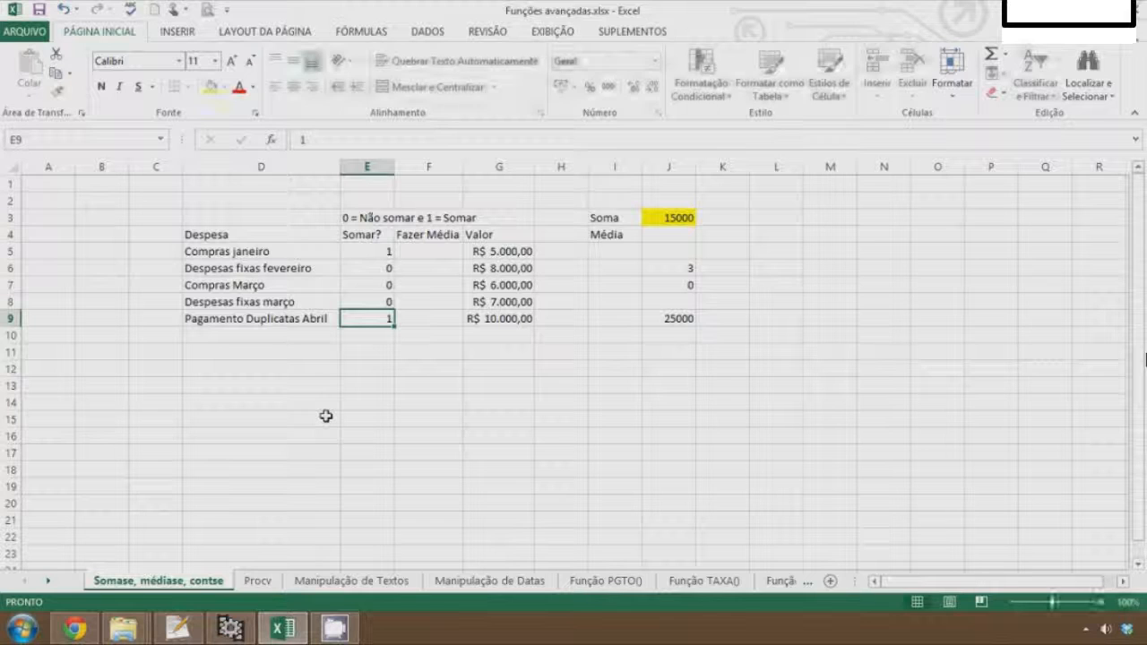
# Set the Somar? flags in E9 and E5 to 0
pyautogui.press('Up')
pyautogui.press('Up')
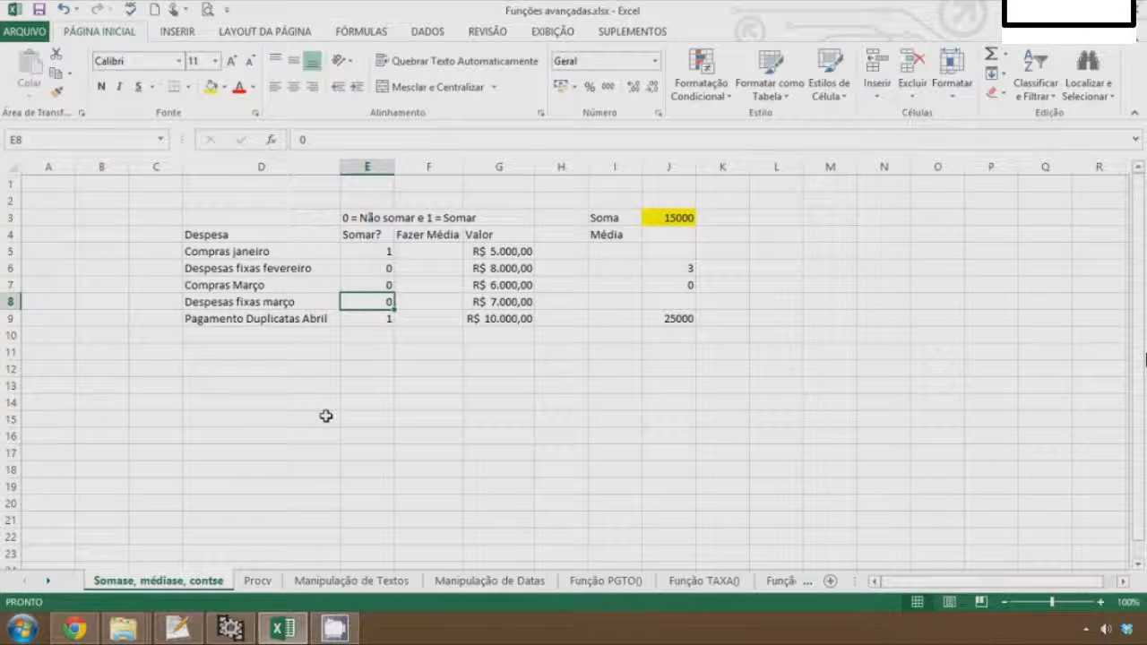
pyautogui.press('Down')
pyautogui.press('Down')
pyautogui.write('0')
pyautogui.press('Return')
pyautogui.press('Up')
pyautogui.press('Up')
pyautogui.press('Up')
pyautogui.press('Up')
pyautogui.press('Up')
pyautogui.write('0')
pyautogui.press('Return')
pyautogui.press('Down')
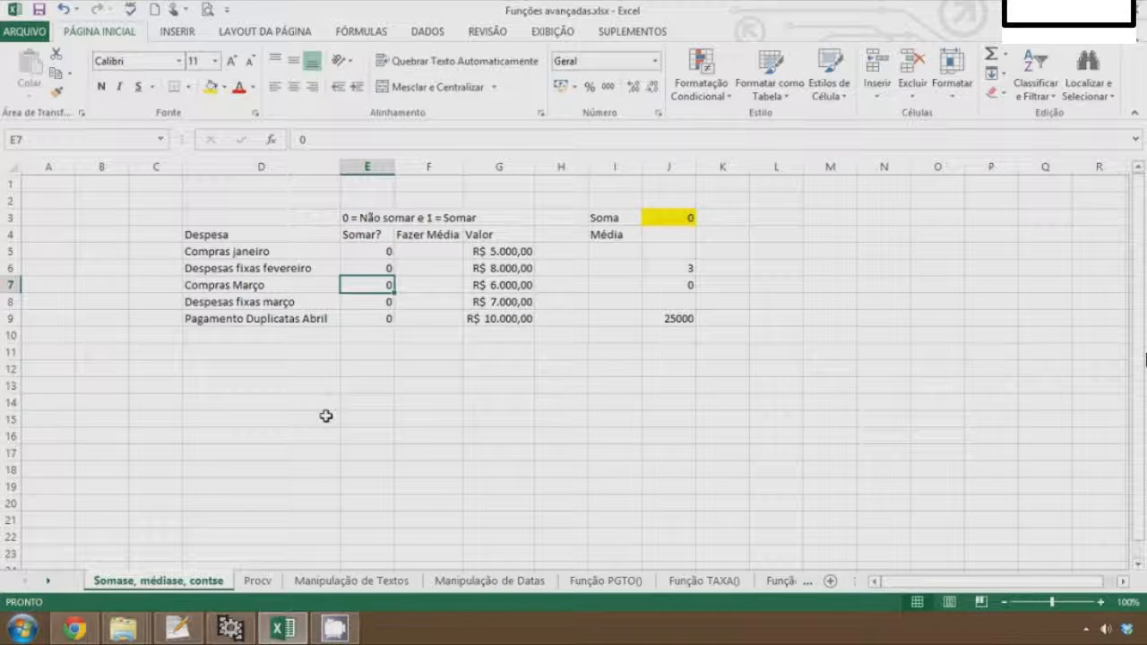
# Set the Somar? flags in E5 and E7 back to 1
pyautogui.press('Up')
pyautogui.press('Up')
pyautogui.write('1')
pyautogui.press('Return')
pyautogui.press('Down')
pyautogui.write('1')
pyautogui.press('Return')
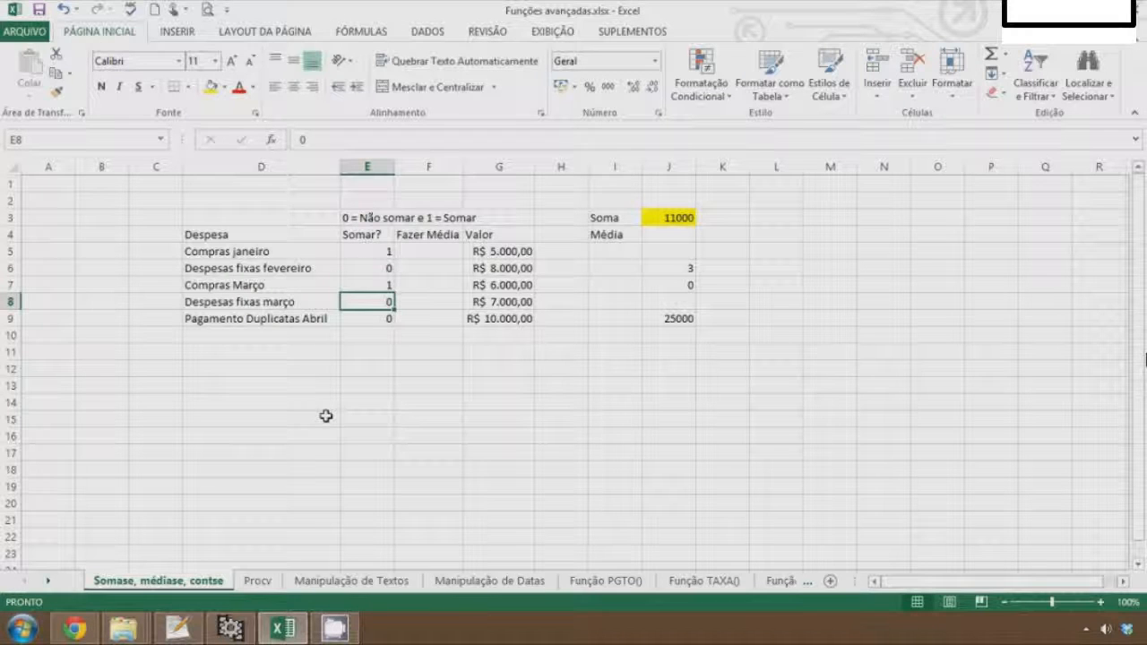
pyautogui.press('Right')
pyautogui.press('Right')
pyautogui.press('Right')
pyautogui.press('Right')
pyautogui.press('Up')
pyautogui.press('Up')
pyautogui.press('Up')
pyautogui.press('Up')
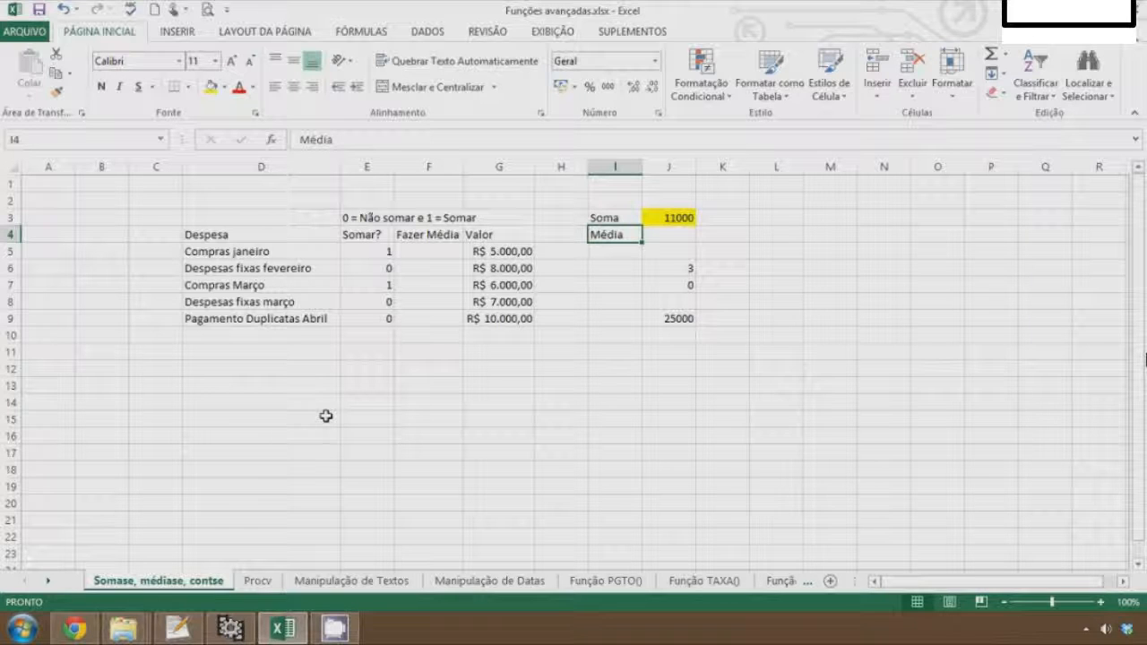
pyautogui.press('Right')
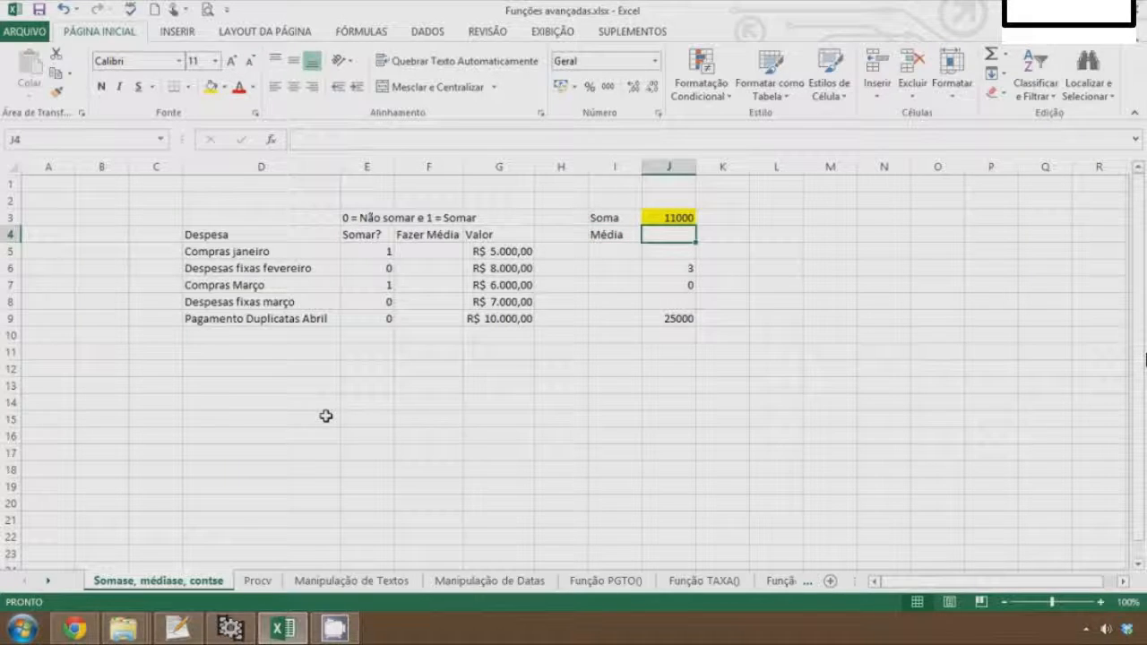
# In J4, enter the average formula =MÉDIASE(G5:G9;"<9000")
pyautogui.write('=mé')
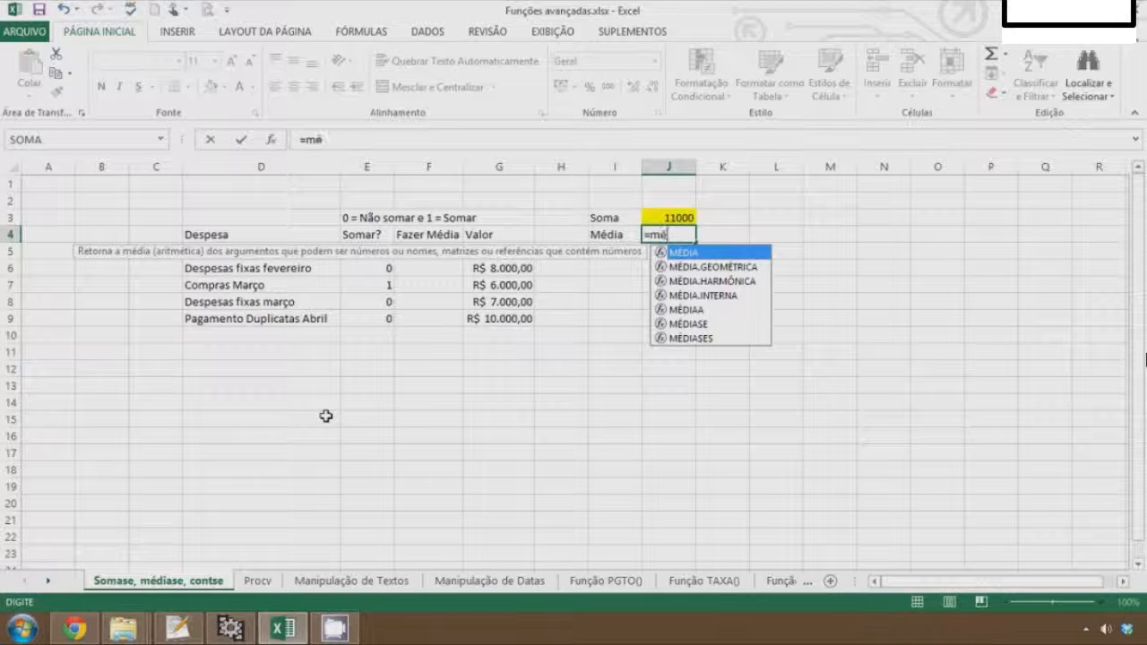
pyautogui.press('Down')
pyautogui.press('Down')
pyautogui.press('Down')
pyautogui.press('Down')
pyautogui.press('Down')
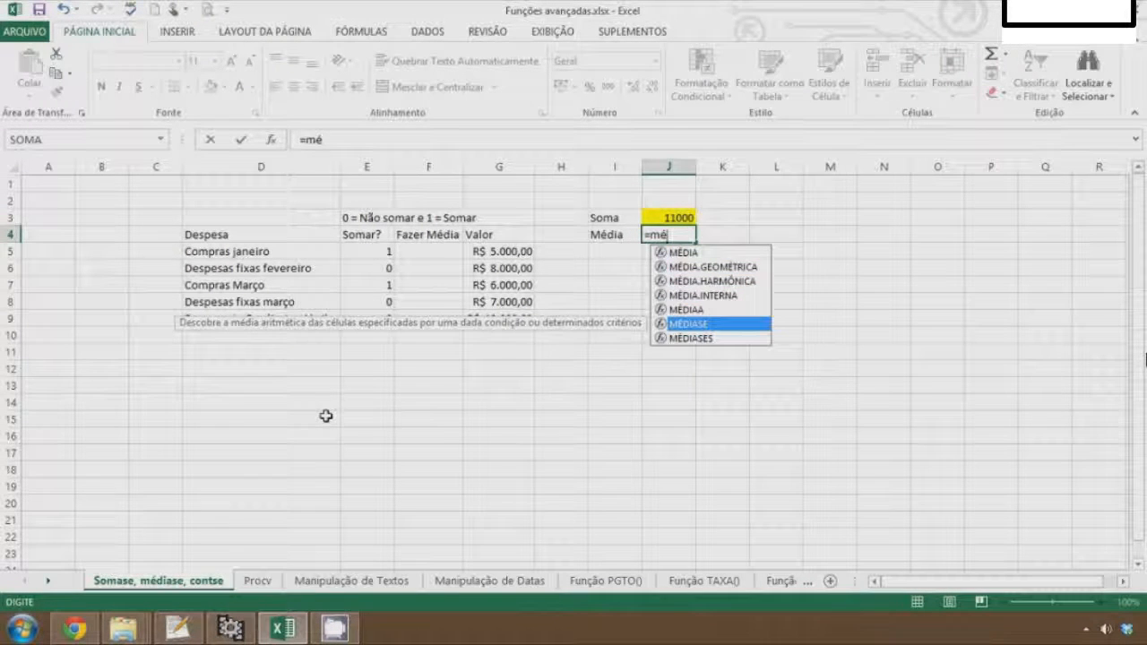
pyautogui.press('Tab')
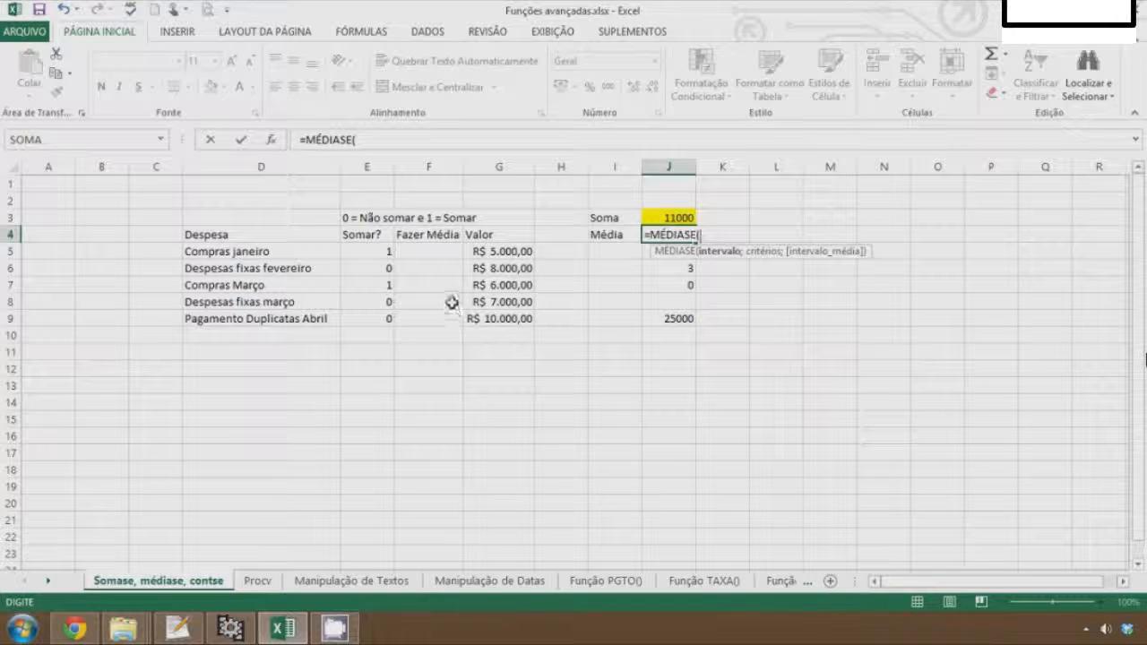
pyautogui.moveTo(502, 253); pyautogui.dragTo(498, 321)
pyautogui.write(';')
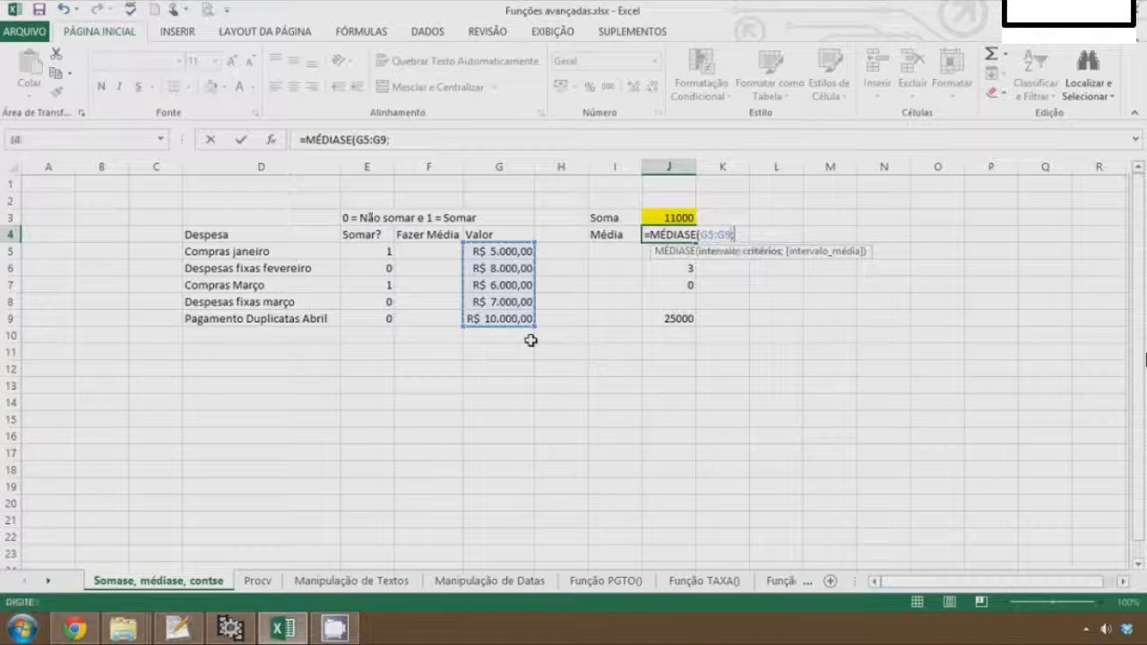
pyautogui.write('"')
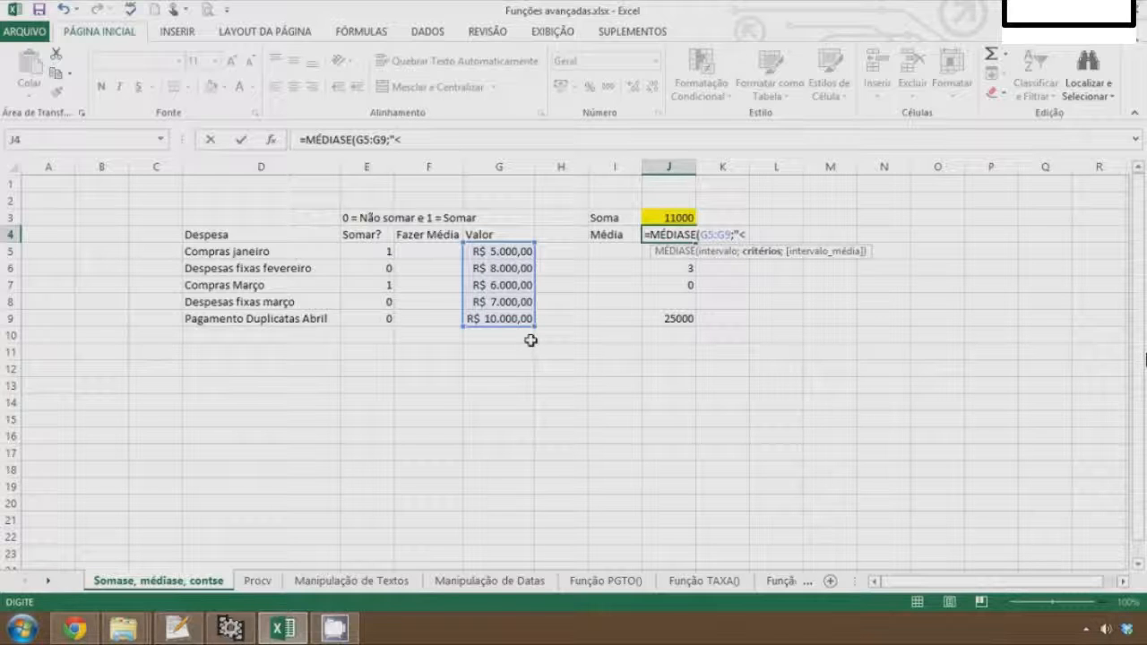
pyautogui.write('<9000")')
pyautogui.press('Return')
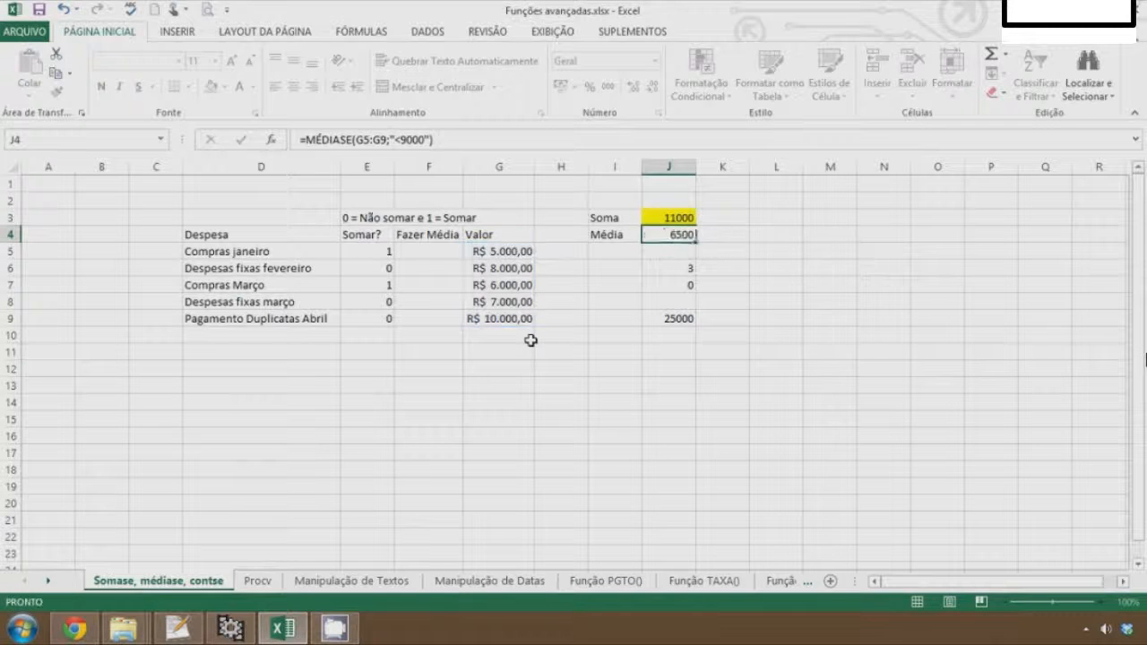
# Copy the Somar? flags into the Fazer Média column F5:F9
pyautogui.press('Up')
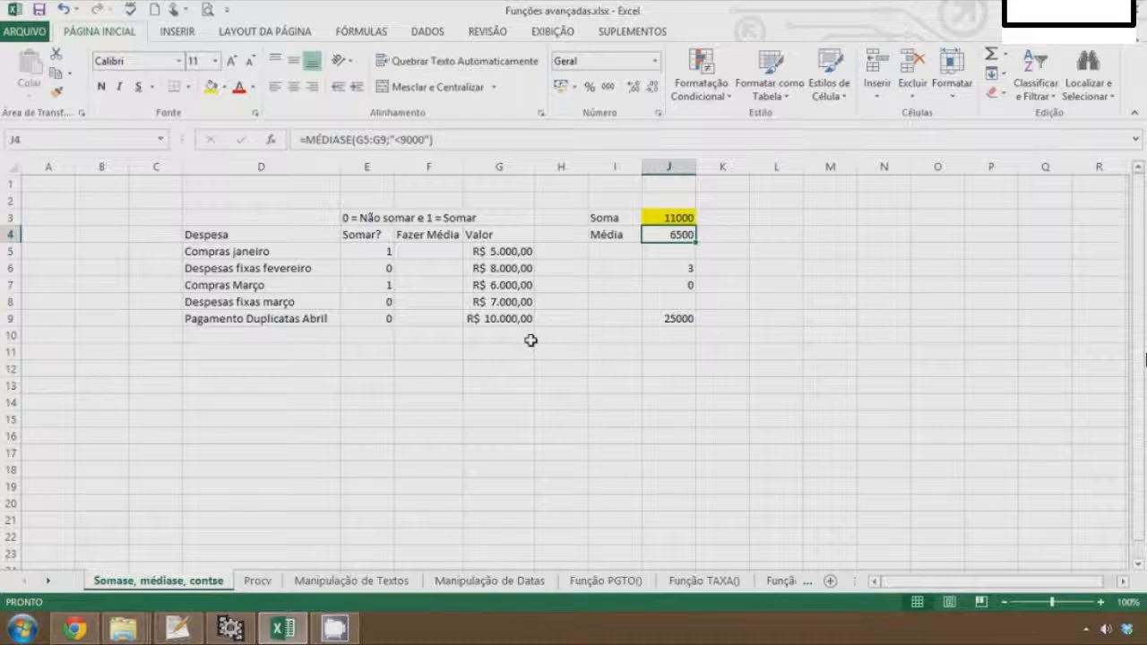
pyautogui.press('Left')
pyautogui.press('Left')
pyautogui.press('Left')
pyautogui.press('Left')
pyautogui.press('Down')
pyautogui.press('Down')
pyautogui.press('Up')
pyautogui.press('Left')
pyautogui.hotkey('shift', 'Down')
pyautogui.hotkey('shift', 'Down')
pyautogui.hotkey('shift', 'Down')
pyautogui.hotkey('shift', 'Down')
pyautogui.hotkey('ctrl', 'c')
pyautogui.press('Right')
pyautogui.hotkey('ctrl', 'v')
pyautogui.press('Left')
pyautogui.press('Escape')
# Replace the J4 formula with =MÉDIASE(F5:F9;"=1";G5:G9) to average values flagged in Fazer Média
pyautogui.press('Right')
pyautogui.press('Right')
pyautogui.press('Down')
pyautogui.press('Up')
pyautogui.press('Up')
pyautogui.press('Right')
pyautogui.press('Right')
pyautogui.press('Right')
pyautogui.write('=méd')
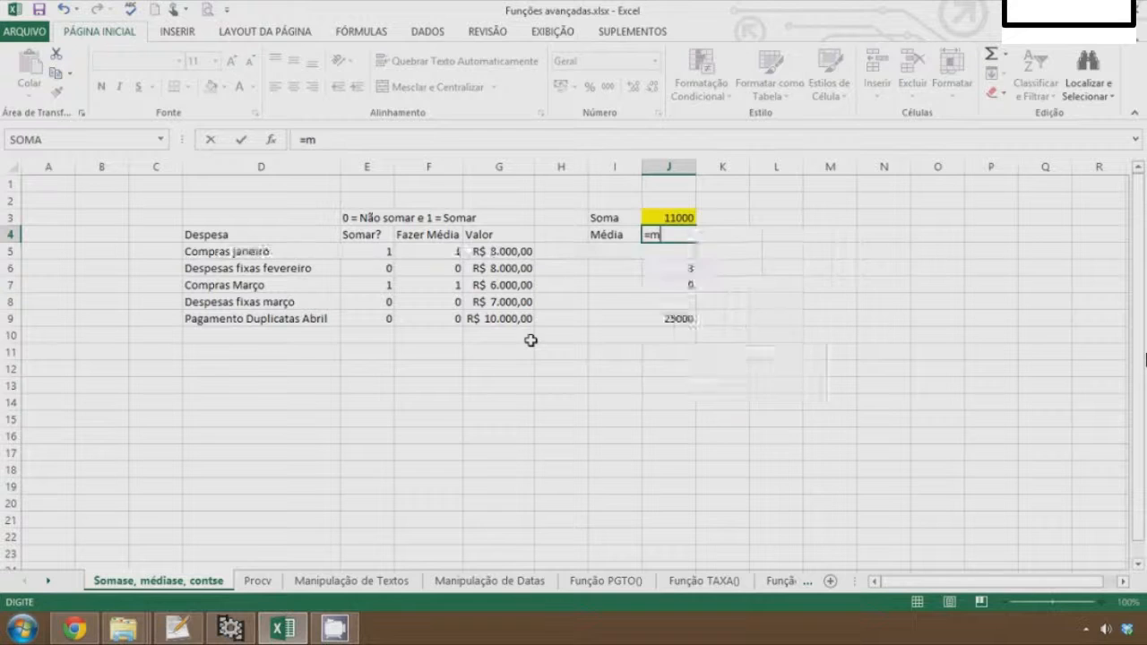
pyautogui.press('Down')
pyautogui.press('Down')
pyautogui.press('Down')
pyautogui.press('Down')
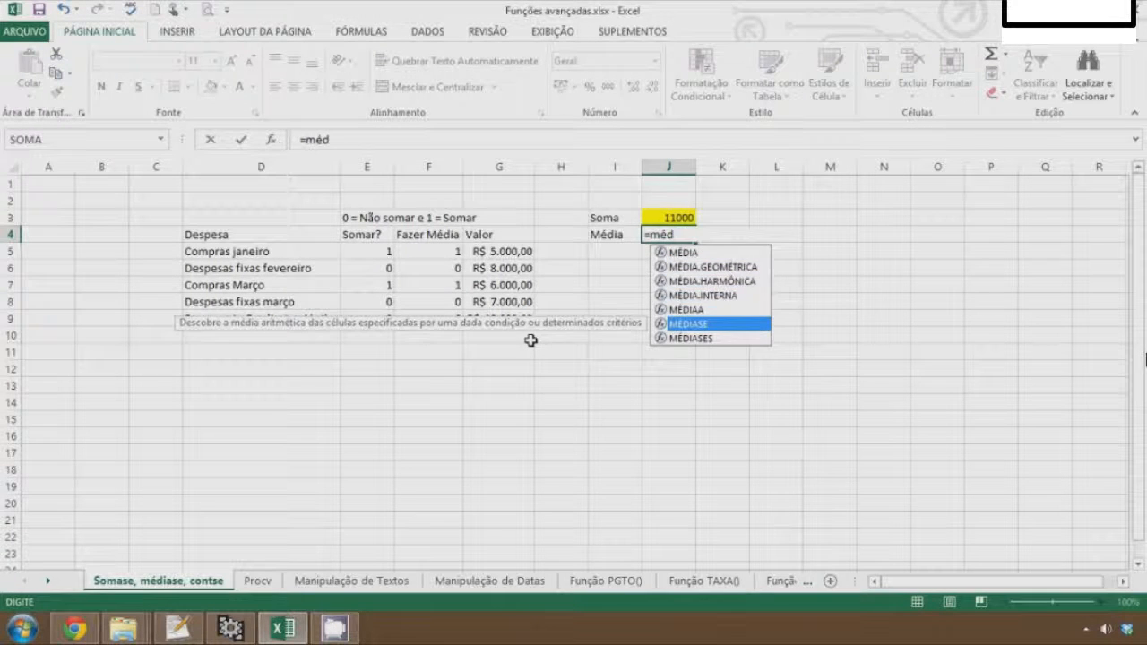
pyautogui.press('Tab')
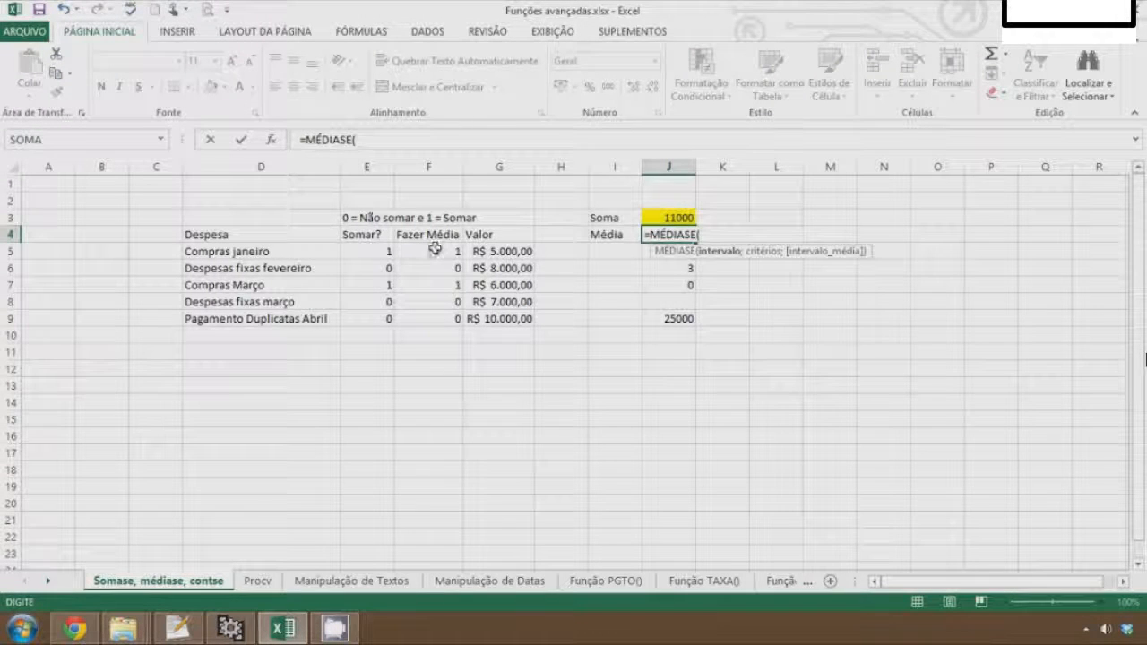
pyautogui.moveTo(431, 254); pyautogui.dragTo(437, 320)
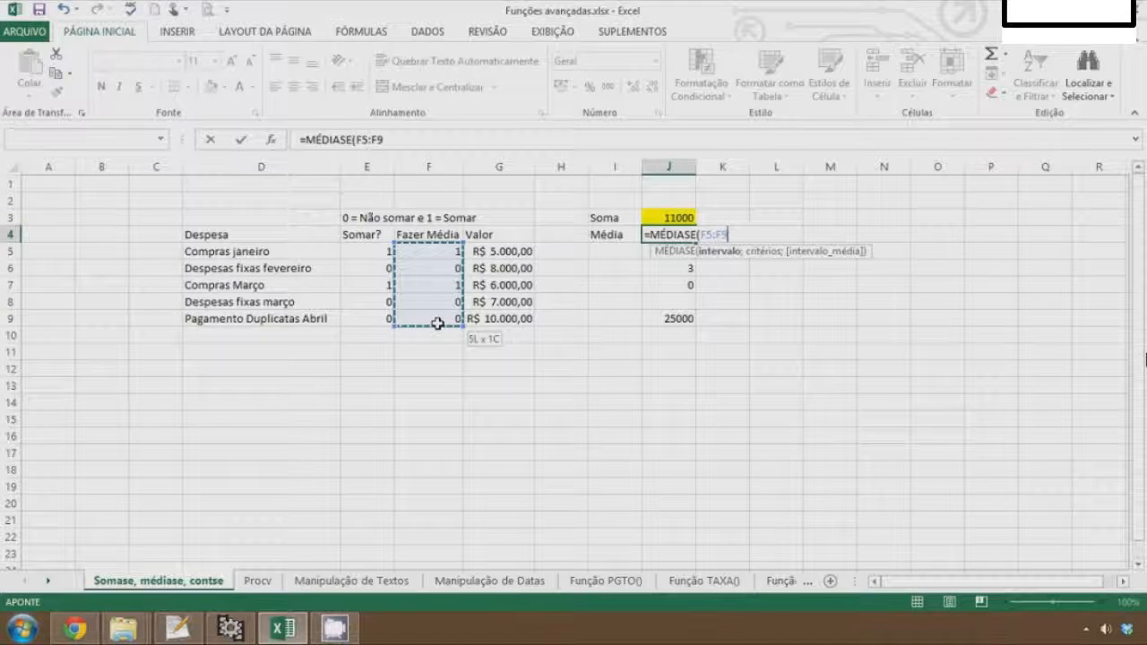
pyautogui.write(';"=1')
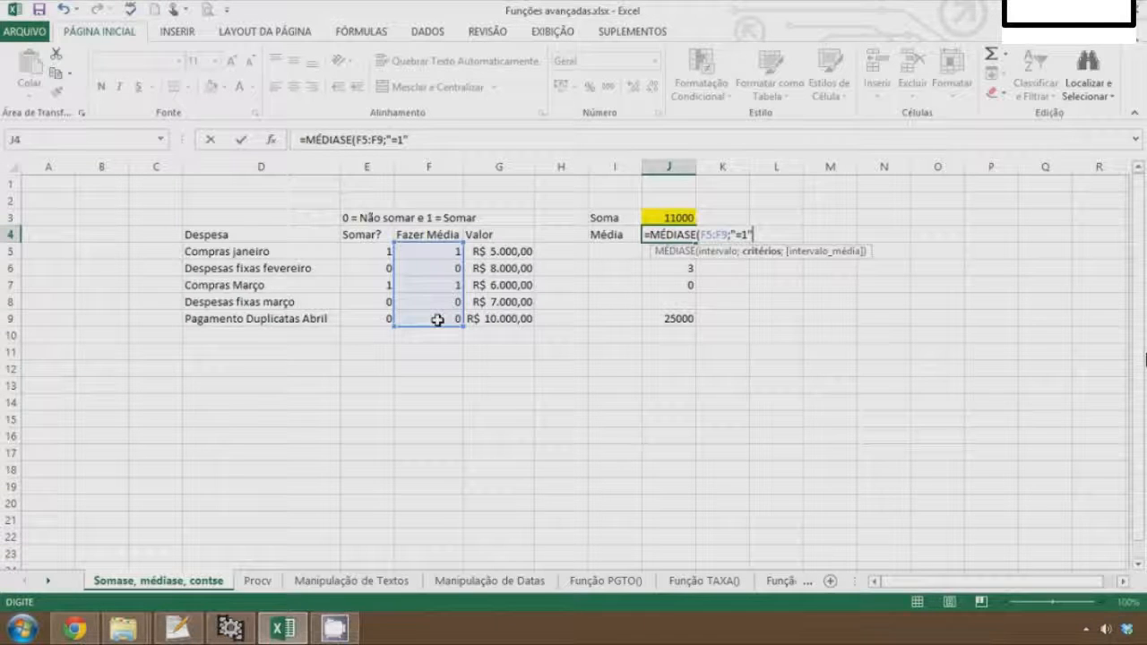
pyautogui.write('";')
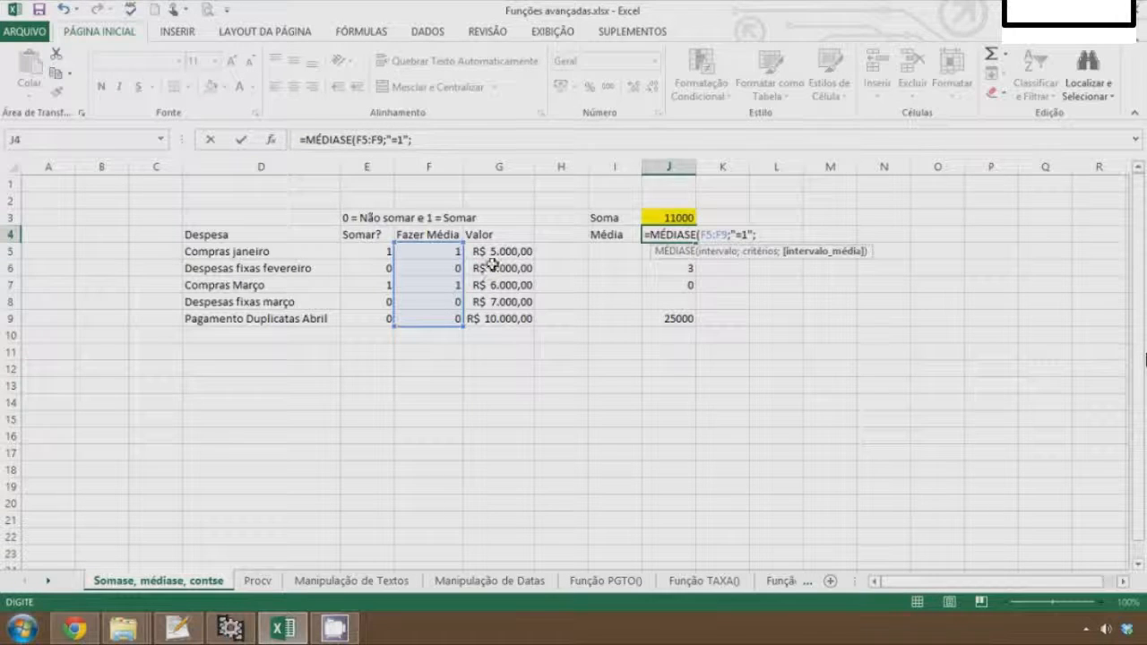
pyautogui.moveTo(497, 252); pyautogui.dragTo(506, 318)
pyautogui.write(')')
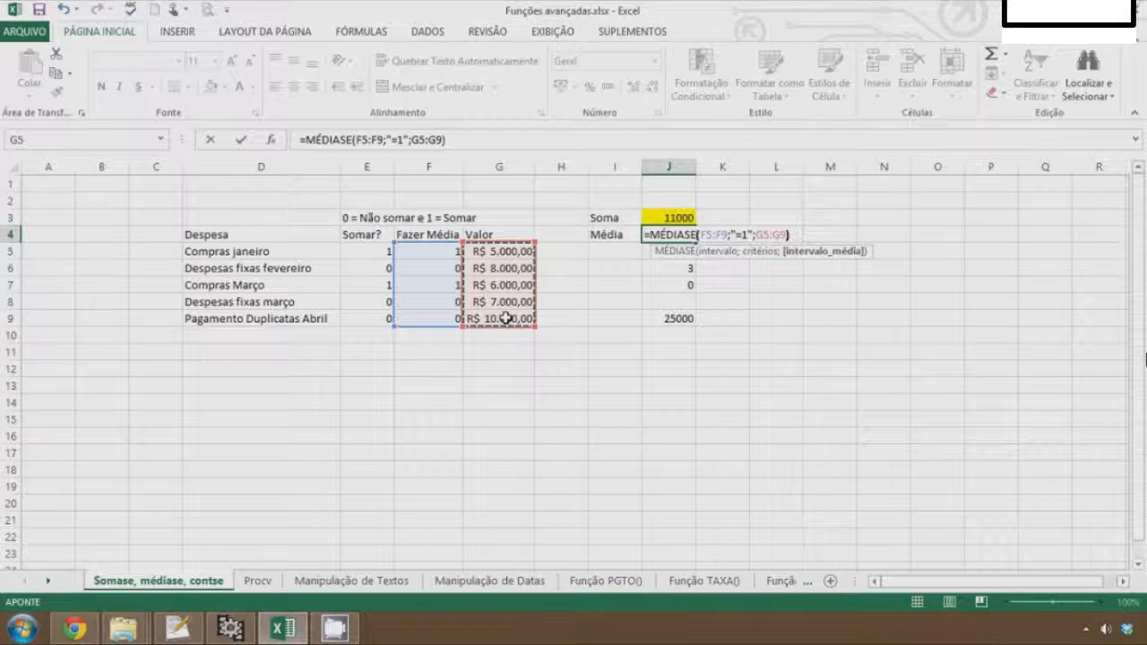
pyautogui.press('Return')
# Set the Fazer Média flags in F6, F8 and F9 to 1
pyautogui.press('Up')
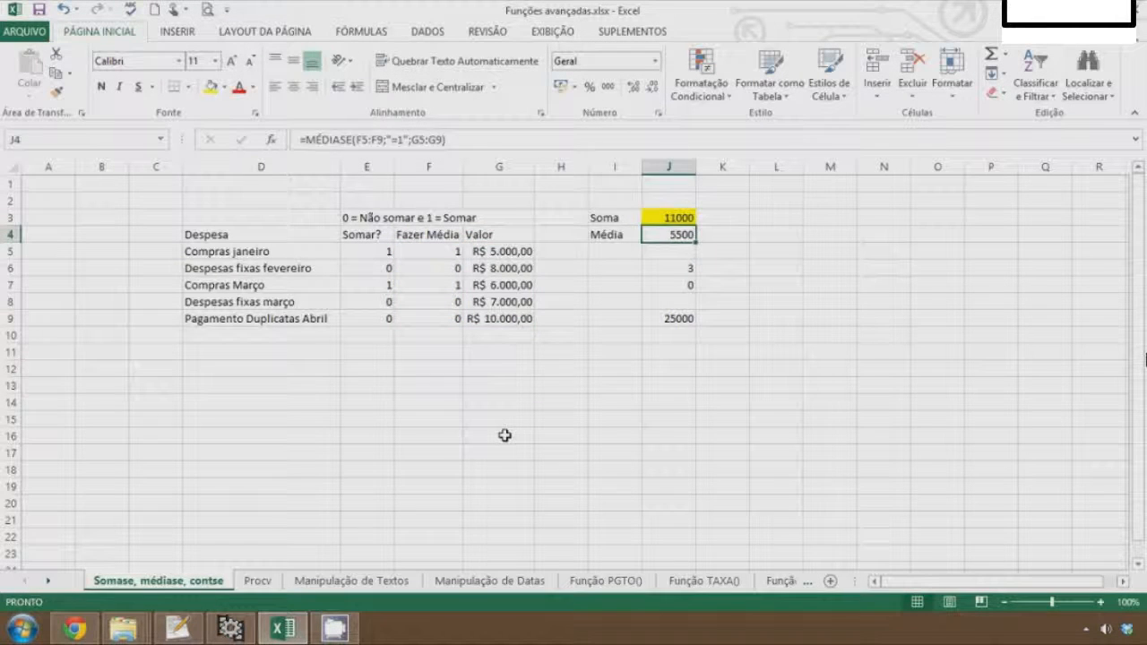
pyautogui.press('Left')
pyautogui.press('Left')
pyautogui.press('Left')
pyautogui.press('Left')
pyautogui.press('Down')
pyautogui.press('Down')
pyautogui.write('1')
pyautogui.press('Return')
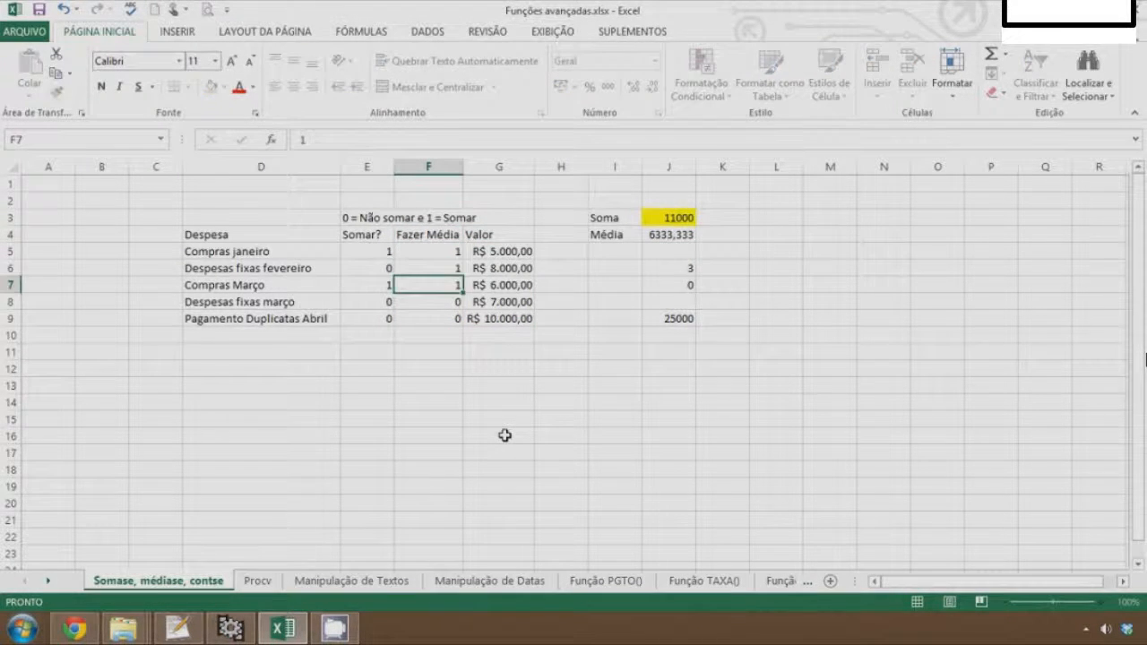
pyautogui.press('Down')
pyautogui.write('1')
pyautogui.press('Return')
pyautogui.write('1')
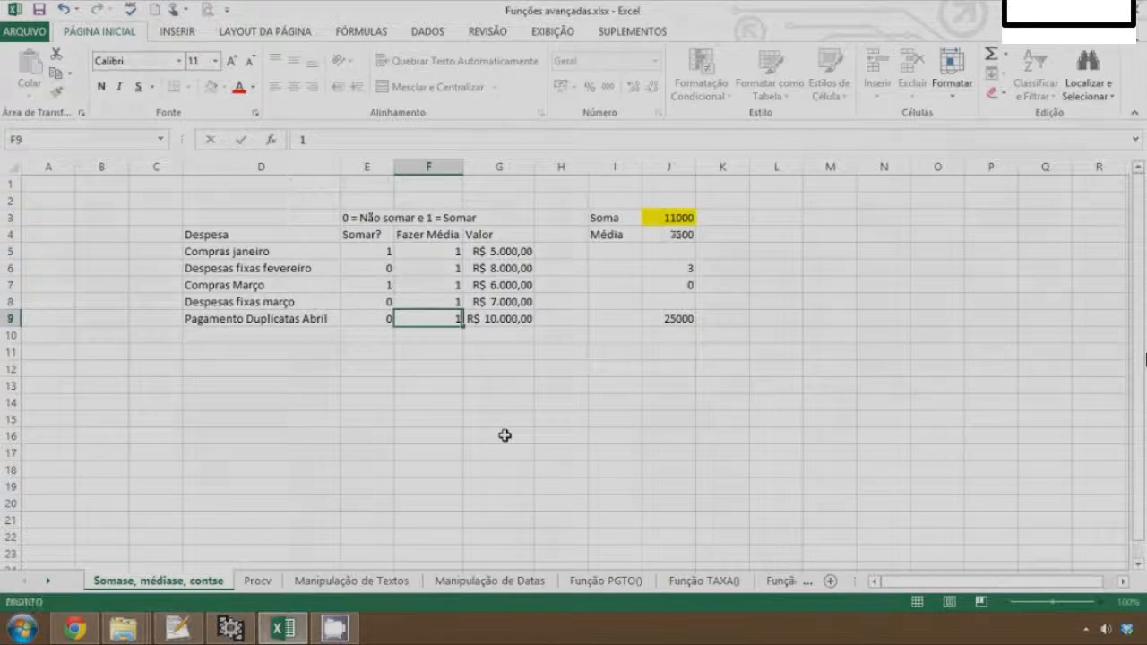
pyautogui.press('Return')
# Set the Fazer Média flags in F8, F7 and F6 back to 0
pyautogui.press('Up')
pyautogui.press('Up')
pyautogui.write('0')
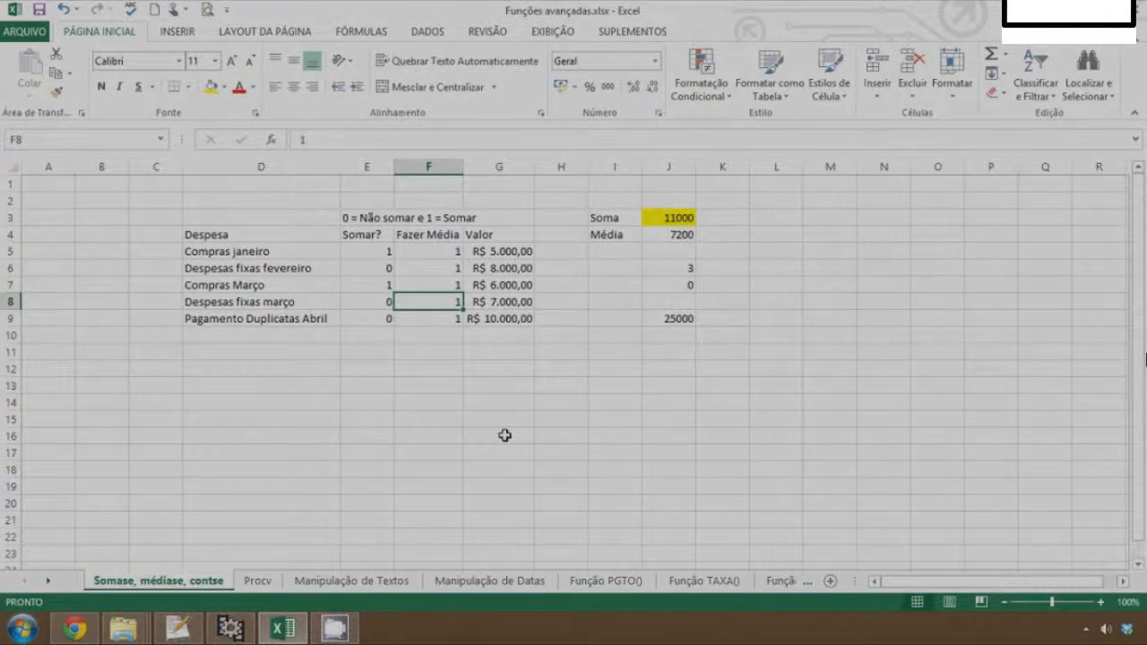
pyautogui.press('Up')
pyautogui.write('0')
pyautogui.press('Up')
pyautogui.write('0')
pyautogui.press('Down')
pyautogui.press('Down')
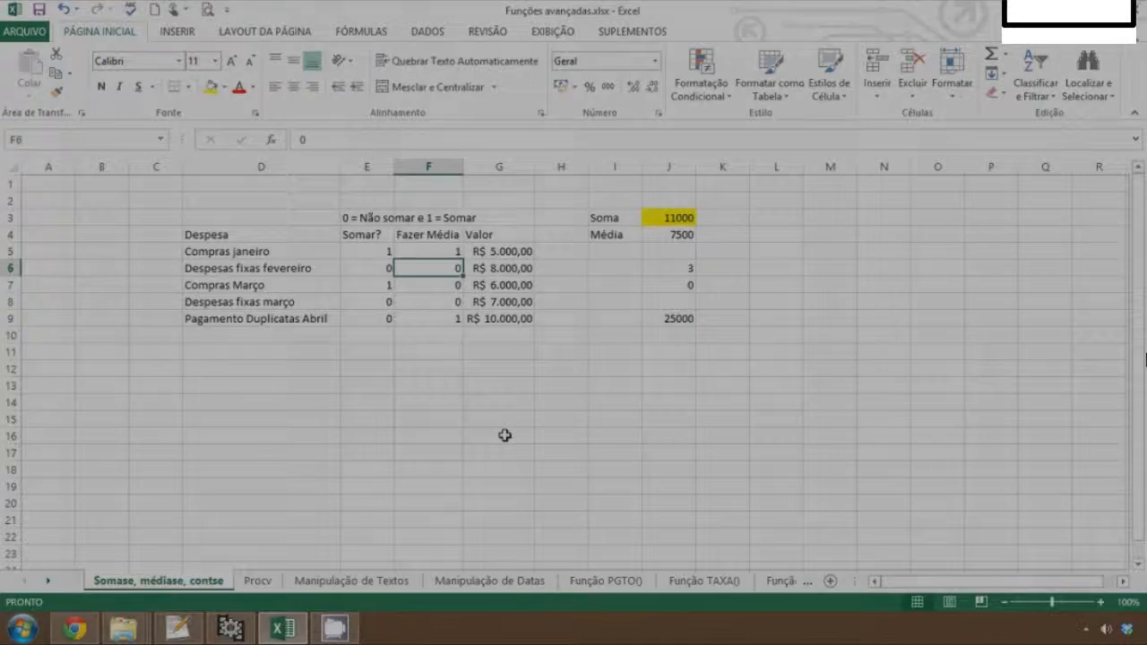
# Review the formulas in the result cells of column J
pyautogui.press('Right')
pyautogui.press('Right')
pyautogui.press('Right')
pyautogui.press('Up')
pyautogui.press('Up')
pyautogui.press('Up')
pyautogui.press('Up')
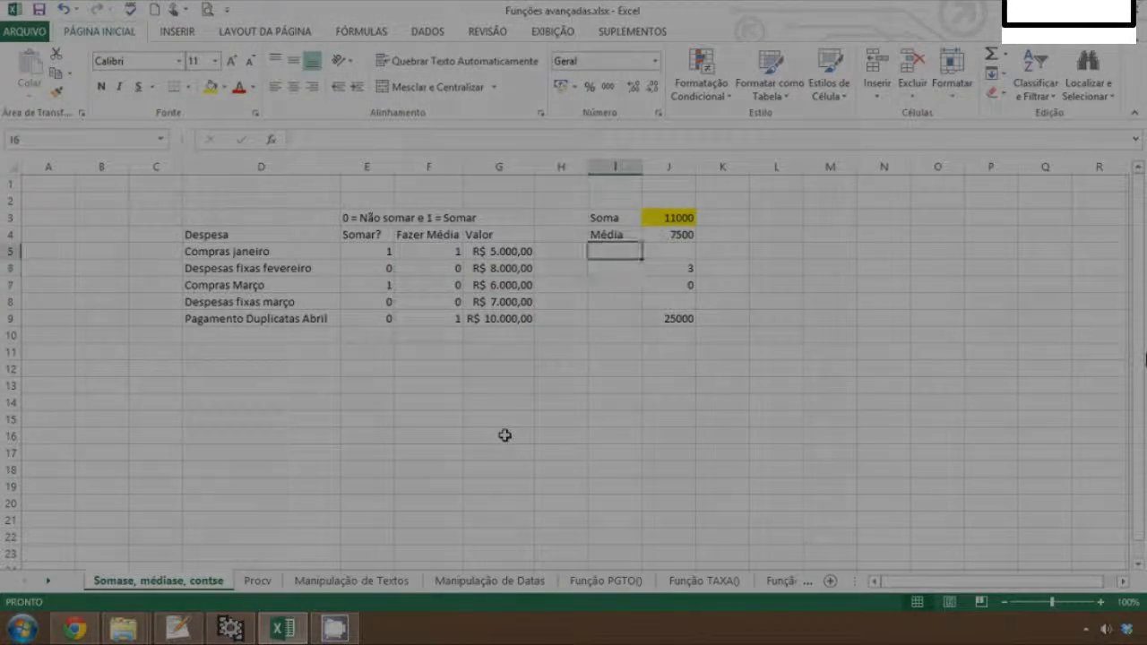
pyautogui.press('Right')
pyautogui.press('Down')
pyautogui.press('Down')
pyautogui.press('Down')
pyautogui.press('Down')
pyautogui.press('Down')
pyautogui.press('Down')
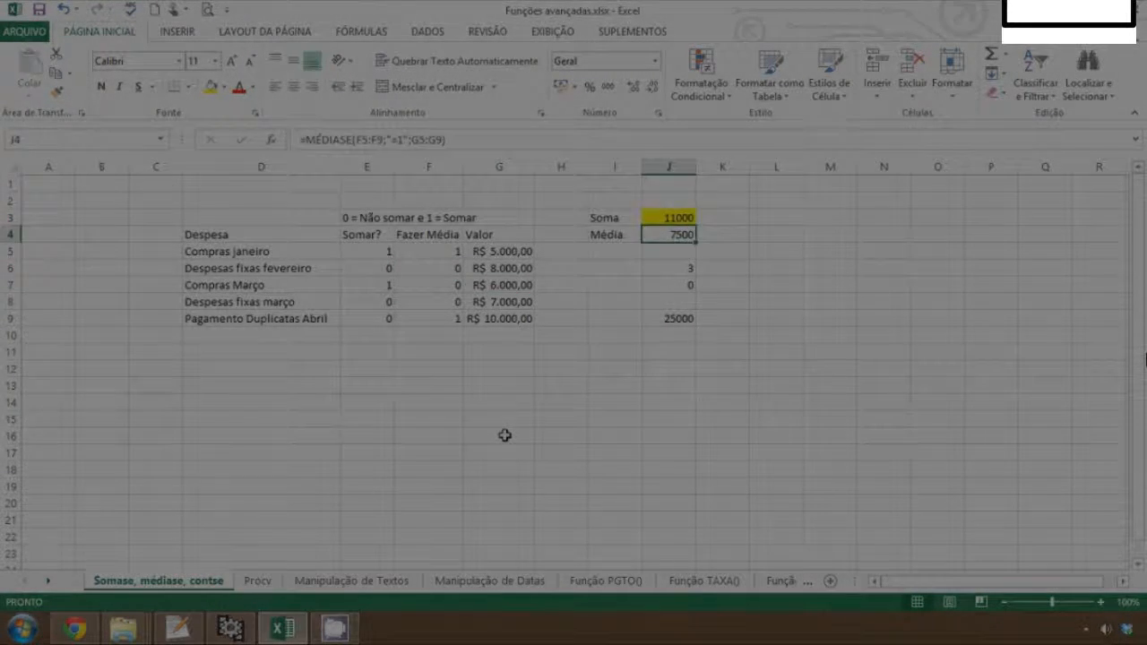
pyautogui.press('Up')
pyautogui.press('Up')
pyautogui.press('Up')
pyautogui.press('Down')
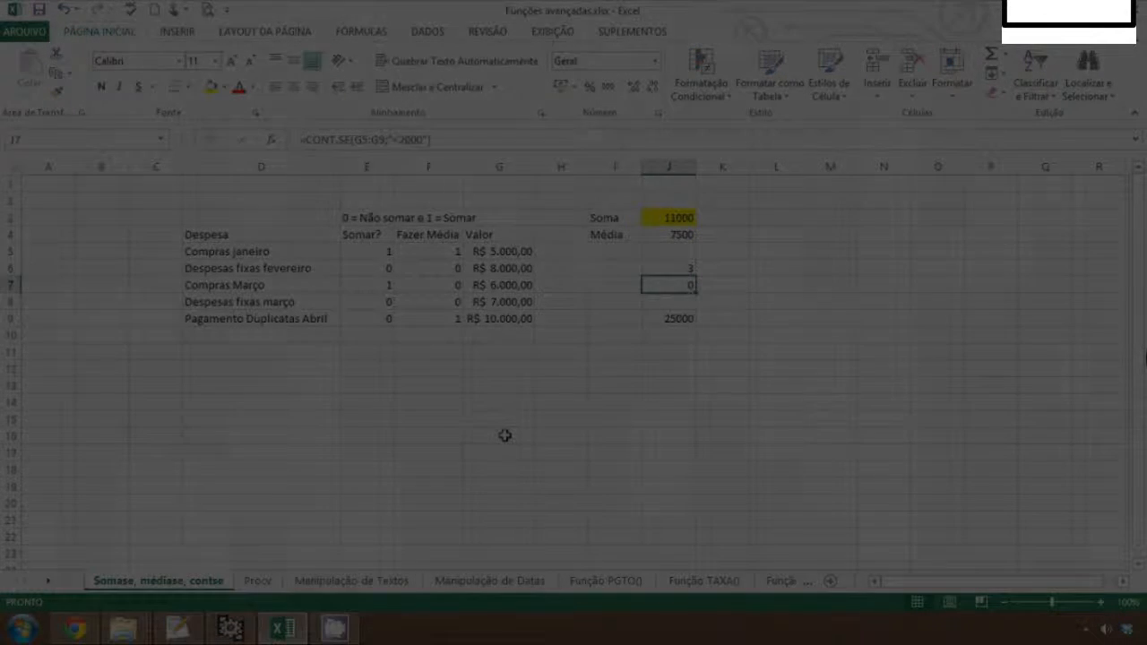
pyautogui.press('Up')
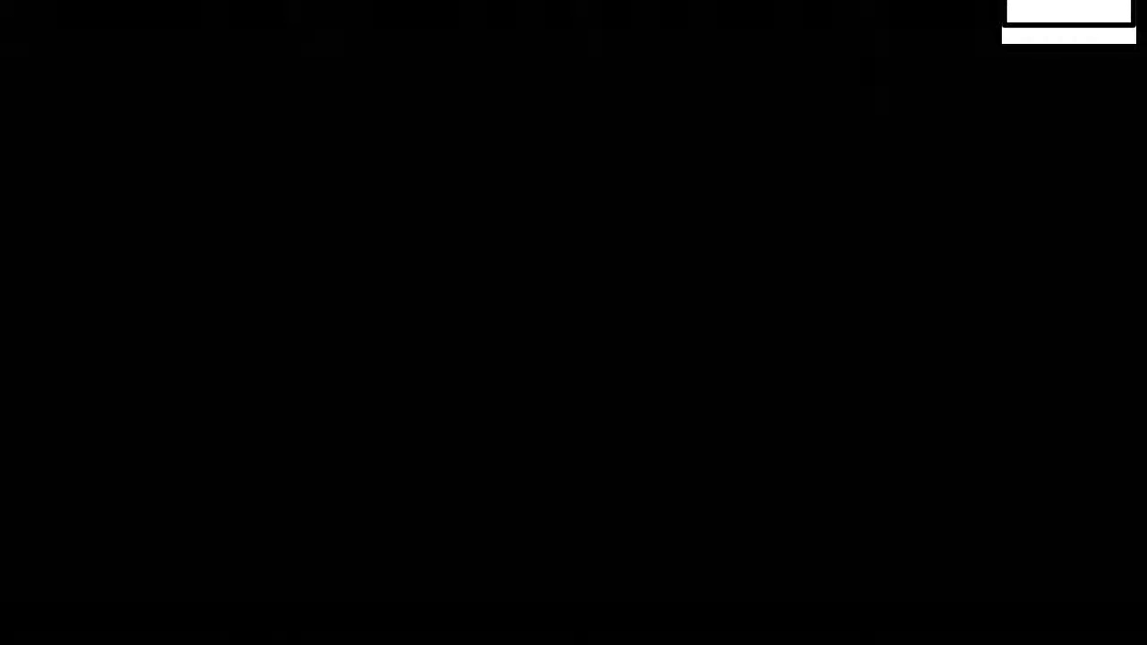
pyautogui.press('Right')
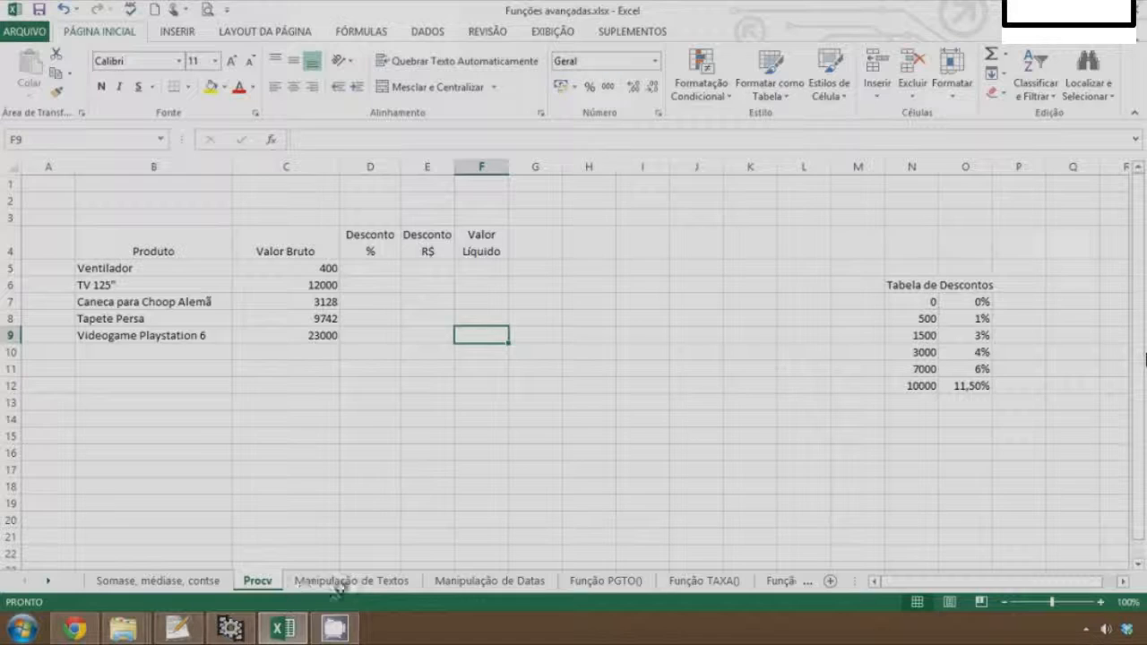
# On the Procv sheet, enter the note procura vertical in cell I12
pyautogui.click(646, 338)
pyautogui.press('Down')
pyautogui.press('Down')
pyautogui.press('Down')
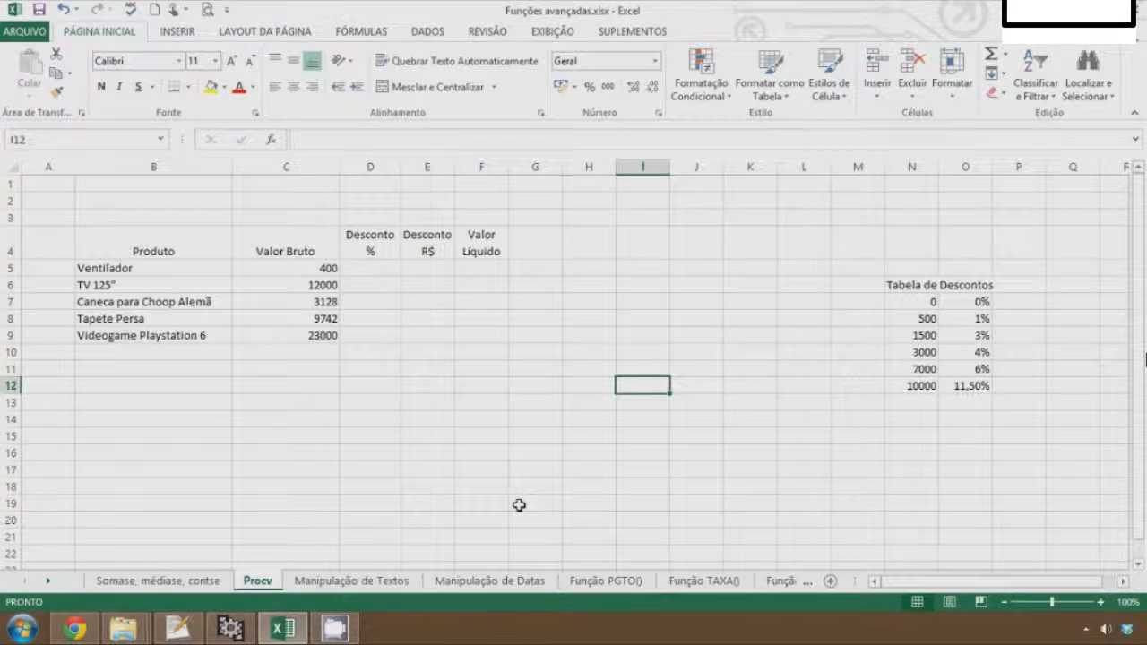
pyautogui.write('proc')
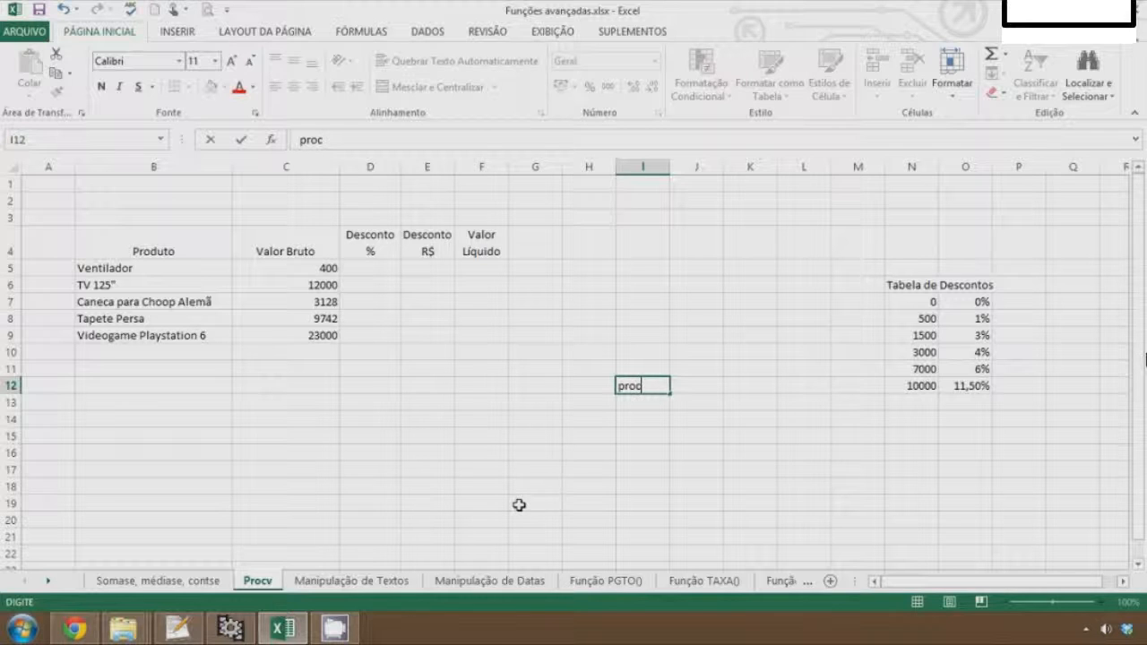
pyautogui.write('ura vertical')
pyautogui.press('Return')
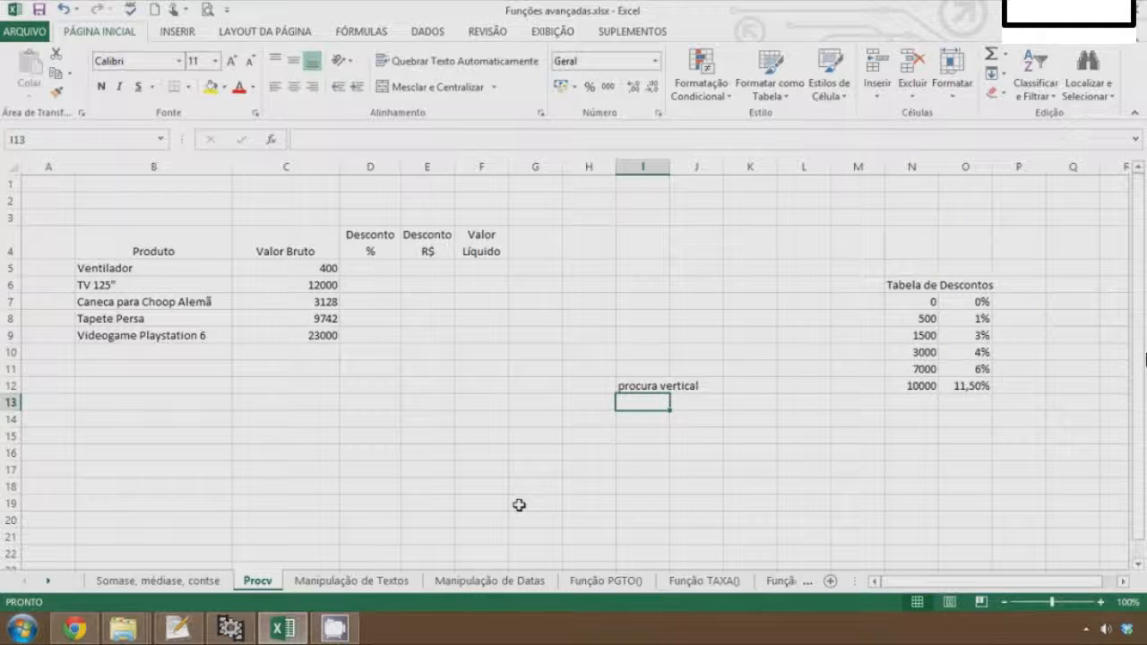
# Format the Valor Bruto values C5:C9 as currency
pyautogui.press('Up')
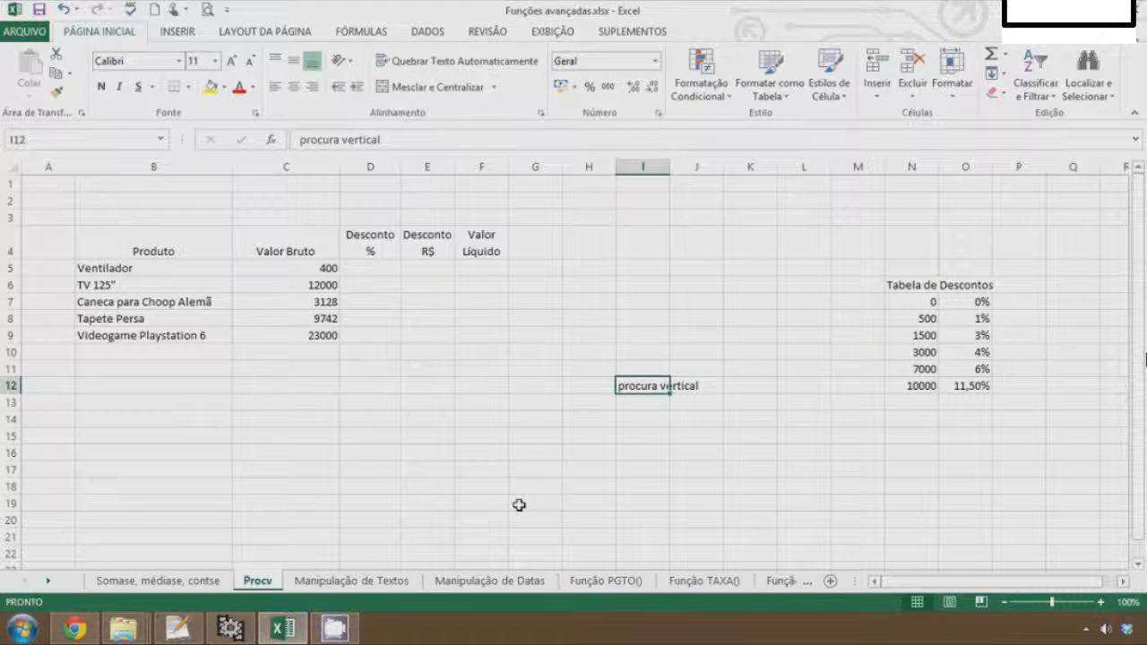
pyautogui.moveTo(116, 243); pyautogui.dragTo(482, 338)
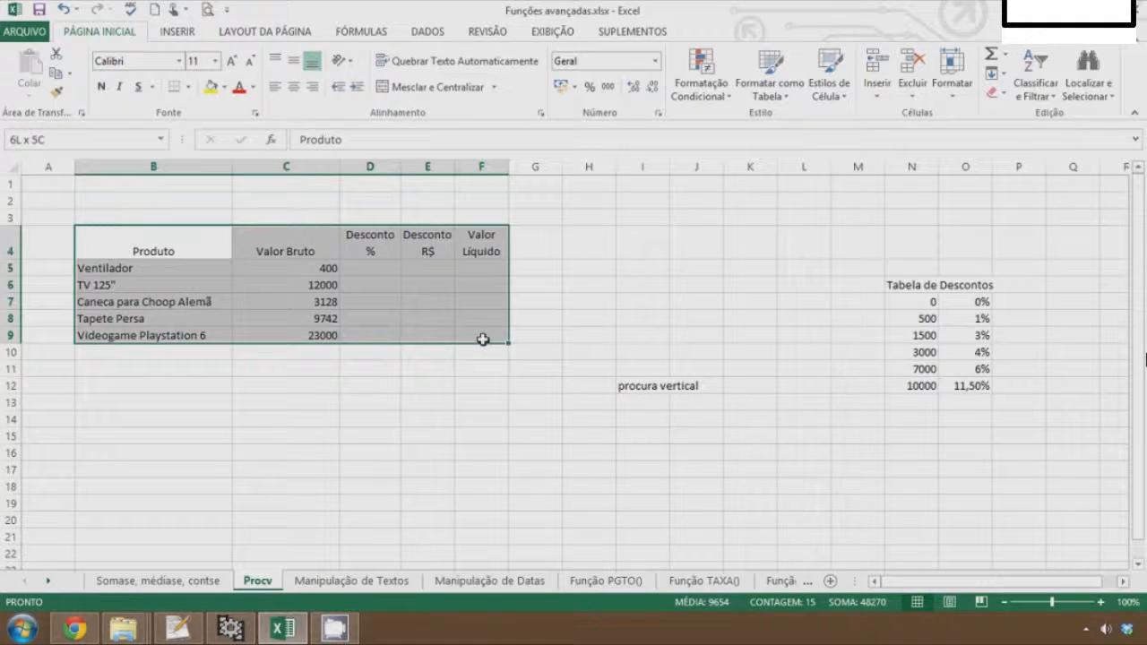
pyautogui.click(299, 399)
pyautogui.click(124, 270)
pyautogui.click(124, 286)
pyautogui.click(124, 315)
pyautogui.click(120, 337)
pyautogui.moveTo(310, 265); pyautogui.dragTo(310, 287)
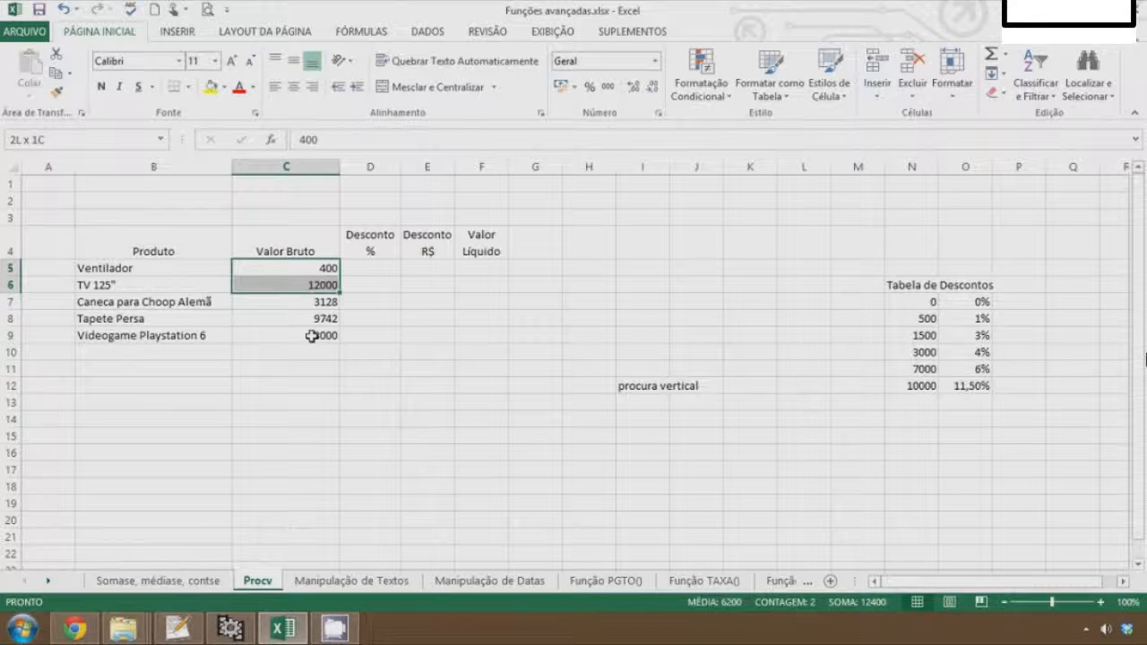
pyautogui.moveTo(311, 335); pyautogui.dragTo(310, 336)
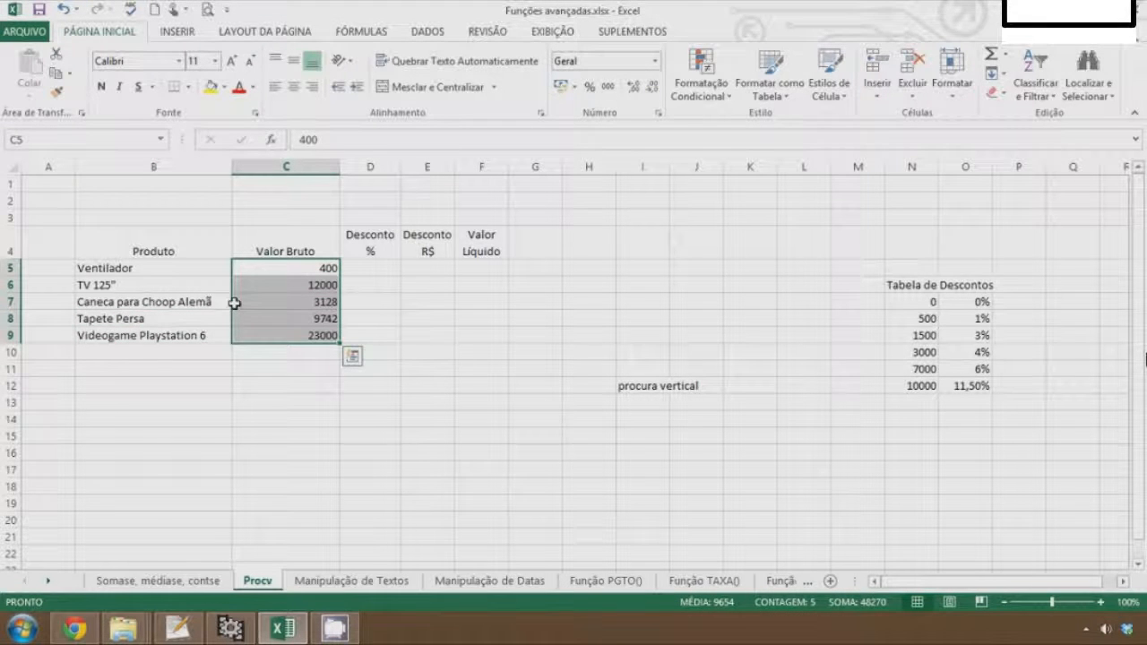
pyautogui.hotkey('ctrl', 'shift', '4')
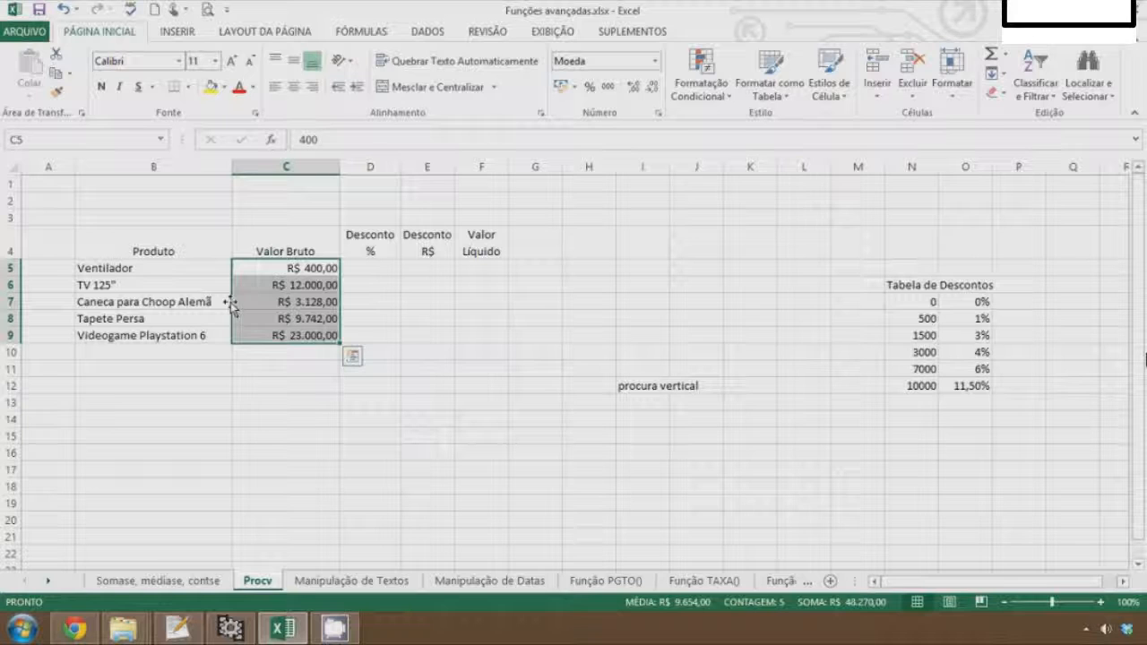
# Examine the discount table N7:O12 and the Valor Bruto amounts
pyautogui.click(378, 270)
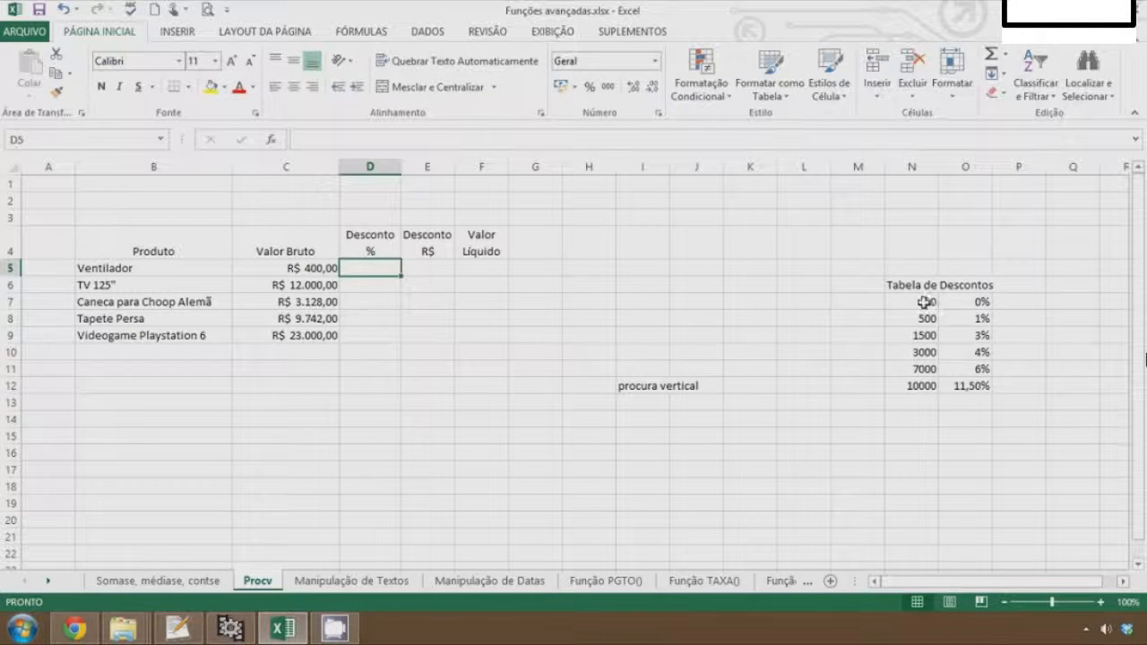
pyautogui.moveTo(932, 302); pyautogui.dragTo(984, 385)
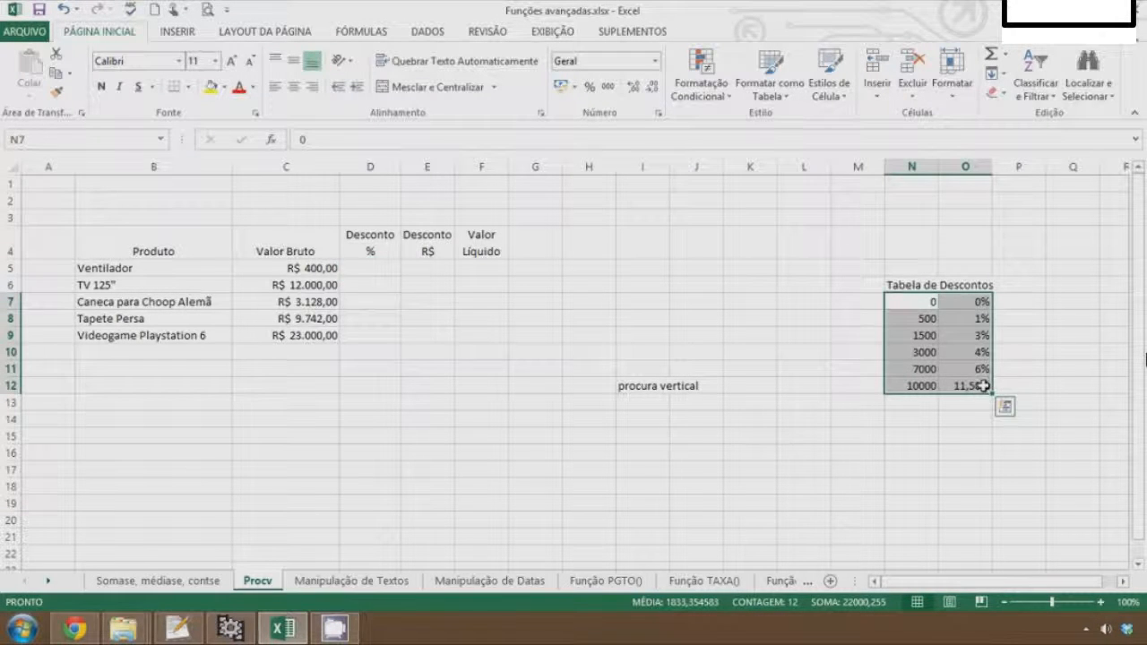
pyautogui.click(277, 285)
pyautogui.click(278, 335)
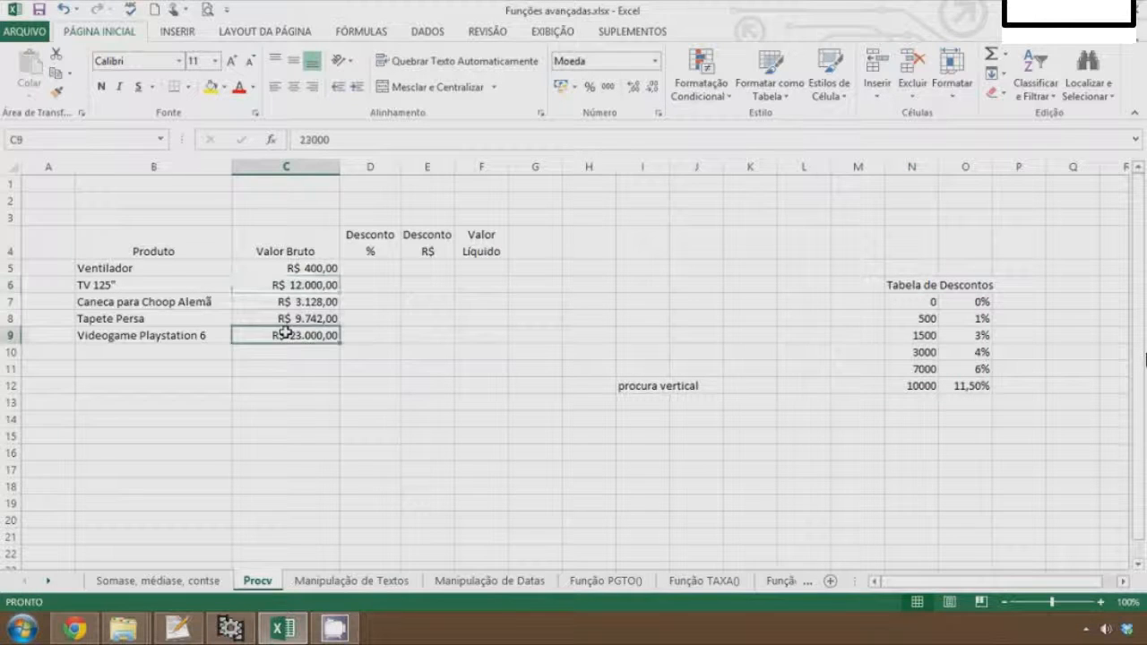
# In D5, enter the formula =PROCV(C5;N7:O12;2) to look up the Ventilador discount
pyautogui.click(318, 358)
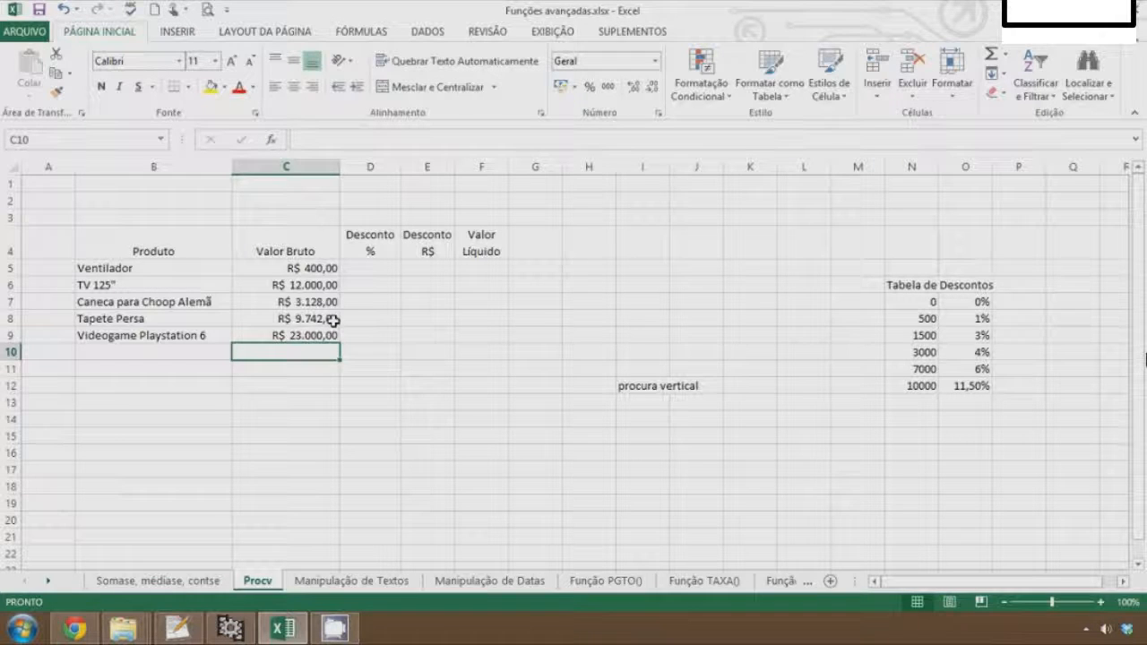
pyautogui.click(377, 267)
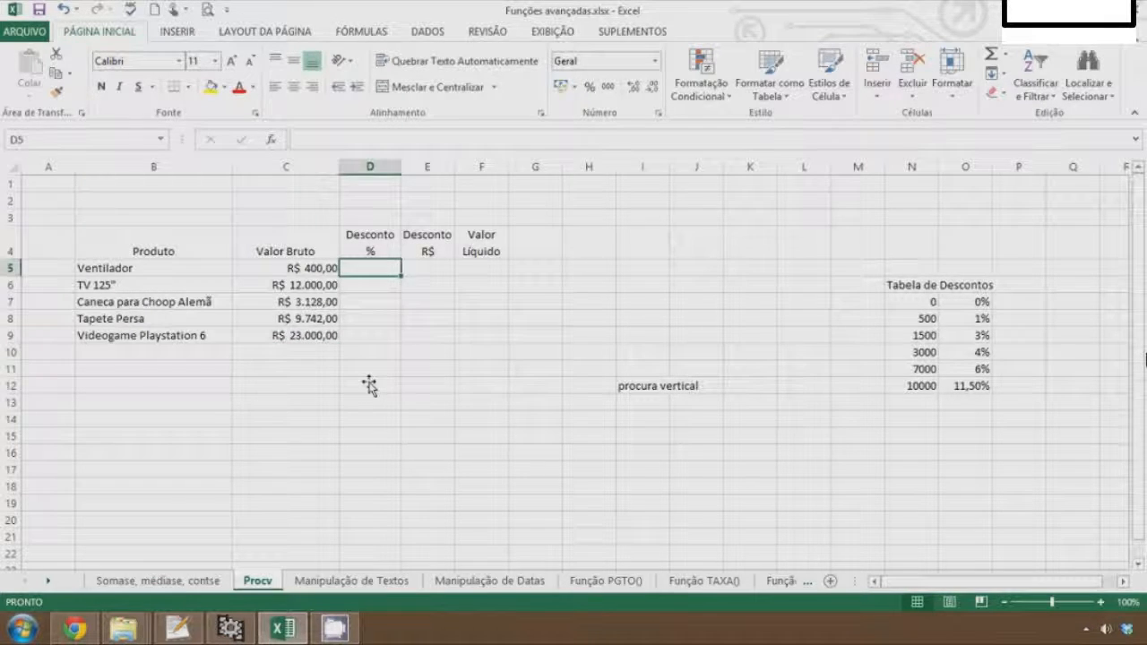
pyautogui.write('=')
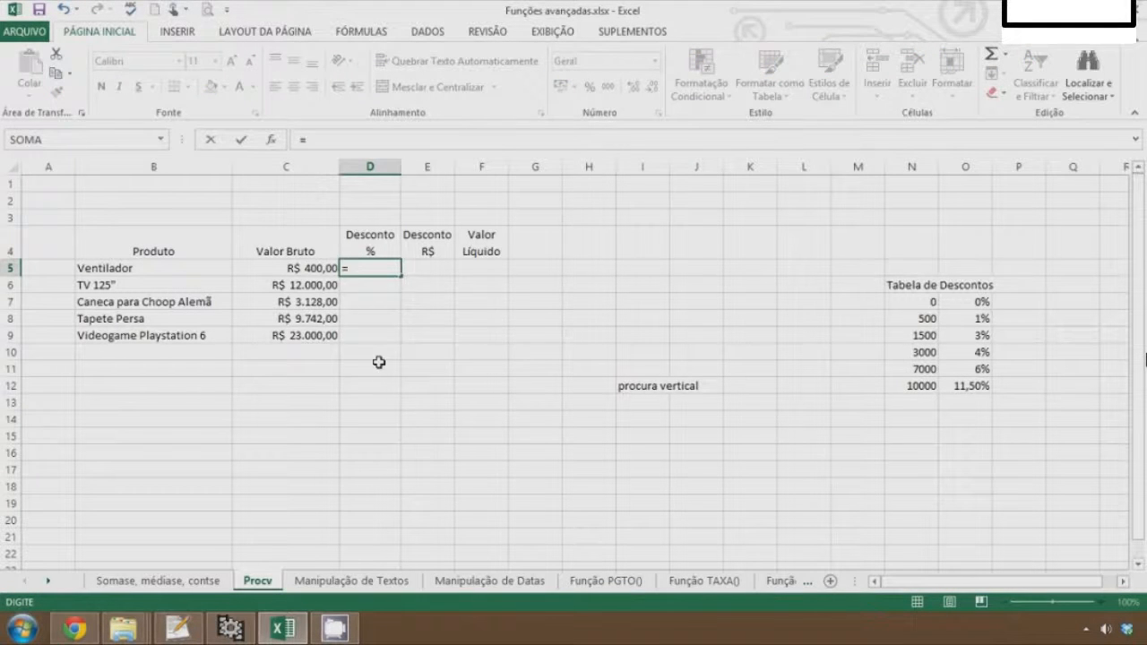
pyautogui.write('proc')
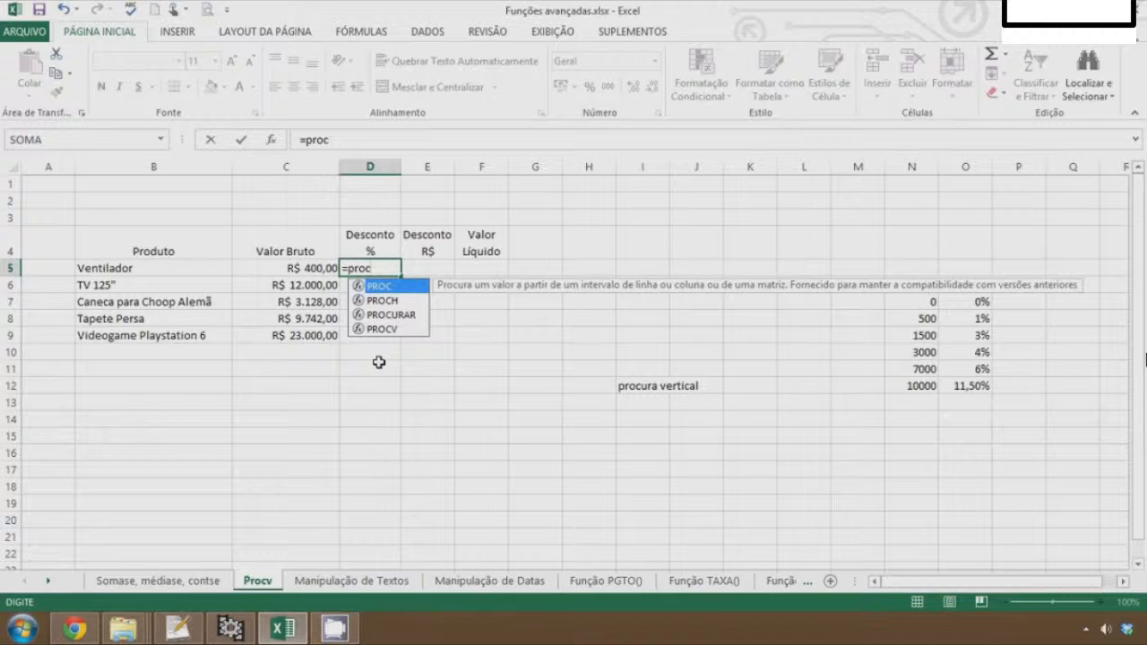
pyautogui.write('v(')
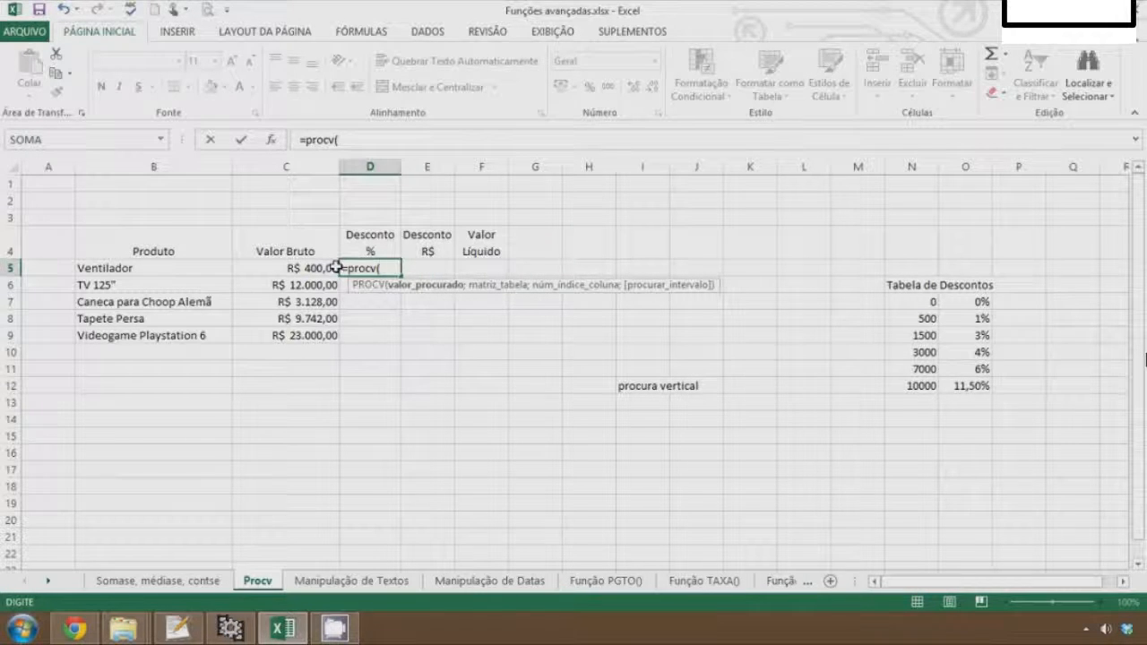
pyautogui.click(294, 268)
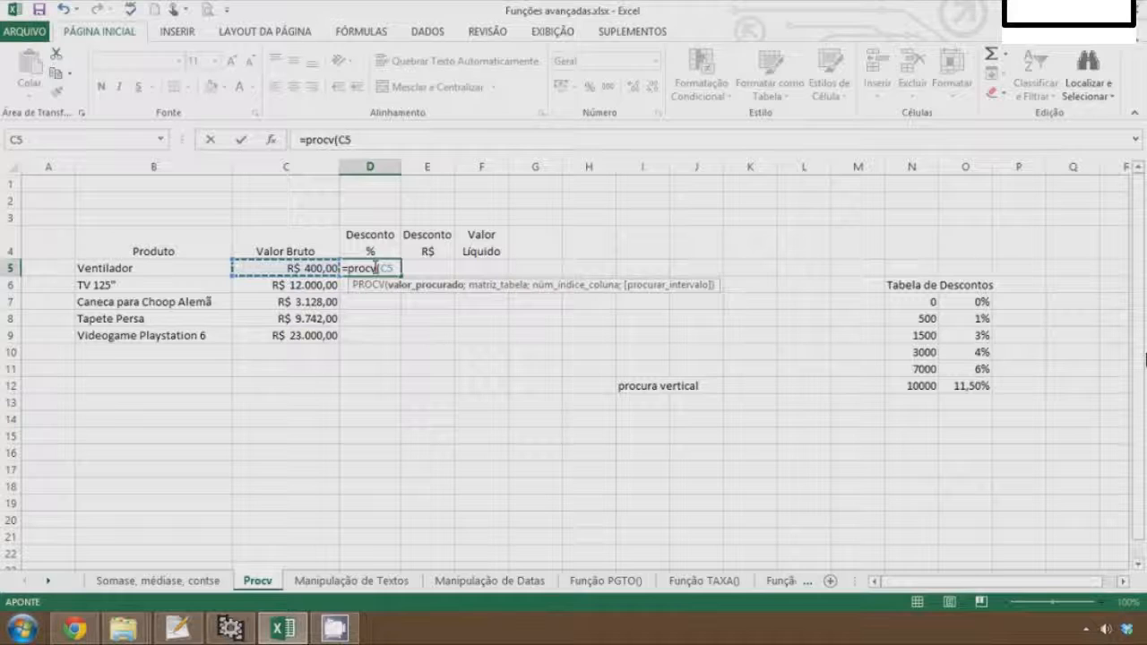
pyautogui.write(';')
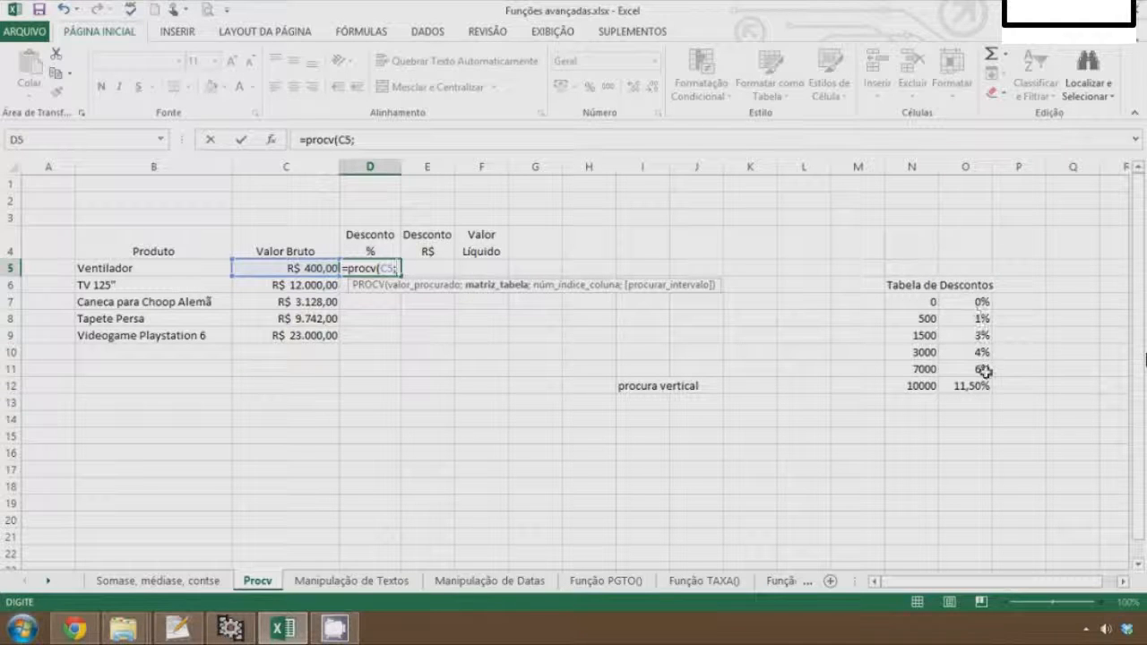
pyautogui.moveTo(927, 302); pyautogui.dragTo(966, 387)
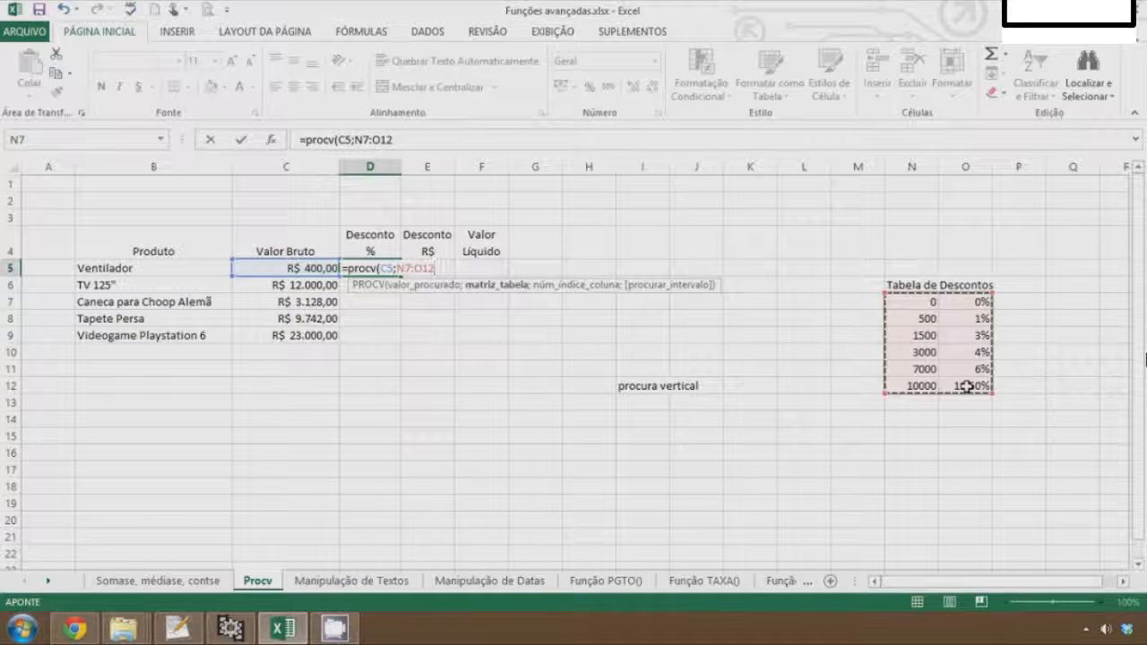
pyautogui.write(';2')
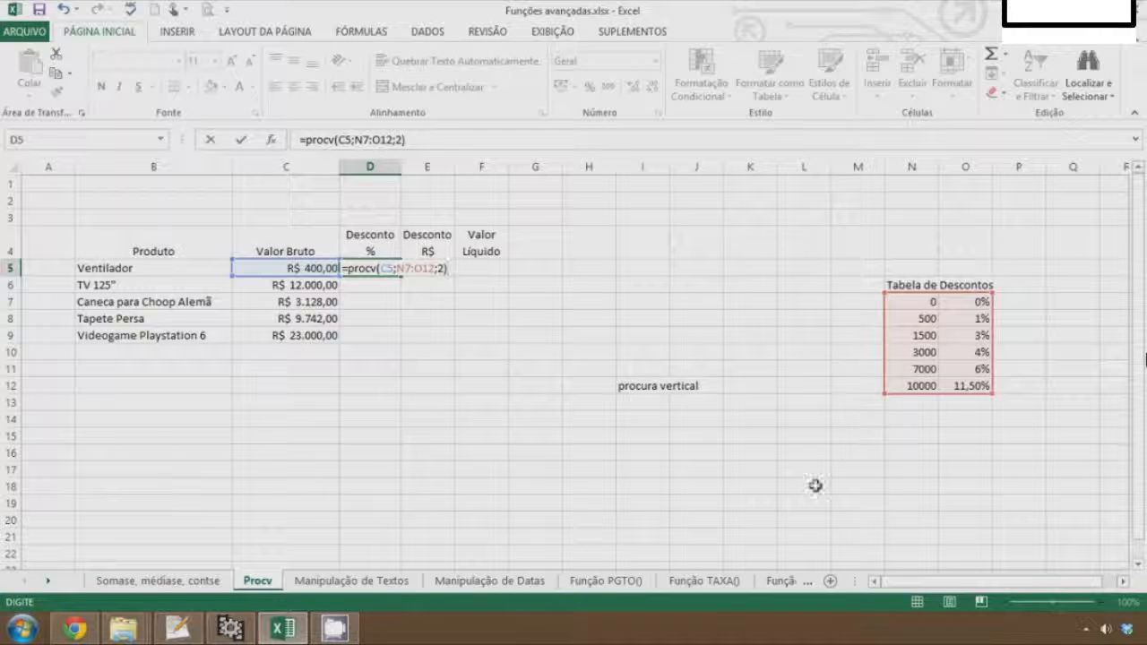
pyautogui.press('Return')
# Set the Ventilador Valor Bruto in C5 to 550
pyautogui.press('Up')
pyautogui.press('Left')
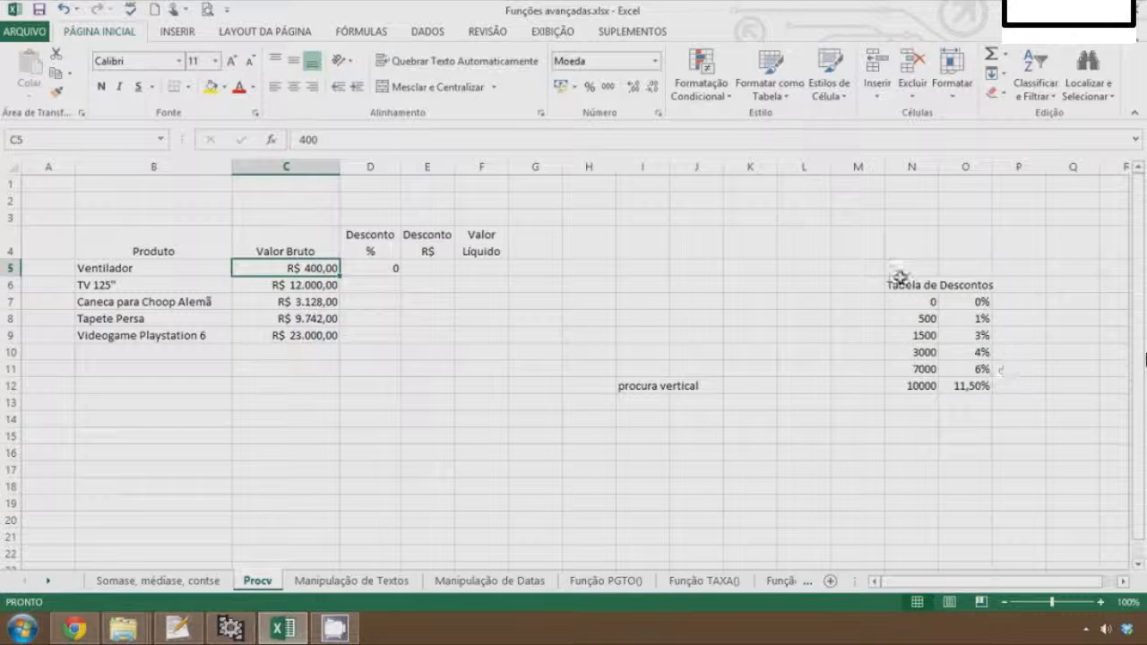
pyautogui.moveTo(911, 303); pyautogui.dragTo(929, 318)
pyautogui.click(978, 302)
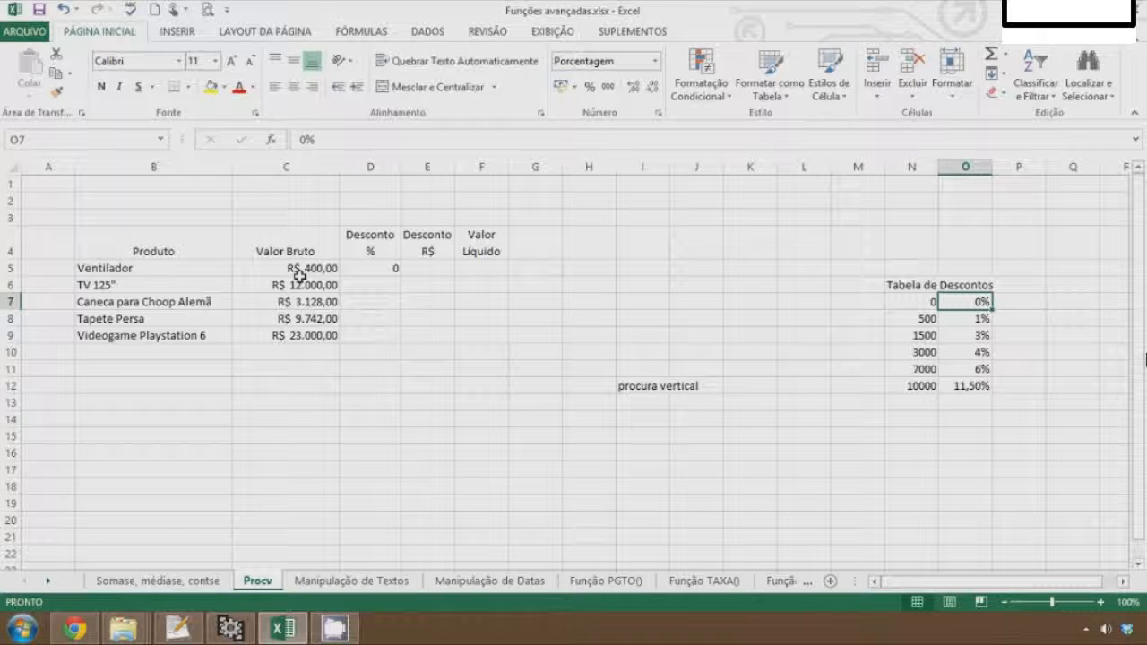
pyautogui.press('Left')
pyautogui.click(308, 351)
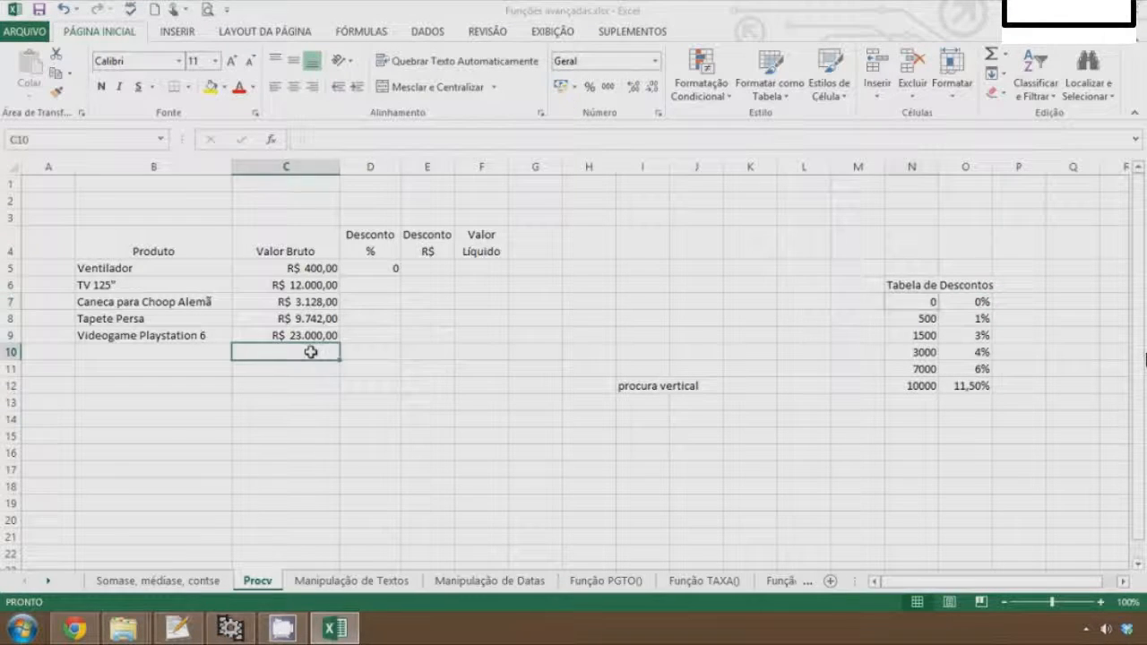
pyautogui.click(289, 268)
pyautogui.write('550')
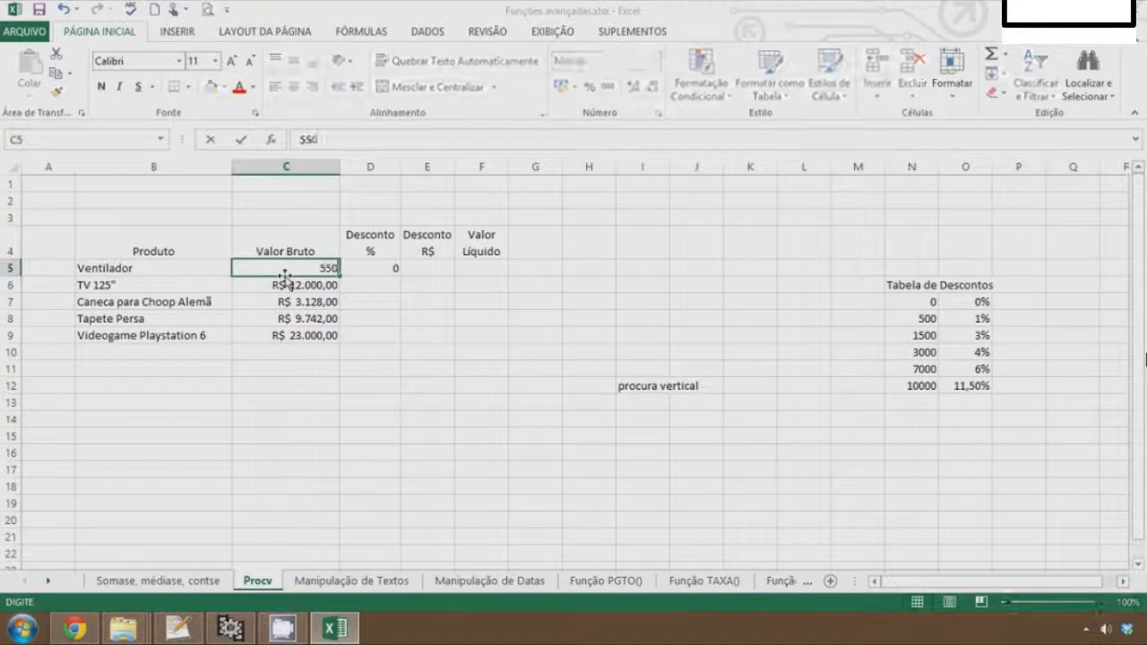
pyautogui.press('Return')
pyautogui.press('Up')
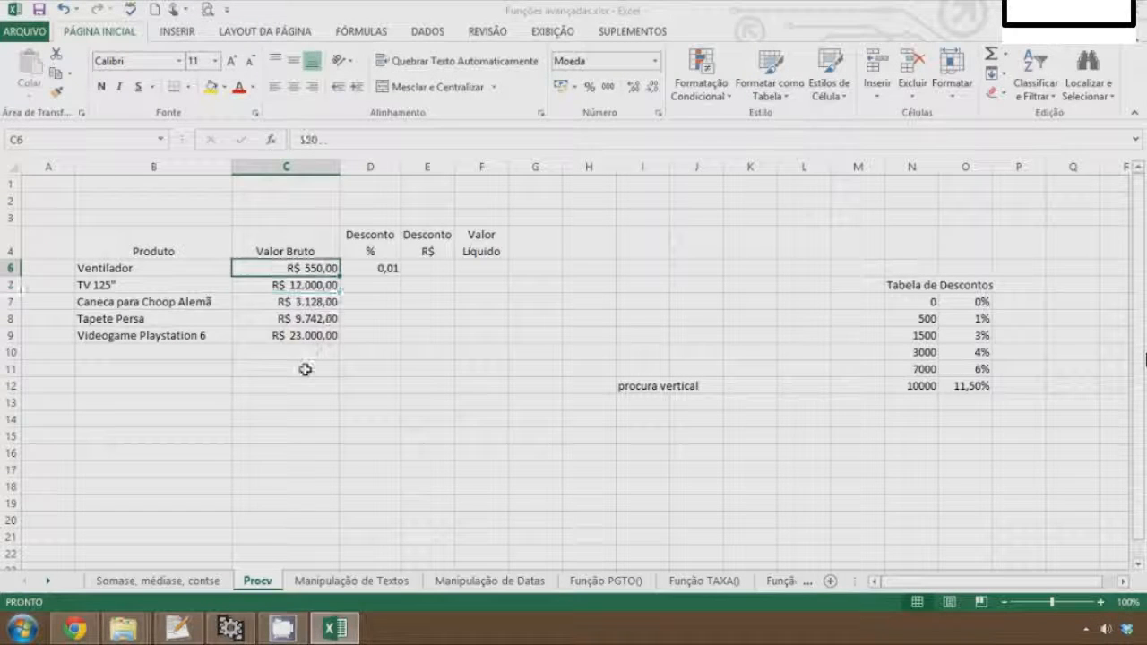
# Format the discount result in D5 as a percentage
pyautogui.press('Right')
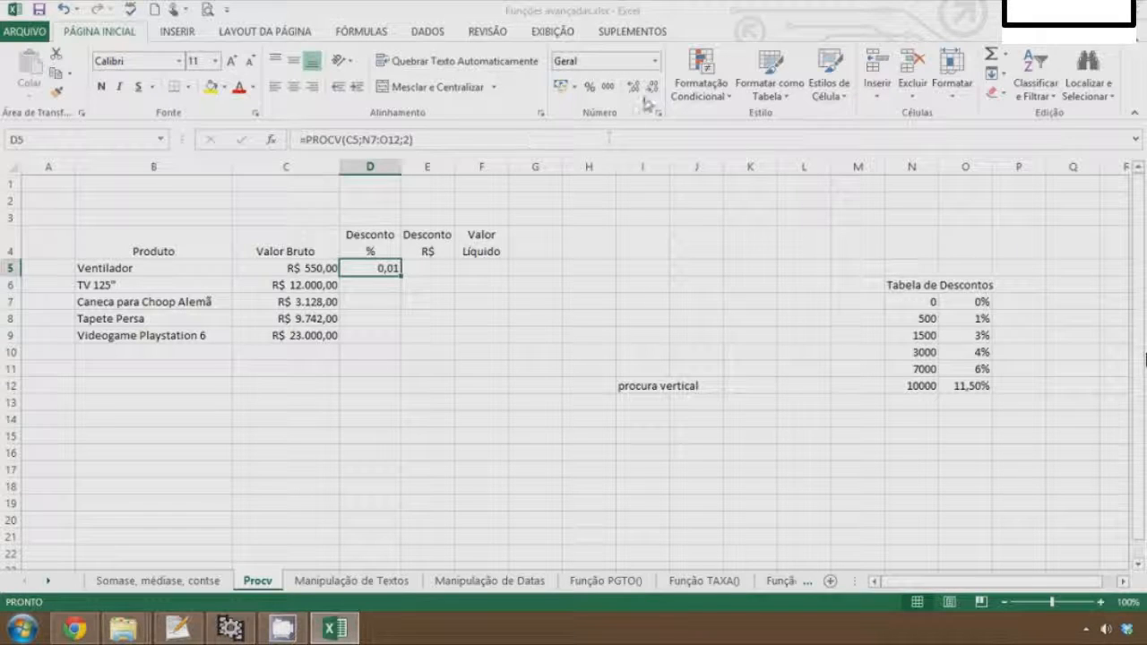
pyautogui.click(592, 89)
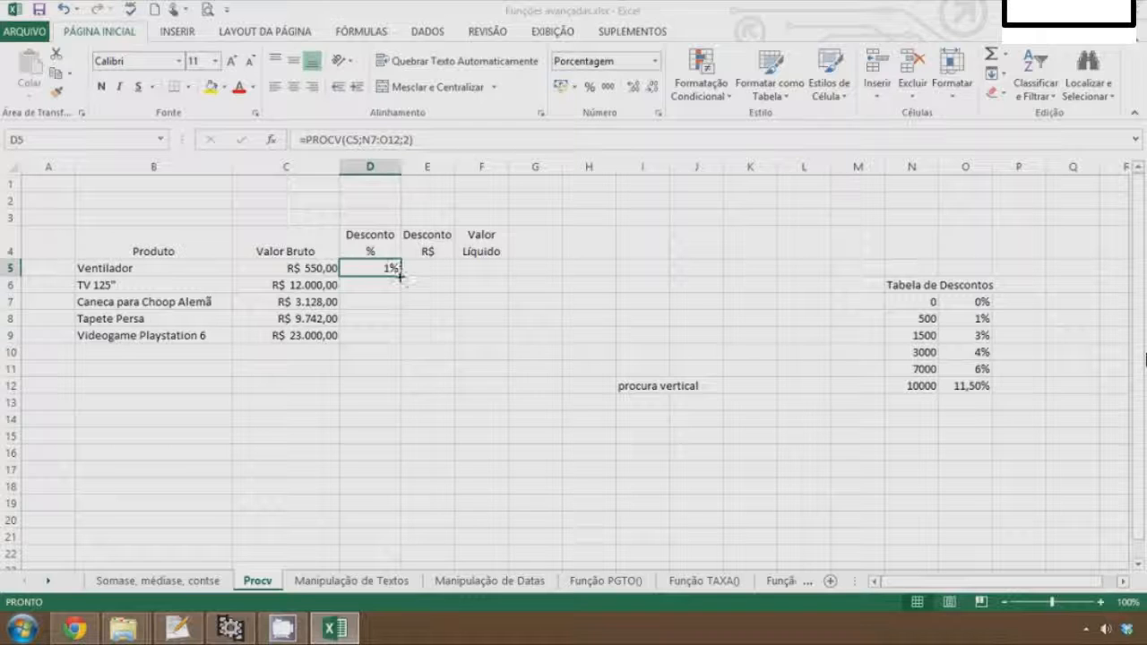
# Fill the D5 lookup formula down to D9
pyautogui.moveTo(400, 277); pyautogui.dragTo(396, 348)
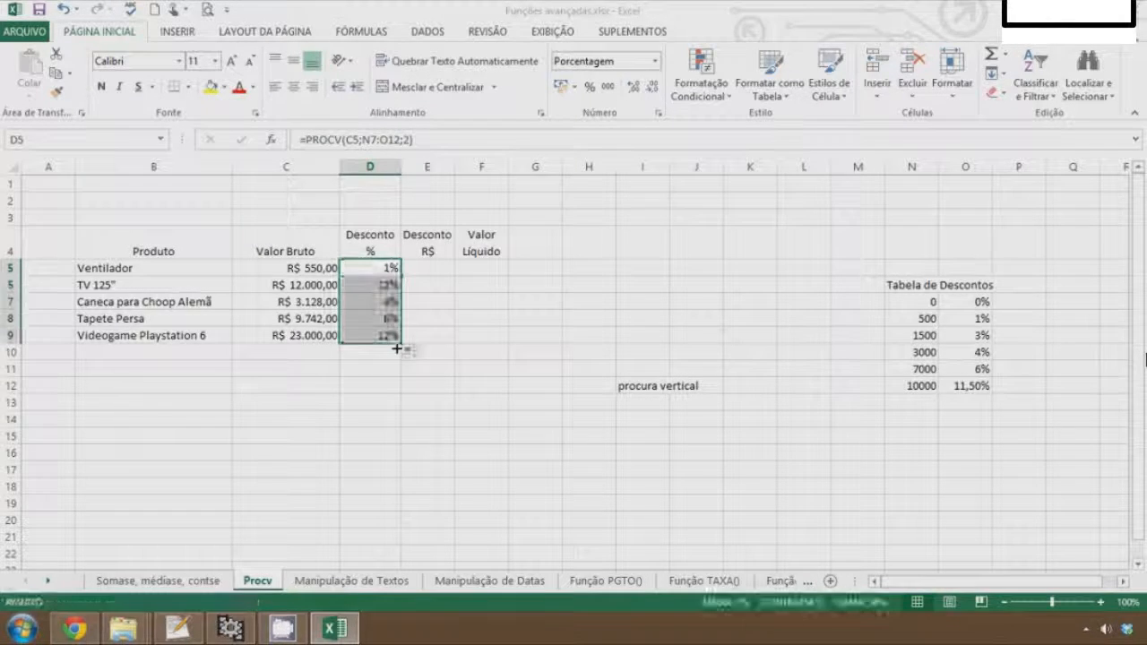
pyautogui.click(371, 414)
pyautogui.press('Up')
pyautogui.press('Up')
pyautogui.press('Up')
pyautogui.press('Up')
pyautogui.press('Up')
pyautogui.press('Up')
pyautogui.press('Up')
pyautogui.press('Up')
pyautogui.press('Up')
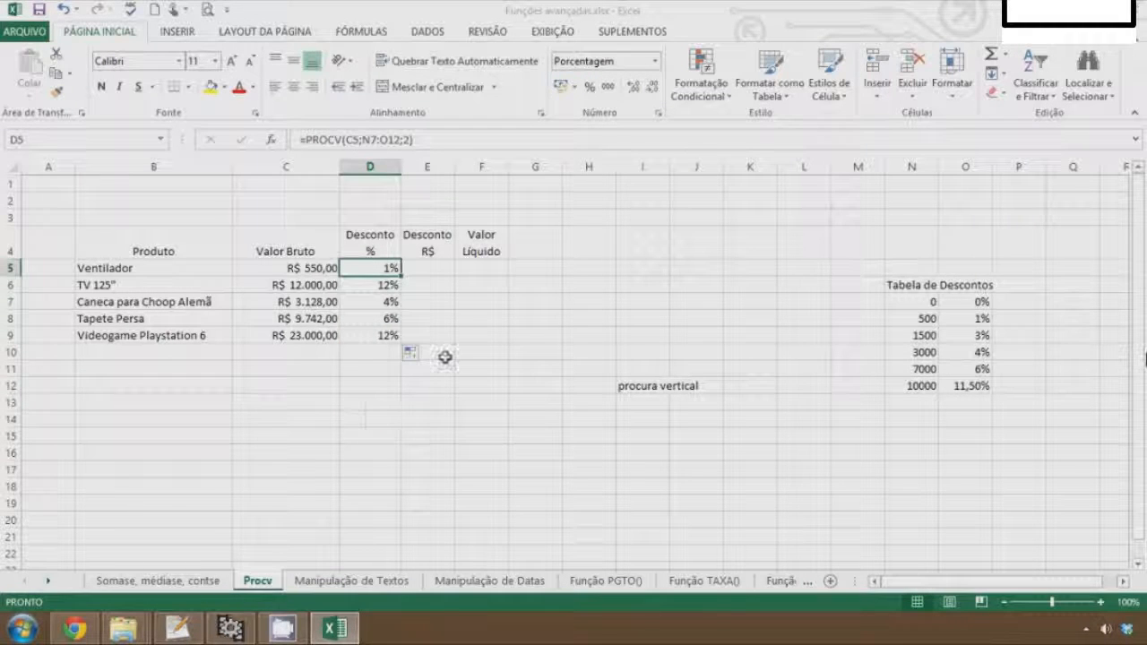
pyautogui.press('Down')
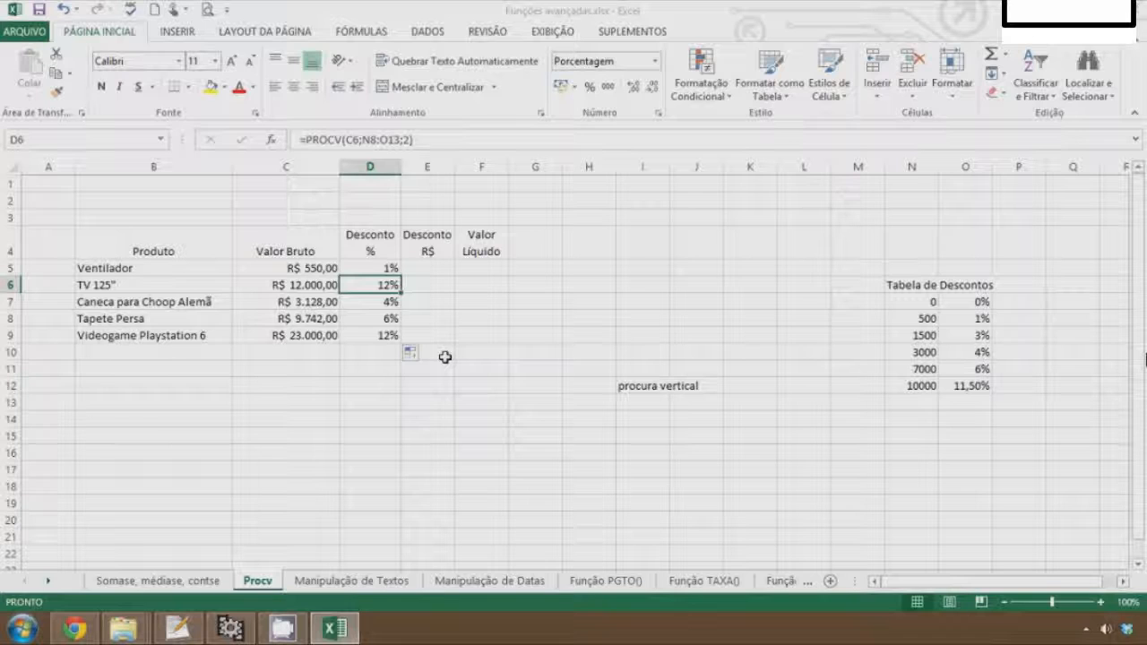
# Inspect the copied lookup formulas in D6 and D8
pyautogui.press('F2')
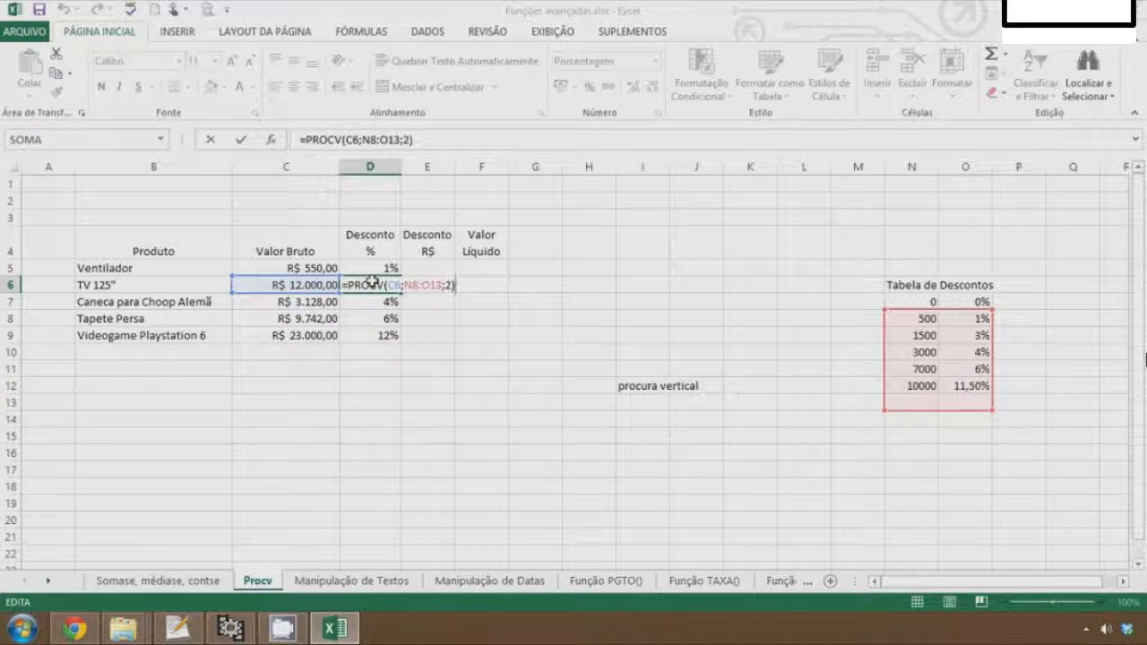
pyautogui.hotkey('ctrl', 'Return')
pyautogui.press('Down')
pyautogui.press('Down')
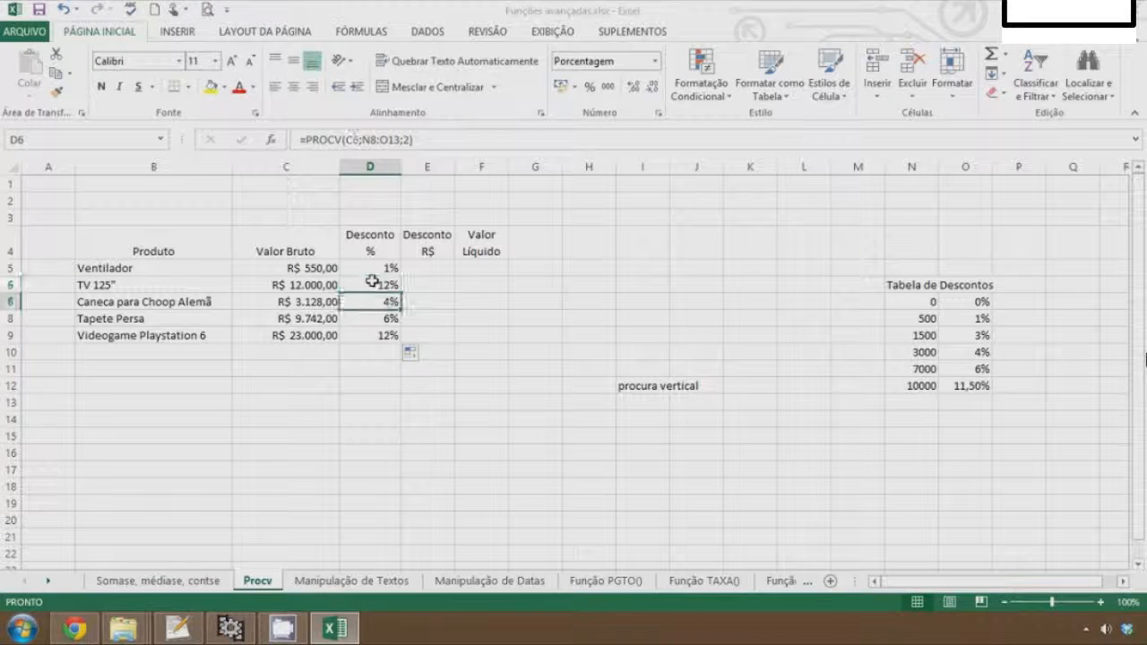
pyautogui.press('F2')
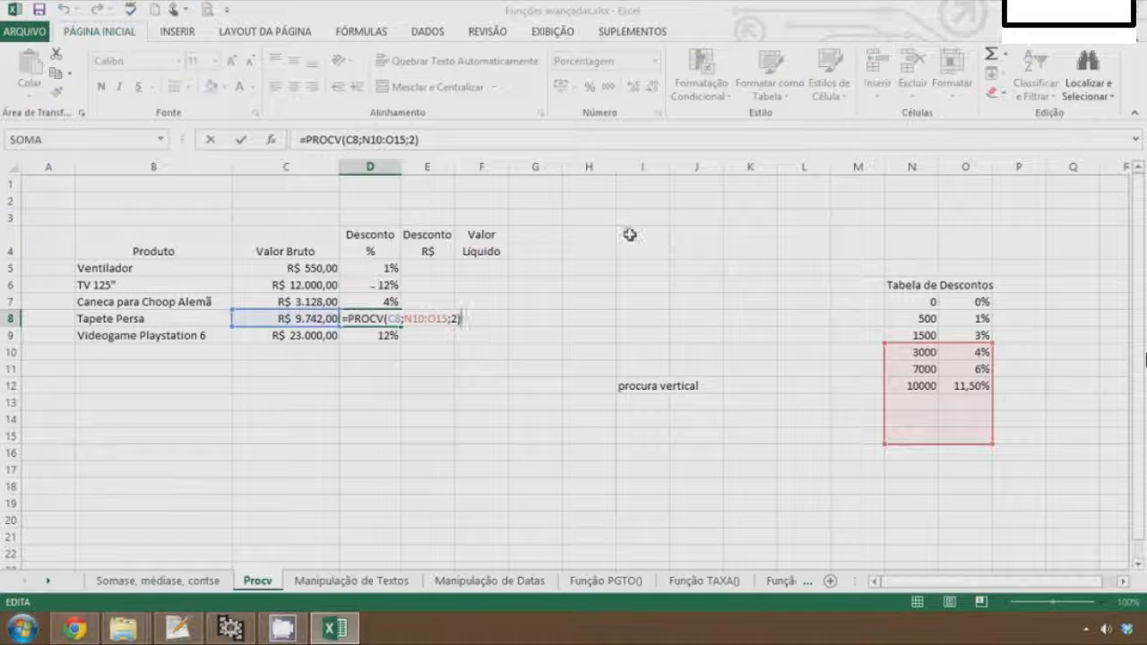
pyautogui.press('Escape')
# Clear the copied formulas from D6:D9
pyautogui.press('Up')
pyautogui.press('Up')
pyautogui.hotkey('shift', 'Down')
pyautogui.hotkey('shift', 'Down')
pyautogui.hotkey('shift', 'Down')
pyautogui.press('Delete')
# Make the table range in the D5 formula absolute as $N$7:$O$12
pyautogui.press('Up')
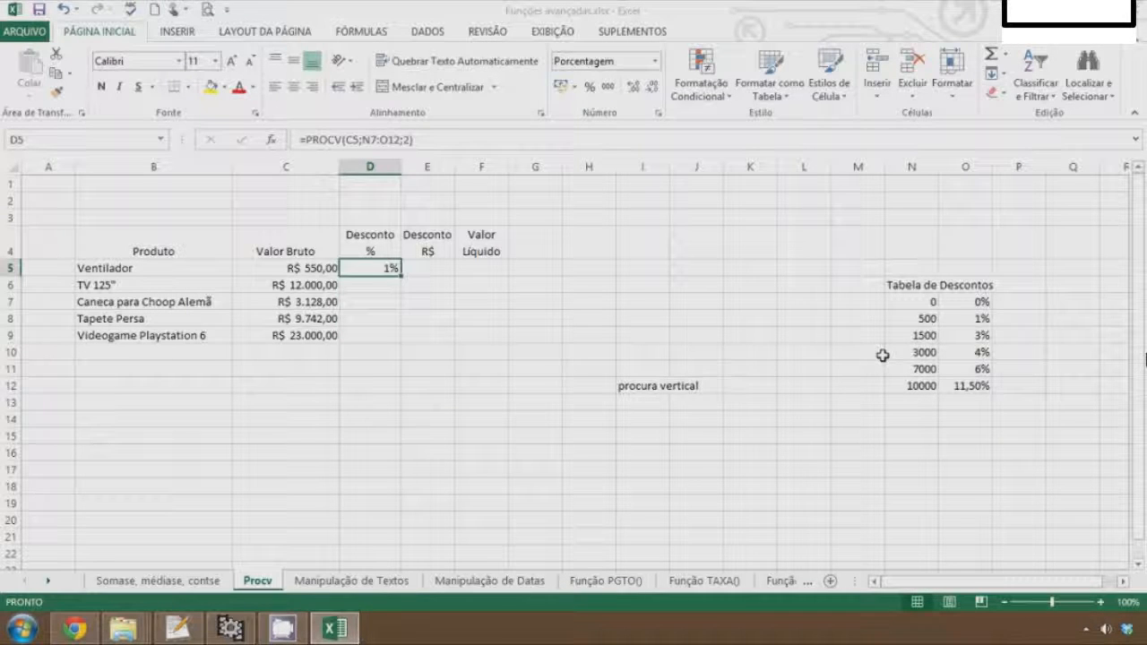
pyautogui.press('F2')
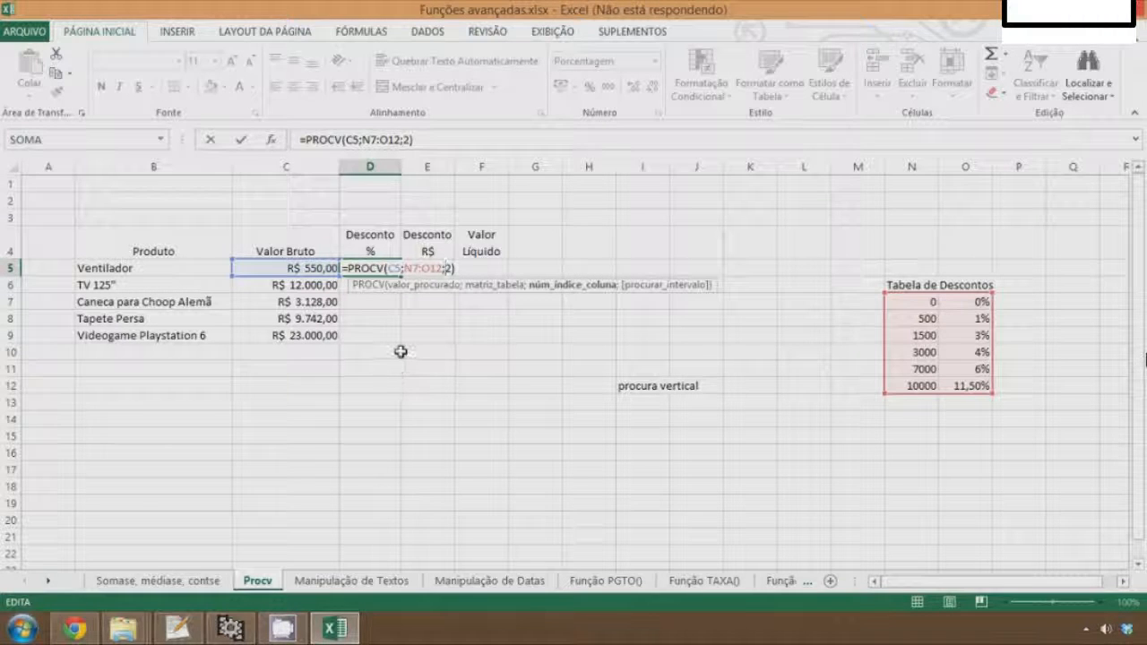
pyautogui.press('Left')
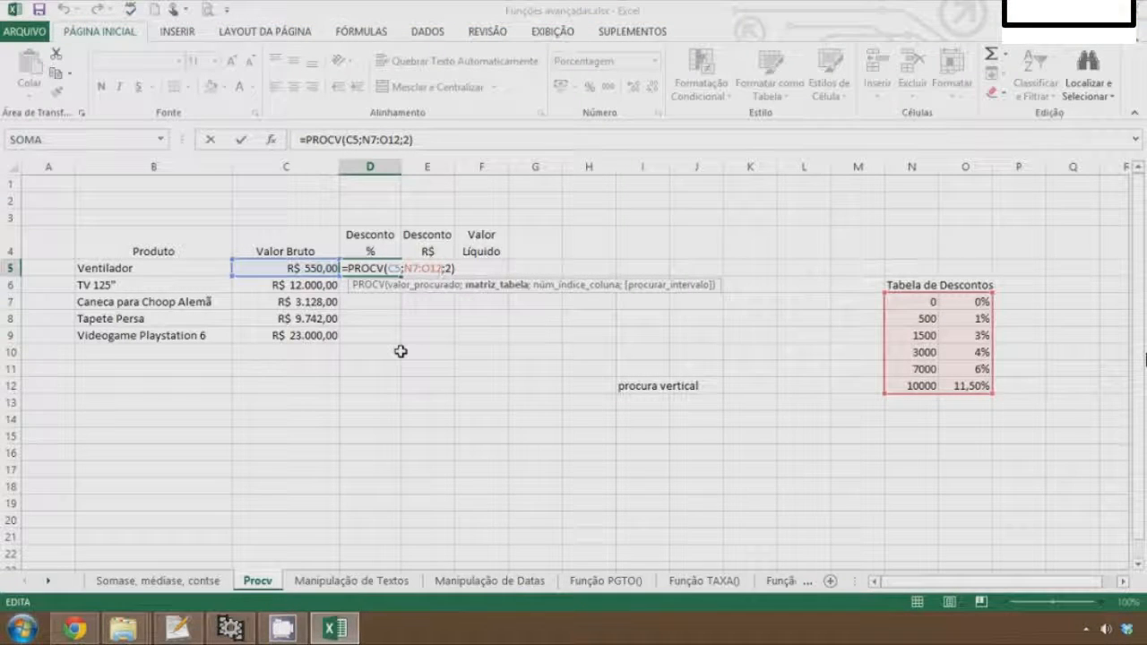
pyautogui.click(425, 300)
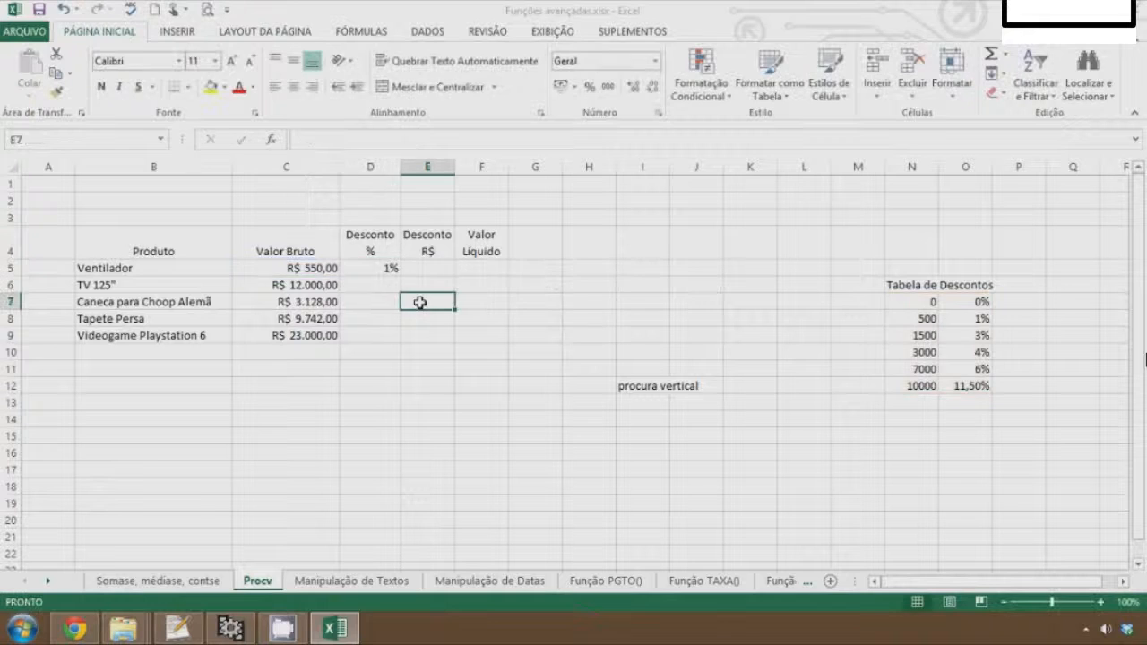
pyautogui.click(387, 267)
pyautogui.doubleClick(387, 267)
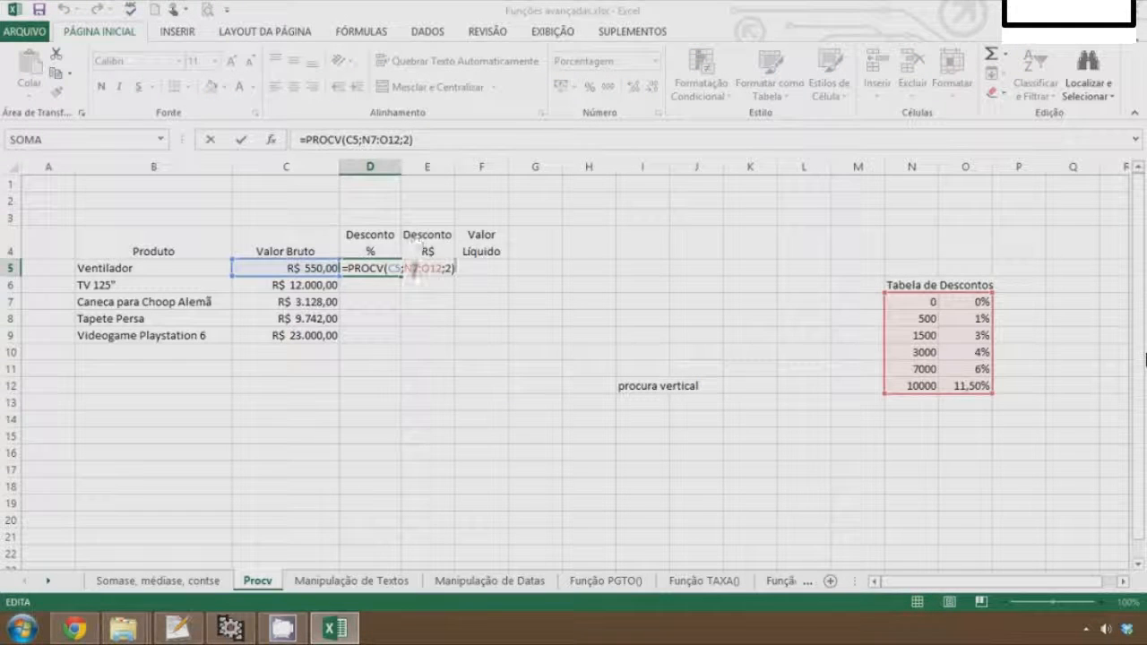
pyautogui.press('F4')
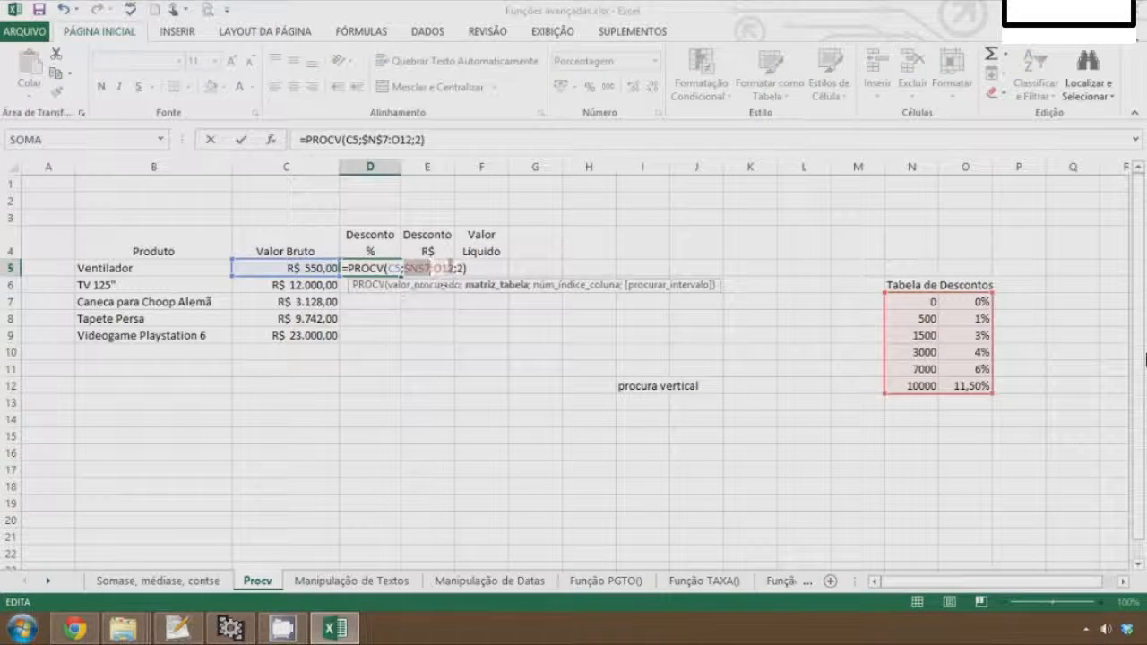
pyautogui.doubleClick(446, 268)
pyautogui.press('F4')
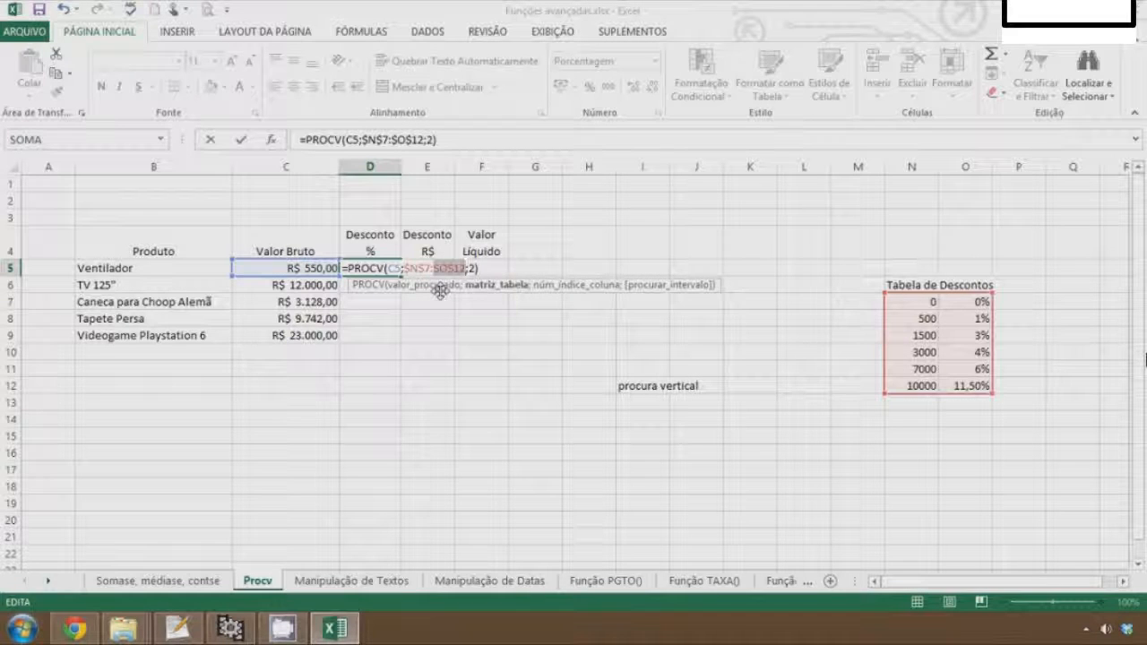
pyautogui.press('Return')
pyautogui.press('Up')
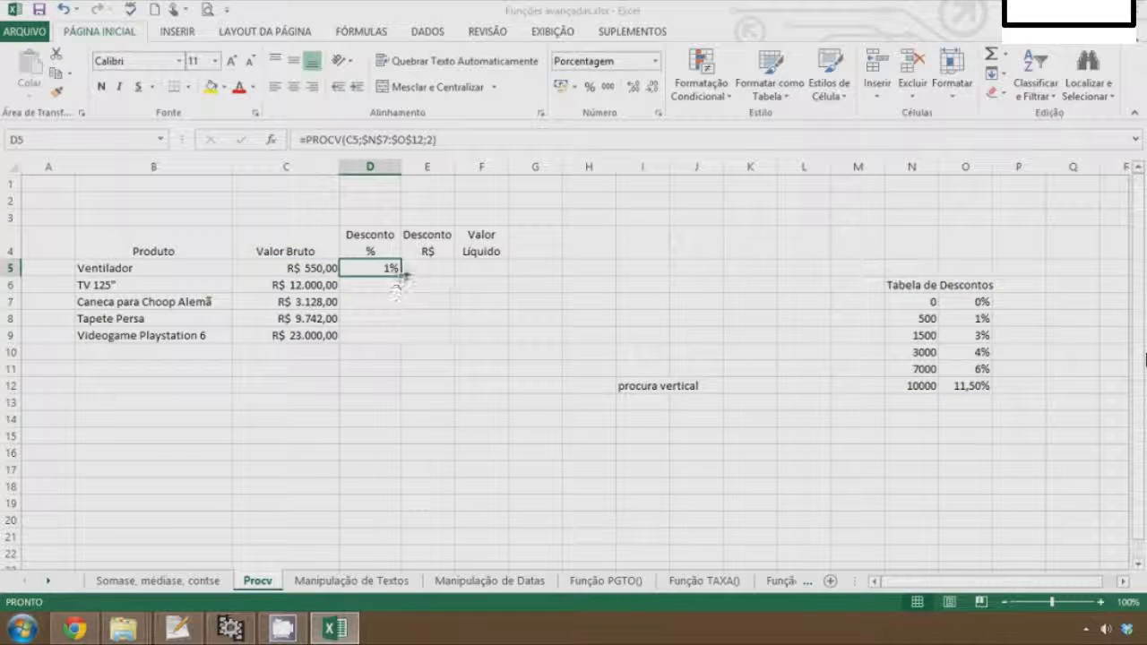
# Fill the corrected D5 lookup formula down to D9
pyautogui.moveTo(403, 273); pyautogui.dragTo(402, 344)
pyautogui.click(428, 370)
pyautogui.press('Up')
pyautogui.press('Up')
pyautogui.press('Up')
pyautogui.press('Up')
pyautogui.press('Up')
pyautogui.press('Up')
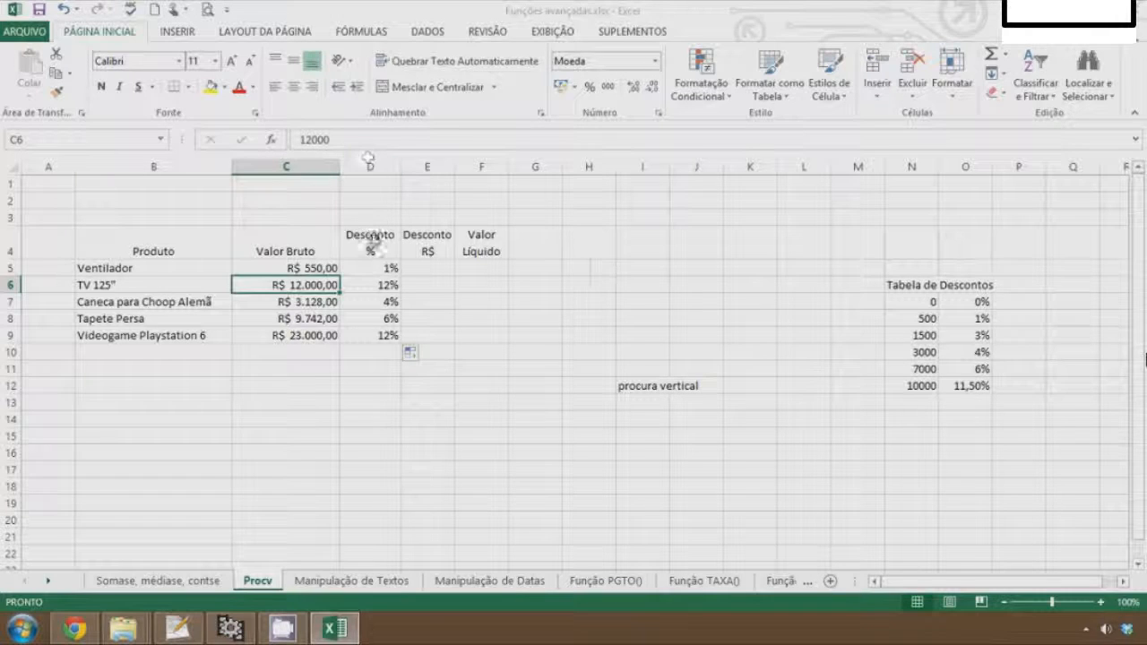
# Add one decimal place to the discount percentages in D5:D9
pyautogui.click(382, 269)
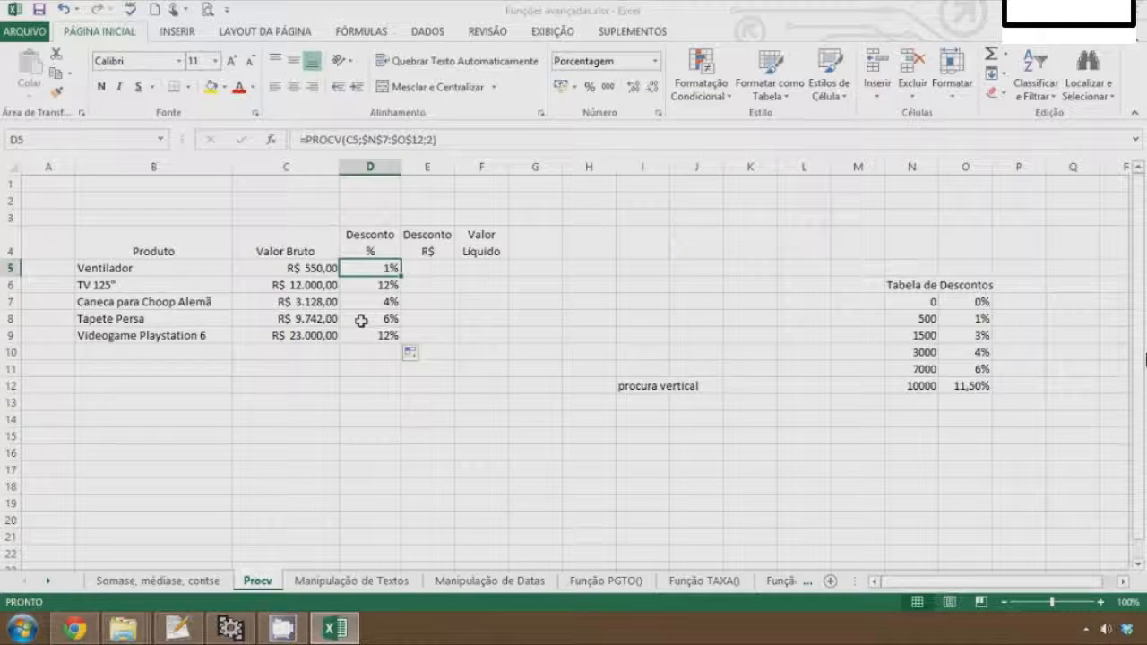
pyautogui.hotkey('ctrl', 'shift', 'Down')
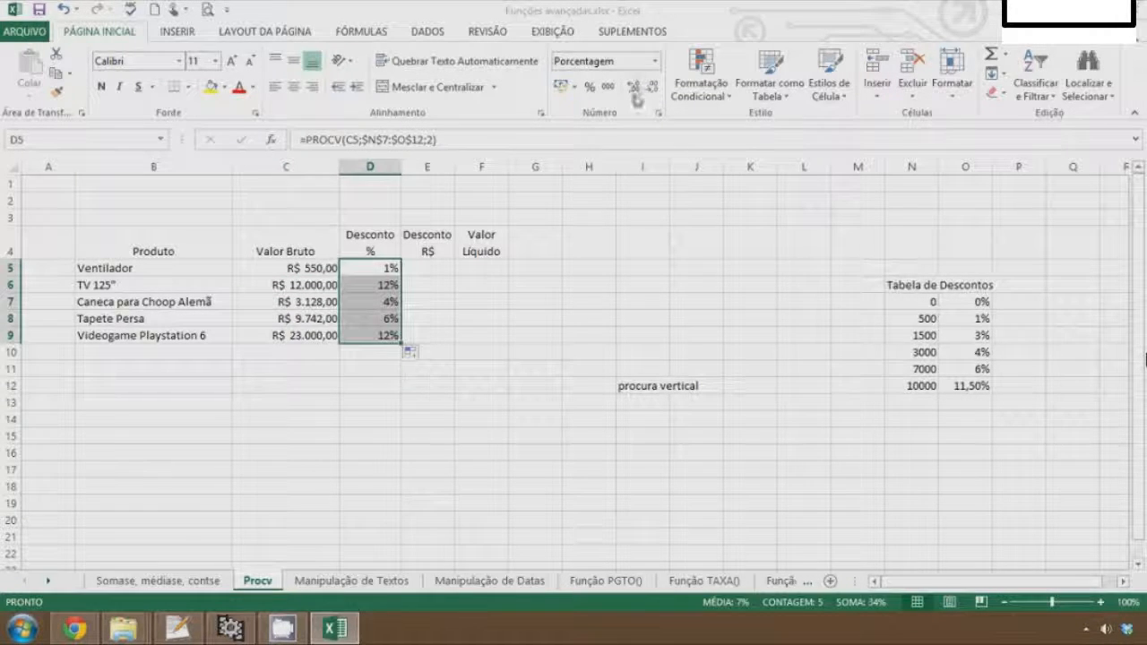
pyautogui.click(634, 90)
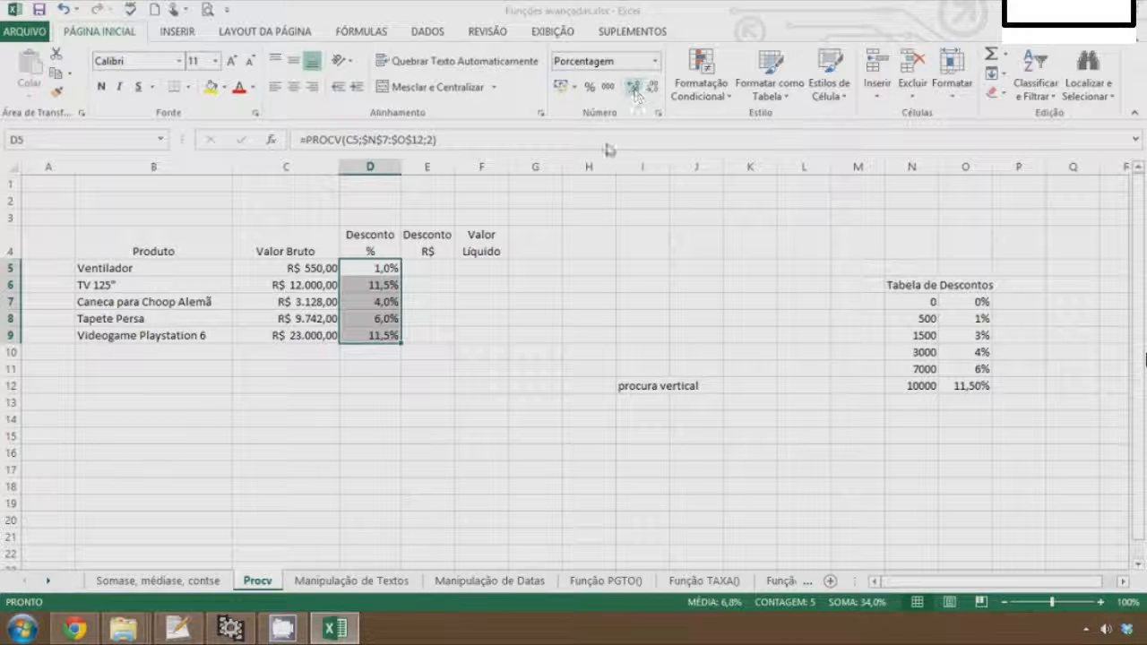
pyautogui.moveTo(464, 332); pyautogui.dragTo(458, 320)
pyautogui.click(410, 332)
pyautogui.click(346, 323)
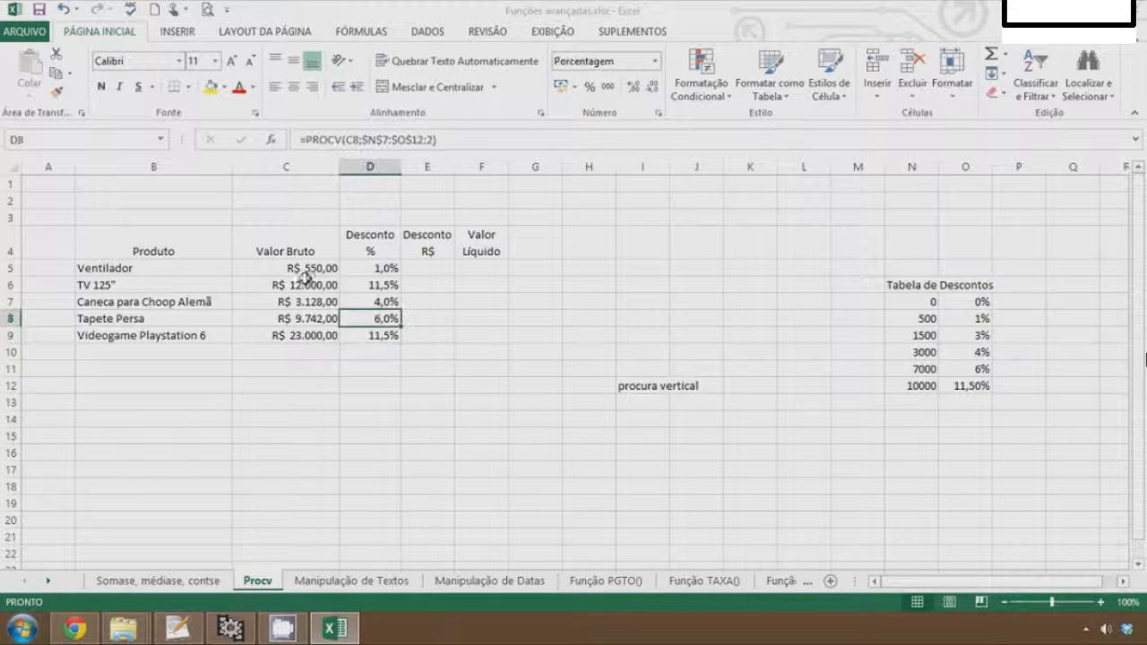
# Add FALSO as the exact-match argument to the PROCV formula in D5
pyautogui.click(301, 302)
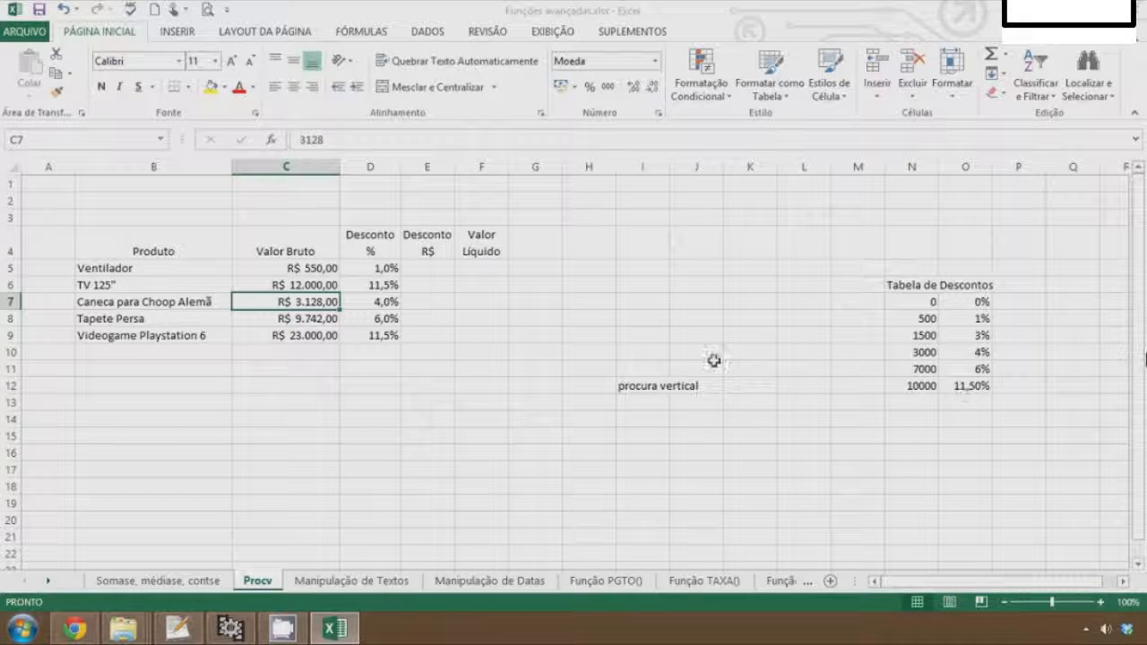
pyautogui.press('Down')
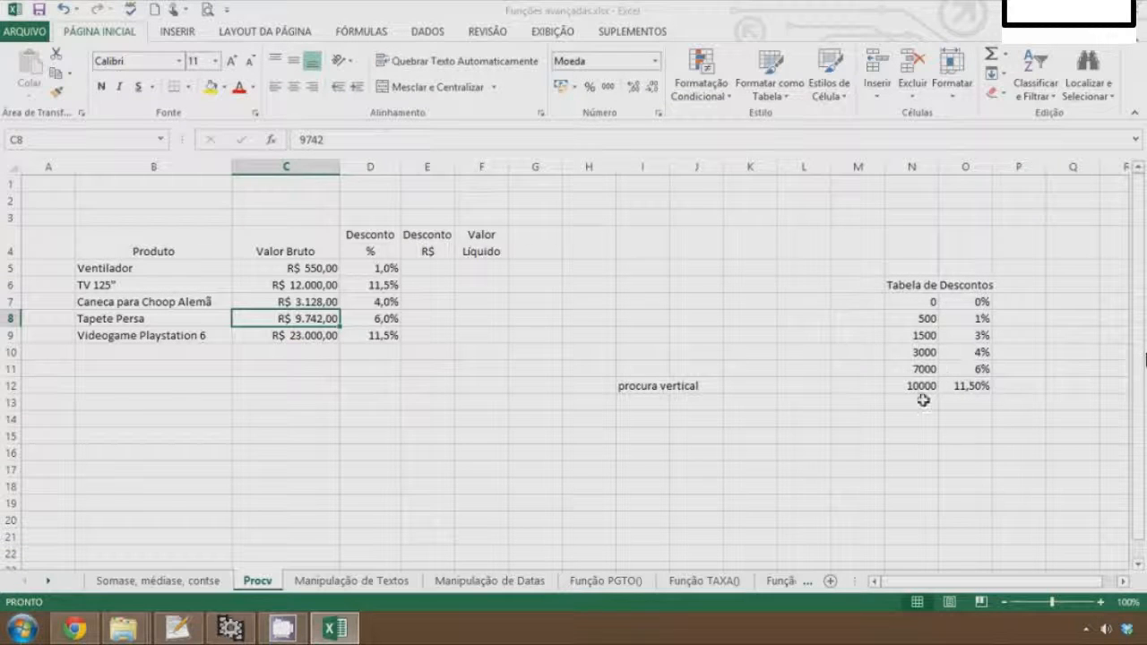
pyautogui.click(380, 268)
pyautogui.press('F2')
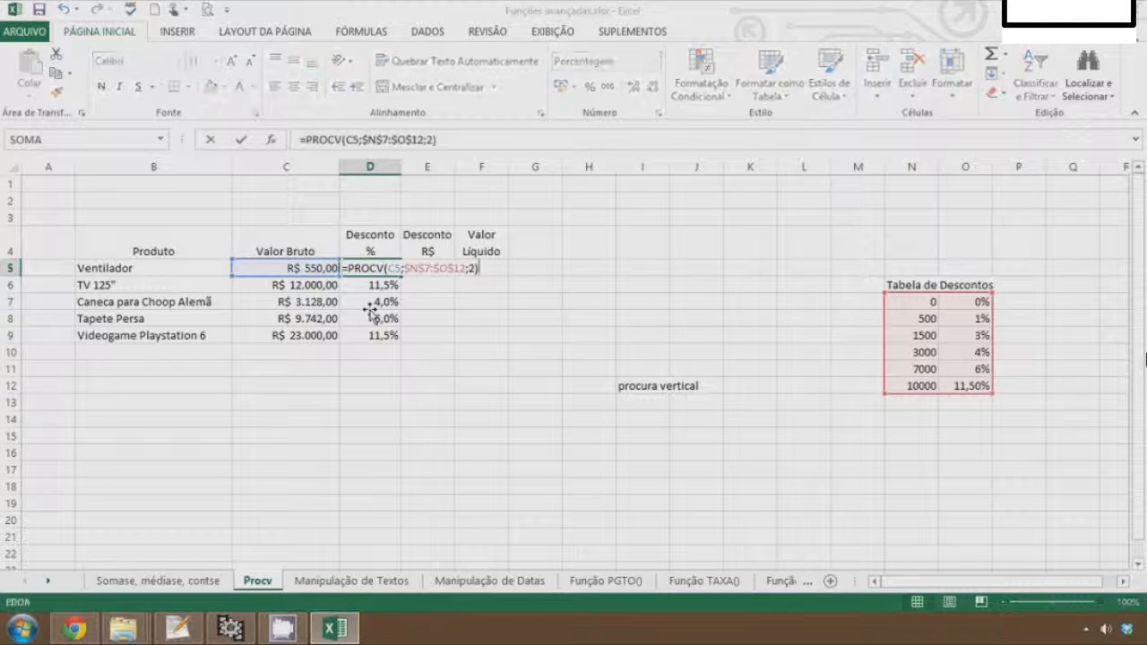
pyautogui.press('Left')
pyautogui.write(';')
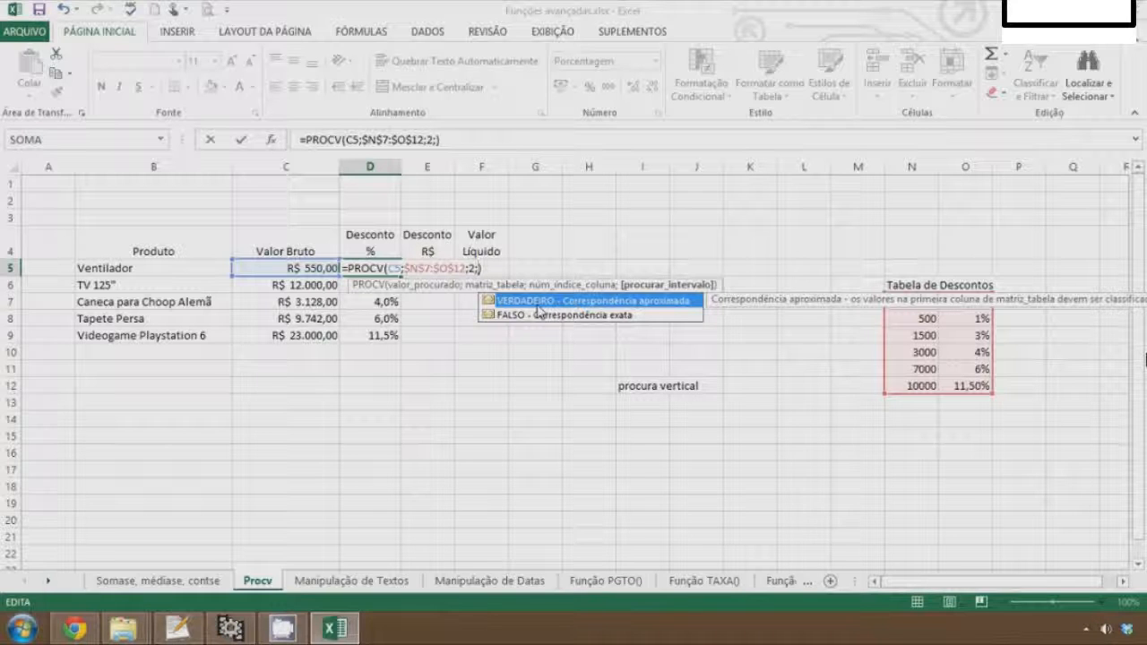
pyautogui.click(536, 316)
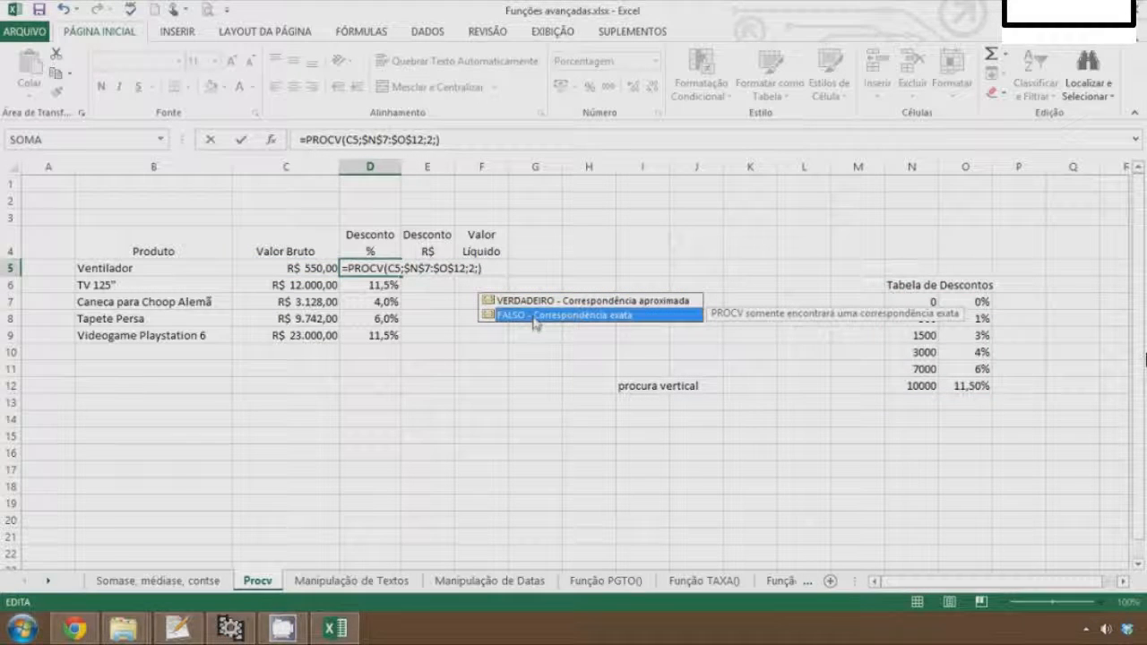
pyautogui.doubleClick(529, 316)
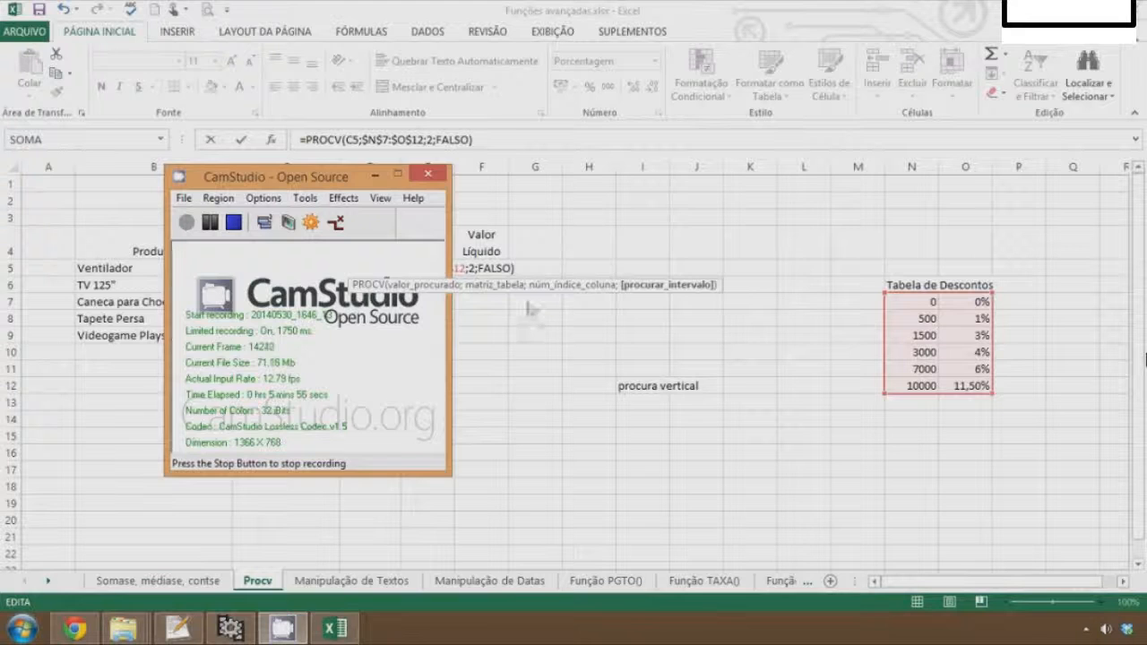
pyautogui.press('Return')
pyautogui.press('Up')
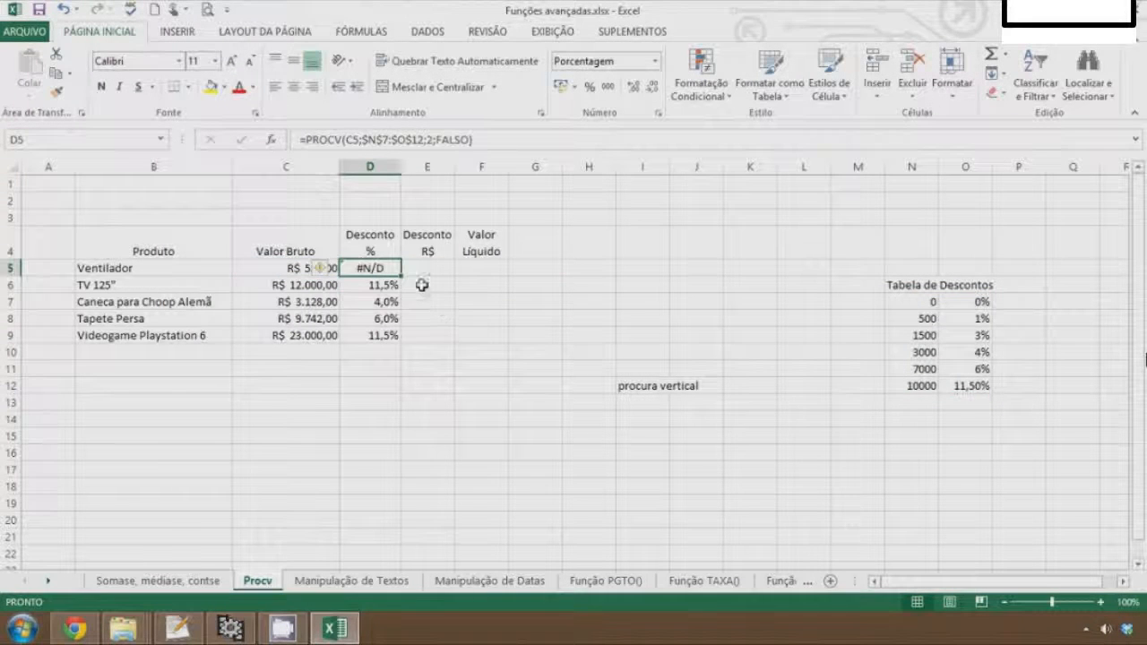
# Fill the D5 exact-match formula down to D9 and inspect the copied cells
pyautogui.moveTo(403, 278); pyautogui.dragTo(397, 341)
pyautogui.click(369, 285)
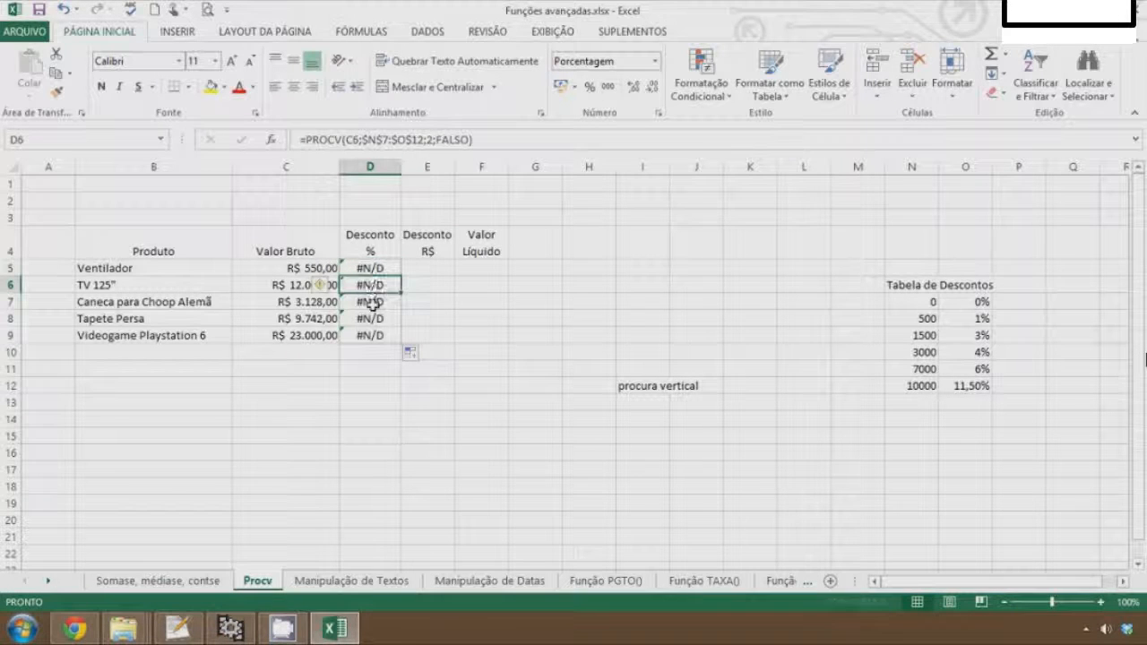
pyautogui.click(367, 302)
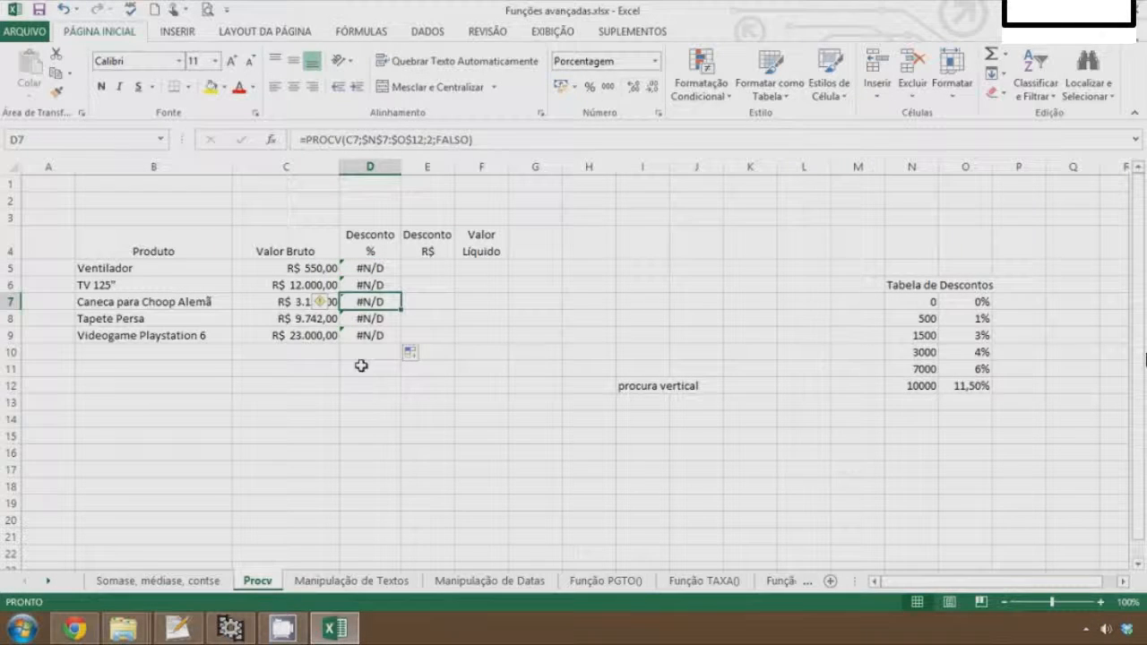
# Change the gross value in C5 to 500 and in C7 to 3000
pyautogui.click(309, 269)
pyautogui.write('500')
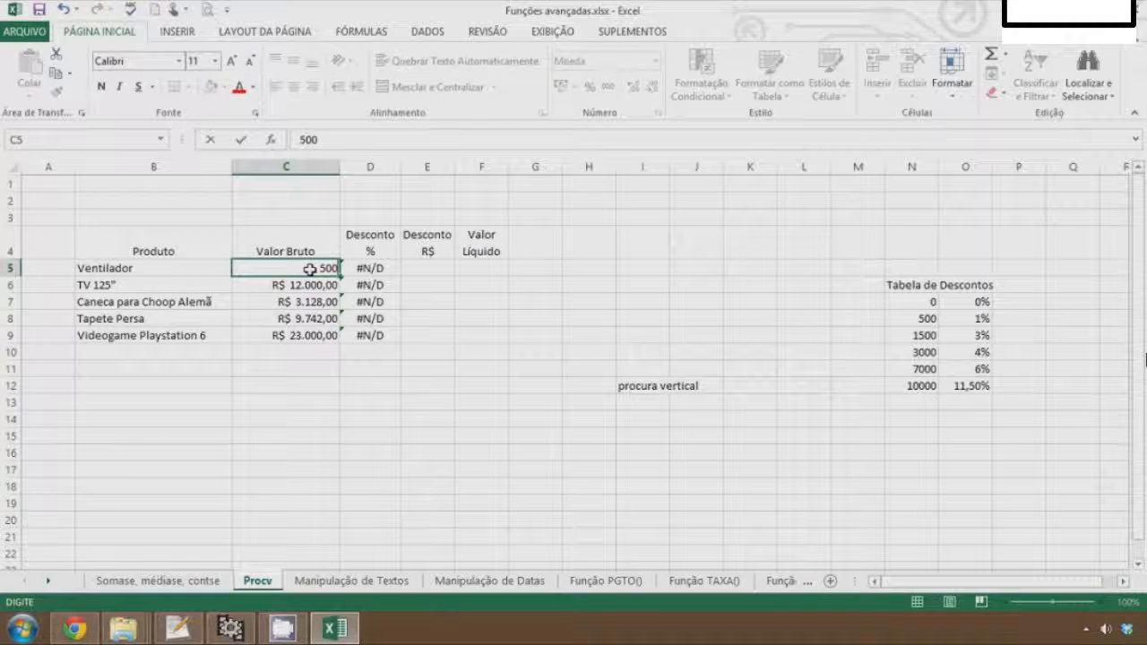
pyautogui.press('Return')
pyautogui.press('Return')
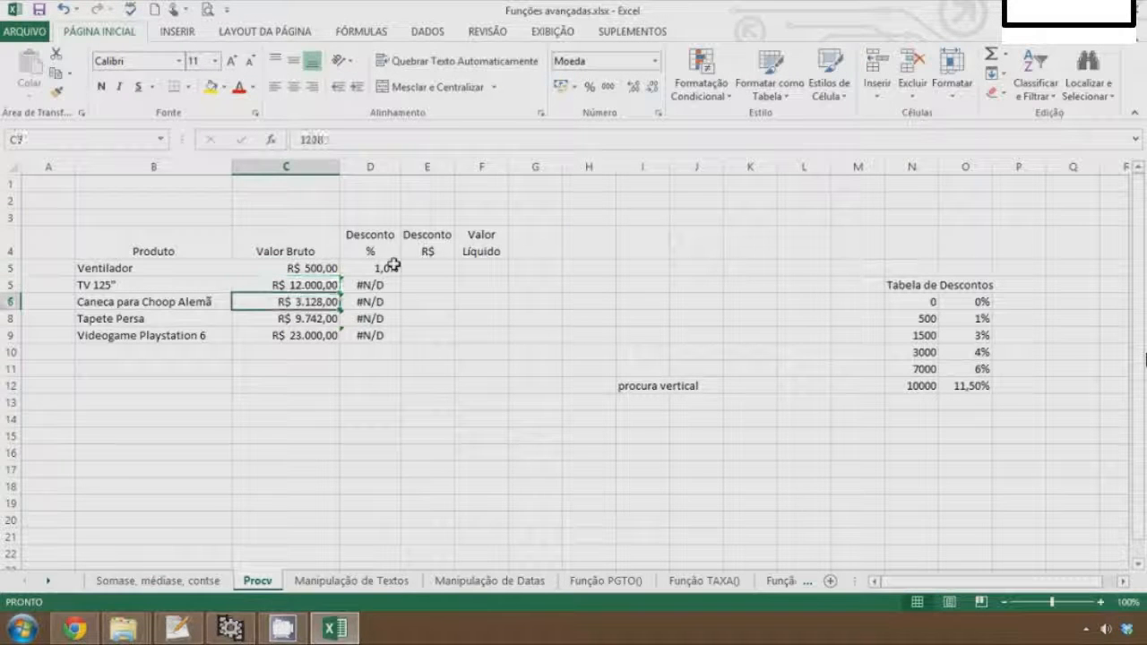
pyautogui.write('300')
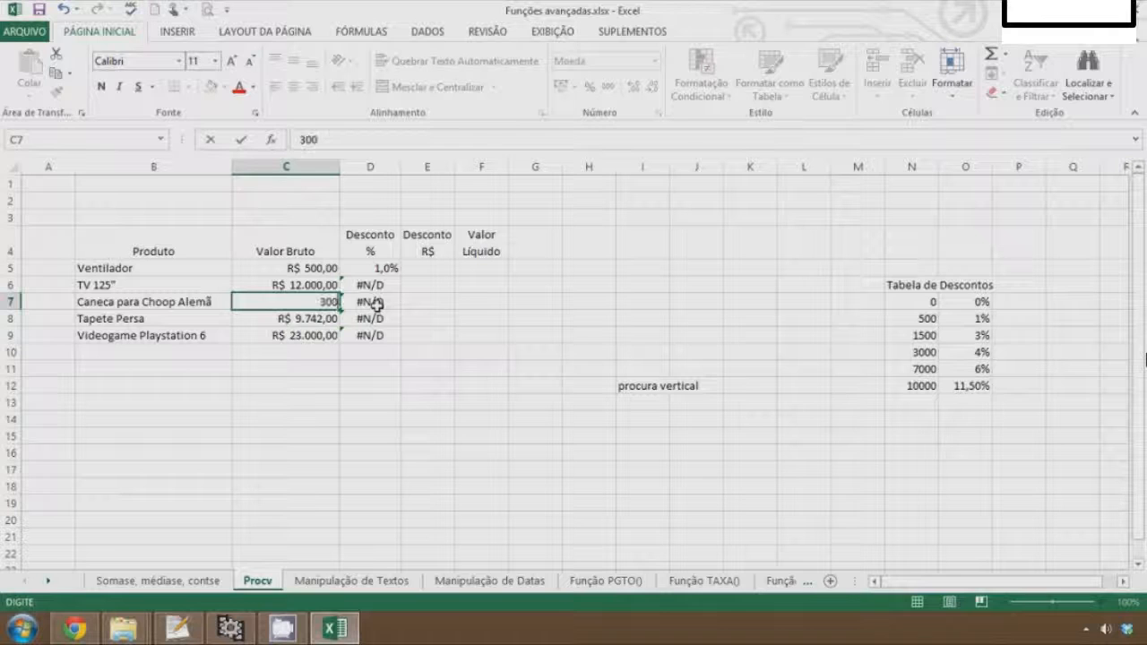
pyautogui.write('0')
pyautogui.press('Return')
# Remove the FALSO argument from the D5 formula, leaving =PROCV(C5;$N$7:$O$12;2)
pyautogui.press('Up')
pyautogui.press('Up')
pyautogui.press('Up')
pyautogui.press('Right')
pyautogui.press('F2')
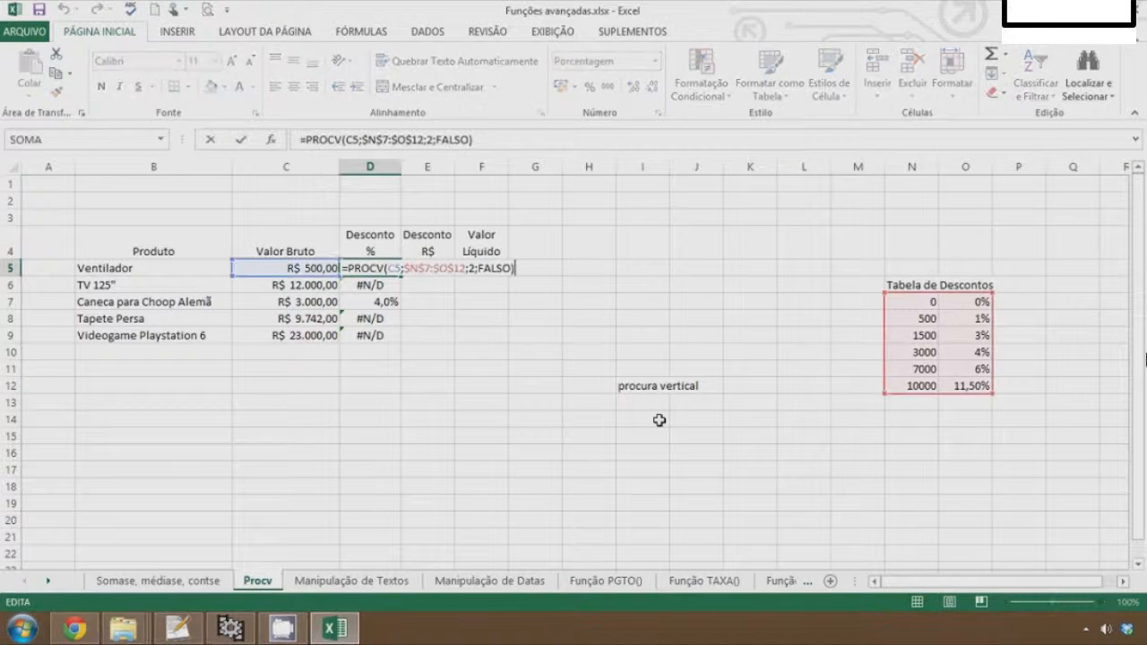
pyautogui.press('Left')
pyautogui.press('BackSpace')
pyautogui.press('BackSpace')
pyautogui.press('BackSpace')
pyautogui.press('BackSpace')
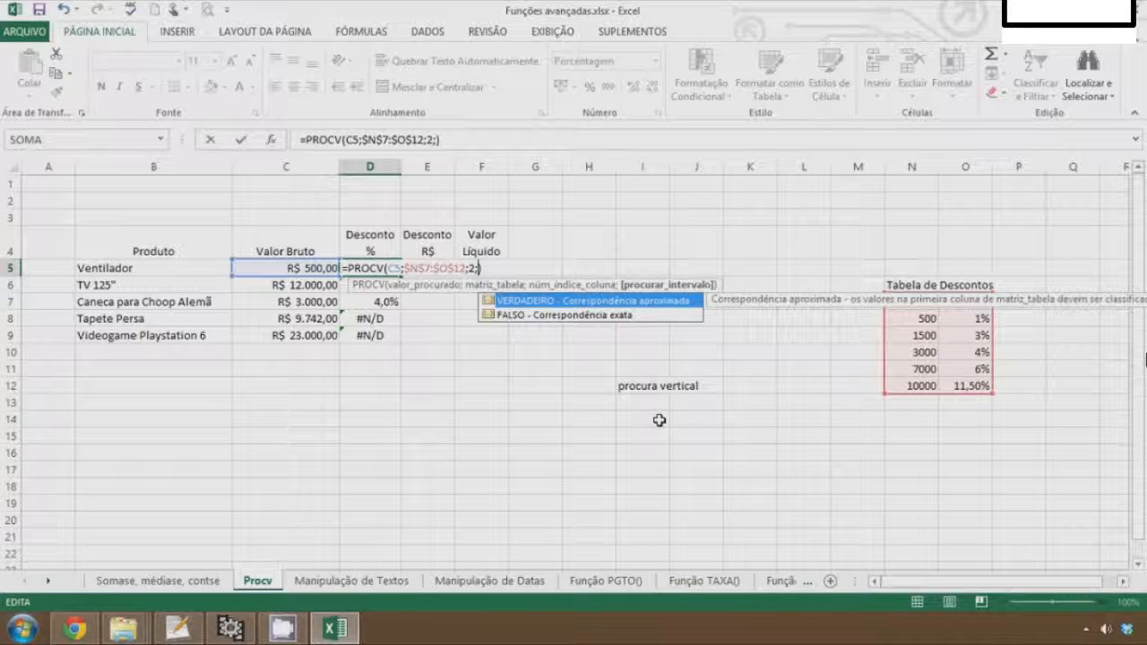
pyautogui.press('BackSpace')
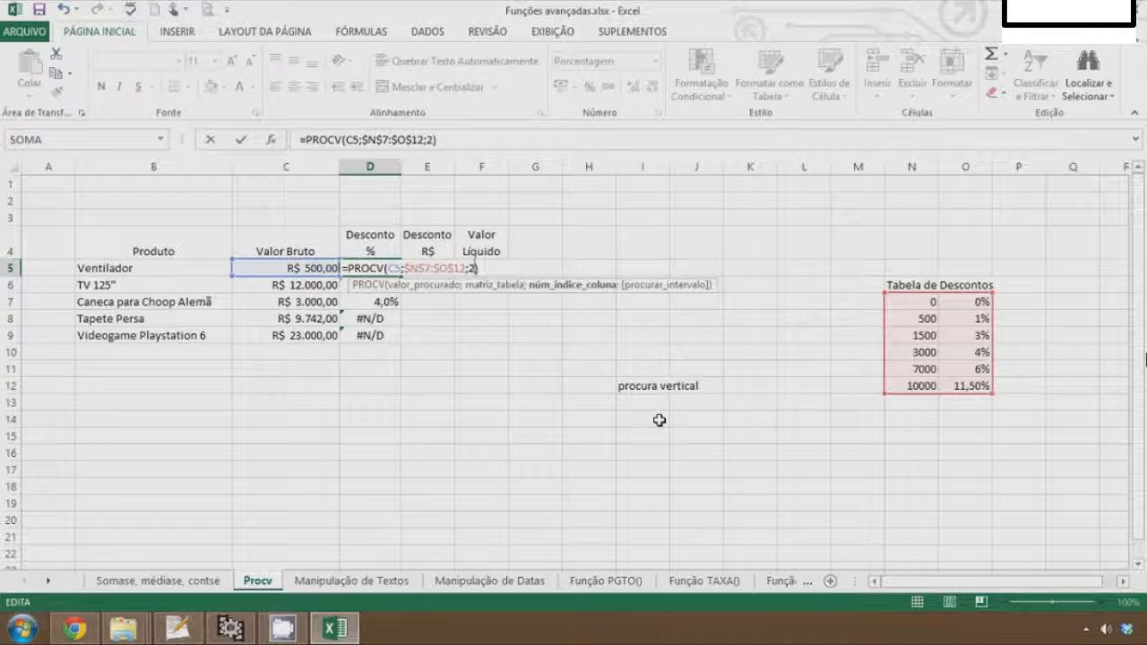
pyautogui.press('Return')
pyautogui.press('Up')
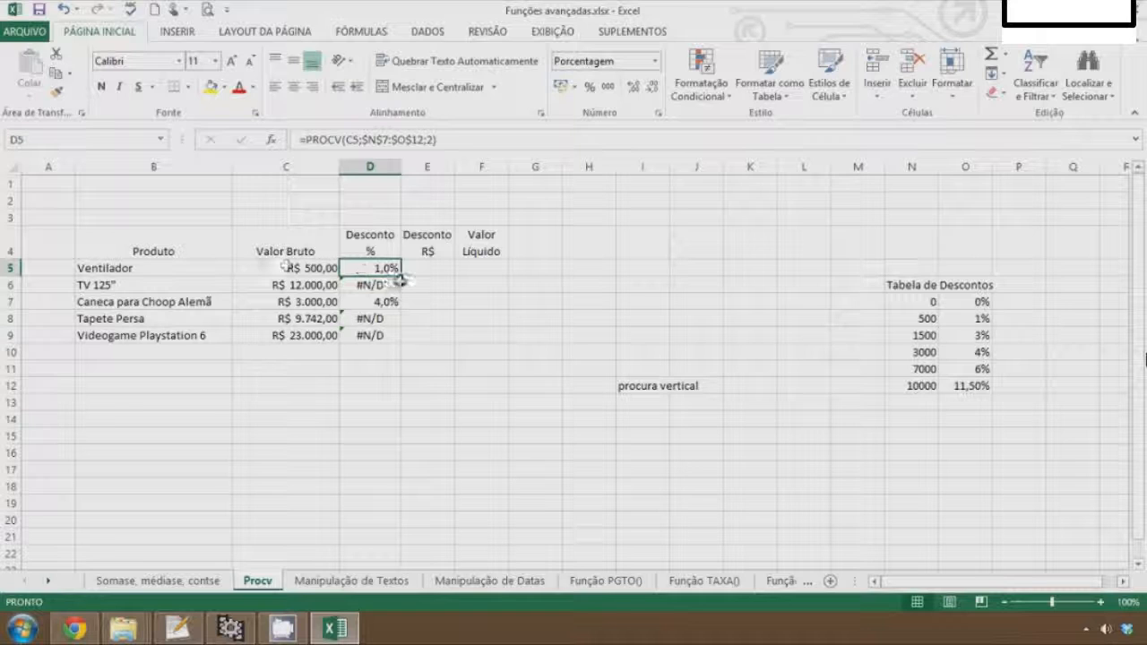
# Fill the D5 formula down to D9
pyautogui.moveTo(395, 277); pyautogui.dragTo(392, 340)
pyautogui.click(536, 300)
pyautogui.press('Left')
pyautogui.press('Left')
pyautogui.press('Up')
pyautogui.press('Up')
pyautogui.press('Left')
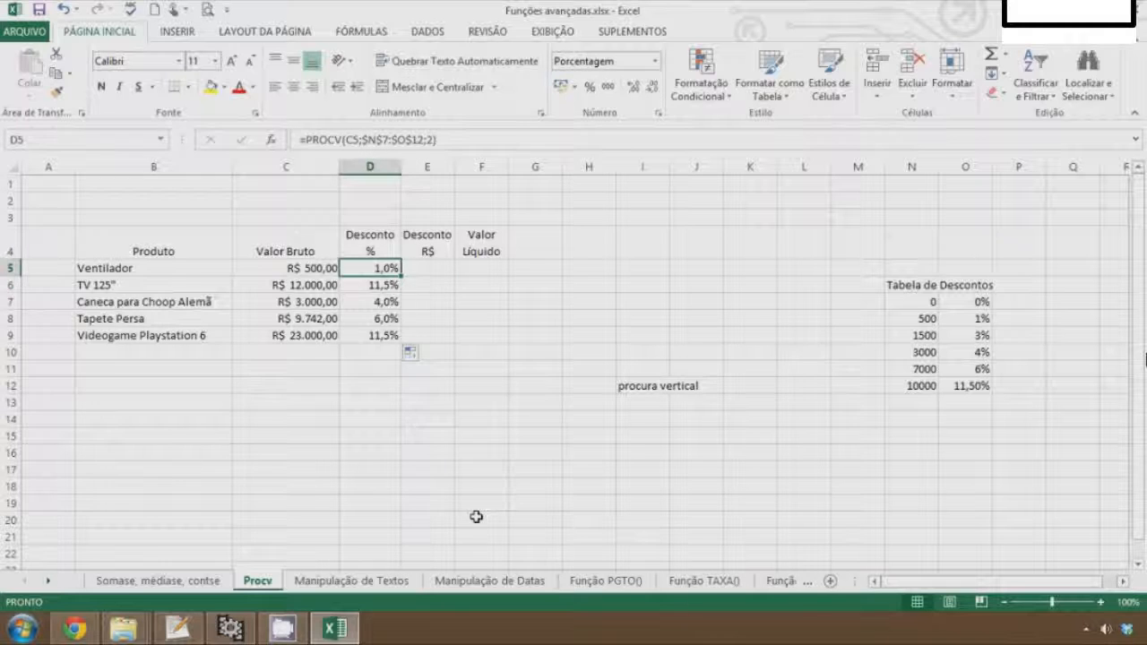
# Clear the discount formulas from D5:D9
pyautogui.hotkey('shift', 'Down')
pyautogui.hotkey('shift', 'Down')
pyautogui.hotkey('shift', 'Down')
pyautogui.hotkey('shift', 'Down')
pyautogui.press('Delete')
# Name the discount table range N7:O12 as tabela
pyautogui.moveTo(927, 300); pyautogui.dragTo(979, 388)
pyautogui.click(38, 136)
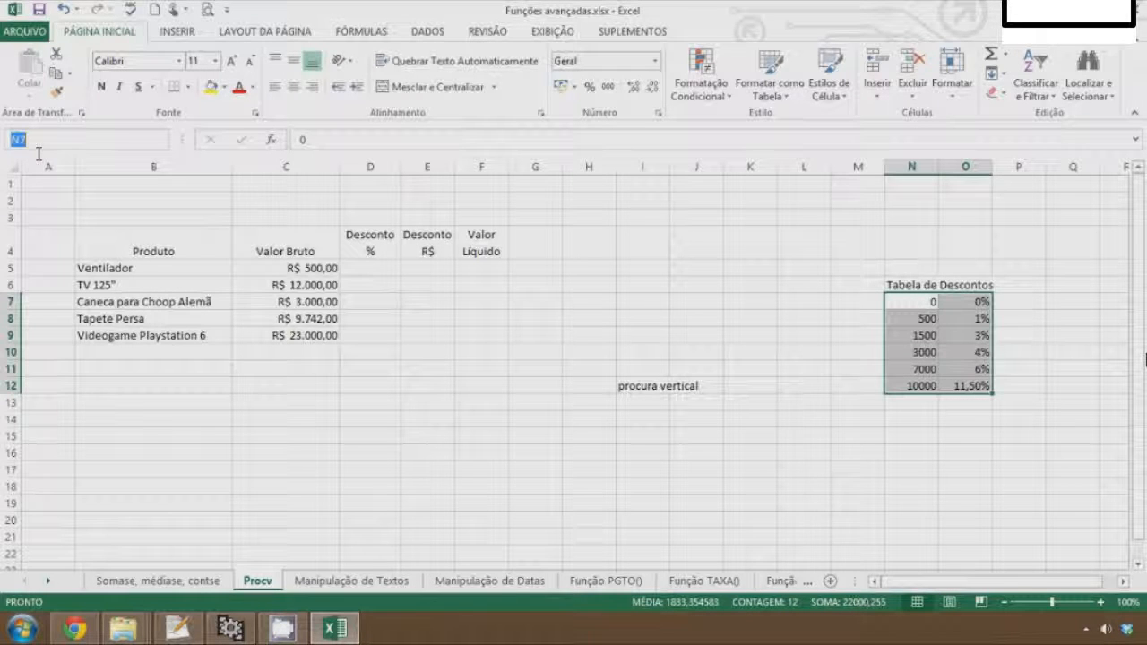
pyautogui.write('tabela')
pyautogui.press('Return')
# Enter =PROCV(C5;tabela;2) in D5 using the named range
pyautogui.click(379, 283)
pyautogui.click(361, 267)
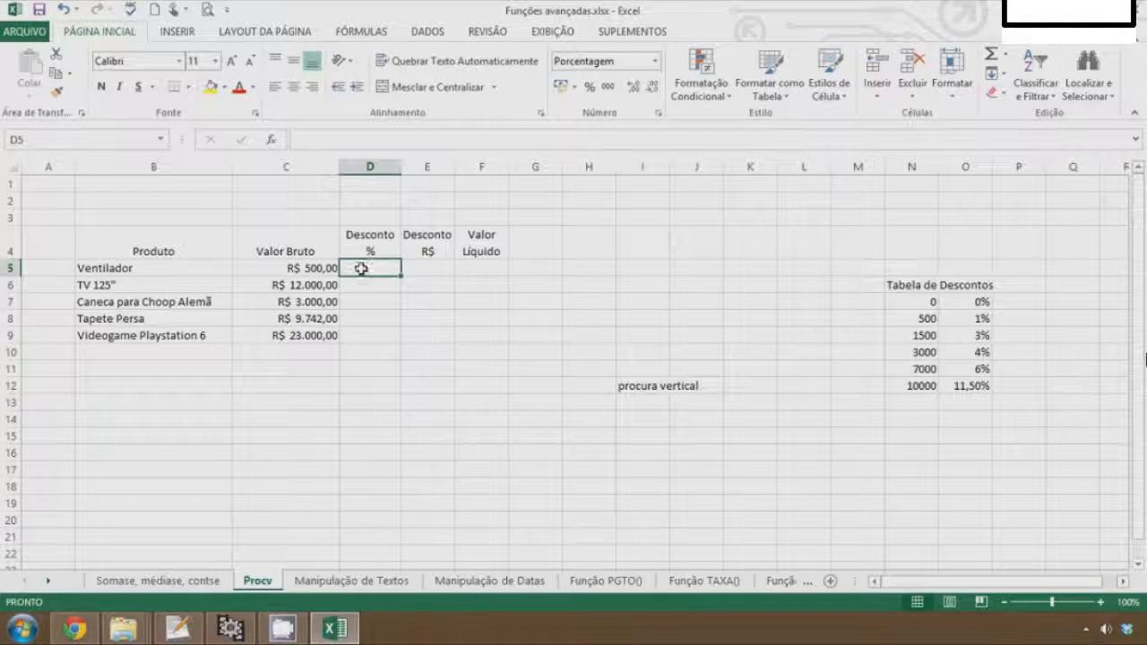
pyautogui.write('=procv')
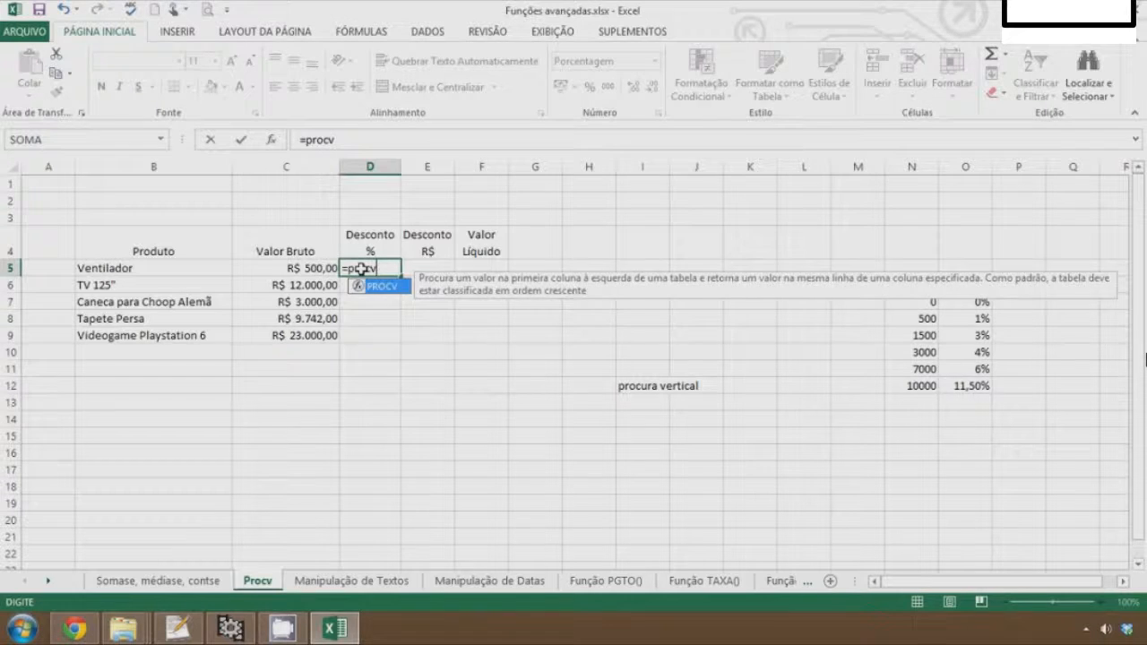
pyautogui.press('Tab')
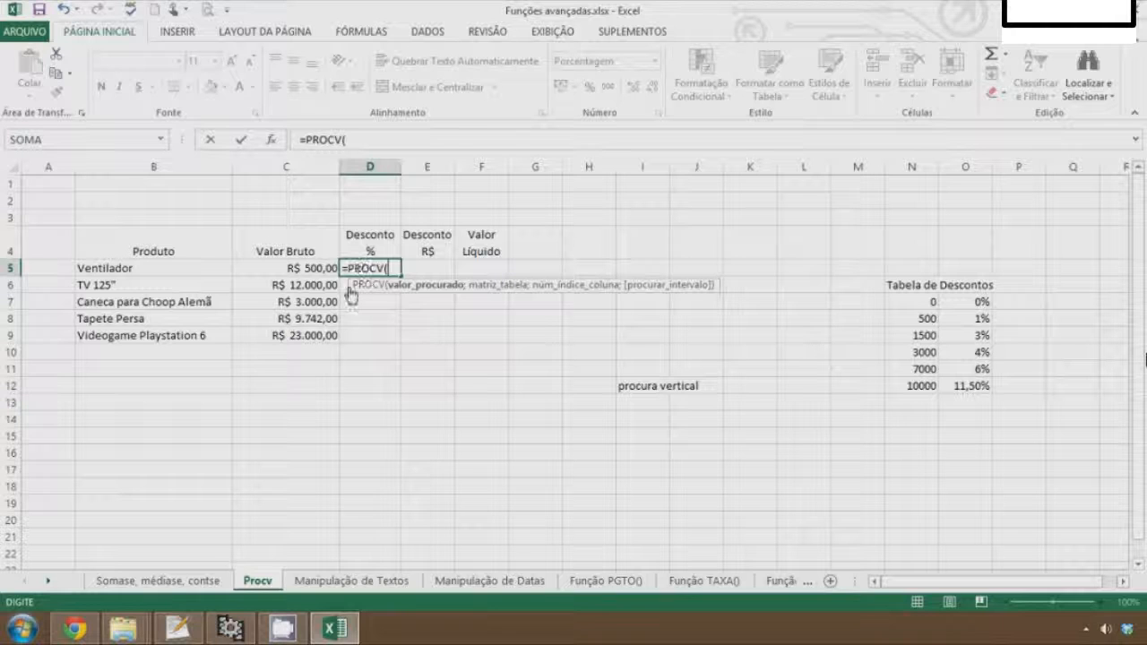
pyautogui.click(303, 268)
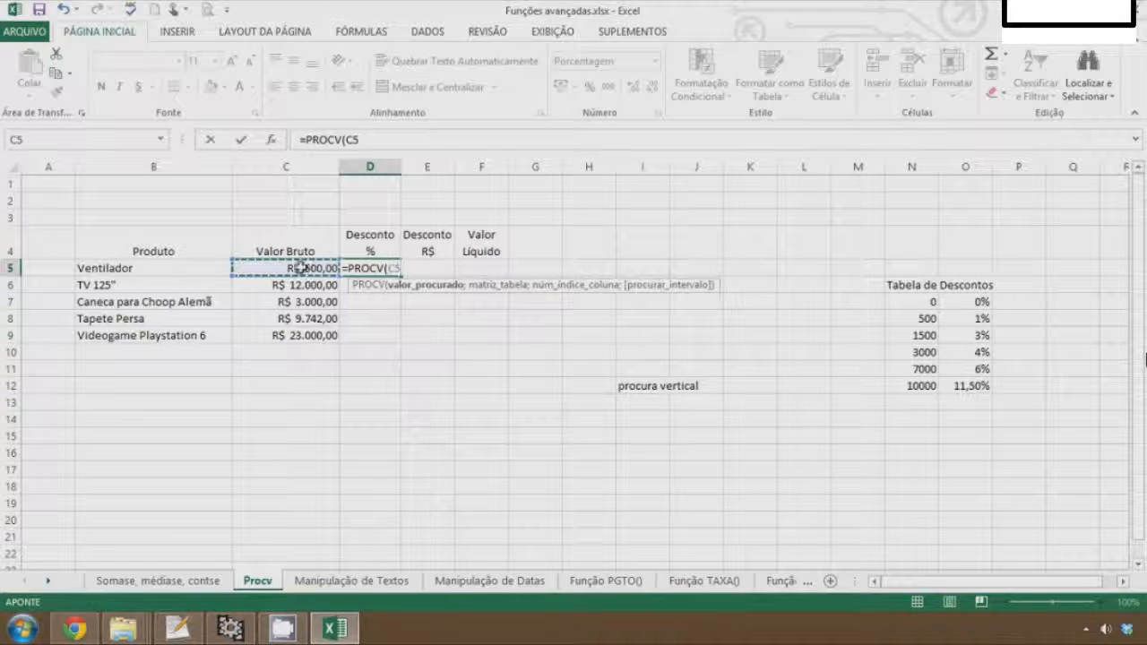
pyautogui.write(';')
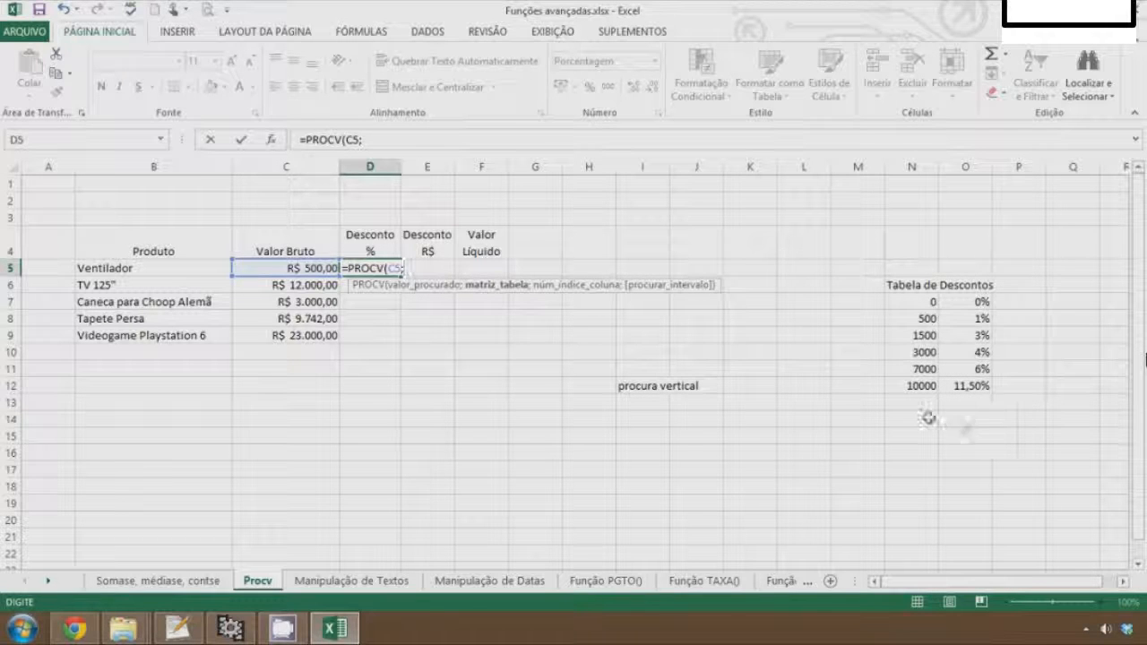
pyautogui.write('ta')
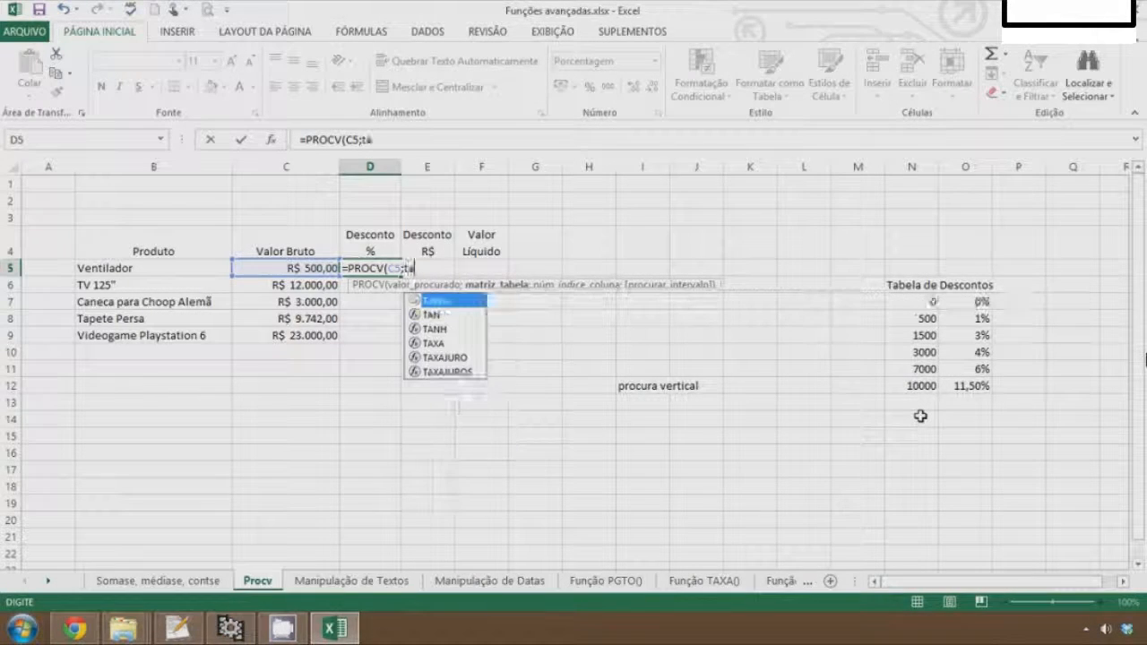
pyautogui.write('bela')
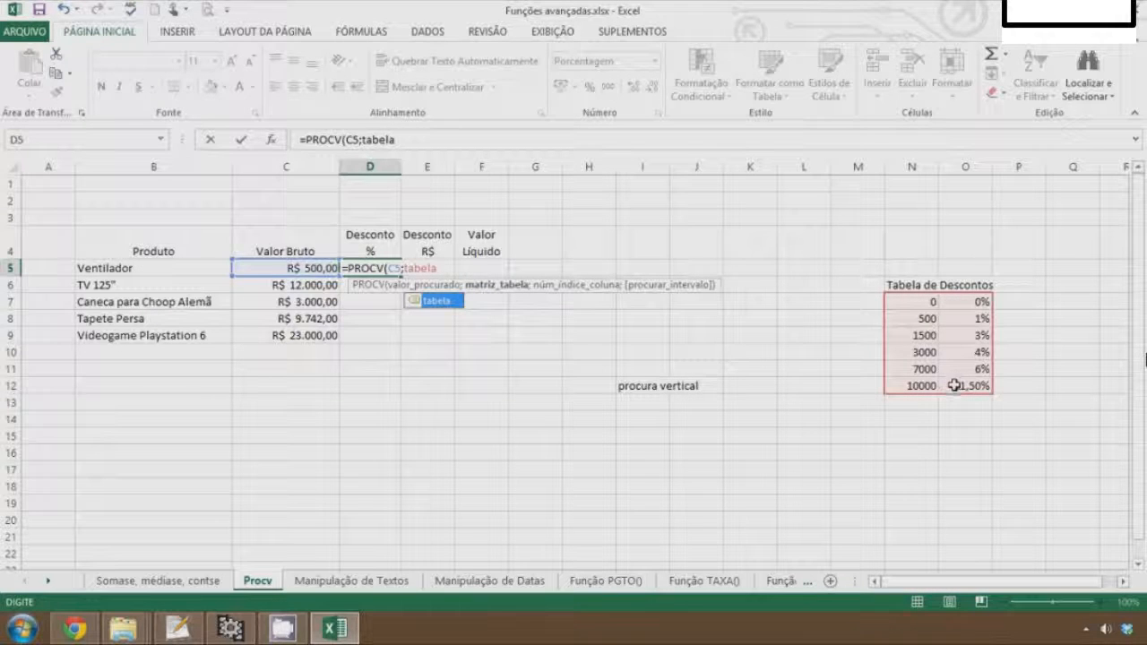
pyautogui.write(';')
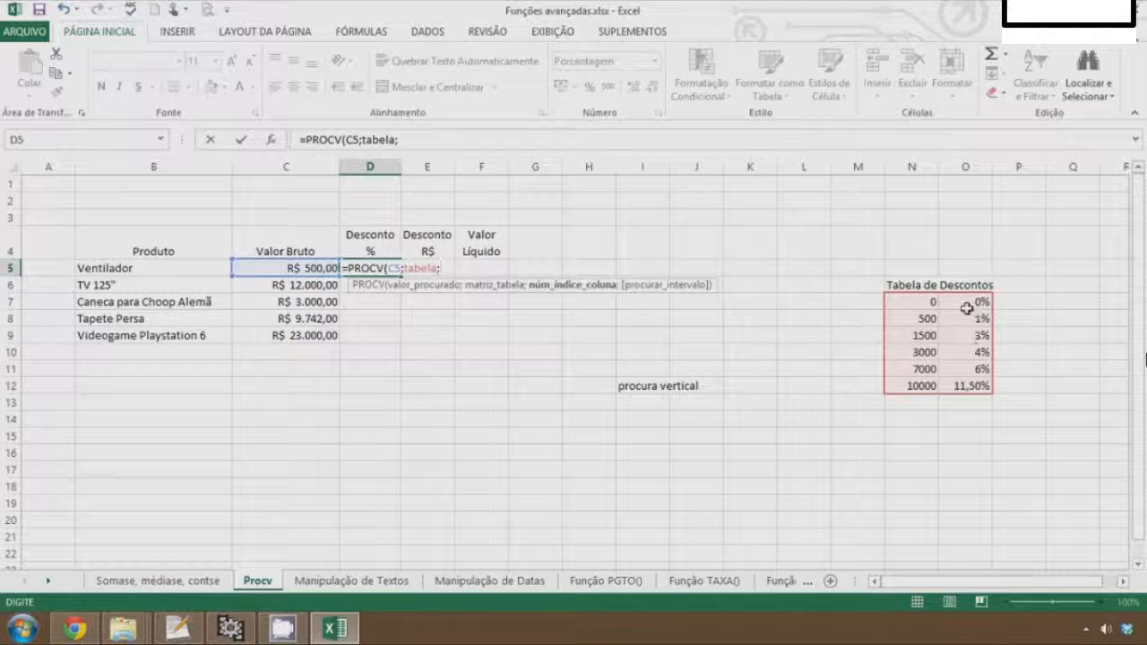
pyautogui.write('2')
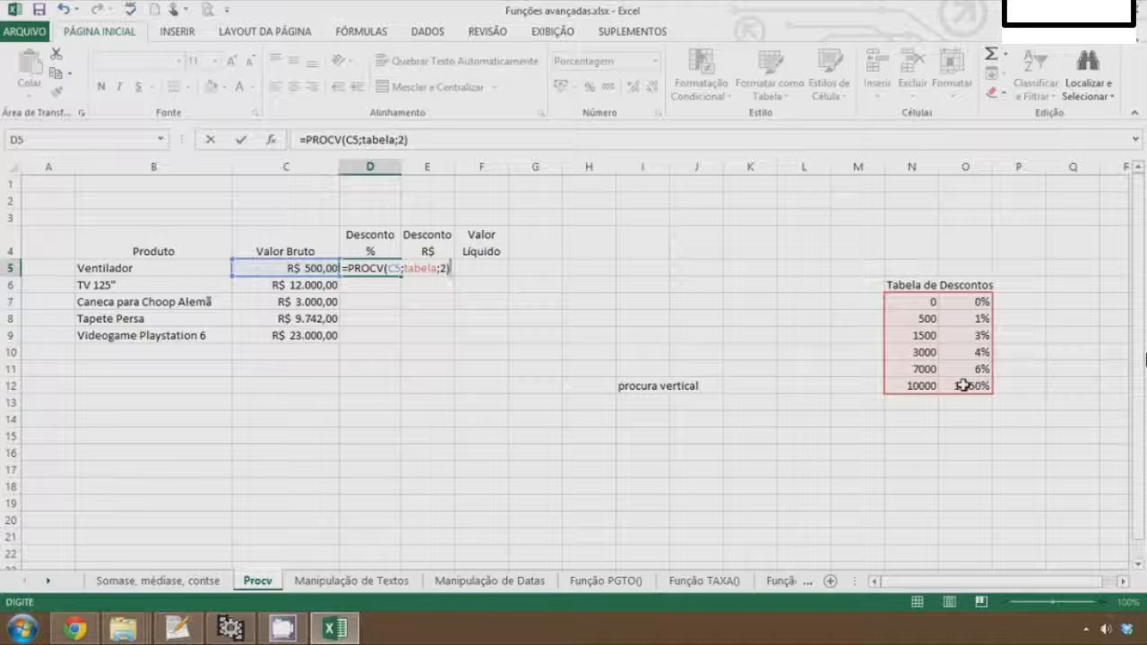
pyautogui.press('Return')
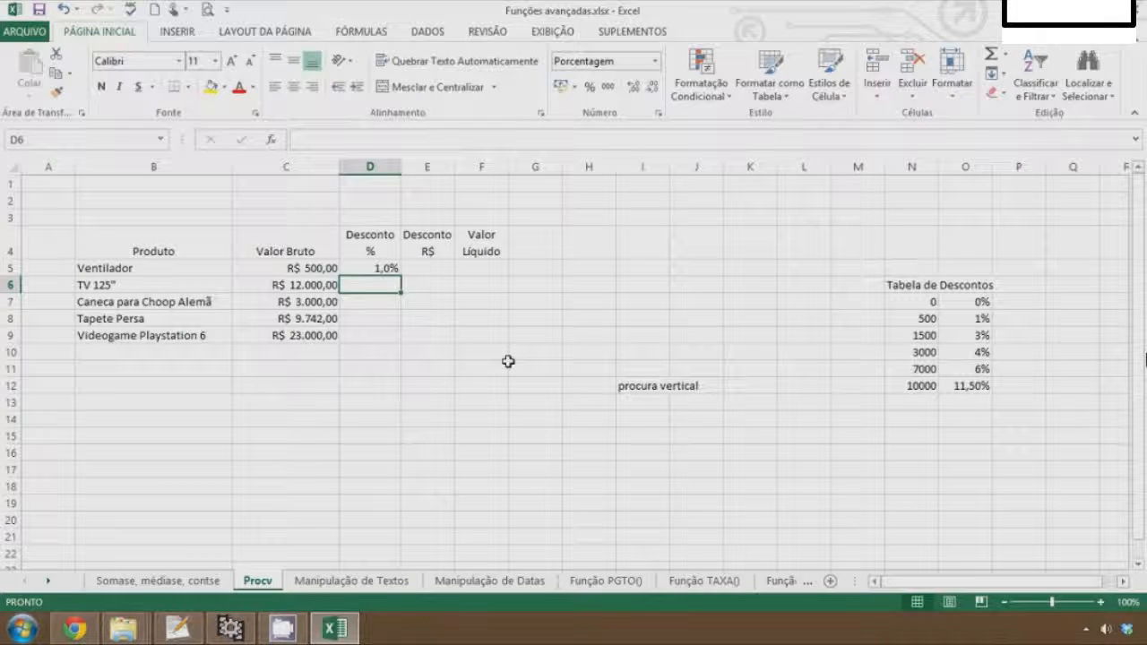
# Fill the D5 lookup formula down to D9 and check the copied formulas
pyautogui.press('Up')
pyautogui.moveTo(401, 276); pyautogui.dragTo(394, 339)
pyautogui.click(385, 262)
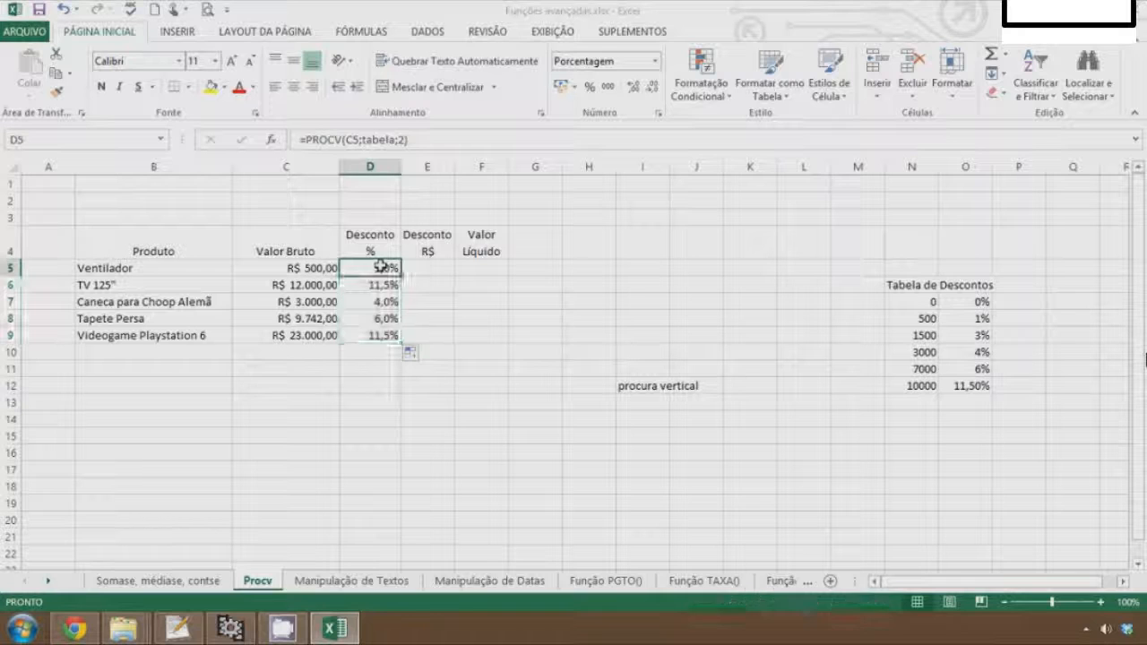
pyautogui.click(376, 287)
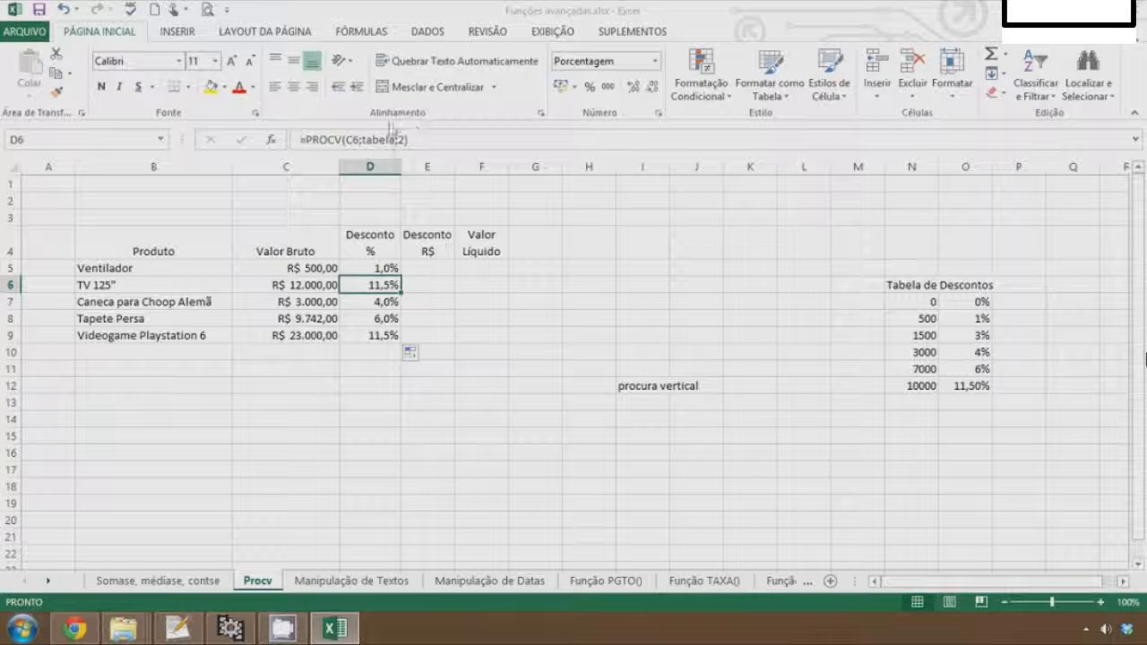
pyautogui.click(377, 303)
pyautogui.click(367, 323)
# Calculate the discount in reais in E5 as D5 multiplied by C5
pyautogui.click(433, 267)
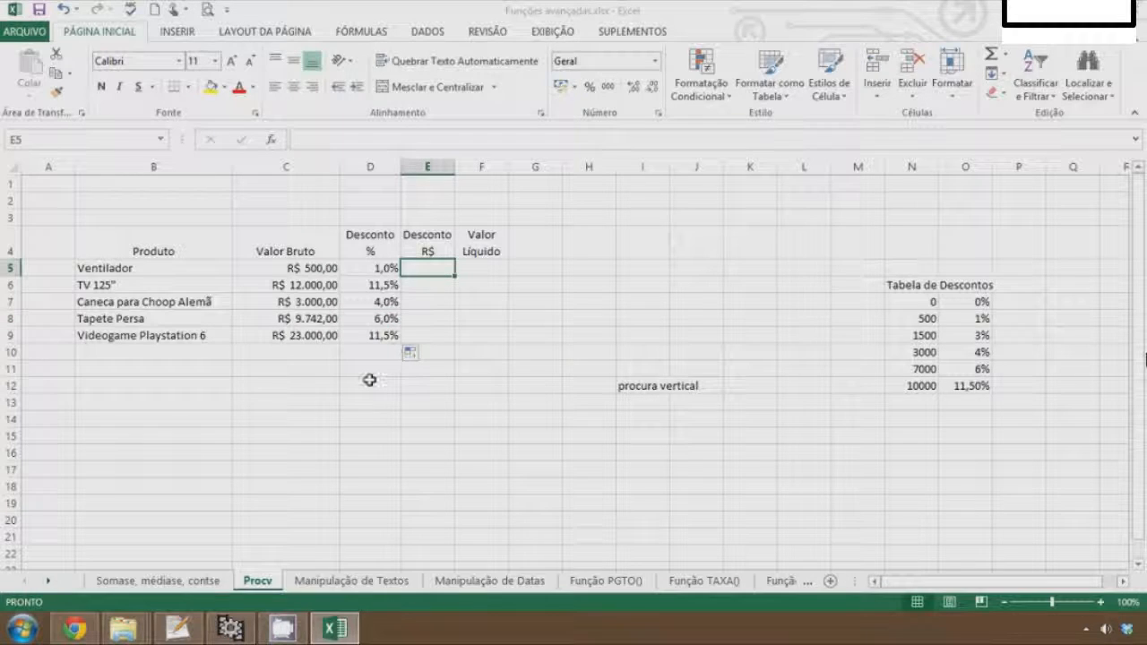
pyautogui.write('=')
pyautogui.press('Left')
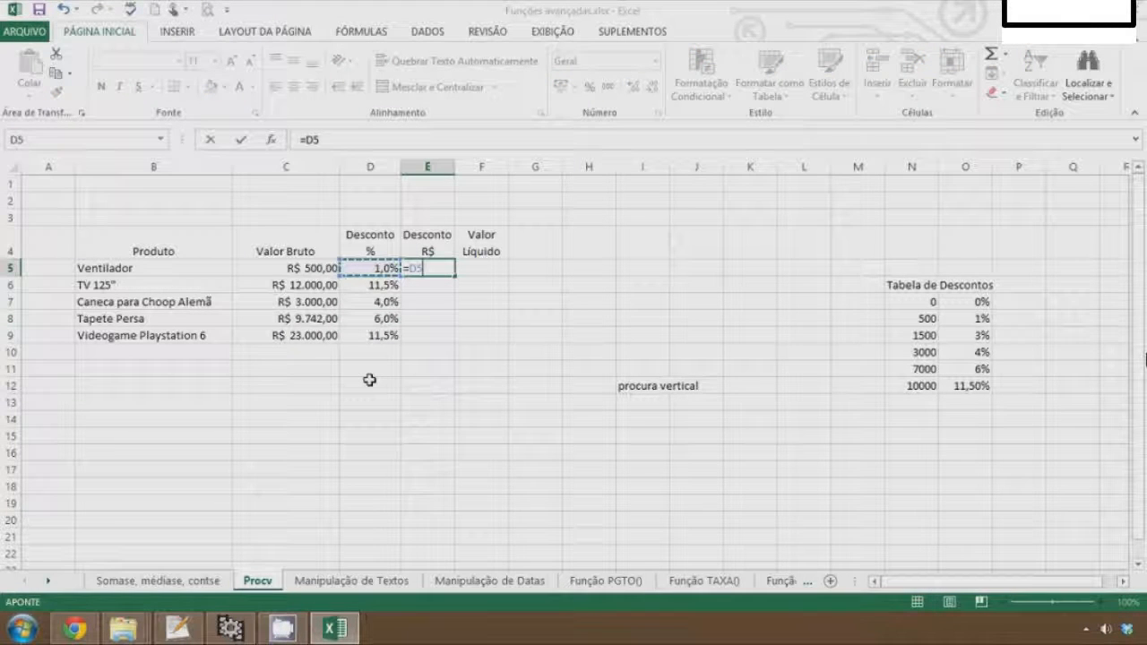
pyautogui.write('*')
pyautogui.click(310, 269)
pyautogui.press('Return')
pyautogui.press('Up')
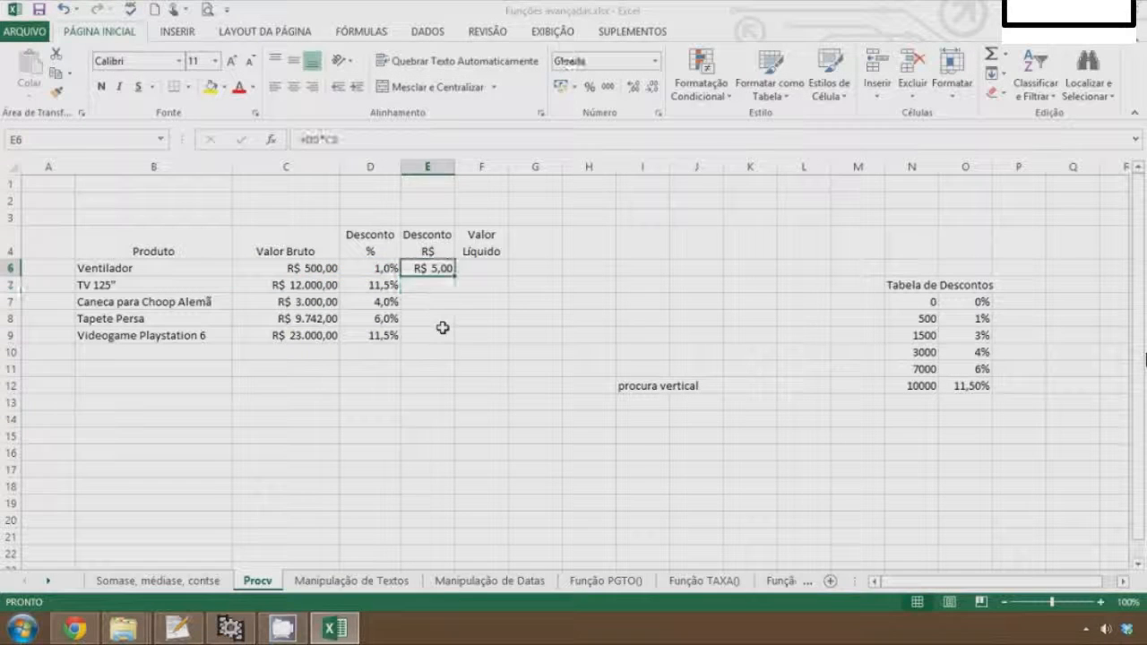
# Calculate the net value in F5 as C5 minus E5
pyautogui.press('Right')
pyautogui.write('=')
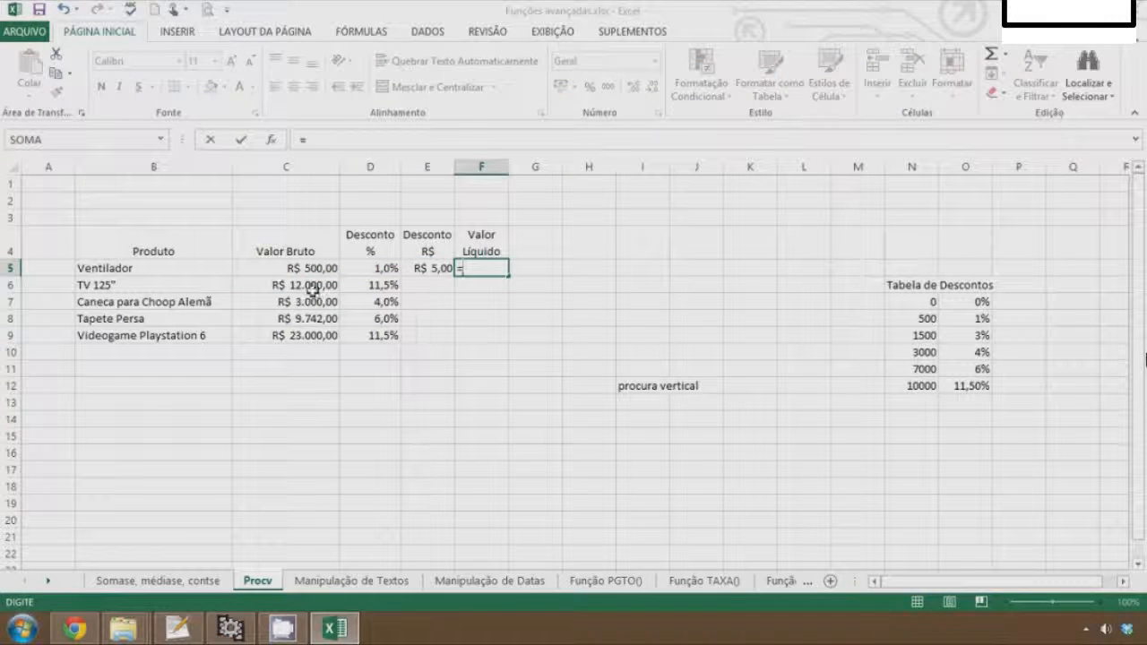
pyautogui.click(305, 269)
pyautogui.write('-')
pyautogui.click(436, 268)
pyautogui.press('Return')
pyautogui.press('Up')
pyautogui.press('Left')
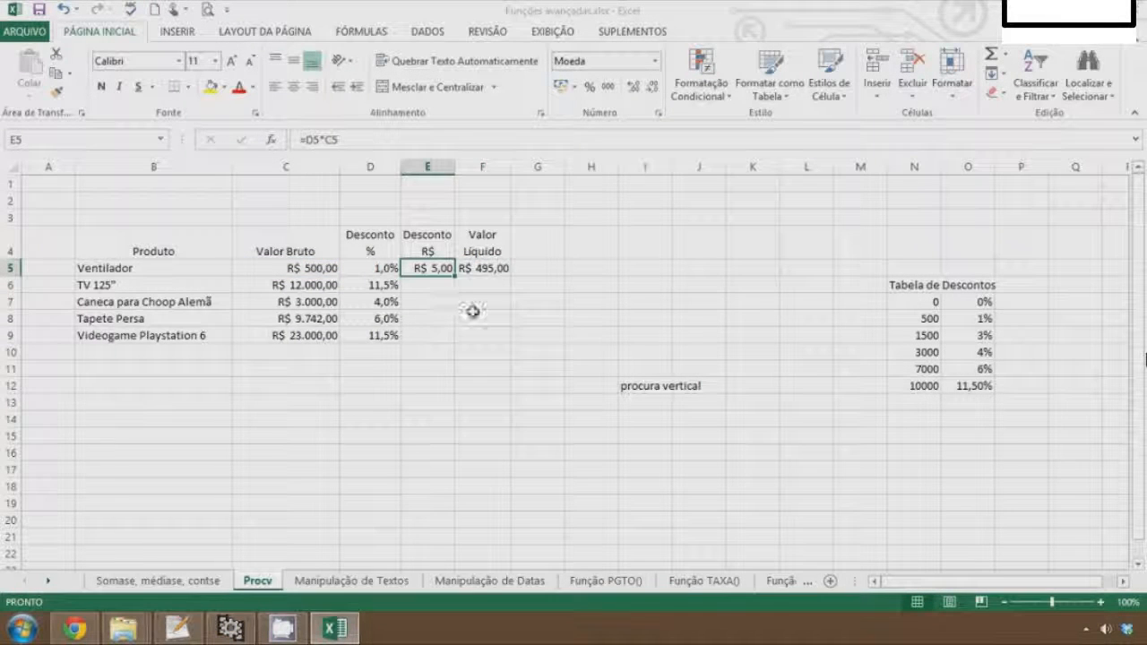
# Fill the E5:F5 discount and net value formulas down to row 9 and autofit columns E and F
pyautogui.hotkey('shift', 'Right')
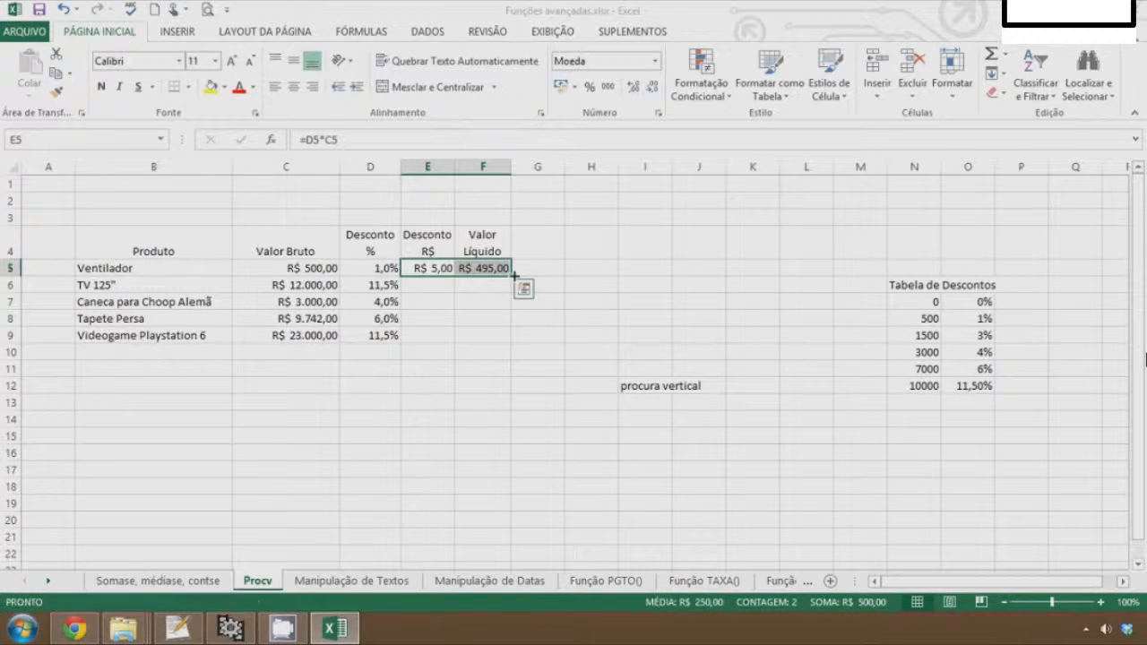
pyautogui.moveTo(511, 276); pyautogui.dragTo(454, 338)
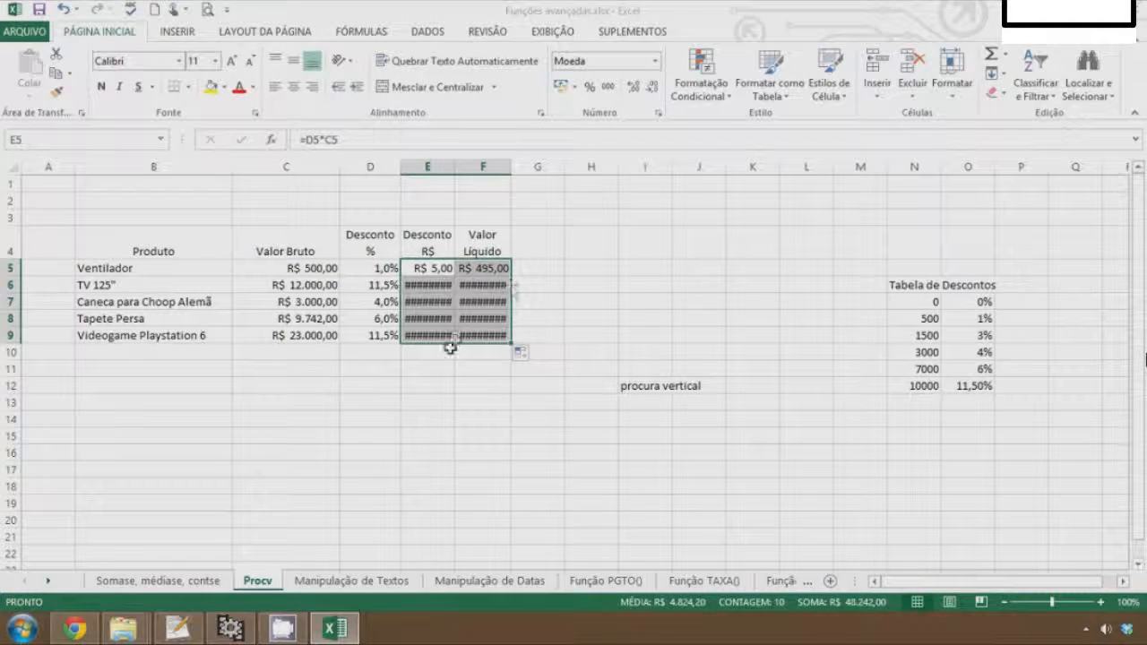
pyautogui.doubleClick(454, 168)
pyautogui.doubleClick(518, 168)
pyautogui.click(558, 285)
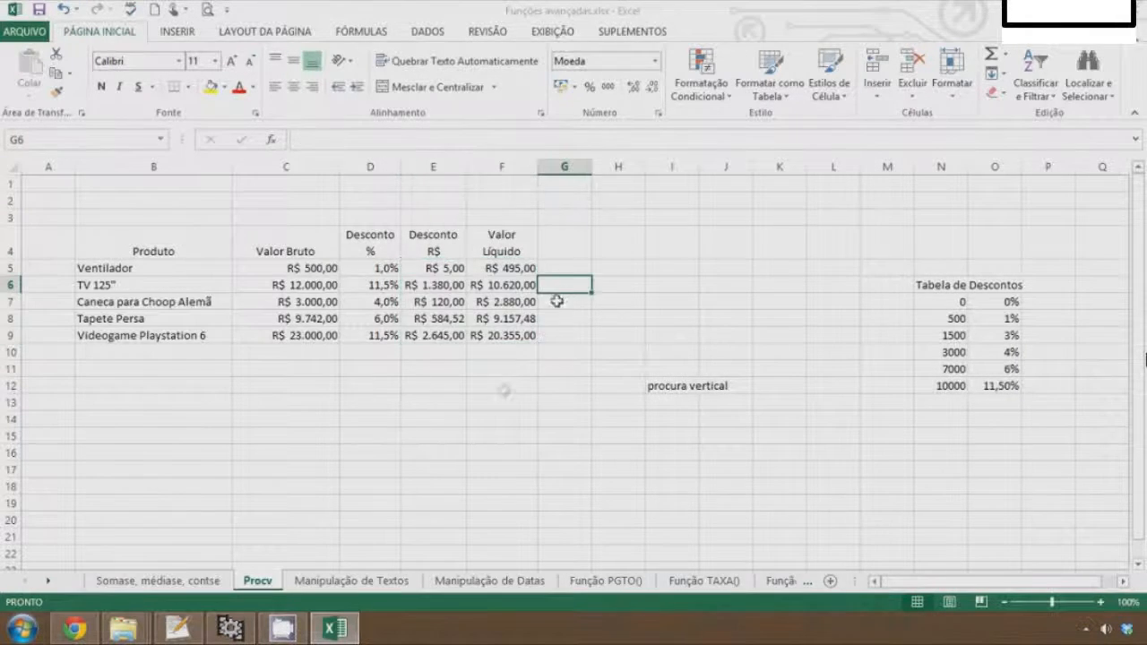
# Review the copied discount and net value formulas in columns E and F
pyautogui.press('Left')
pyautogui.press('Left')
pyautogui.press('Left')
pyautogui.press('Right')
pyautogui.press('Right')
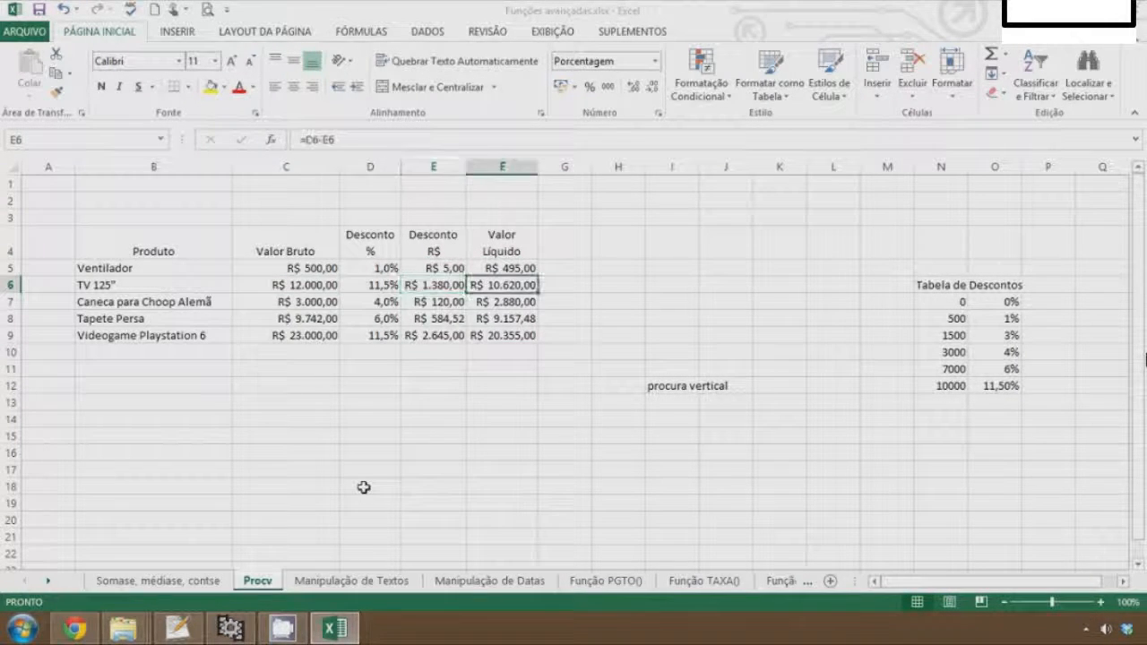
pyautogui.press('Up')
pyautogui.press('Left')
pyautogui.press('Down')
pyautogui.press('Down')
pyautogui.press('Down')
pyautogui.press('Down')
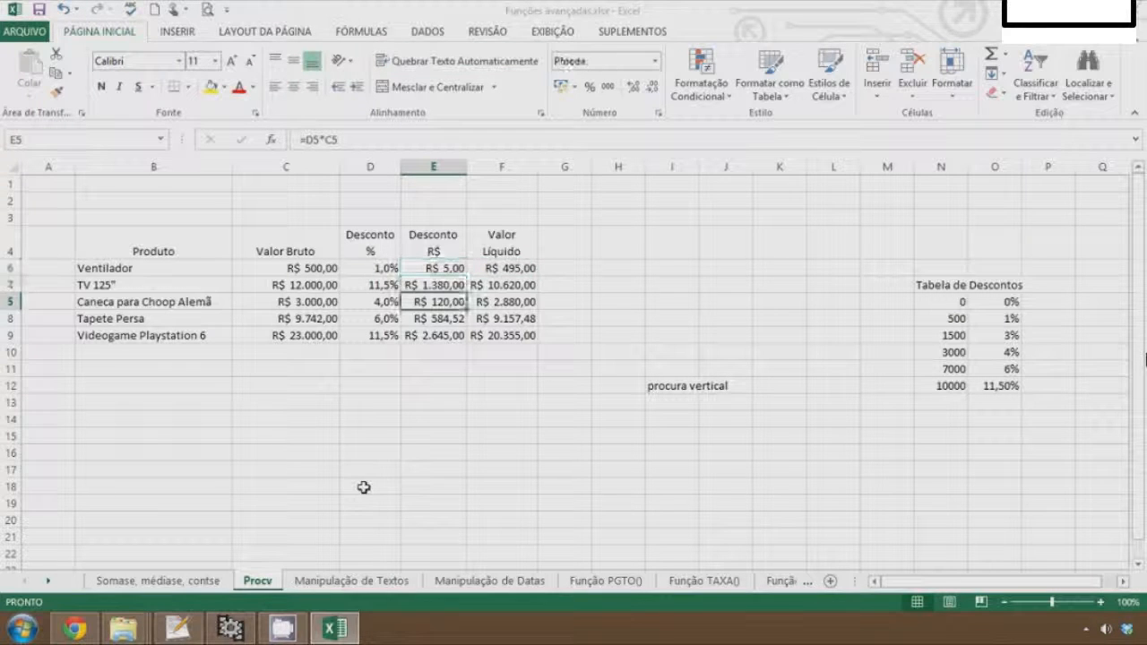
pyautogui.press('Right')
pyautogui.press('Up')
pyautogui.press('Up')
pyautogui.press('Up')
pyautogui.press('Up')
pyautogui.press('Up')
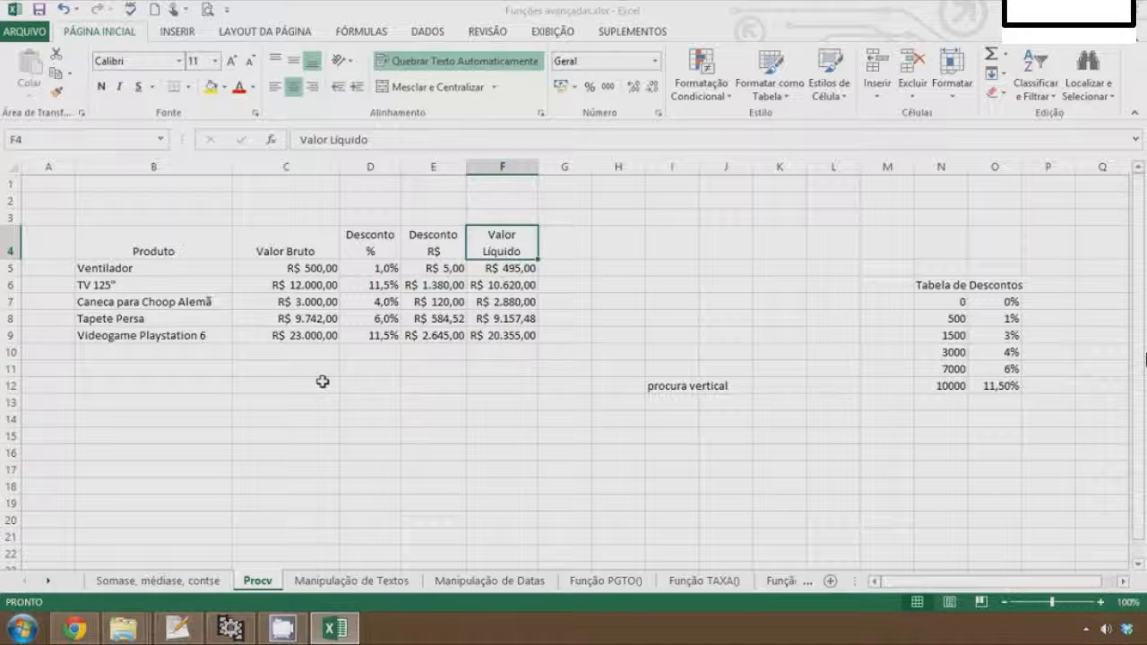
pyautogui.press('Down')
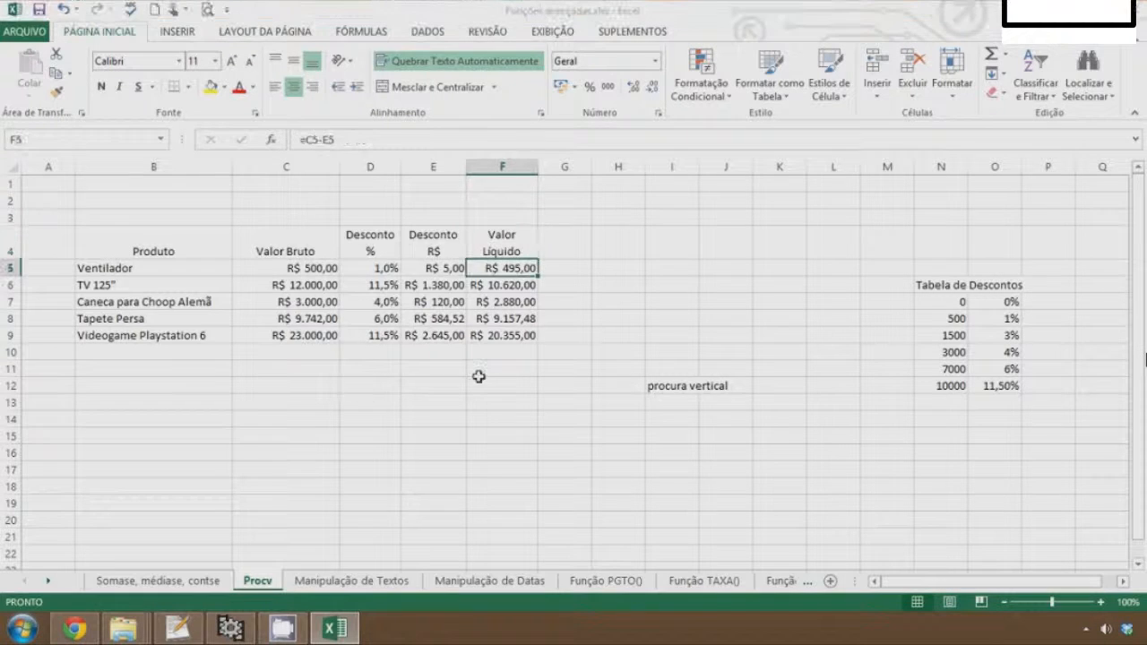
# Open the Manipulação de Textos sheet and examine the text fragments in H2, I2 and J2
pyautogui.click(352, 357)
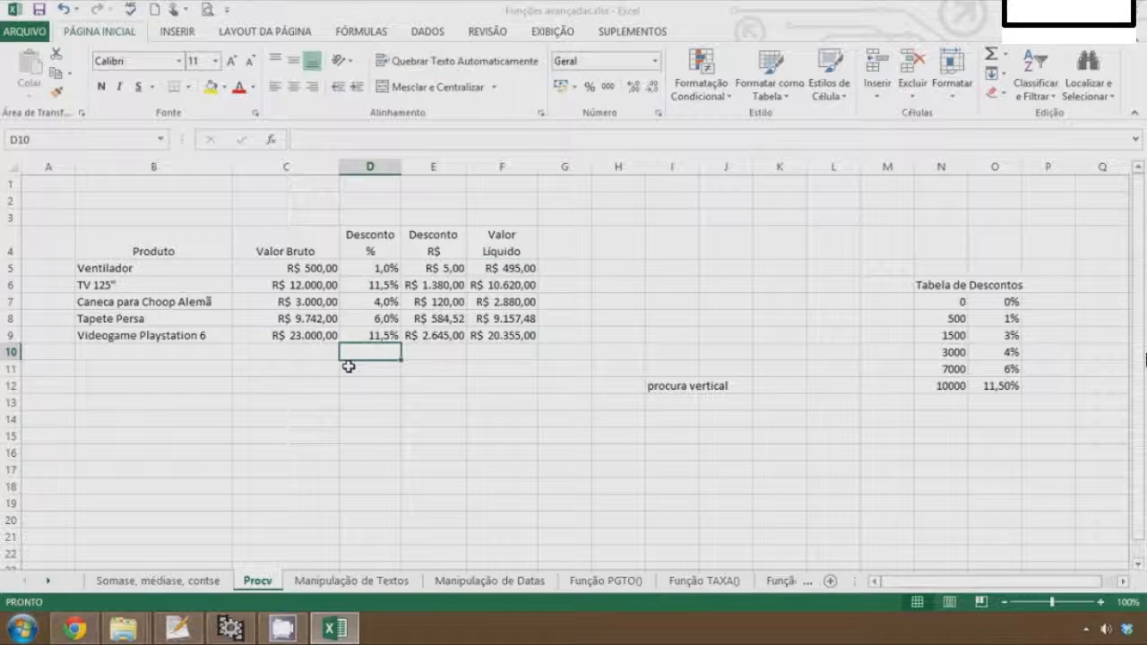
pyautogui.click(185, 402)
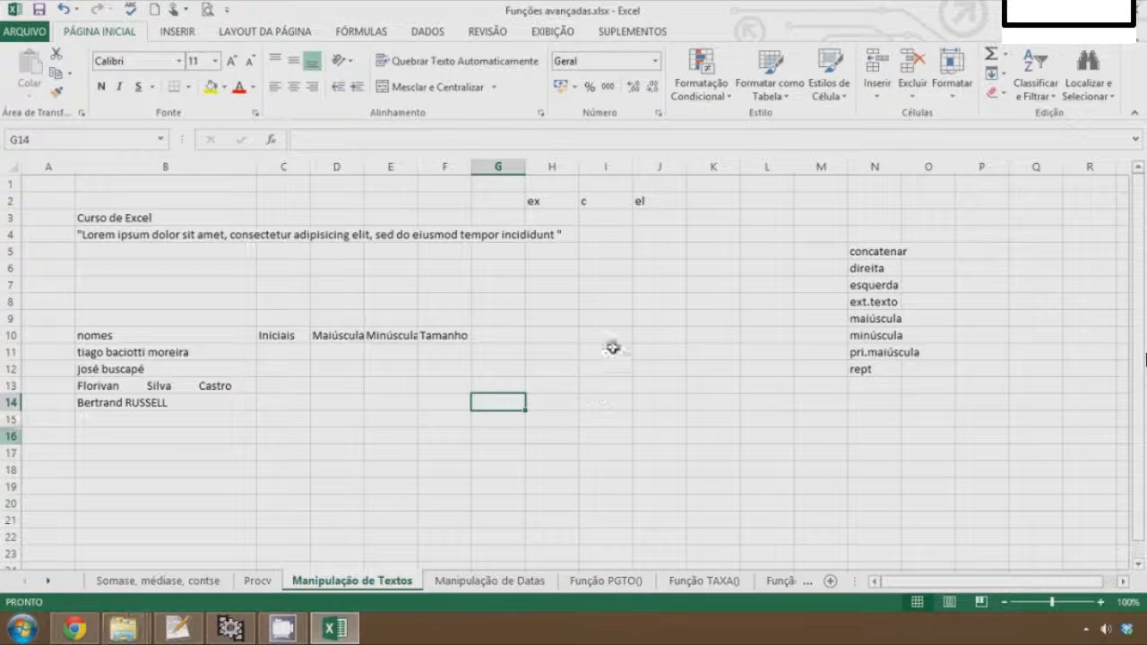
pyautogui.click(615, 349)
pyautogui.click(757, 337)
pyautogui.press('Left')
pyautogui.press('Left')
pyautogui.press('Left')
pyautogui.press('Left')
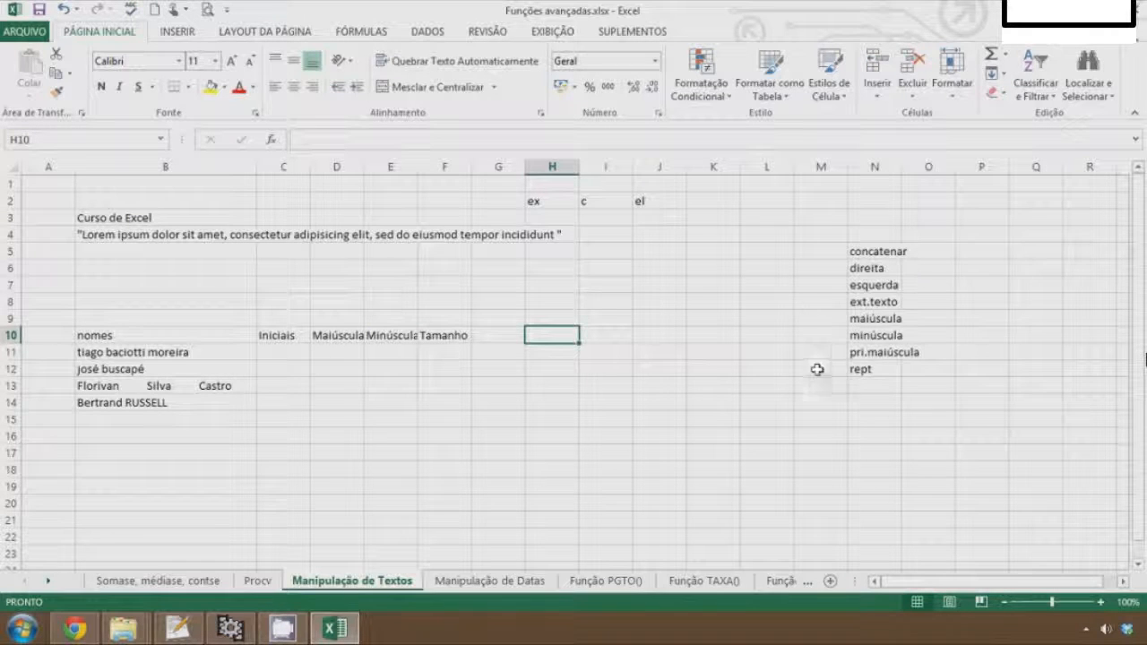
pyautogui.click(865, 251)
pyautogui.moveTo(864, 251); pyautogui.dragTo(866, 368)
pyautogui.click(839, 339)
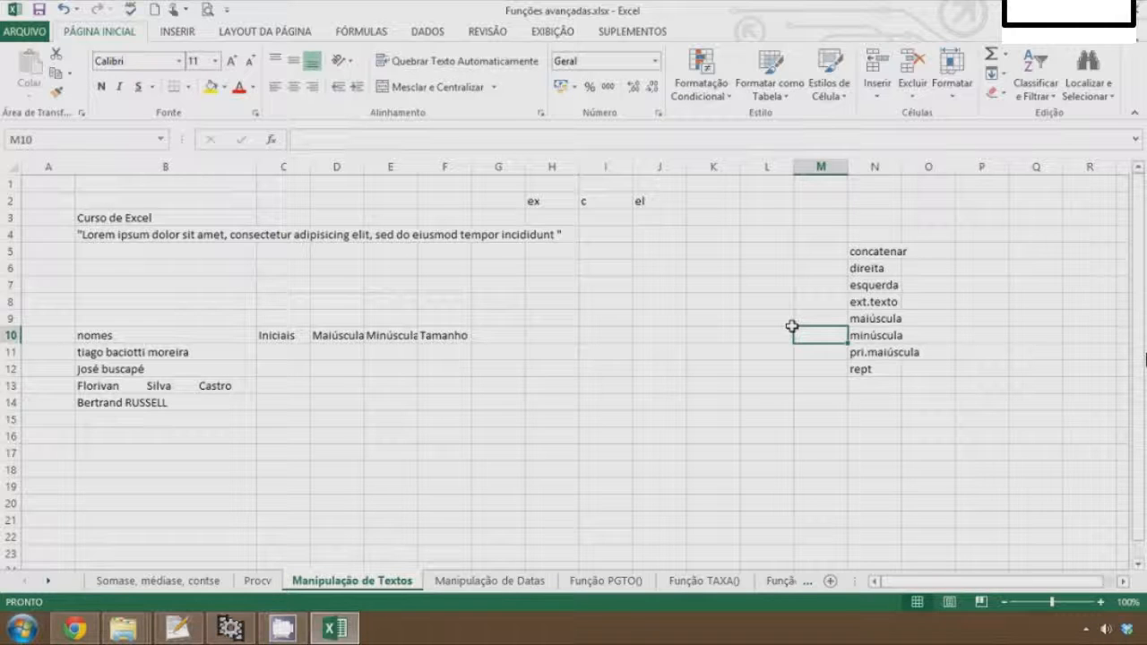
pyautogui.click(598, 285)
pyautogui.click(534, 200)
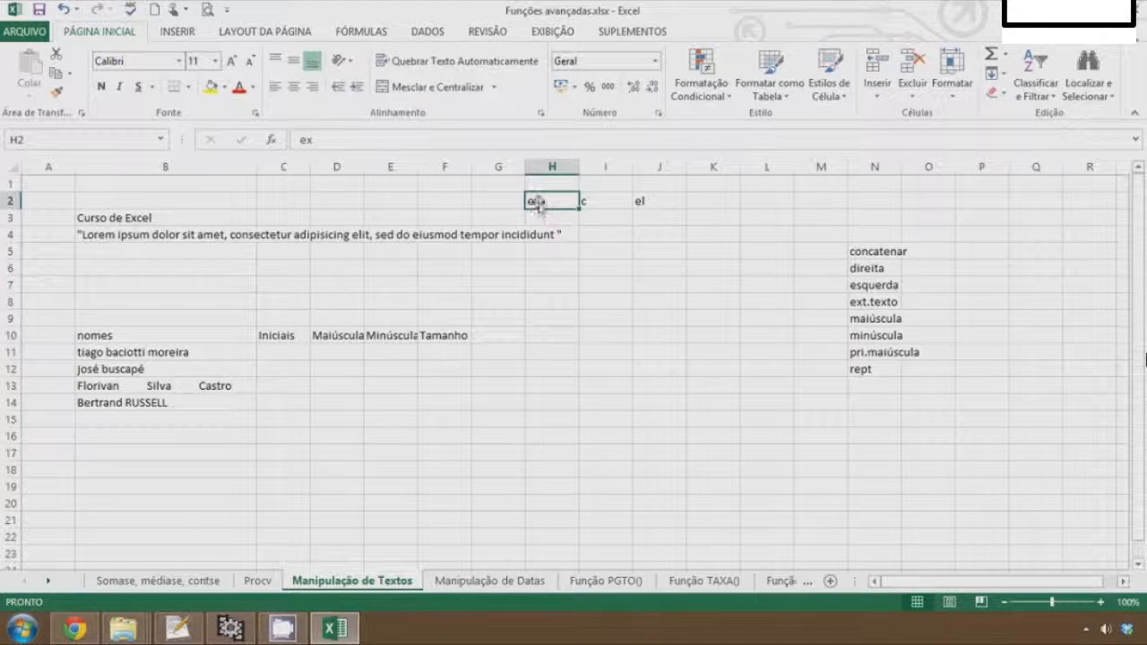
pyautogui.click(595, 201)
pyautogui.click(663, 207)
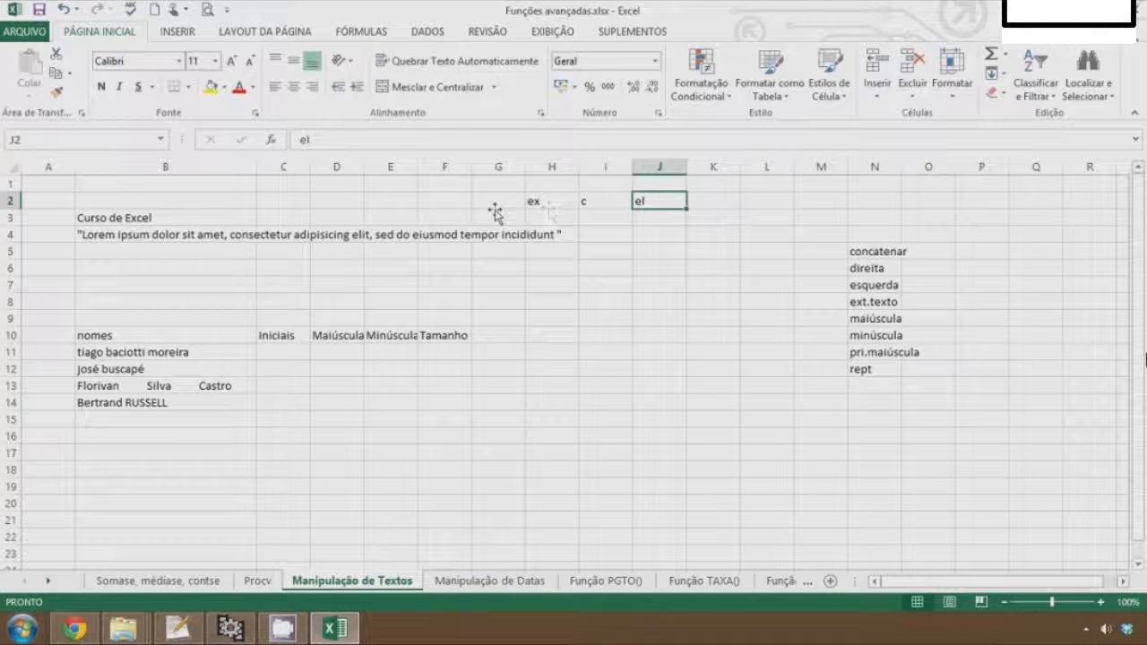
pyautogui.click(748, 199)
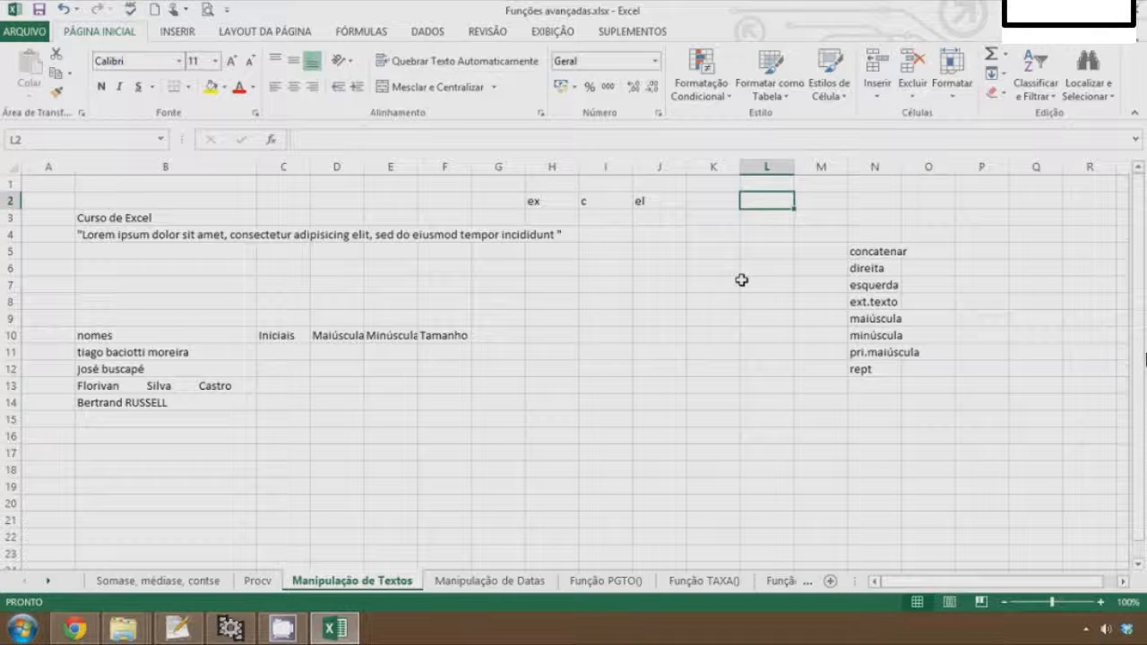
# Join the fragments in L2 with =CONCATENAR(H2;I2;J2)
pyautogui.write('=co')
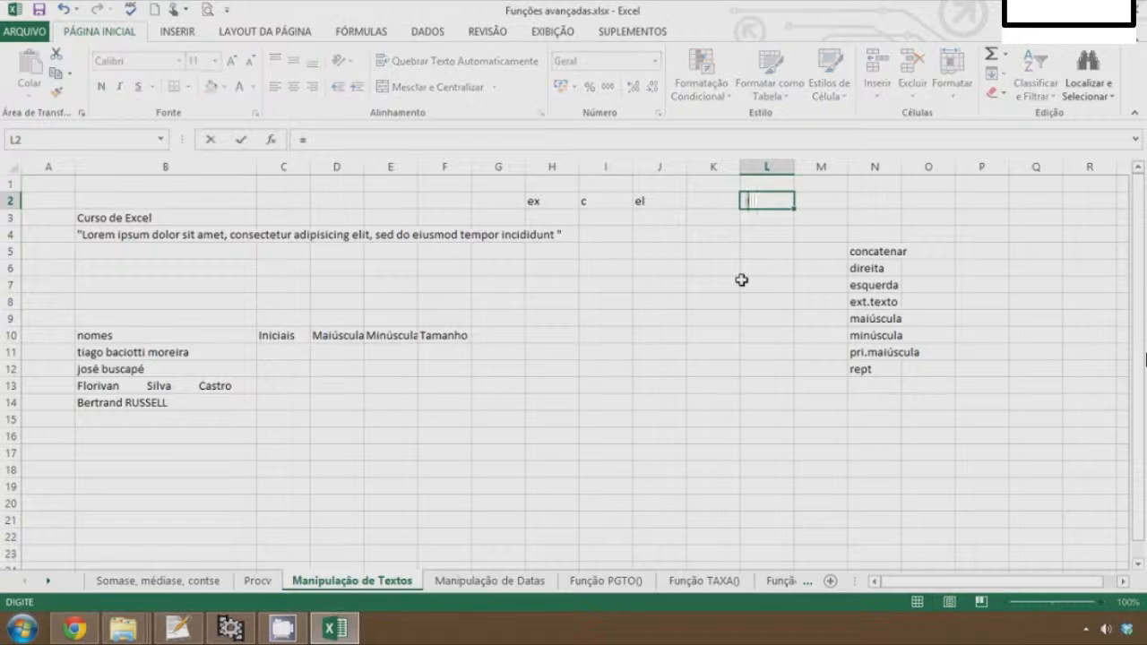
pyautogui.write('cat')
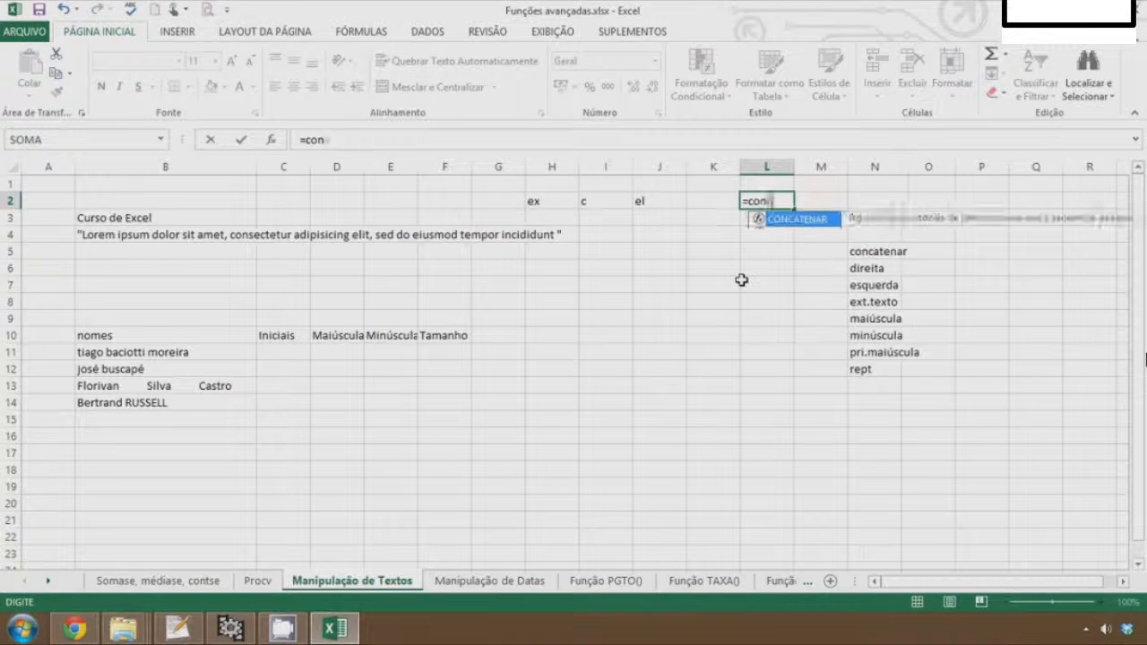
pyautogui.press('Tab')
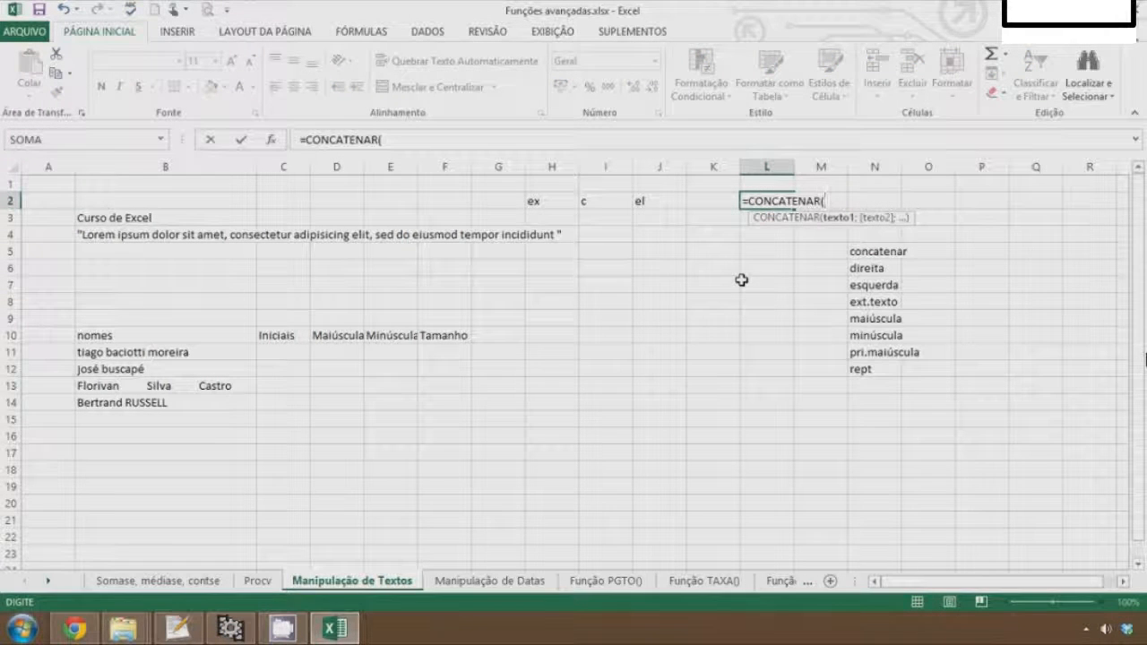
pyautogui.click(533, 202)
pyautogui.write(';')
pyautogui.click(597, 199)
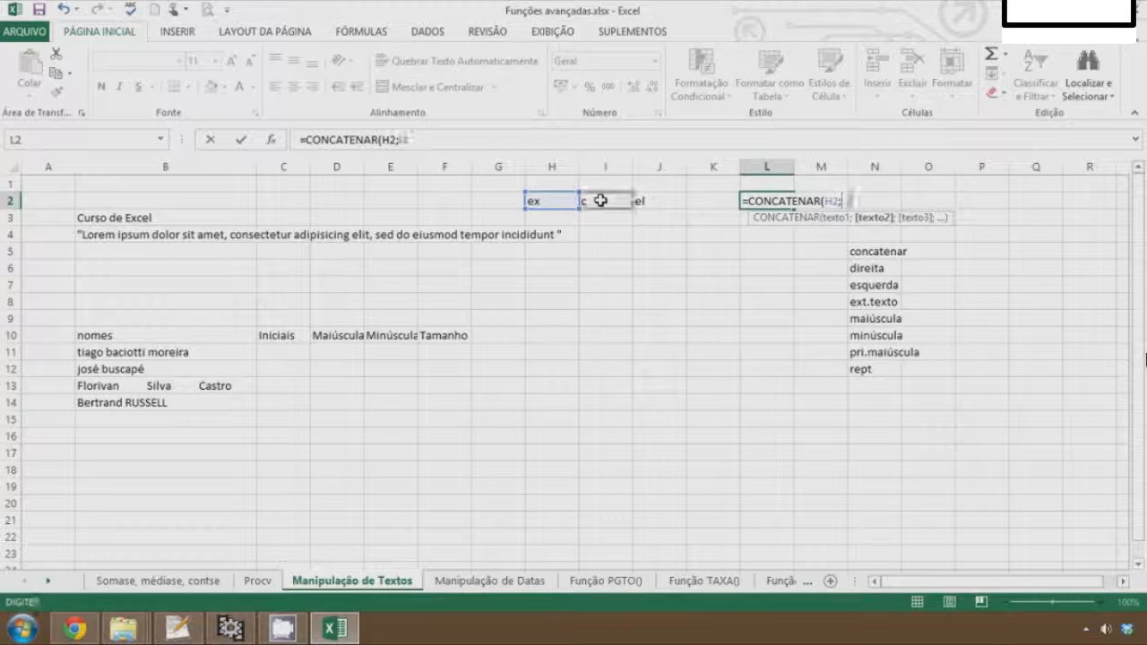
pyautogui.write(';')
pyautogui.click(661, 200)
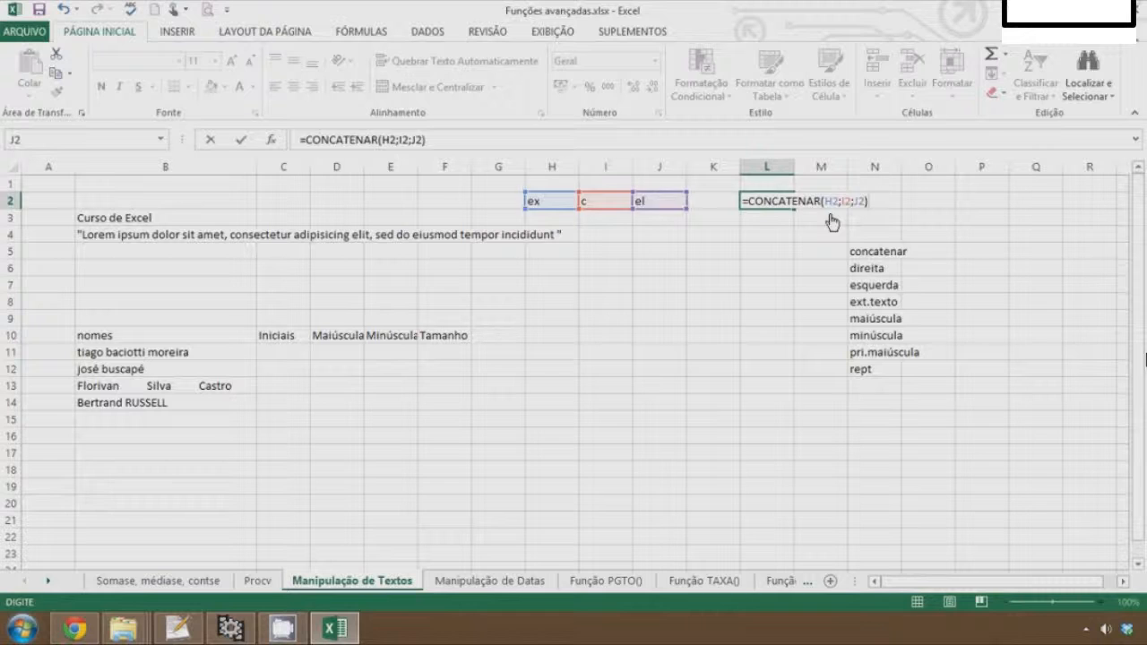
pyautogui.press('Return')
pyautogui.press('Up')
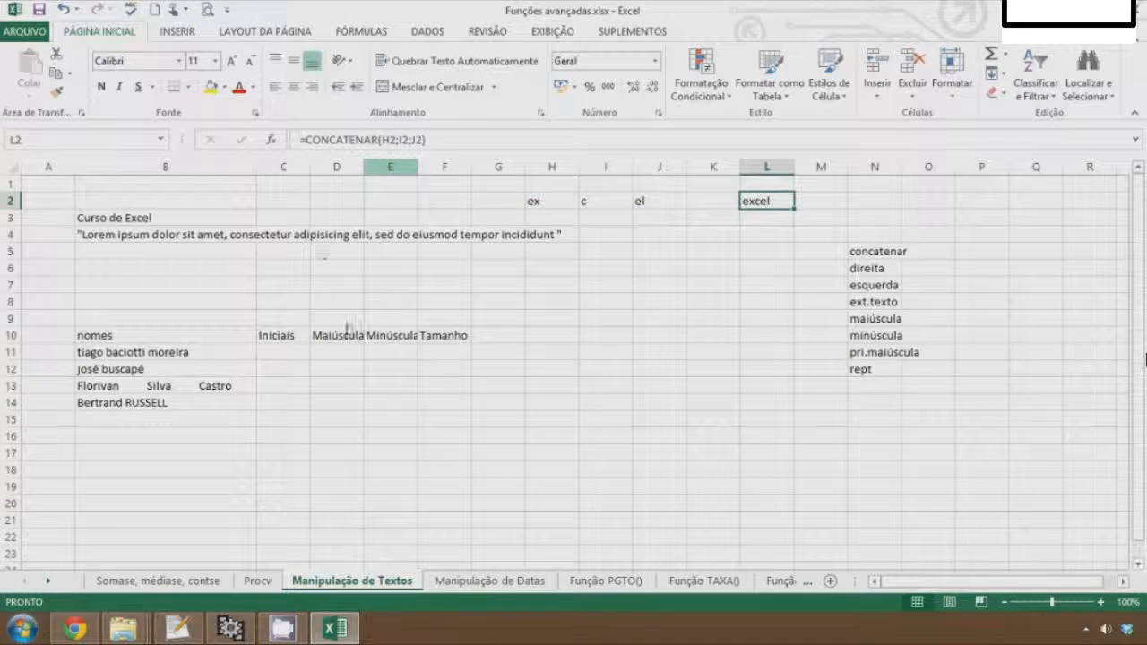
# Join the same fragments in M2 using the ampersand formula =H2&I2&J2
pyautogui.press('Right')
pyautogui.write('=')
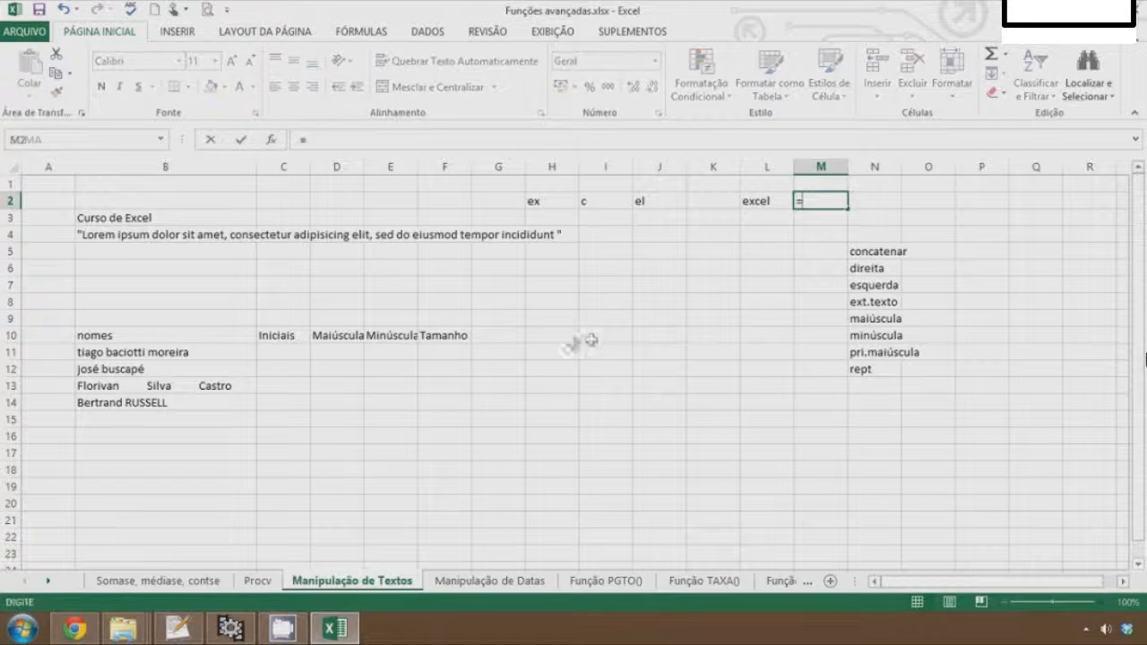
pyautogui.click(531, 201)
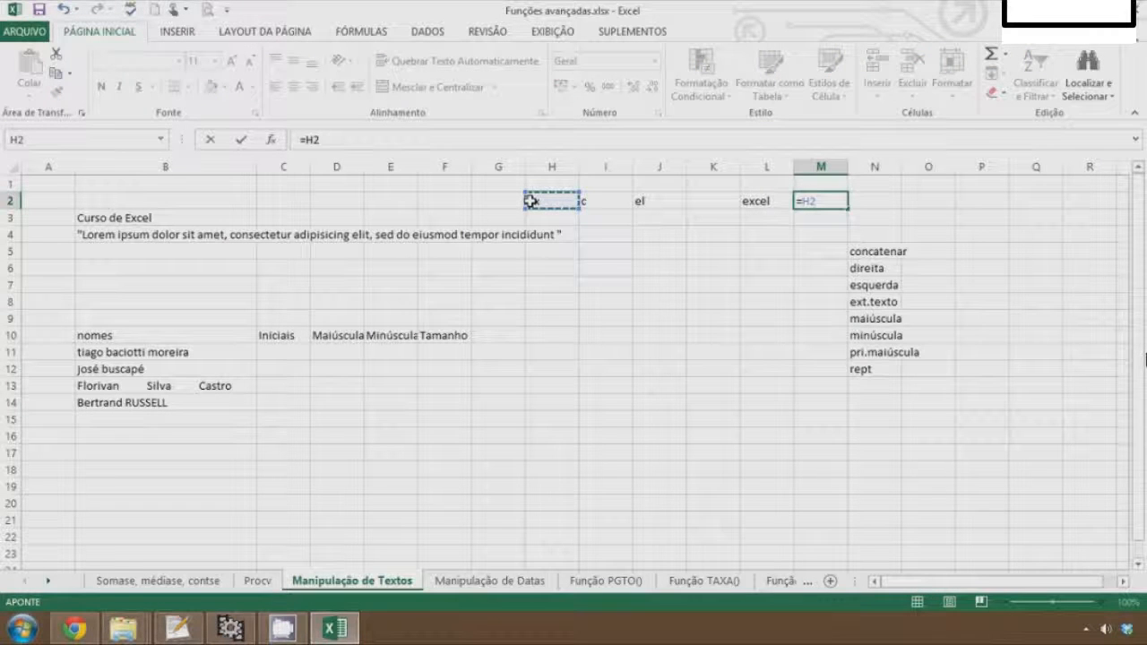
pyautogui.write('&')
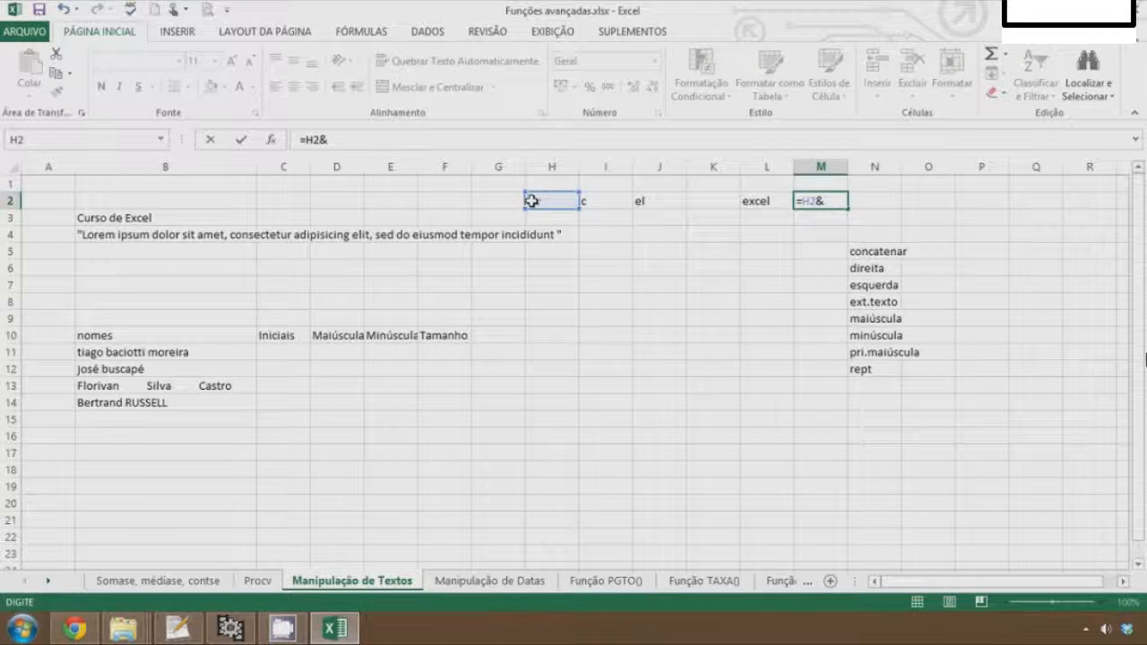
pyautogui.click(611, 203)
pyautogui.write('&')
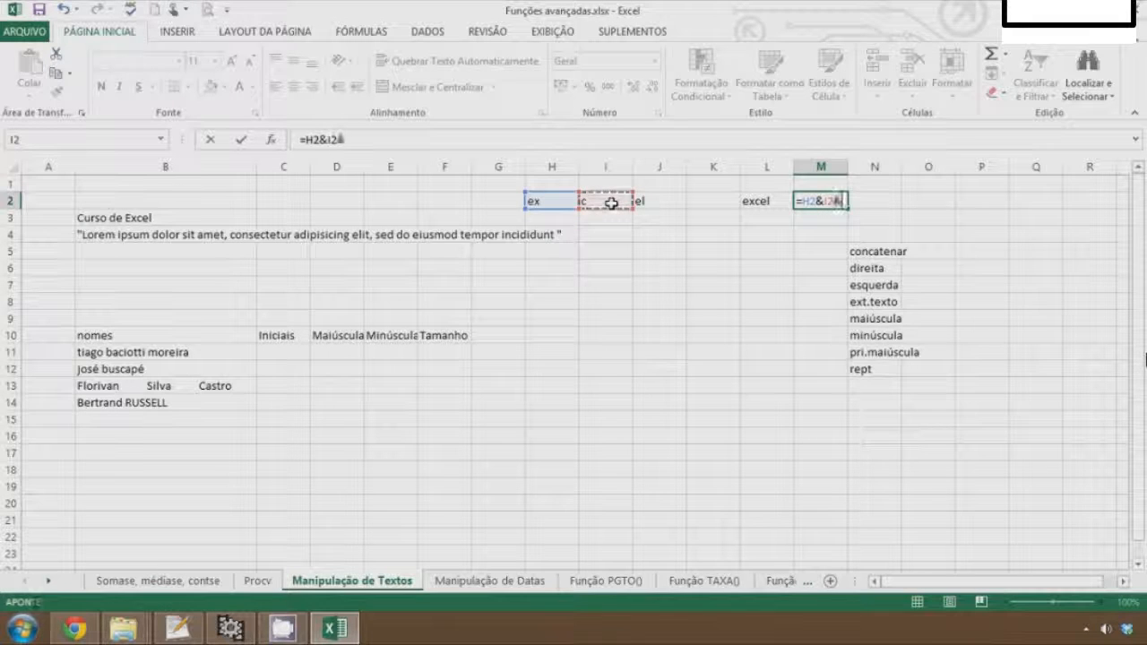
pyautogui.click(661, 205)
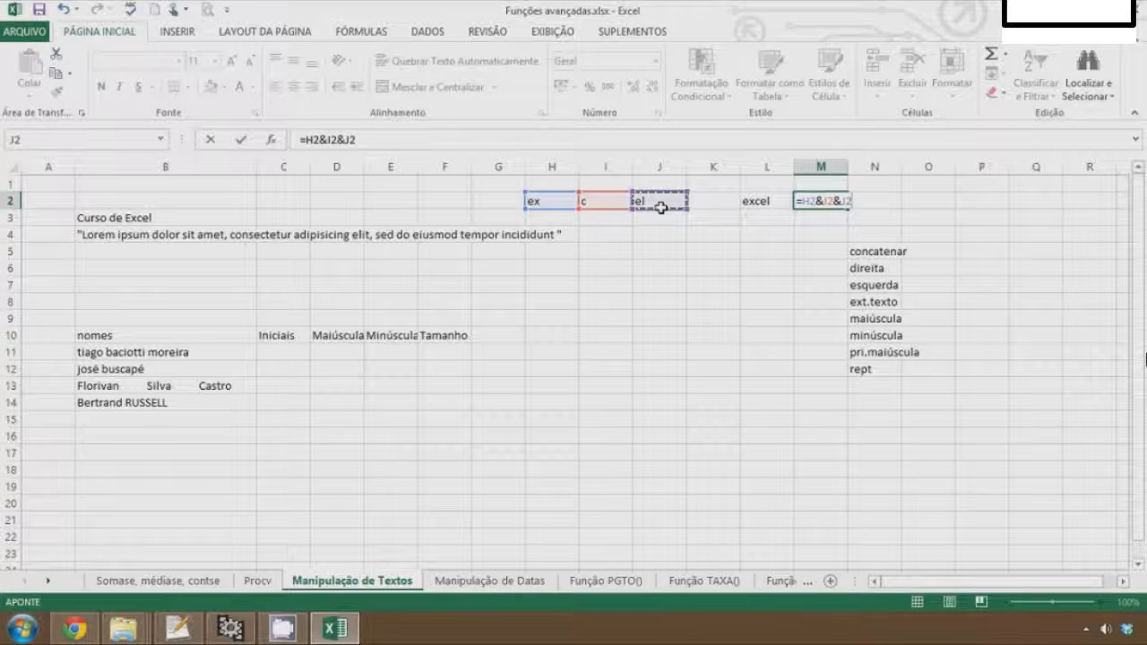
pyautogui.press('Return')
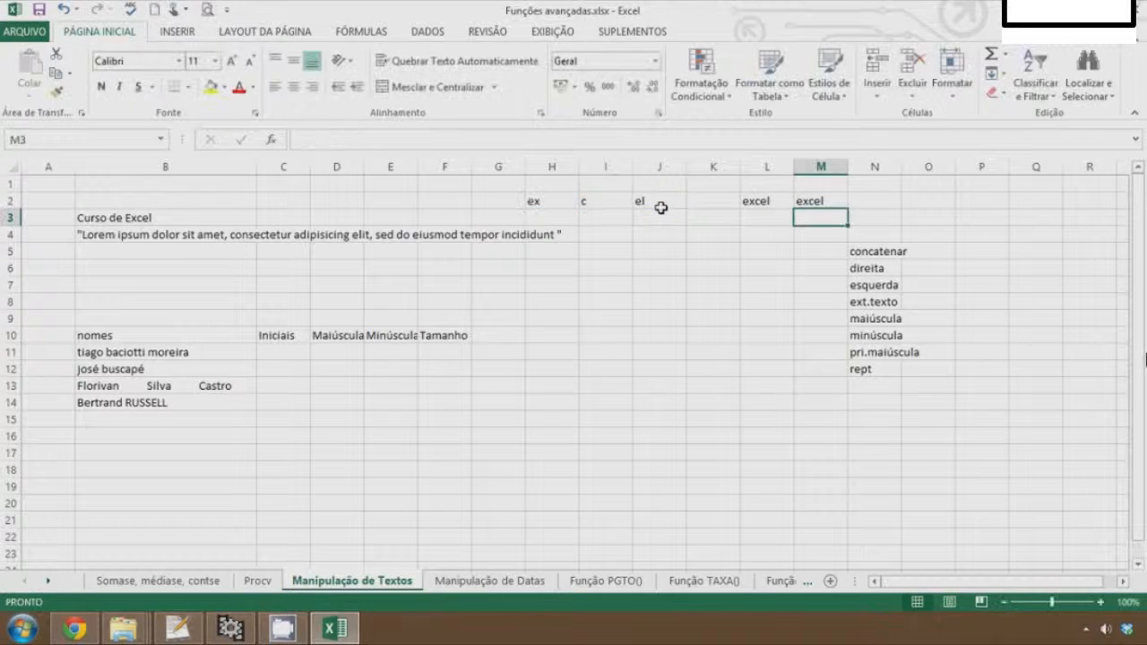
# Highlight the two concatenation results in L2:M2 with yellow fill
pyautogui.click(815, 199)
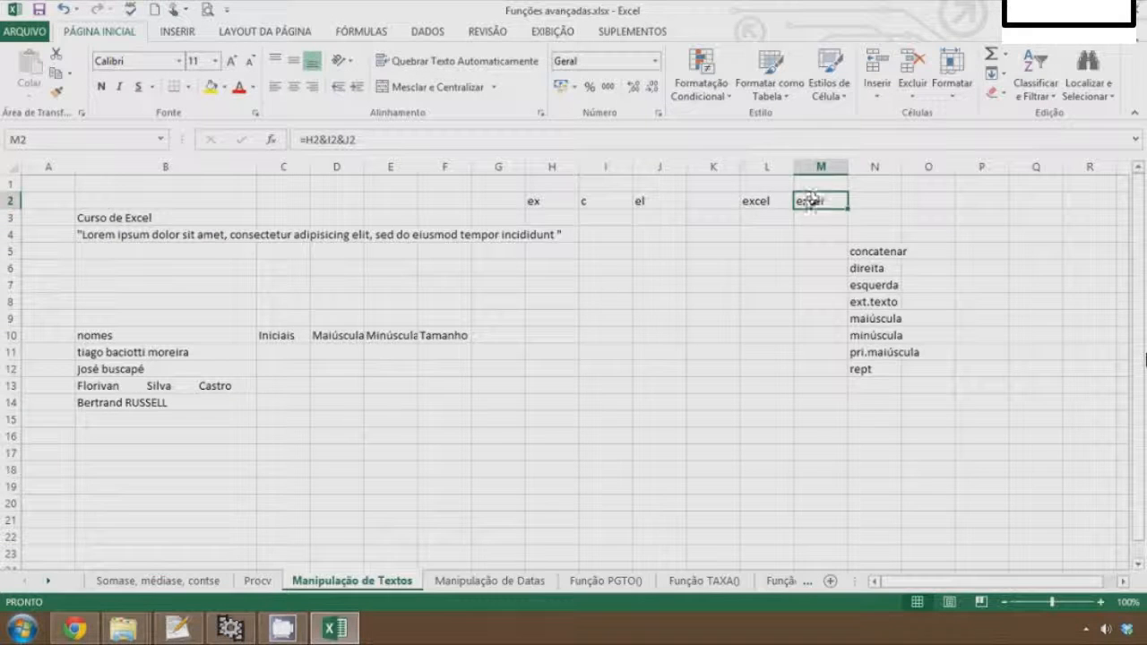
pyautogui.click(750, 201)
pyautogui.click(568, 205)
pyautogui.click(598, 204)
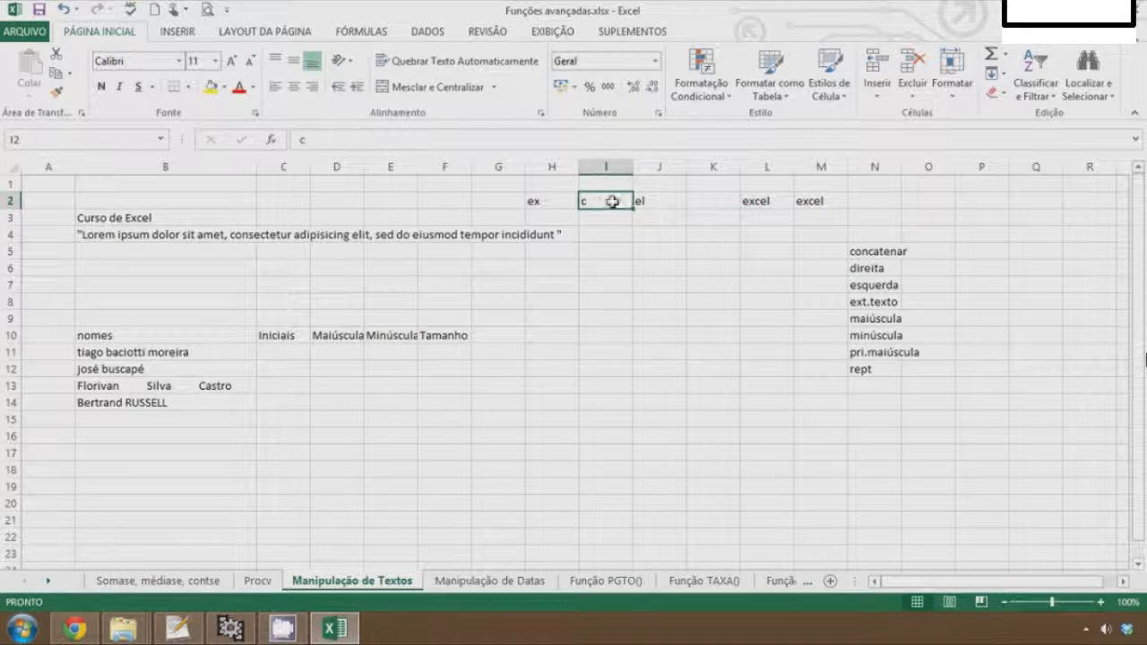
pyautogui.click(636, 203)
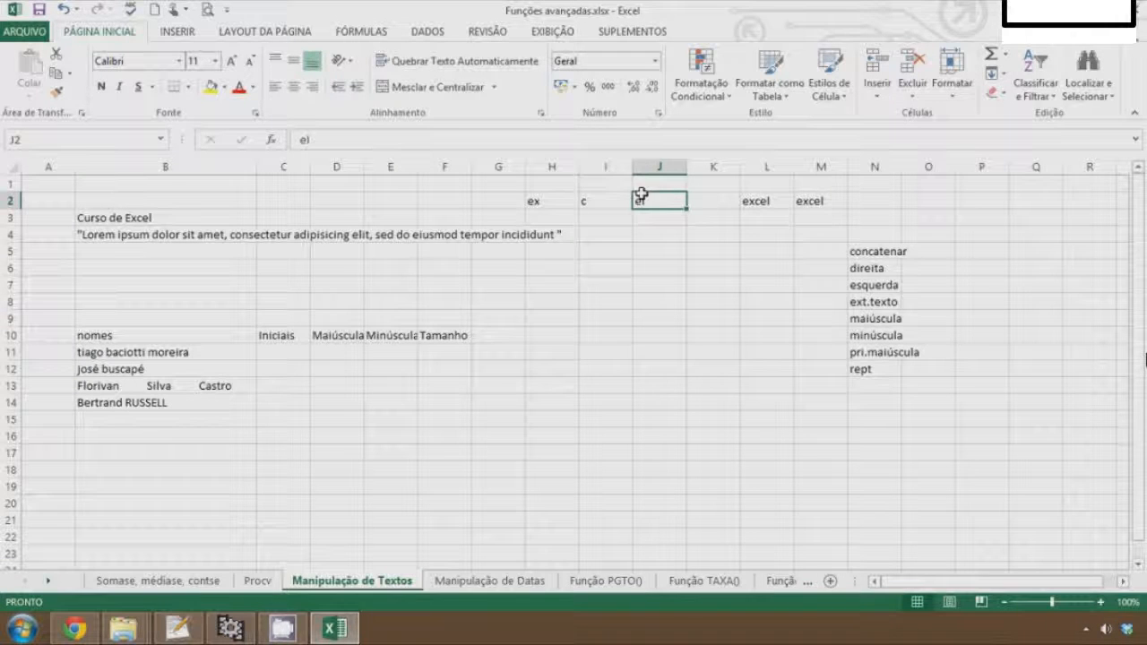
pyautogui.click(372, 285)
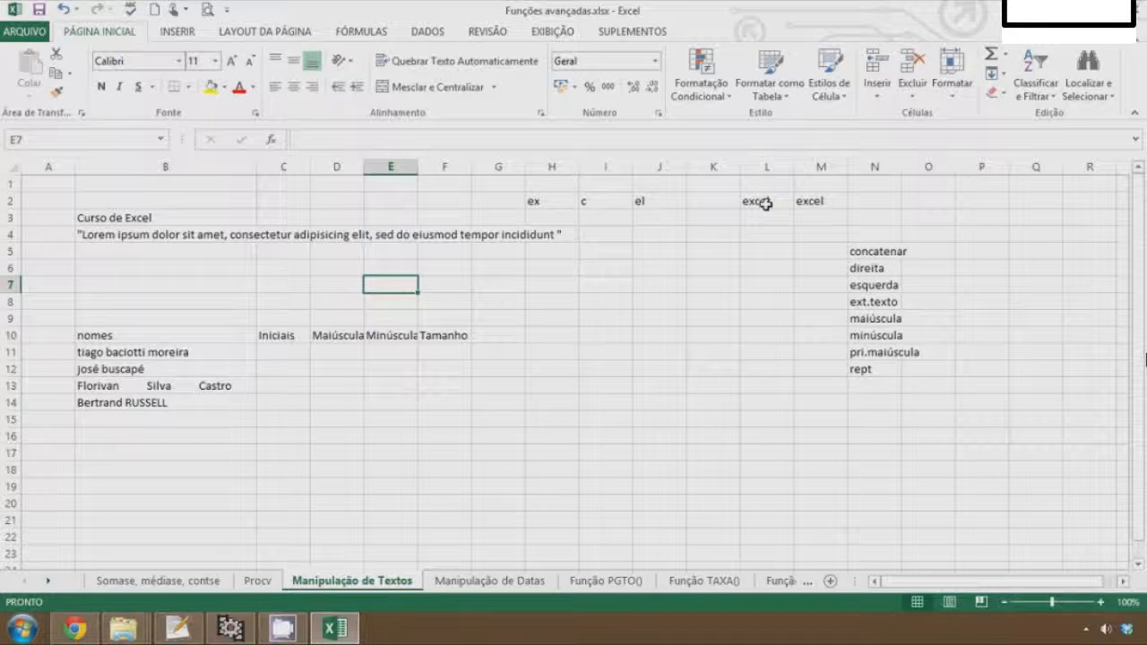
pyautogui.click(762, 201)
pyautogui.hotkey('shift', 'Right')
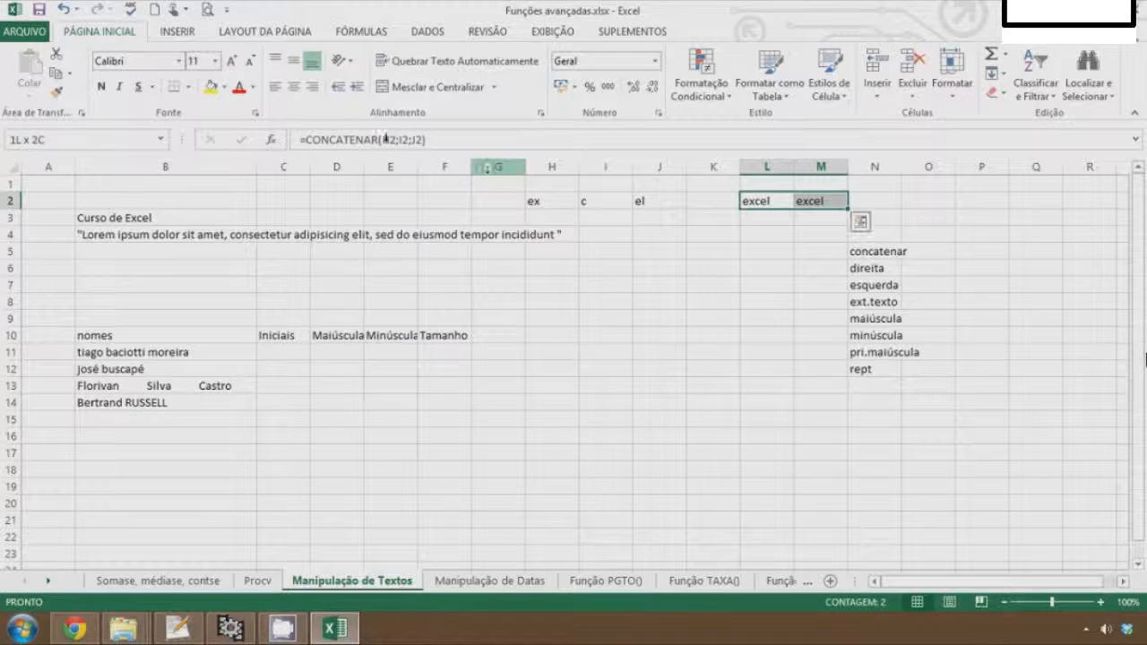
pyautogui.click(211, 88)
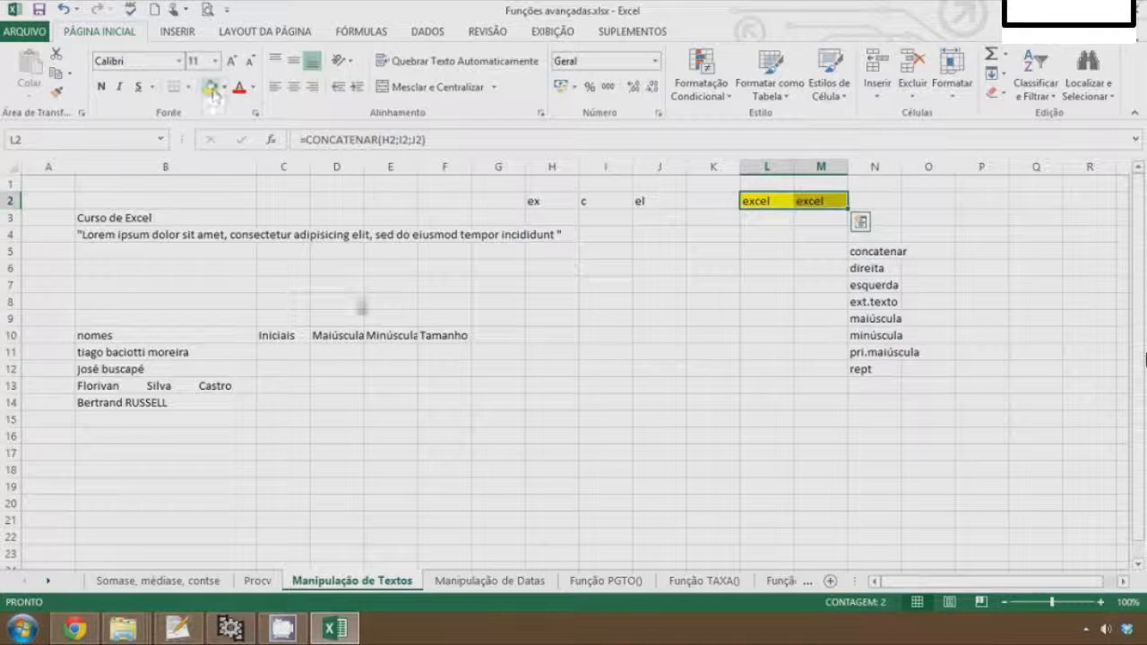
# Fill I15 yellow and enter =DIREITA(B3;1) in it
pyautogui.click(585, 420)
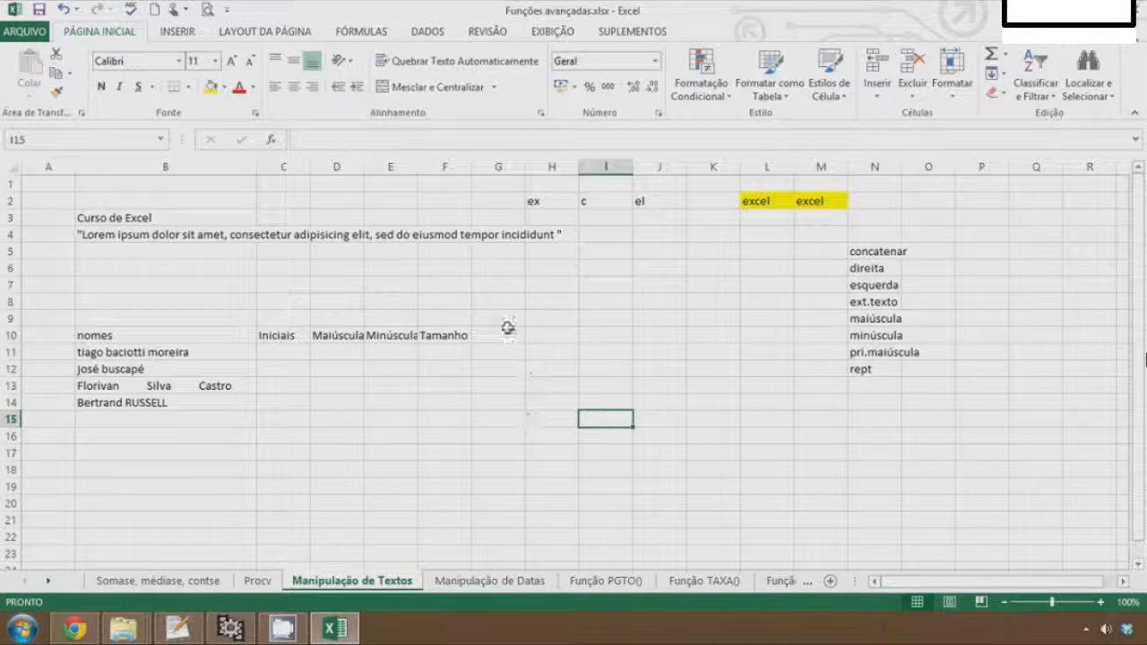
pyautogui.click(215, 88)
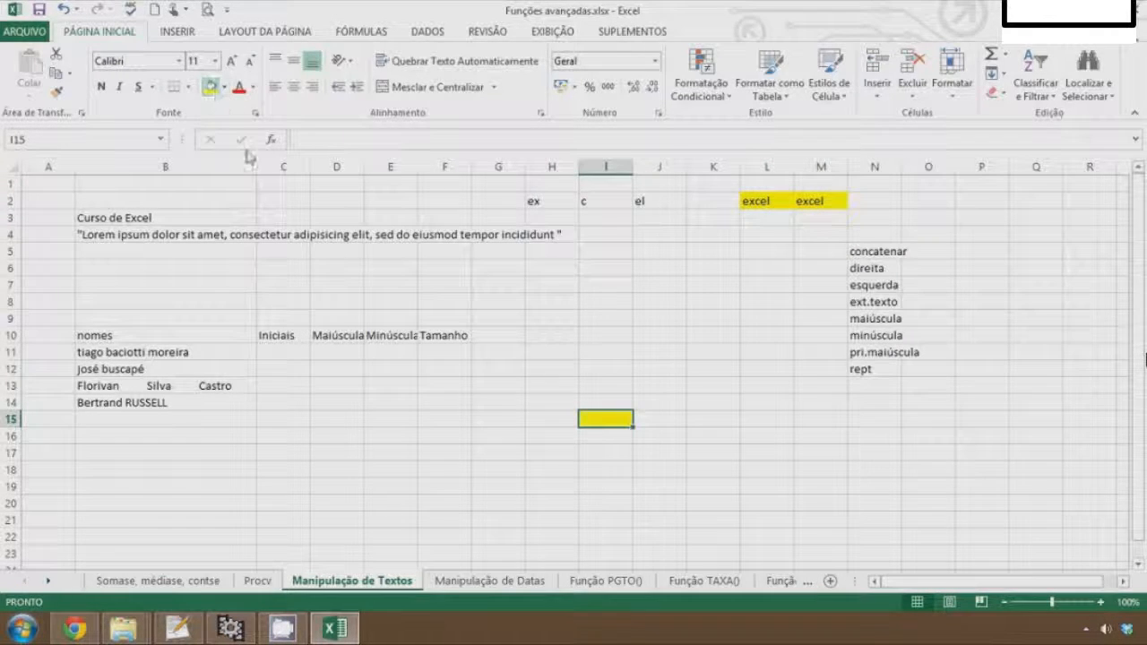
pyautogui.write('=')
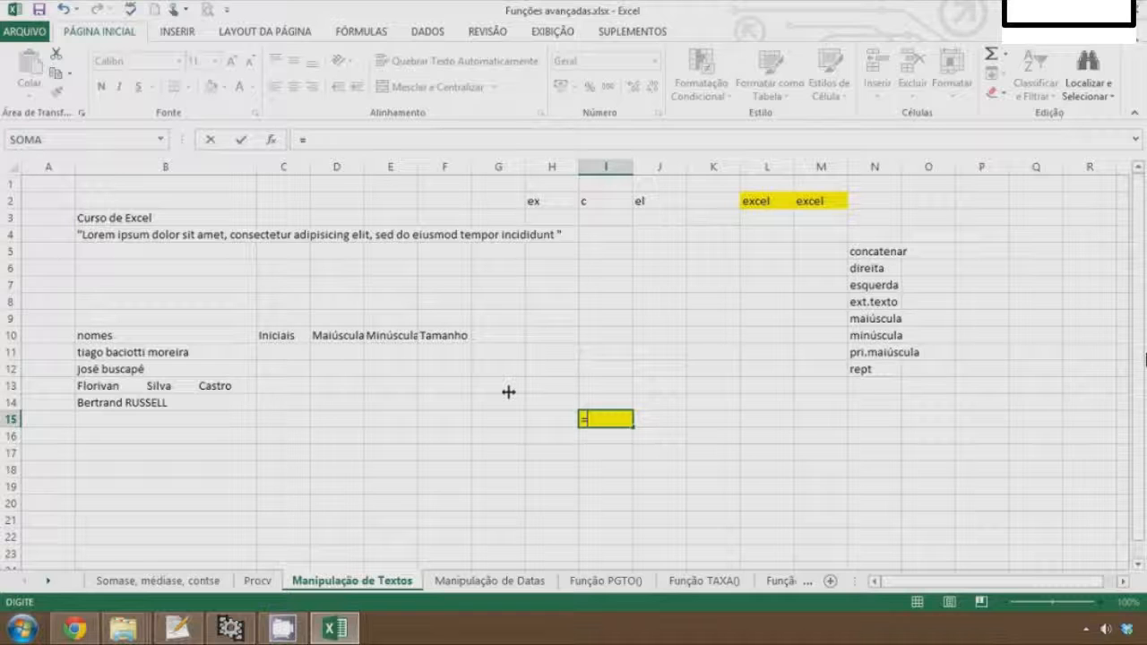
pyautogui.write('dire')
pyautogui.press('Tab')
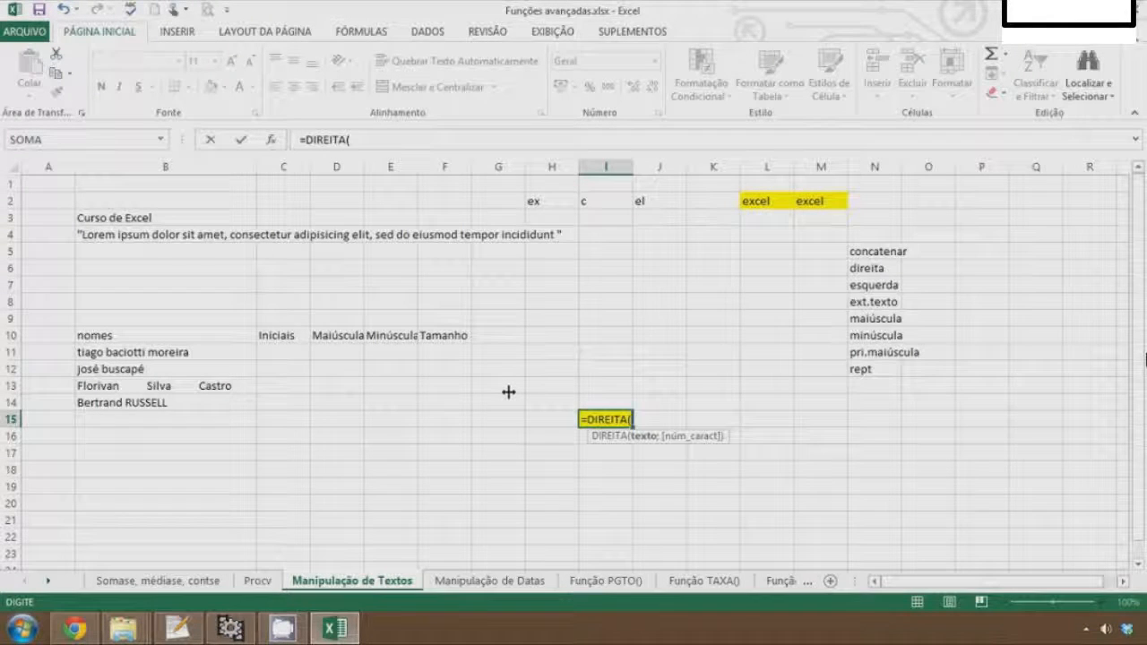
pyautogui.click(139, 219)
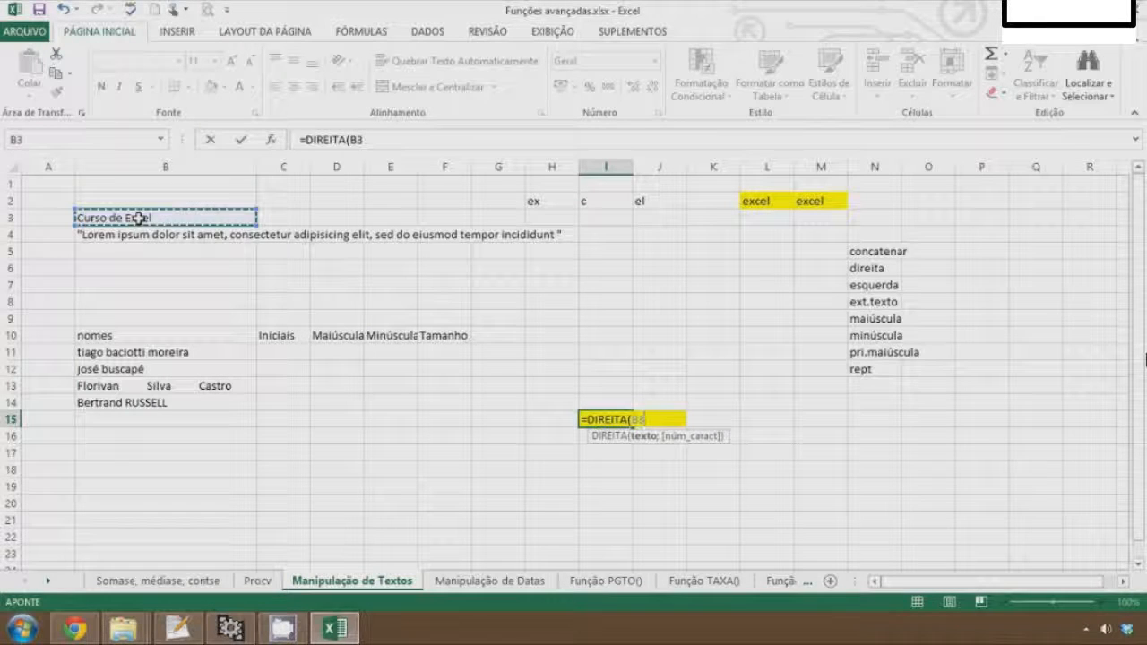
pyautogui.write(';')
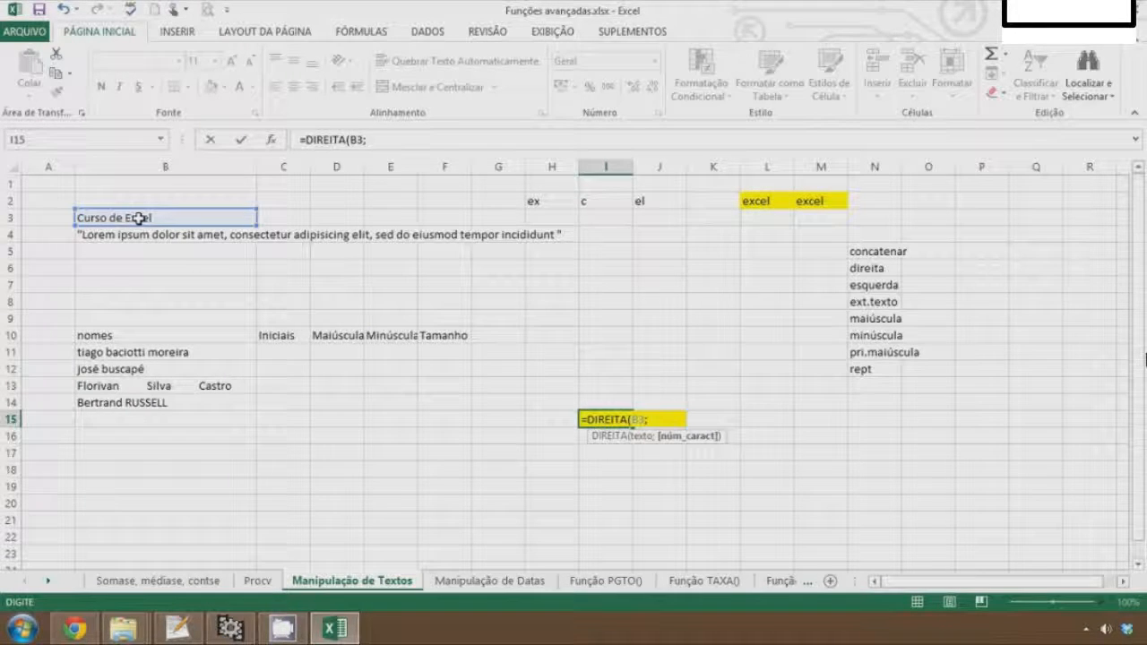
pyautogui.write('1)')
pyautogui.hotkey('ctrl', 'Return')
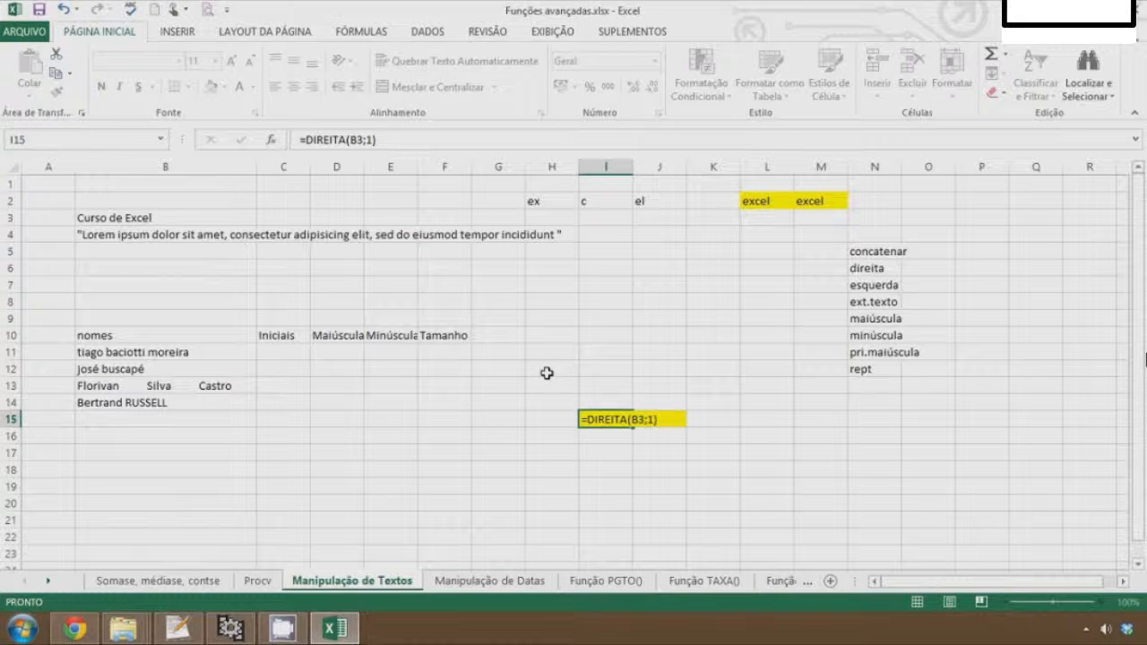
pyautogui.press('Return')
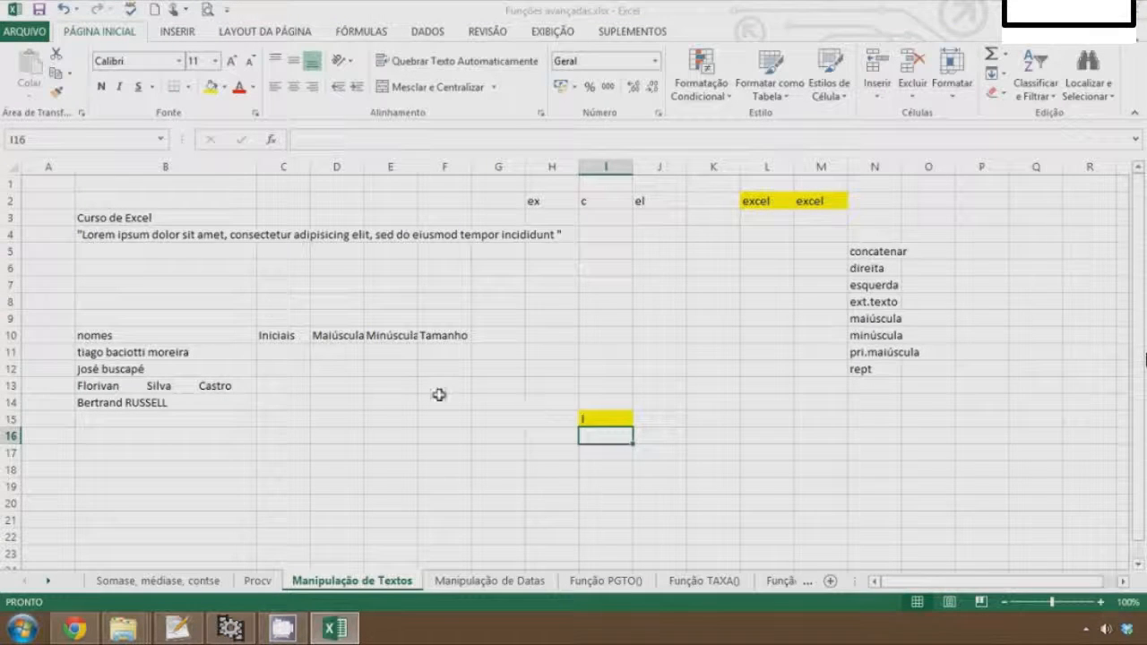
# Change the character count in I15's formula so it reads =DIREITA(B3;5)
pyautogui.click(154, 218)
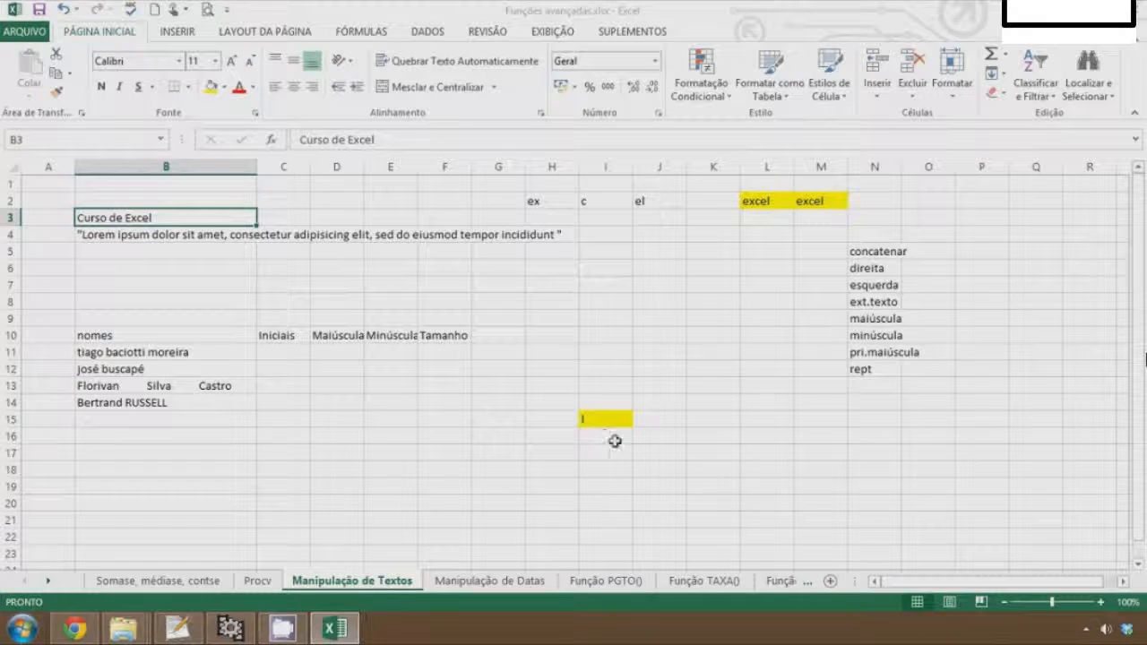
pyautogui.click(605, 419)
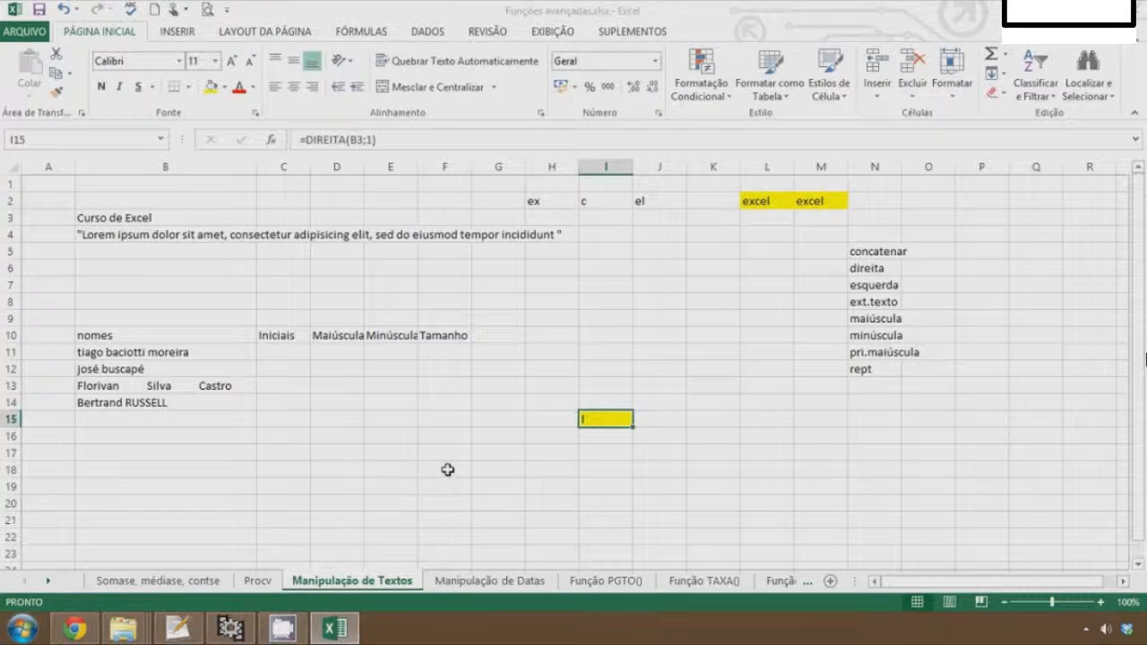
pyautogui.press('F2')
pyautogui.press('Left')
pyautogui.press('Left')
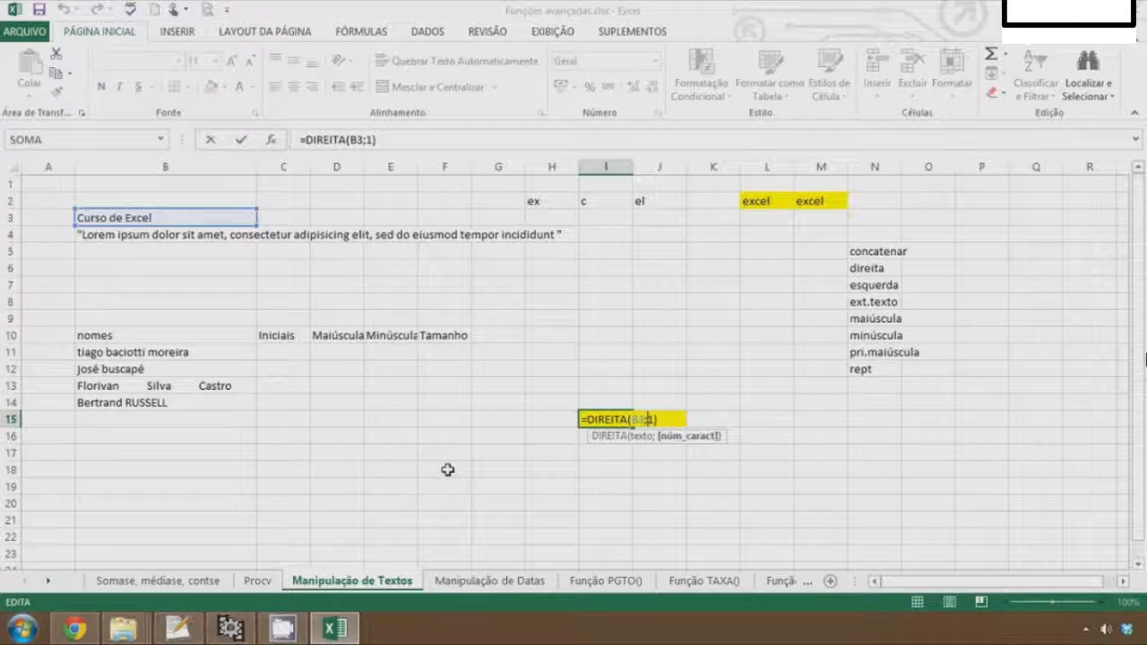
pyautogui.press('Delete')
pyautogui.write('5')
pyautogui.press('Return')
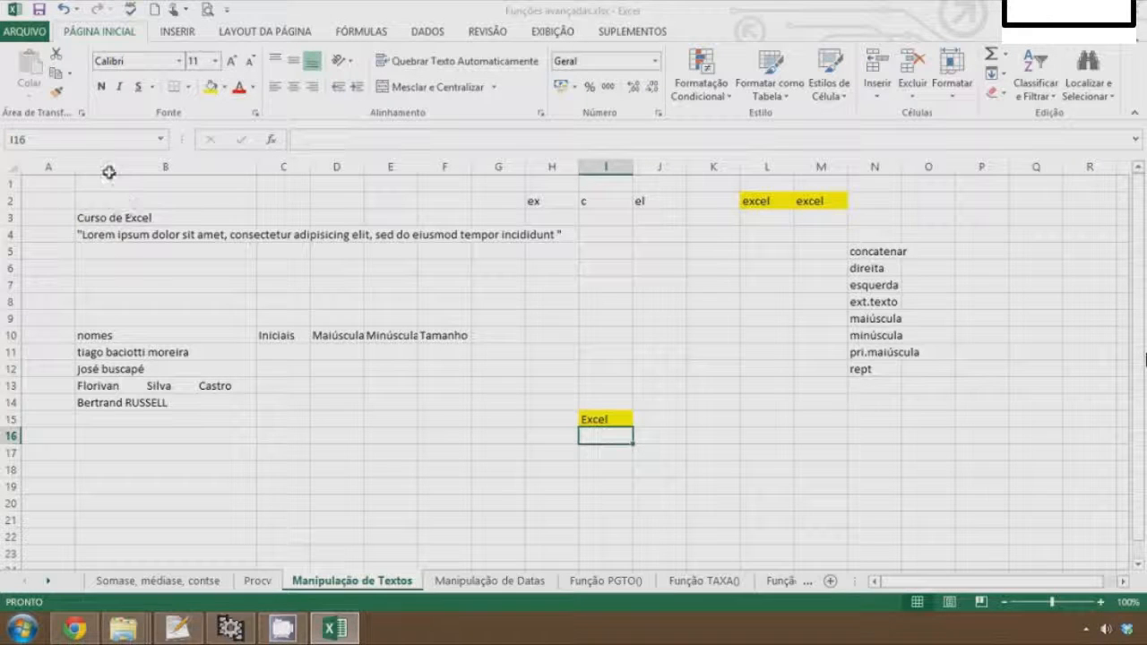
# Enter =ESQUERDA(B3;5) in I16 and reopen it to review the formula
pyautogui.write('=')
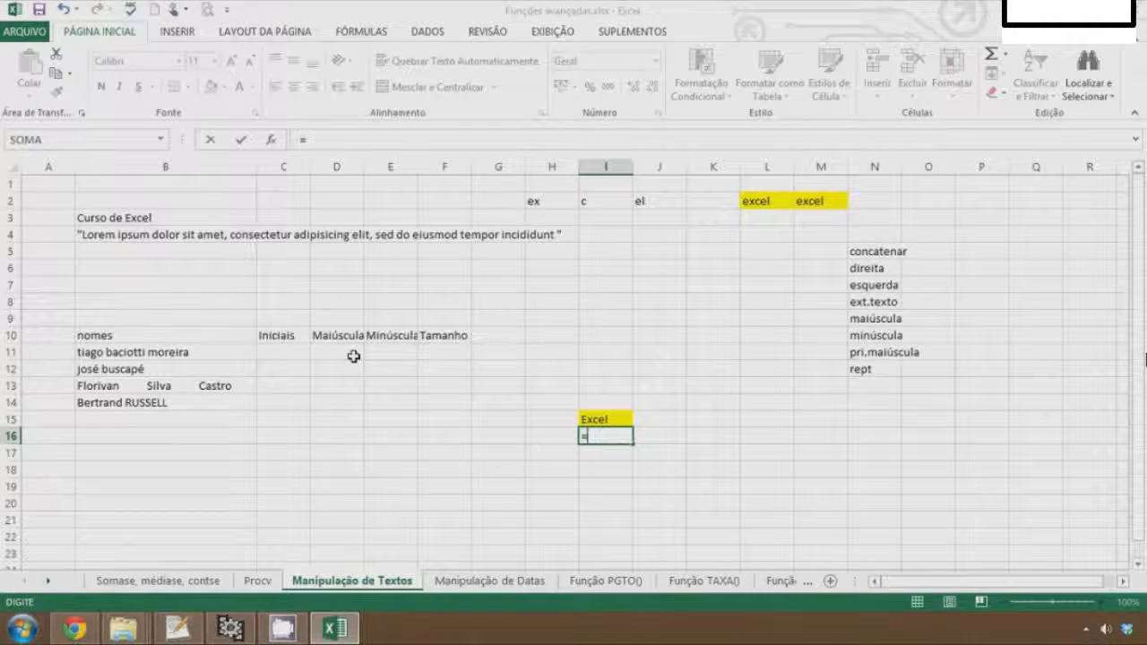
pyautogui.write('esq')
pyautogui.press('Tab')
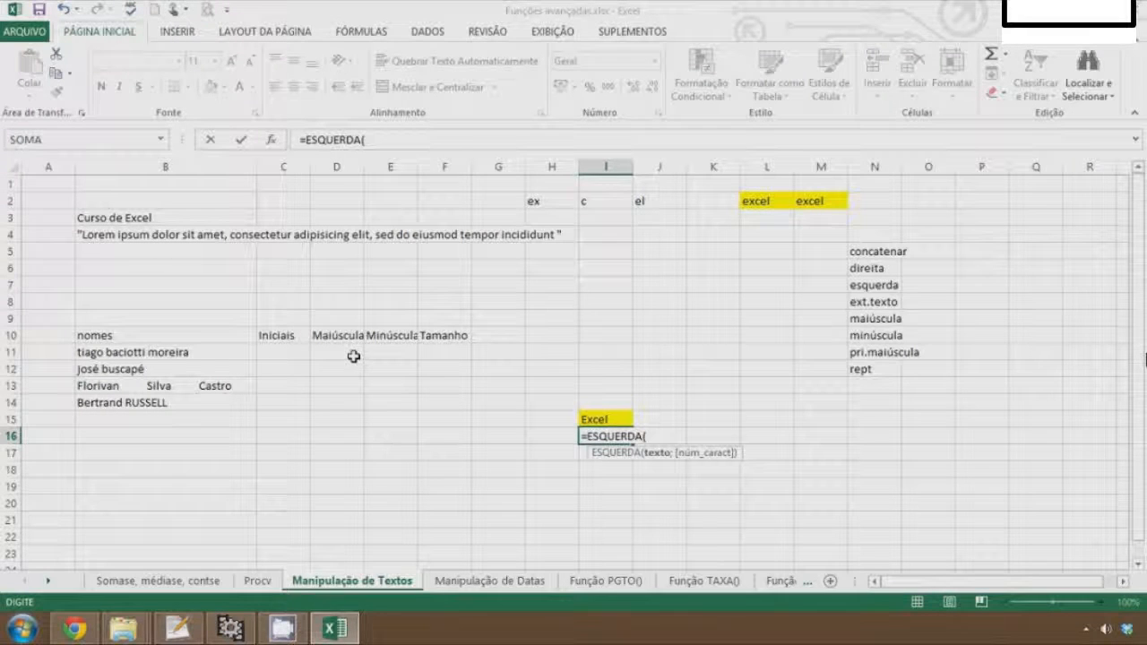
pyautogui.click(107, 217)
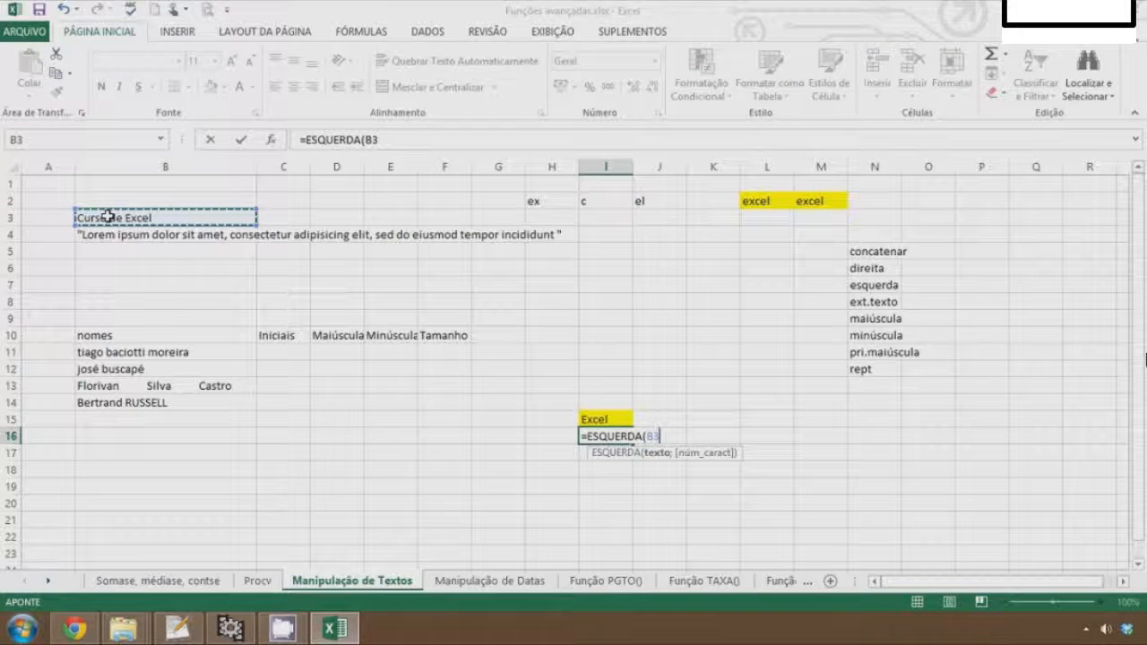
pyautogui.write(';')
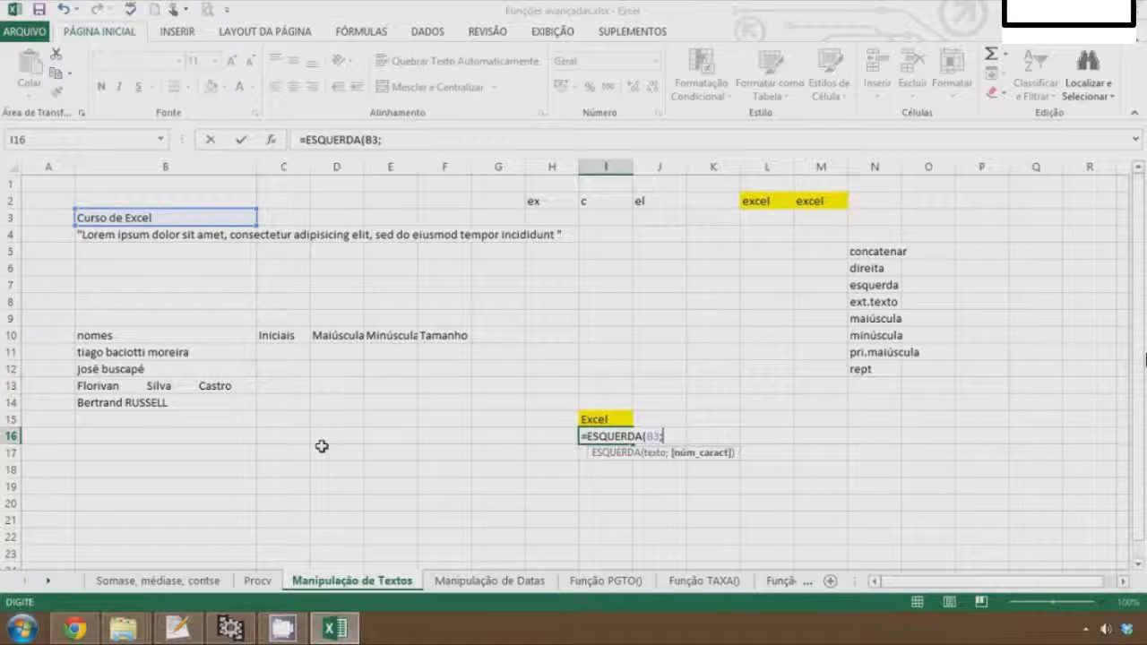
pyautogui.write('5)')
pyautogui.press('Return')
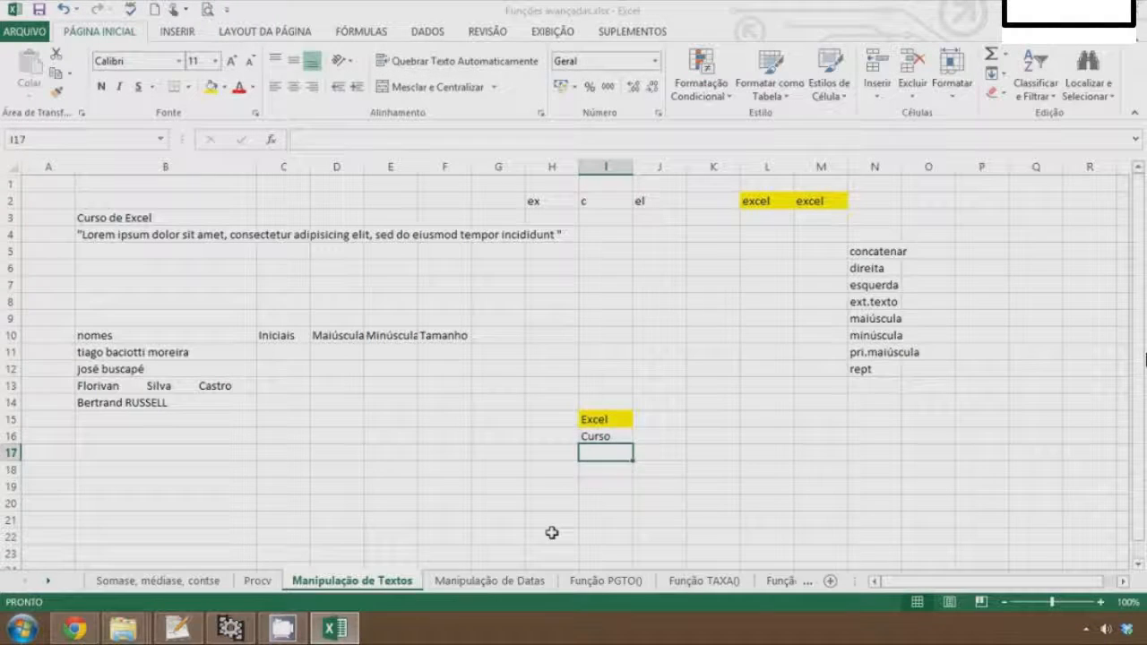
pyautogui.press('Up')
pyautogui.press('F2')
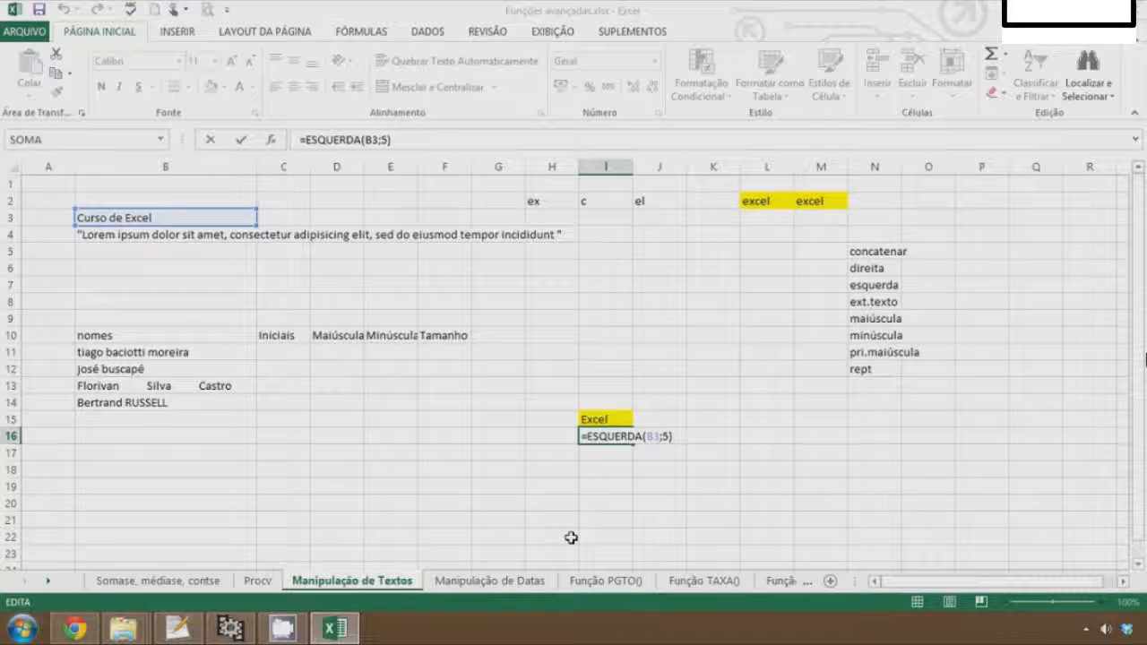
pyautogui.hotkey('ctrl', 'Return')
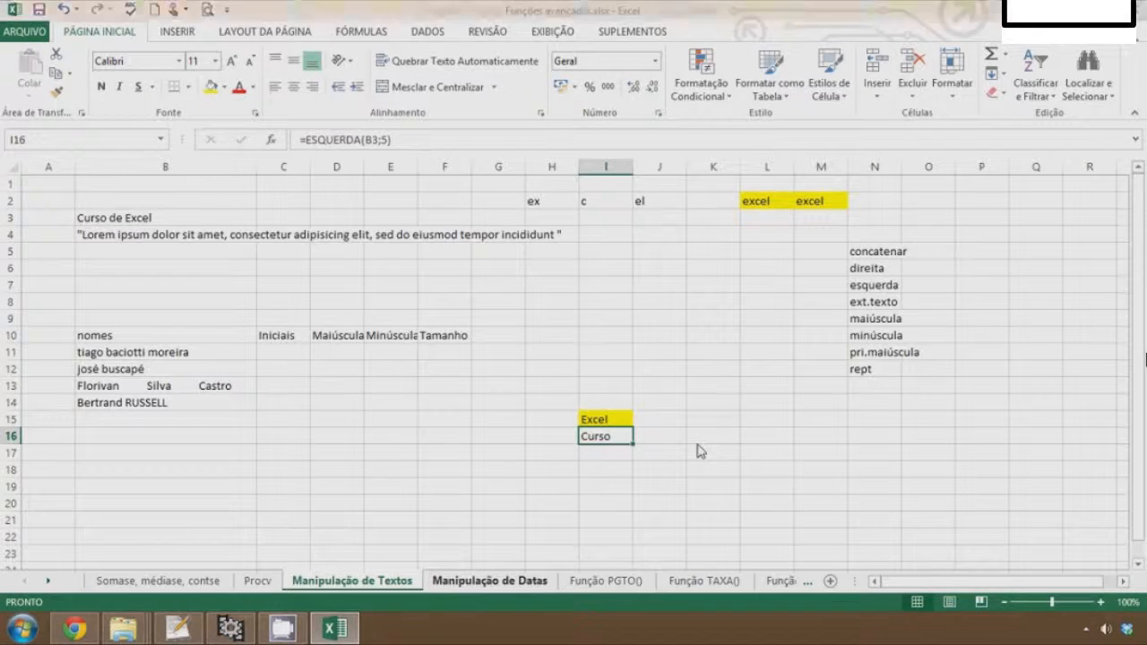
# Wrap the I15 formula in ESQUERDA so it becomes =ESQUERDA(DIREITA(B3;5);2)
pyautogui.press('Up')
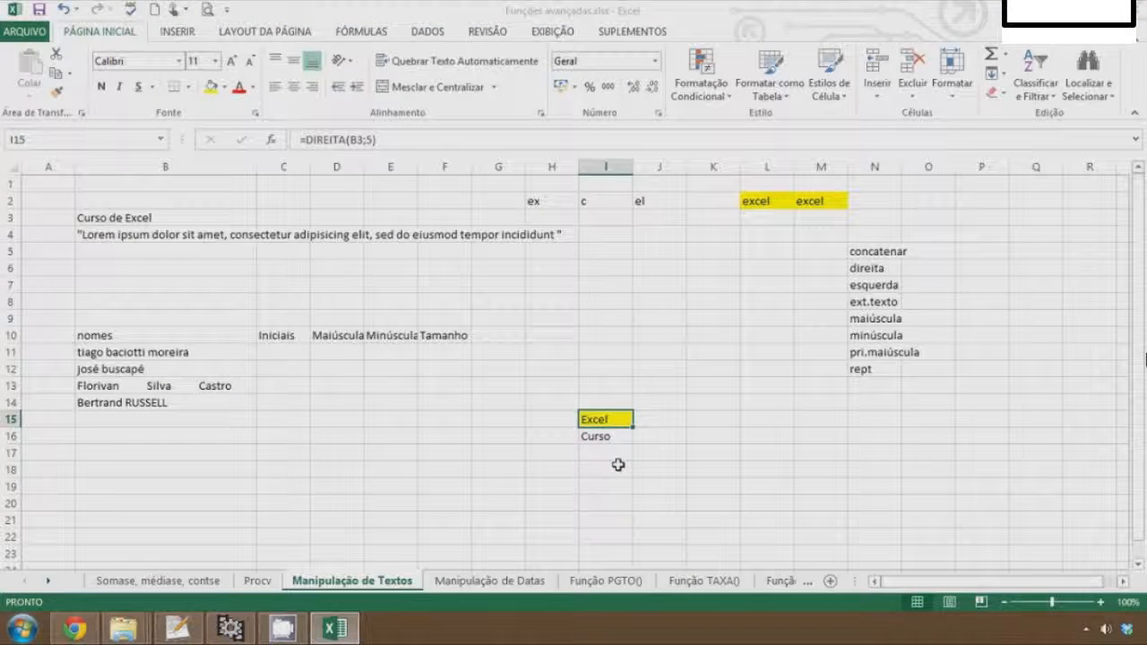
pyautogui.press('F2')
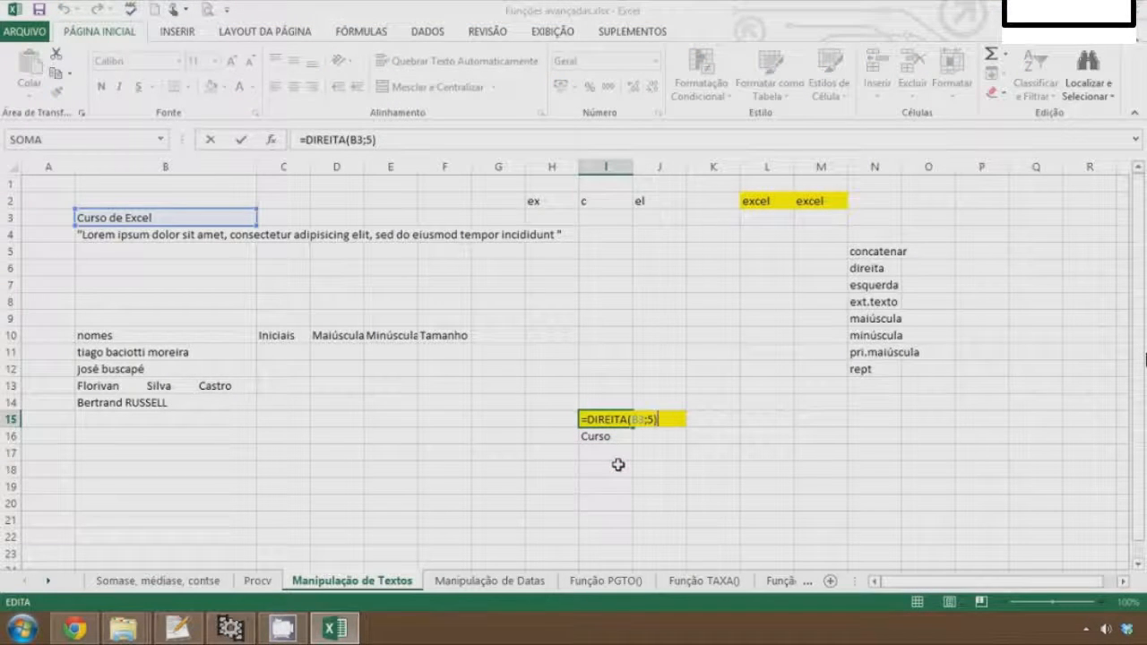
pyautogui.press('Left')
pyautogui.press('Left')
pyautogui.press('Left')
pyautogui.press('Left')
pyautogui.press('Left')
pyautogui.press('Left')
pyautogui.press('Left')
pyautogui.press('Left')
pyautogui.press('Left')
pyautogui.press('Left')
pyautogui.press('Left')
pyautogui.press('Left')
pyautogui.press('Left')
pyautogui.write('esquerda')
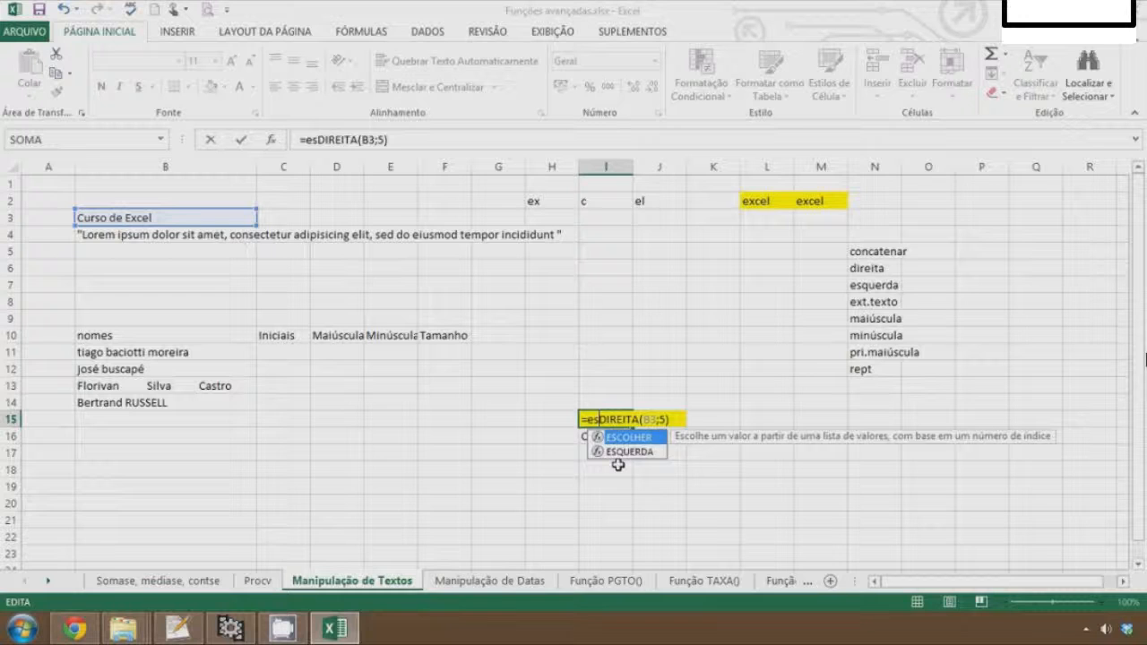
pyautogui.write('(')
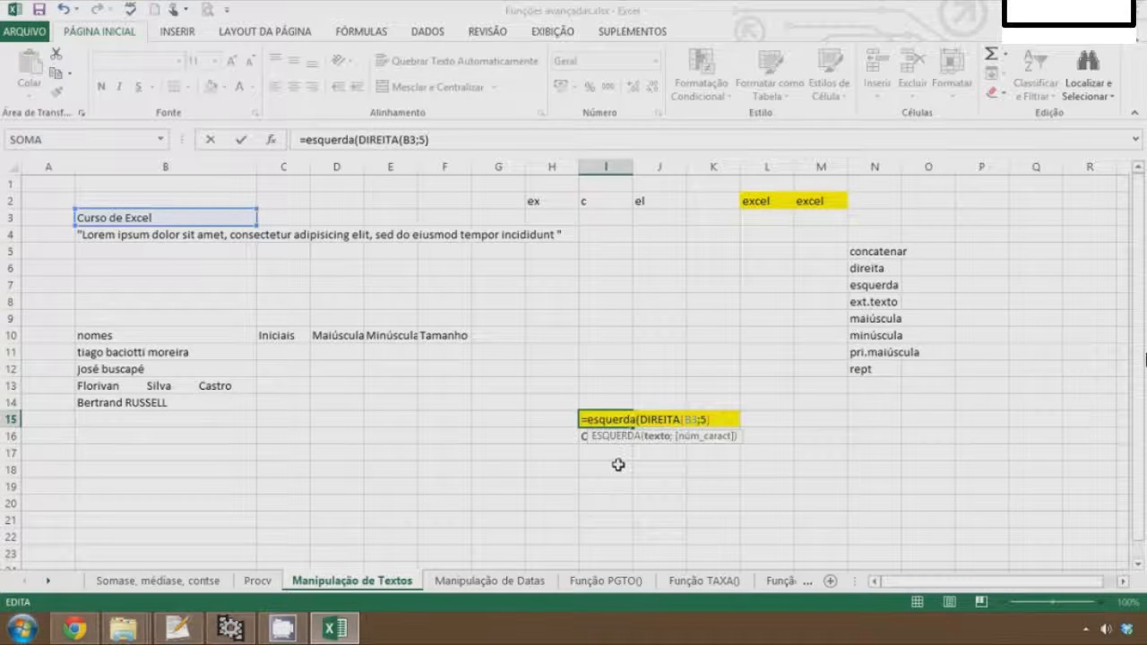
pyautogui.press('Right')
pyautogui.press('Right')
pyautogui.press('Right')
pyautogui.press('Right')
pyautogui.press('Right')
pyautogui.press('Right')
pyautogui.press('Right')
pyautogui.press('Right')
pyautogui.press('Right')
pyautogui.press('Right')
pyautogui.press('Right')
pyautogui.press('Right')
pyautogui.press('Right')
pyautogui.write(';1')
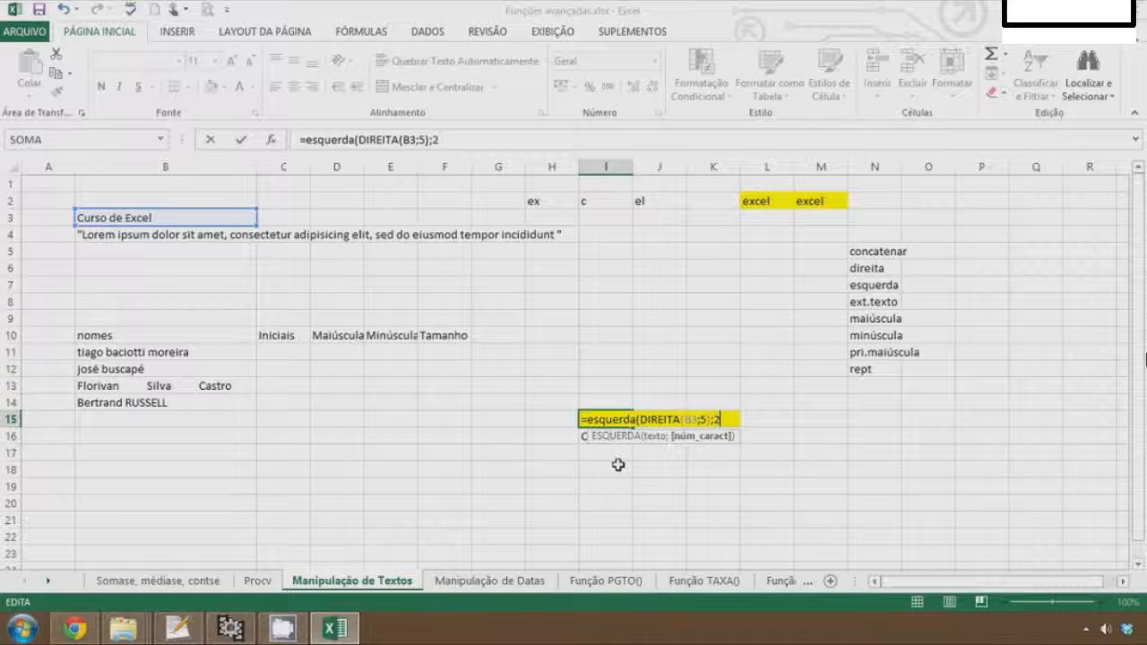
pyautogui.press('Return')
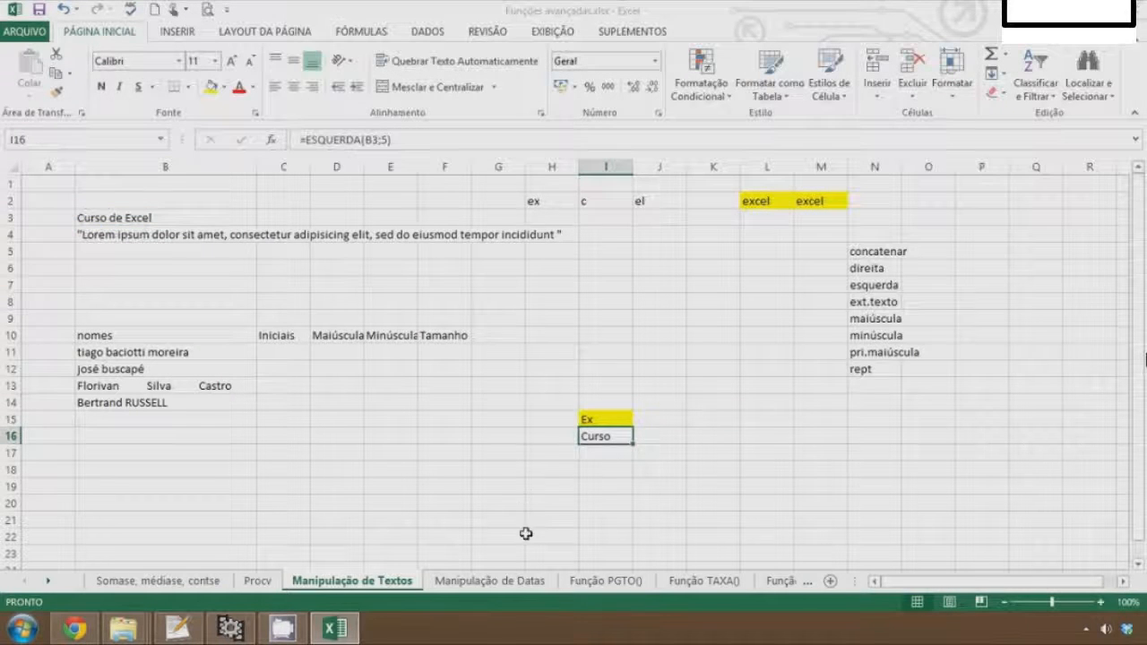
# Enter =EXT.TEXTO(B3;5;3) in I18 to extract characters from the middle of B3
pyautogui.click(606, 418)
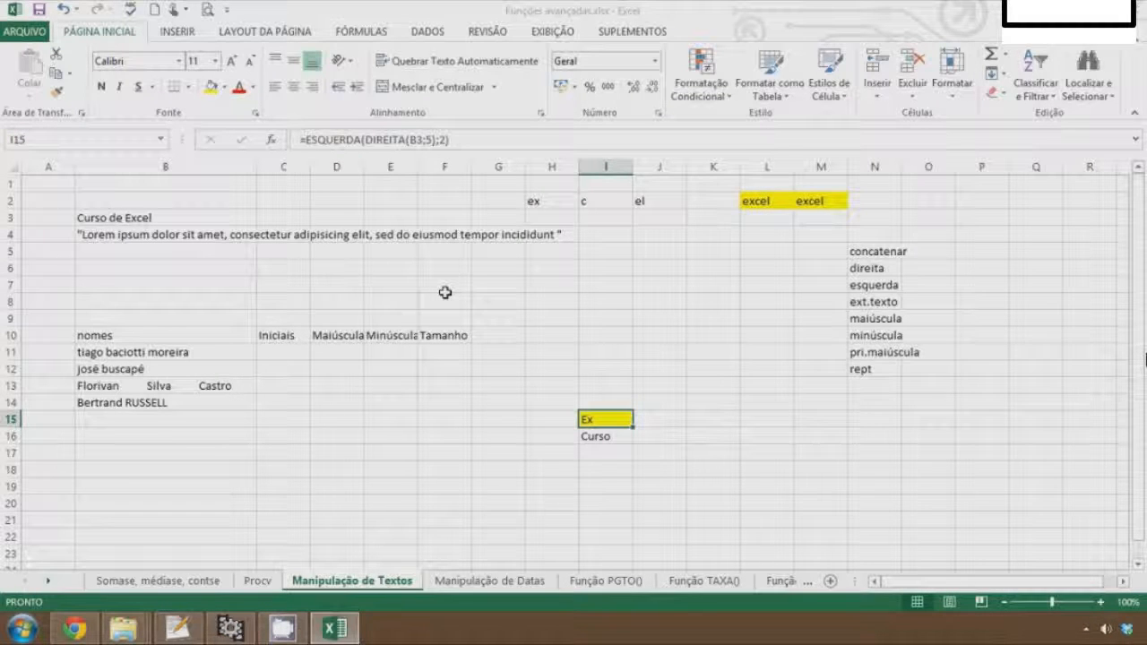
pyautogui.click(608, 468)
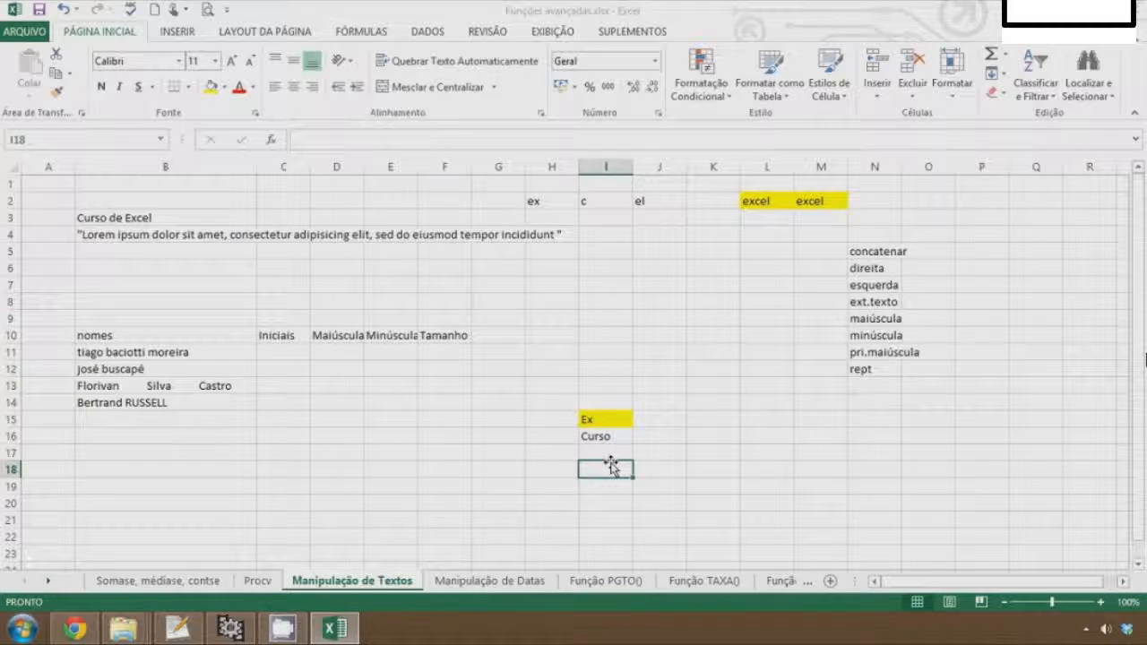
pyautogui.click(712, 404)
pyautogui.click(617, 384)
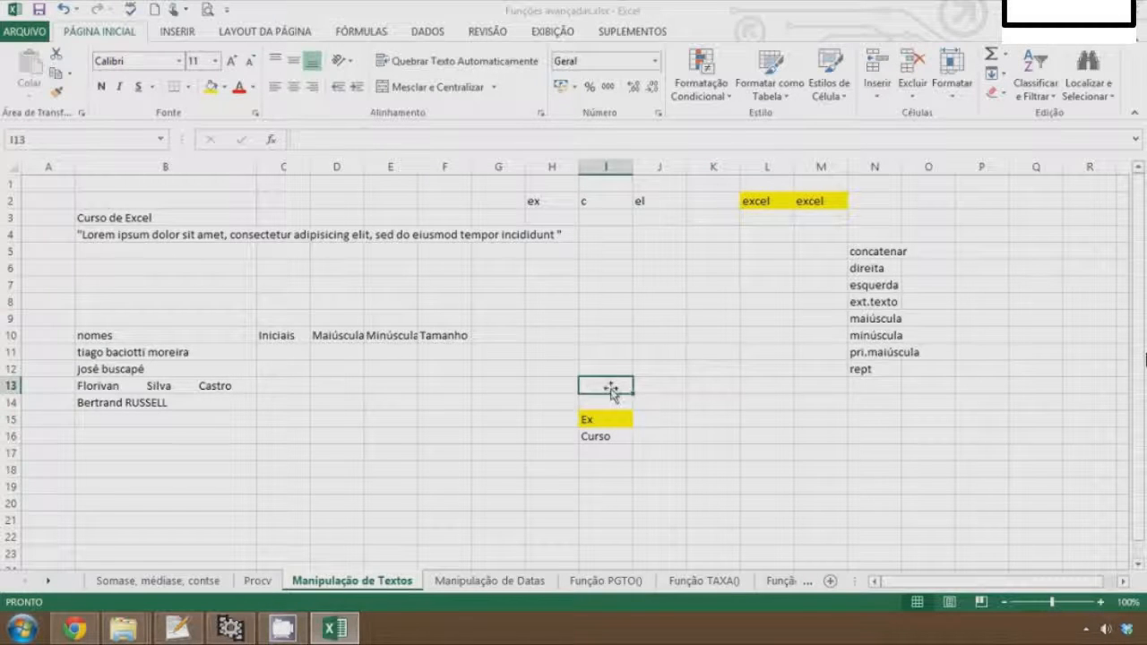
pyautogui.click(597, 466)
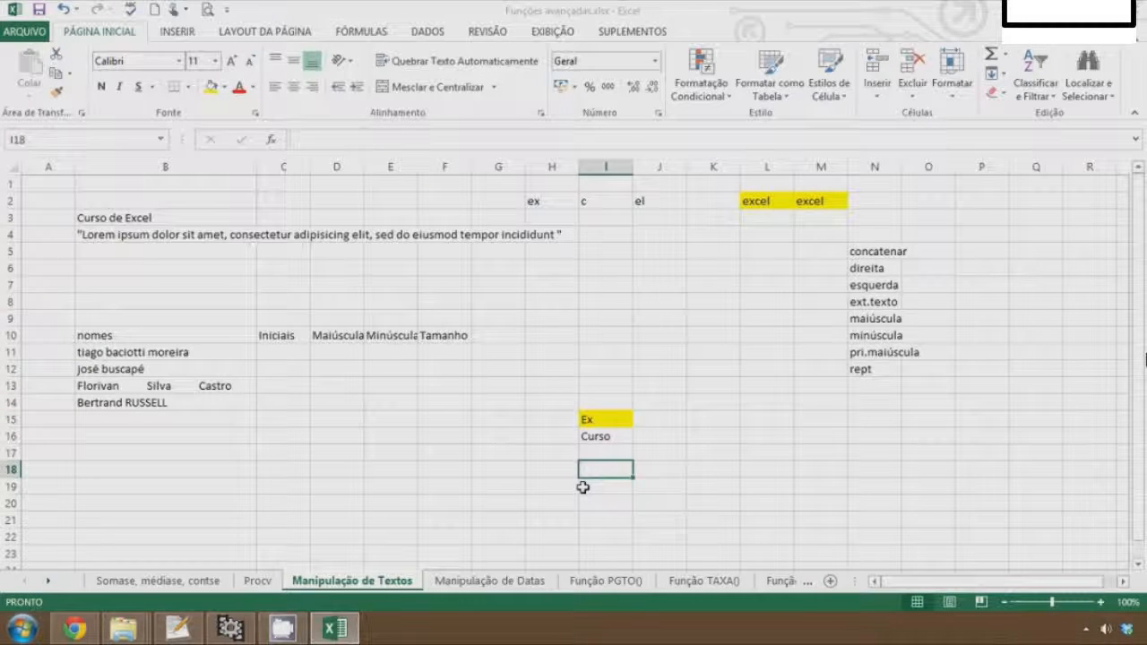
pyautogui.write('=')
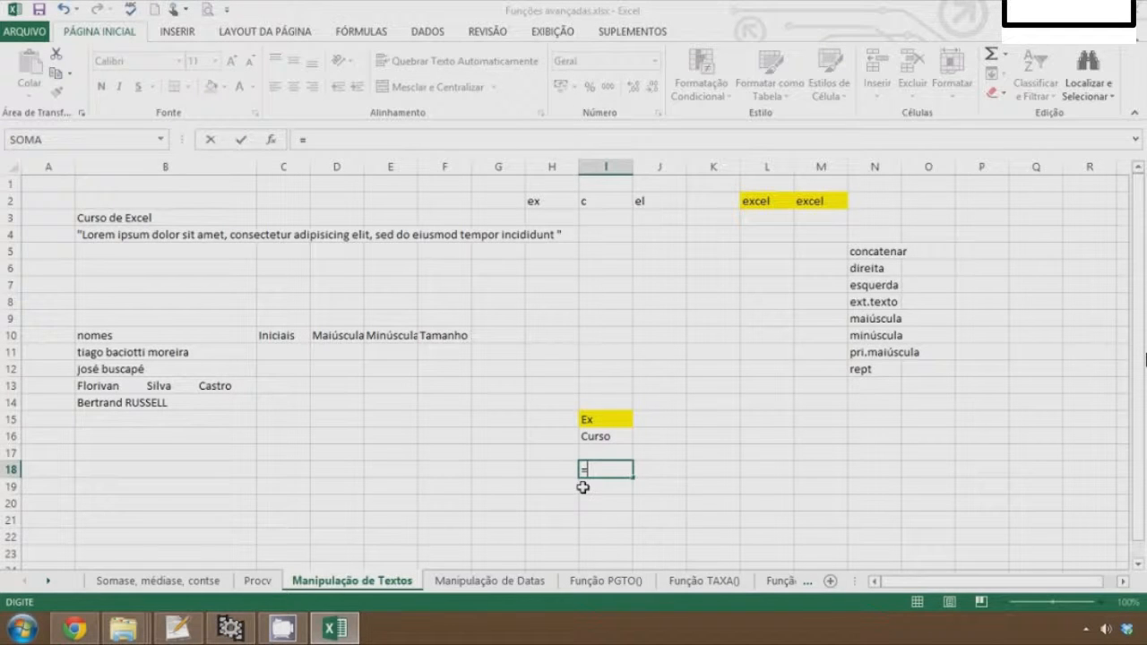
pyautogui.write('ext')
pyautogui.doubleClick(584, 486)
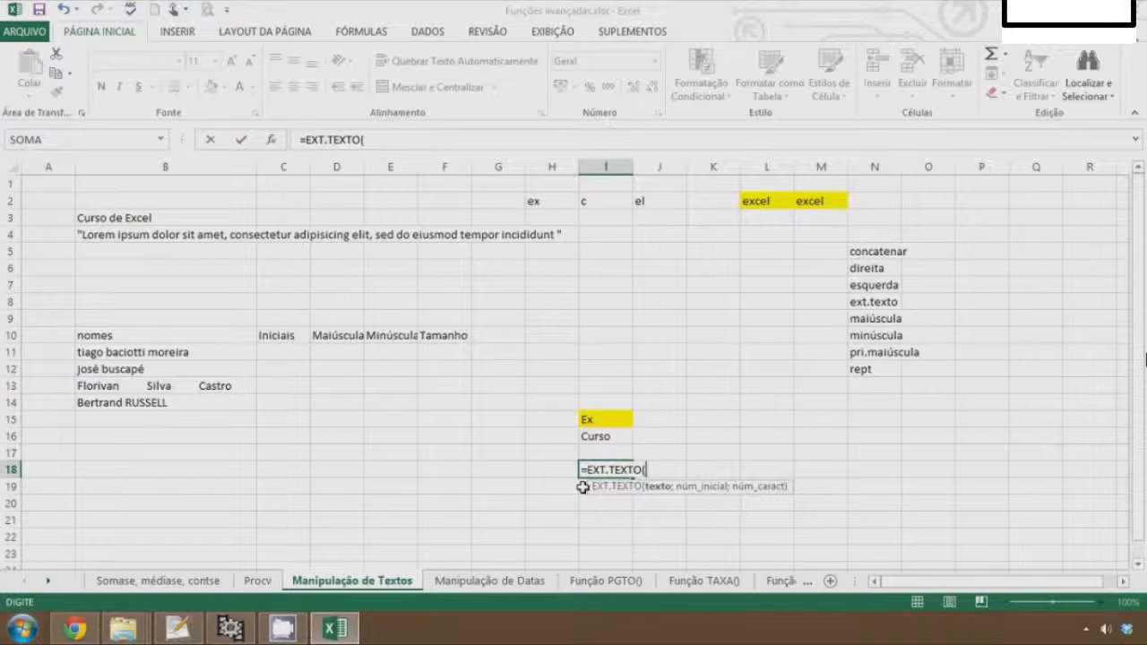
pyautogui.click(120, 235)
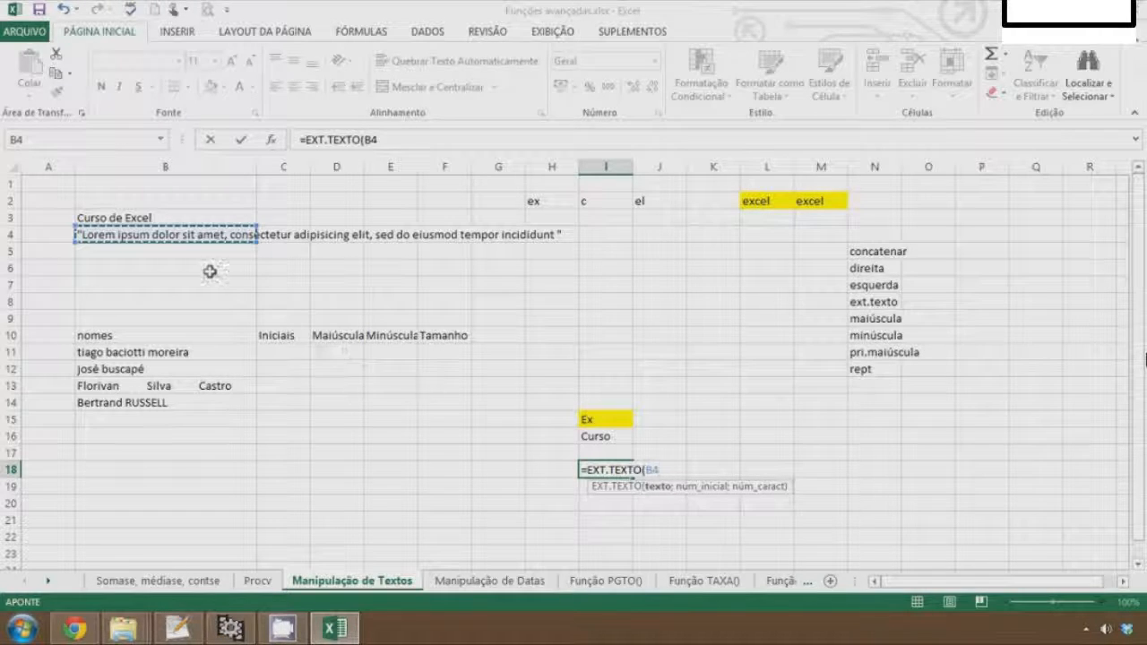
pyautogui.click(119, 218)
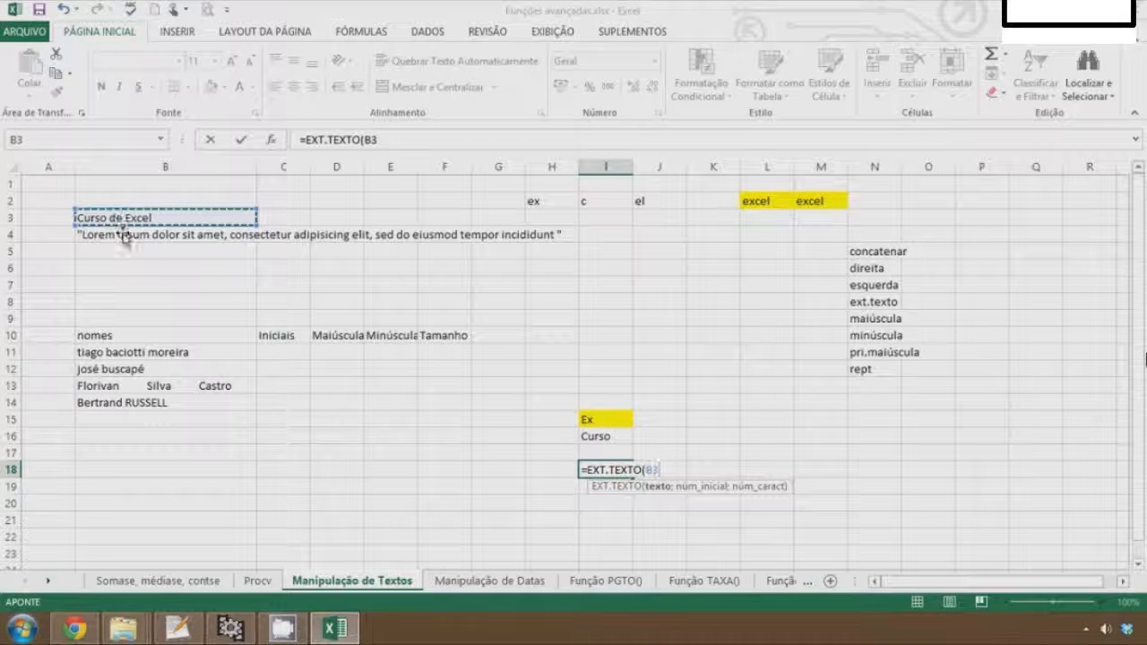
pyautogui.write(';')
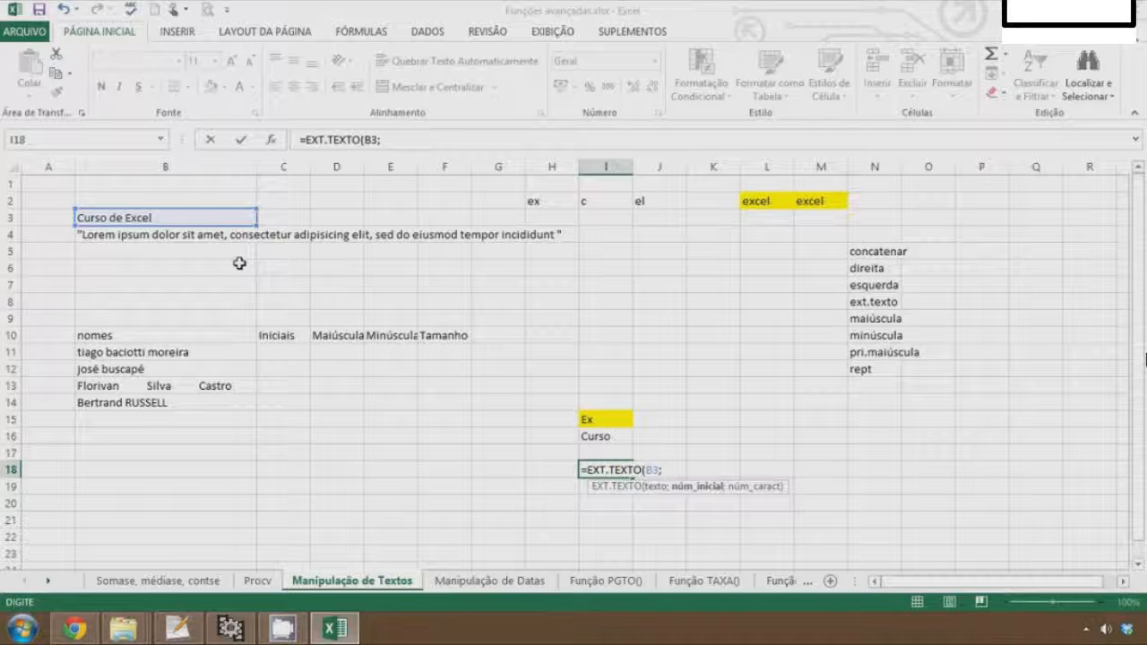
pyautogui.write('5;')
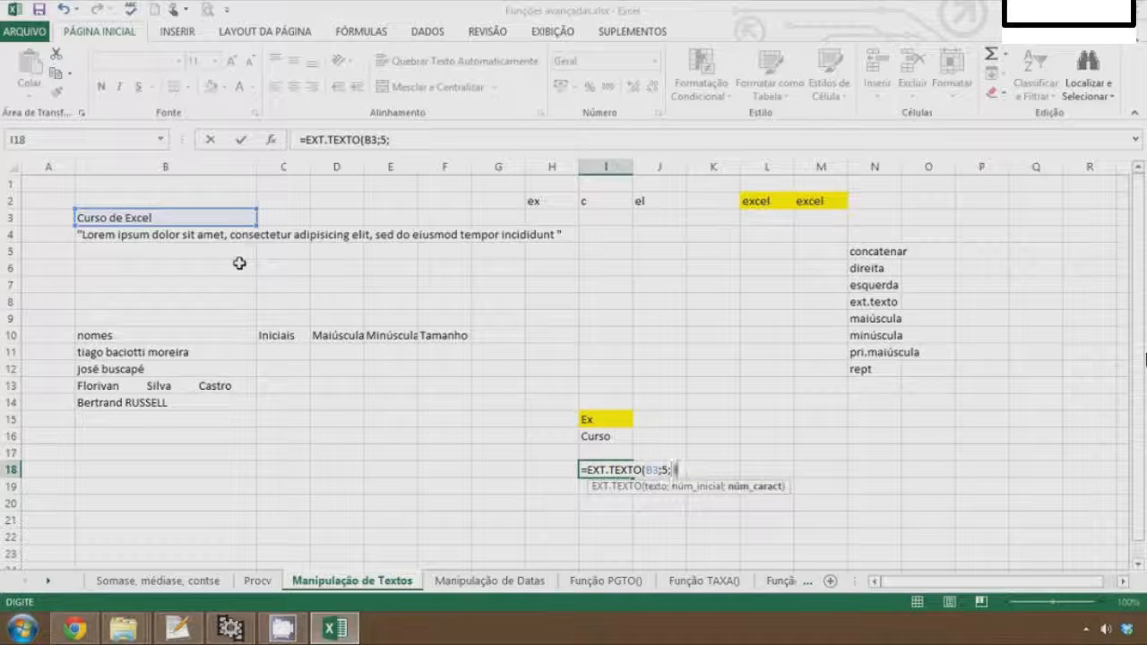
pyautogui.write(')')
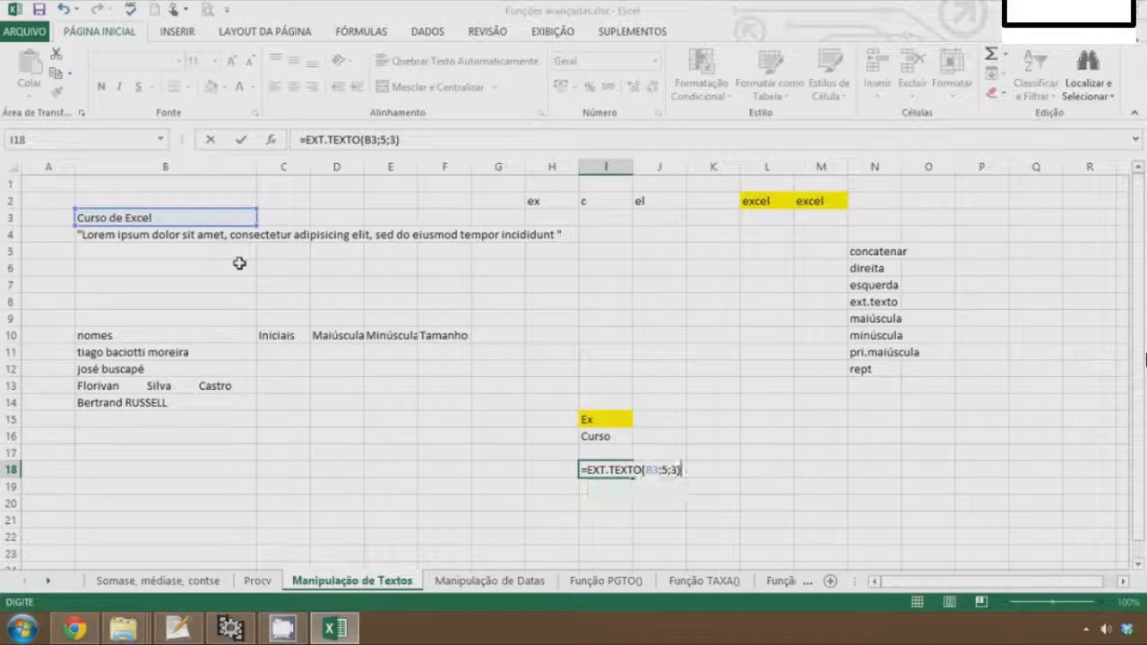
pyautogui.press('Return')
pyautogui.press('Up')
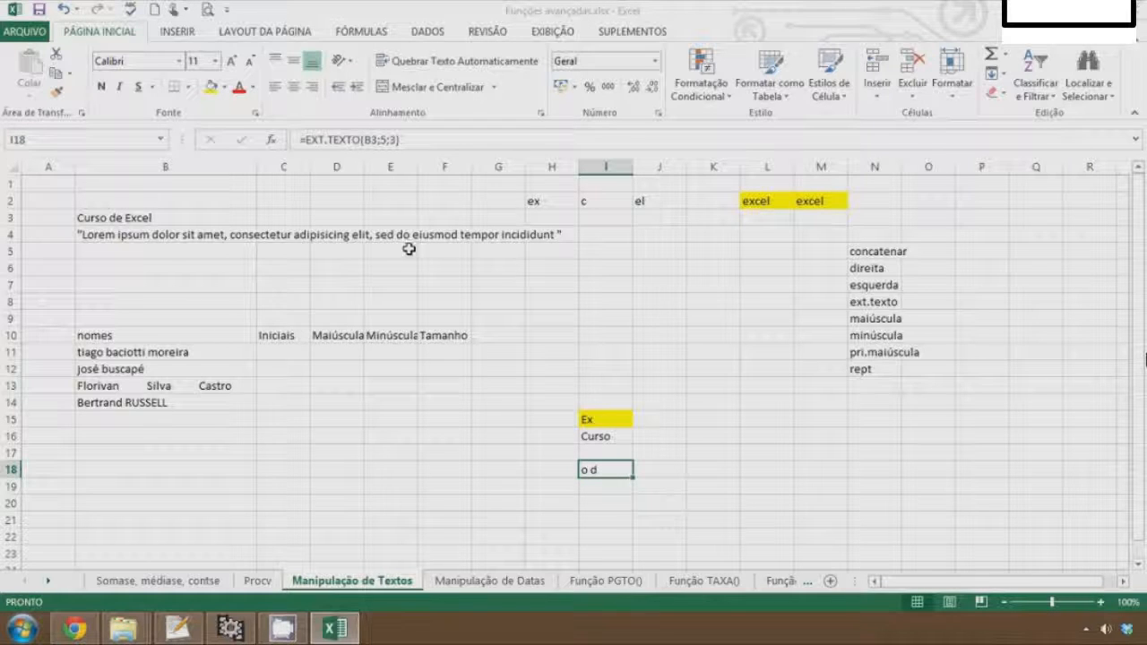
pyautogui.click(711, 468)
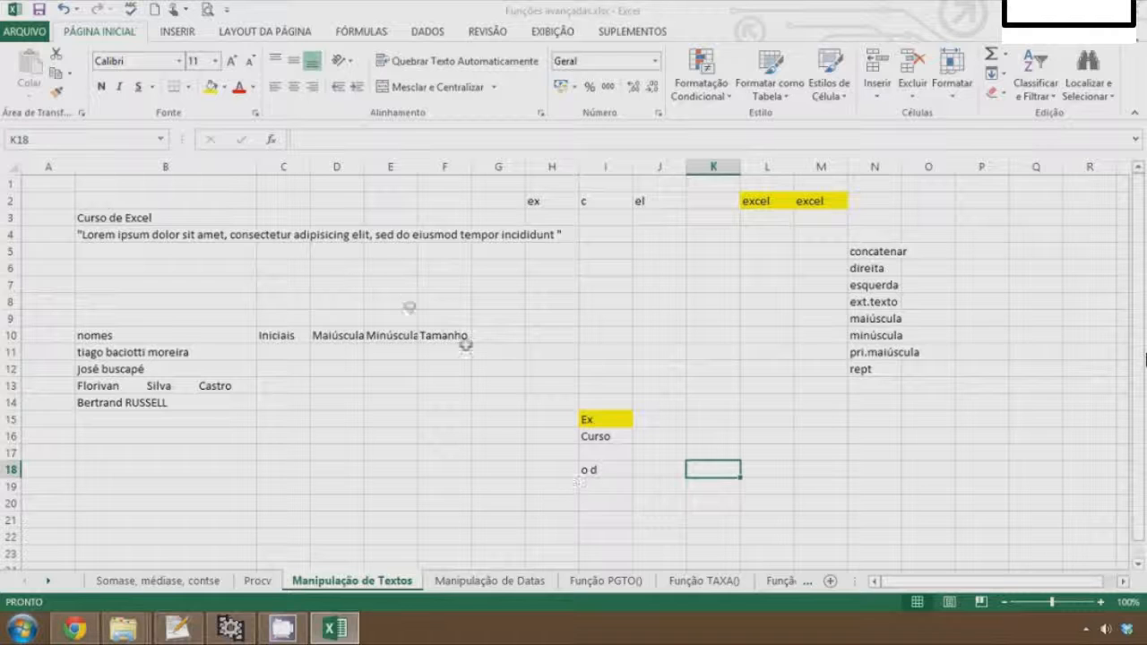
pyautogui.click(871, 336)
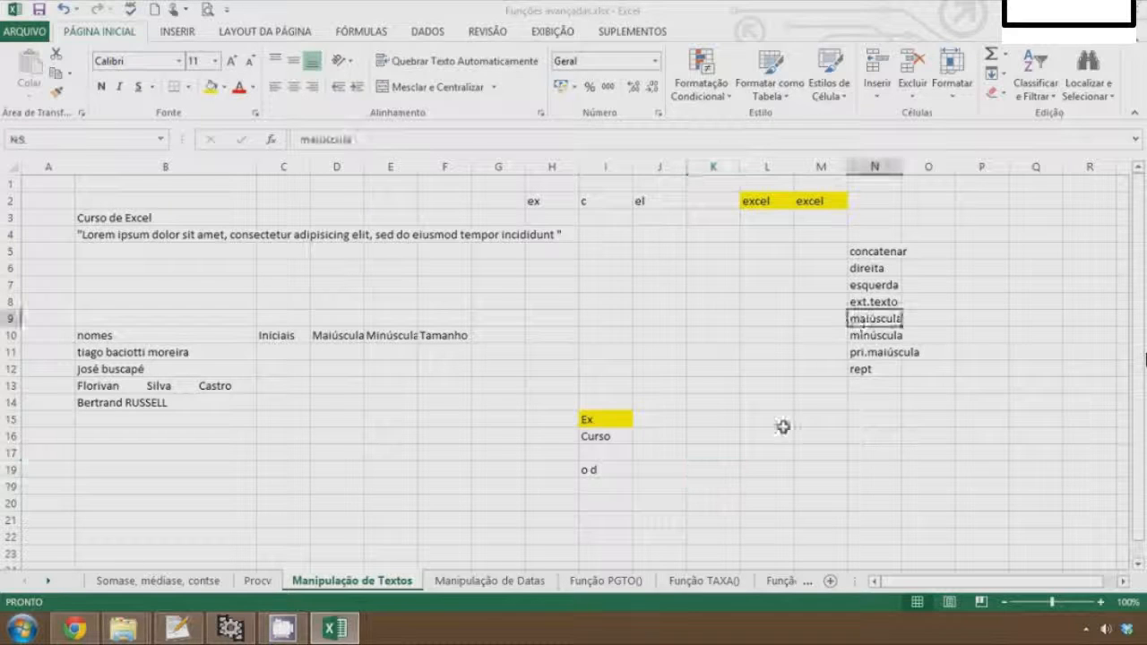
pyautogui.click(731, 436)
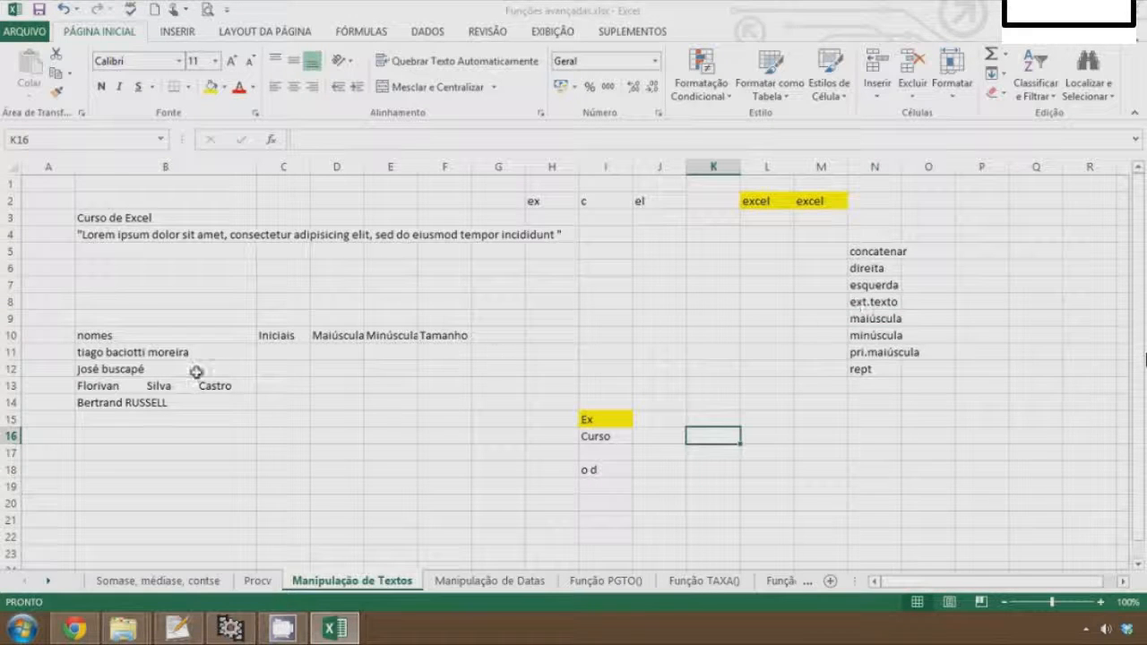
# Enter =PRI.MAIÚSCULA(B11) in C11 under Iniciais and fill it down to C14
pyautogui.click(288, 352)
pyautogui.click(349, 353)
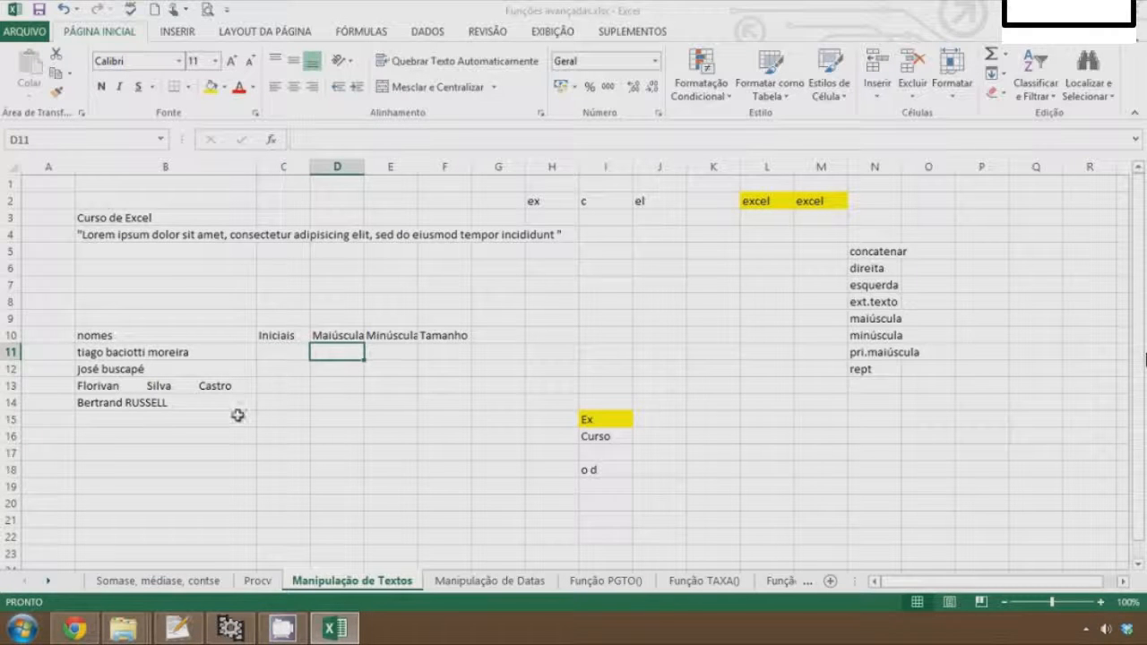
pyautogui.press('Left')
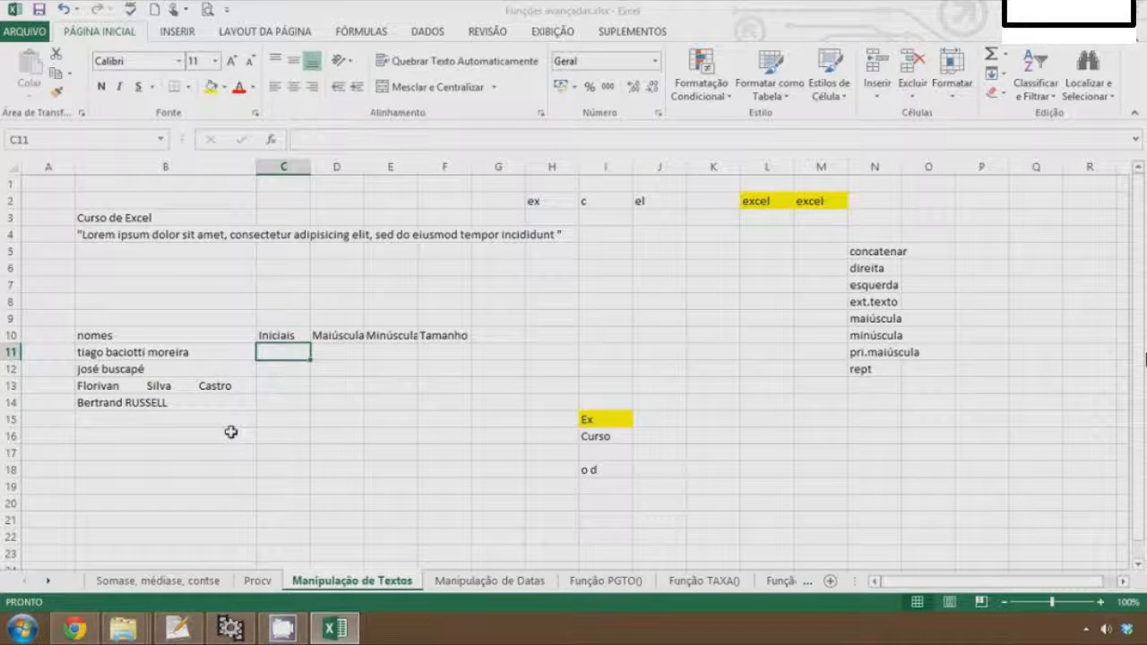
pyautogui.write('=')
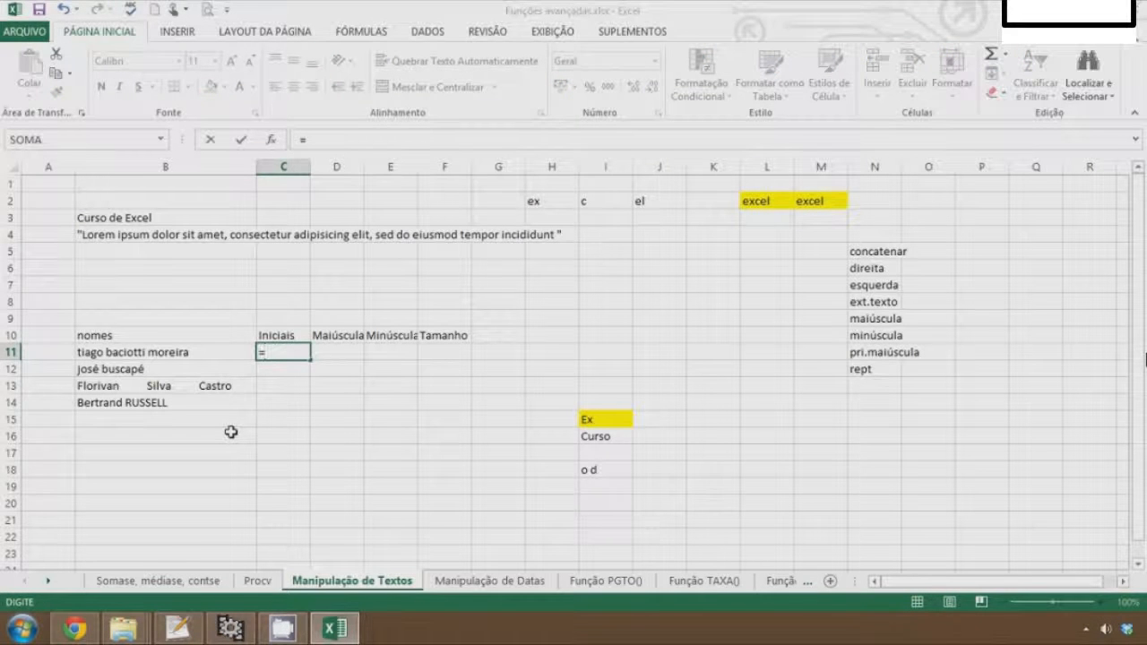
pyautogui.write('pri')
pyautogui.press('Tab')
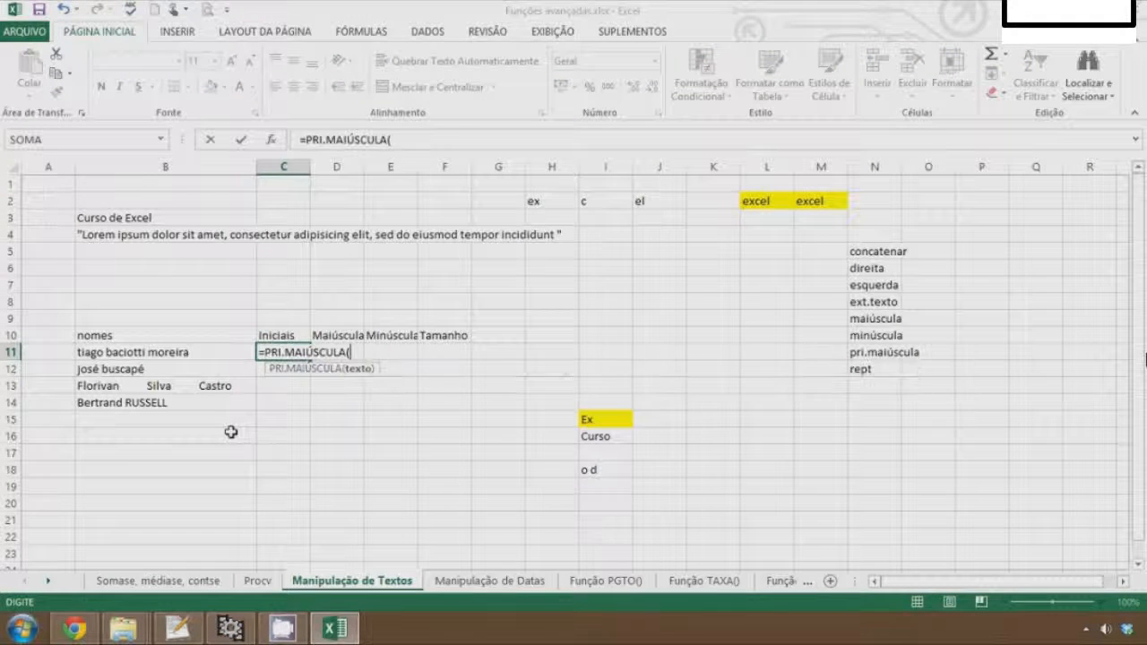
pyautogui.click(146, 351)
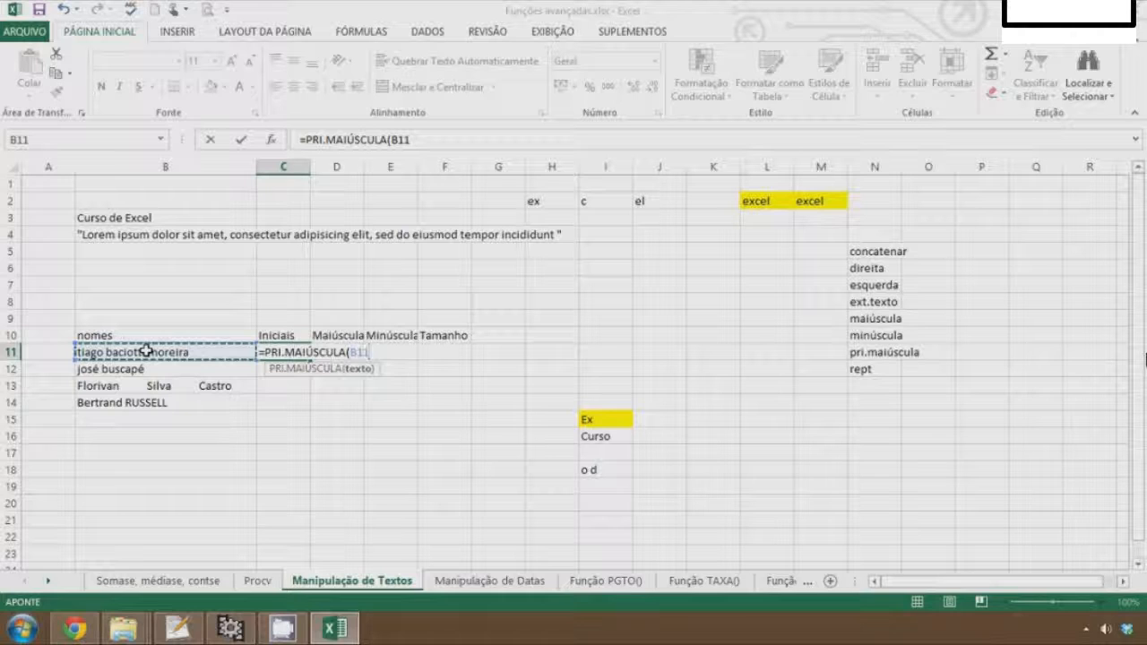
pyautogui.press('Return')
pyautogui.press('Up')
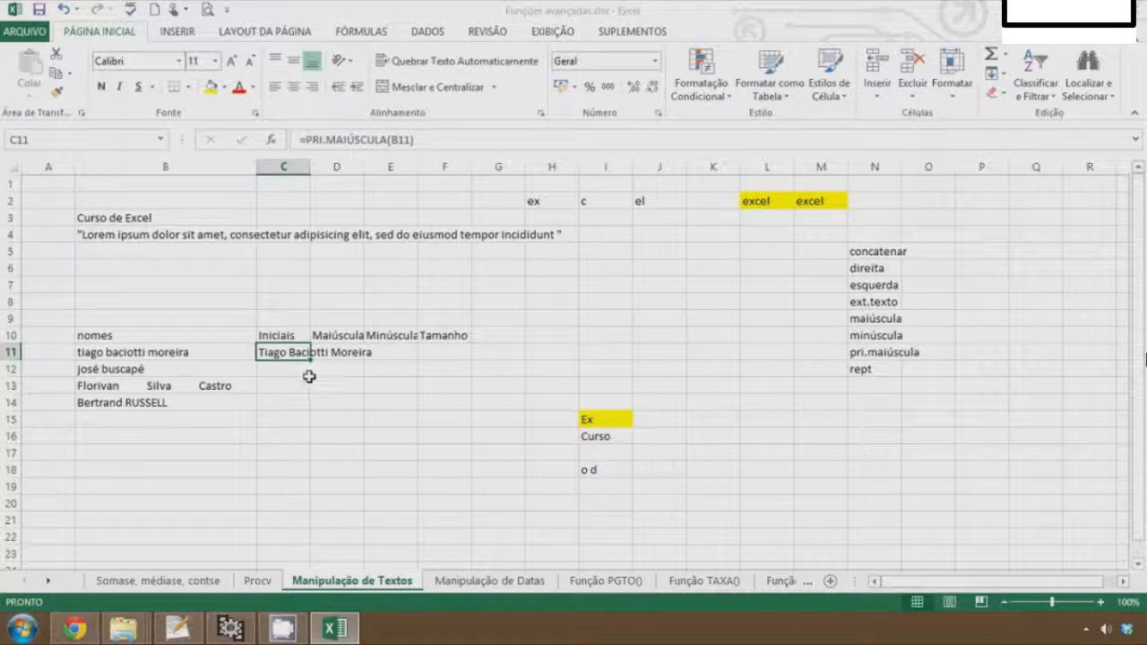
pyautogui.moveTo(308, 362); pyautogui.dragTo(308, 410)
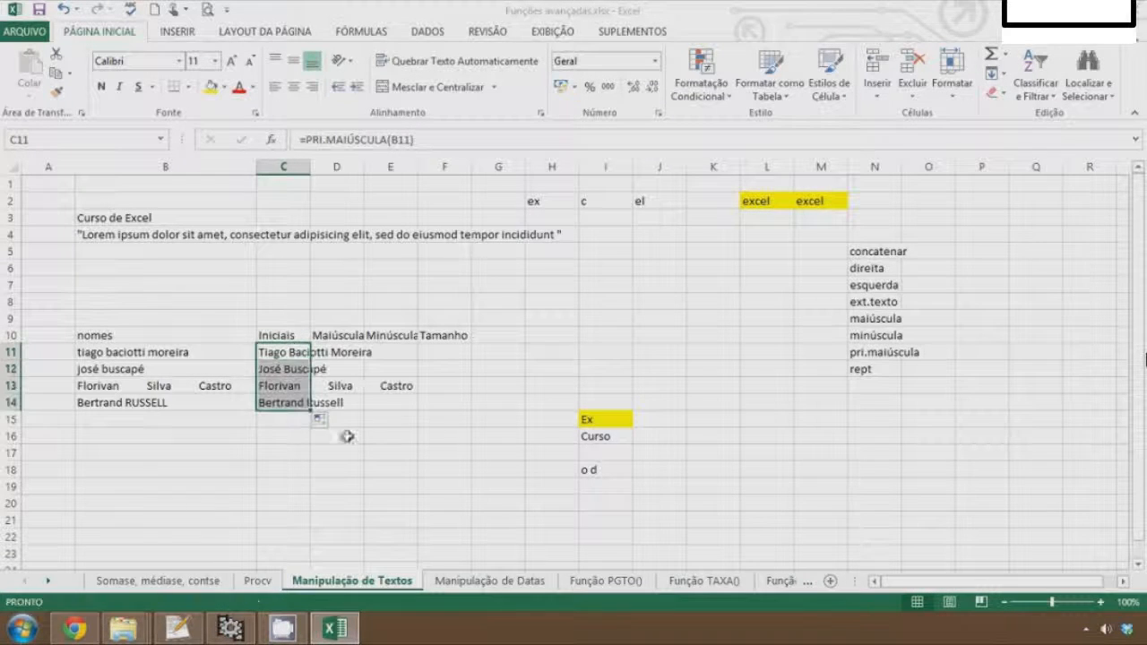
# Enter =MAIÚSCULA(B11) in D11 under the Maiúscula heading
pyautogui.click(331, 352)
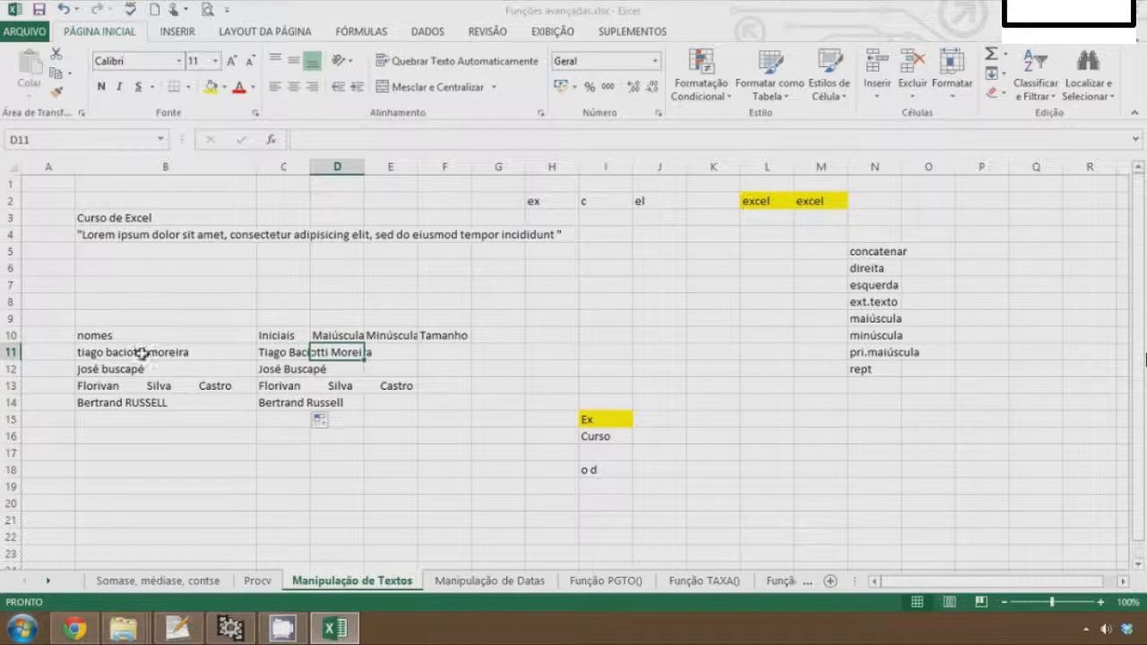
pyautogui.write('=ma')
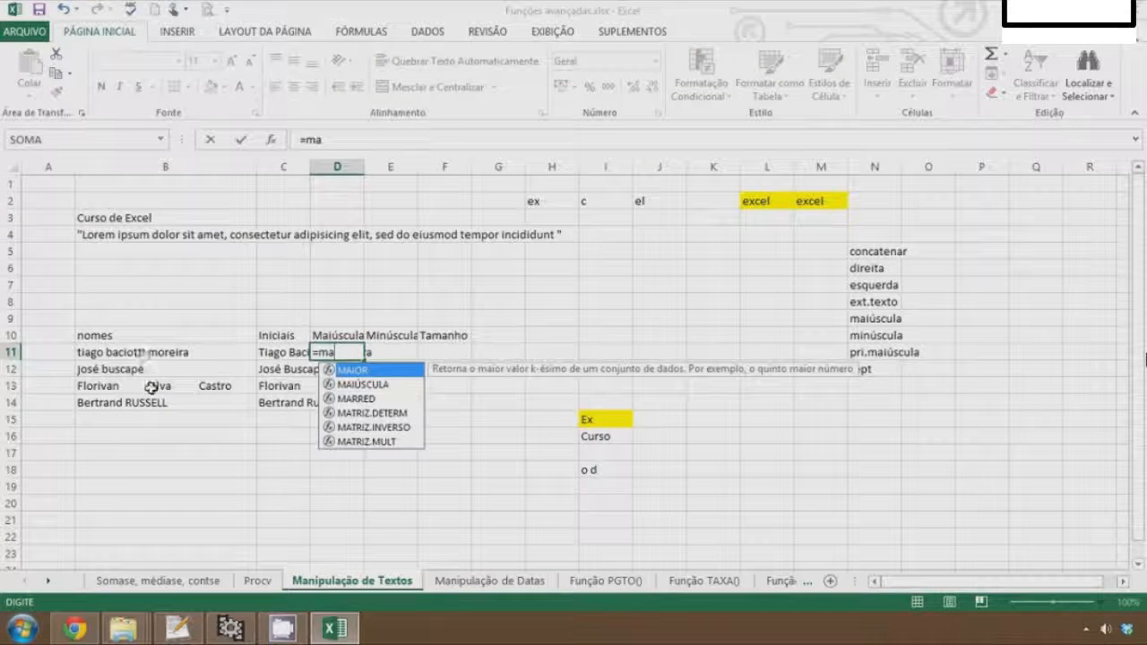
pyautogui.click(356, 386)
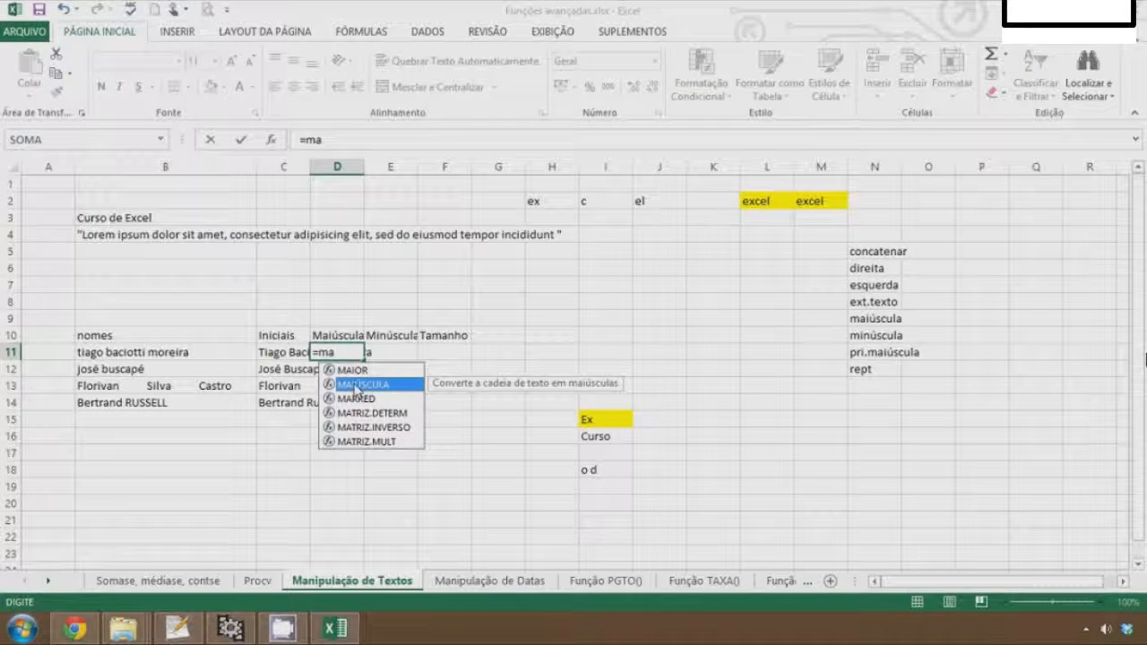
pyautogui.doubleClick(356, 386)
pyautogui.click(174, 356)
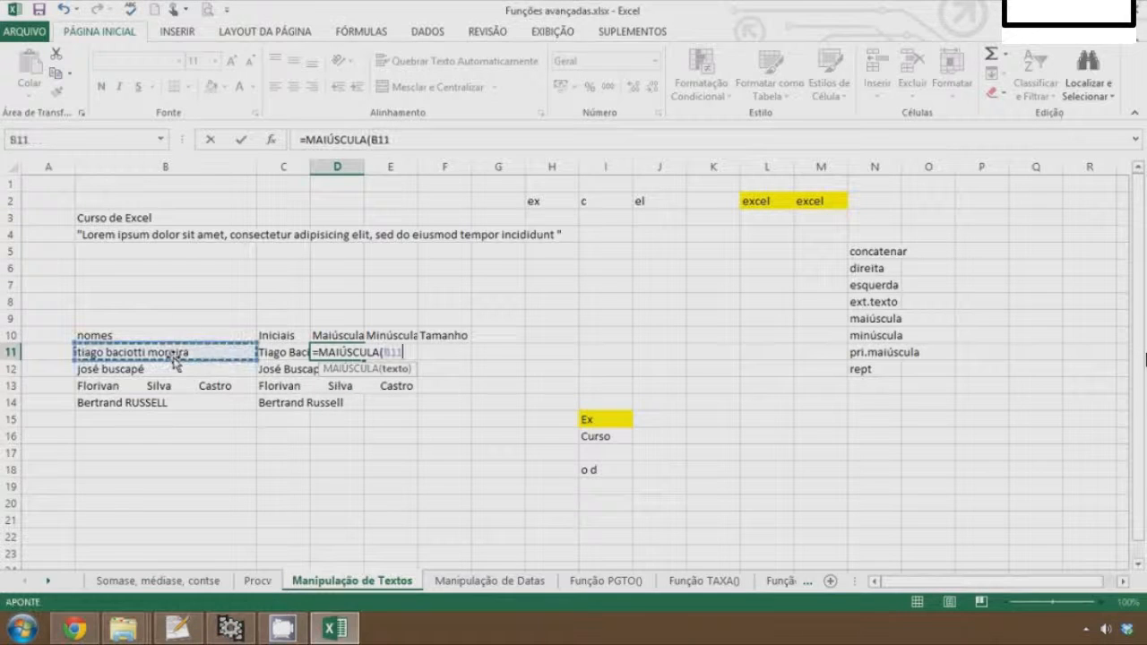
pyautogui.write(')')
pyautogui.press('Return')
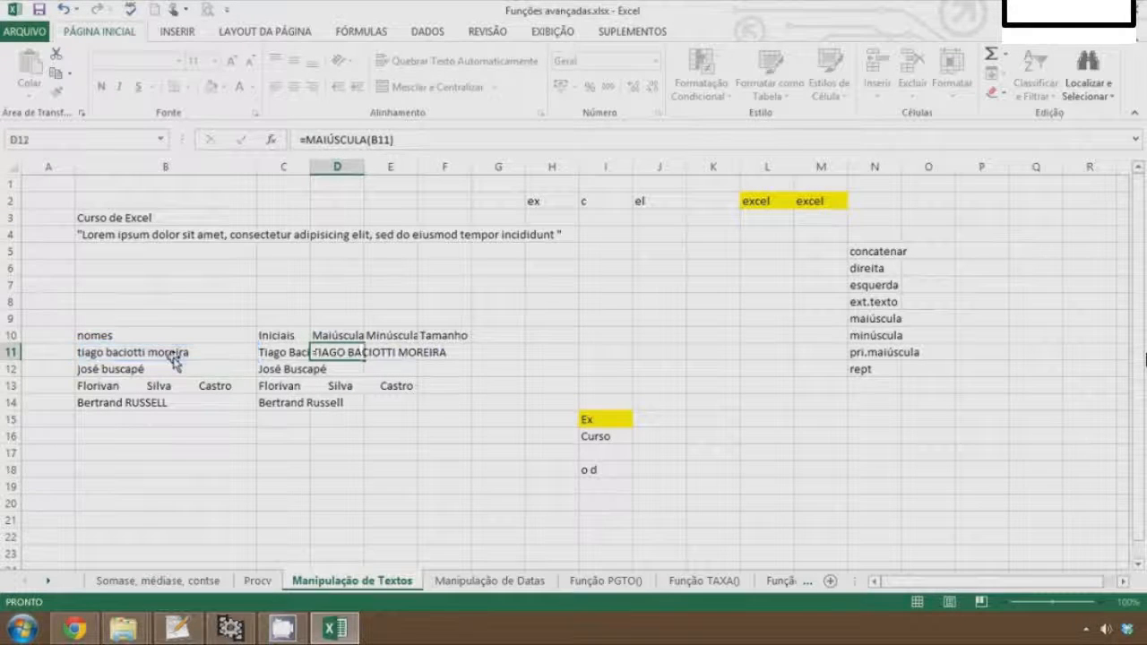
# Widen columns D and C so the converted names fit
pyautogui.press('Up')
pyautogui.moveTo(364, 167); pyautogui.dragTo(427, 181)
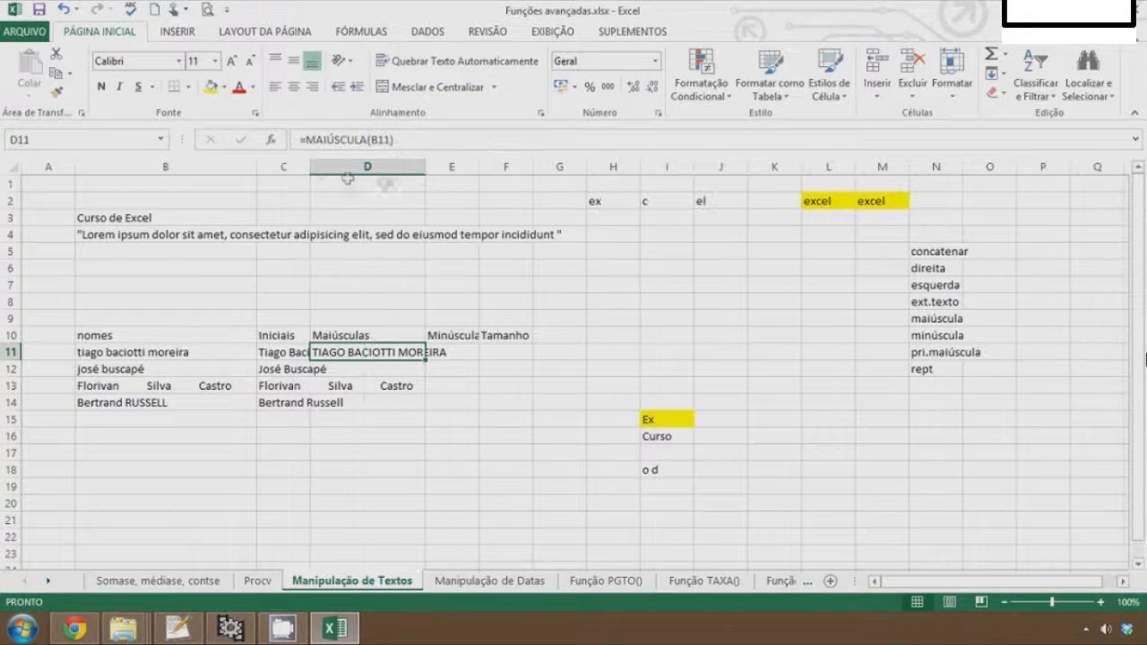
pyautogui.moveTo(310, 167); pyautogui.dragTo(346, 170)
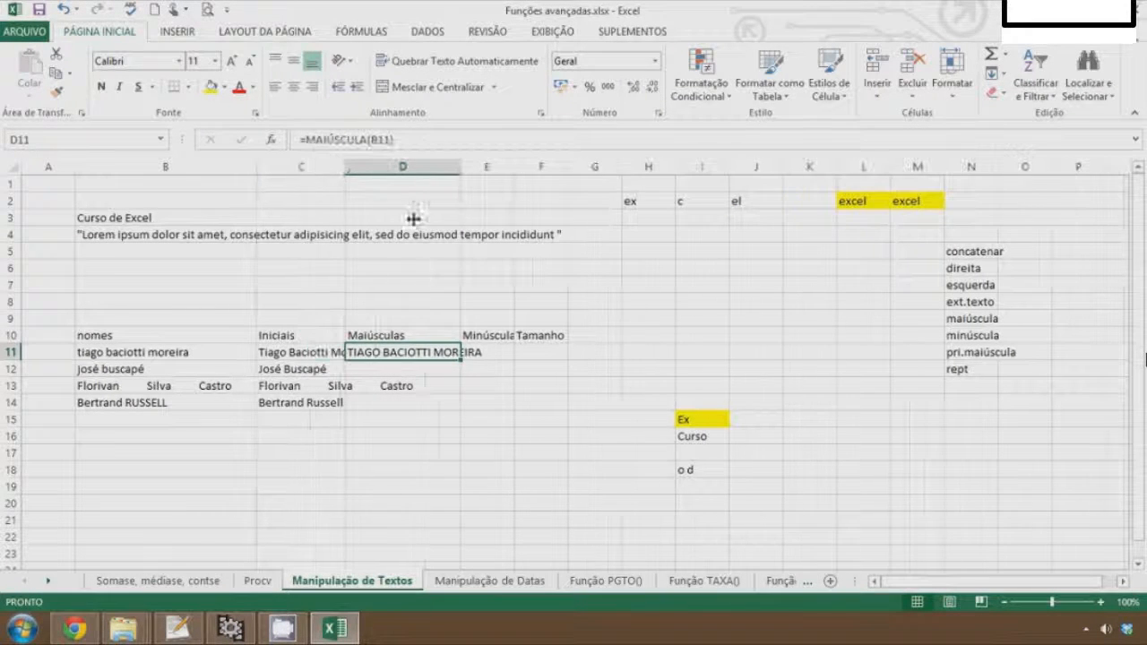
# Enter =MINÚSCULA(B11) in E11 under the Minúscula heading
pyautogui.click(502, 355)
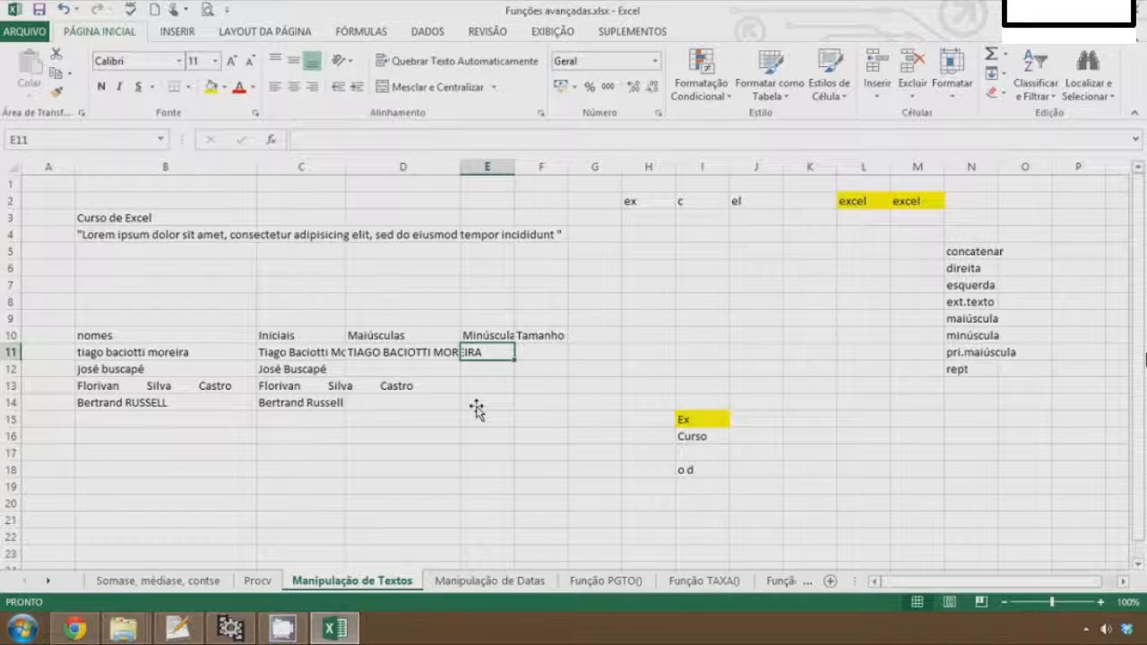
pyautogui.write('=')
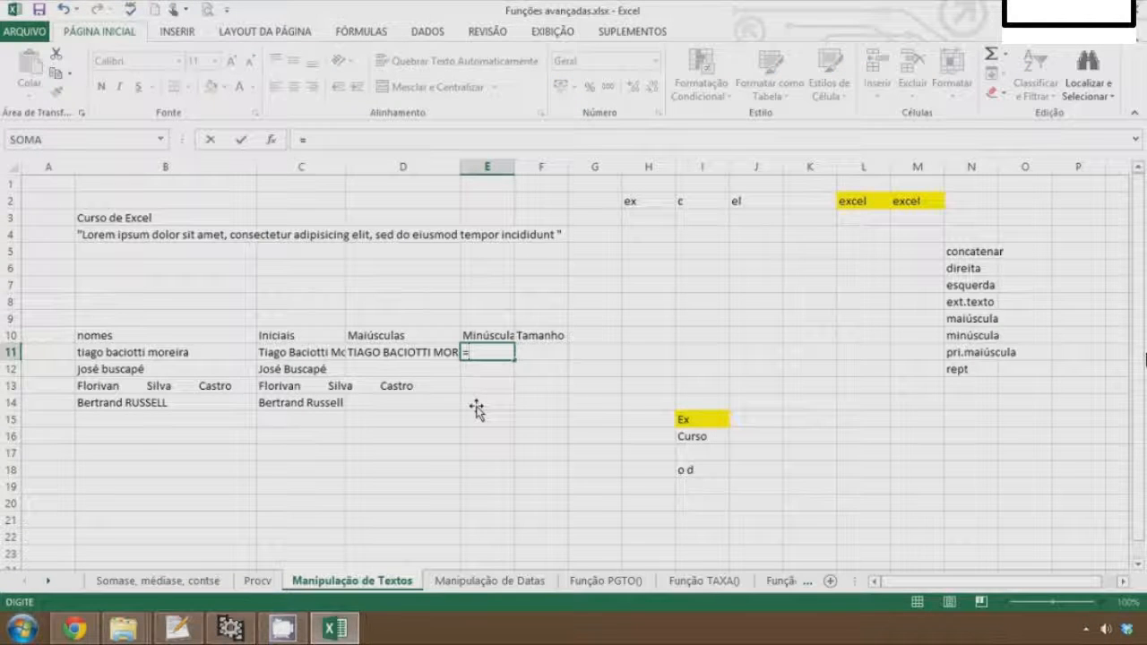
pyautogui.write('min')
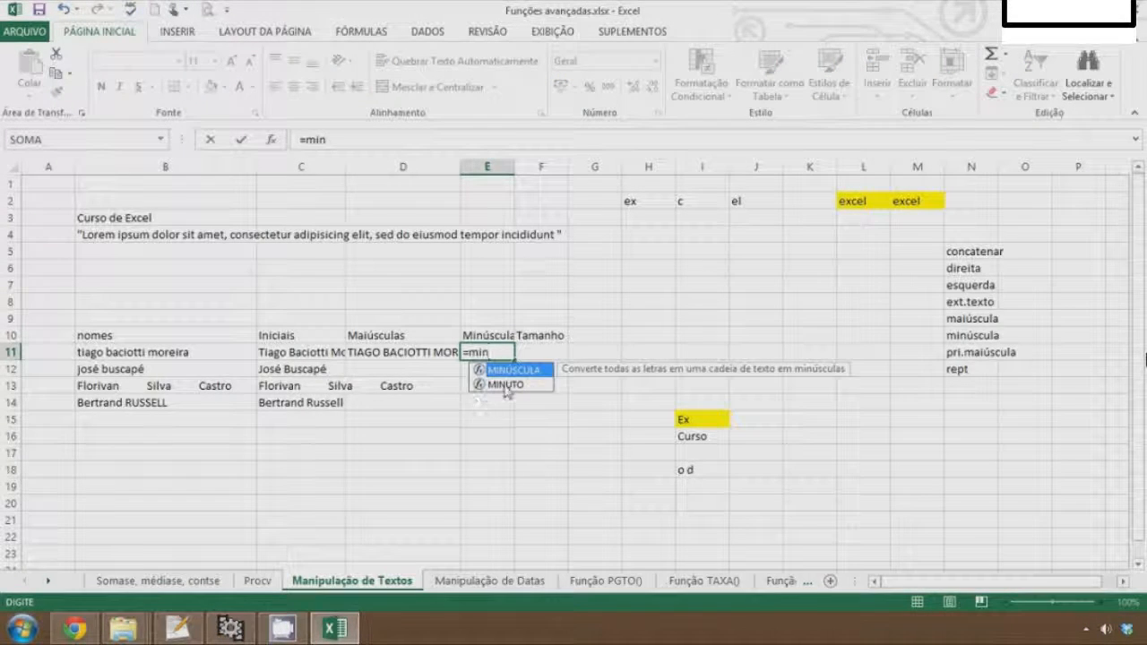
pyautogui.doubleClick(506, 371)
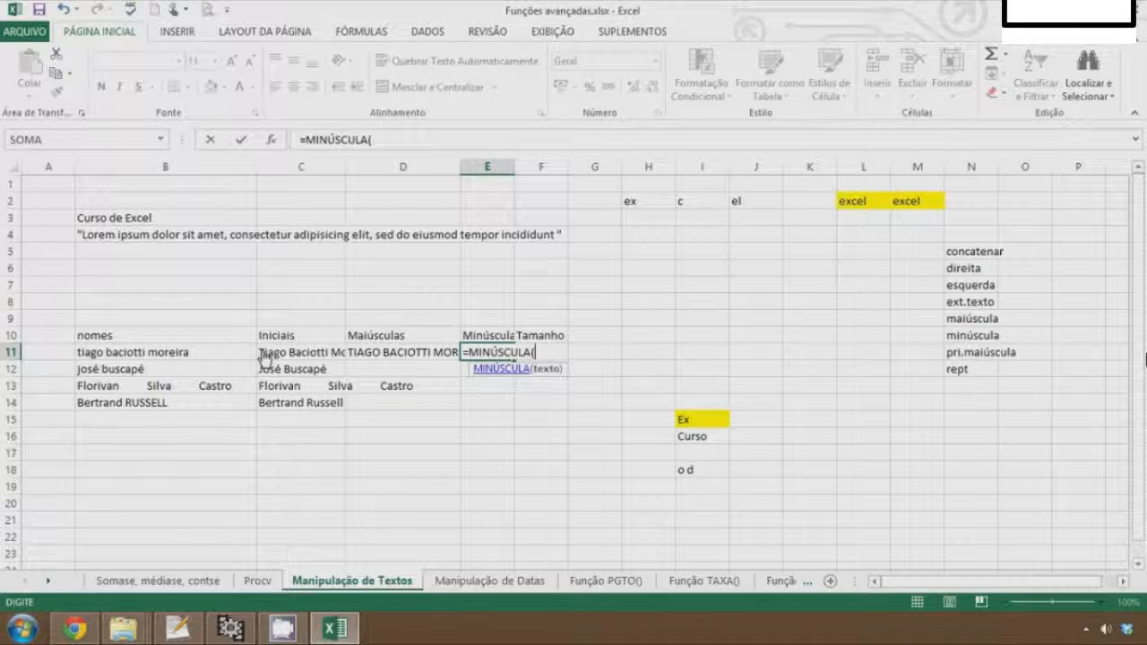
pyautogui.click(170, 352)
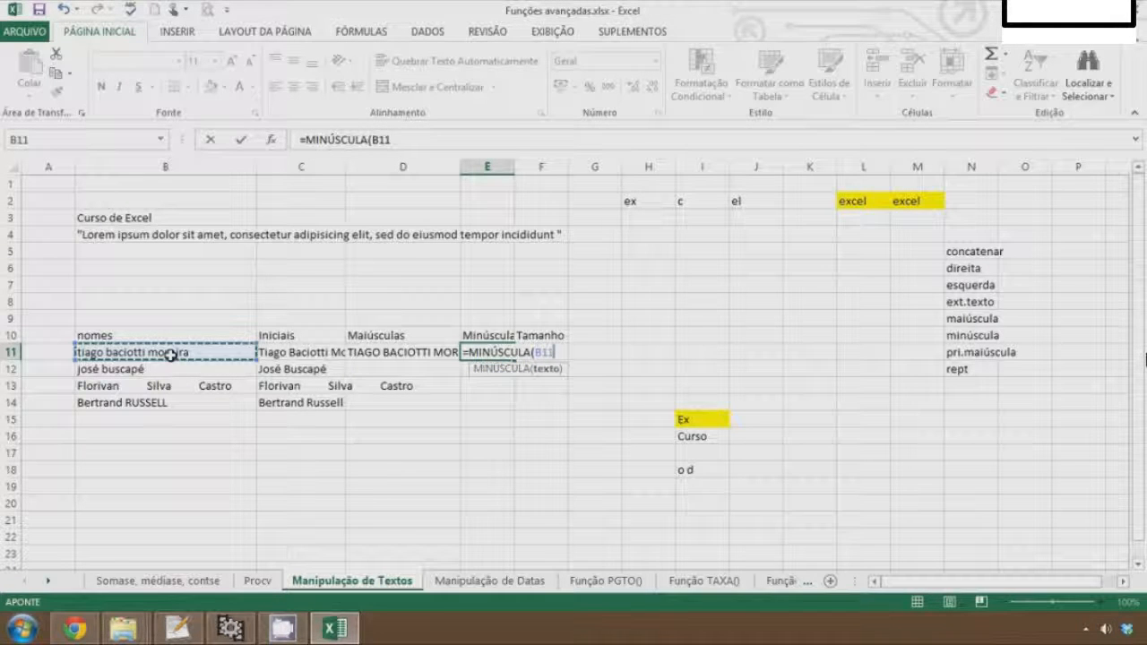
pyautogui.press('Return')
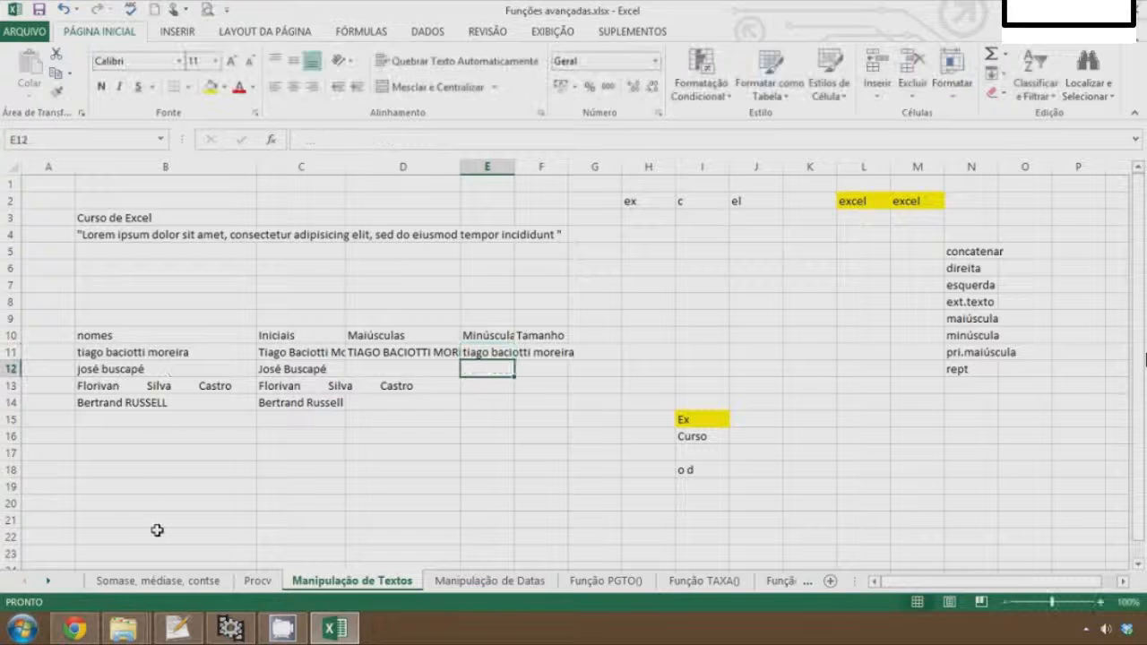
# Select D11:E11 and fill both formulas down to row 14
pyautogui.press('Up')
pyautogui.press('Left')
pyautogui.hotkey('shift', 'Right')
pyautogui.hotkey('shift', 'Right')
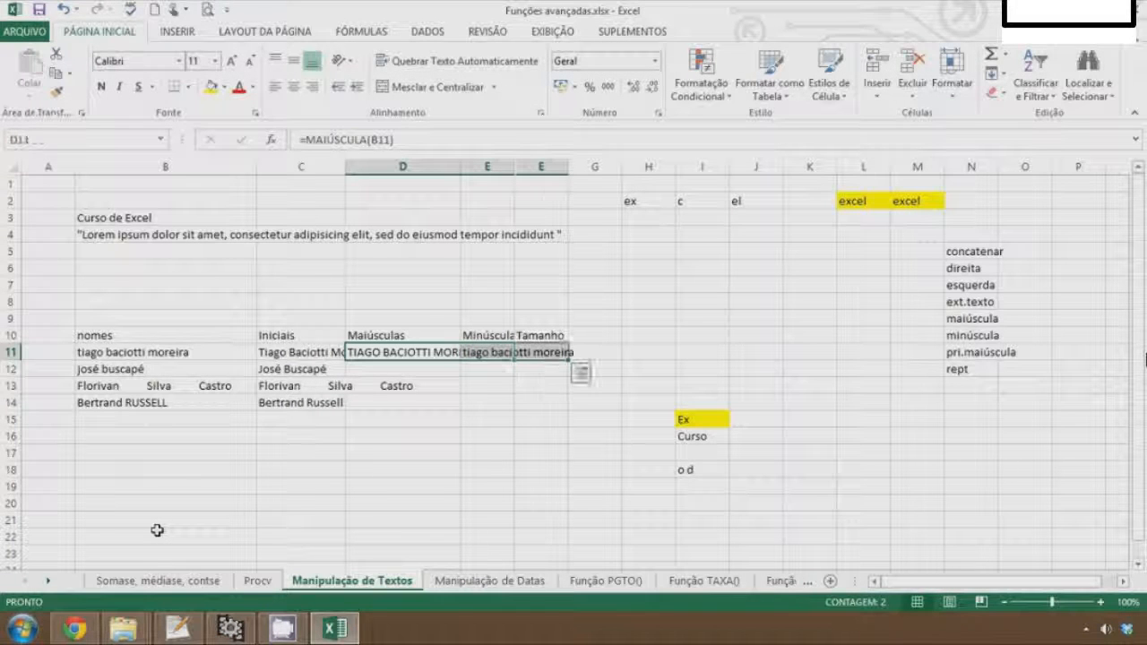
pyautogui.moveTo(568, 361); pyautogui.dragTo(557, 406)
# Step through the filled cells in columns D and E to check their formulas
pyautogui.click(432, 441)
pyautogui.press('Up')
pyautogui.press('Up')
pyautogui.press('Up')
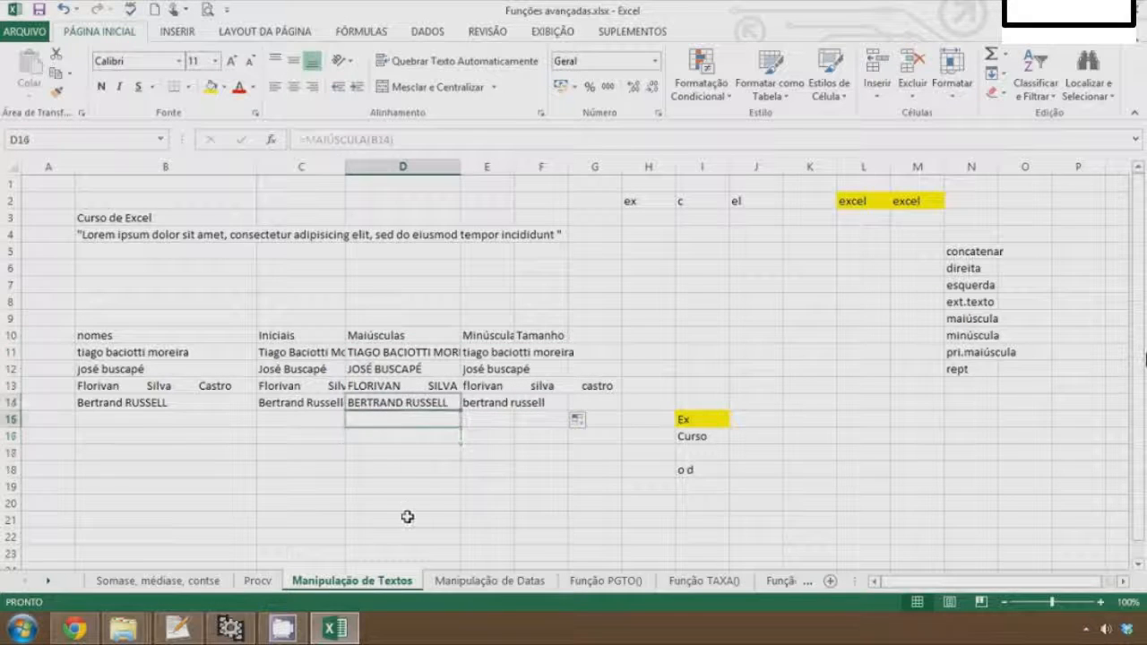
pyautogui.press('Right')
pyautogui.press('Up')
pyautogui.press('Up')
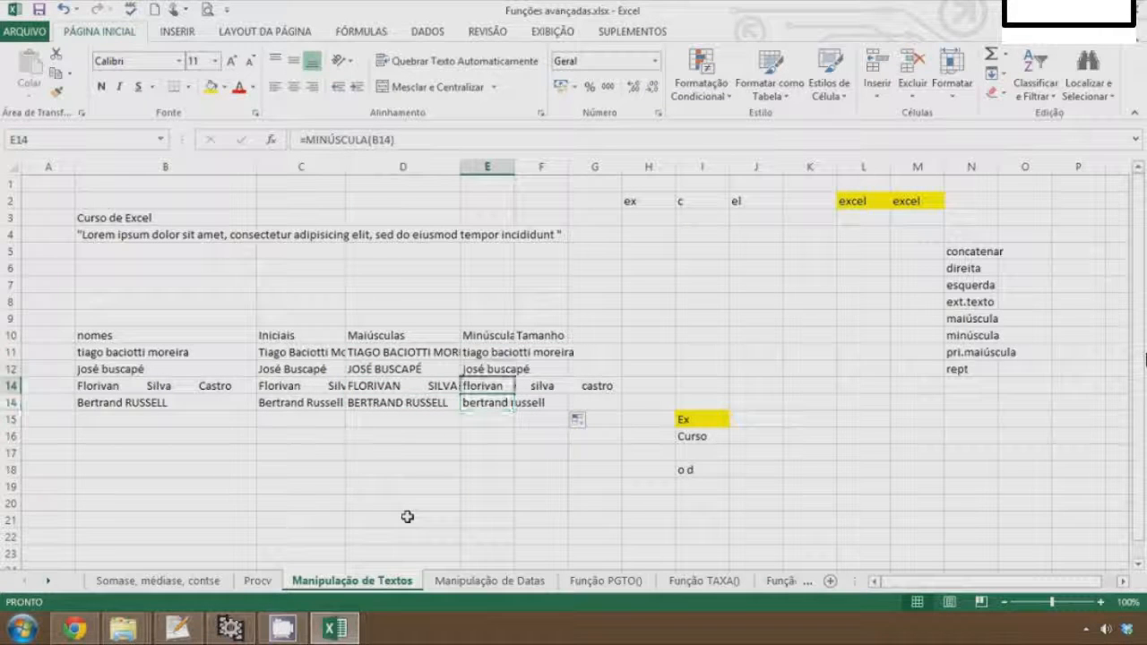
# Open Insert Function for F11 under Tamanho and switch the category to Texto
pyautogui.press('Right')
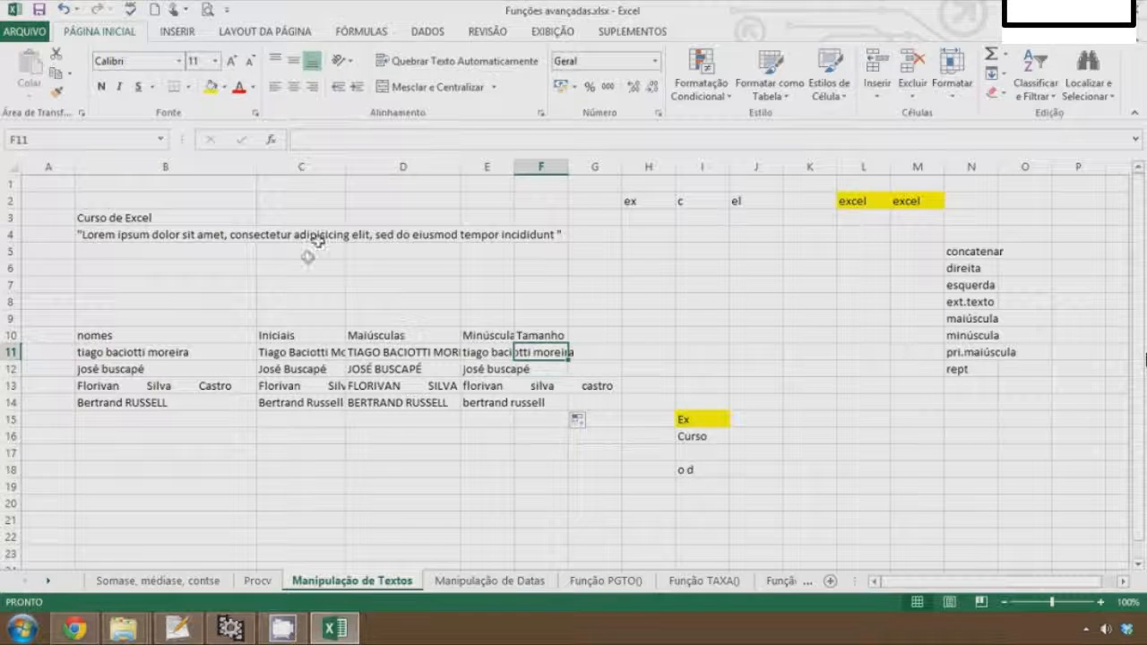
pyautogui.click(271, 141)
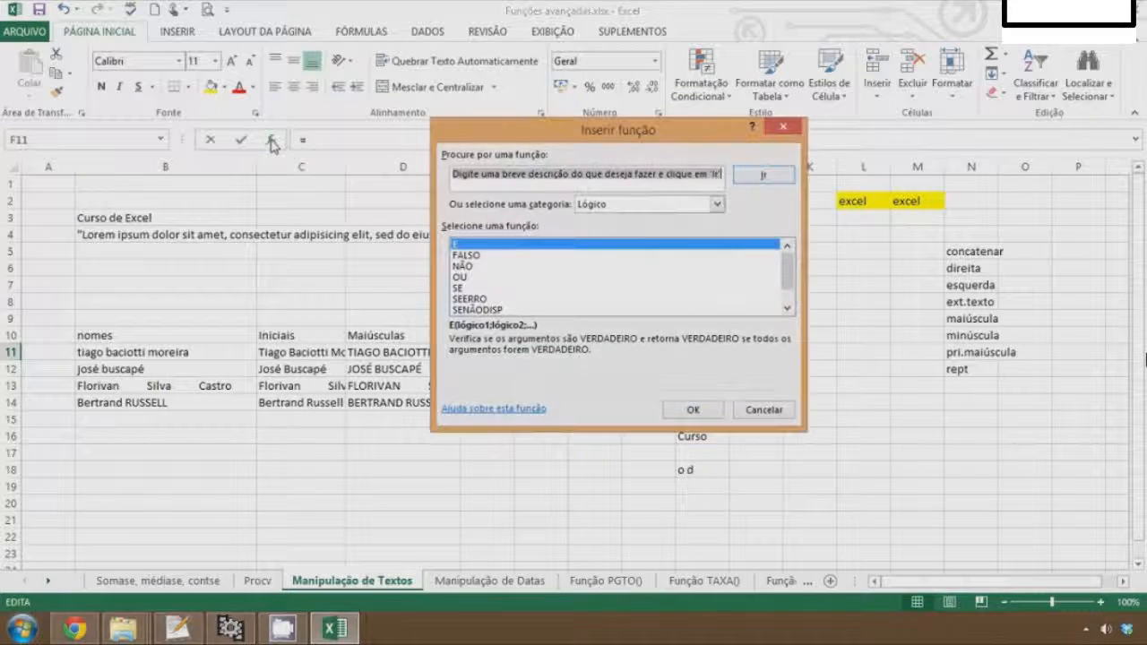
pyautogui.click(718, 204)
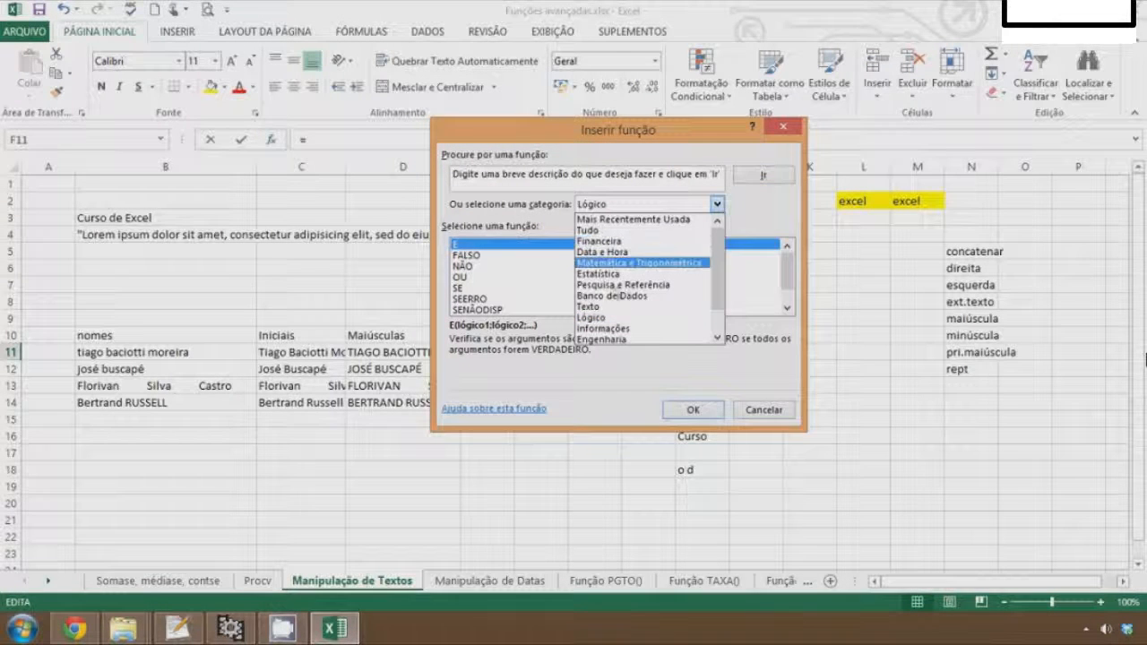
pyautogui.click(599, 310)
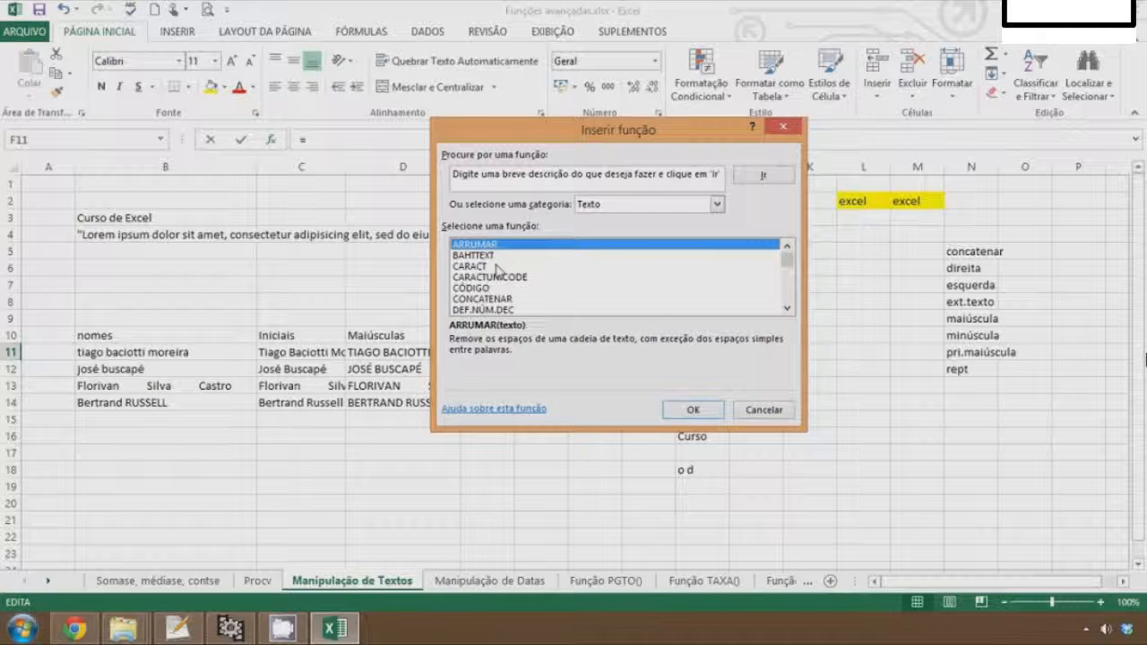
# Insert the NÚM.CARACT function in F11 with B11 as its text argument
pyautogui.press('Down')
pyautogui.press('Down')
pyautogui.press('Down')
pyautogui.press('Down')
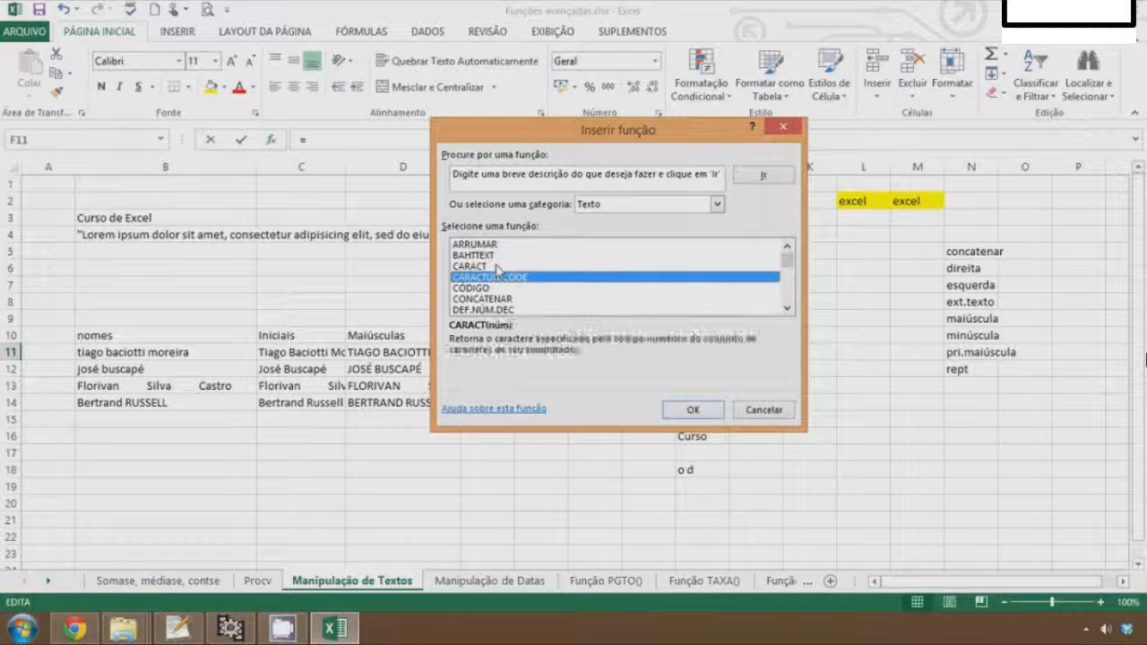
pyautogui.press('Down')
pyautogui.press('Down')
pyautogui.press('Down')
pyautogui.press('Down')
pyautogui.press('Down')
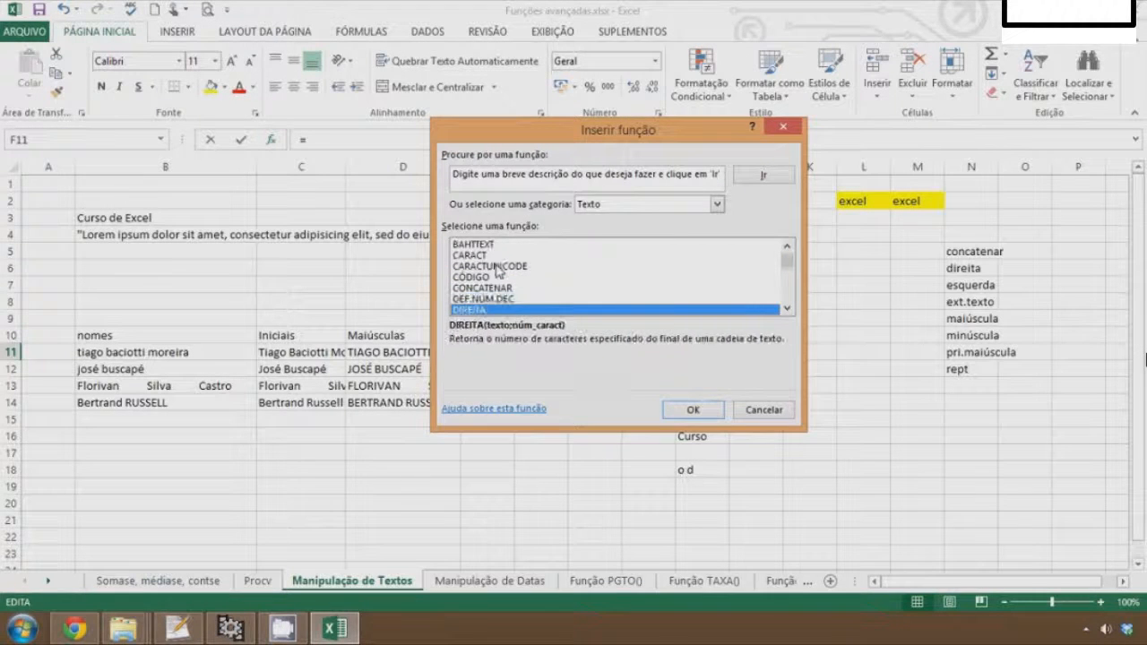
pyautogui.press('Down')
pyautogui.press('Down')
pyautogui.press('Down')
pyautogui.press('Down')
pyautogui.press('Down')
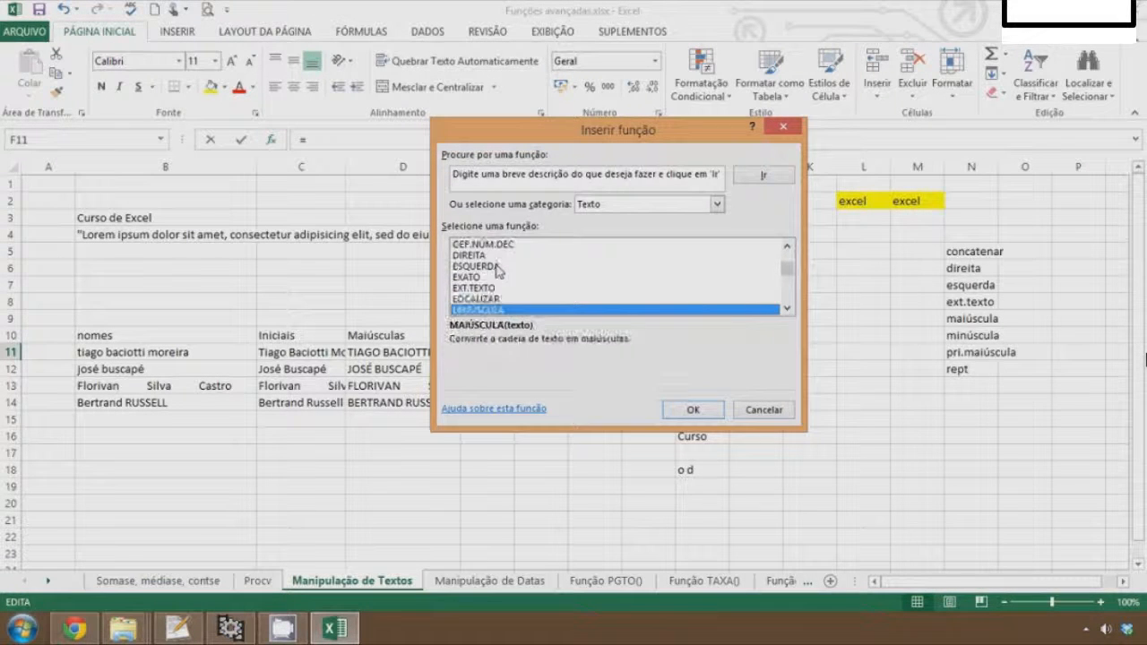
pyautogui.press('Down')
pyautogui.press('Down')
pyautogui.press('Down')
pyautogui.press('Down')
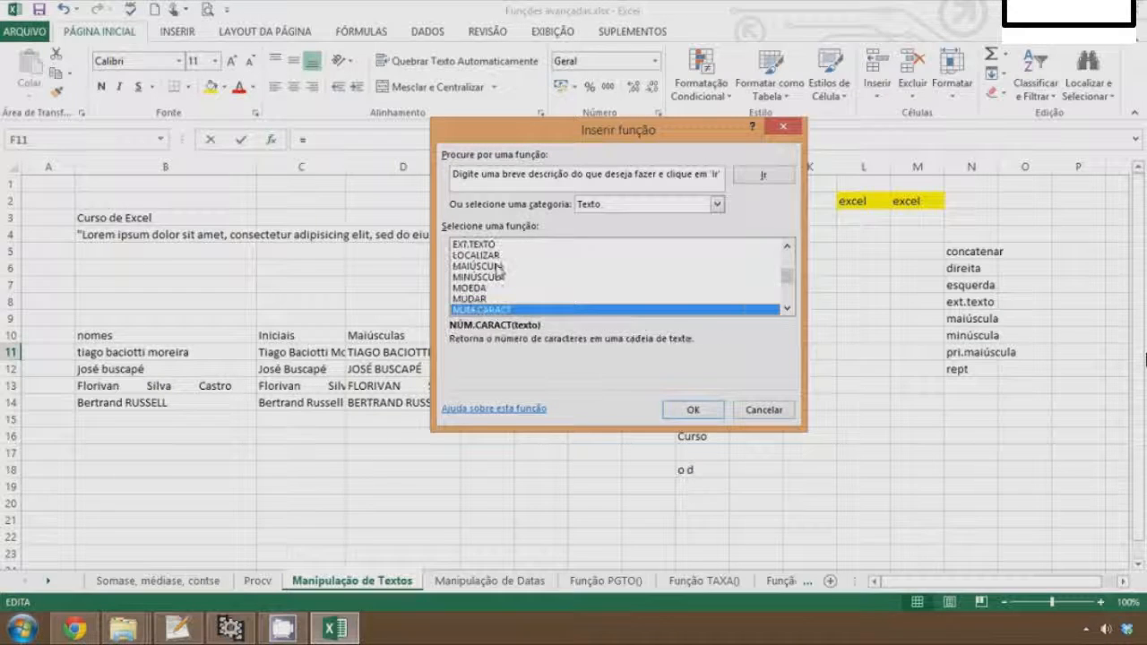
pyautogui.press('Up')
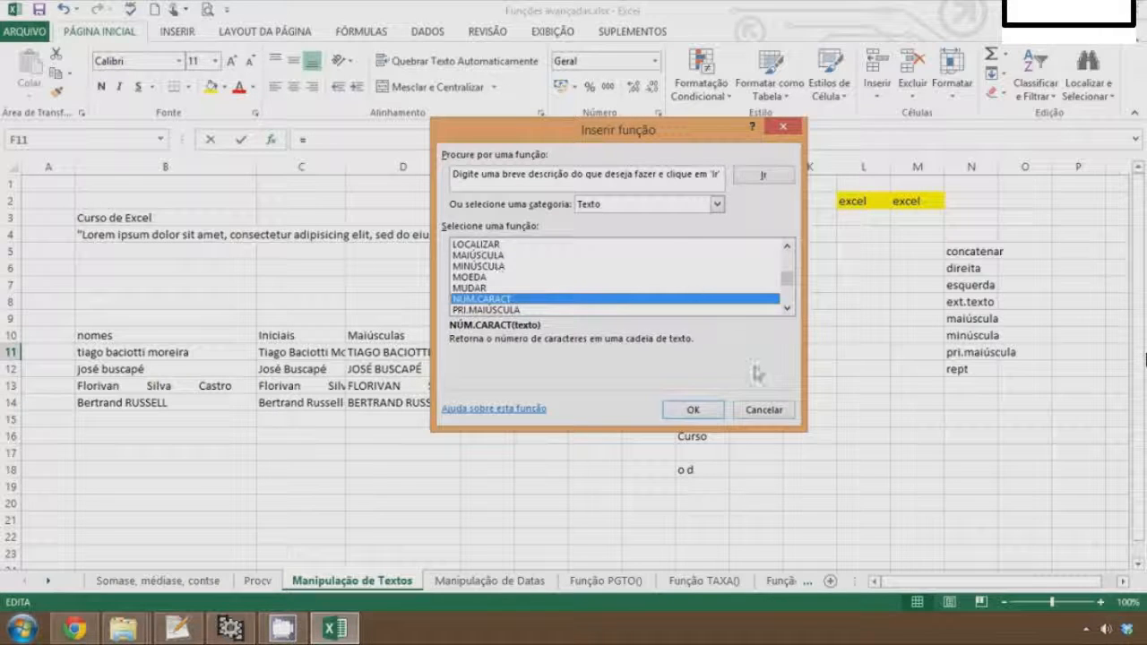
pyautogui.click(694, 411)
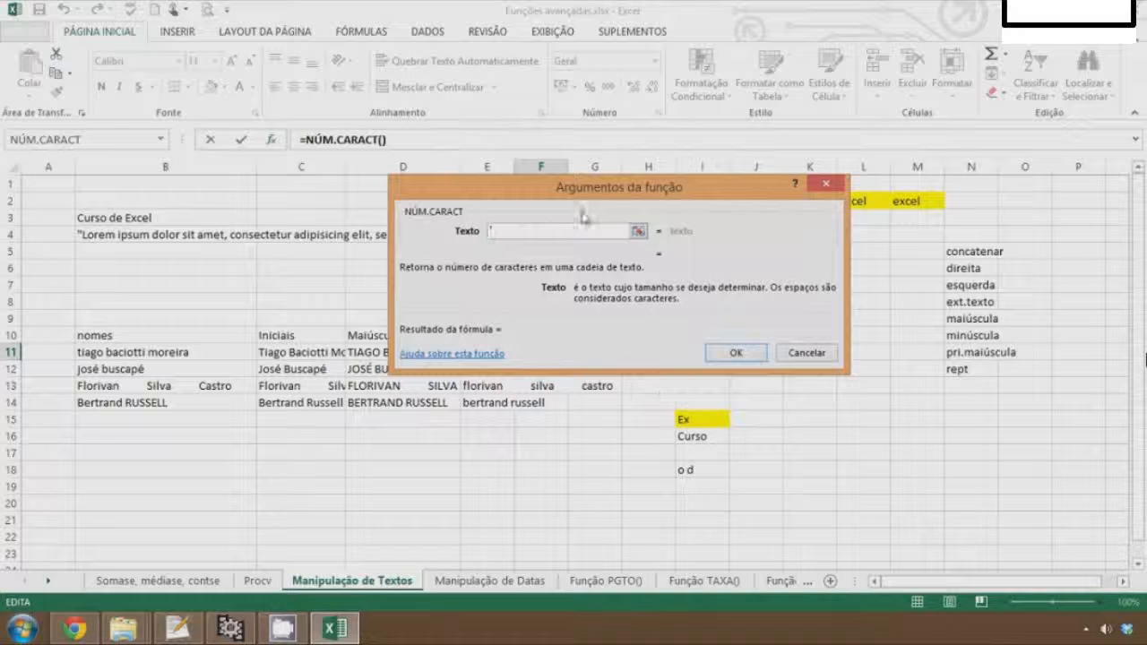
pyautogui.moveTo(567, 190); pyautogui.dragTo(413, 122)
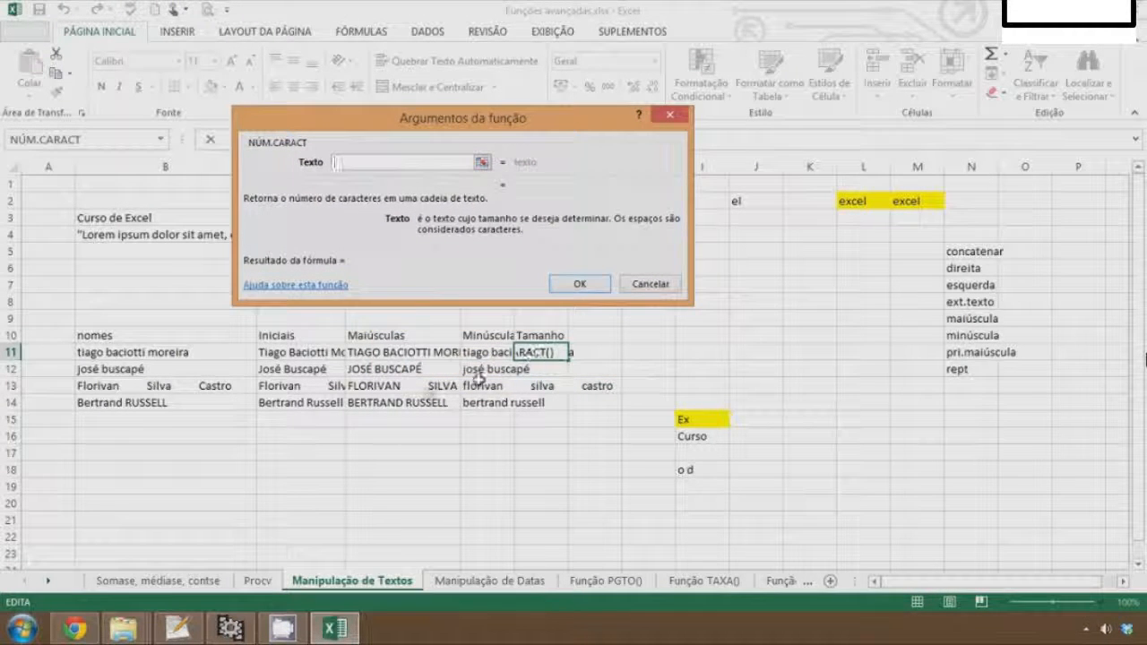
pyautogui.click(170, 355)
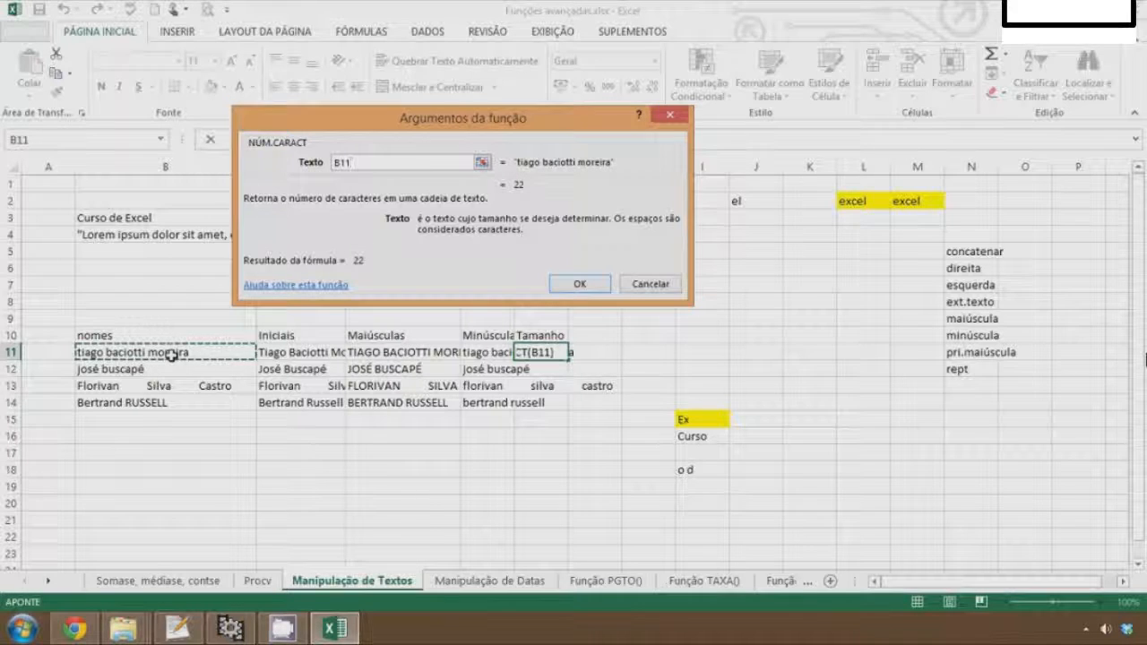
pyautogui.press('Return')
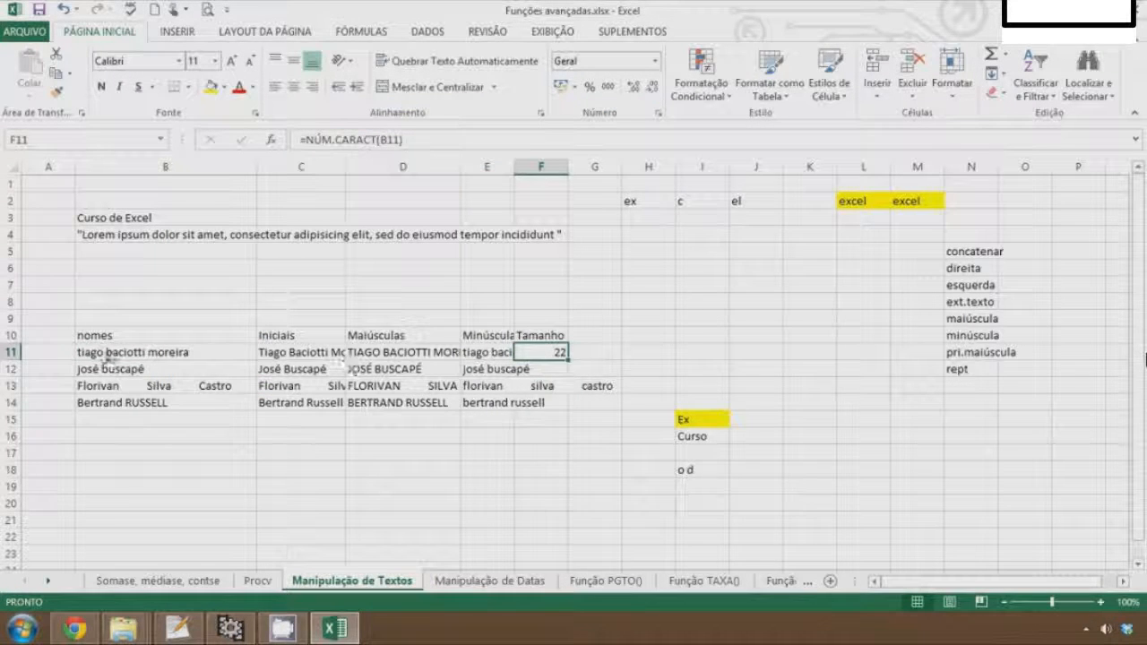
# Fill the F11 formula down to F14 and step through the copies to check their references
pyautogui.moveTo(567, 360); pyautogui.dragTo(564, 410)
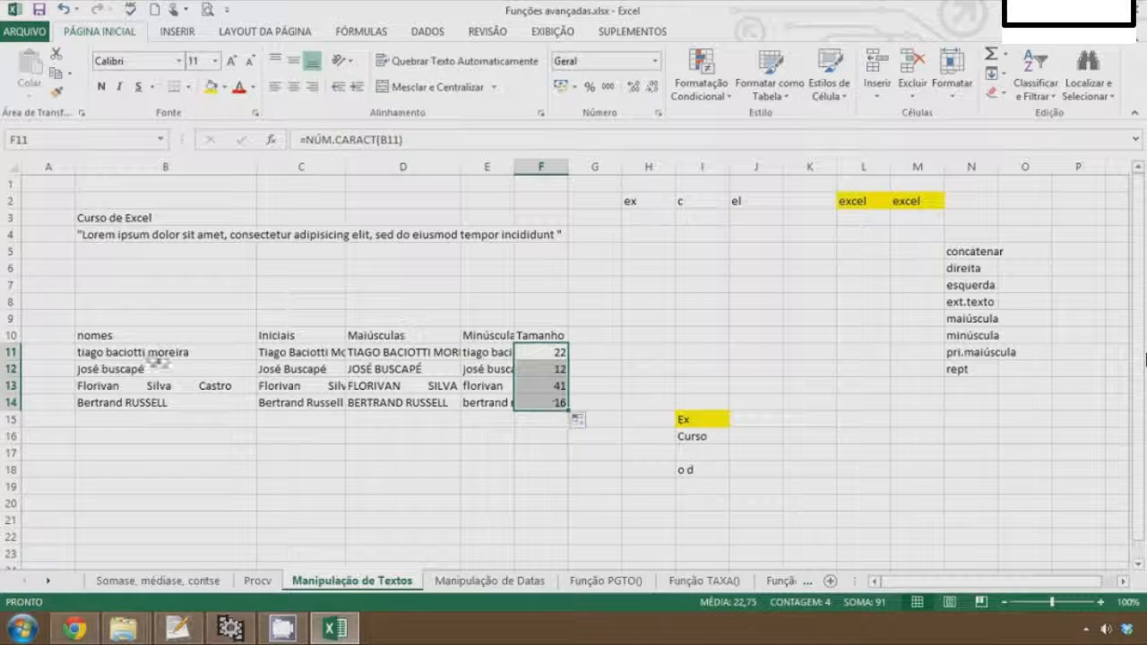
pyautogui.click(518, 370)
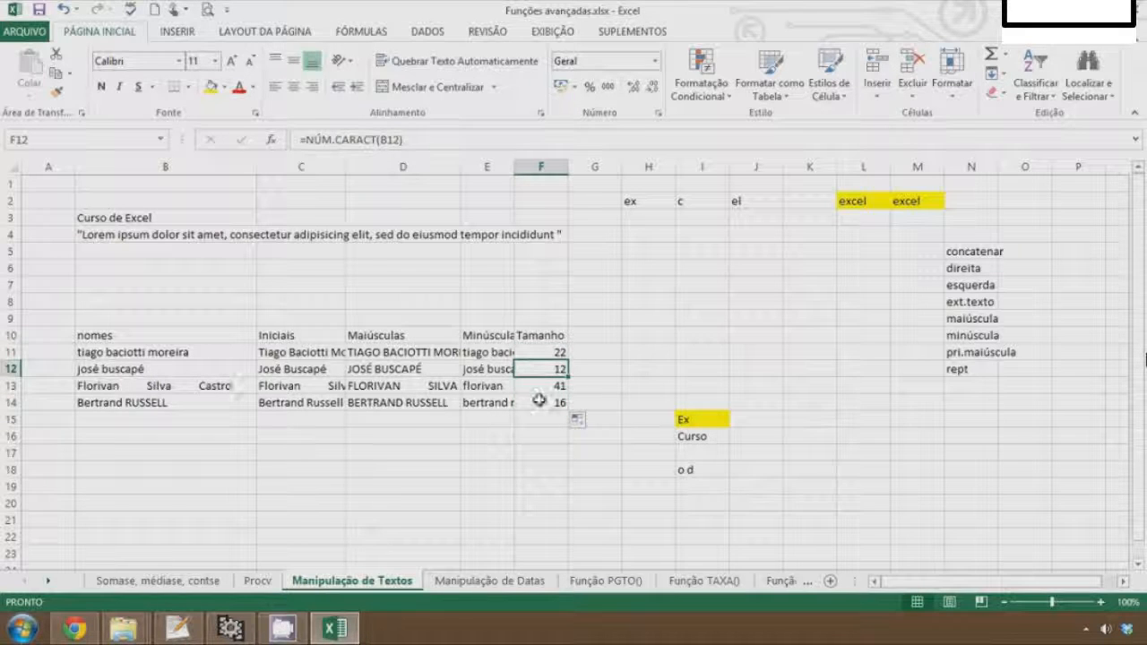
pyautogui.click(550, 386)
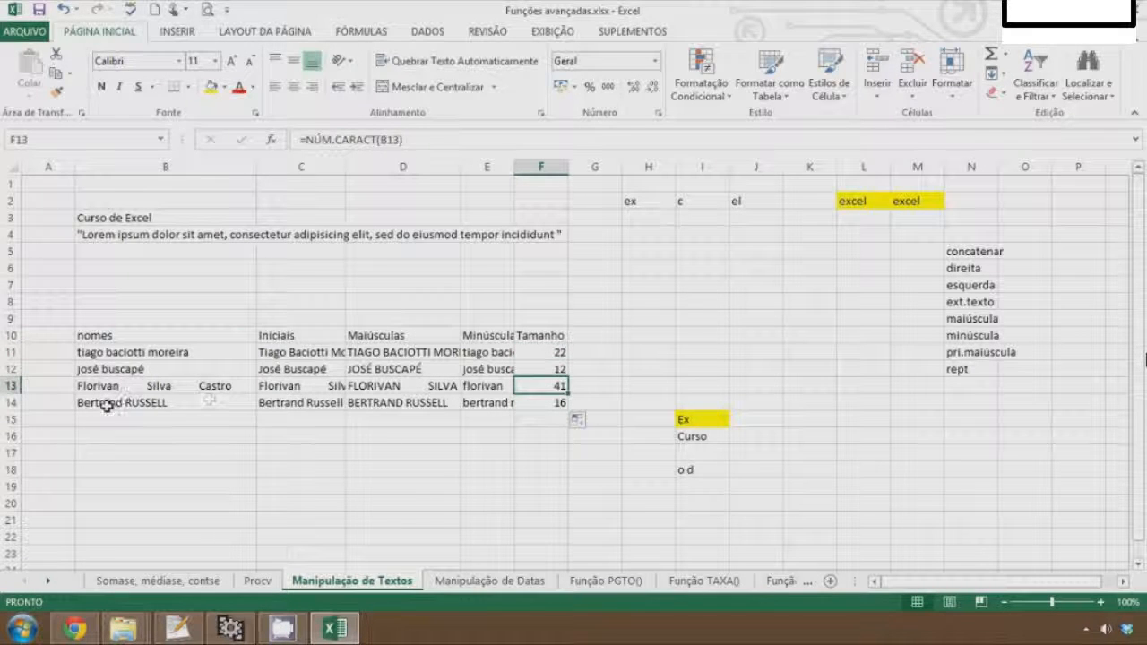
pyautogui.click(558, 407)
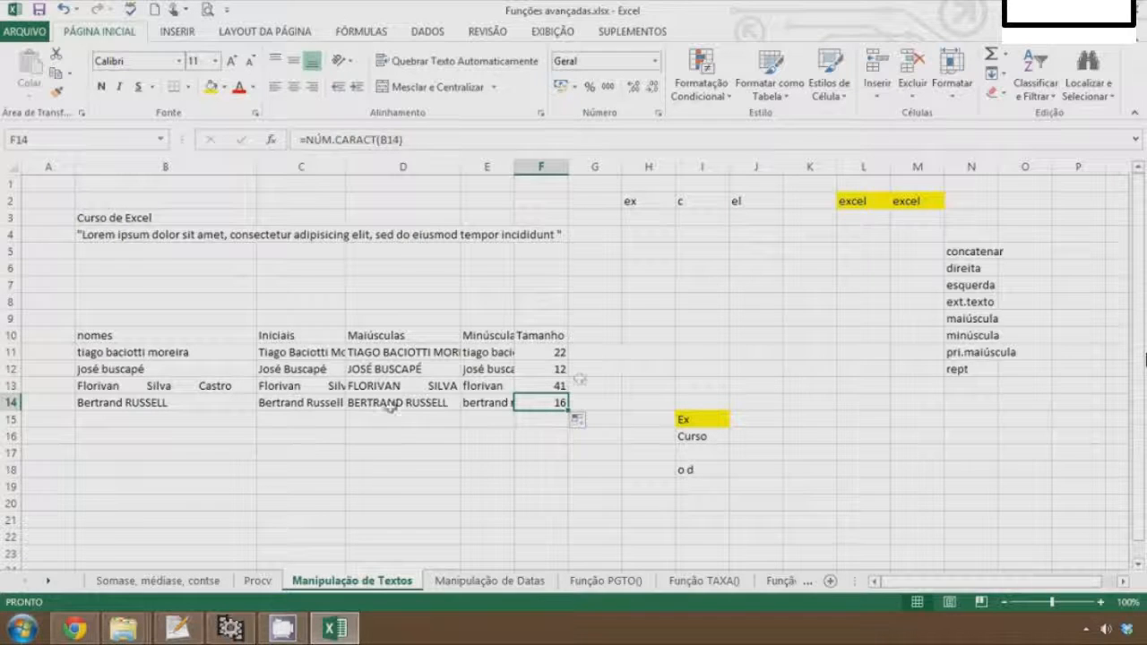
pyautogui.click(156, 433)
pyautogui.click(148, 464)
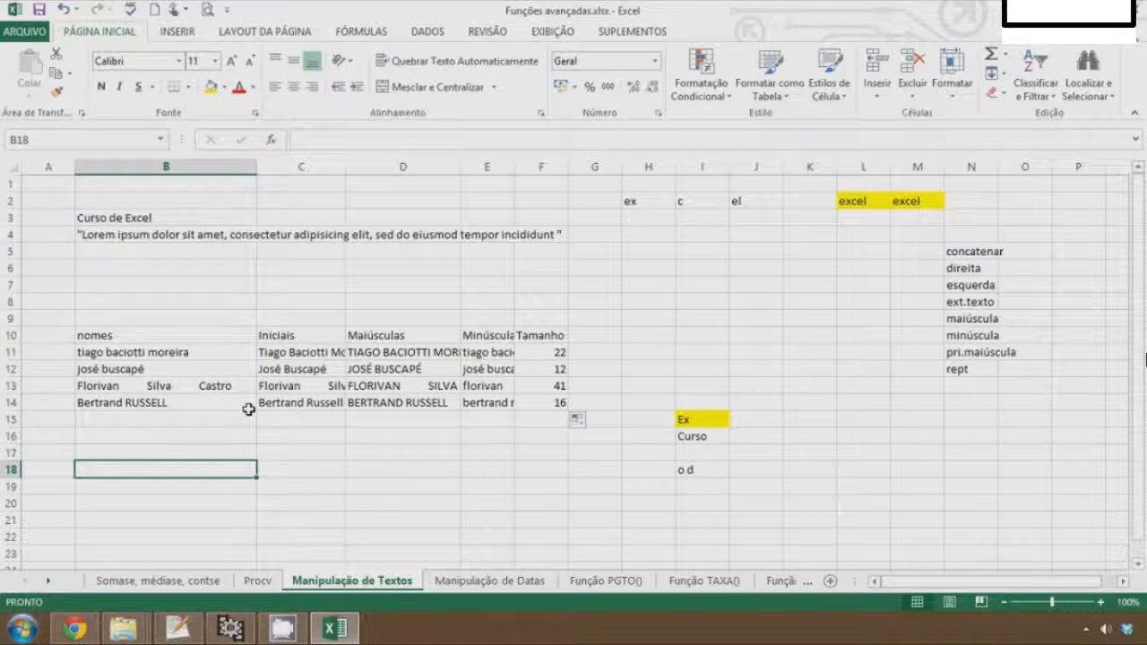
pyautogui.write('=')
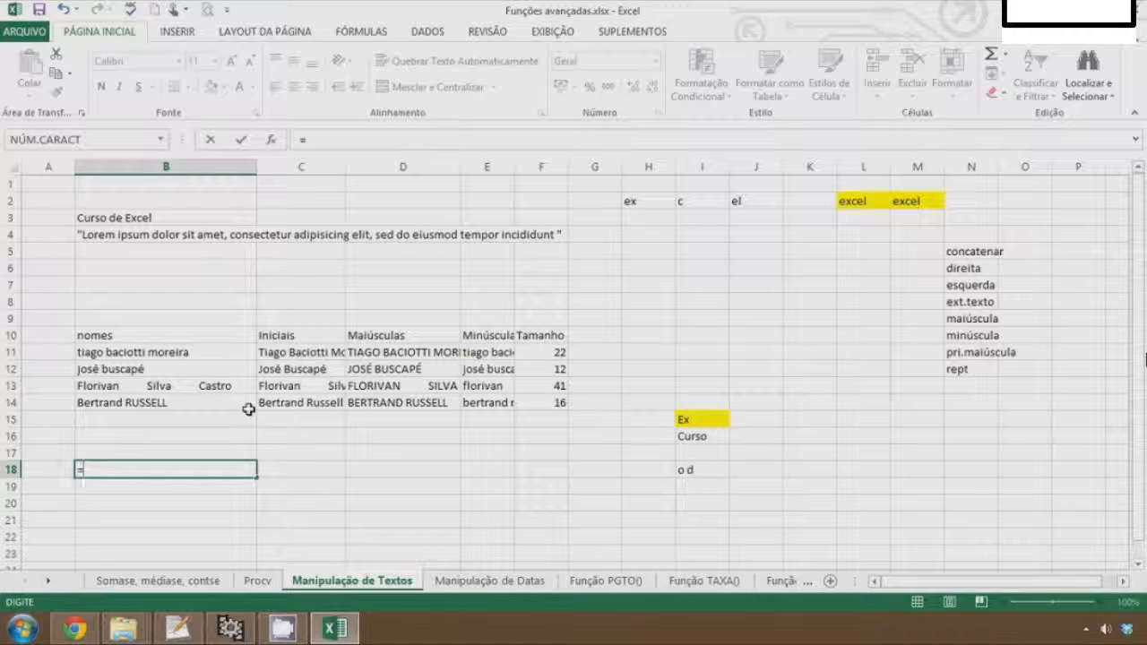
pyautogui.write('arru')
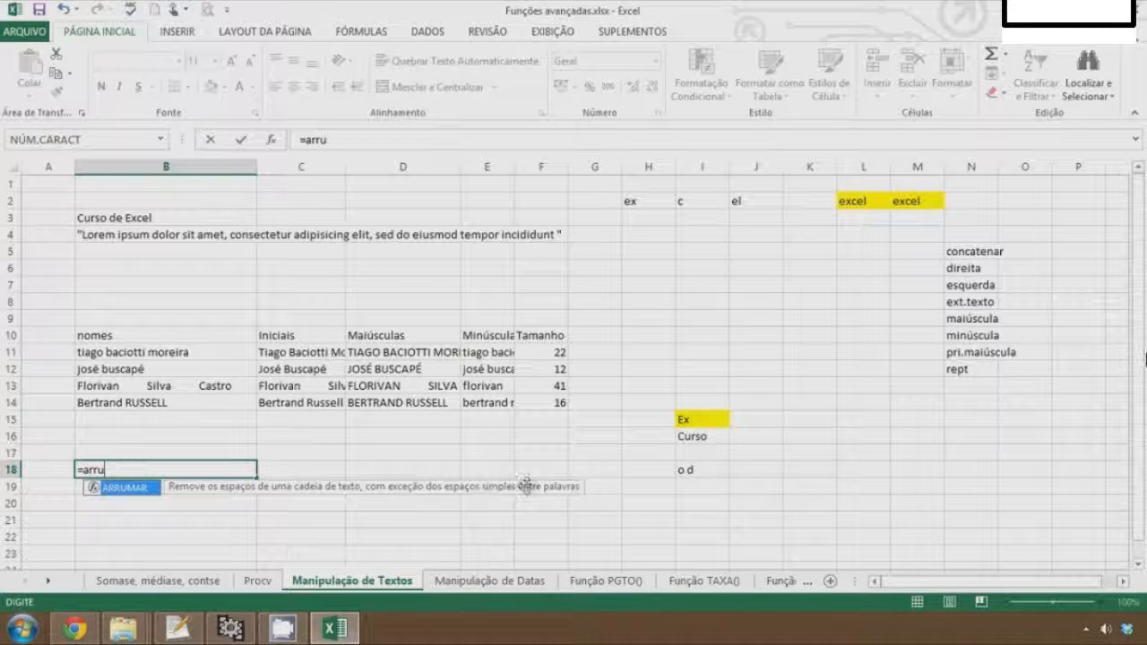
pyautogui.press('Tab')
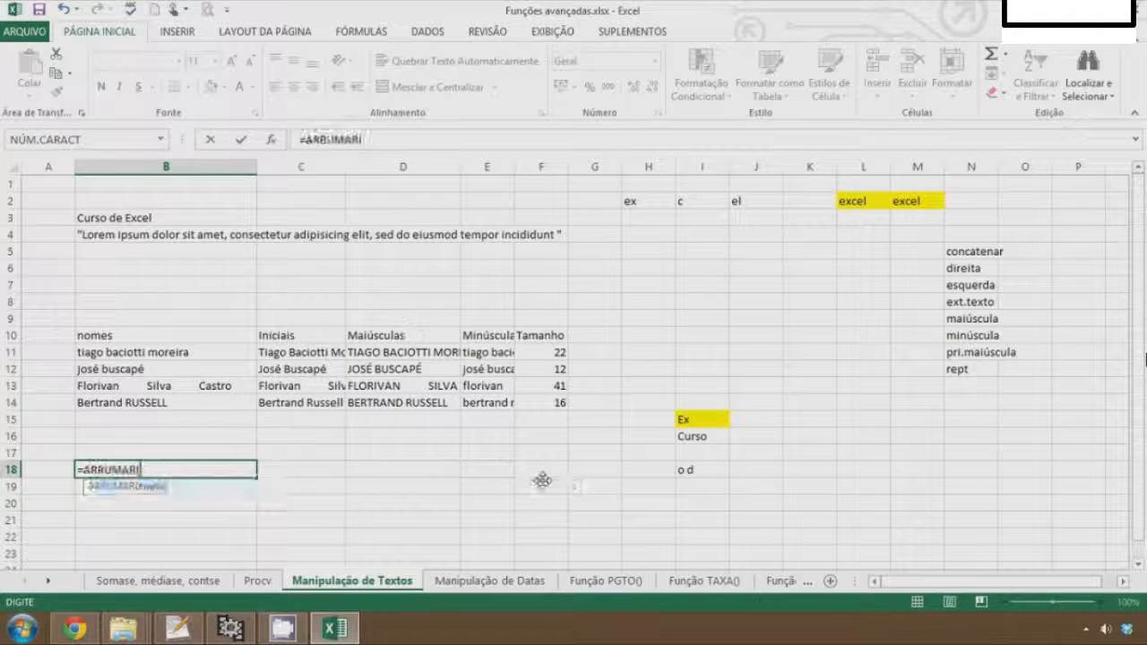
pyautogui.click(168, 385)
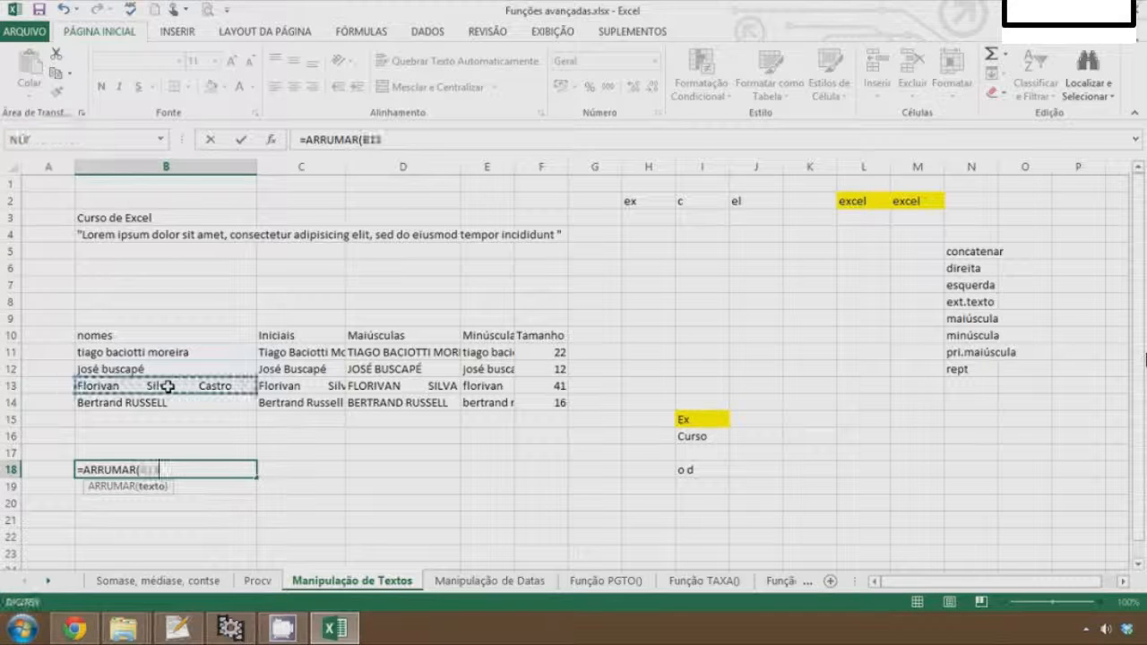
pyautogui.press('Return')
pyautogui.press('Up')
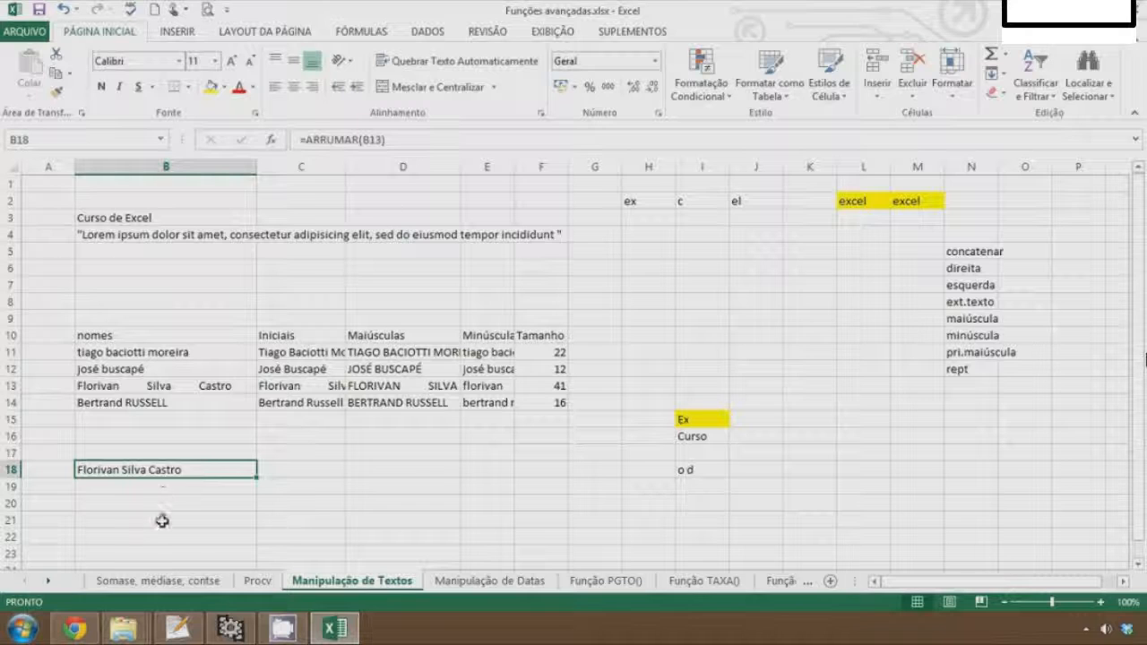
# Enter =REPT("Excel";10) in D20
pyautogui.press('Right')
pyautogui.press('Down')
pyautogui.press('Right')
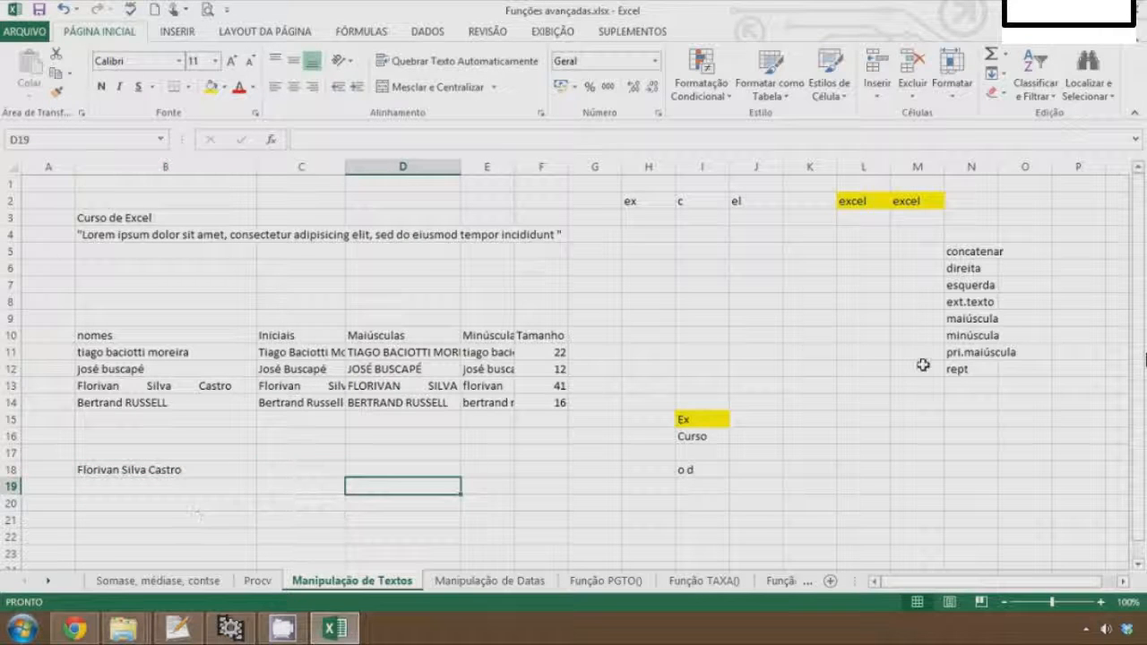
pyautogui.press('Down')
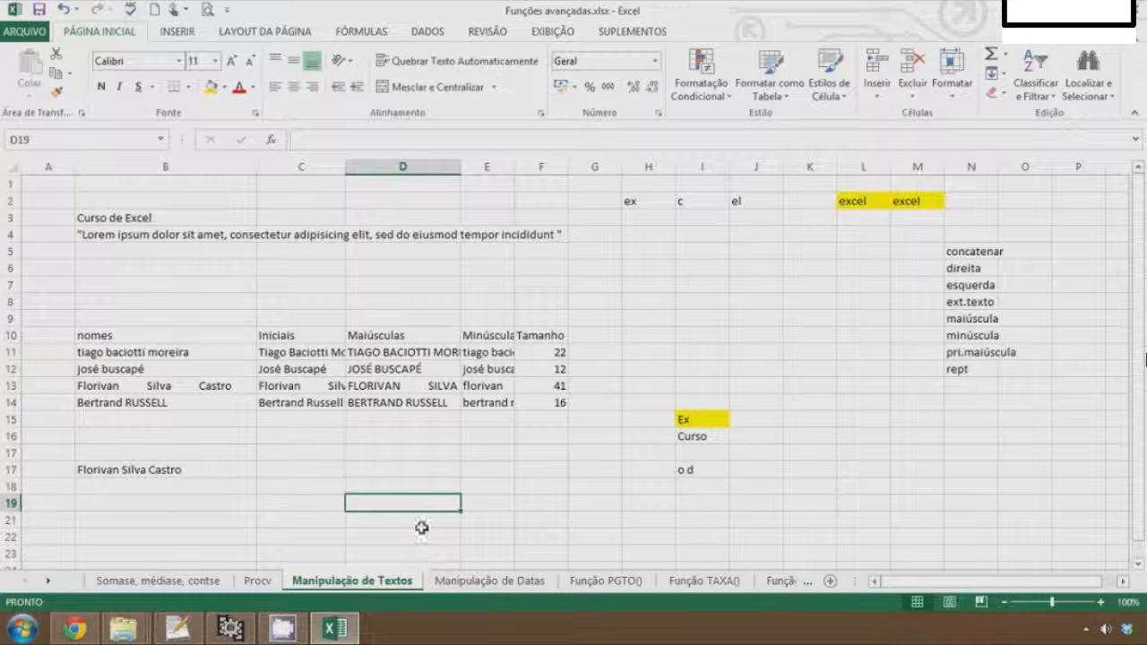
pyautogui.write('=rep')
pyautogui.press('Tab')
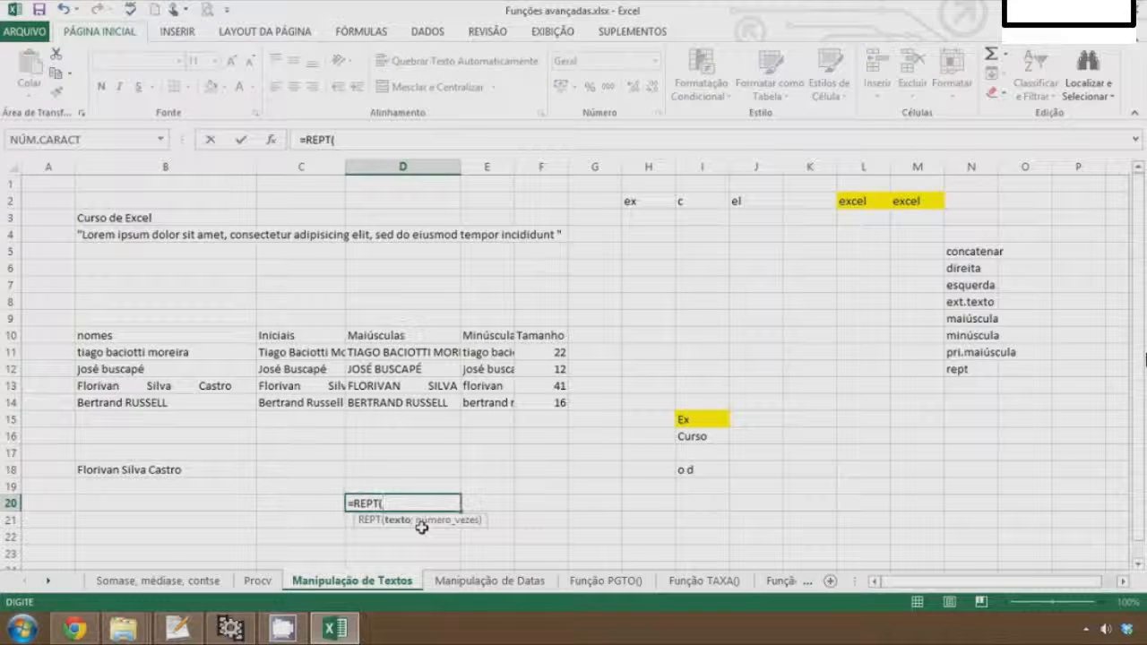
pyautogui.write('"Excel')
pyautogui.write(';10')
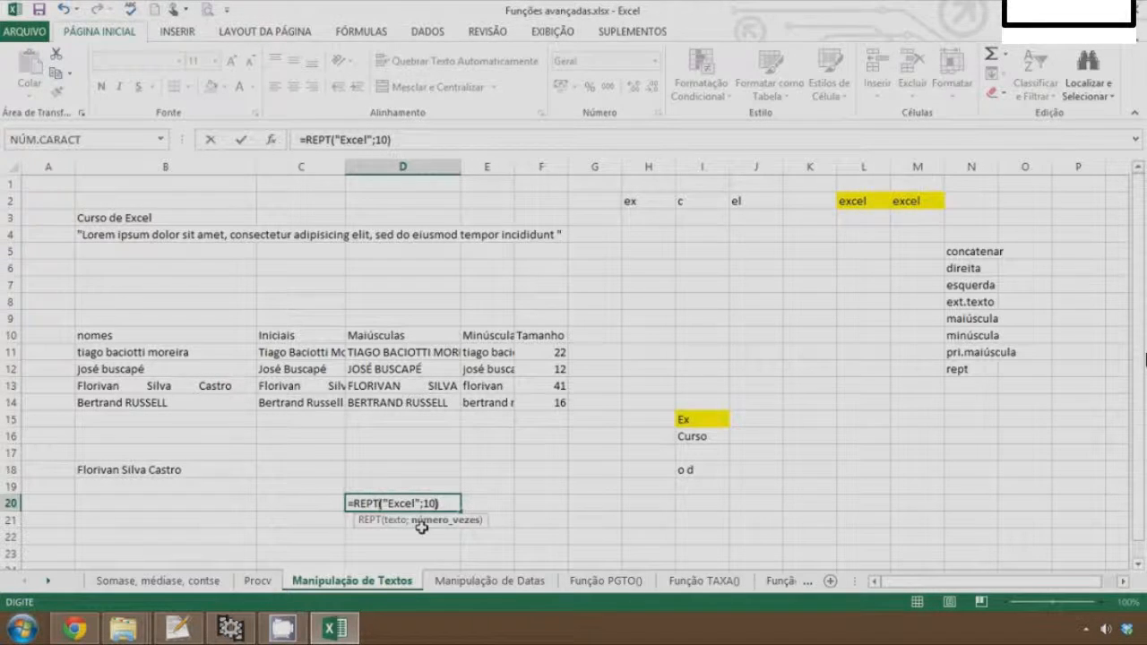
pyautogui.write(')')
pyautogui.press('Return')
pyautogui.press('Up')
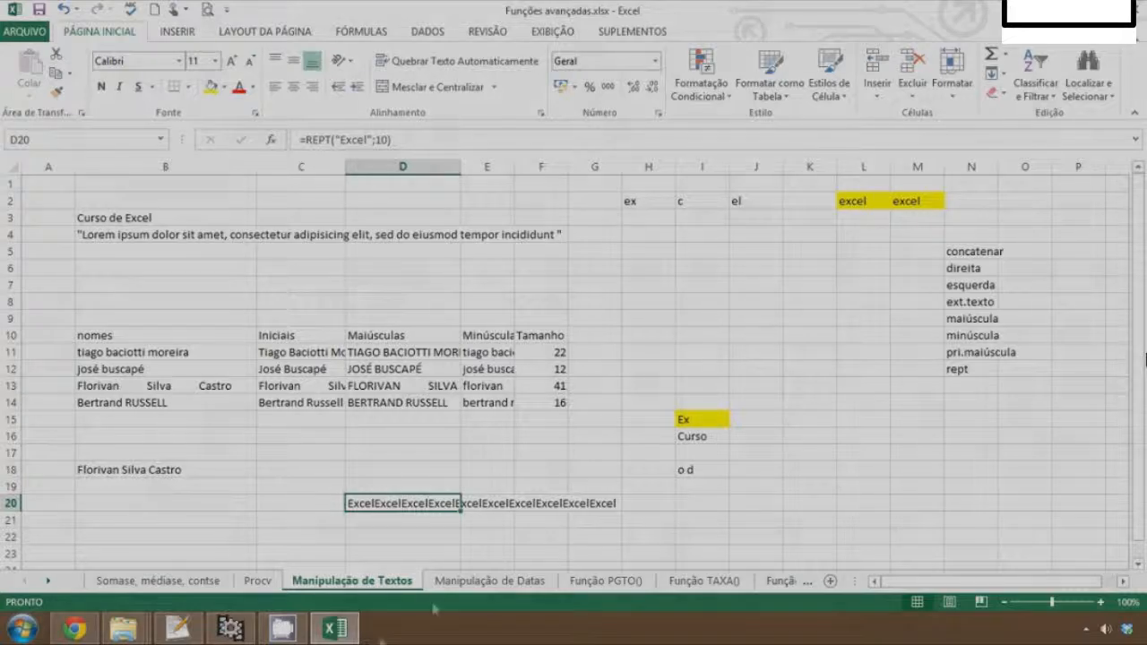
# Edit the D20 formula so the repeated text is "Excel " with a trailing space
pyautogui.press('F2')
pyautogui.press('Left')
pyautogui.press('Left')
pyautogui.press('Left')
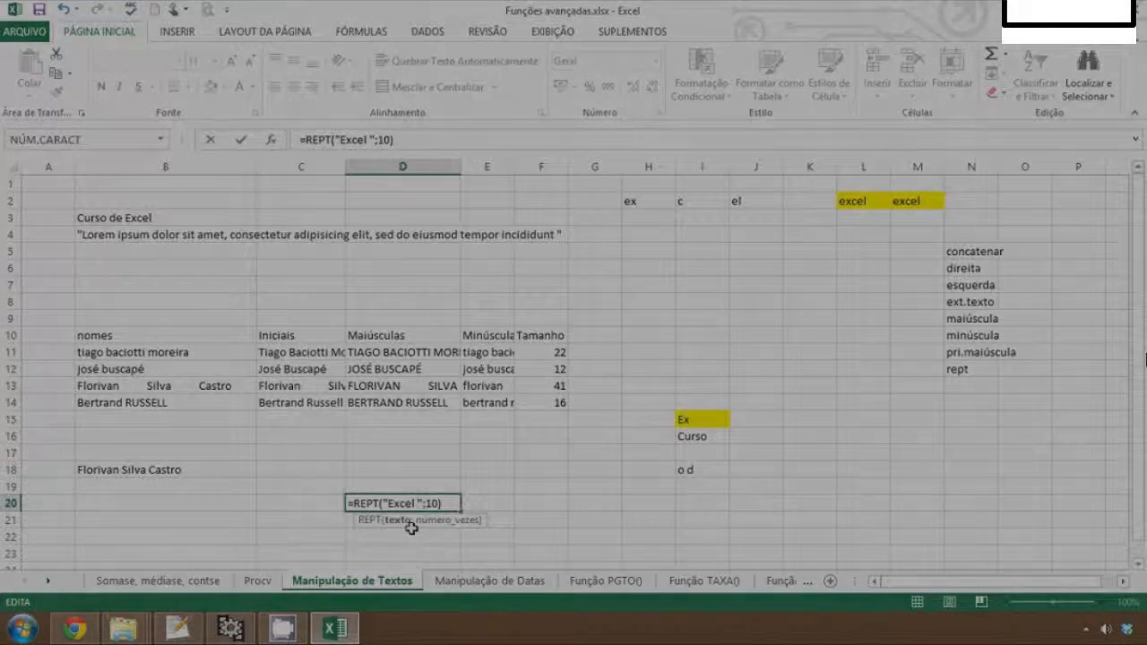
pyautogui.press('Return')
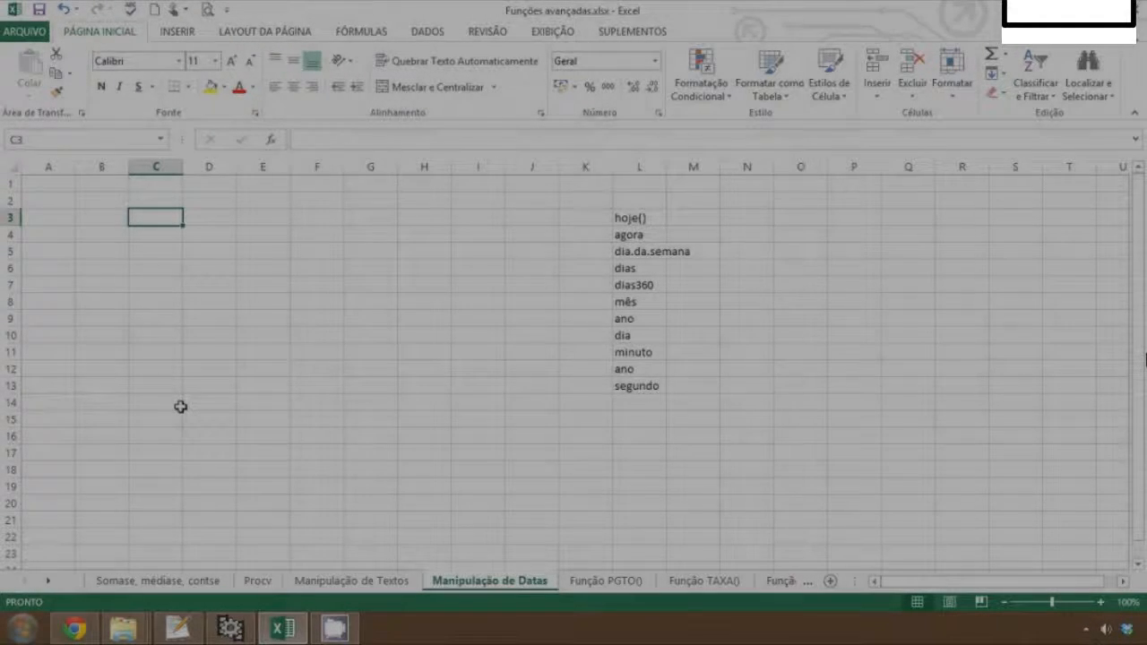
# On the Manipulação de Datas sheet, enter =hoje() in C3 and widen column C
pyautogui.write('=h')
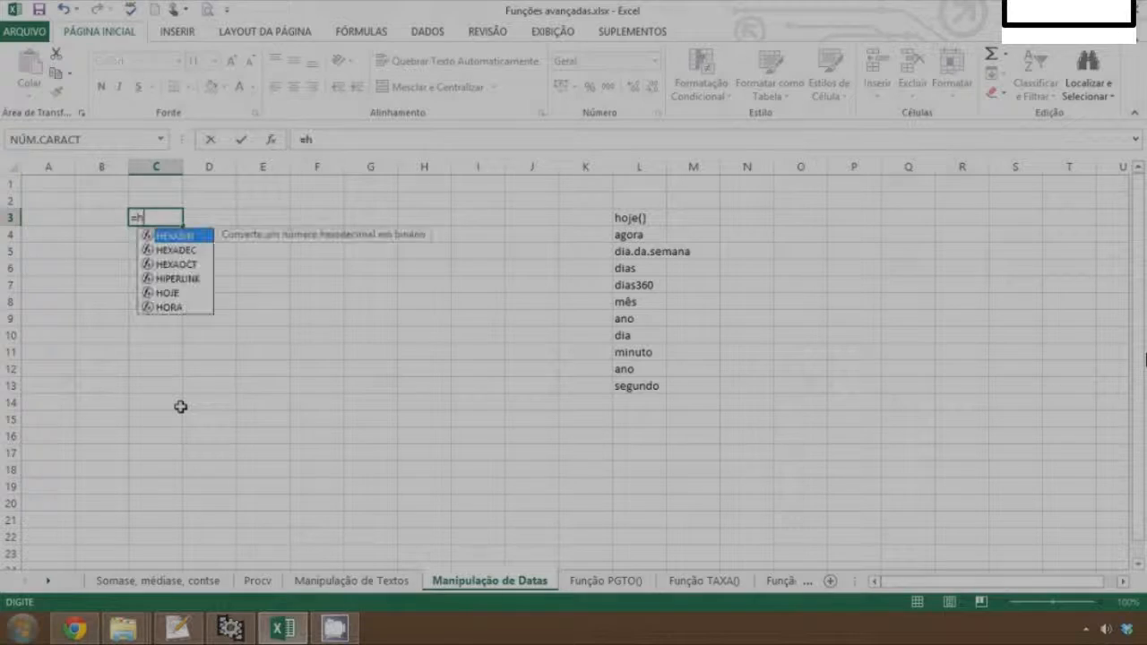
pyautogui.write('oje(')
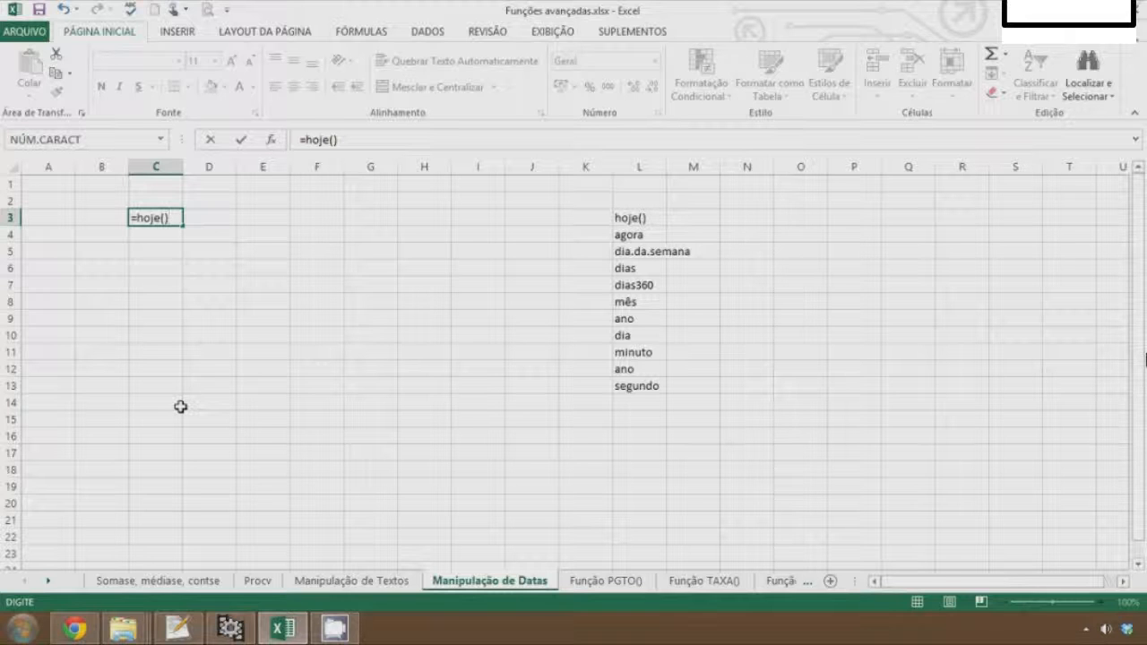
pyautogui.press('Return')
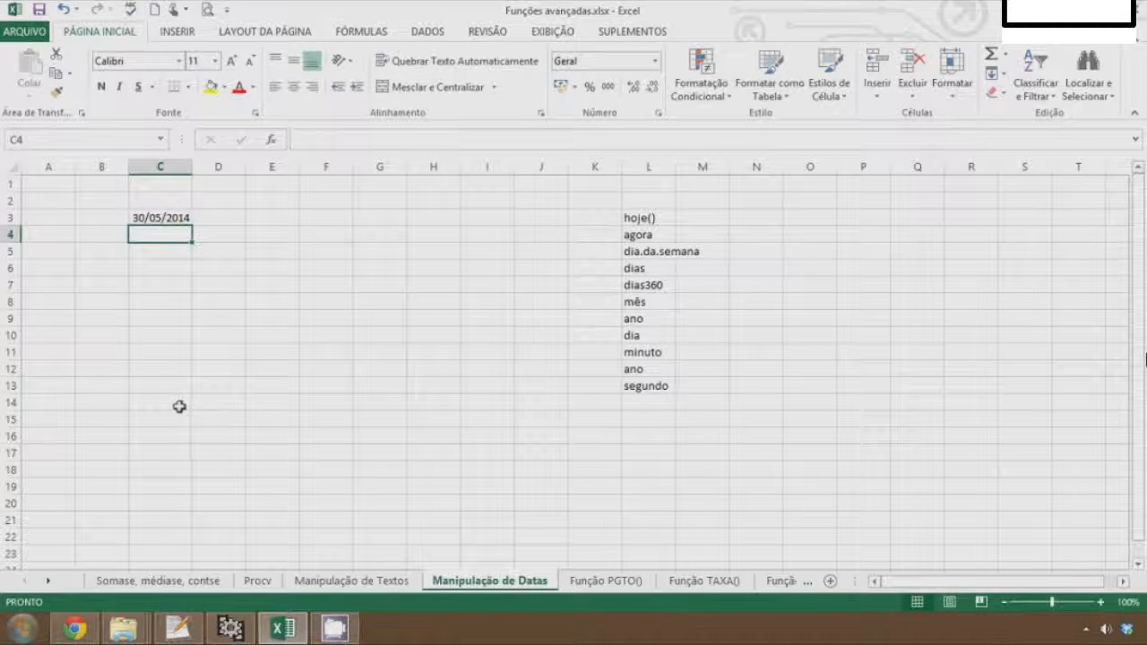
pyautogui.moveTo(192, 169); pyautogui.dragTo(216, 169)
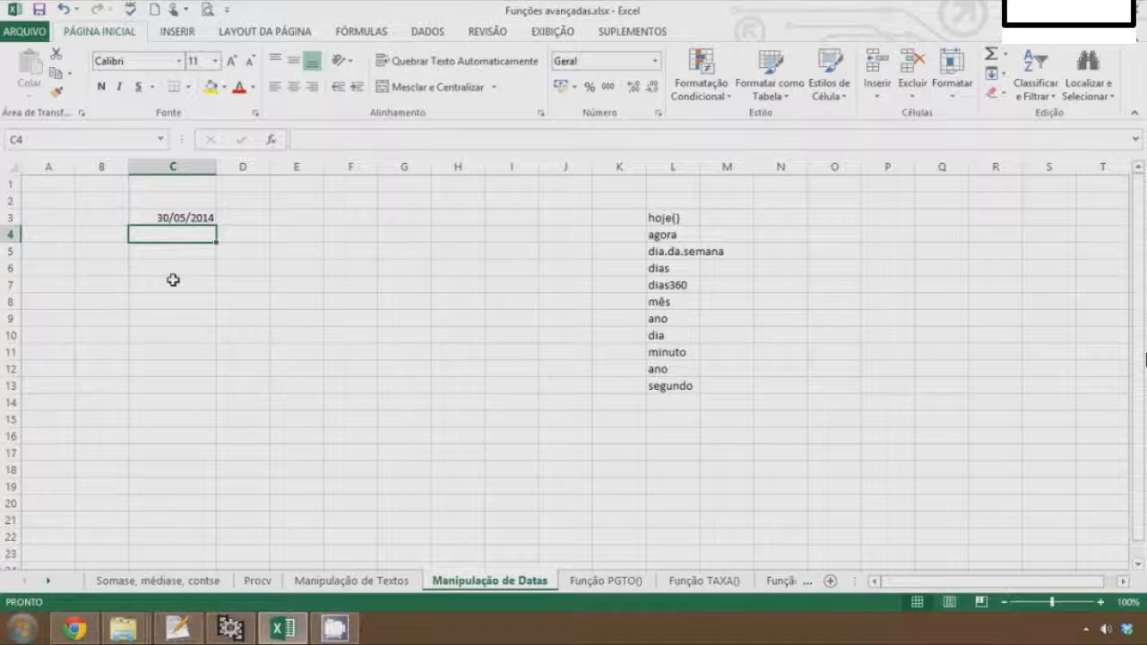
# Enter =agora() in C4, then widen columns C and D so the date and time show
pyautogui.write('=agora(')
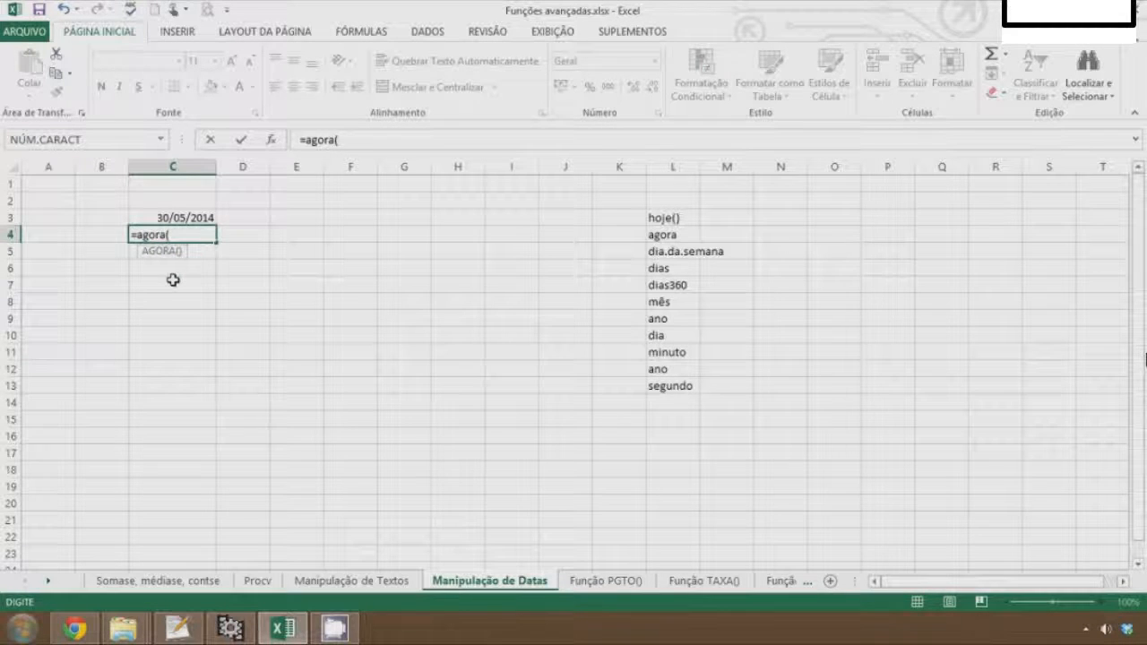
pyautogui.press('Return')
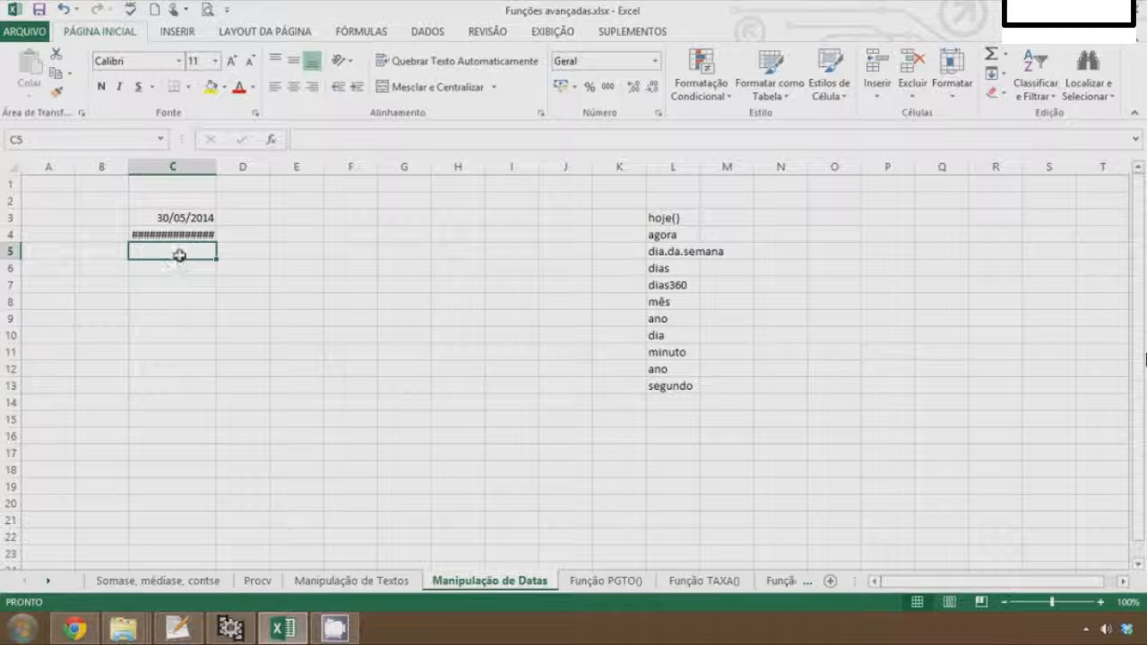
pyautogui.moveTo(216, 168); pyautogui.dragTo(249, 171)
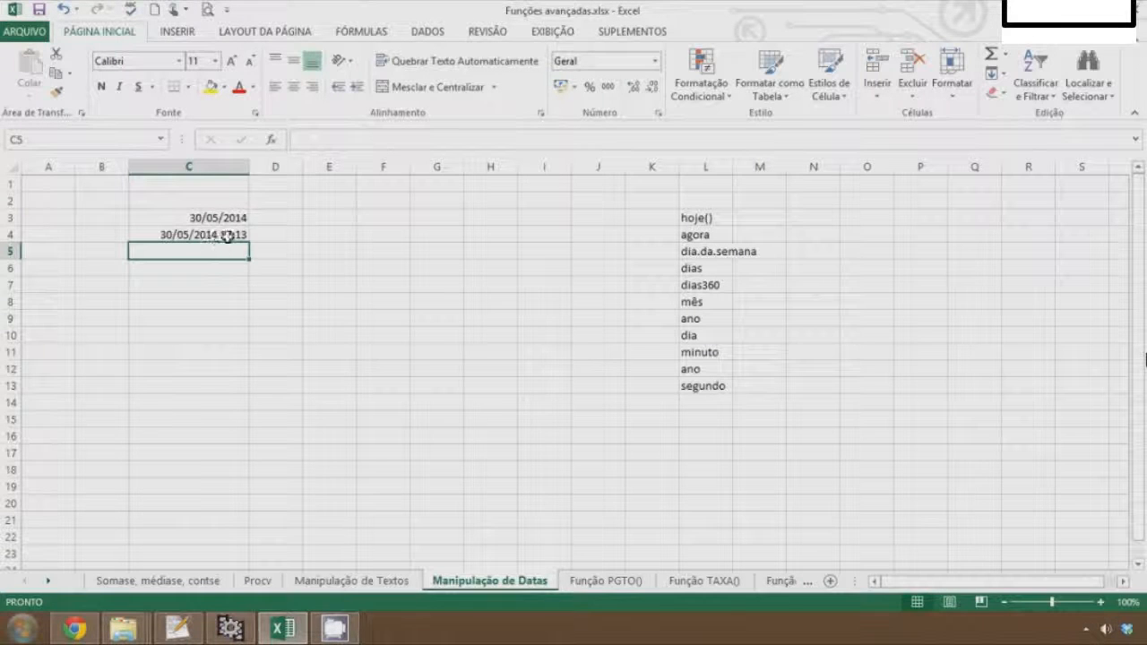
pyautogui.moveTo(305, 167); pyautogui.dragTo(367, 171)
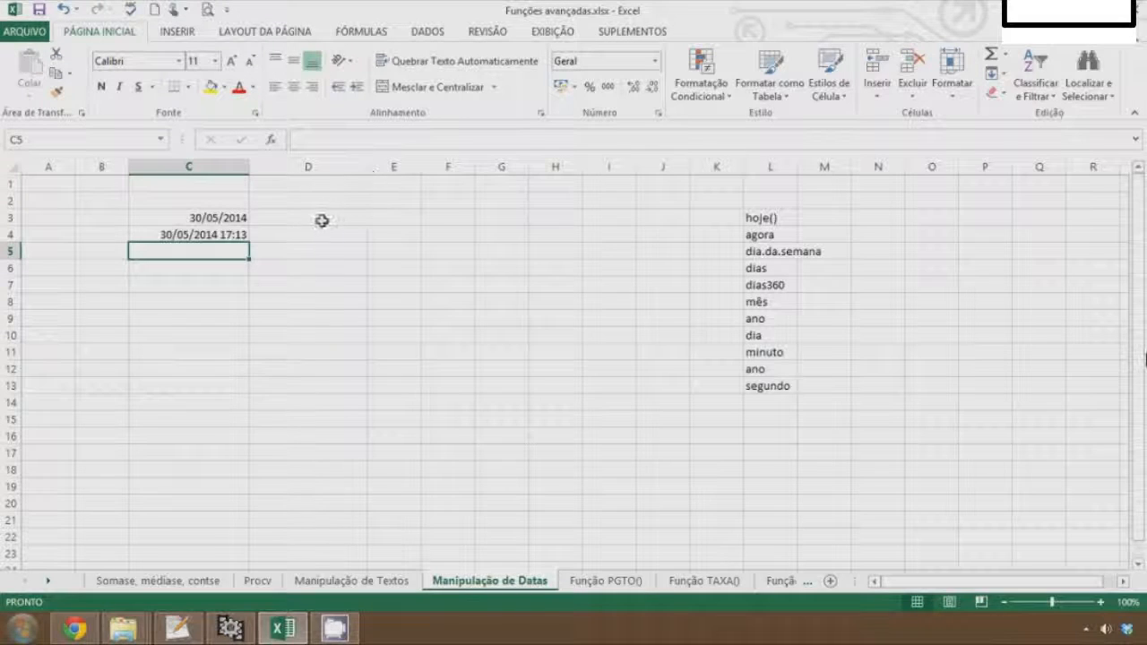
pyautogui.click(317, 314)
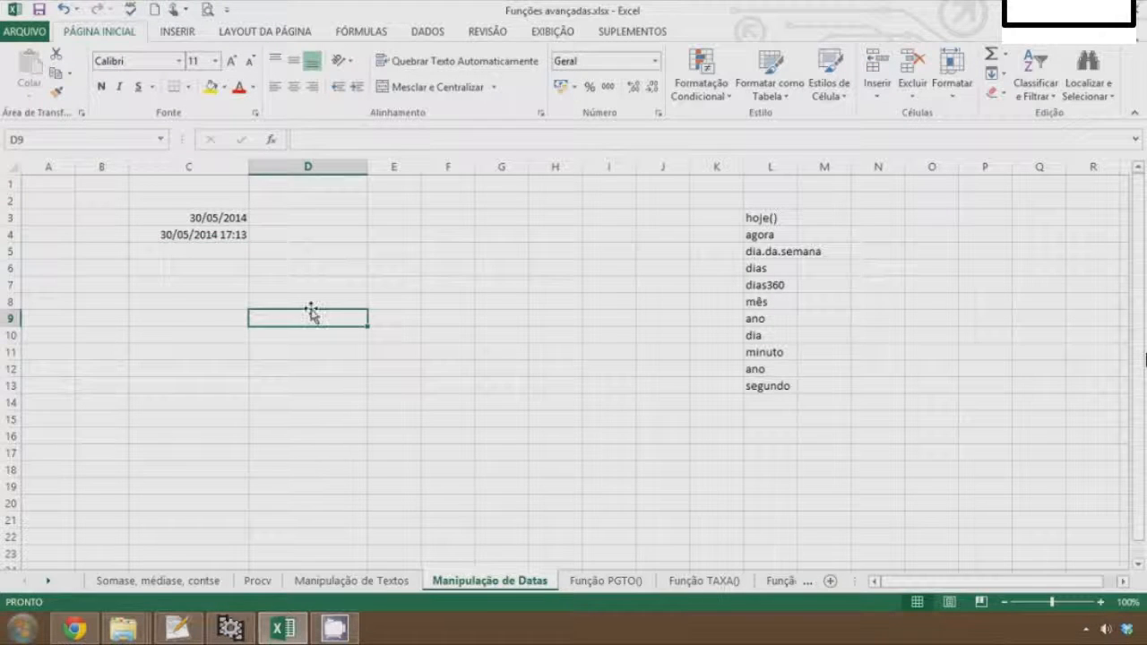
# Add the headers Data in C11 and Dia da Semana in D11
pyautogui.click(311, 302)
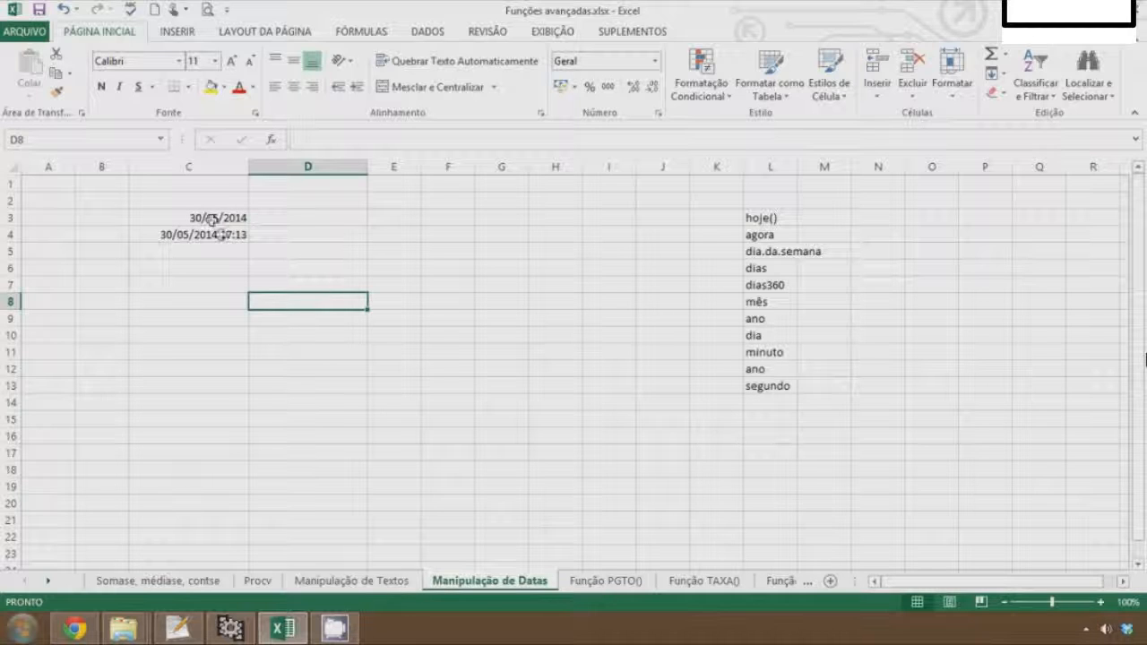
pyautogui.press('Left')
pyautogui.press('Down')
pyautogui.press('Down')
pyautogui.press('Down')
pyautogui.press('Down')
pyautogui.press('Up')
pyautogui.write('Data')
pyautogui.press('Tab')
pyautogui.write('Dia da Semana')
pyautogui.press('Return')
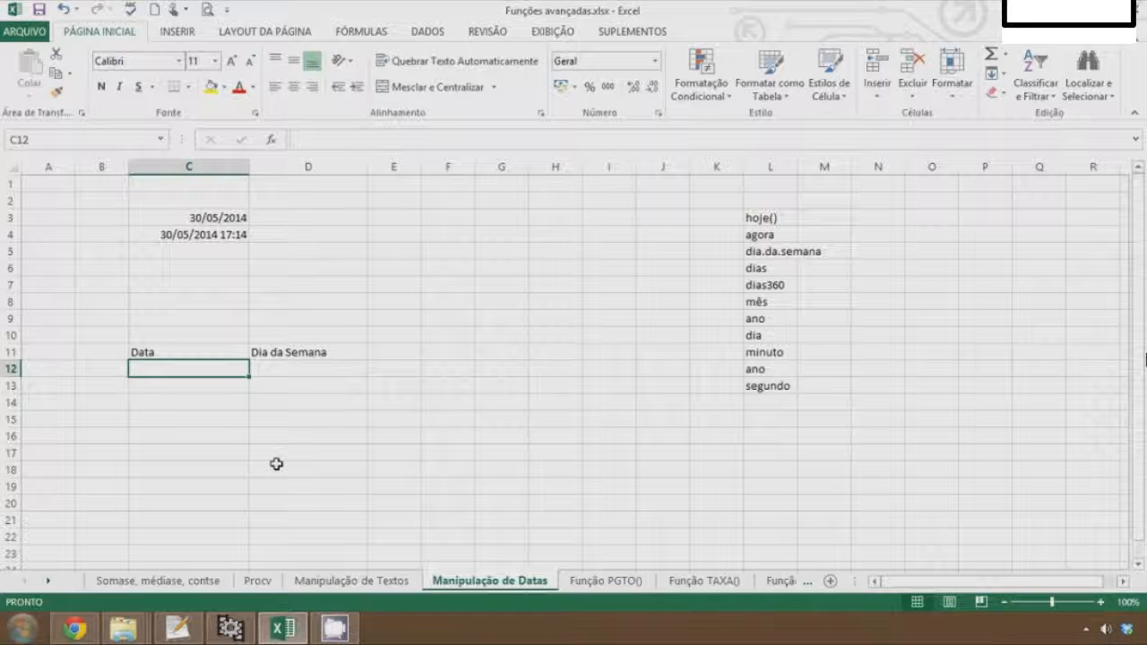
# Enter the date 10/10/2012 in C12
pyautogui.write('10/')
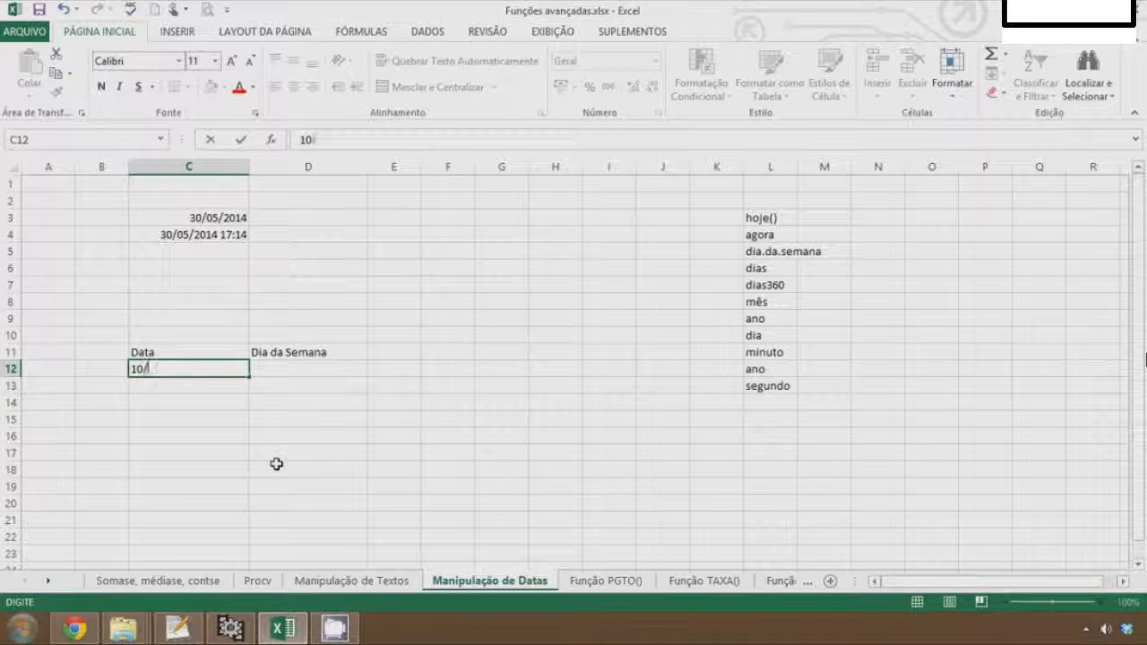
pyautogui.write('10/2012')
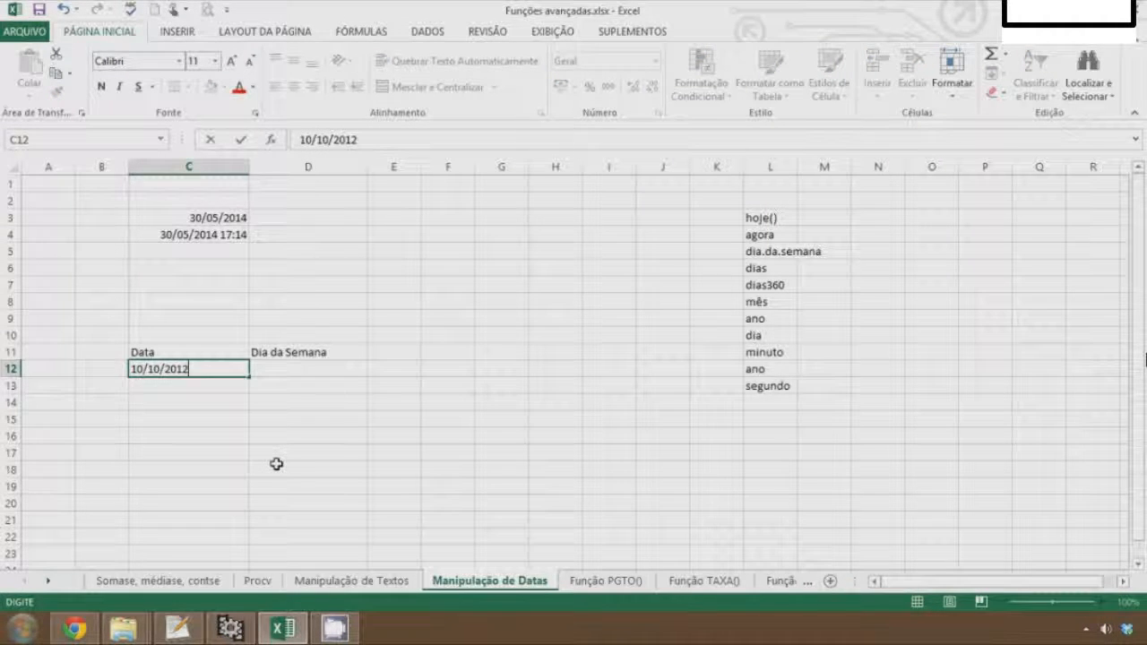
pyautogui.press('Return')
pyautogui.press('Up')
pyautogui.press('Right')
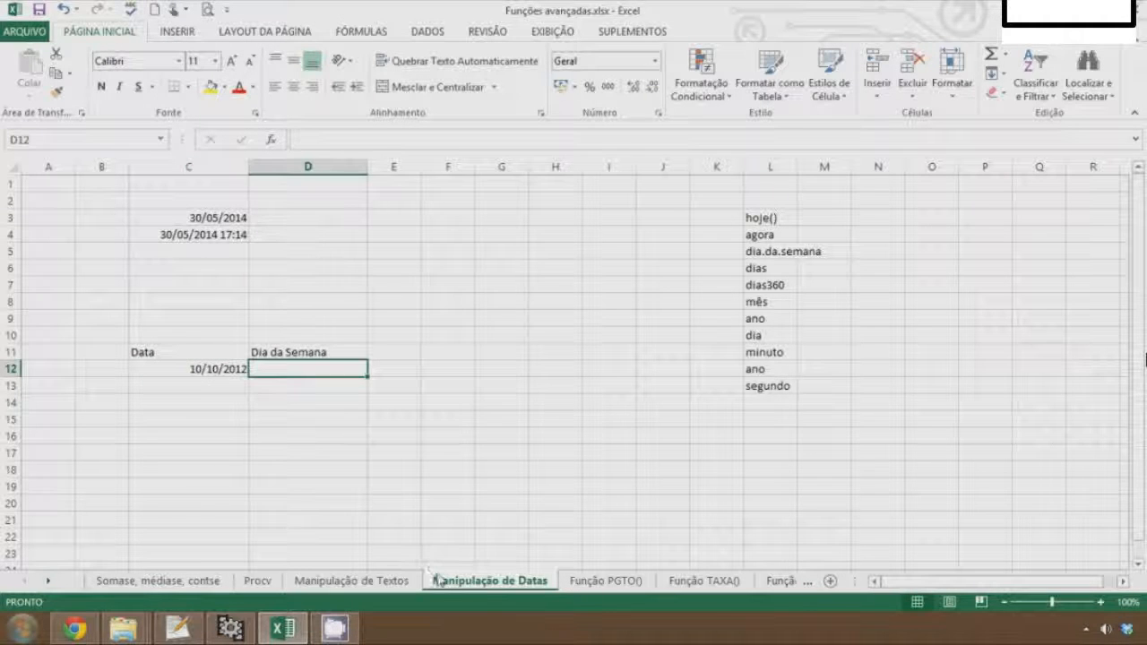
# Enter =DIA.DA.SEMANA(C12) in D12 and reopen the formula to review it
pyautogui.write('=')
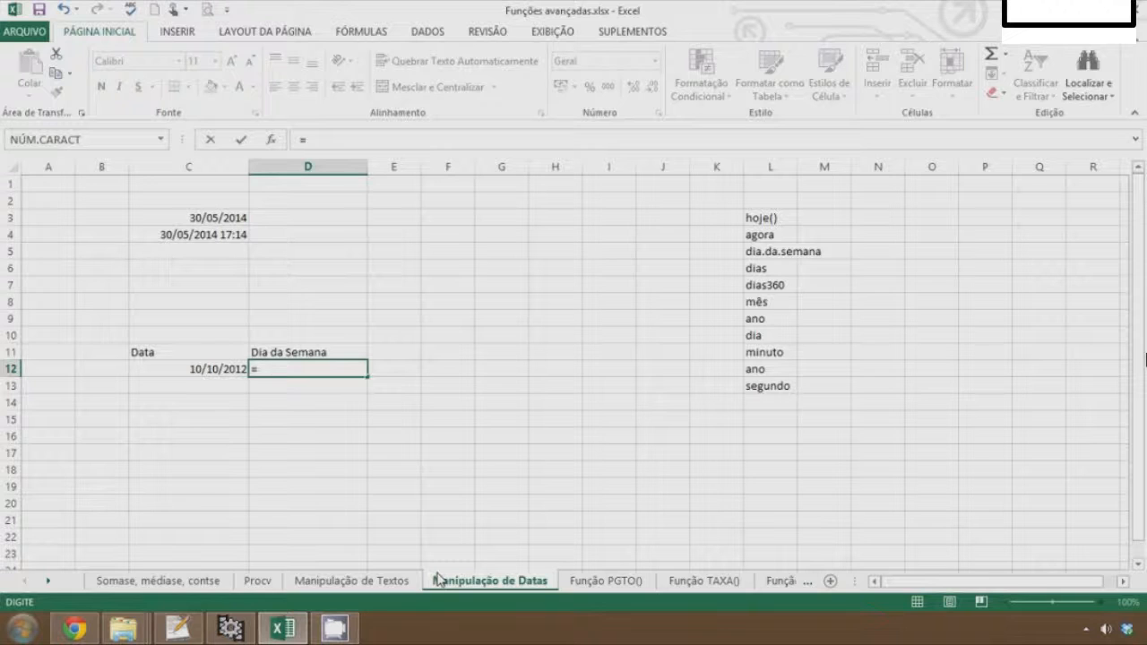
pyautogui.write('dia')
pyautogui.press('Down')
pyautogui.press('Tab')
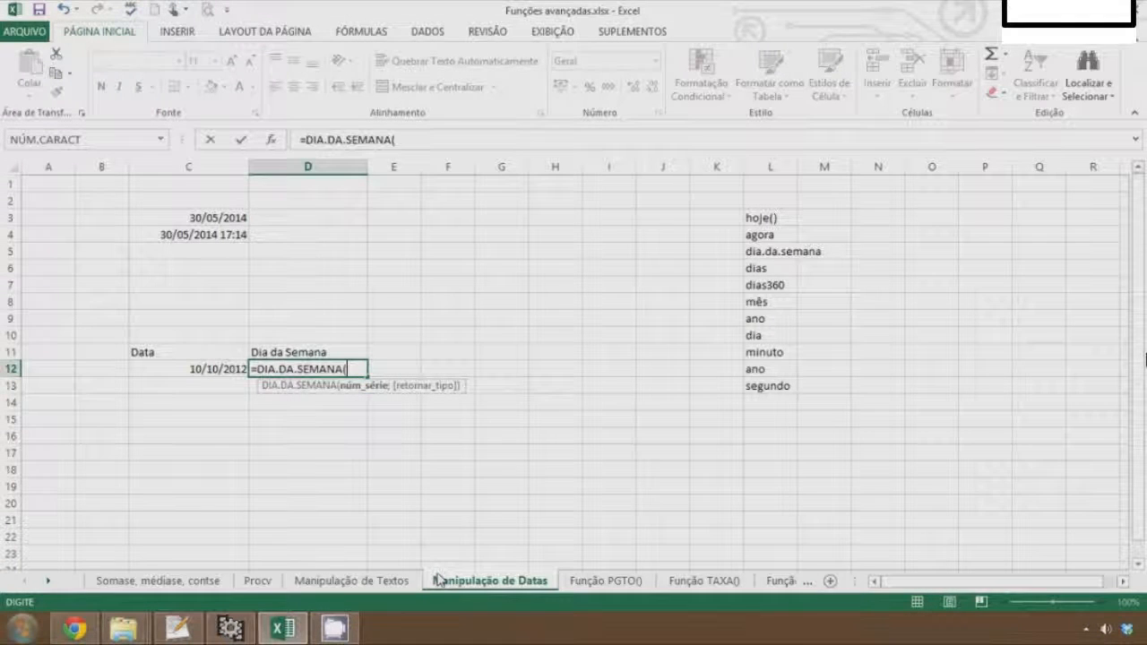
pyautogui.click(224, 369)
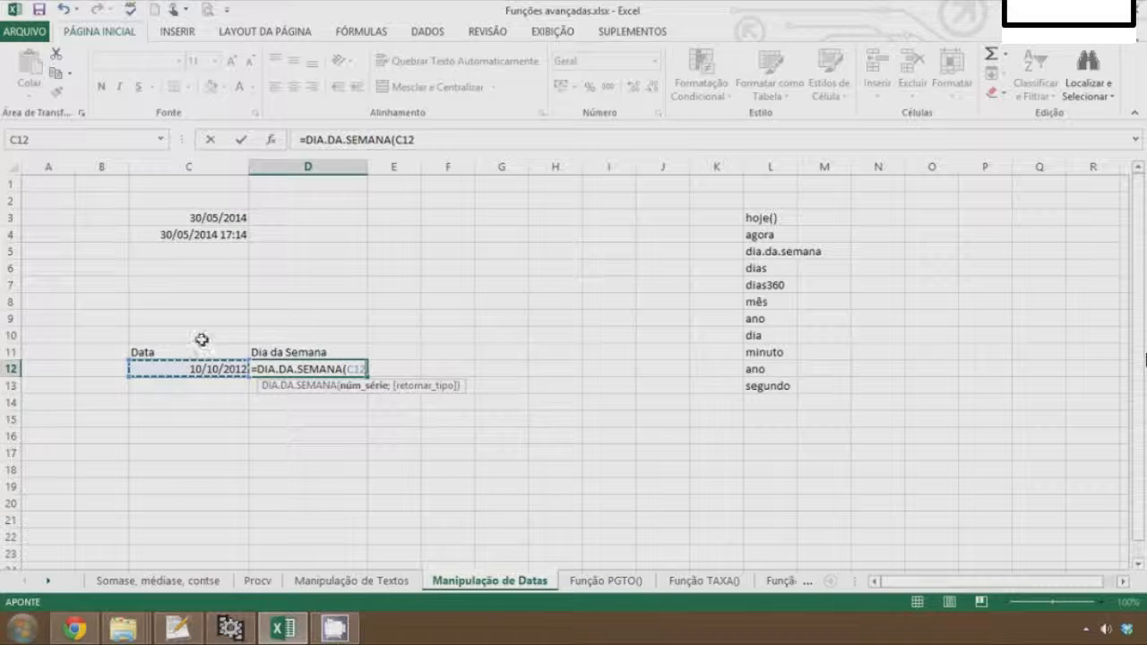
pyautogui.write(')')
pyautogui.press('Return')
pyautogui.press('Up')
pyautogui.press('F2')
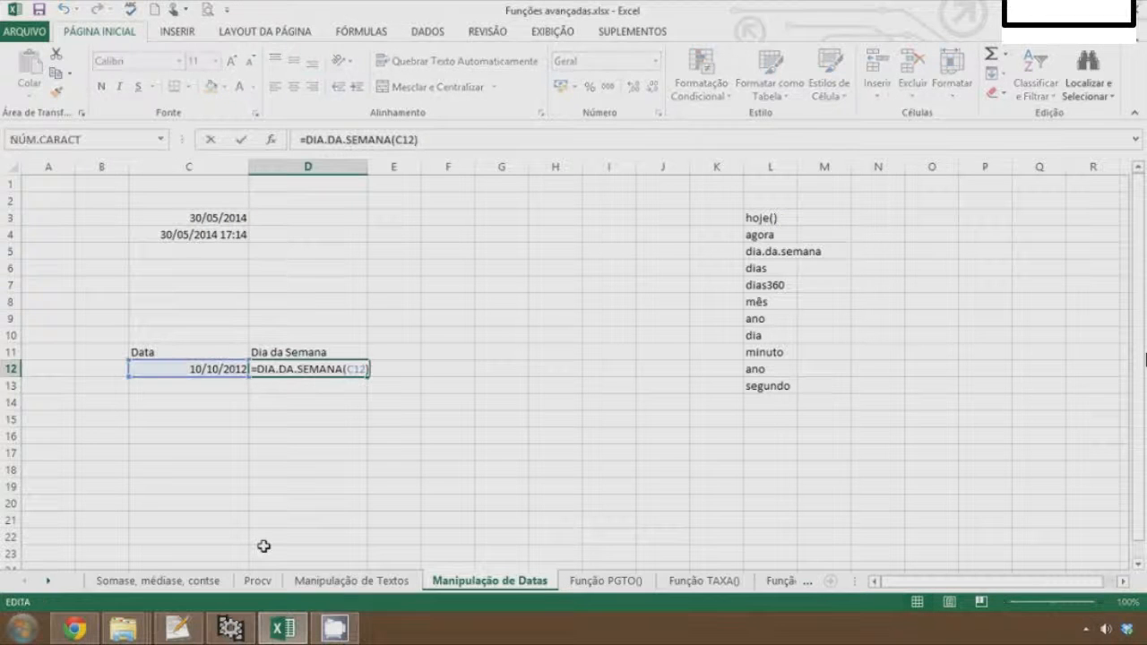
pyautogui.press('Escape')
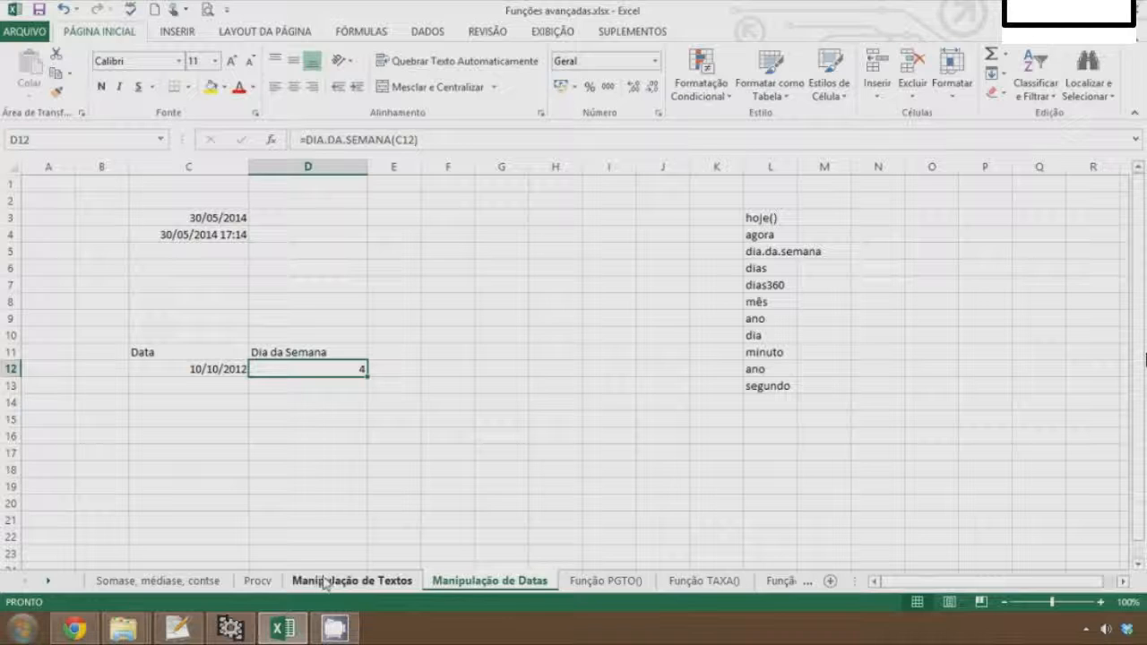
# Fill H12:H18 with the numbers 1 to 7 as a series starting from 1 and 2
pyautogui.press('Right')
pyautogui.press('Right')
pyautogui.press('Right')
pyautogui.press('Right')
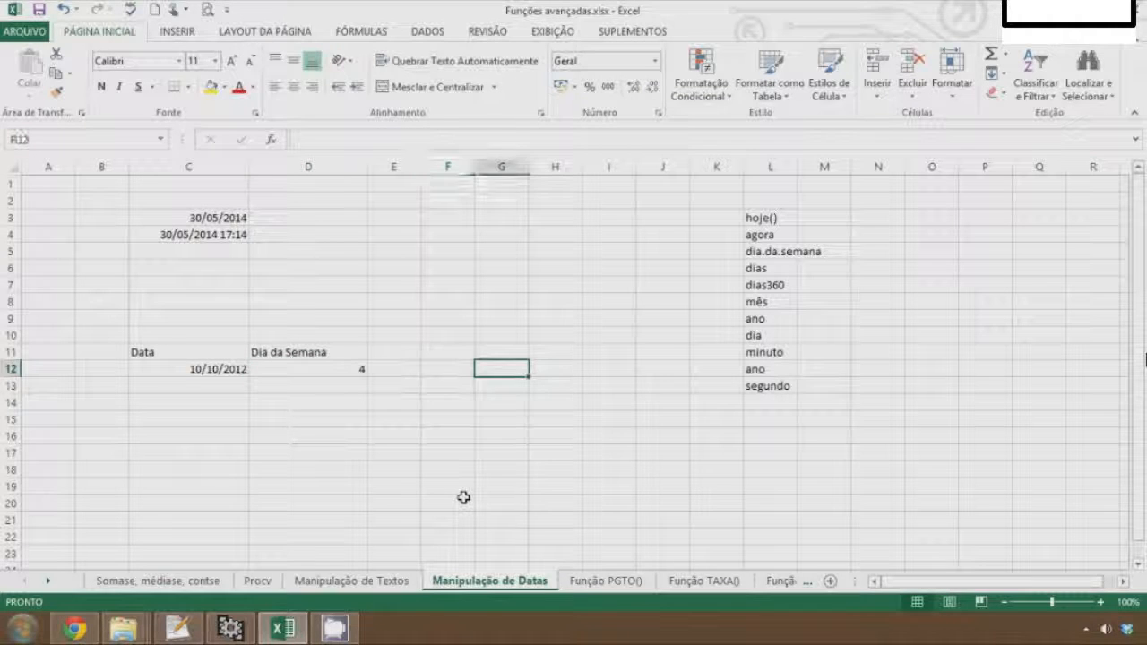
pyautogui.press('Down')
pyautogui.press('Up')
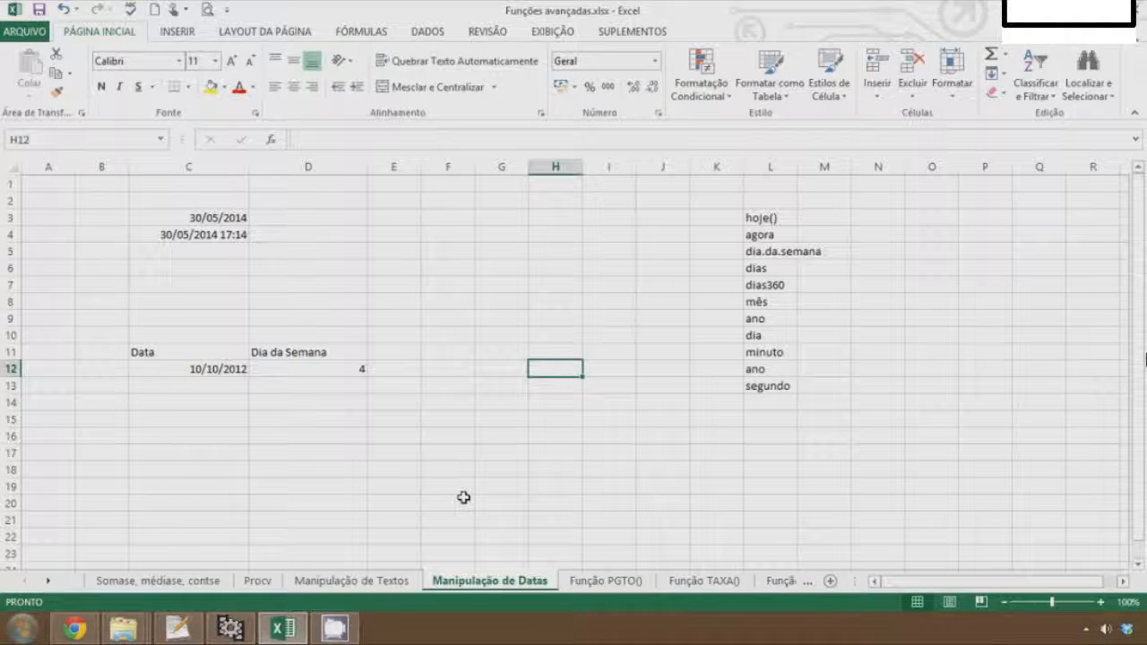
pyautogui.write('1')
pyautogui.press('Return')
pyautogui.write('2')
pyautogui.press('Up')
pyautogui.hotkey('shift', 'Down')
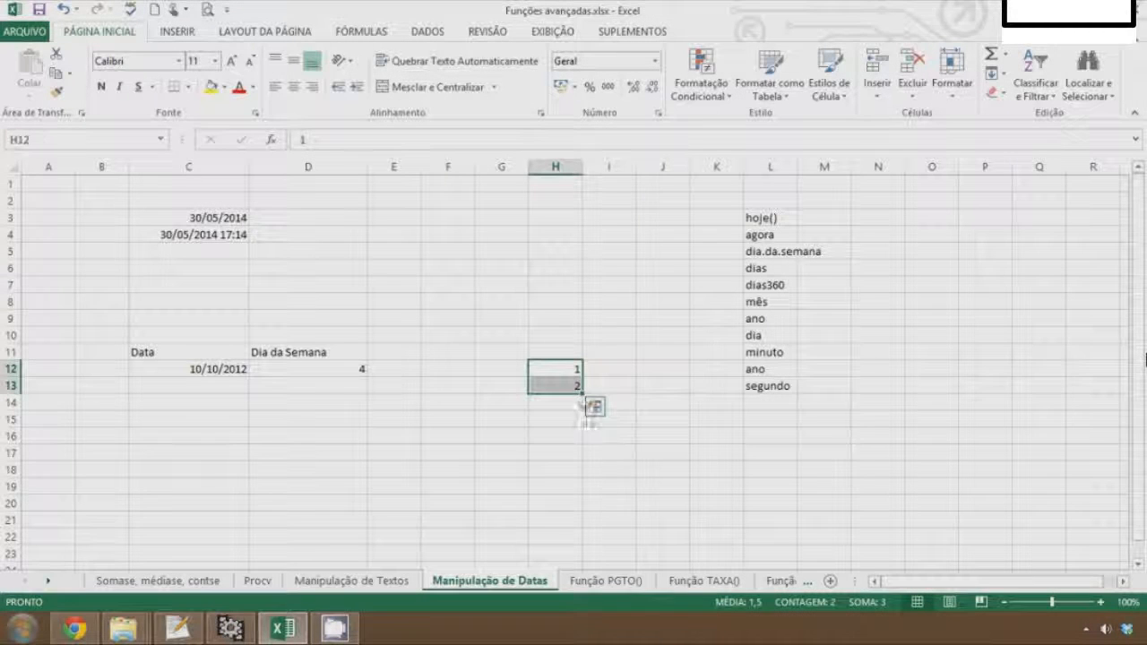
pyautogui.moveTo(582, 395); pyautogui.dragTo(584, 469)
pyautogui.click(613, 374)
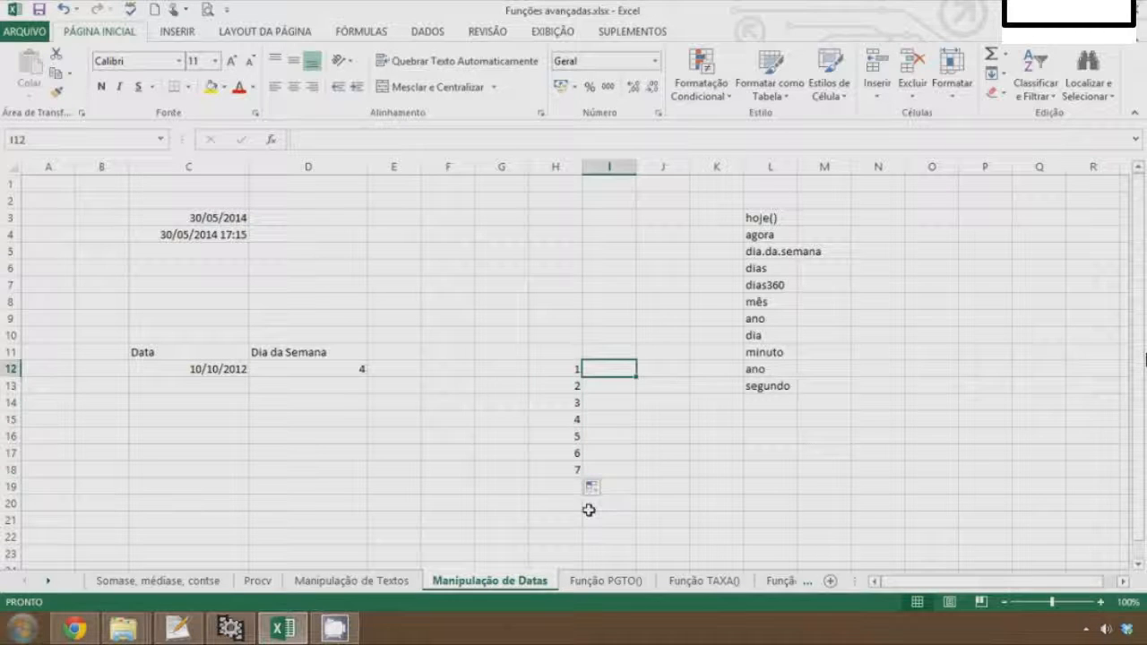
# Enter Domingo in I12 and fill it down to I18 to list the weekdays through Sábado
pyautogui.write('Domingo')
pyautogui.press('Return')
pyautogui.click(627, 370)
pyautogui.moveTo(636, 377); pyautogui.dragTo(626, 475)
pyautogui.click(502, 418)
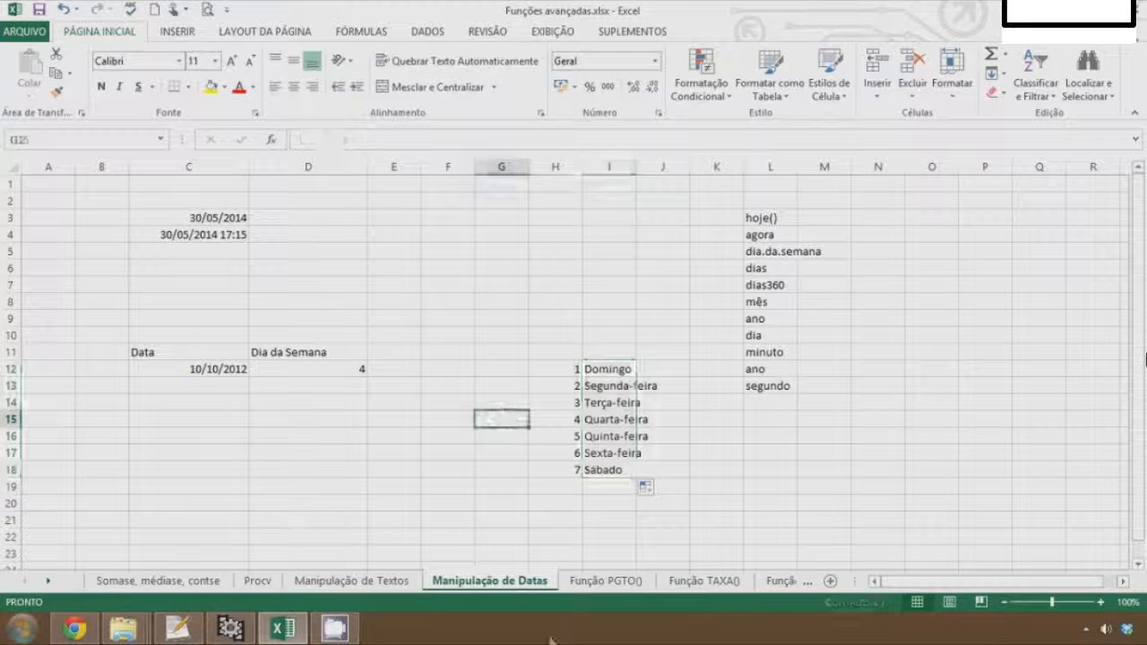
# Name the range H12:I18 as semana
pyautogui.moveTo(559, 368); pyautogui.dragTo(589, 469)
pyautogui.click(61, 141)
pyautogui.write('sem')
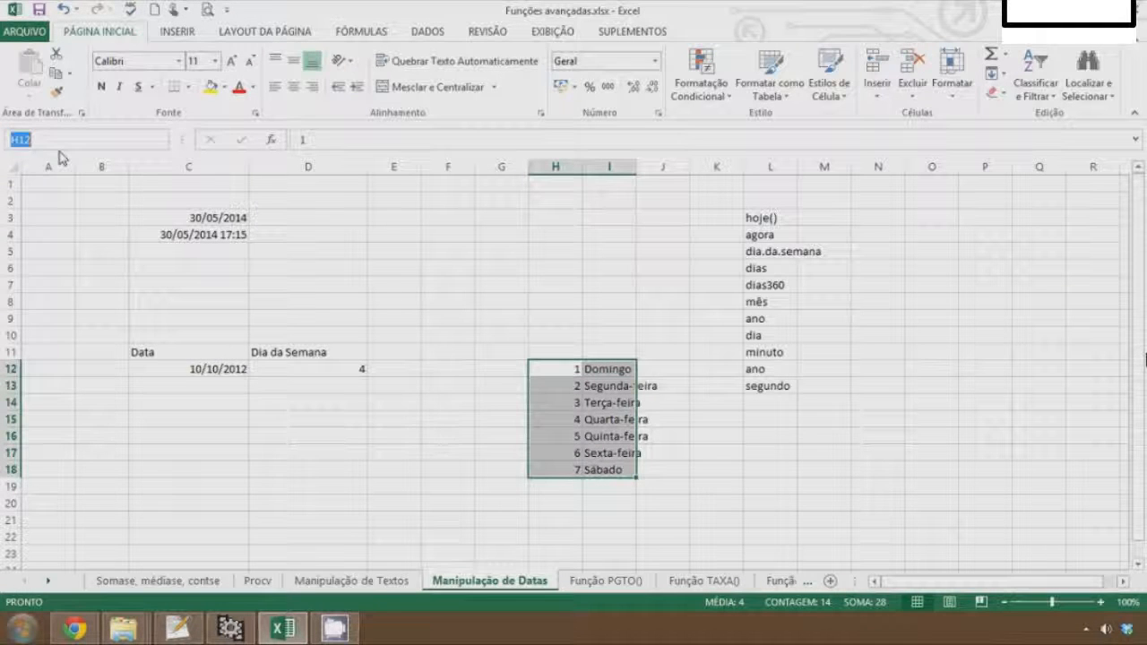
pyautogui.write('ana')
pyautogui.press('Return')
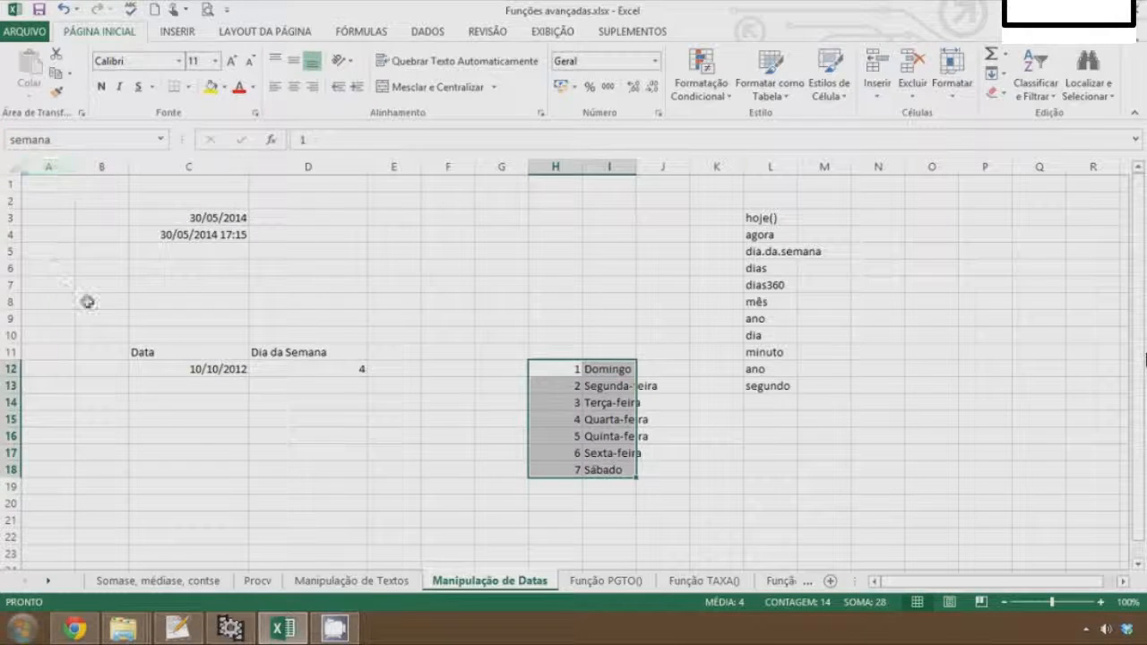
# Wrap the D12 formula in a lookup: =PROCV(DIA.DA.SEMANA(C12);semana;2)
pyautogui.click(328, 368)
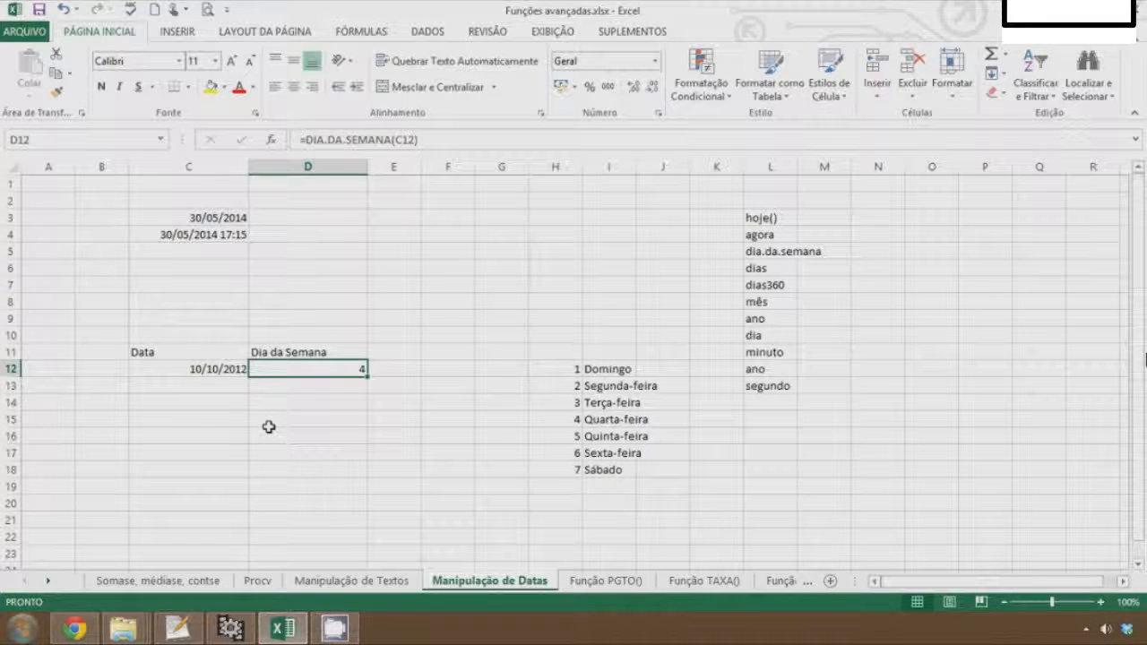
pyautogui.press('F2')
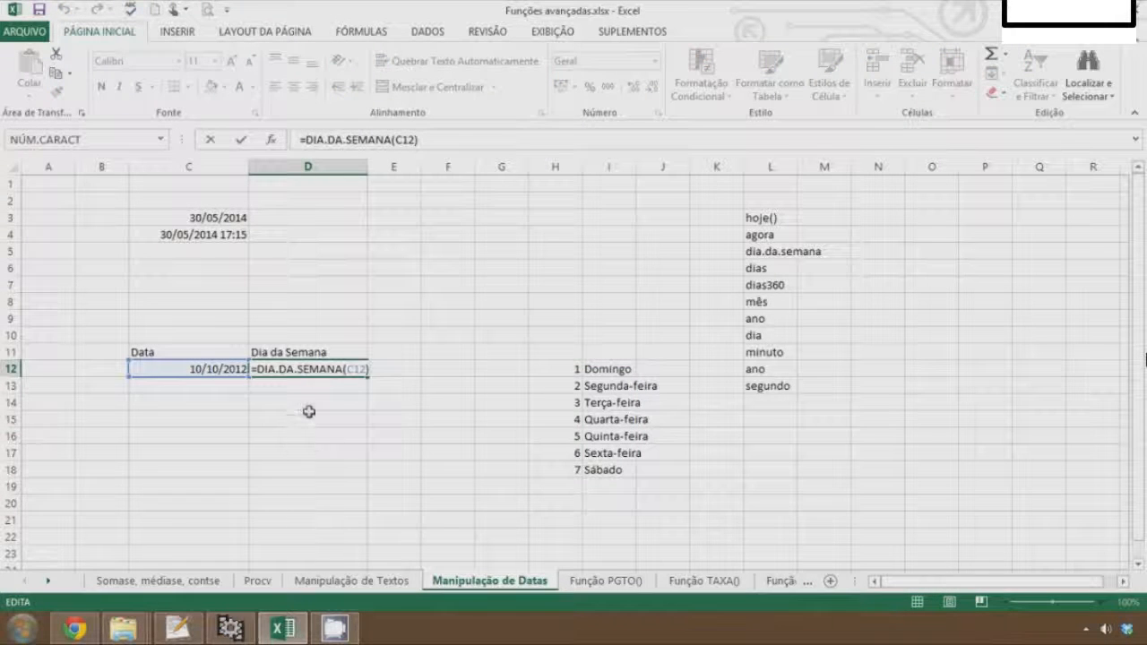
pyautogui.press('Left')
pyautogui.press('Left')
pyautogui.press('Left')
pyautogui.press('Left')
pyautogui.press('Left')
pyautogui.press('Left')
pyautogui.press('Left')
pyautogui.press('Left')
pyautogui.press('Left')
pyautogui.press('Left')
pyautogui.press('Left')
pyautogui.press('Left')
pyautogui.press('Left')
pyautogui.press('Left')
pyautogui.press('Left')
pyautogui.press('Left')
pyautogui.press('Left')
pyautogui.press('Left')
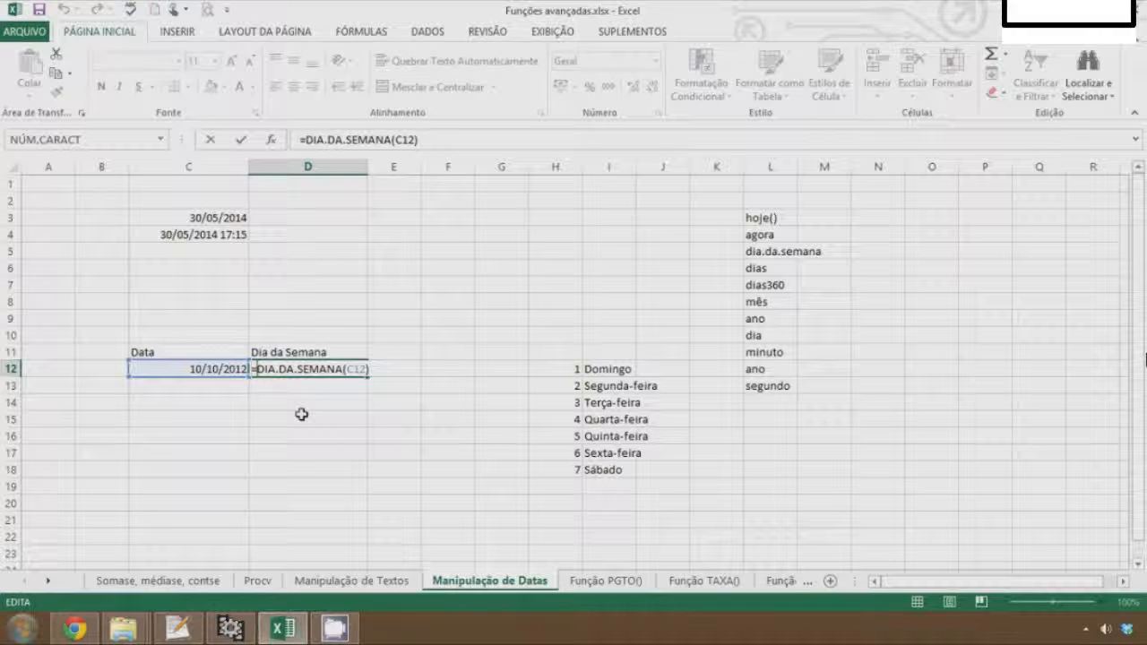
pyautogui.press('Right')
pyautogui.write('procv')
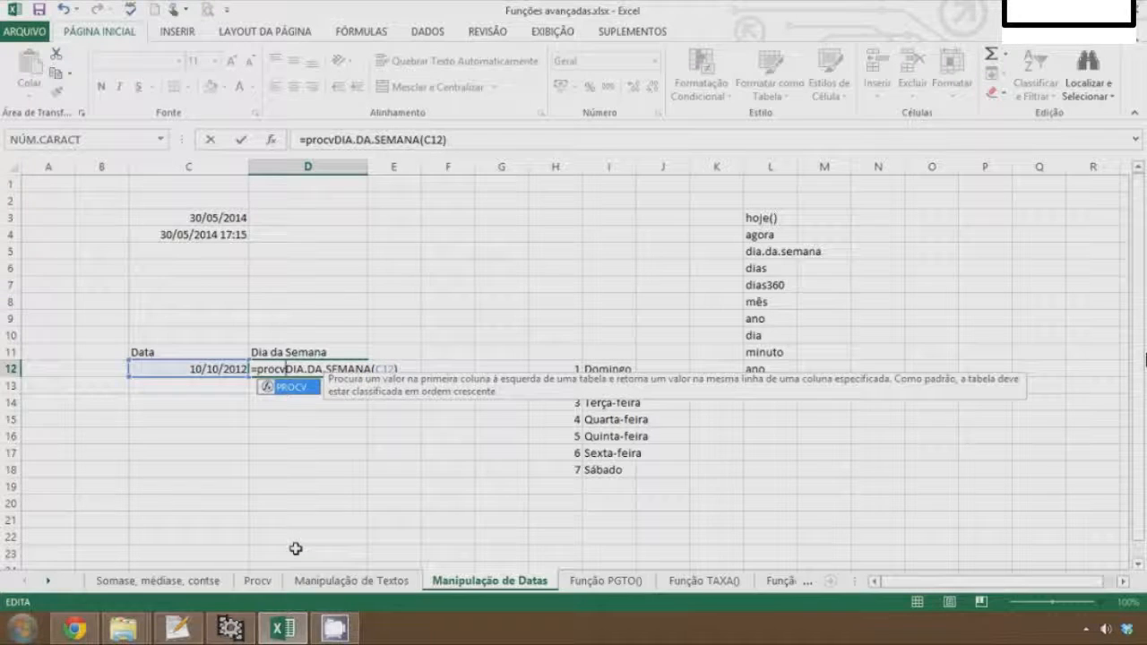
pyautogui.write('(')
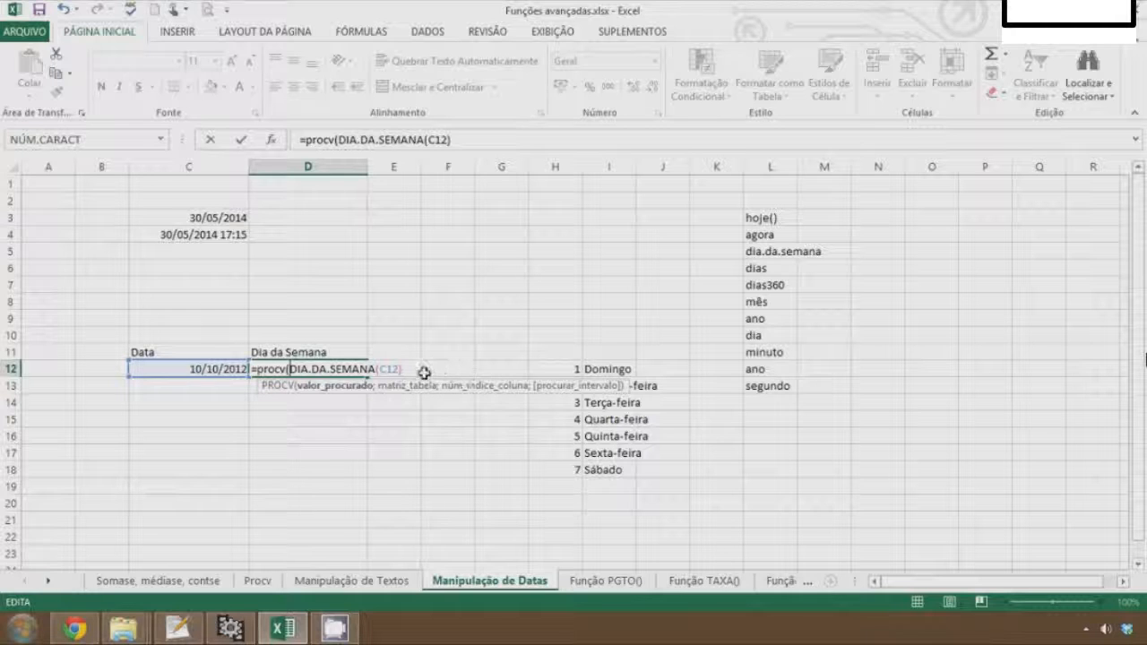
pyautogui.write(';')
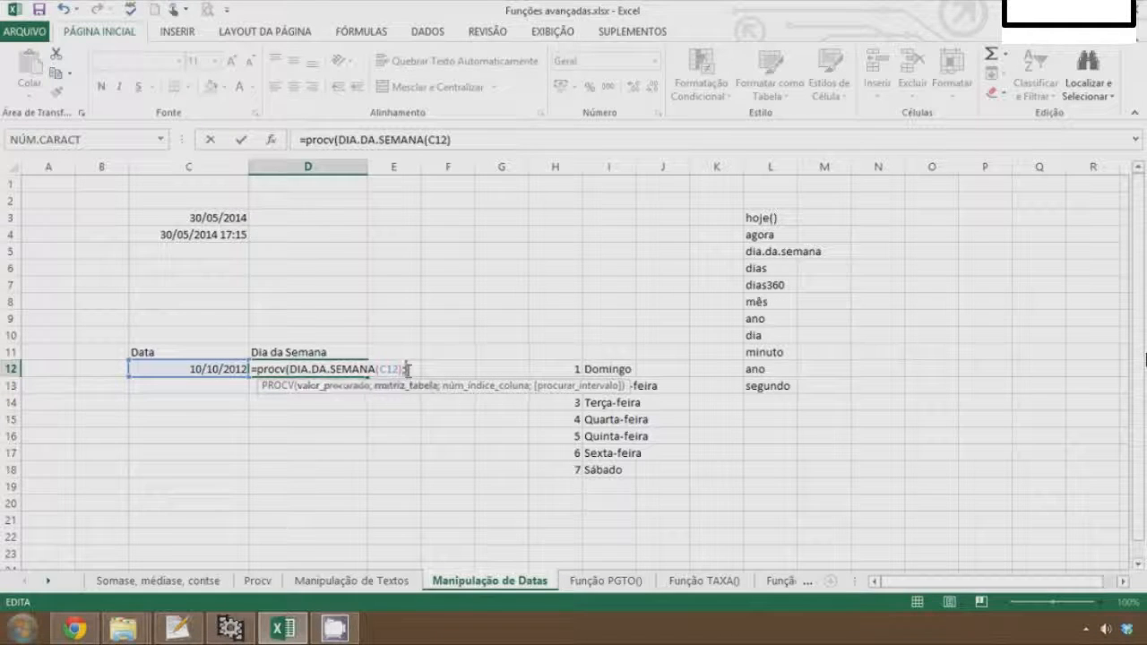
pyautogui.write('semana')
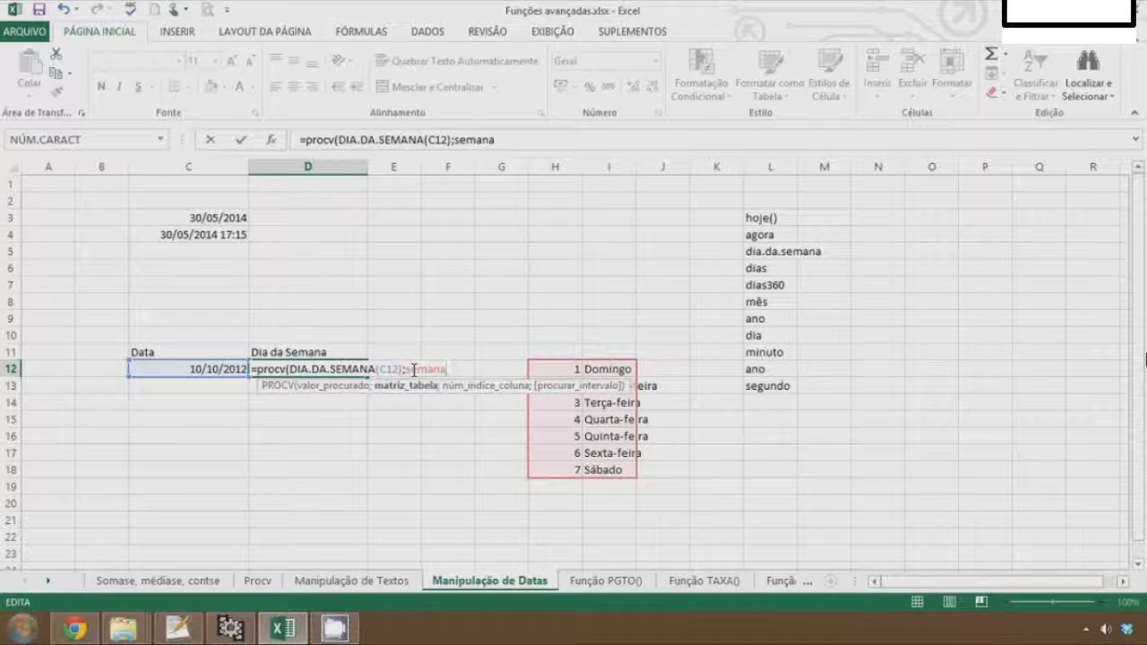
pyautogui.write(';')
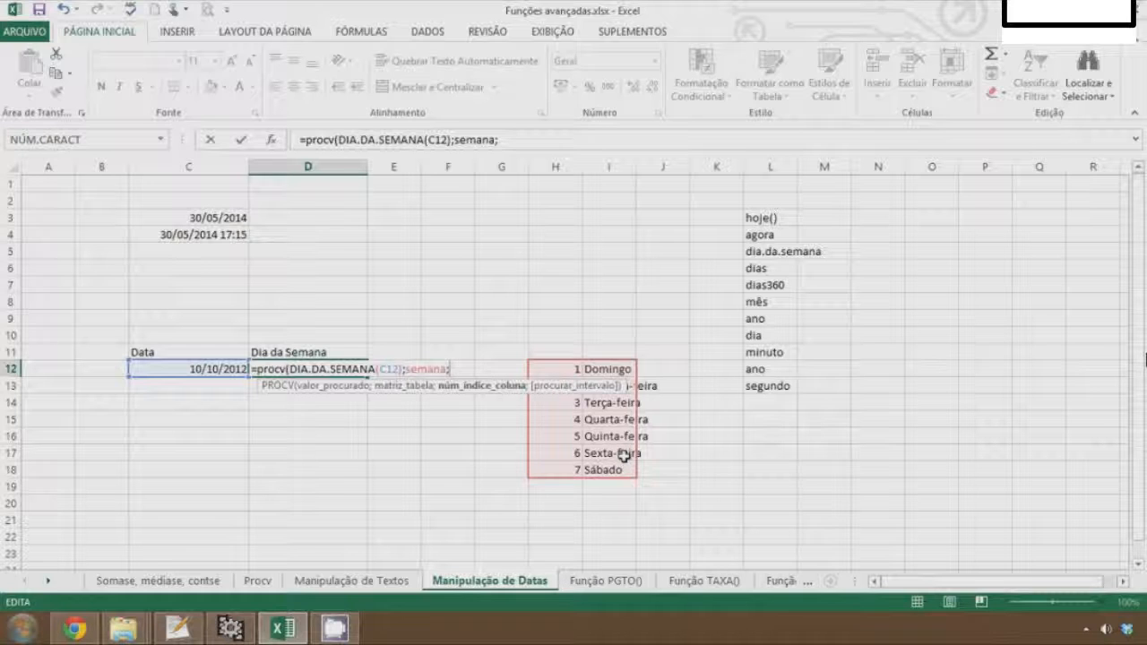
pyautogui.write('2)')
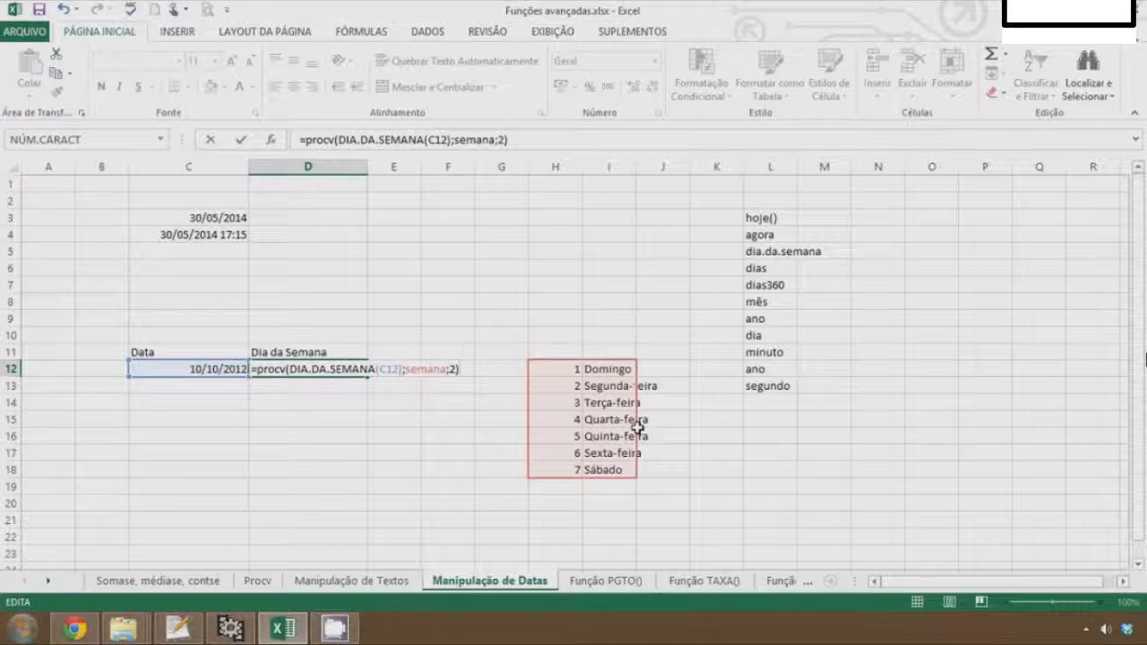
pyautogui.press('Return')
pyautogui.press('Up')
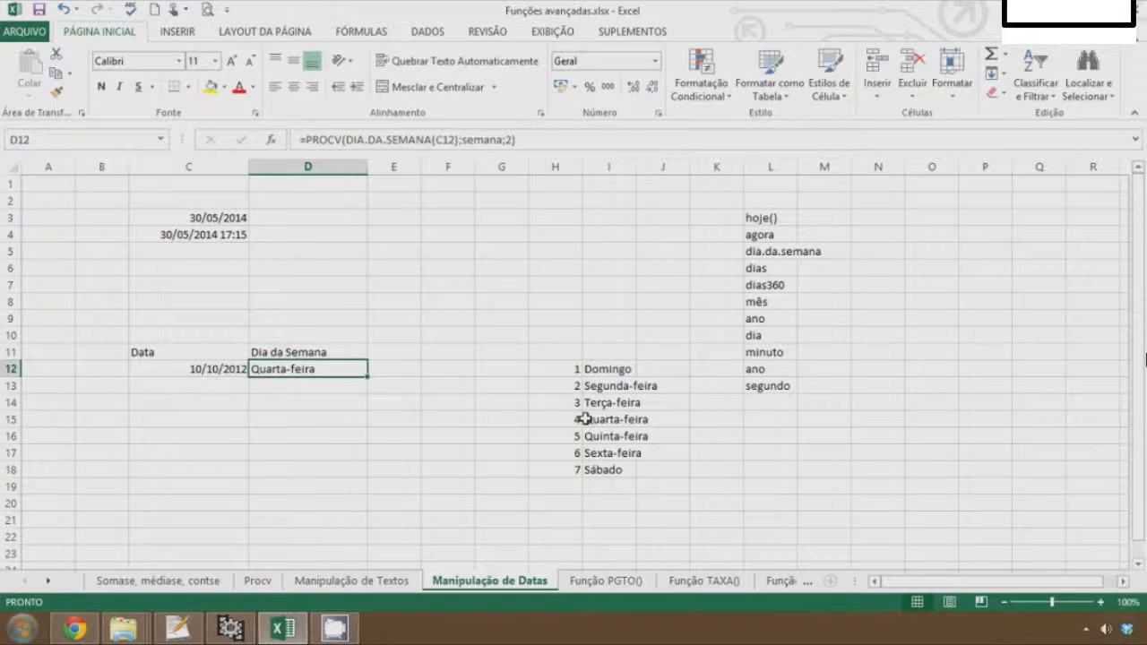
# Change the date in C12 to 8/09/2014
pyautogui.press('F2')
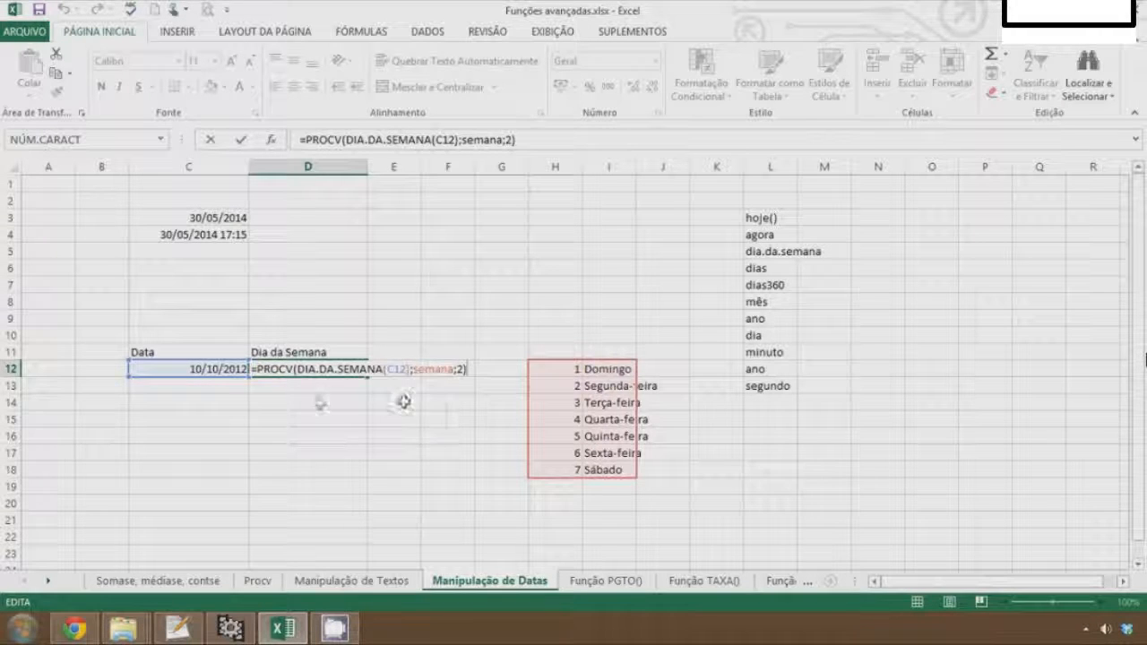
pyautogui.click(305, 403)
pyautogui.press('Up')
pyautogui.press('Up')
pyautogui.press('Left')
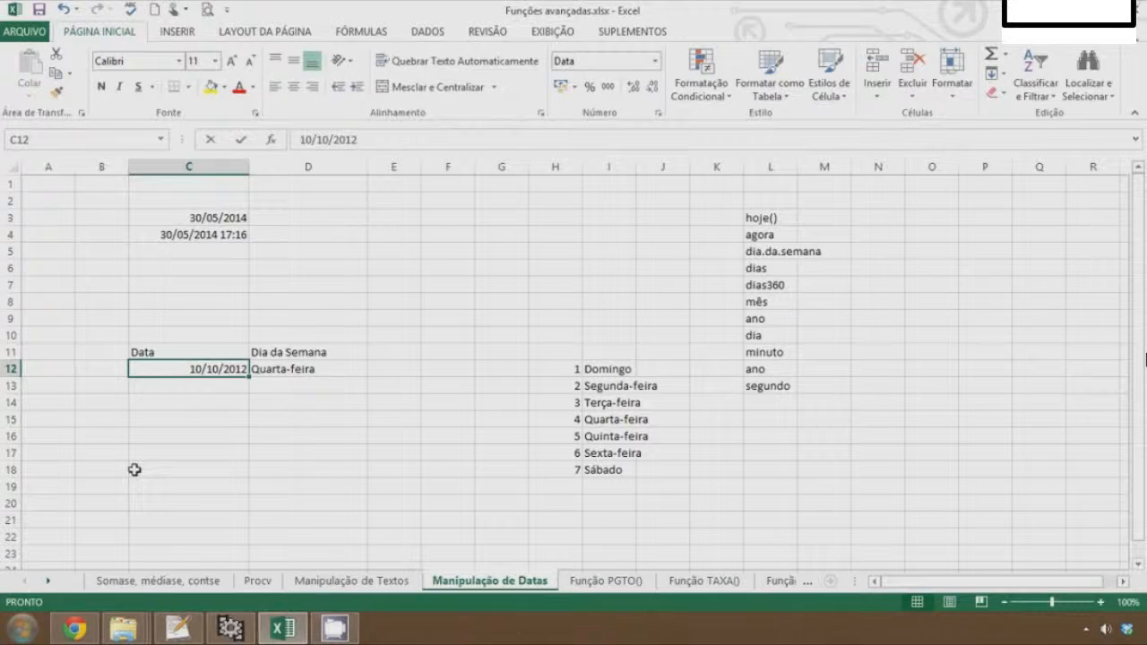
pyautogui.write('8/09/')
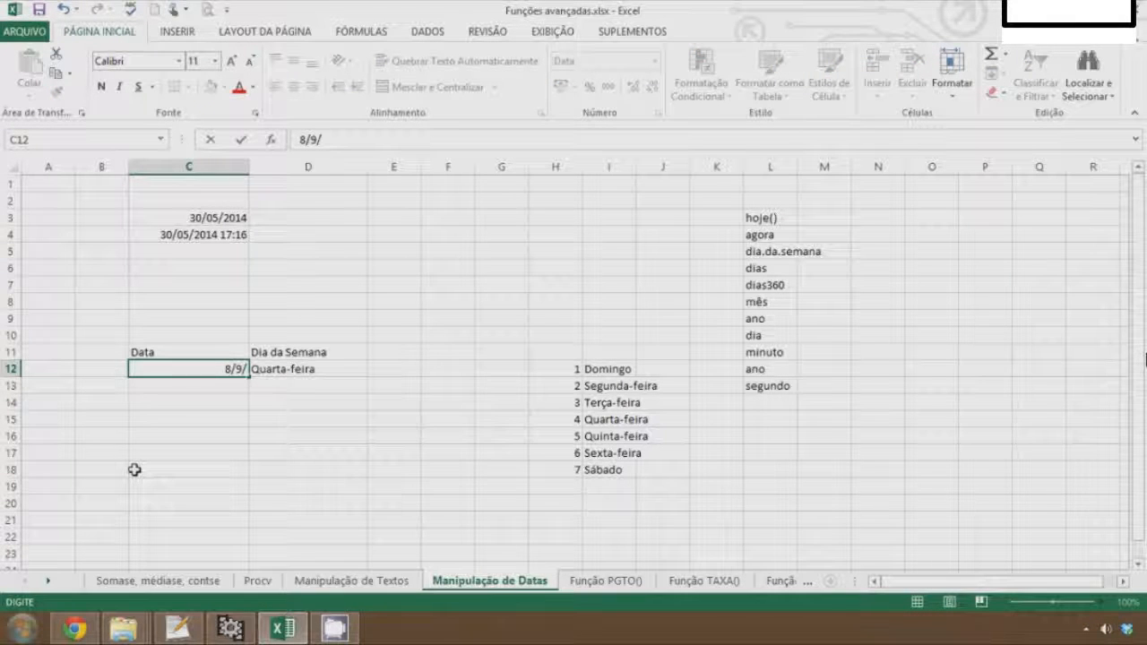
pyautogui.write('2014')
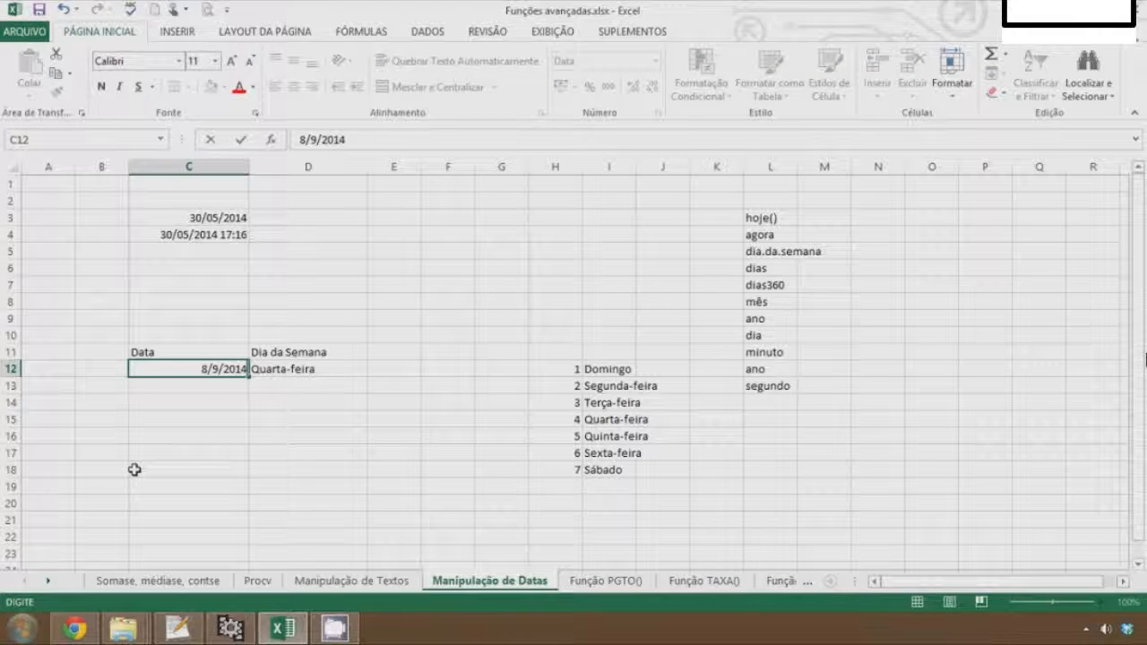
pyautogui.press('Return')
pyautogui.press('Up')
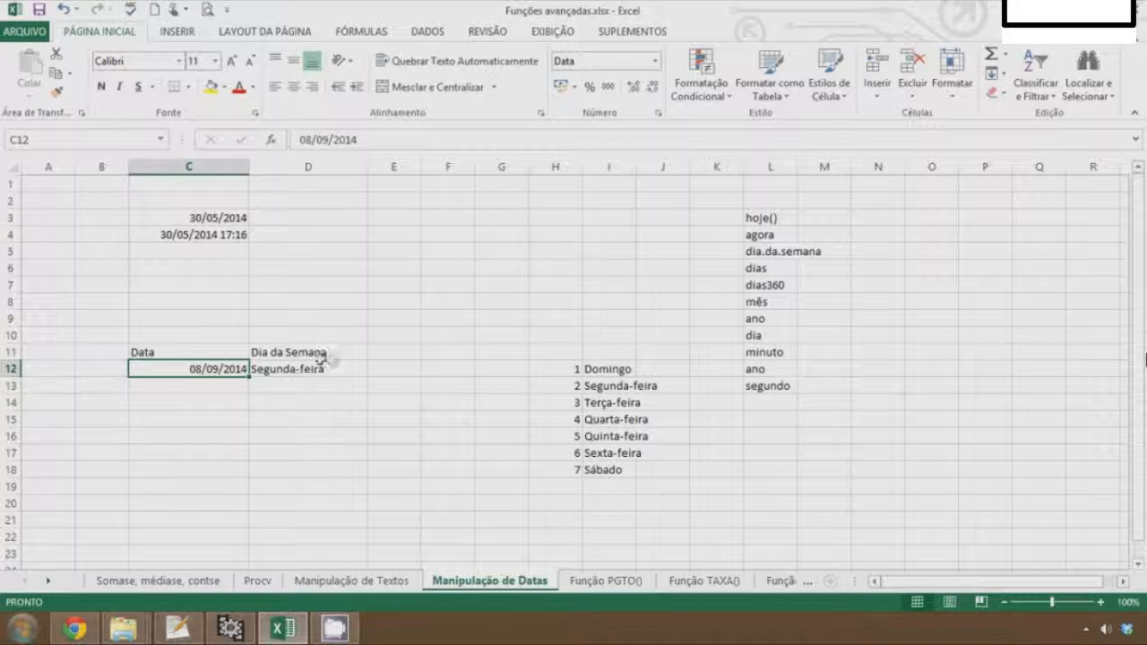
# Add the headers Início in C7 and Fim in D7
pyautogui.click(320, 370)
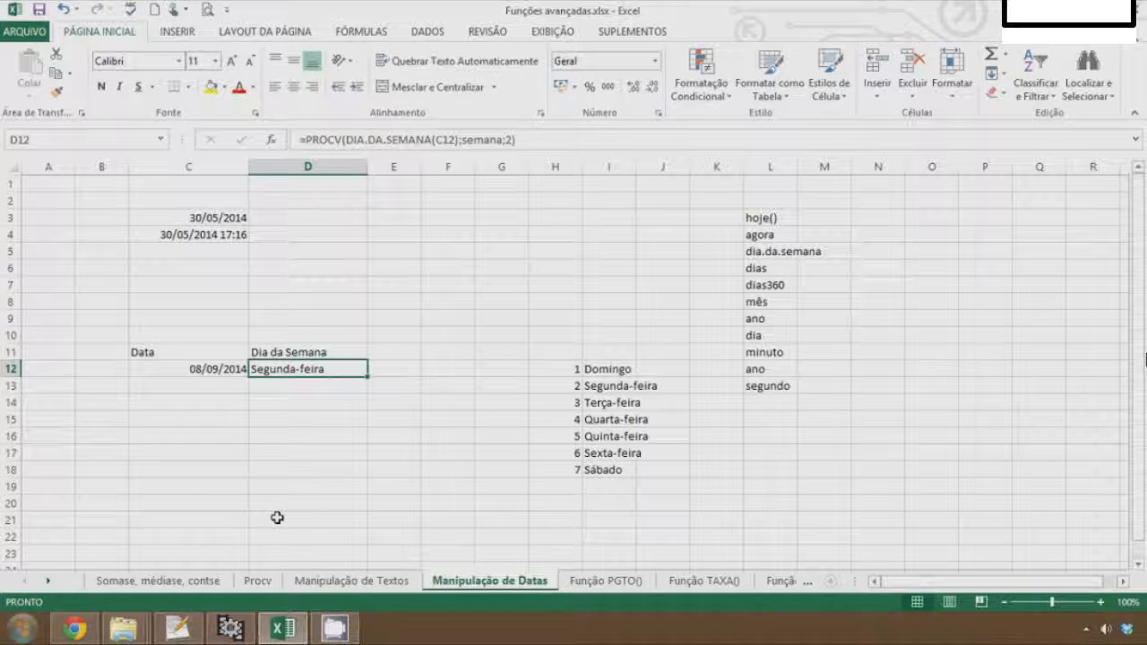
pyautogui.press('Up')
pyautogui.press('Up')
pyautogui.press('Up')
pyautogui.press('Up')
pyautogui.press('Up')
pyautogui.press('Up')
pyautogui.press('Left')
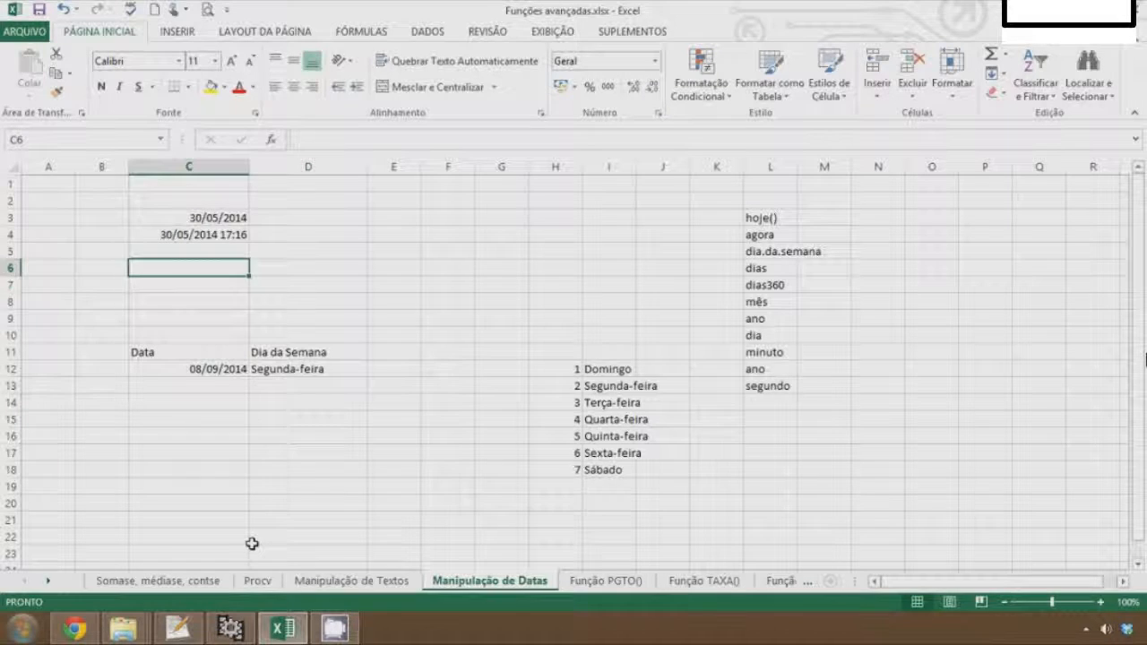
pyautogui.press('Down')
pyautogui.write('Início')
pyautogui.press('Tab')
pyautogui.write('=im')
pyautogui.press('Return')
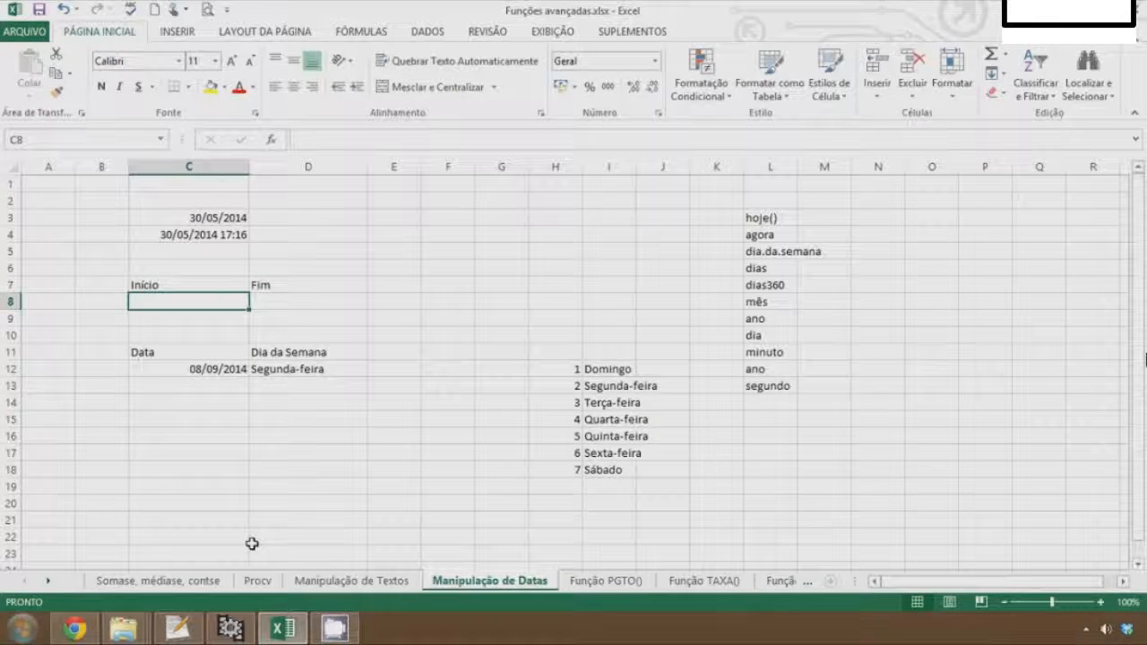
# Enter the start date 05/06/2008 in C8 and the end date 13/07/2010 in D8
pyautogui.write('5/06')
pyautogui.write('/2008')
pyautogui.press('Tab')
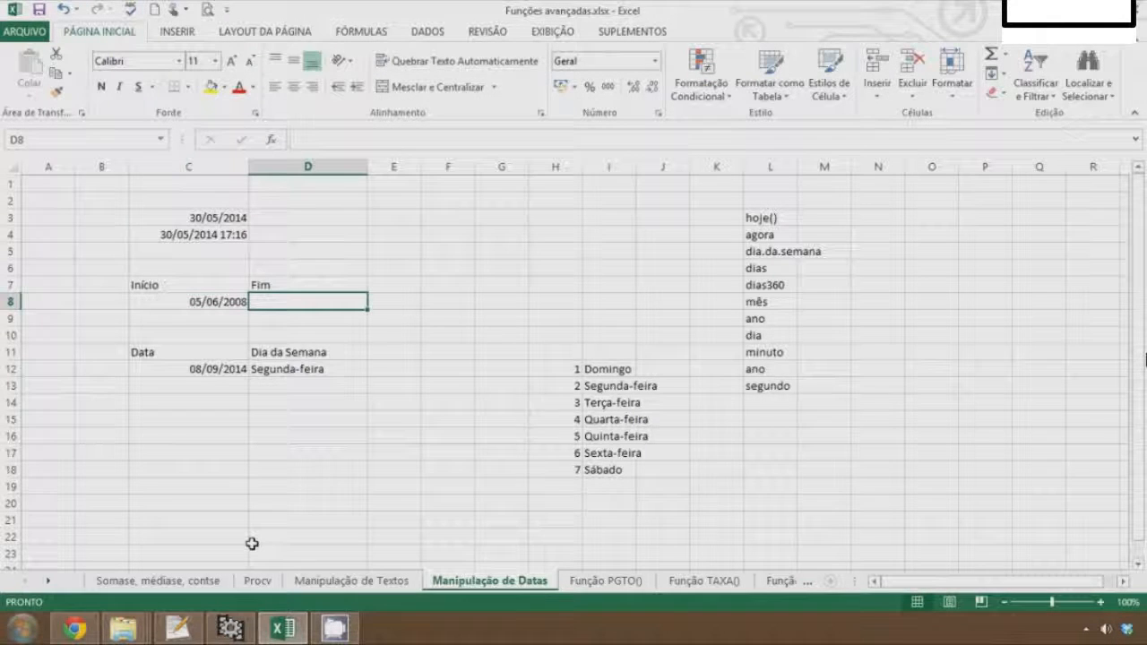
pyautogui.write('13/0')
pyautogui.write('7/2010')
pyautogui.press('Return')
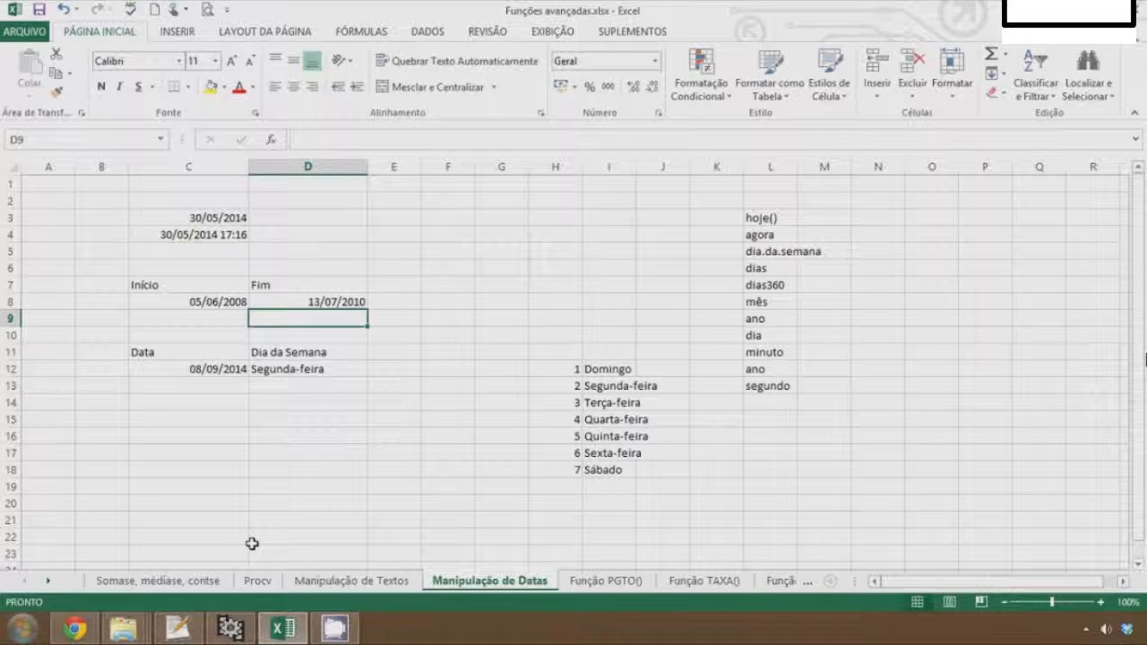
# In F8, enter =DIAS(C8;D8) to count the days between the start and end dates
pyautogui.press('Up')
pyautogui.press('Left')
pyautogui.press('Right')
pyautogui.press('Right')
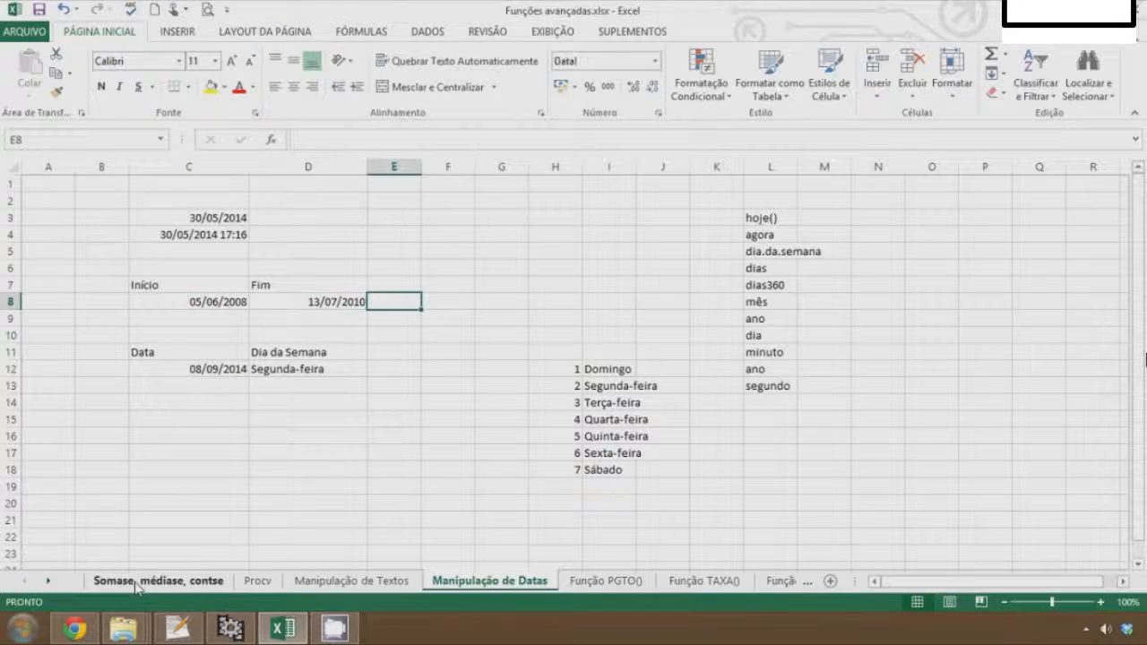
pyautogui.press('Right')
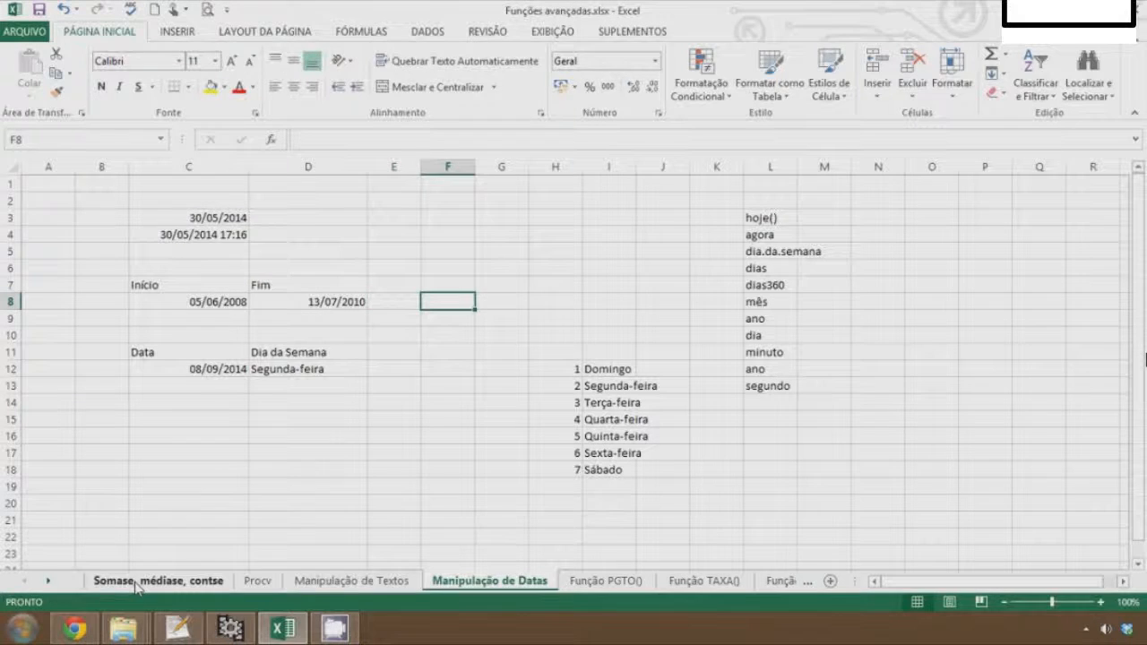
pyautogui.write('=dia')
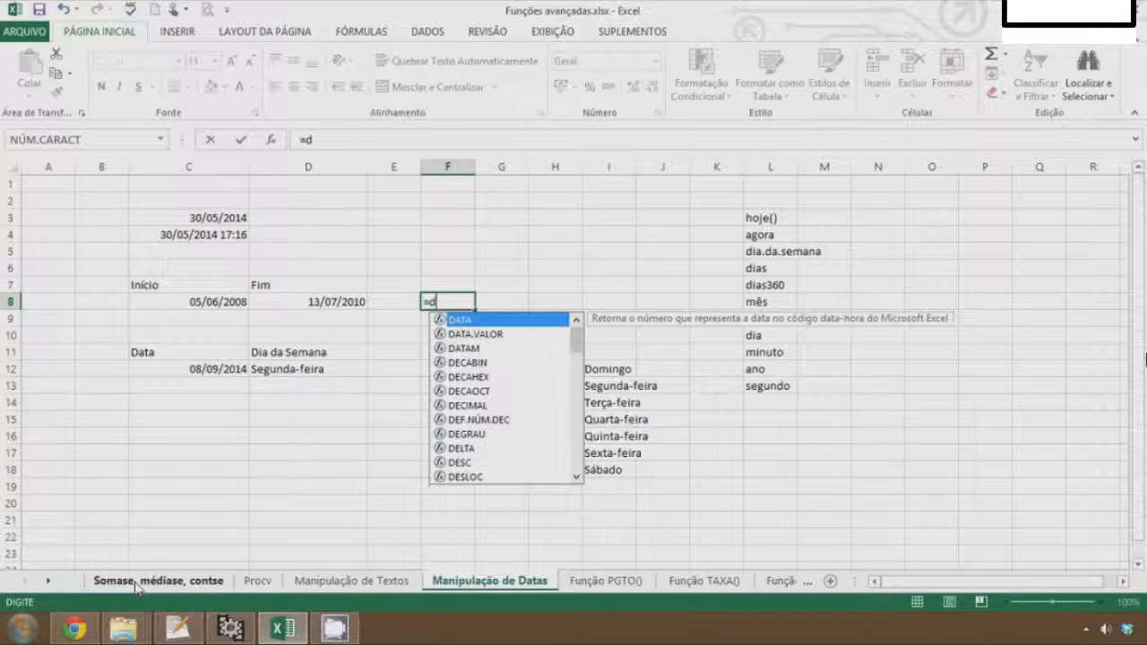
pyautogui.press('Down')
pyautogui.press('Down')
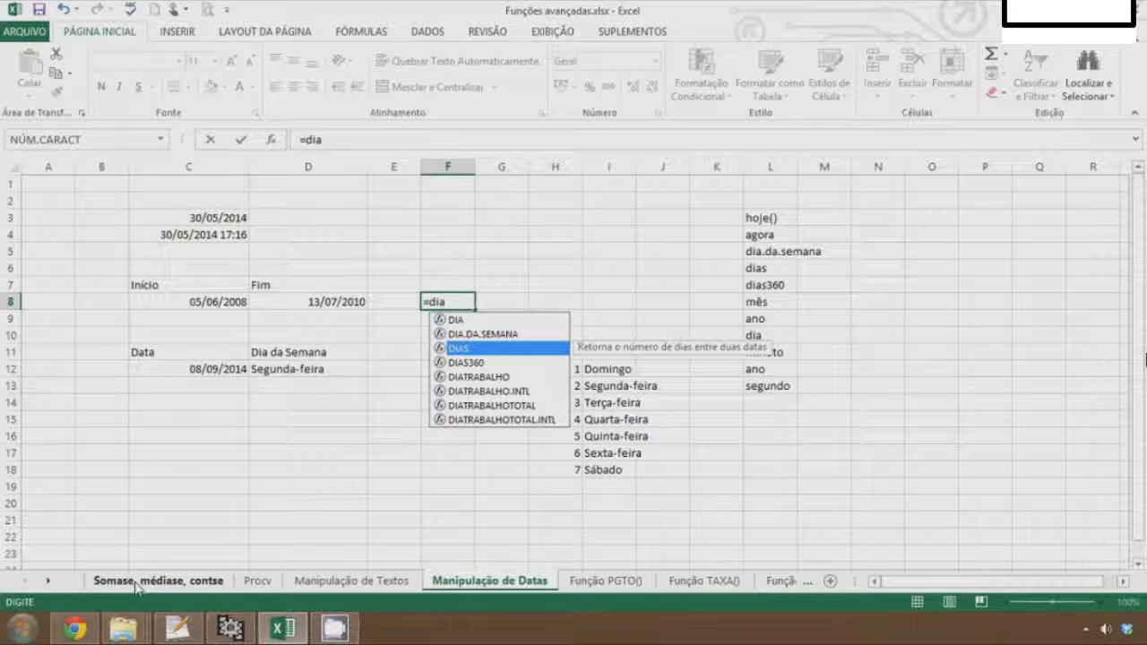
pyautogui.press('Tab')
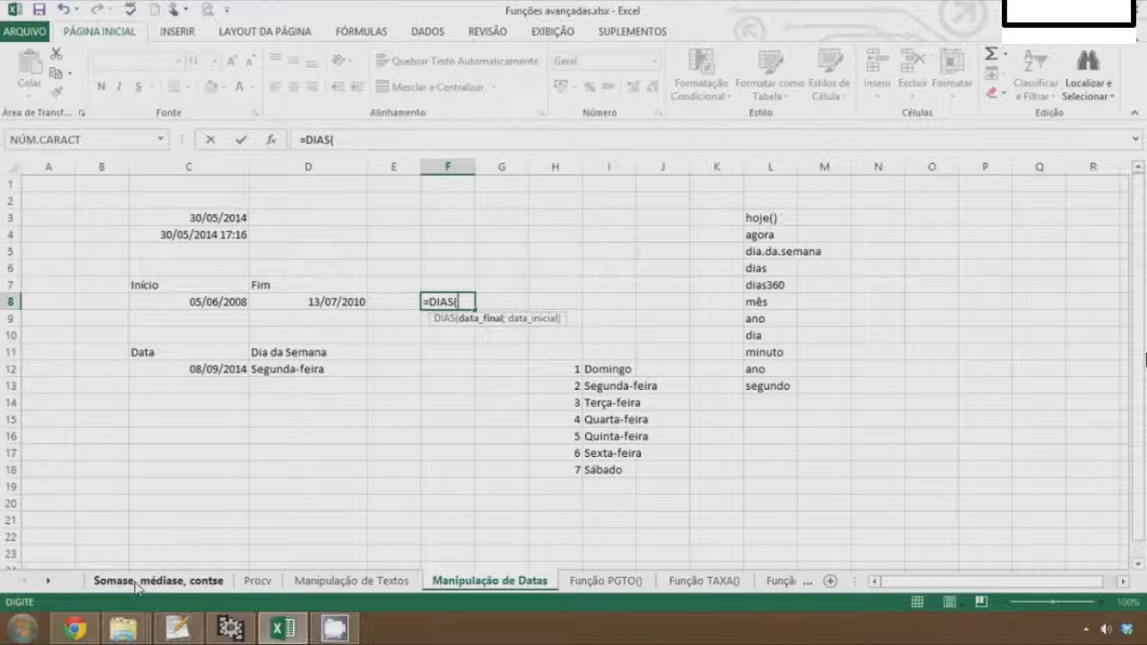
pyautogui.click(230, 305)
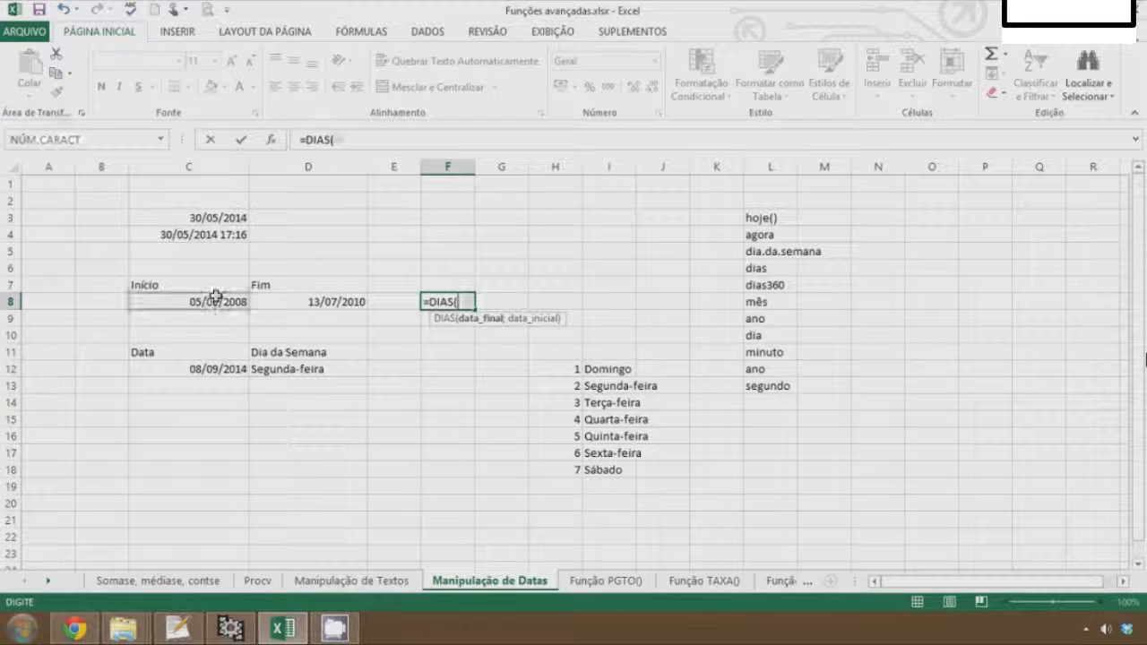
pyautogui.write('-')
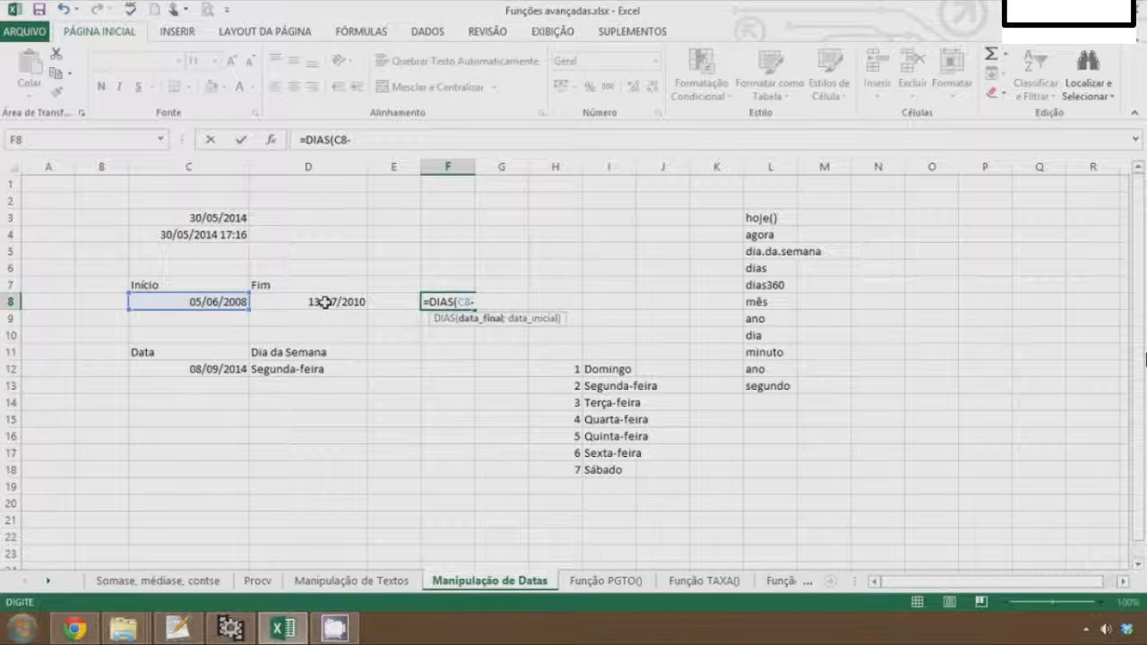
pyautogui.press('BackSpace')
pyautogui.write(';')
pyautogui.click(316, 302)
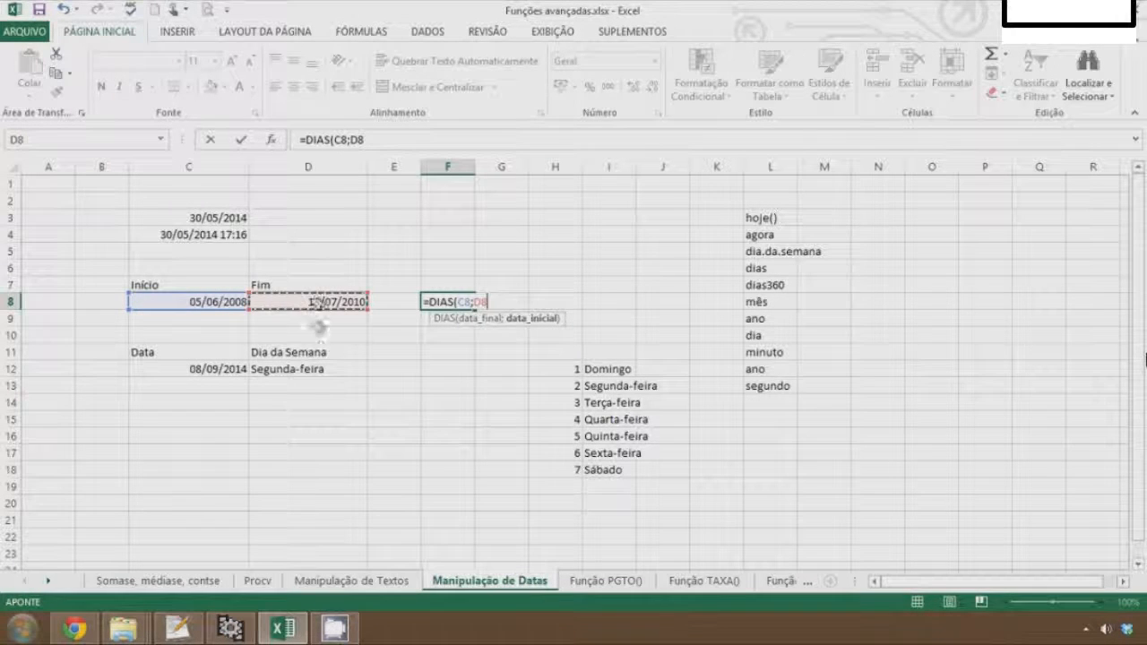
pyautogui.press('Return')
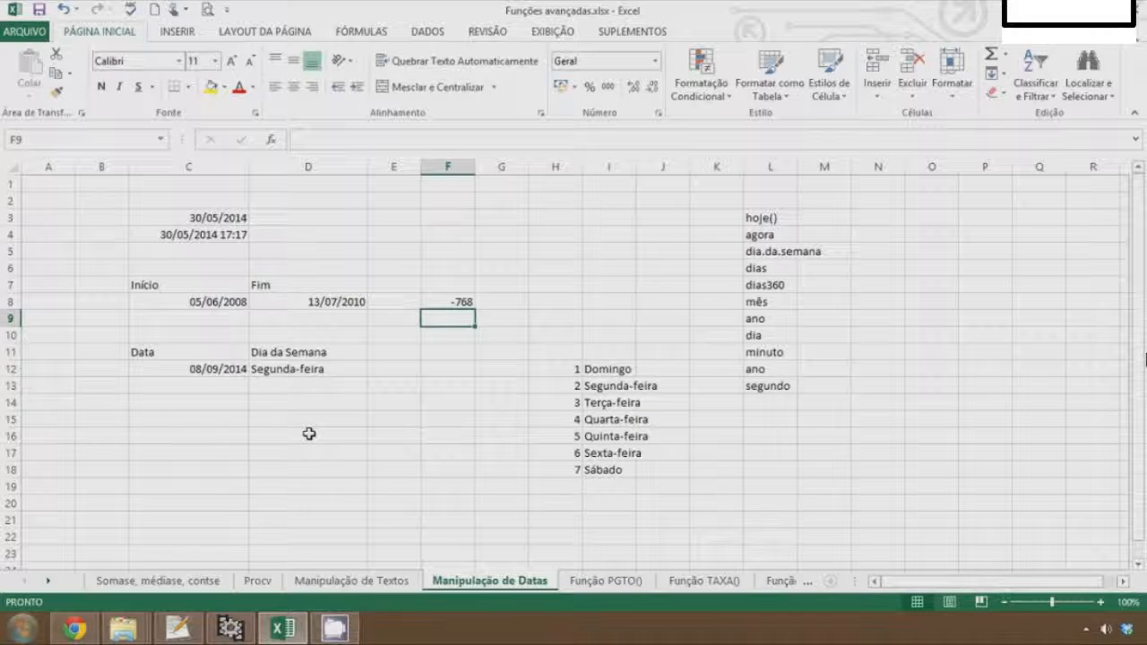
# In G8, enter =D8-C8 to subtract the start date from the end date
pyautogui.press('Up')
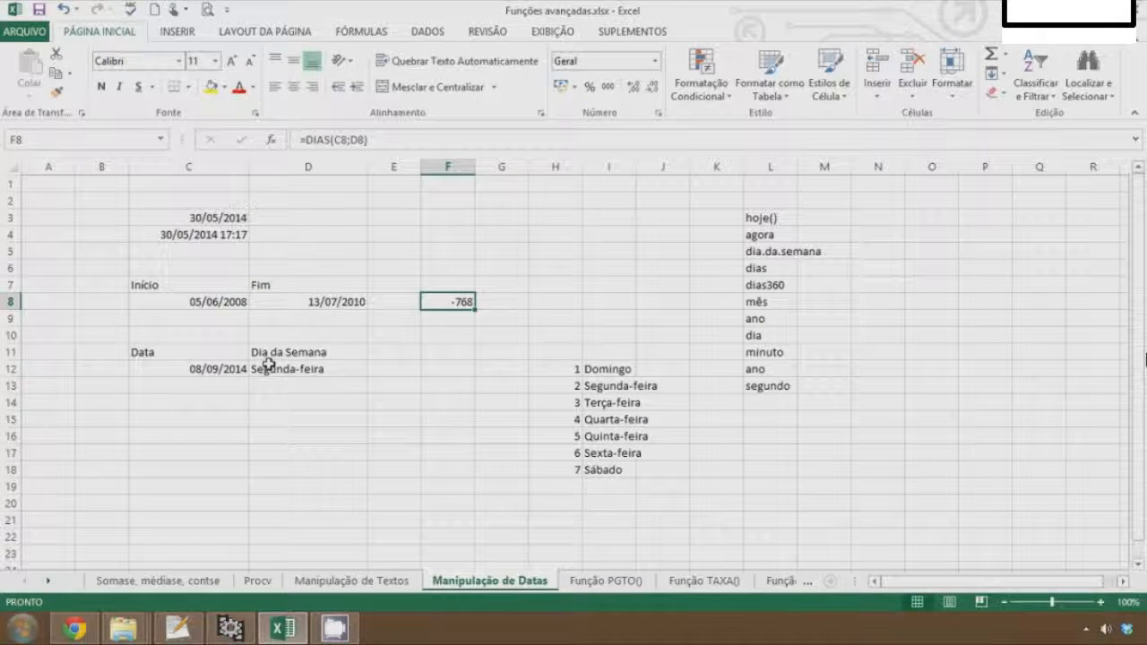
pyautogui.press('Right')
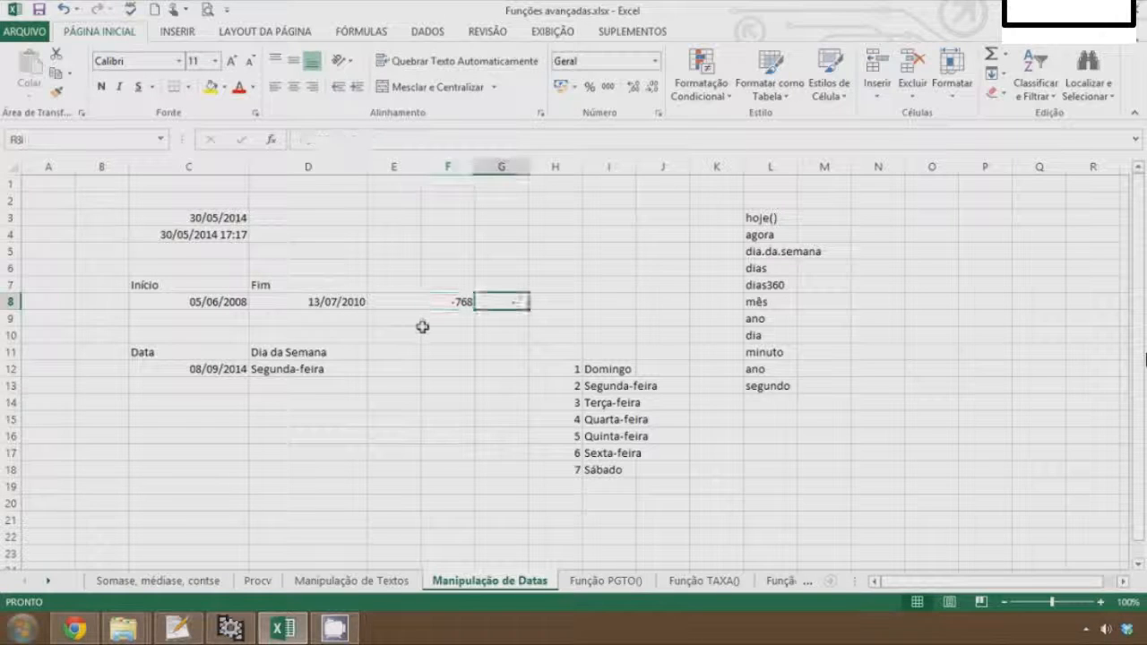
pyautogui.write('=')
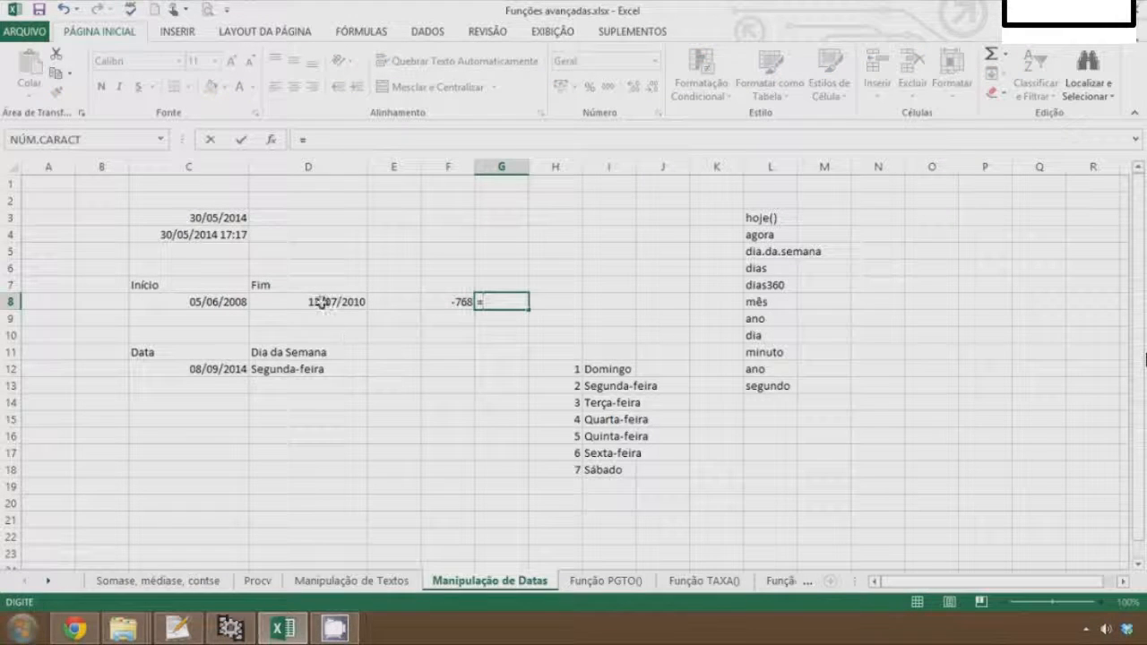
pyautogui.click(305, 304)
pyautogui.write('-')
pyautogui.click(245, 305)
pyautogui.press('Return')
pyautogui.click(485, 308)
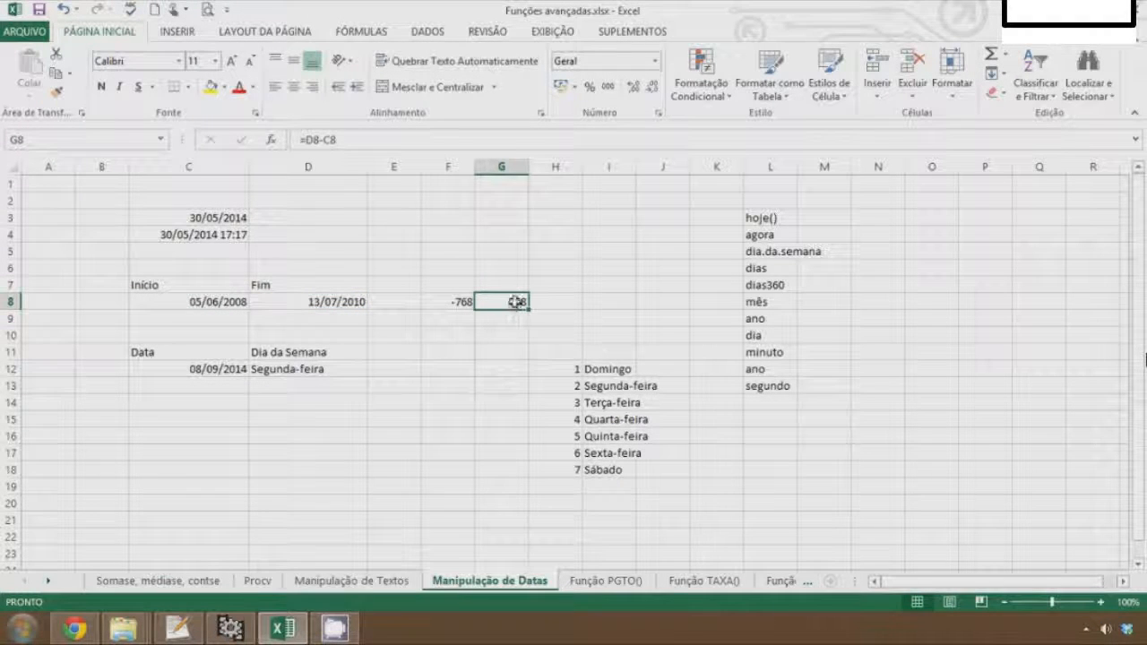
# Add the header DIAS in F7 above the day-count formula
pyautogui.click(456, 306)
pyautogui.press('F2')
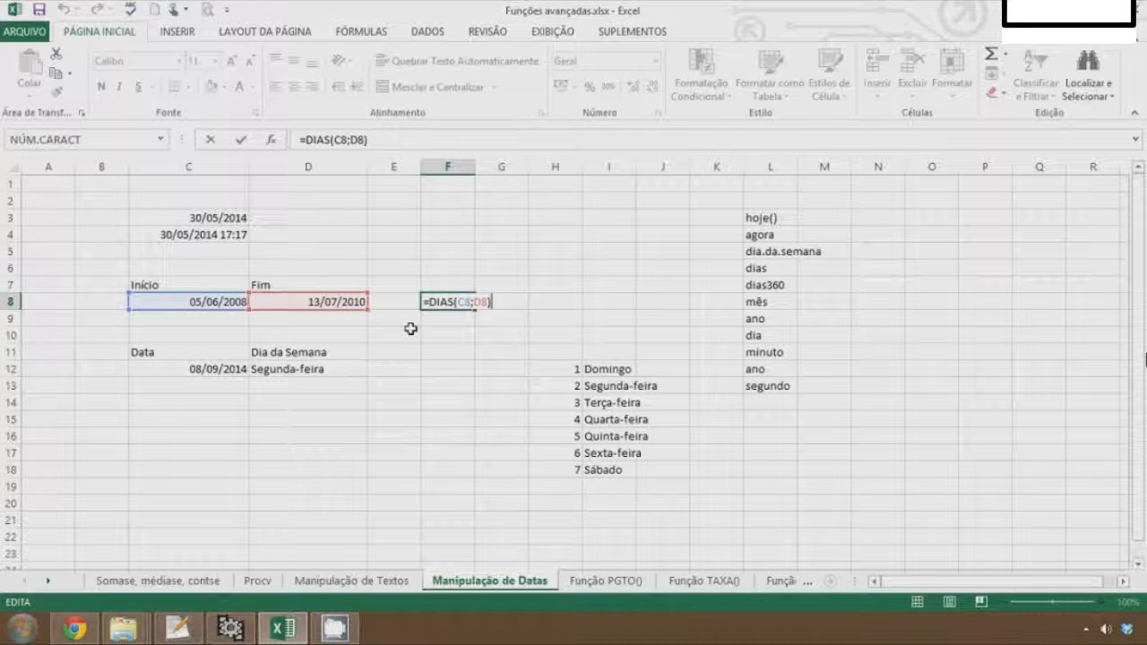
pyautogui.hotkey('ctrl', 'Return')
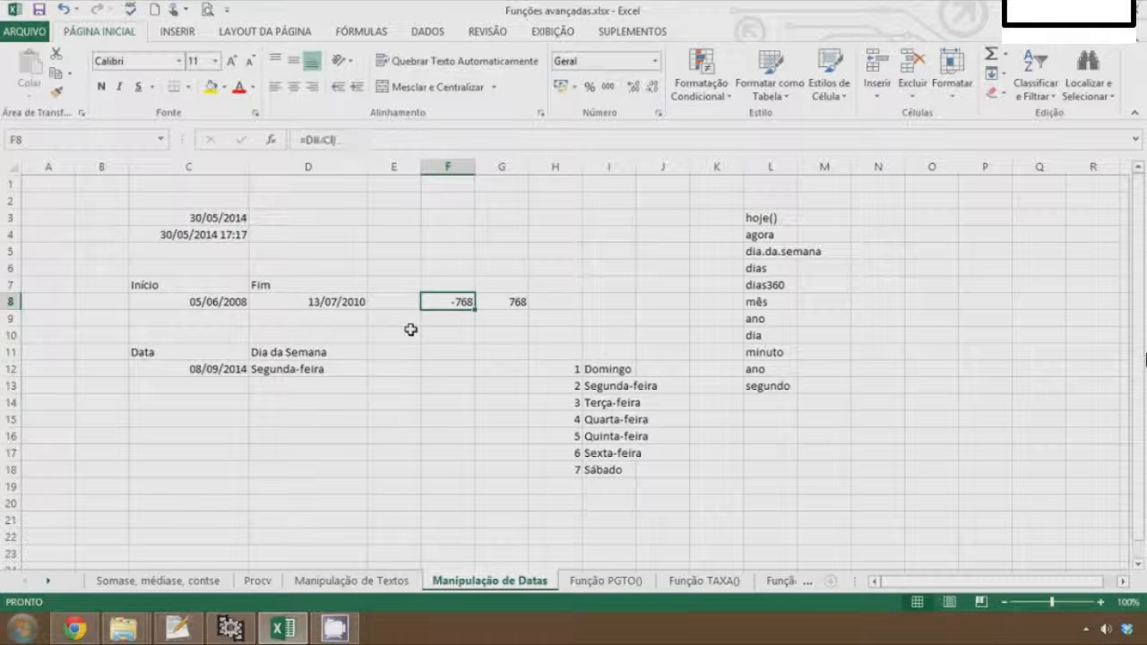
pyautogui.press('Right')
pyautogui.press('Right')
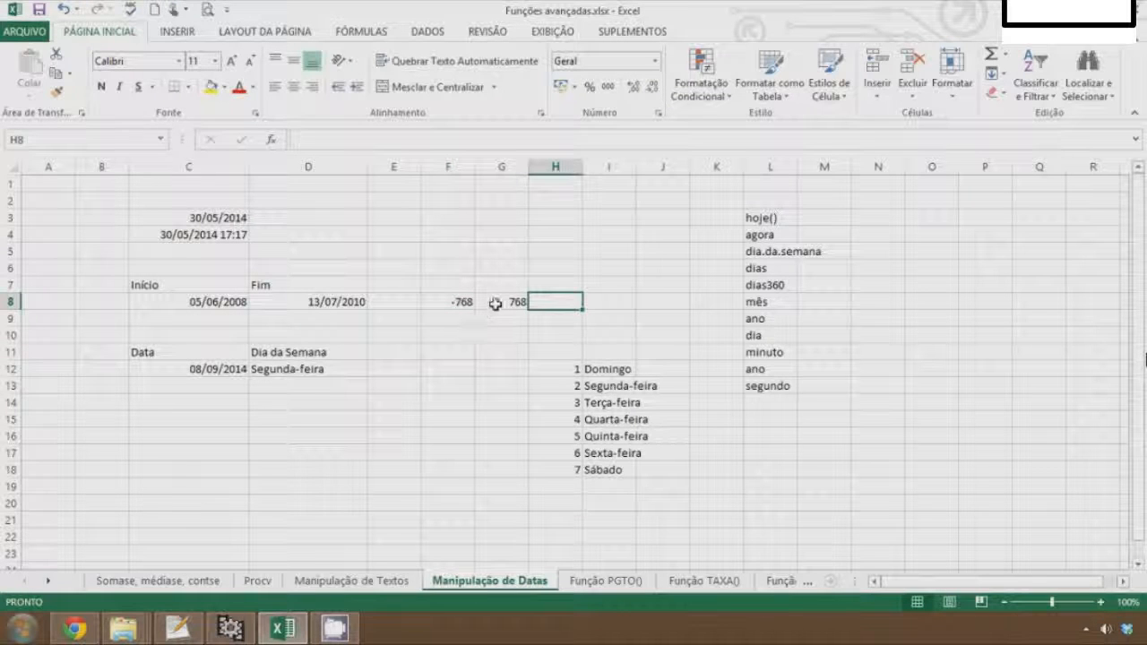
pyautogui.press('Left')
pyautogui.press('Left')
pyautogui.press('Up')
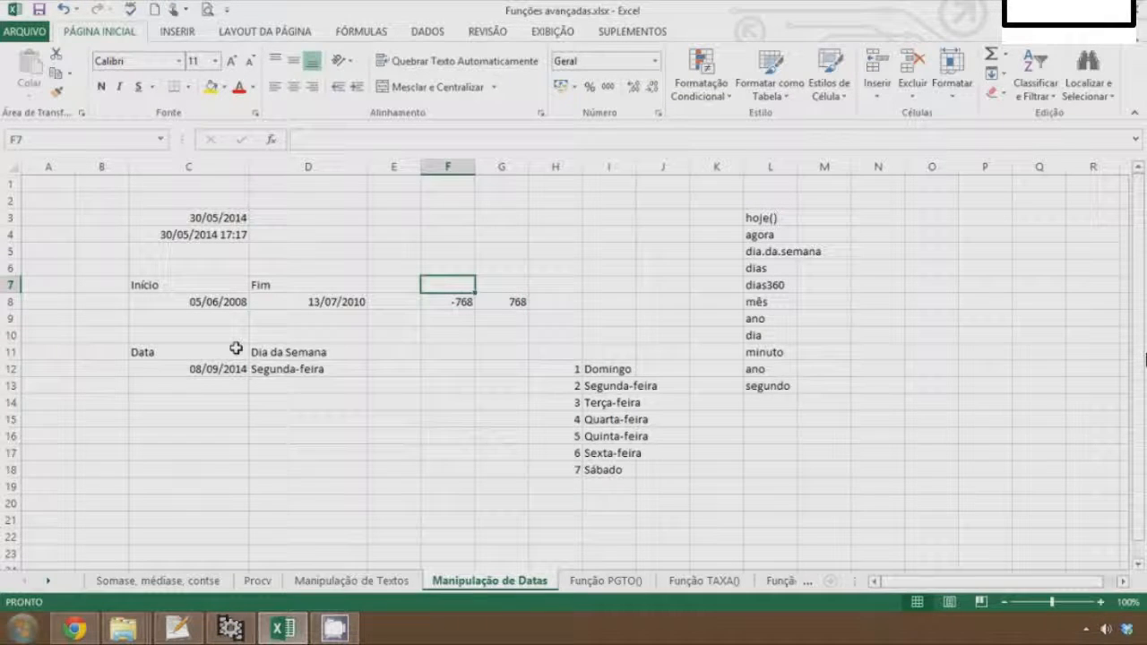
pyautogui.write('DIAS')
pyautogui.press('Return')
# In H8, enter =DIAS360(C8;D8) to count the days on a 360-day year basis
pyautogui.press('F2')
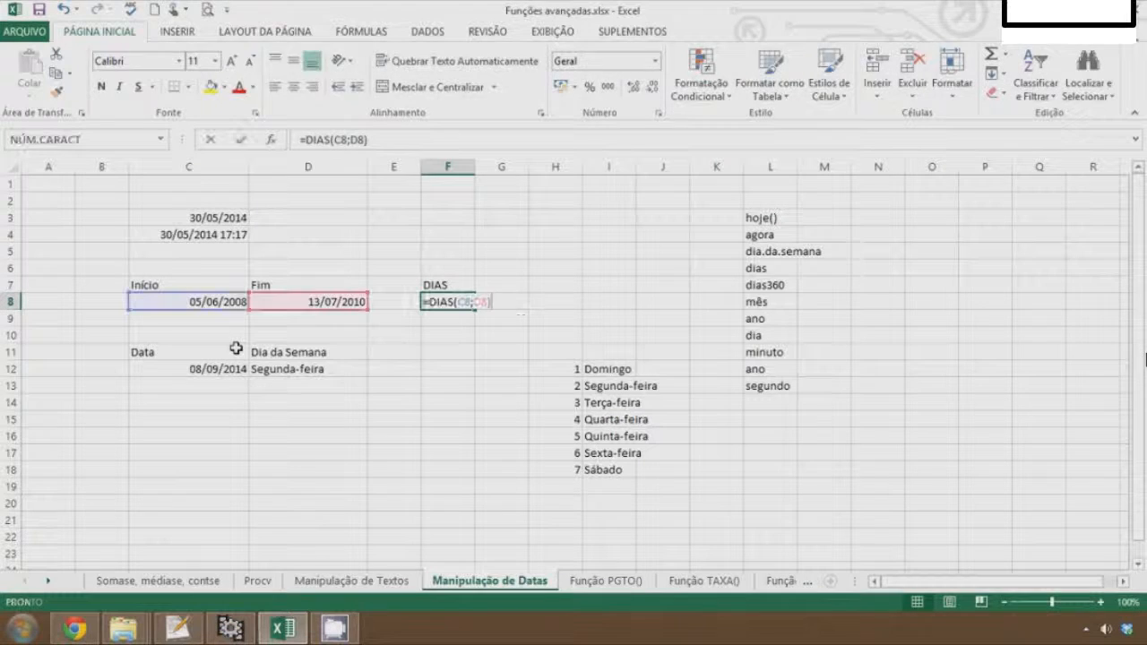
pyautogui.press('Tab')
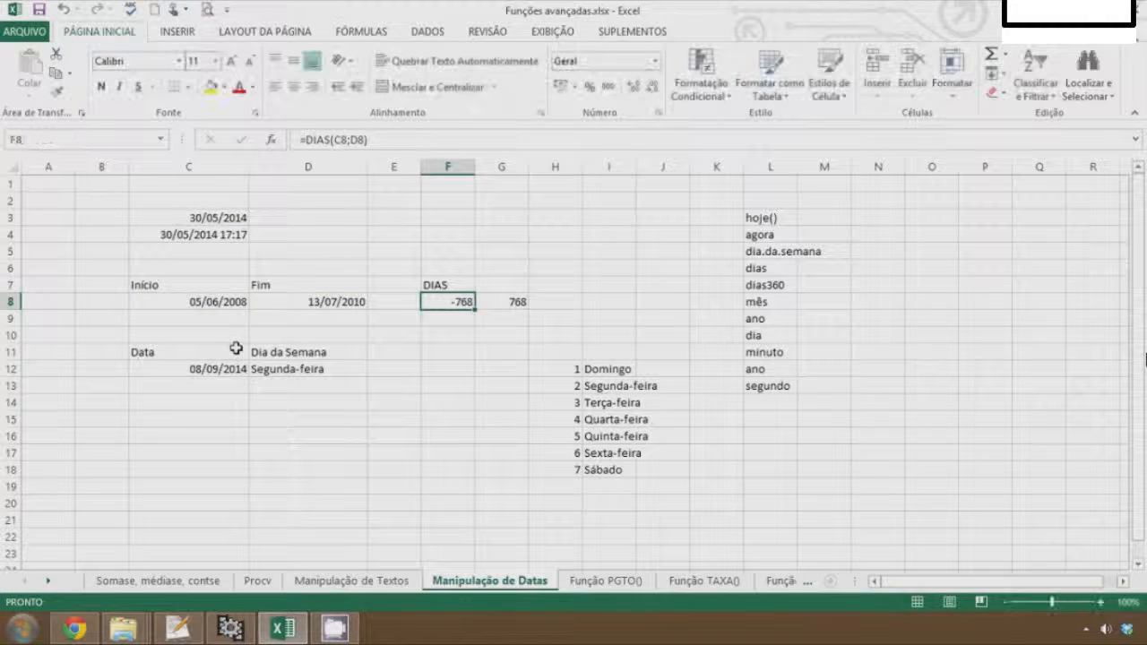
pyautogui.press('Tab')
pyautogui.write('=dias')
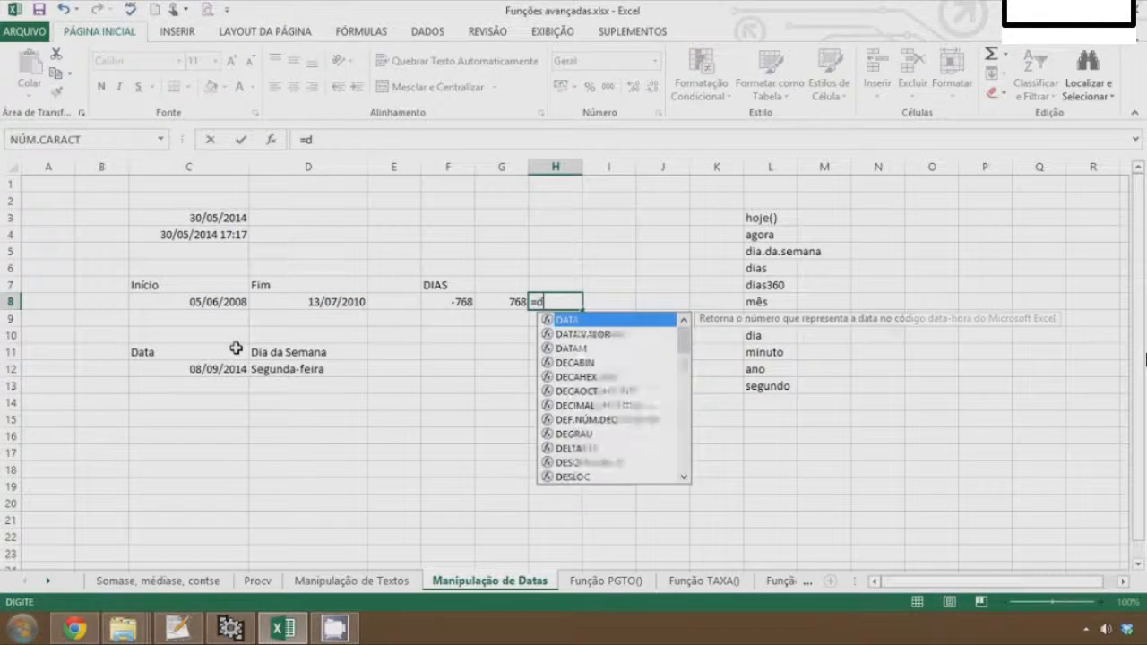
pyautogui.press('Down')
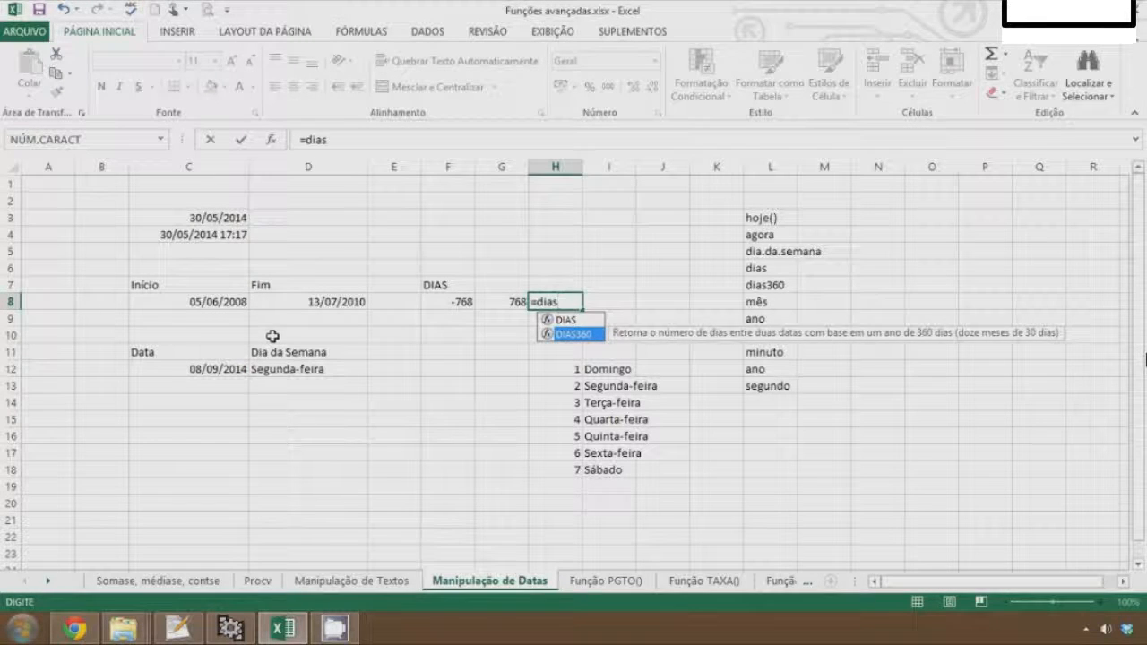
pyautogui.press('Tab')
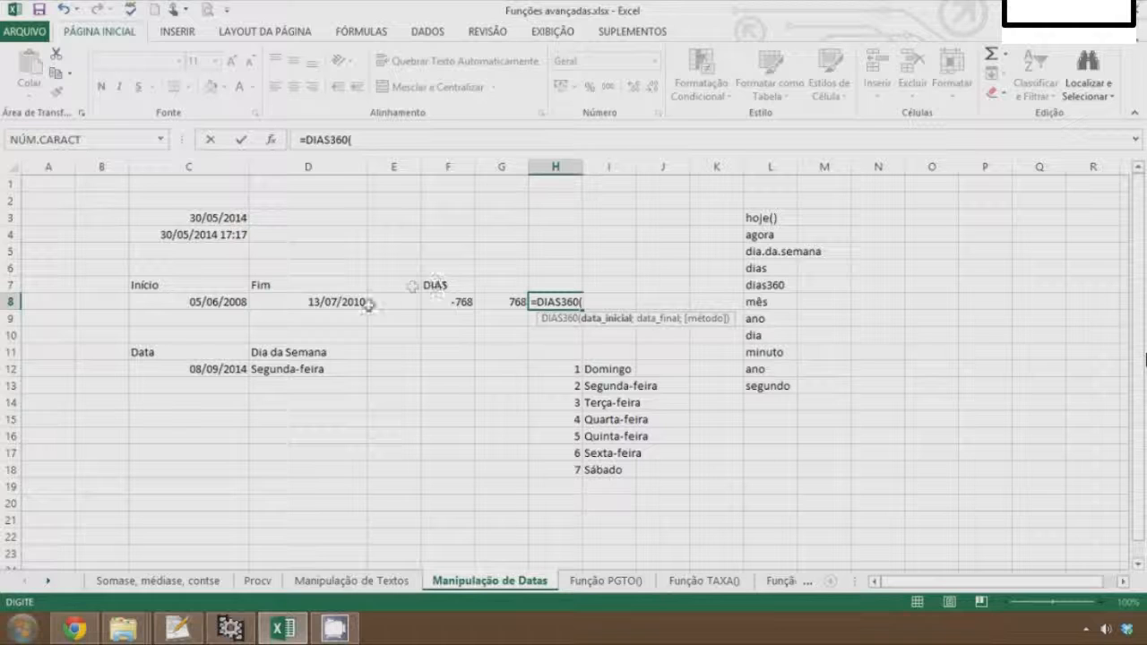
pyautogui.click(216, 301)
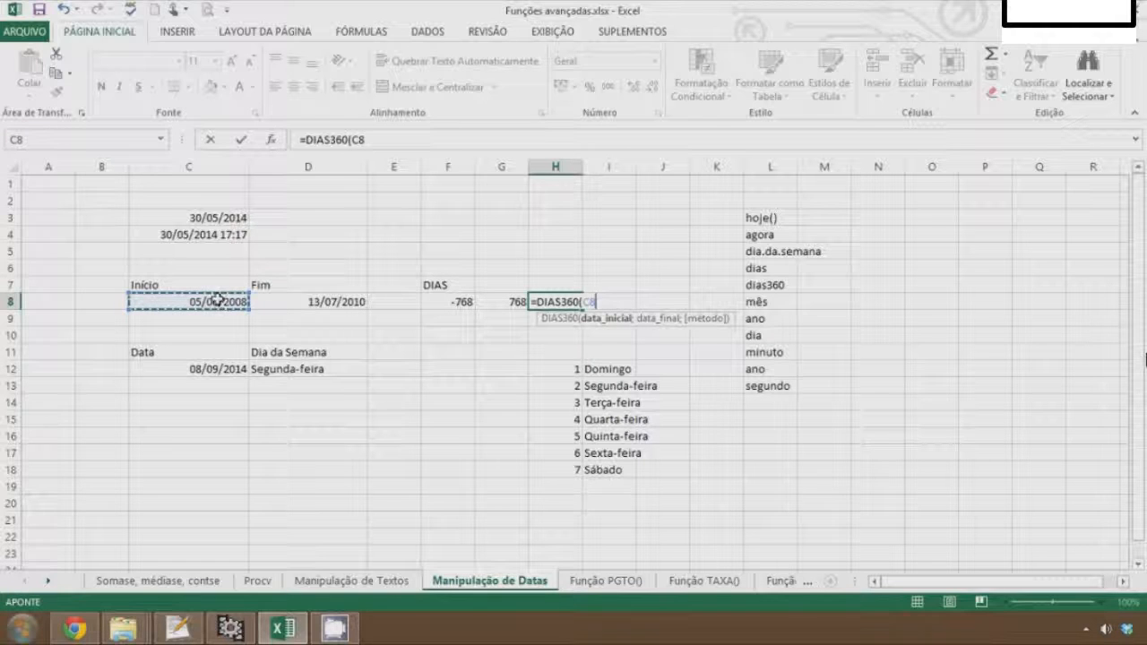
pyautogui.write(';')
pyautogui.click(295, 302)
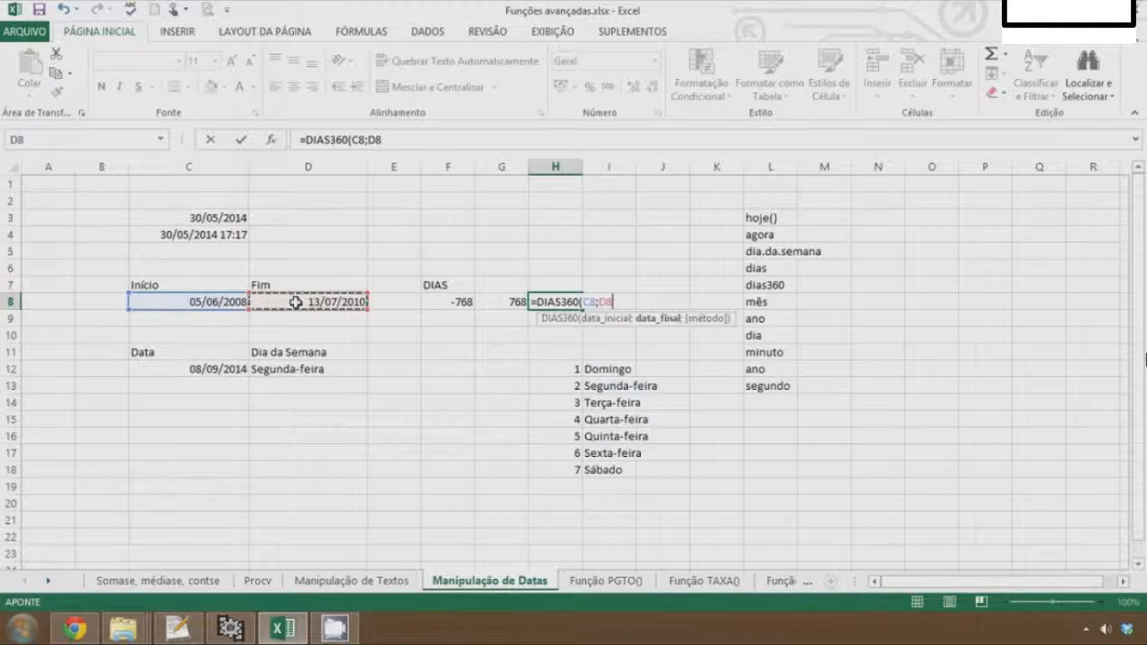
pyautogui.press('Return')
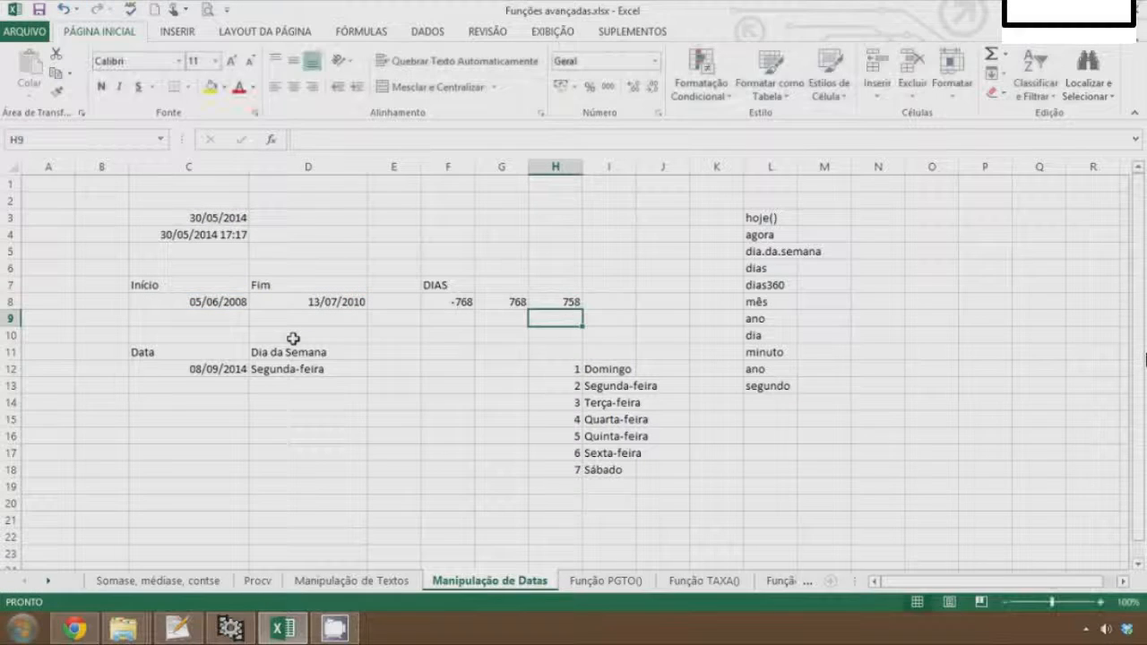
# In C15, enter =MÊS(C12) to extract the month from the date in C12
pyautogui.press('Up')
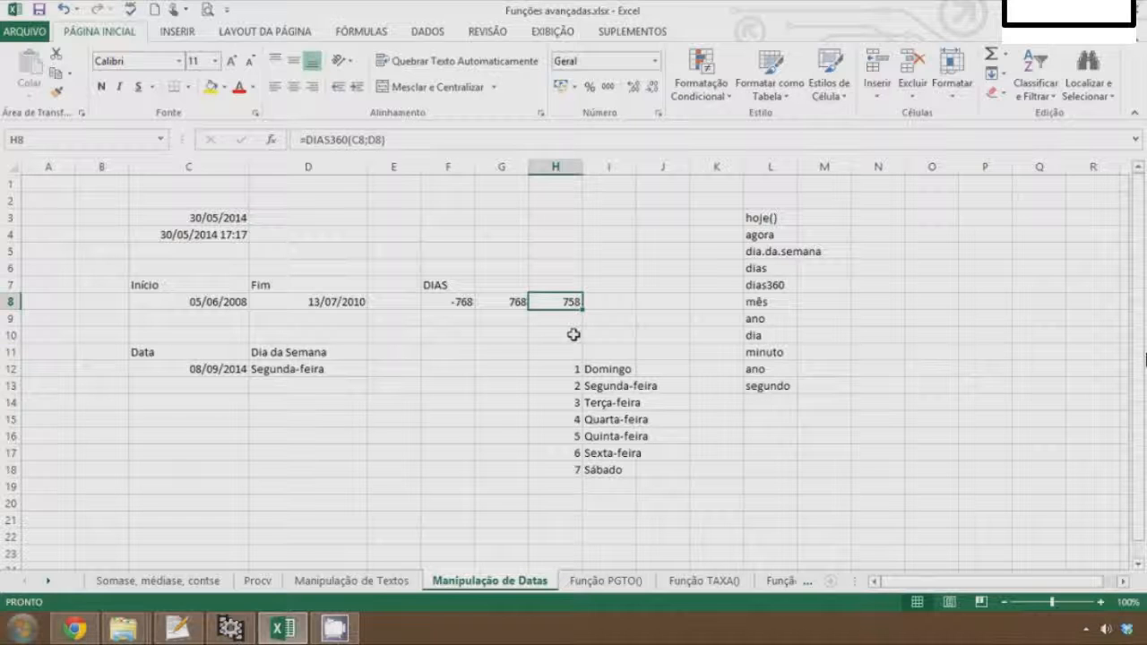
pyautogui.press('Left')
pyautogui.press('Left')
pyautogui.press('Left')
pyautogui.press('Left')
pyautogui.press('Left')
pyautogui.press('Left')
pyautogui.press('Down')
pyautogui.press('Down')
pyautogui.press('Down')
pyautogui.press('Down')
pyautogui.press('Down')
pyautogui.press('Down')
pyautogui.press('Down')
pyautogui.press('Right')
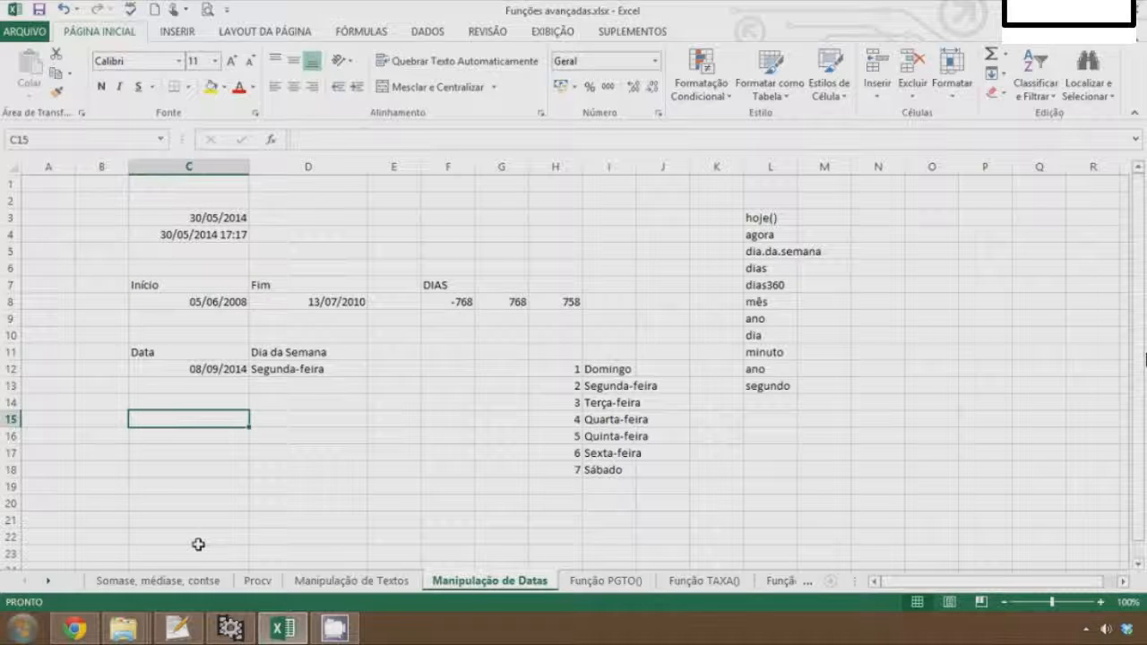
pyautogui.write('=m')
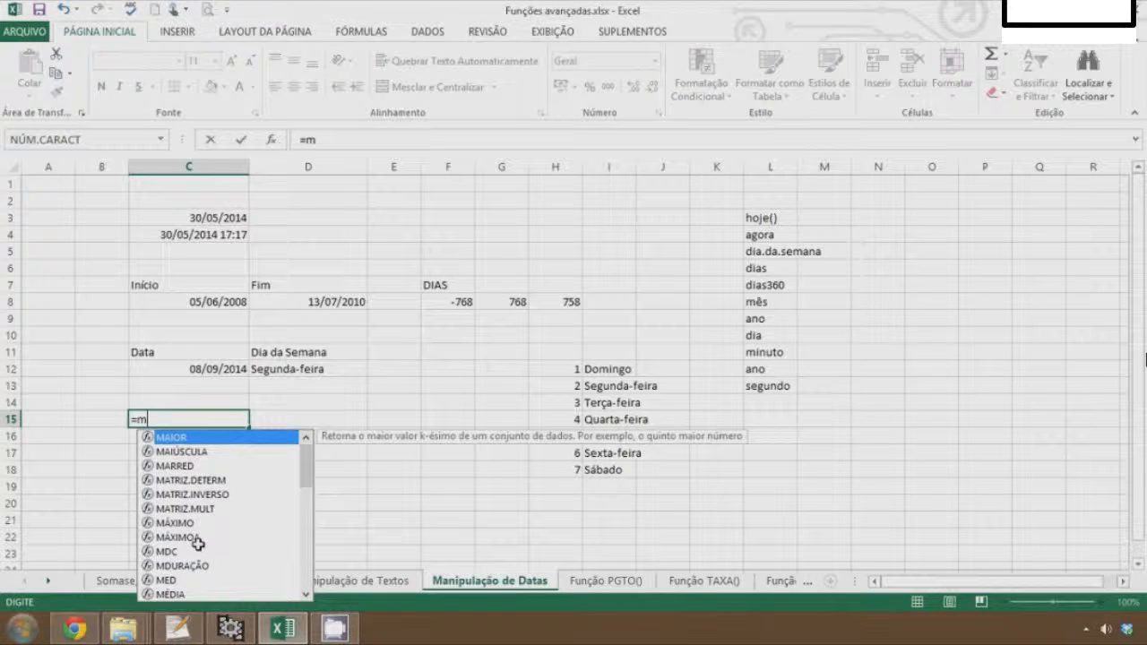
pyautogui.write('ê')
pyautogui.press('Tab')
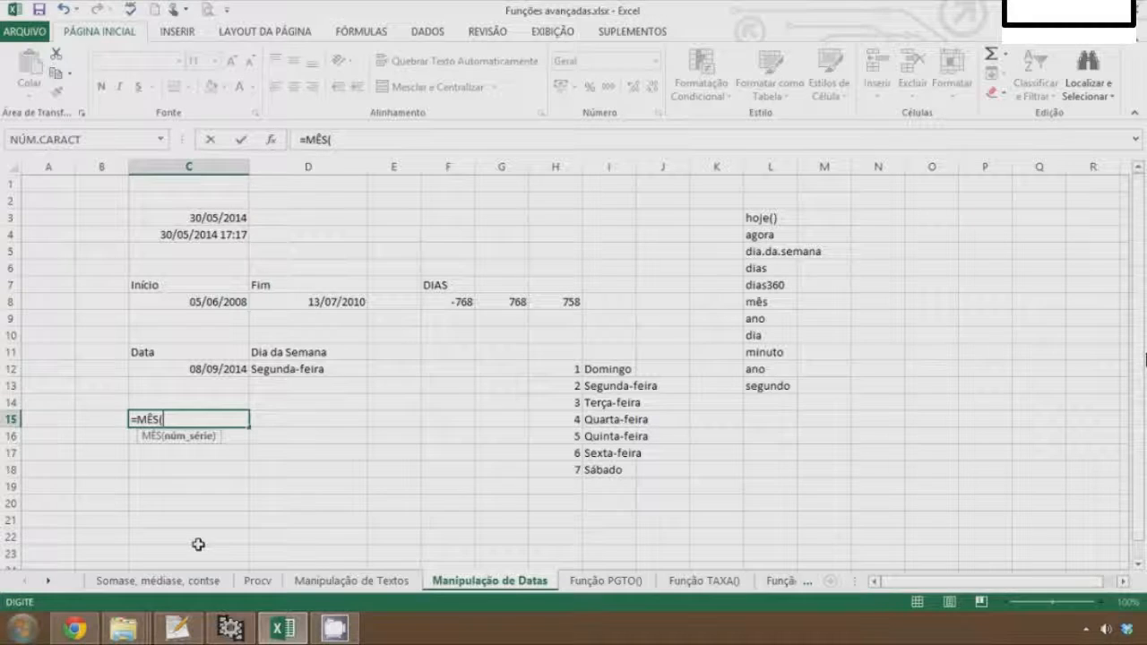
pyautogui.click(159, 369)
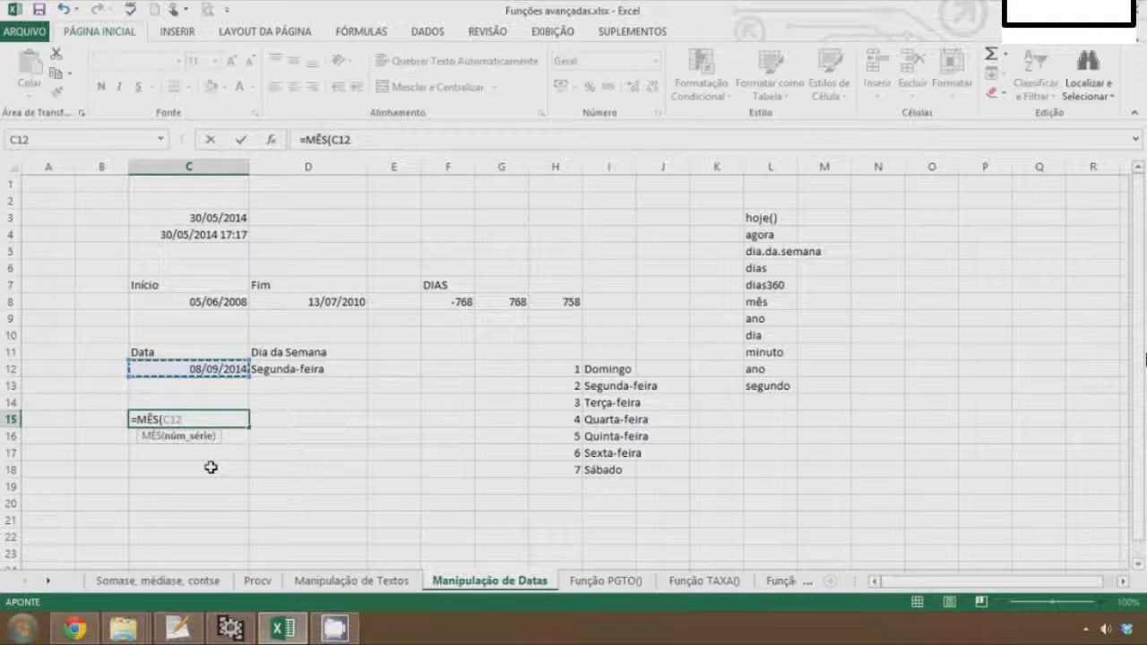
pyautogui.press('Return')
pyautogui.press('Up')
# In C16, enter =DIA(C12) to extract the day from the date in C12
pyautogui.moveTo(230, 627)
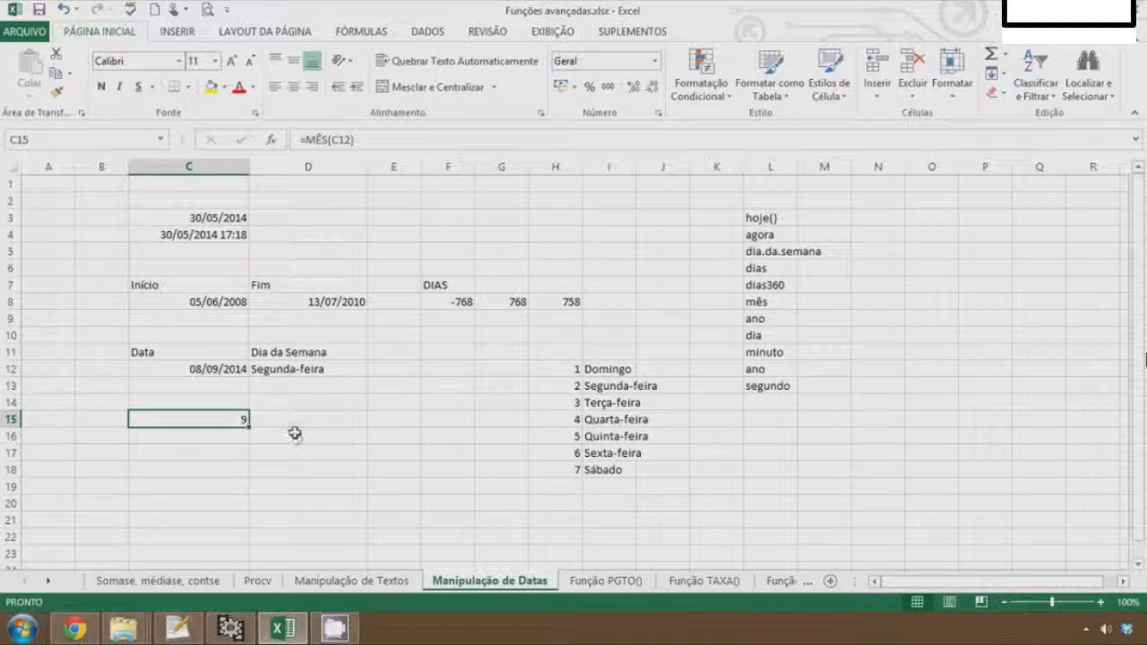
pyautogui.press('Down')
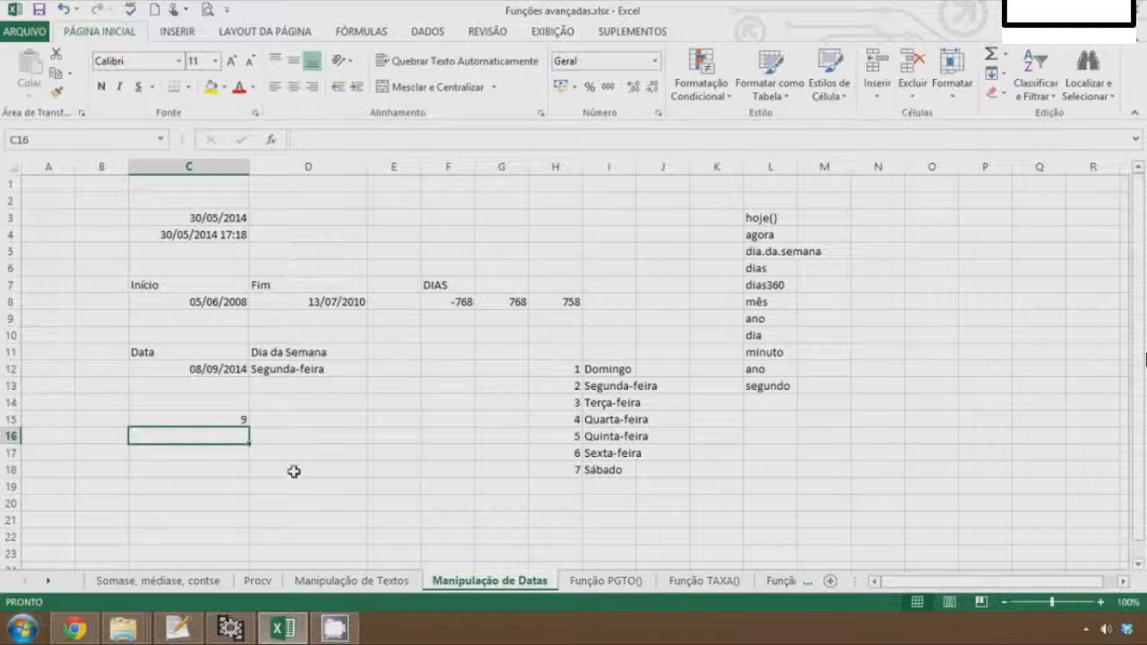
pyautogui.write('=')
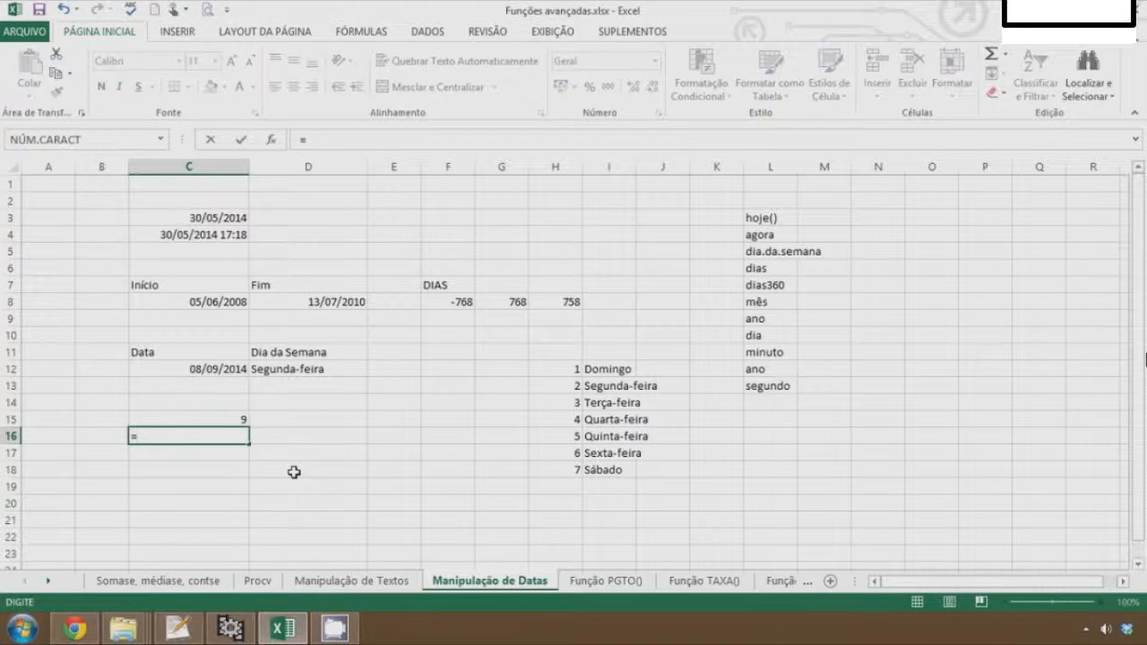
pyautogui.write('dia(')
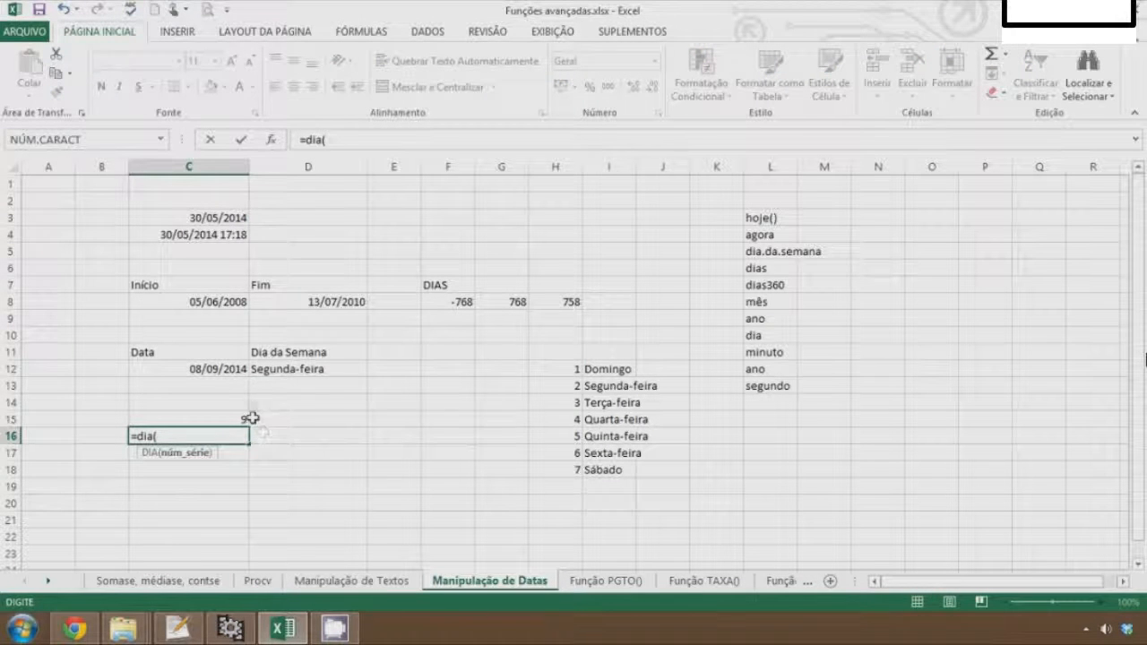
pyautogui.click(219, 370)
pyautogui.press('Return')
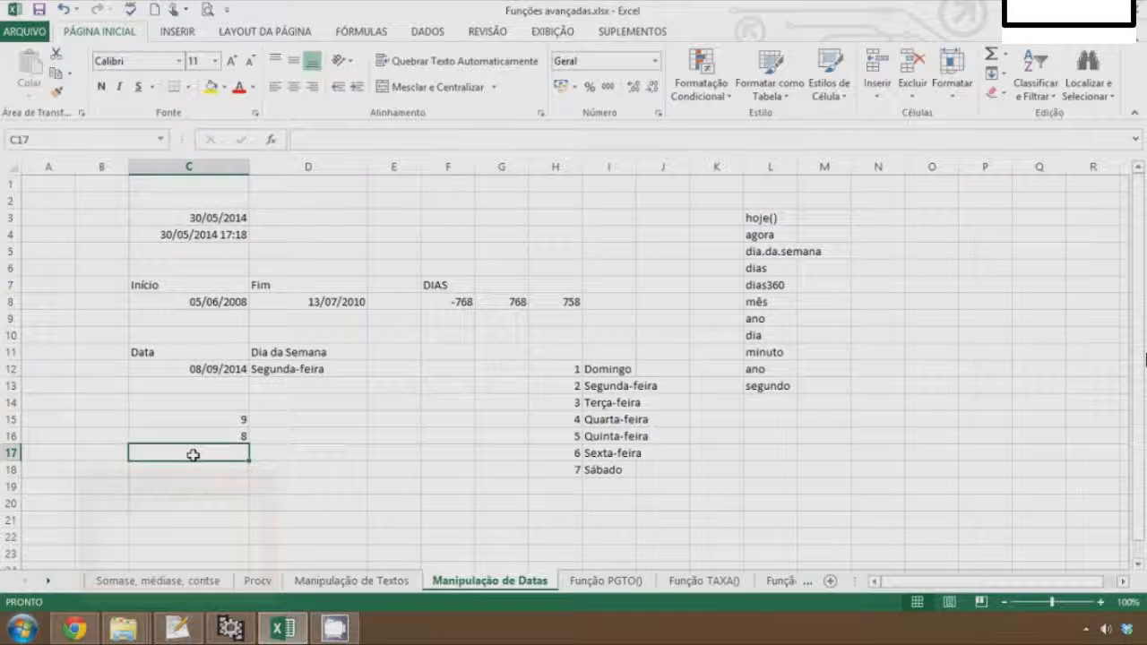
# In C17, enter =ANO(C12) to extract the year from the date in C12
pyautogui.write('=')
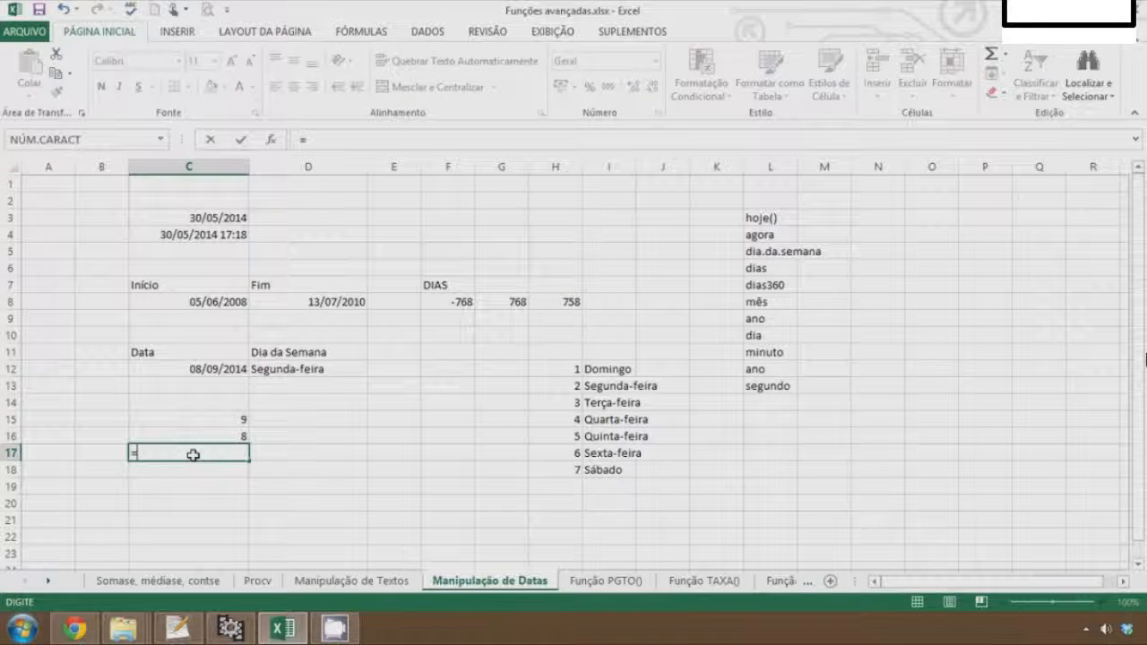
pyautogui.write('ano')
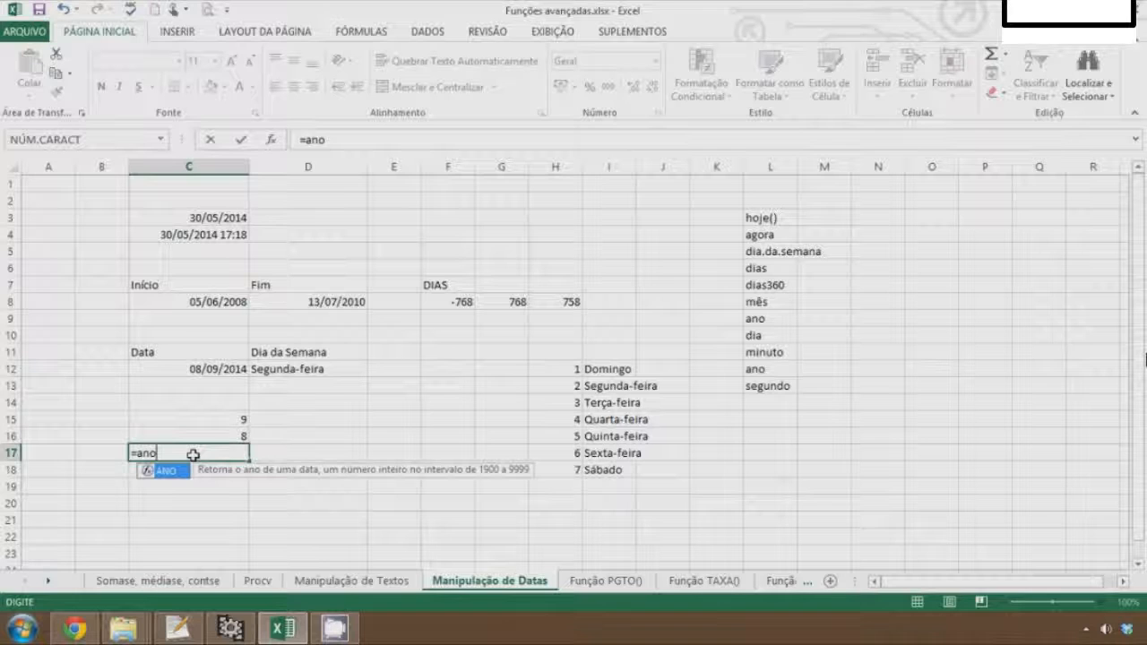
pyautogui.write('(')
pyautogui.click(195, 368)
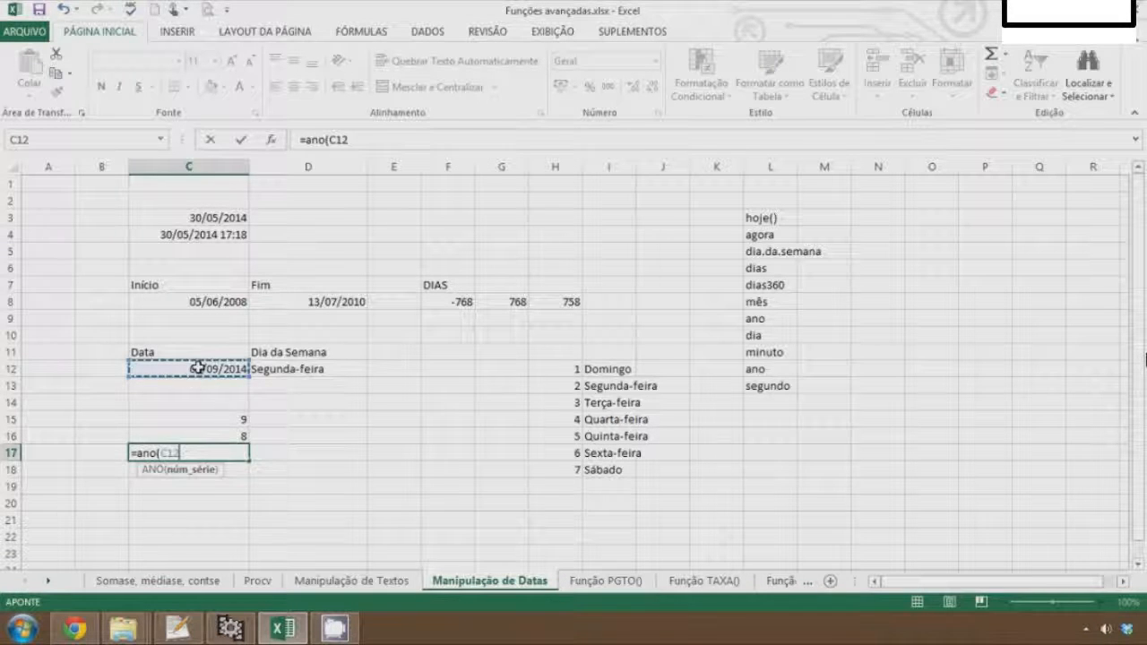
pyautogui.press('Return')
# In D15, enter =HORA(C4) to extract the hour from the date-time in C4
pyautogui.moveTo(269, 636)
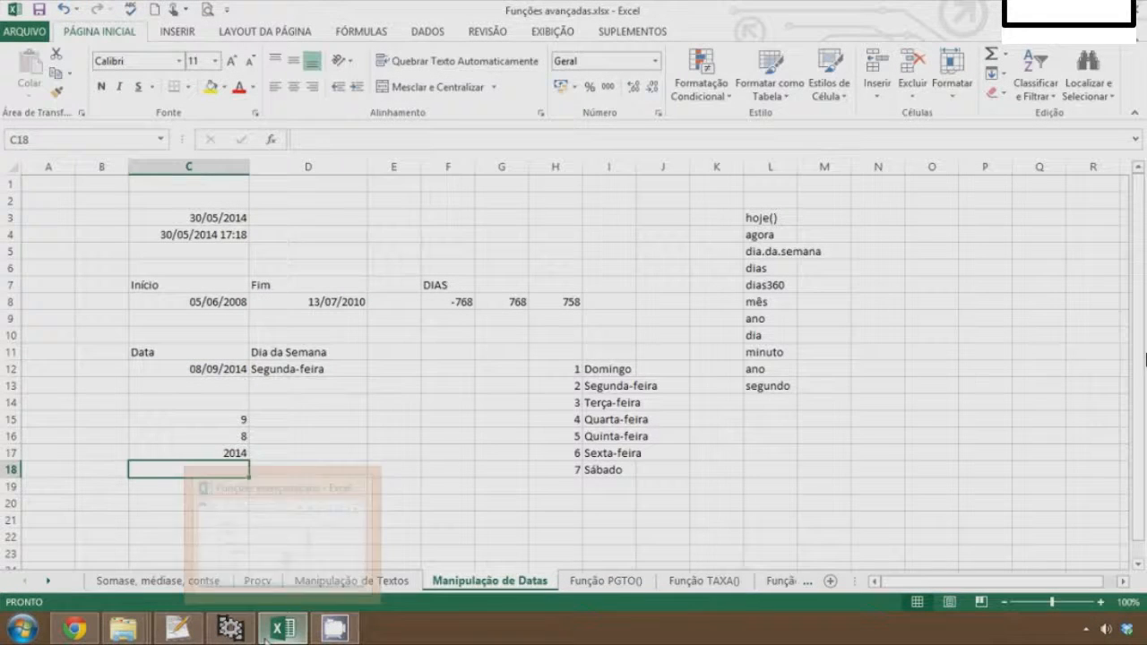
pyautogui.press('Up')
pyautogui.press('Right')
pyautogui.press('Up')
pyautogui.press('Up')
pyautogui.write('=hora(')
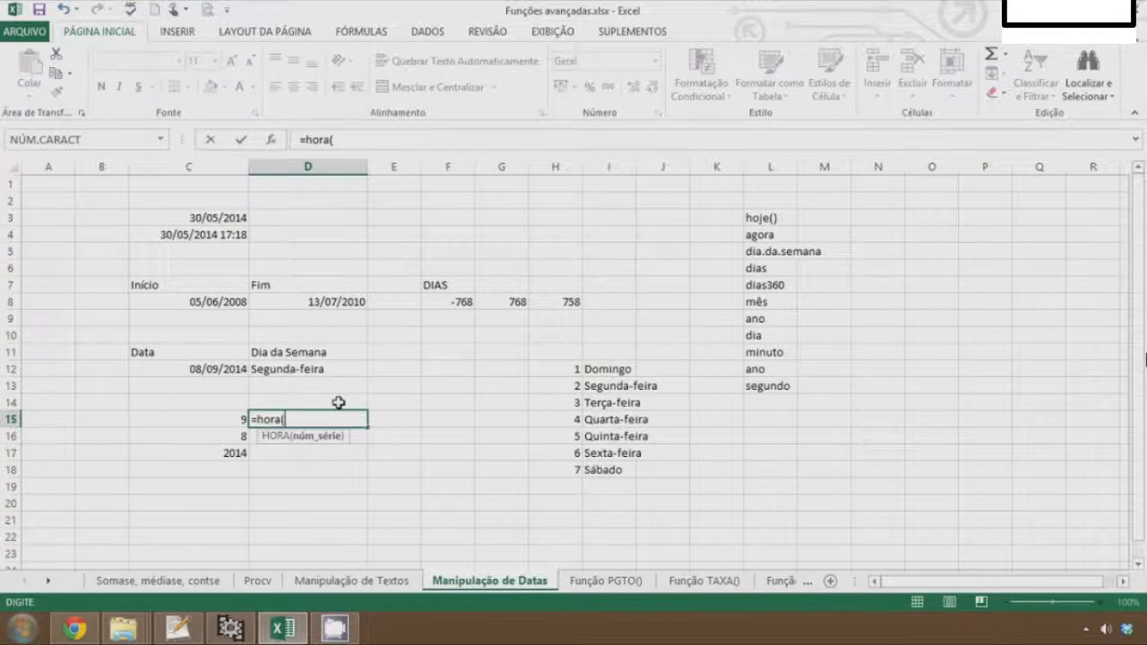
pyautogui.click(221, 233)
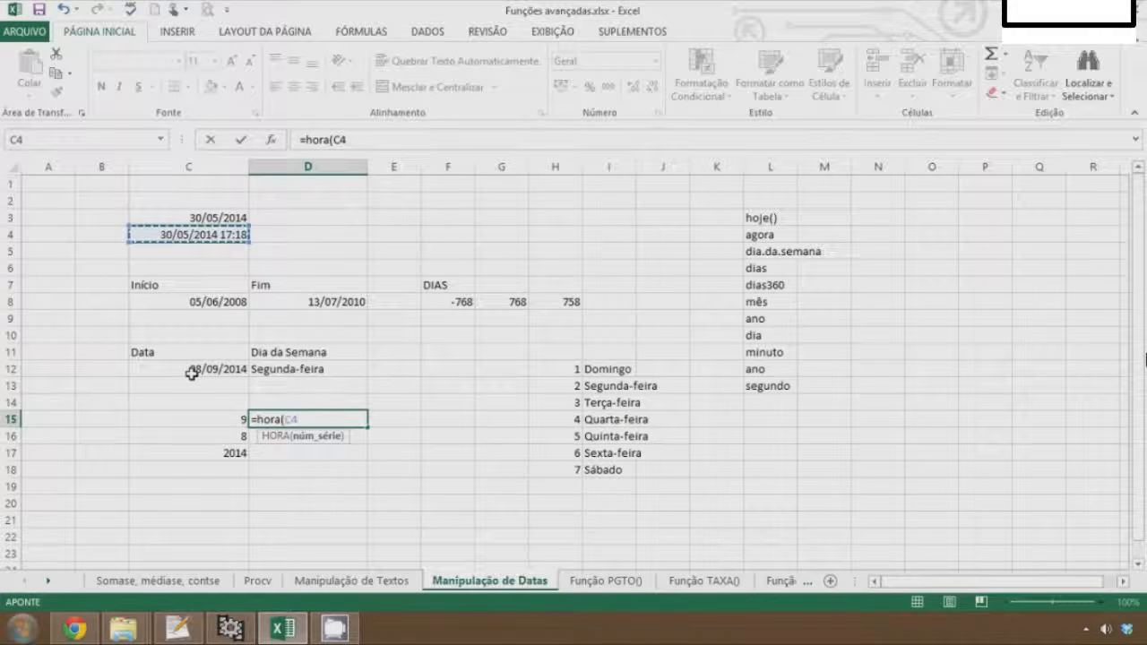
pyautogui.press('Return')
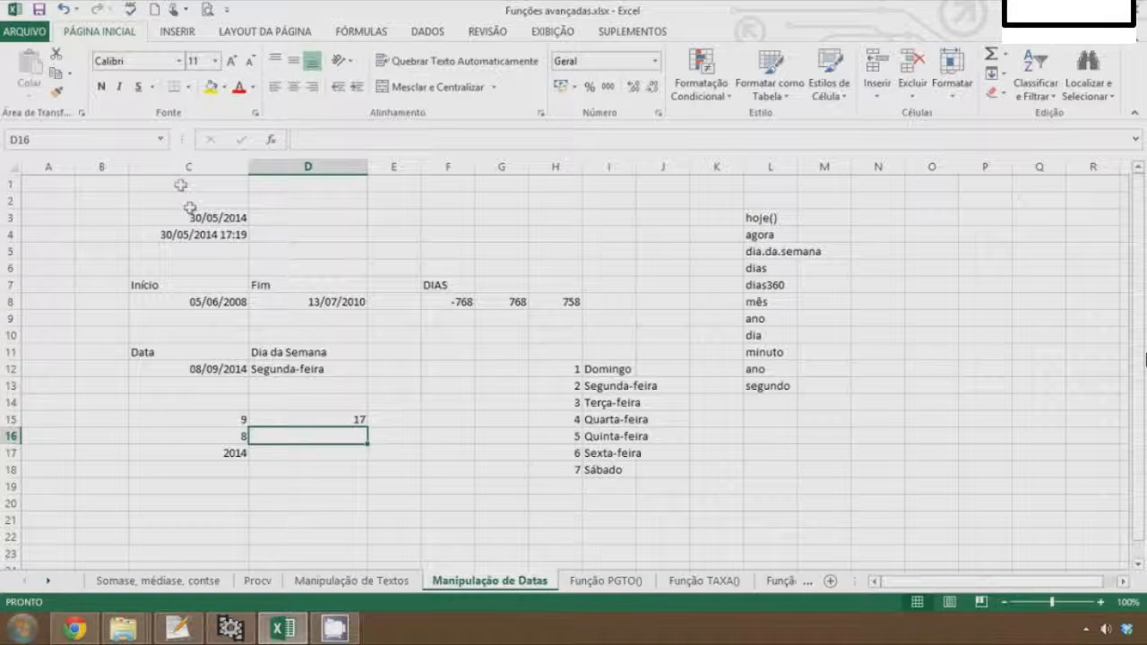
# In D16, enter =MINUTO(C4) to extract the minutes from the date-time in C4
pyautogui.write('=hor')
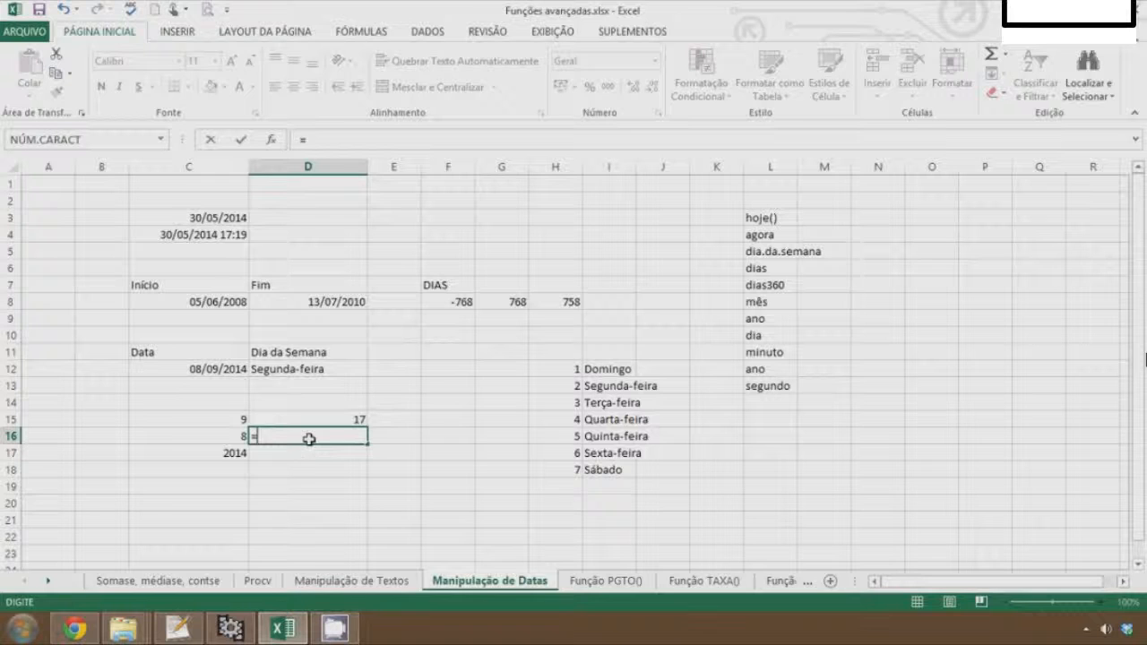
pyautogui.press('BackSpace')
pyautogui.press('BackSpace')
pyautogui.press('BackSpace')
pyautogui.write('minuto')
pyautogui.press('Tab')
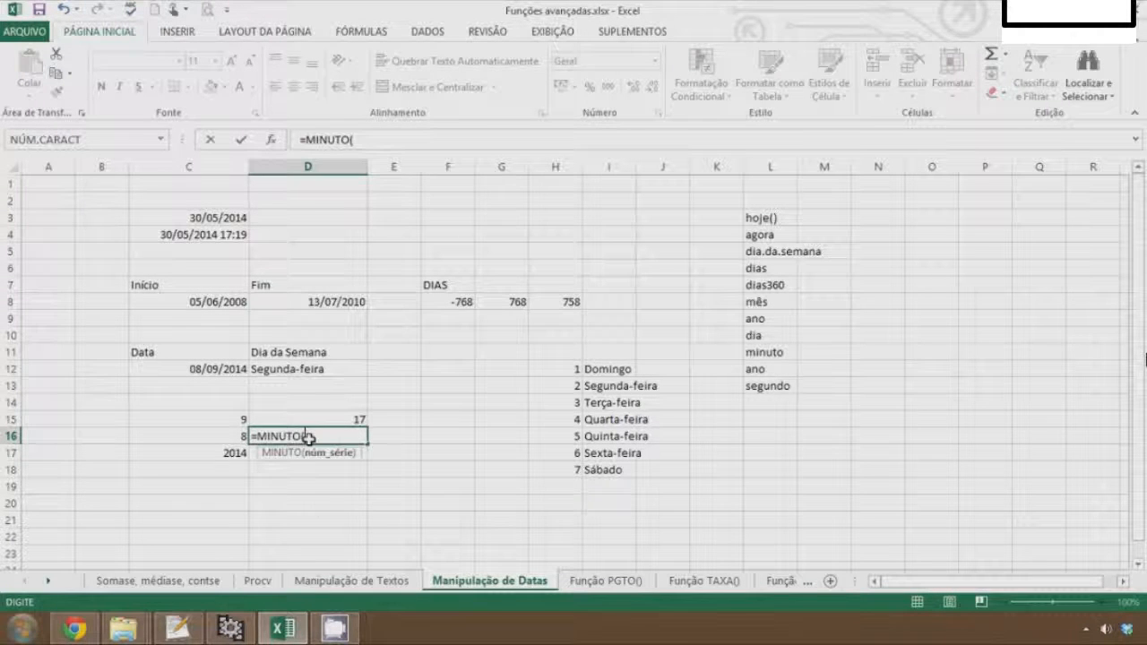
pyautogui.click(175, 235)
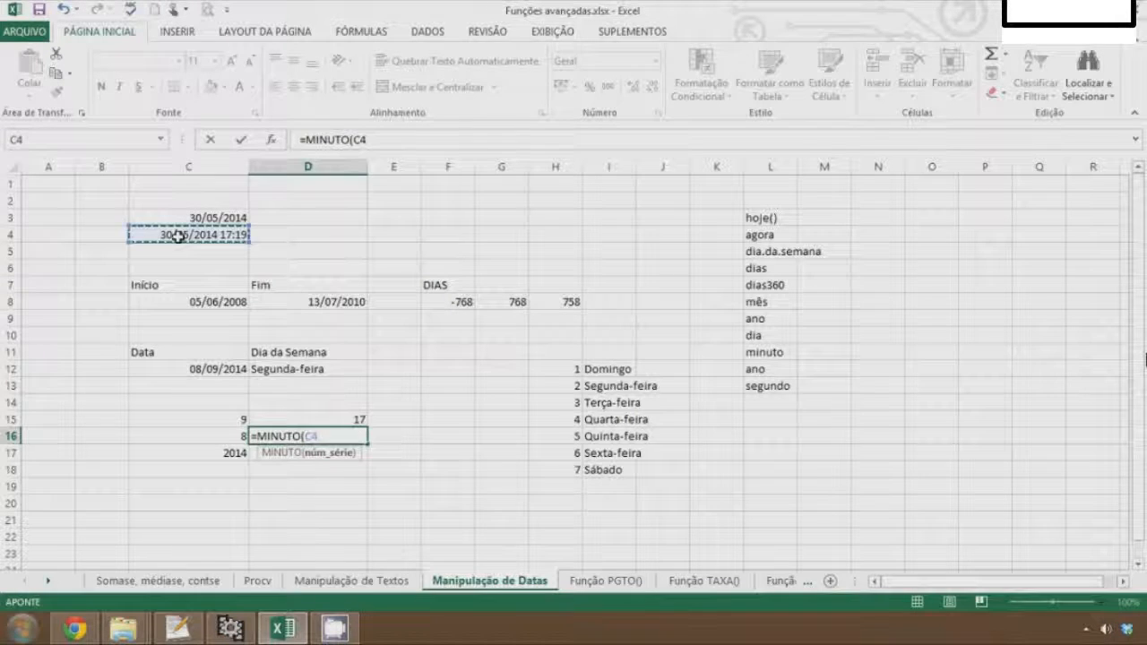
pyautogui.press('Return')
# In D17, enter =SEGUNDO(C4) to extract the seconds from the date-time in C4
pyautogui.write('=segu')
pyautogui.press('Tab')
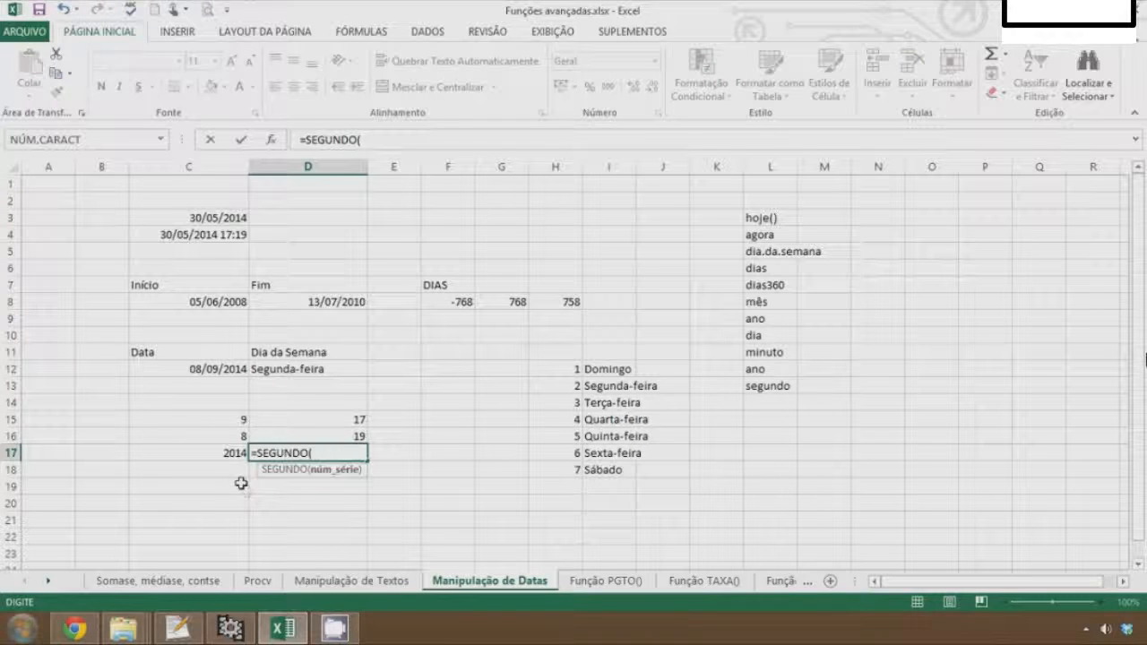
pyautogui.click(216, 235)
pyautogui.press('Return')
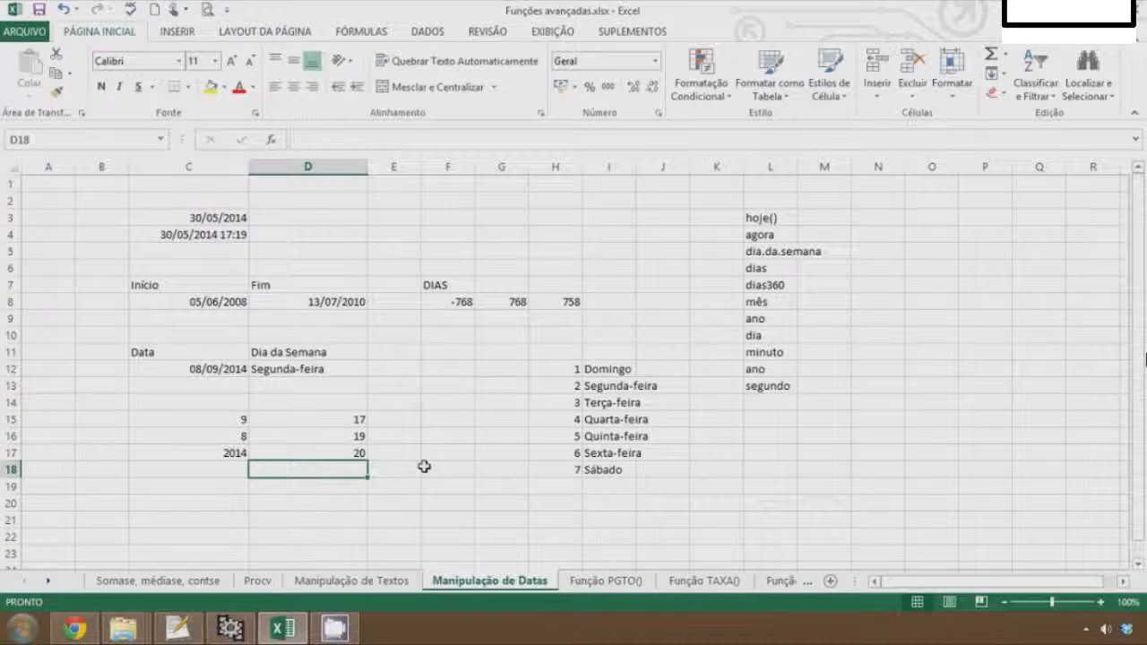
# Step through the month, day, year, hour, minute and second cells to review their formulas
pyautogui.press('Up')
pyautogui.press('Up')
pyautogui.press('Up')
pyautogui.press('Up')
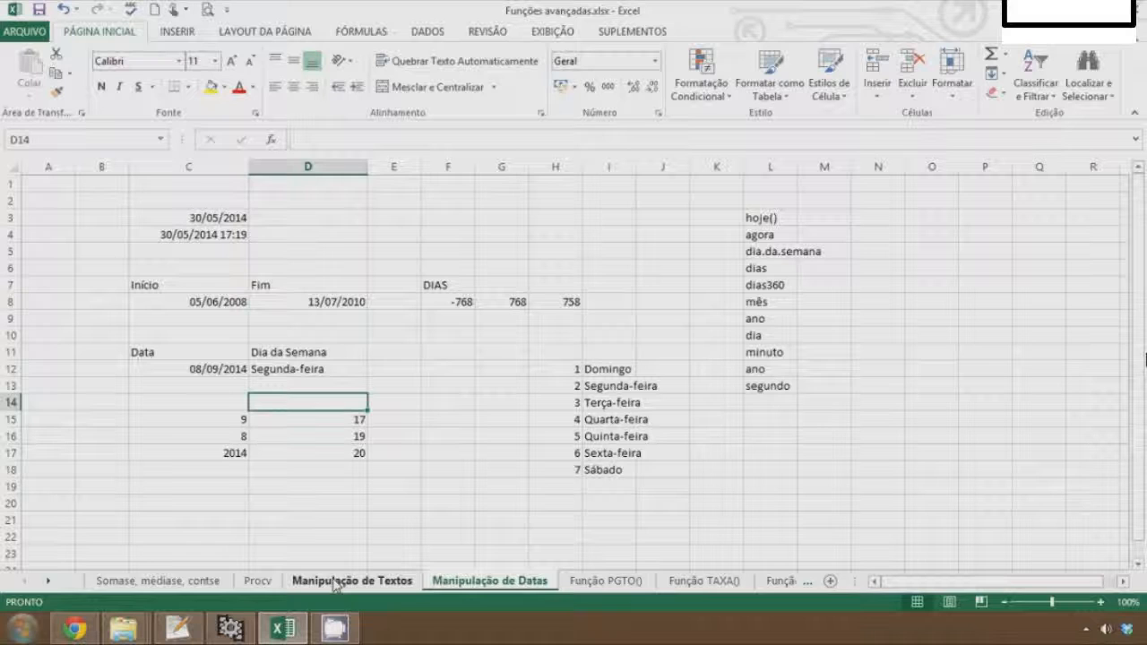
pyautogui.press('Right')
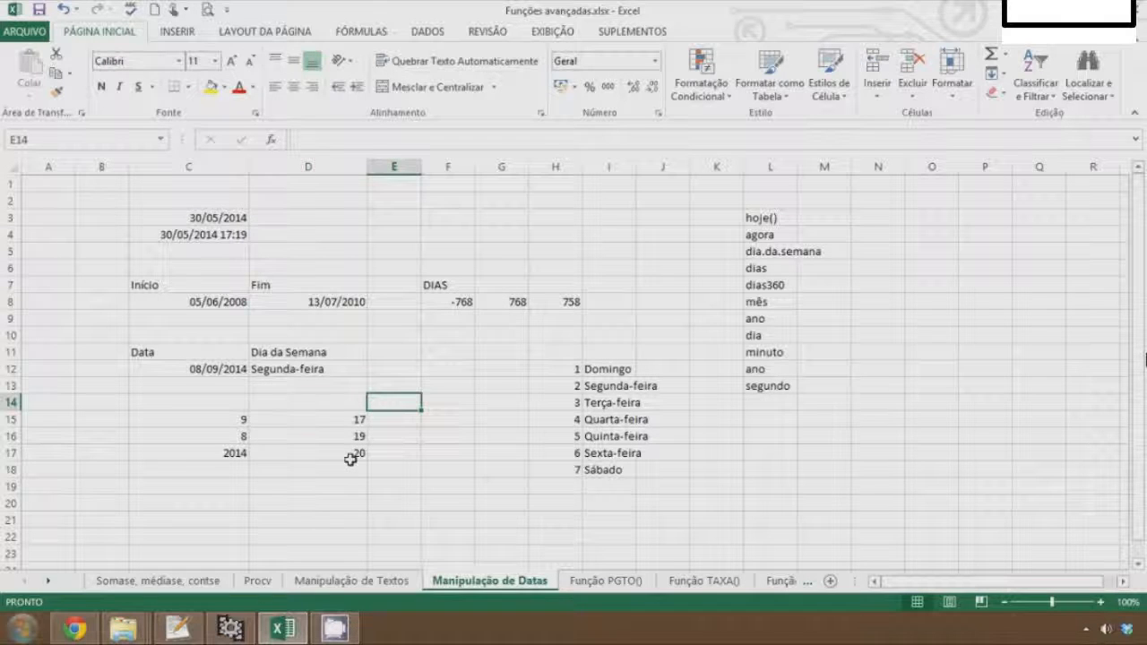
pyautogui.press('Right')
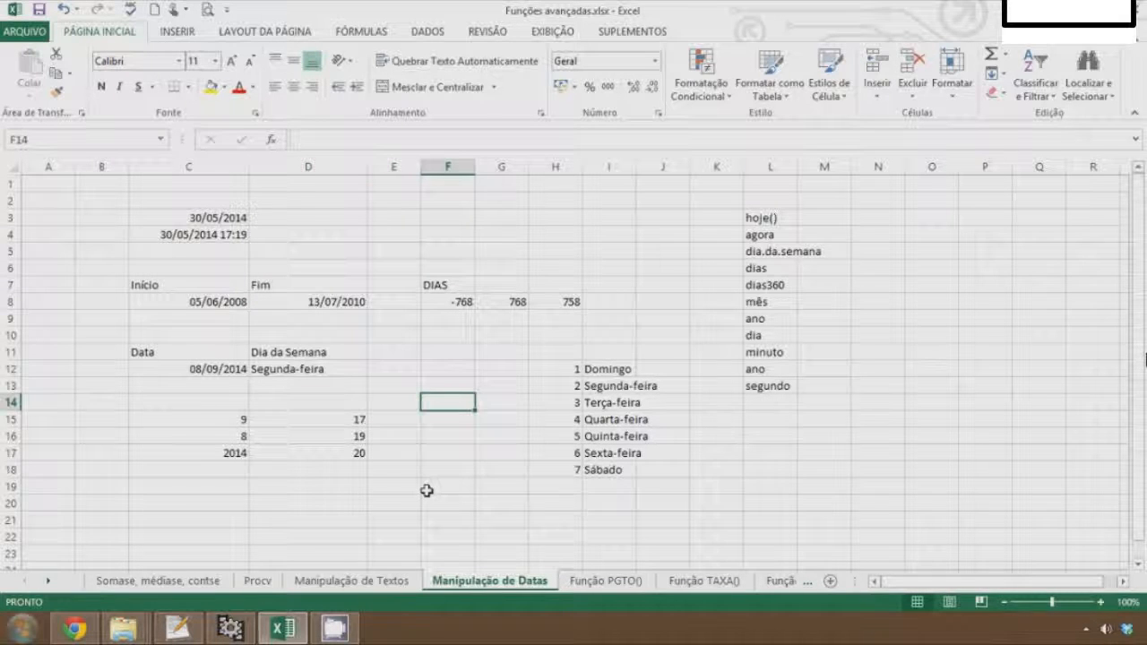
pyautogui.press('F2')
pyautogui.press('Return')
pyautogui.press('Up')
pyautogui.press('Left')
pyautogui.press('Down')
pyautogui.press('Left')
pyautogui.press('Down')
pyautogui.press('Down')
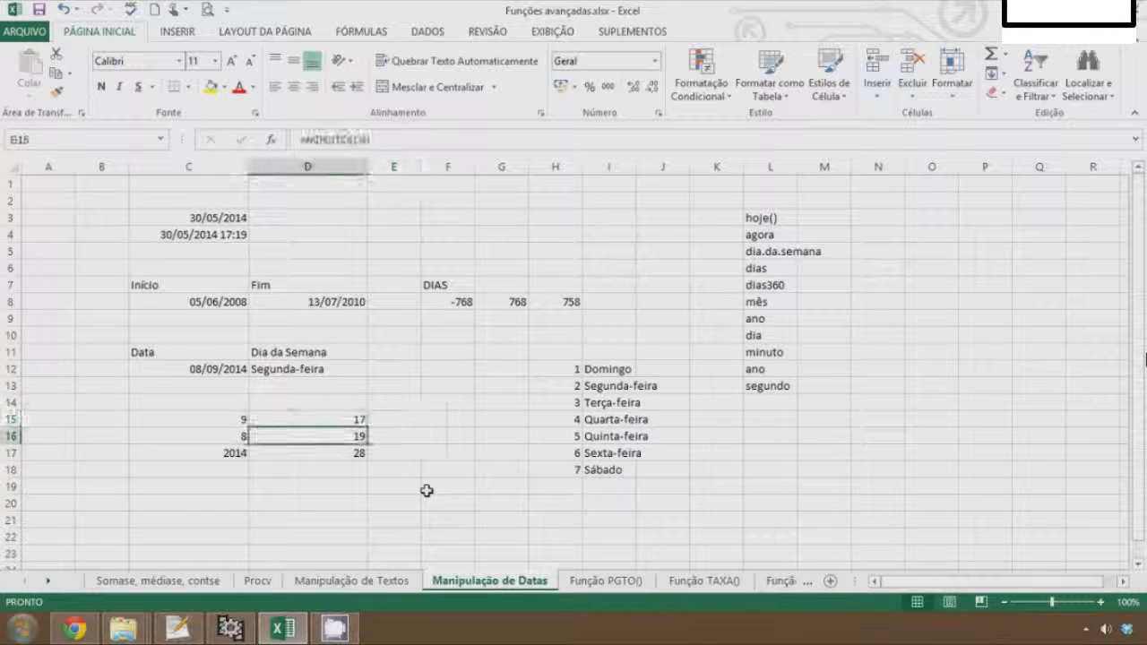
pyautogui.press('Up')
pyautogui.press('Up')
pyautogui.press('Left')
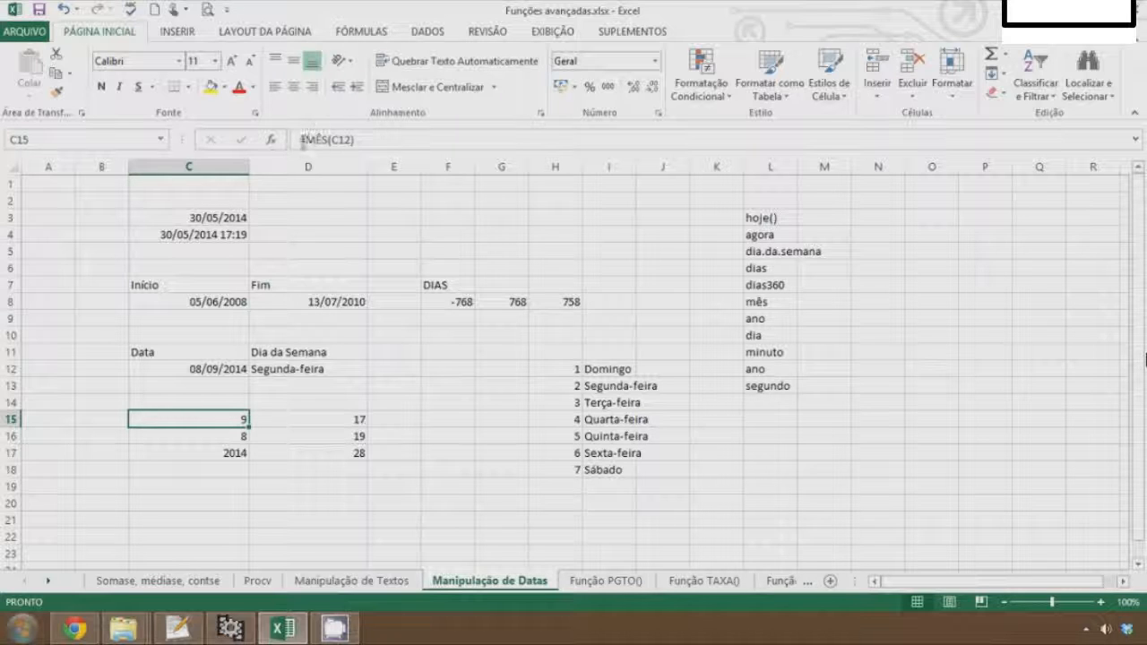
pyautogui.press('Down')
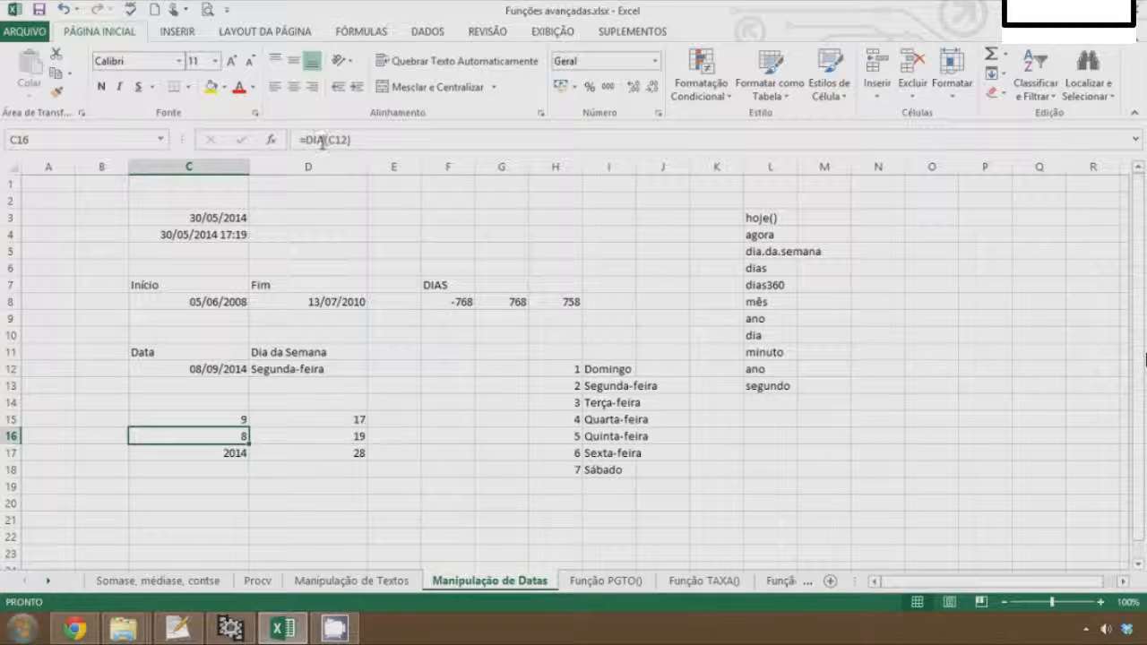
pyautogui.press('Down')
pyautogui.press('Right')
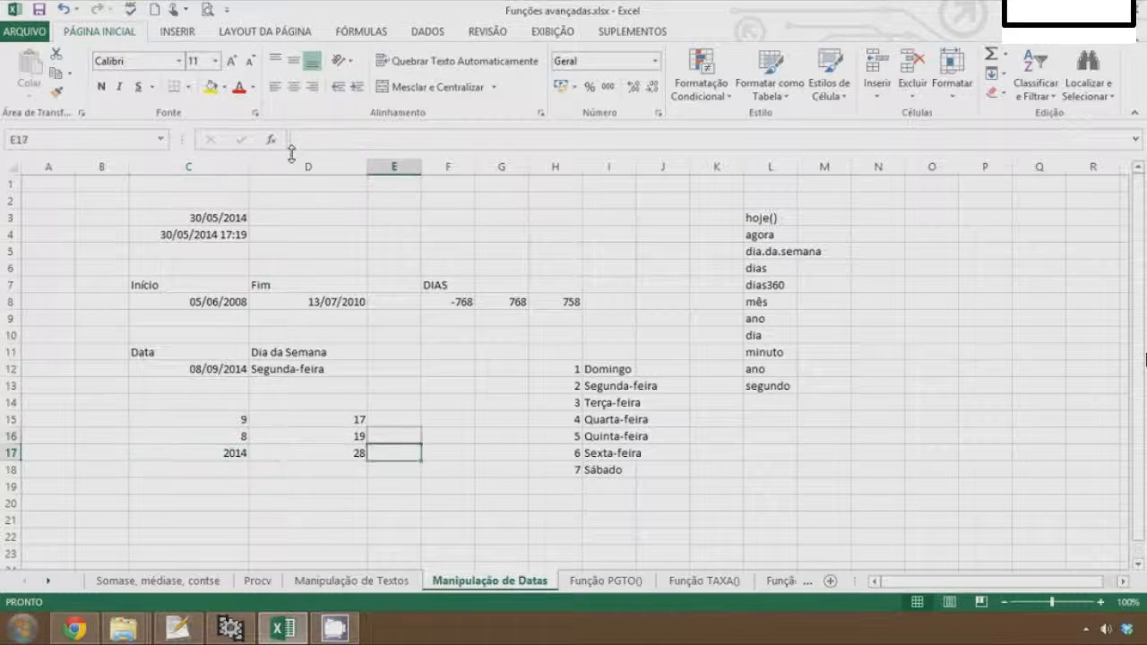
pyautogui.press('Up')
pyautogui.press('Up')
pyautogui.press('Down')
pyautogui.press('Down')
# Review the day-count formulas in F8 to H8 and the weekday lookup formula in D12
pyautogui.click(229, 217)
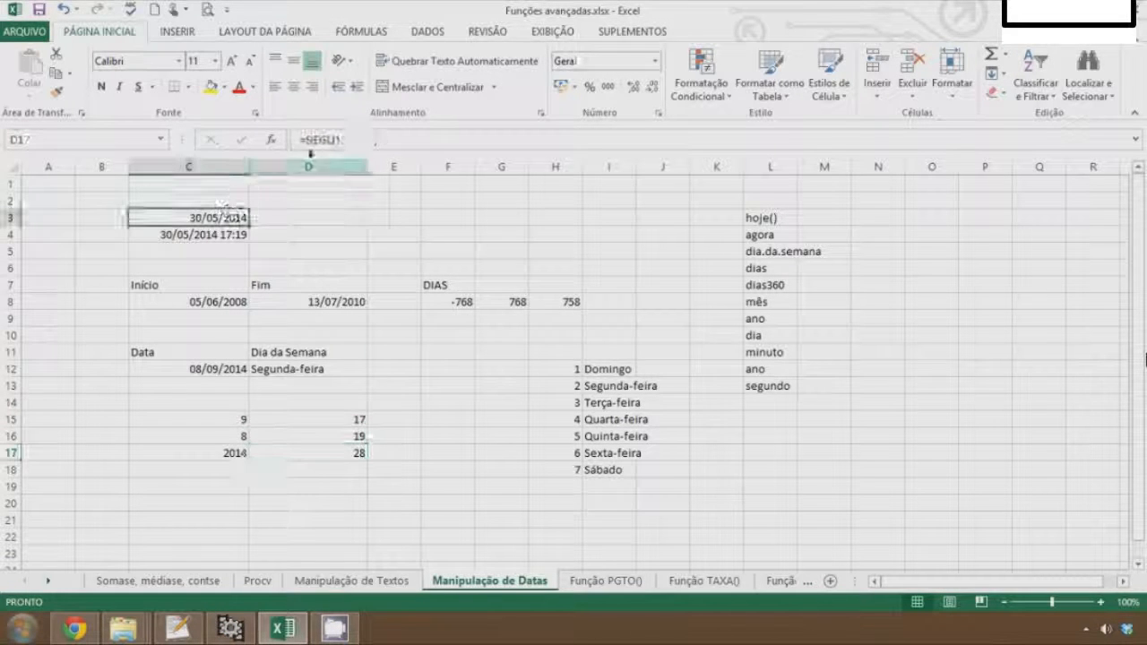
pyautogui.press('Down')
pyautogui.press('Down')
pyautogui.press('Down')
pyautogui.press('Down')
pyautogui.press('Down')
pyautogui.press('Right')
pyautogui.press('Right')
pyautogui.press('Right')
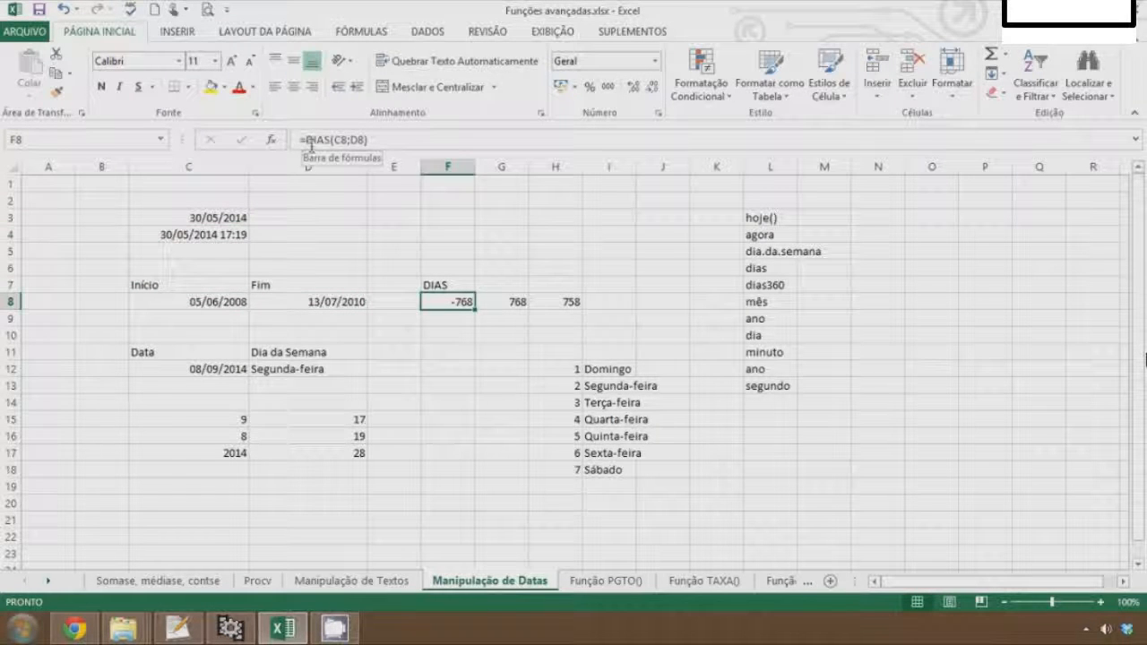
pyautogui.press('Right')
pyautogui.press('Right')
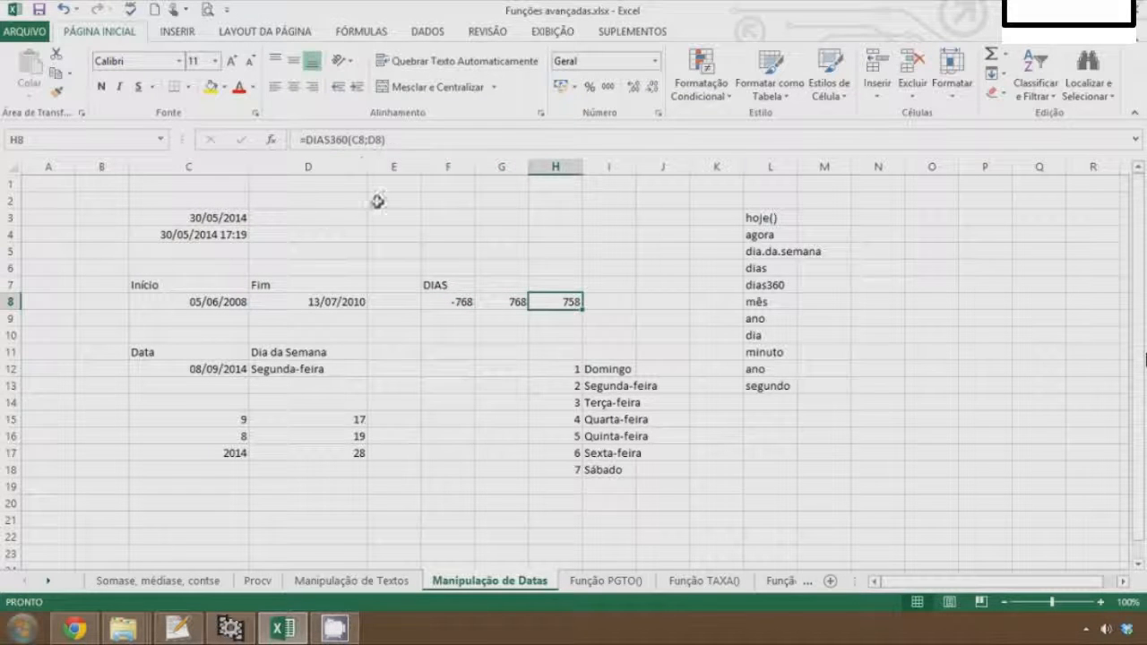
pyautogui.press('Down')
pyautogui.press('Down')
pyautogui.press('Down')
pyautogui.press('Down')
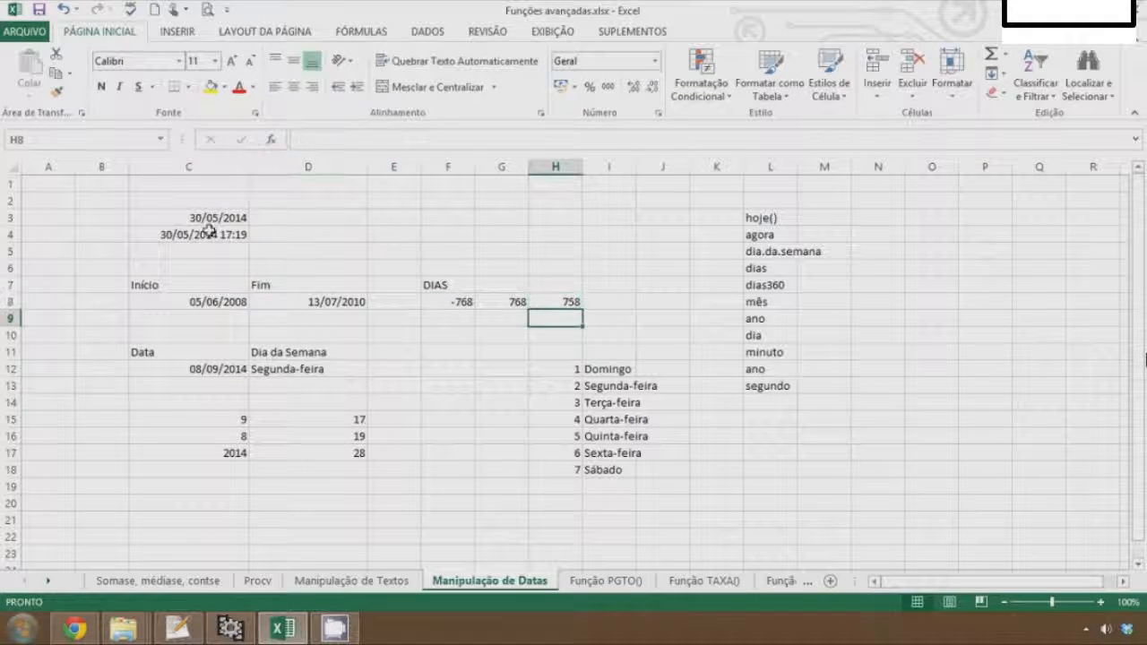
pyautogui.press('Left')
pyautogui.press('Left')
pyautogui.press('Left')
pyautogui.press('Left')
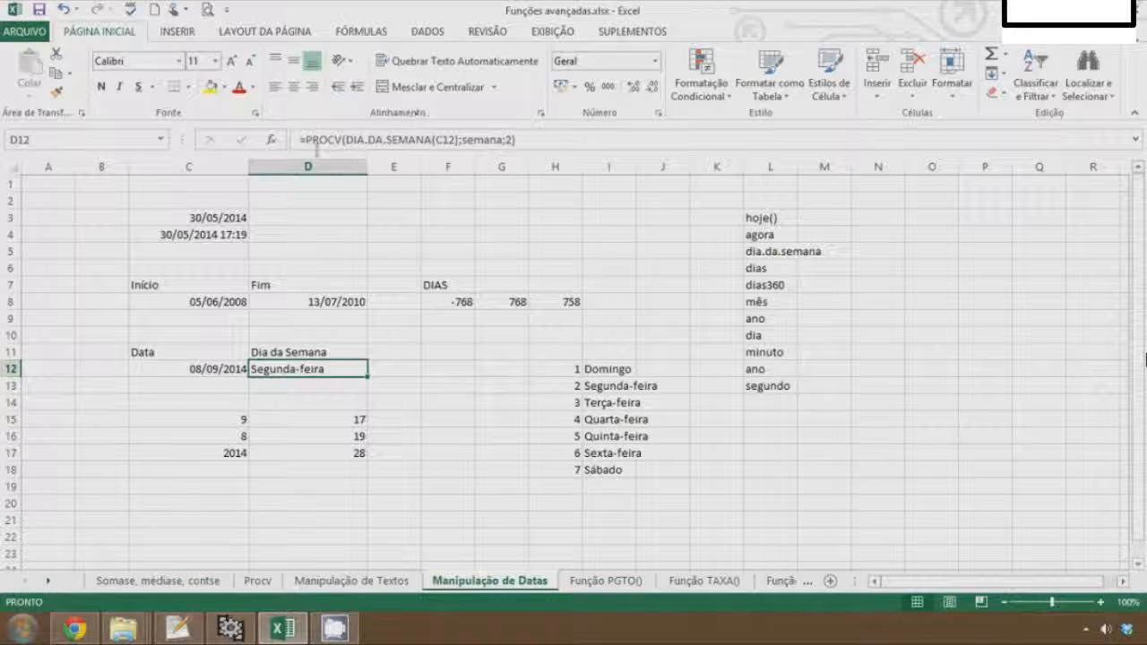
# Open the function arguments for the HOJE formula in C3 and cancel without changes
pyautogui.click(187, 218)
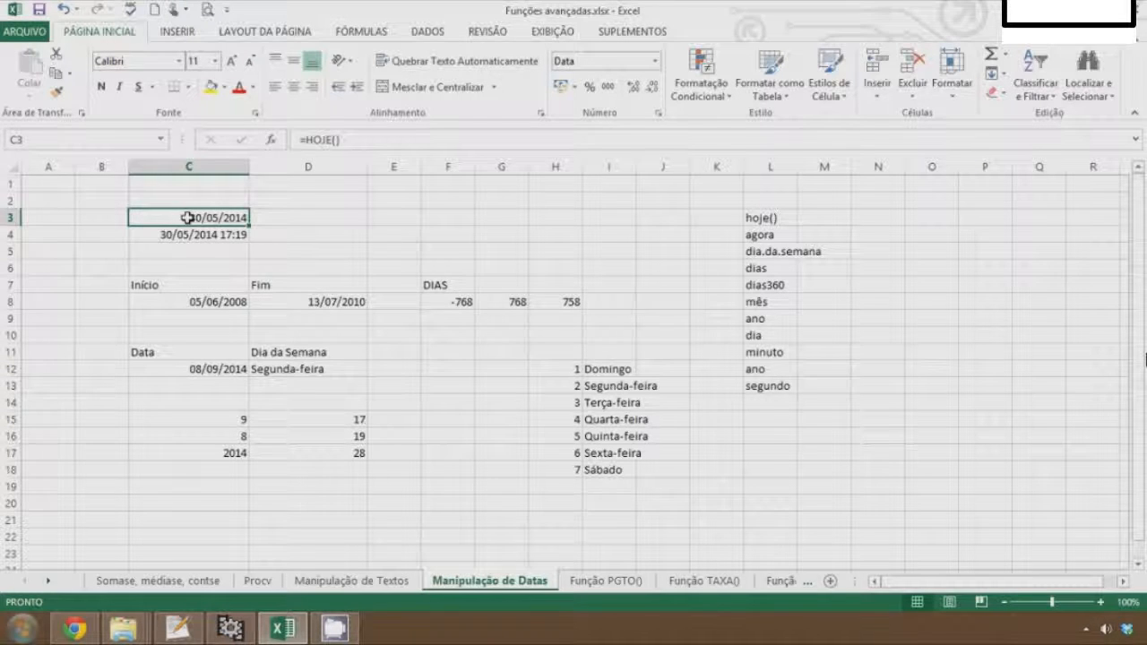
pyautogui.click(270, 140)
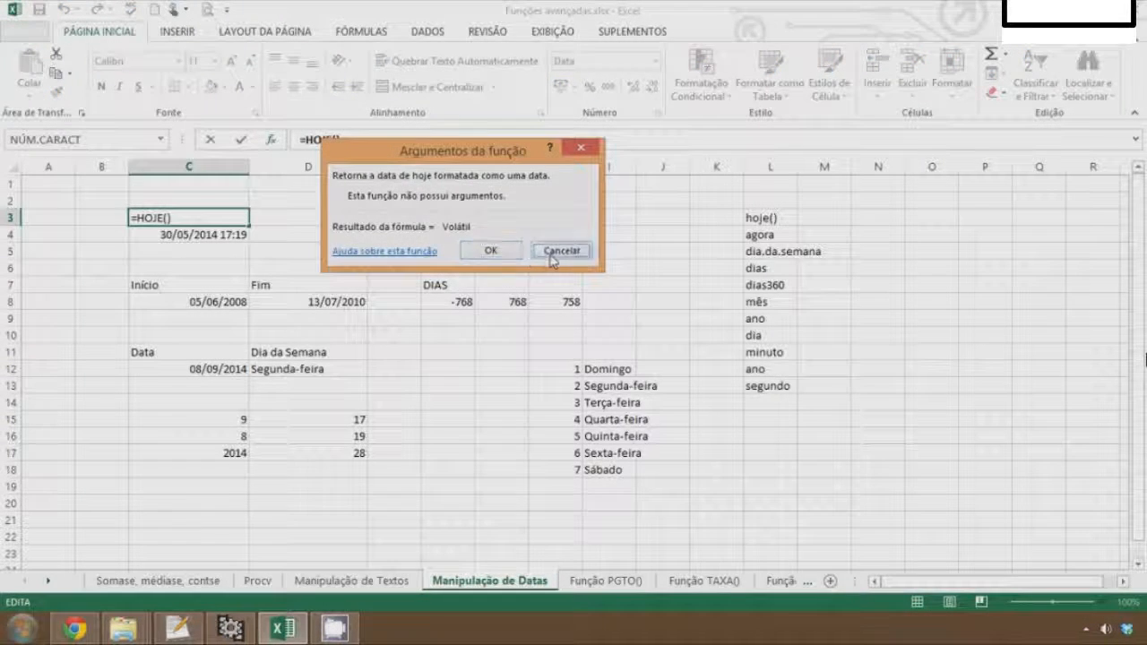
pyautogui.click(548, 251)
pyautogui.click(501, 217)
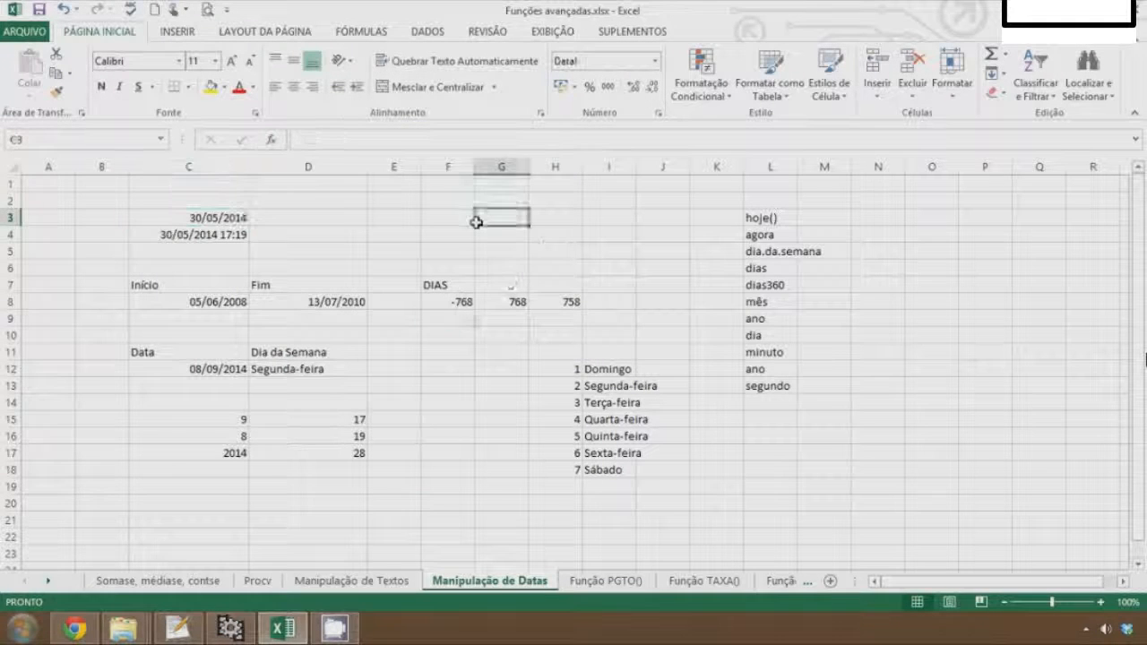
# Open the Insert Function dialog for G3, browse the Banco de Dados category, and close it without inserting anything
pyautogui.click(273, 142)
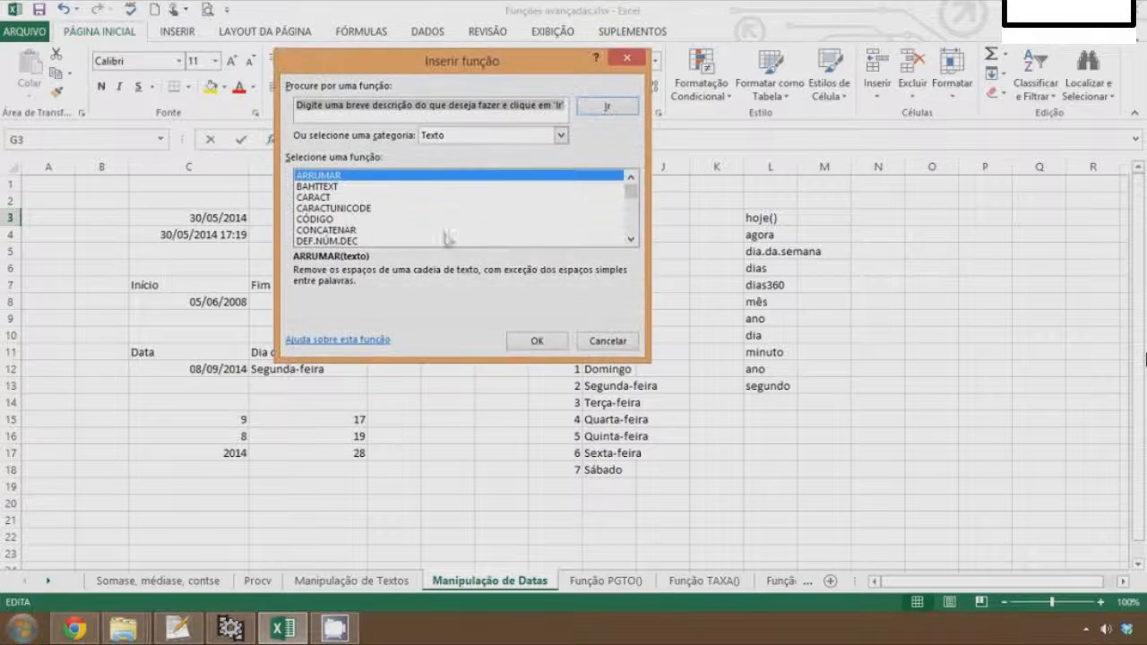
pyautogui.click(512, 135)
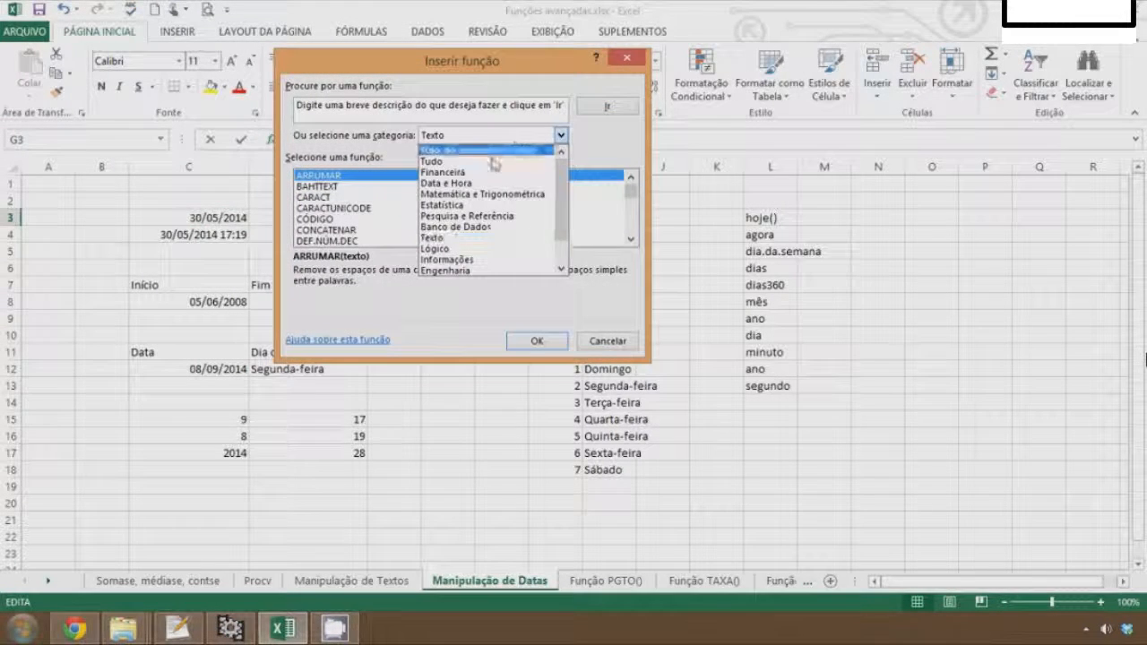
pyautogui.click(451, 226)
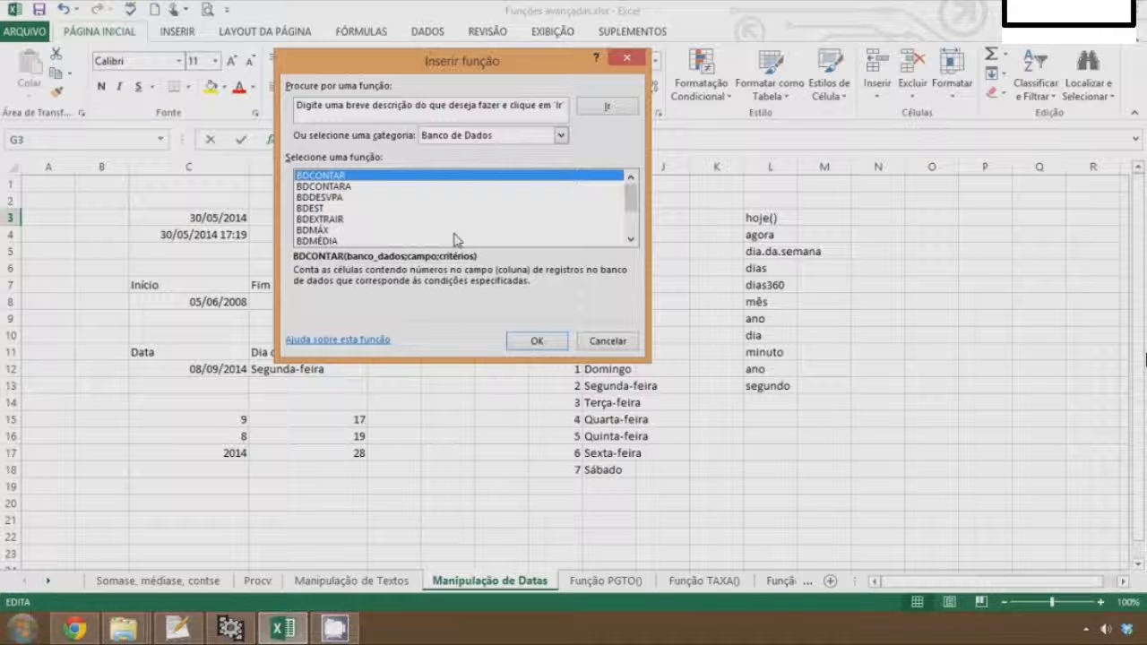
pyautogui.click(454, 240)
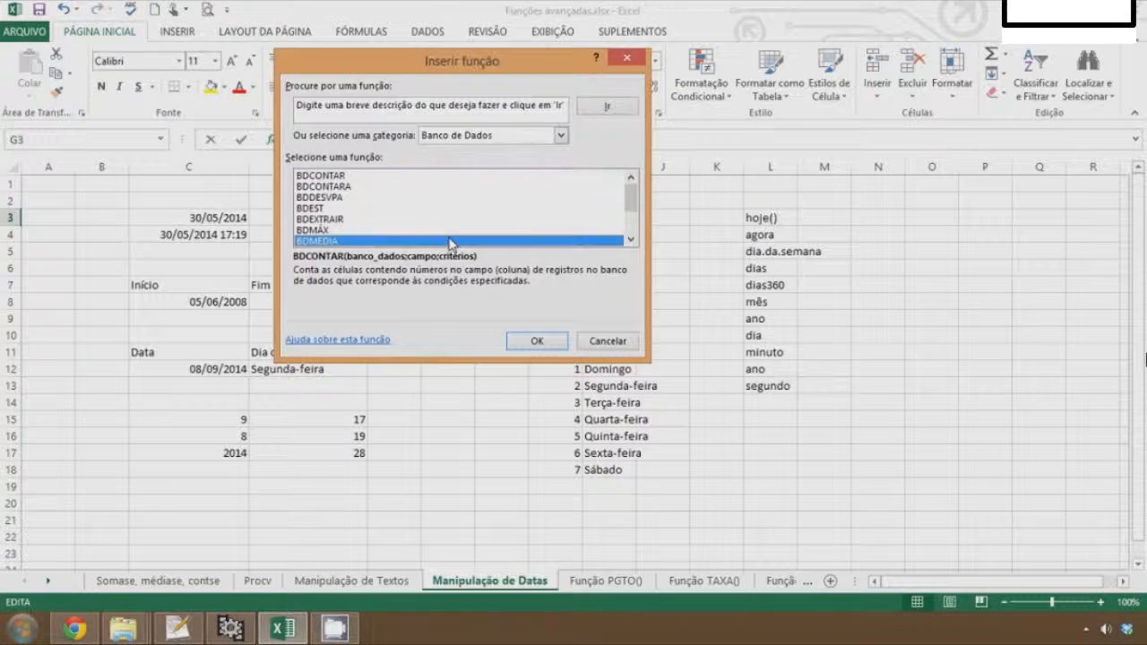
pyautogui.press('Escape')
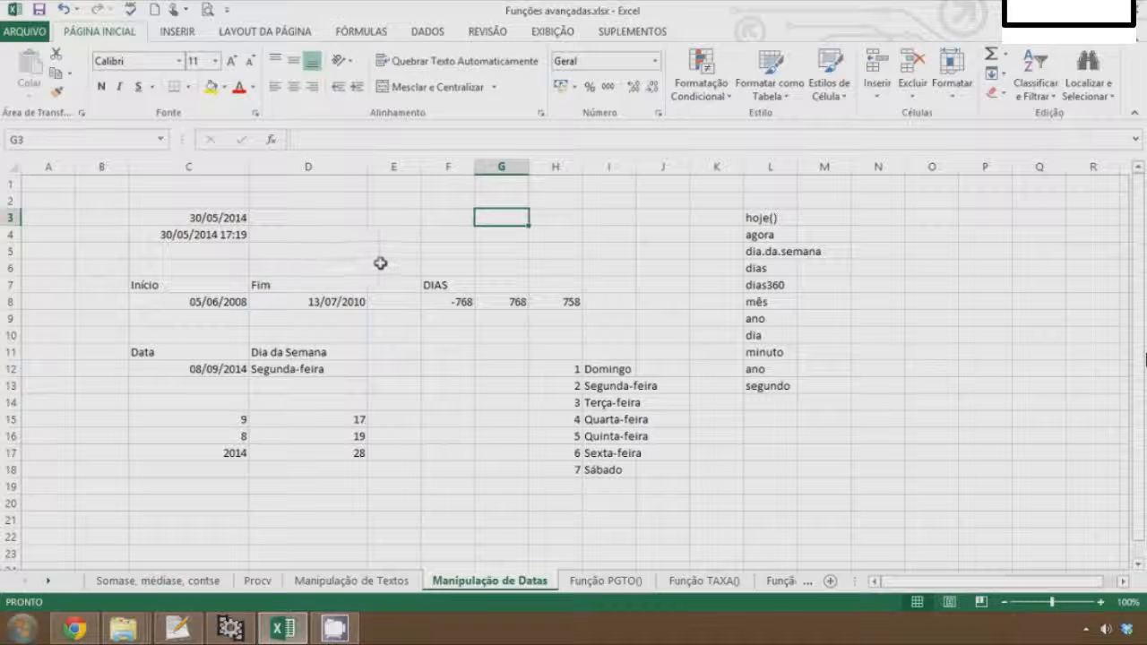
# Select cell E12, open the Insert Function dialog for it, and cancel without choosing a function
pyautogui.click(389, 233)
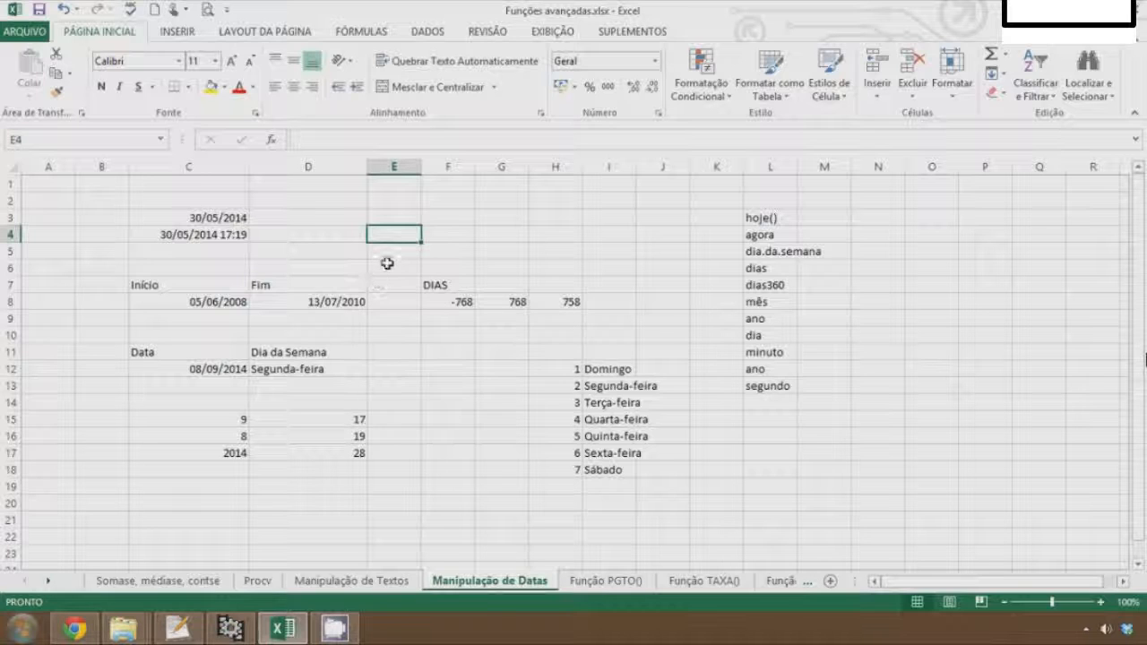
pyautogui.click(536, 232)
pyautogui.click(507, 250)
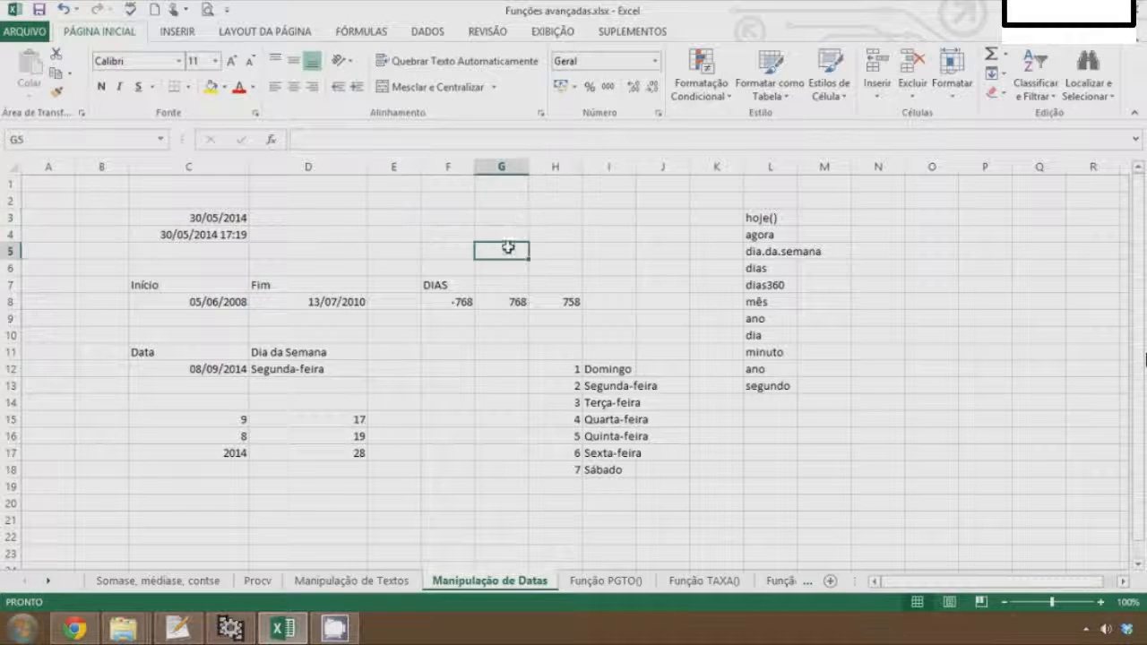
pyautogui.click(382, 367)
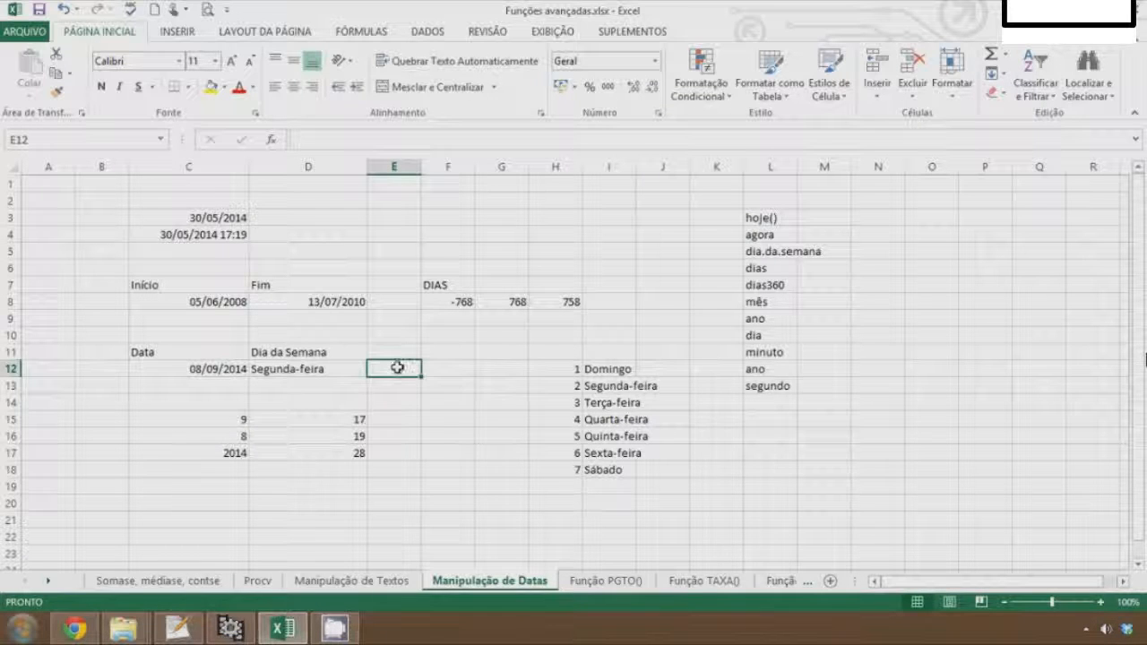
pyautogui.click(272, 141)
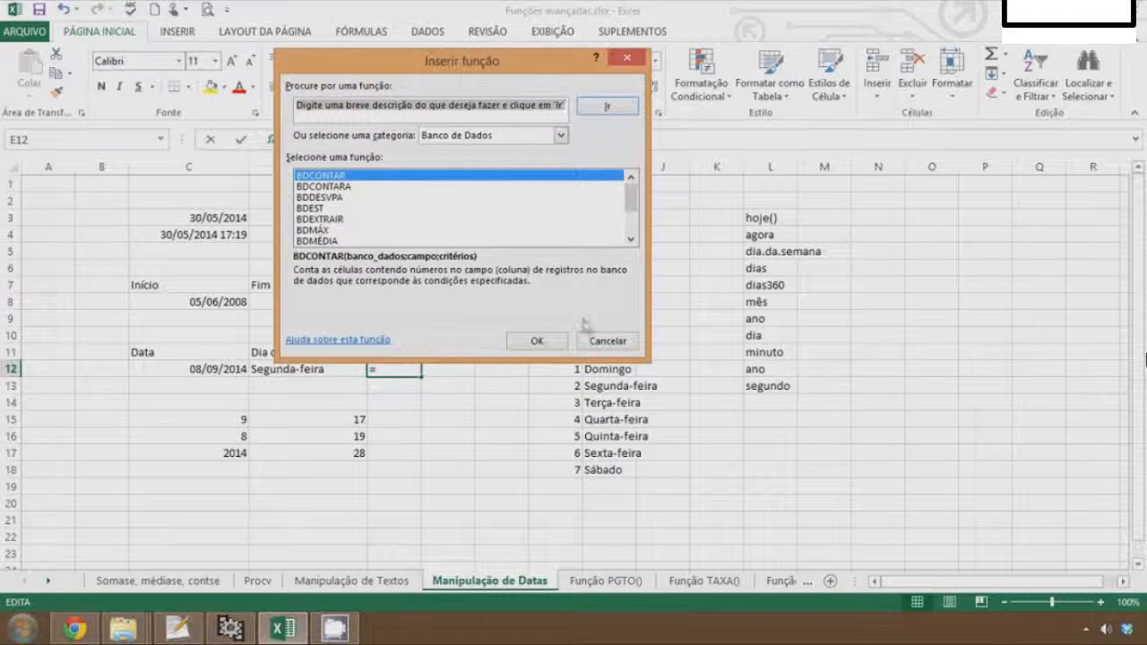
pyautogui.click(606, 340)
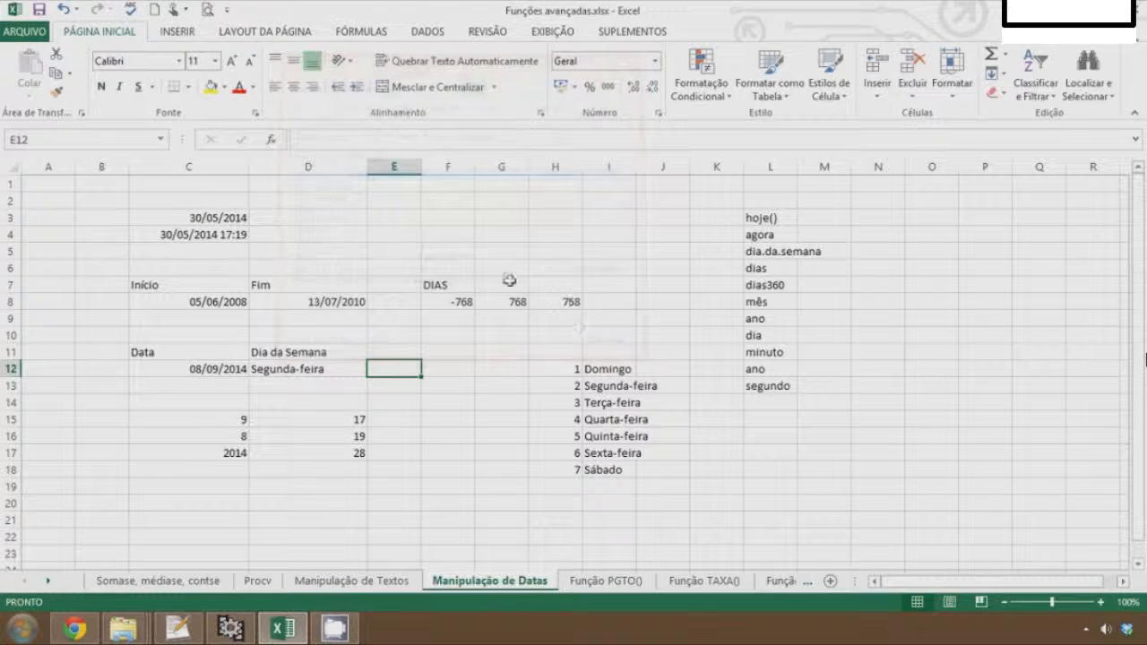
# Browse the function library's Mais Funções subcategories and the Data e Hora function list
pyautogui.click(361, 33)
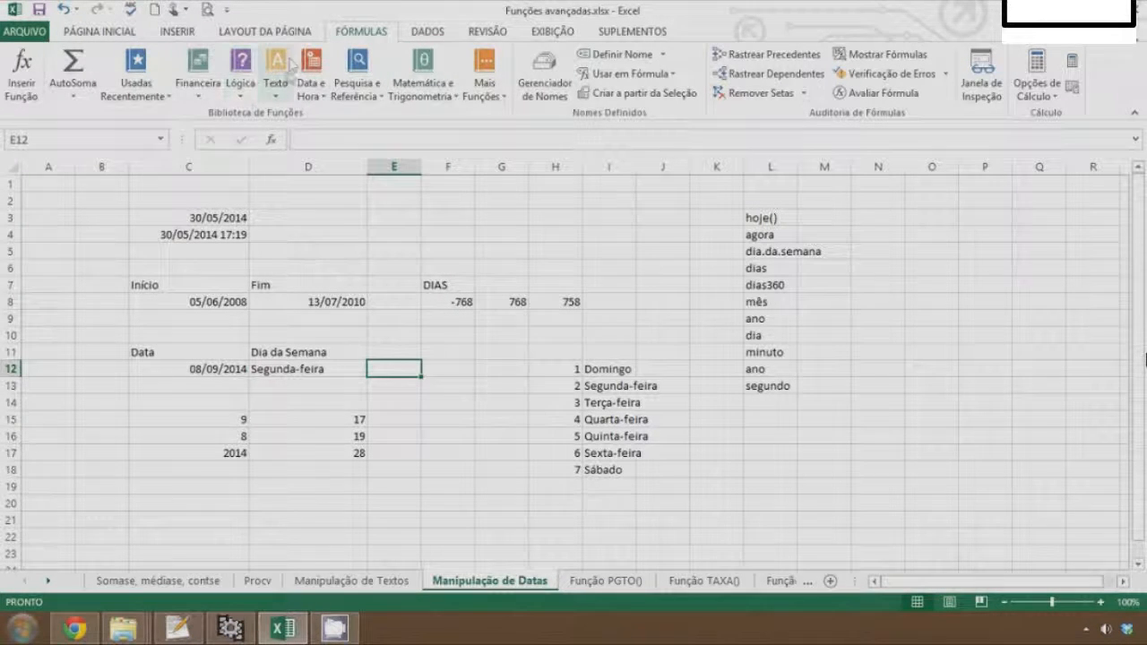
pyautogui.click(485, 85)
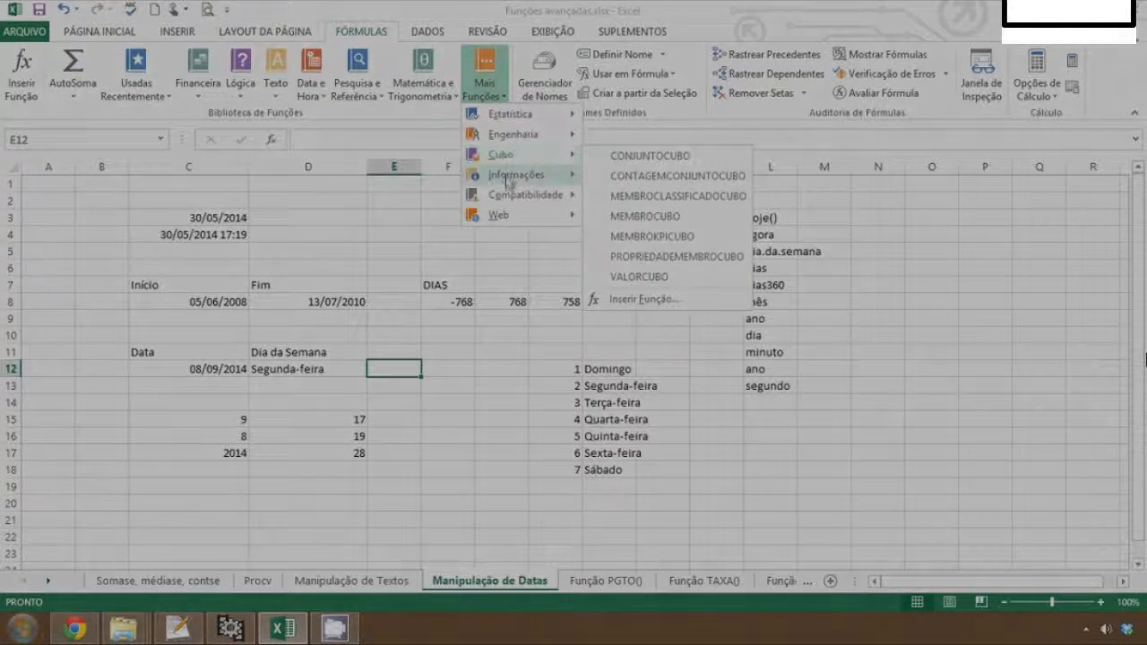
pyautogui.moveTo(540, 203)
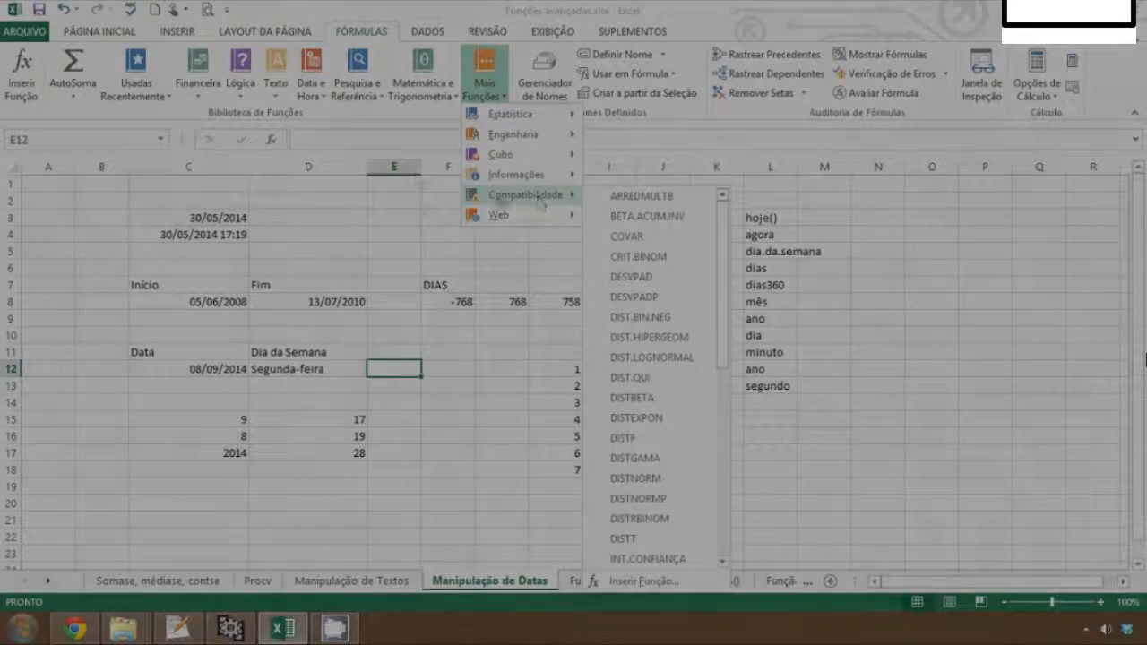
pyautogui.click(311, 90)
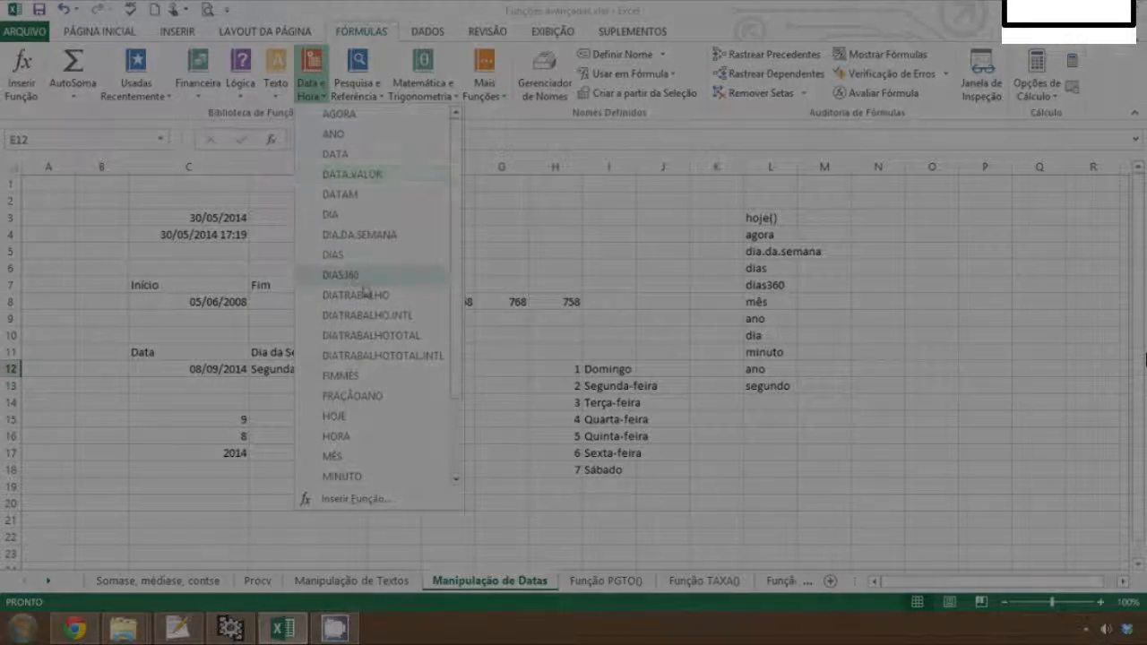
pyautogui.scroll(-2, 368, 296)
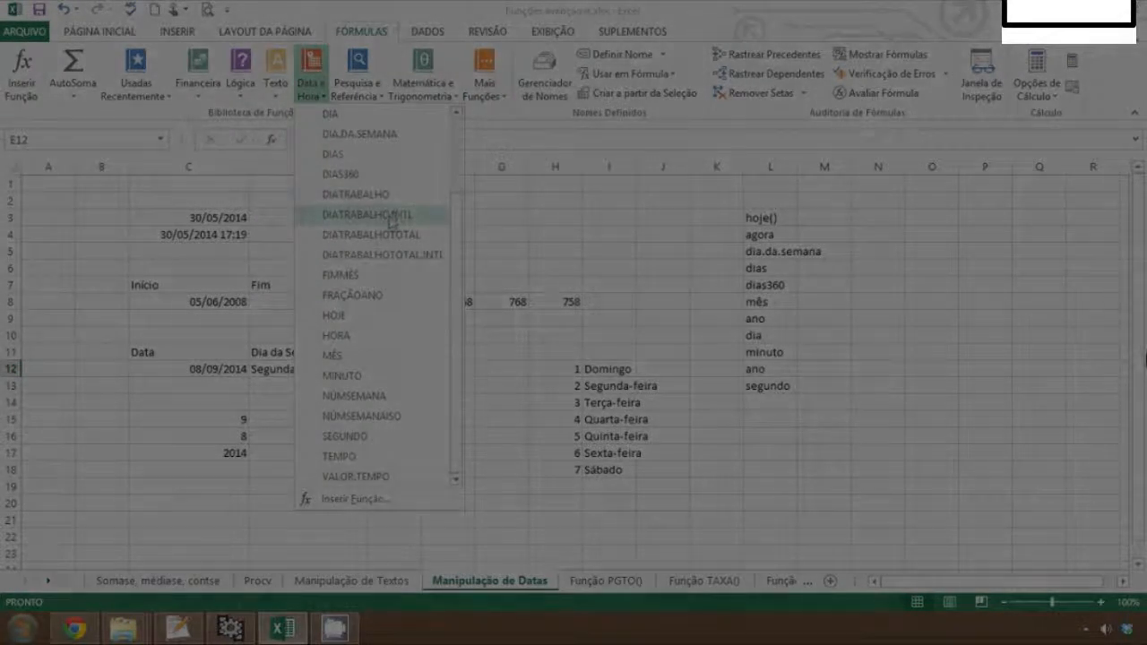
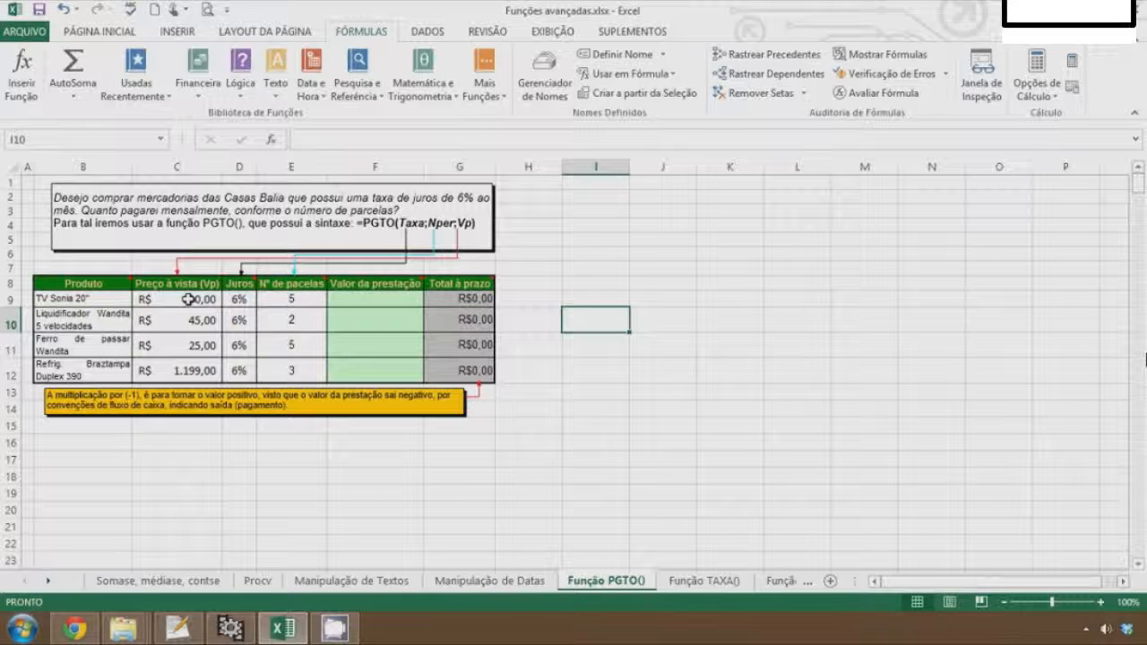
# Begin a PGTO formula in F9 of the Função PGTO() sheet, using the Juros cell D9 as the rate
pyautogui.click(387, 299)
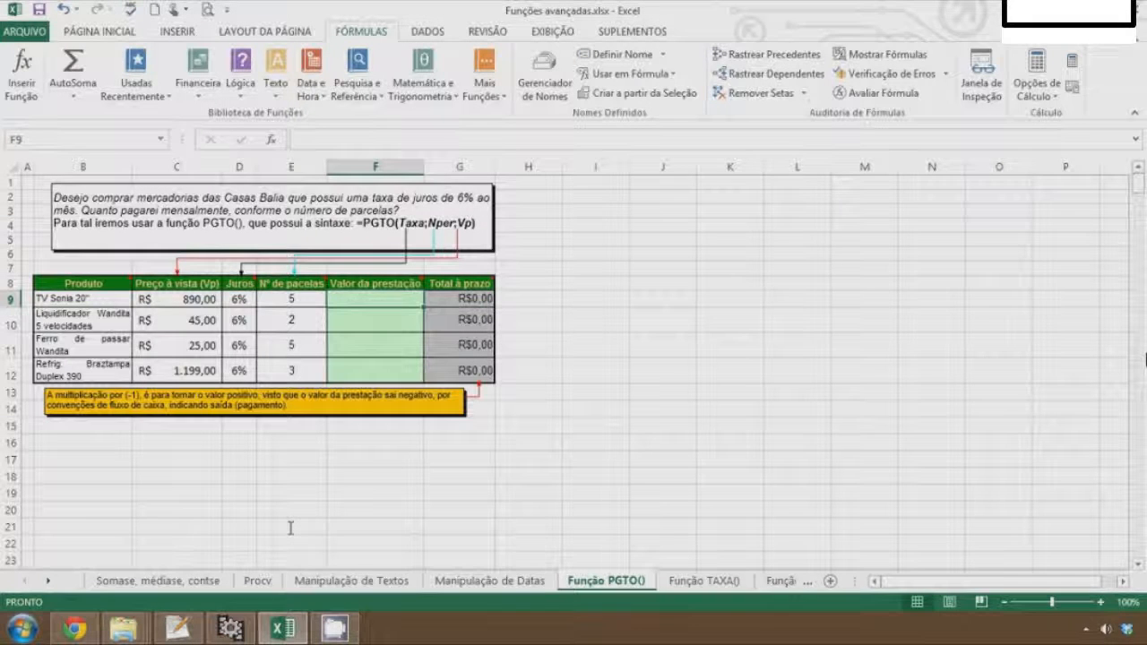
pyautogui.write('=pg')
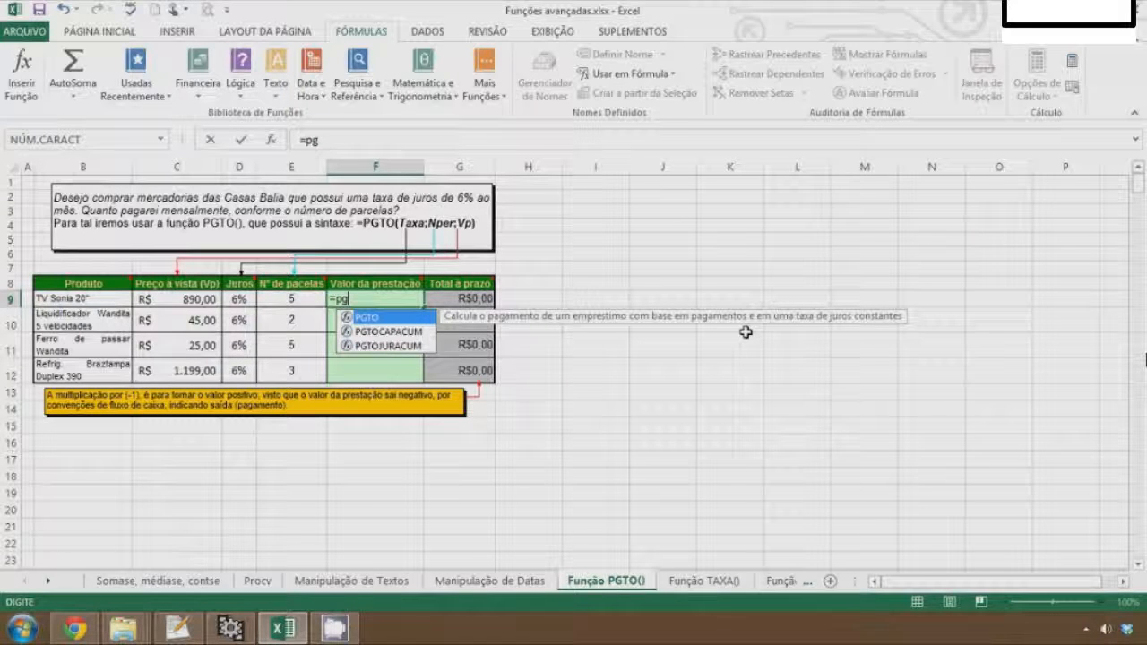
pyautogui.press('Tab')
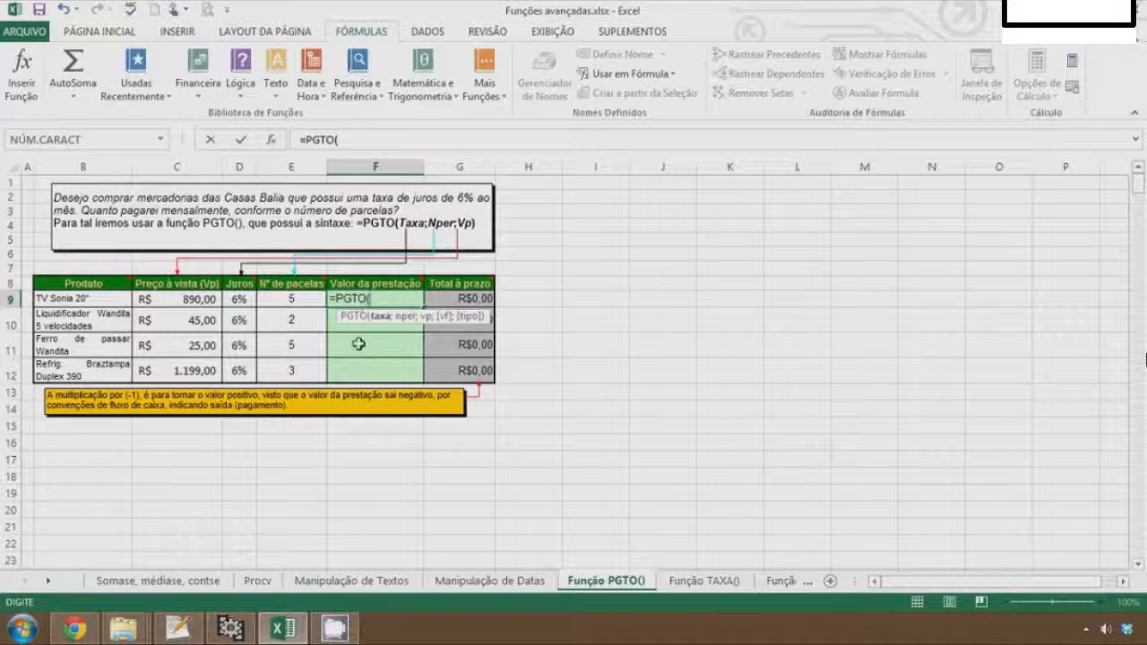
pyautogui.click(239, 302)
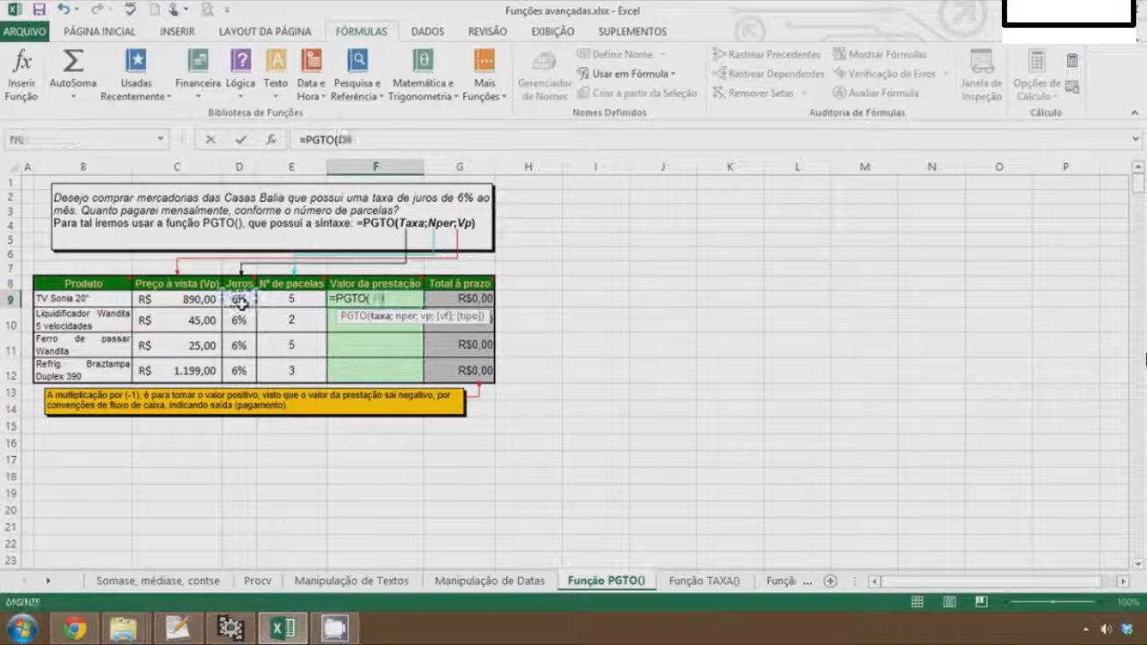
pyautogui.write(';')
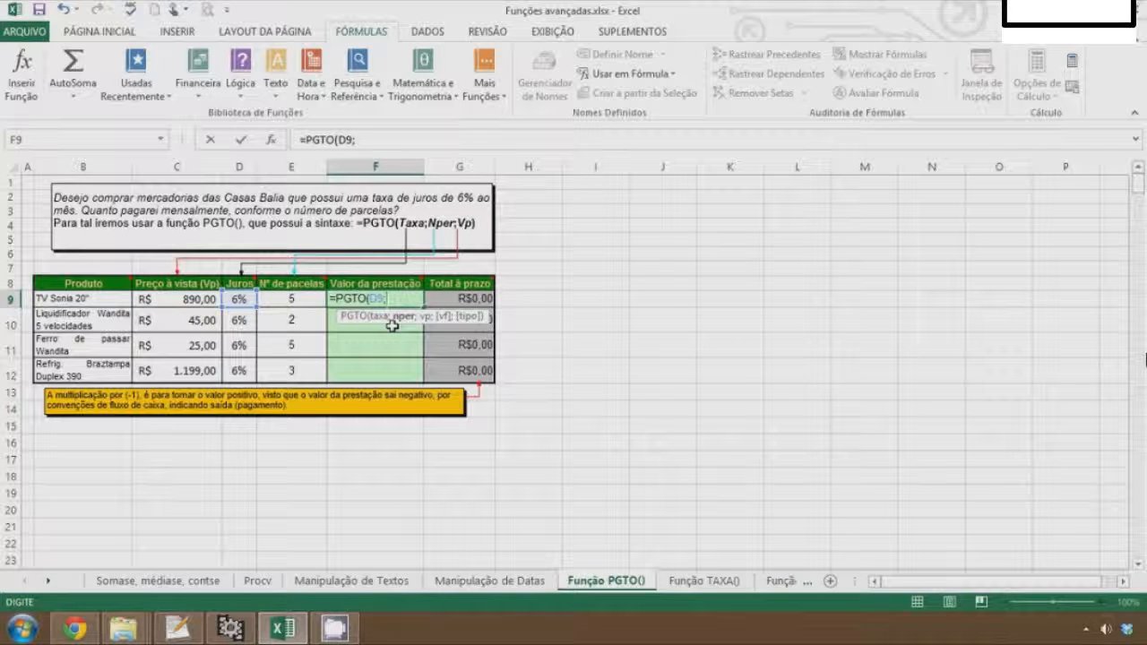
pyautogui.click(295, 304)
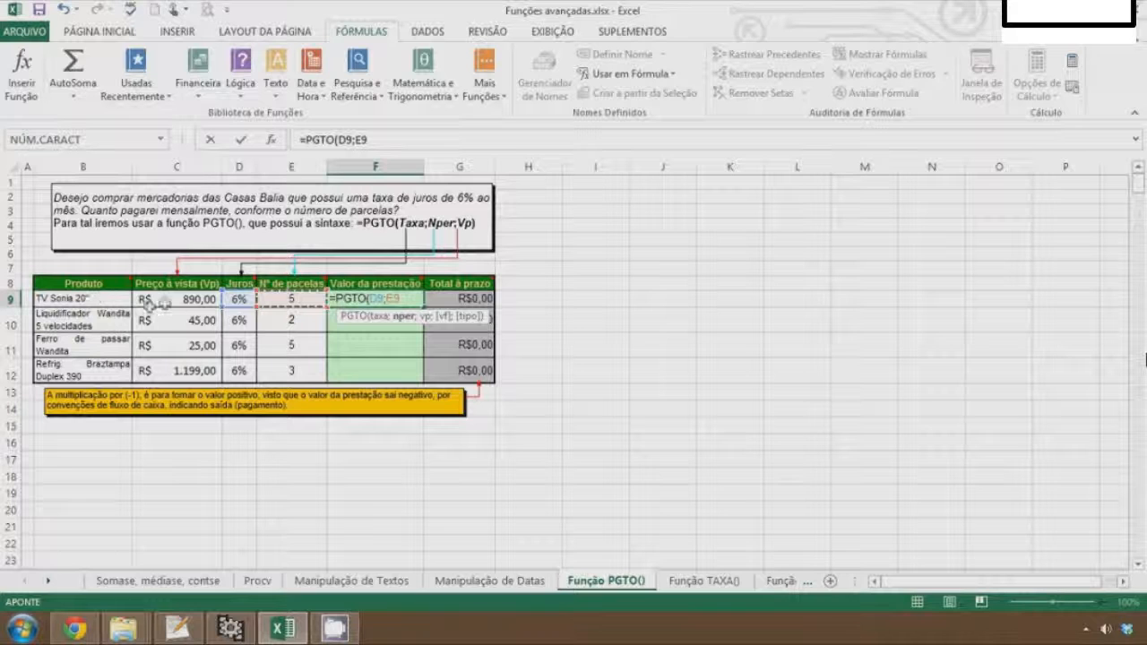
pyautogui.click(182, 300)
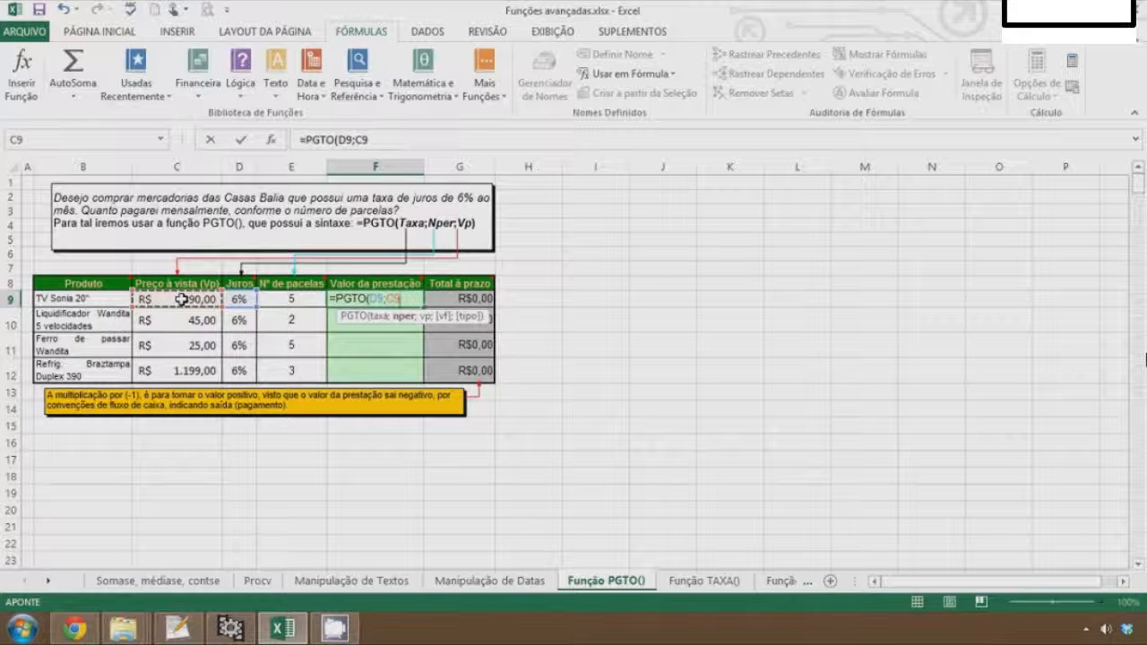
pyautogui.write(';')
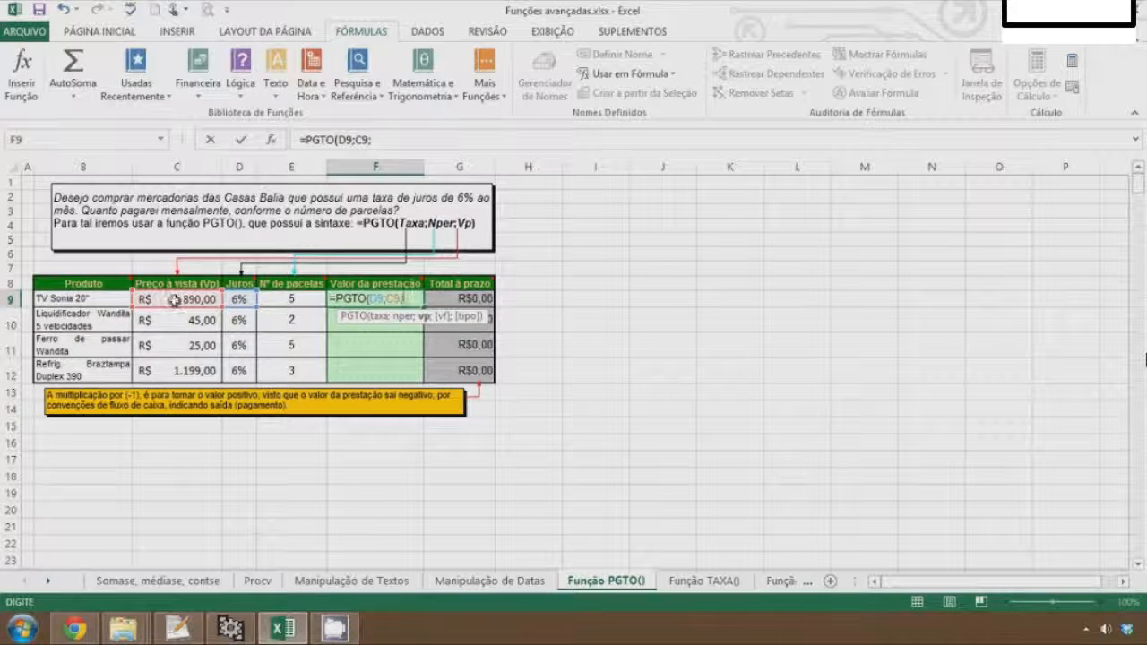
pyautogui.press('BackSpace')
pyautogui.press('BackSpace')
pyautogui.press('BackSpace')
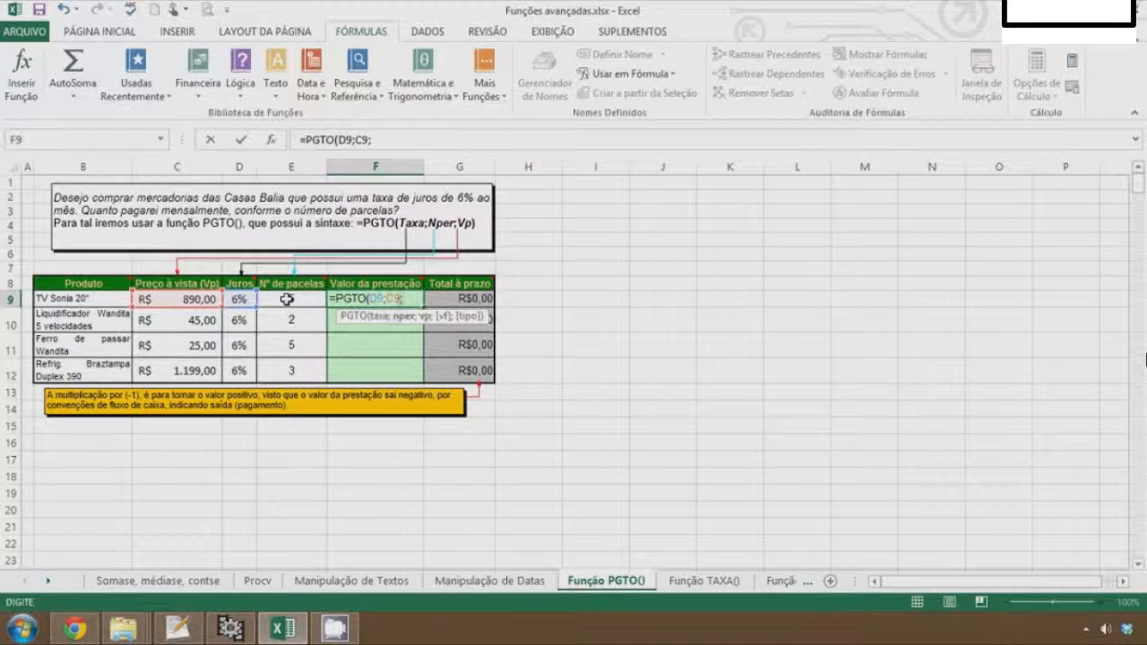
# Complete F9's formula as =PGTO(D9;E9;C9) with E9 as number of periods and C9 as present value
pyautogui.click(295, 298)
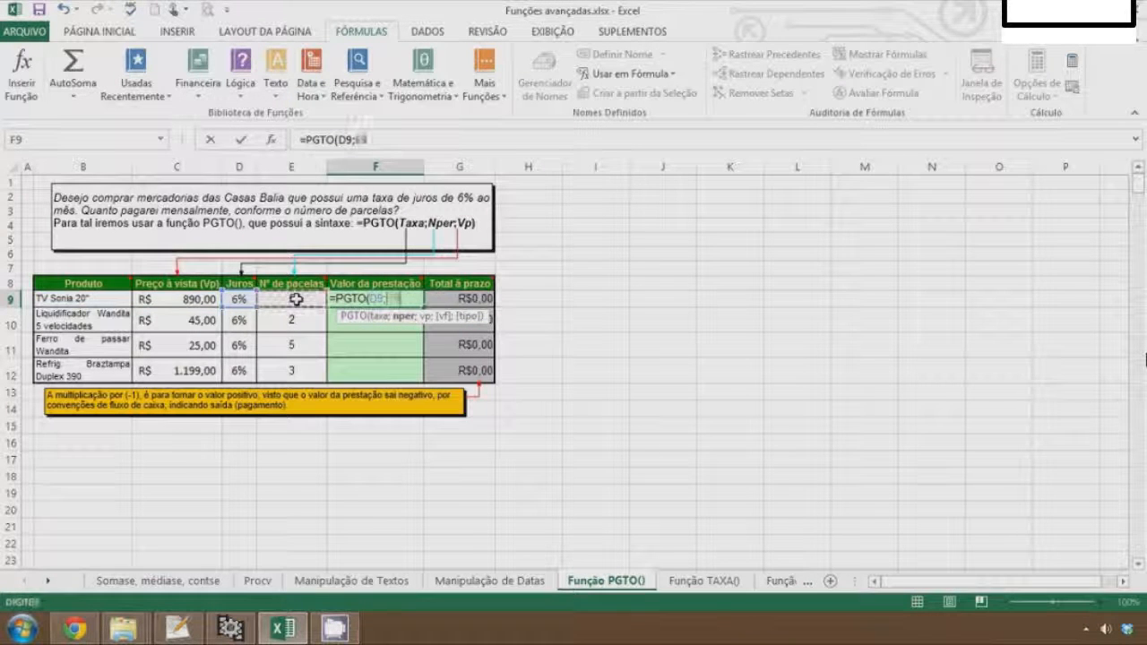
pyautogui.write(';')
pyautogui.click(176, 299)
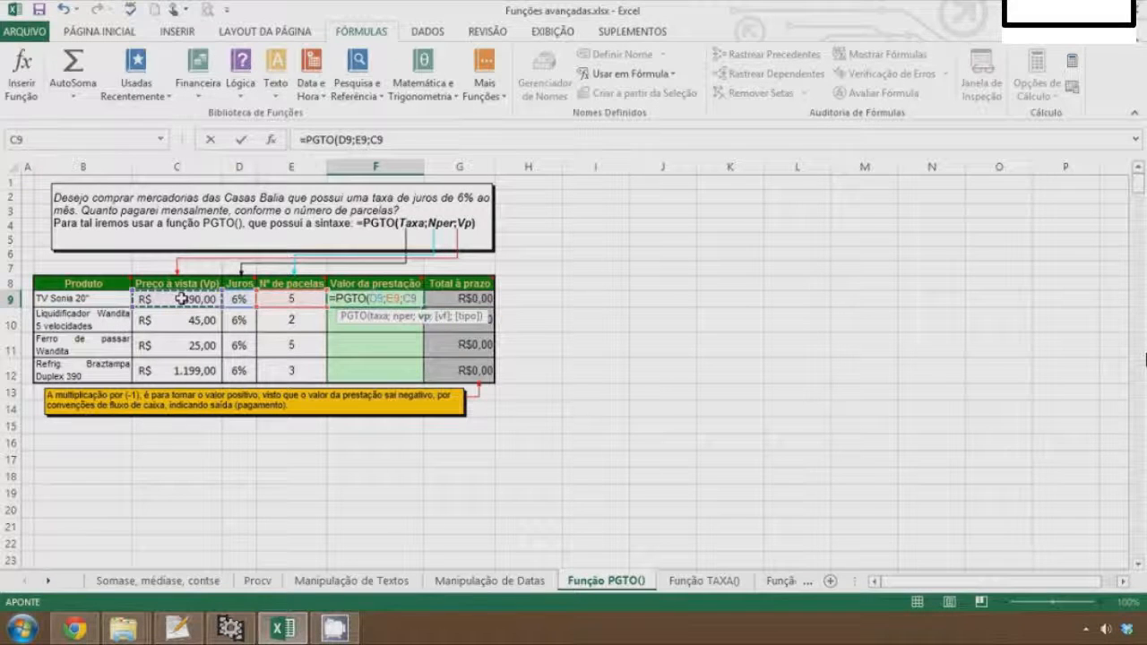
pyautogui.write(')')
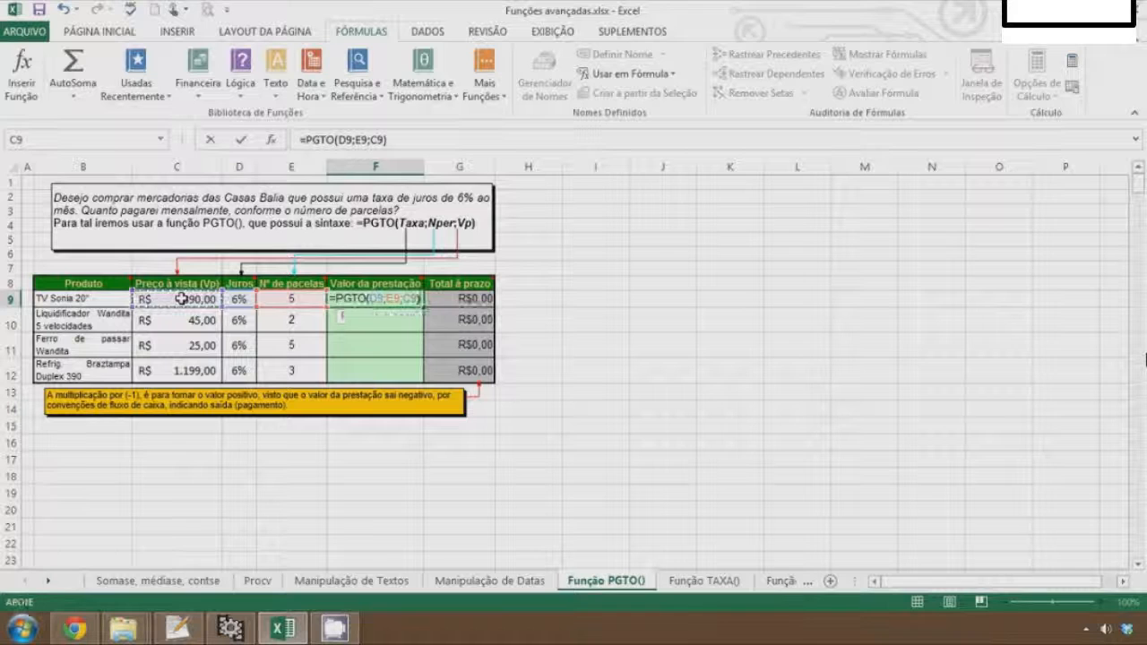
pyautogui.press('Return')
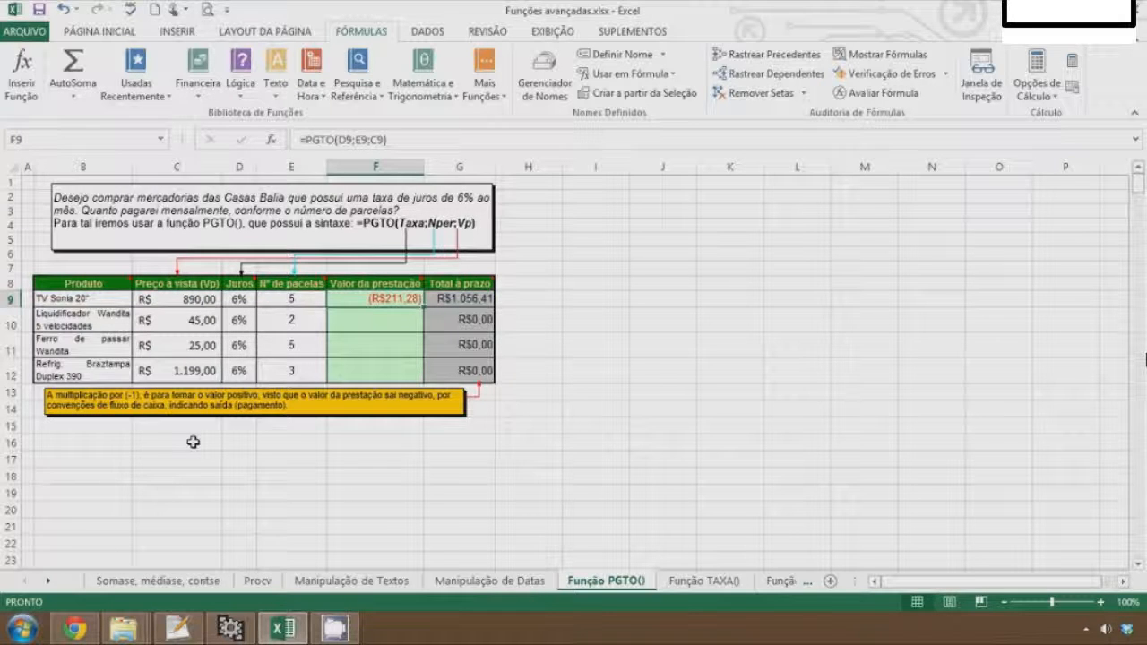
pyautogui.press('Right')
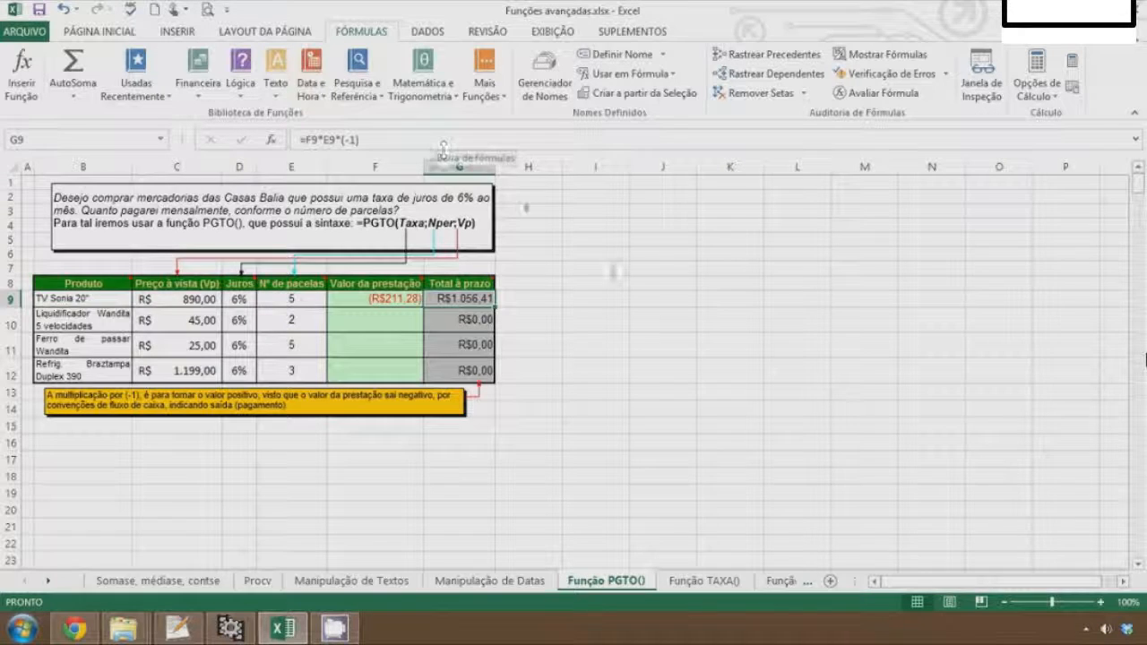
pyautogui.click(365, 328)
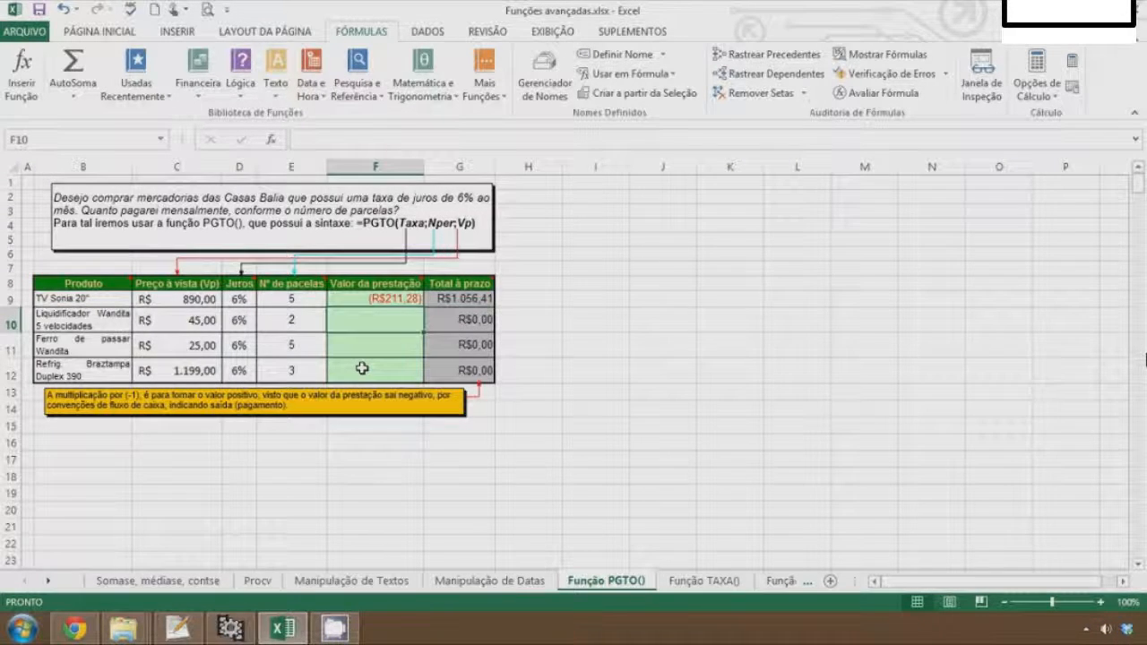
pyautogui.write('=pgt')
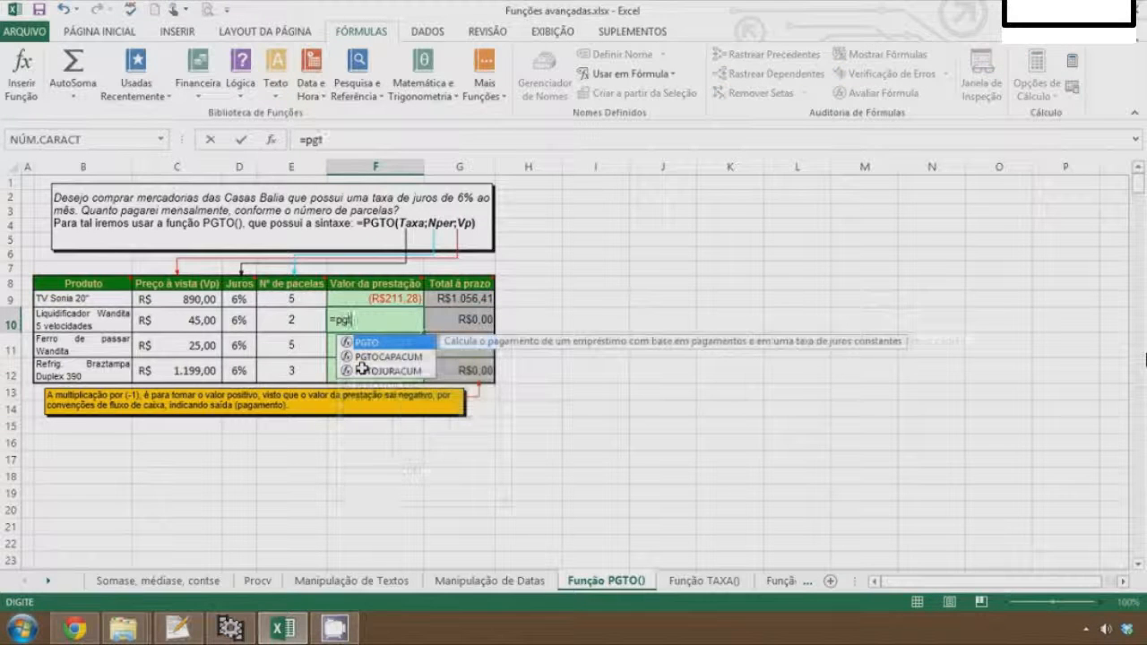
pyautogui.press('Return')
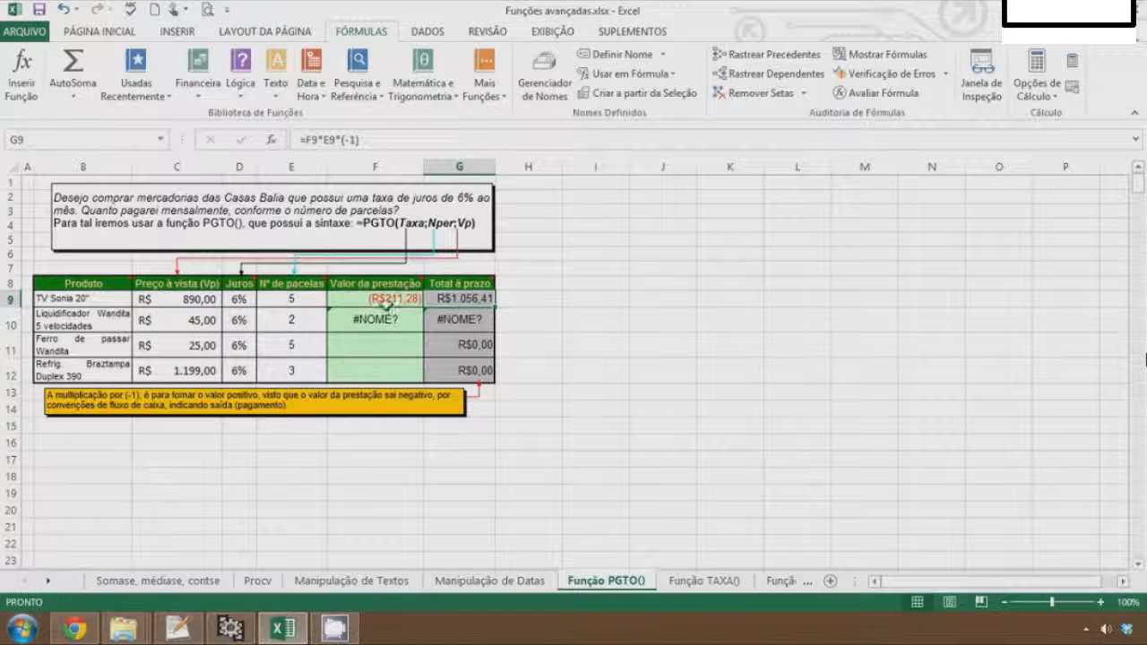
pyautogui.click(380, 323)
pyautogui.press('Delete')
pyautogui.write('=pgt')
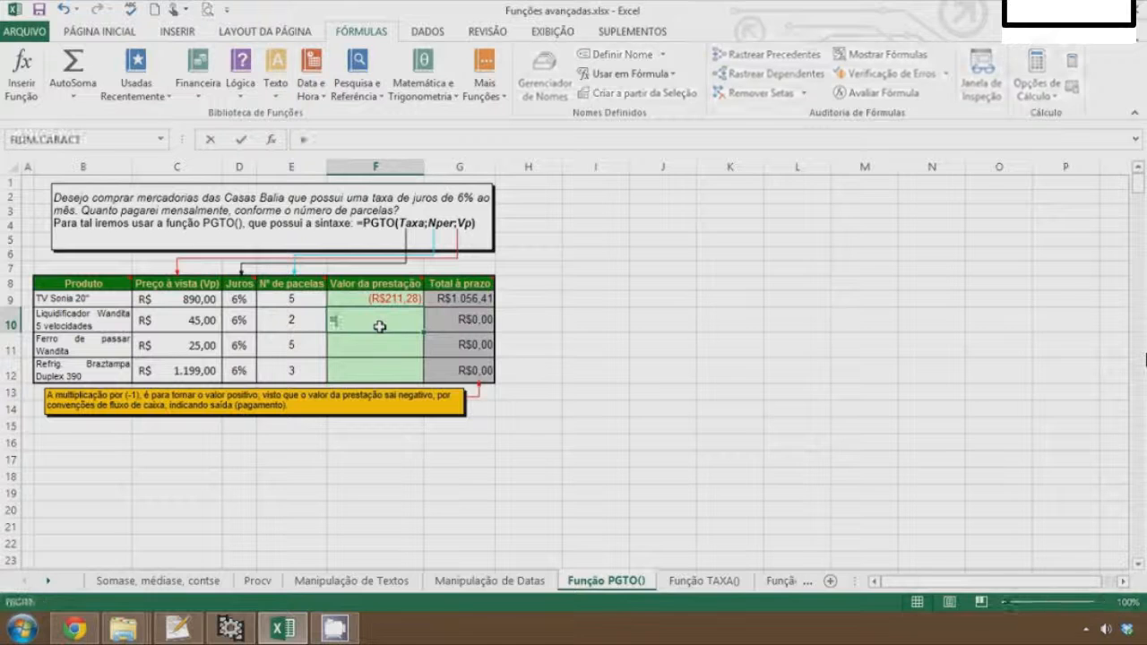
# Enter =PGTO(D10;E10;C10) in F10 for the second product's monthly payment
pyautogui.press('Tab')
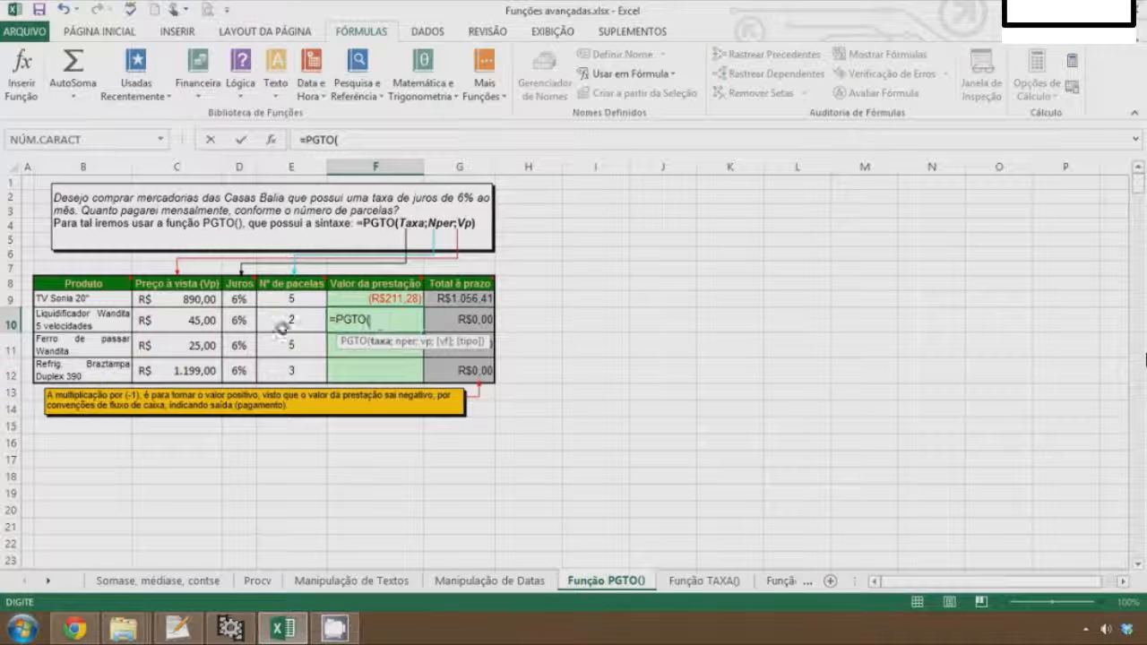
pyautogui.click(238, 319)
pyautogui.write(';')
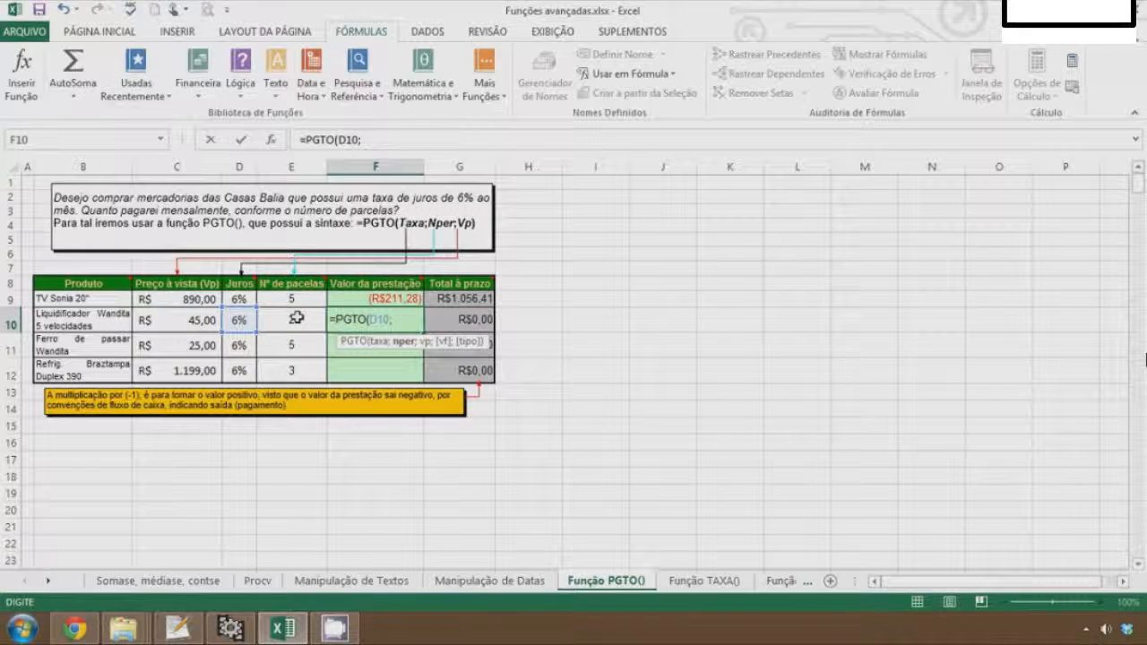
pyautogui.click(296, 316)
pyautogui.write(';')
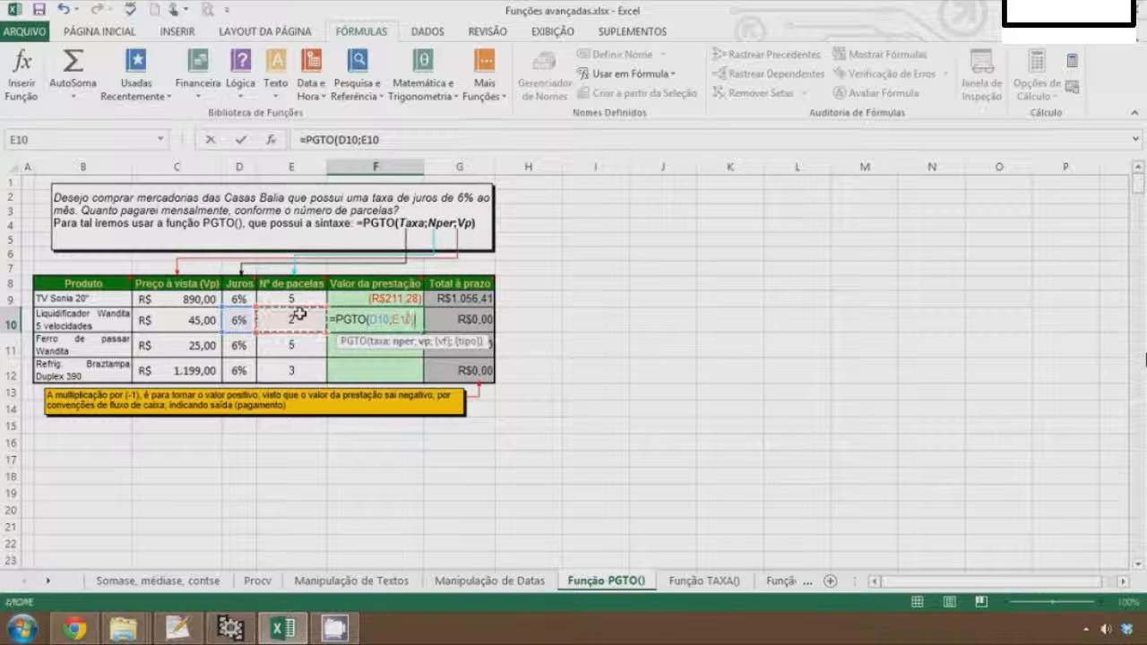
pyautogui.click(180, 321)
pyautogui.write(')')
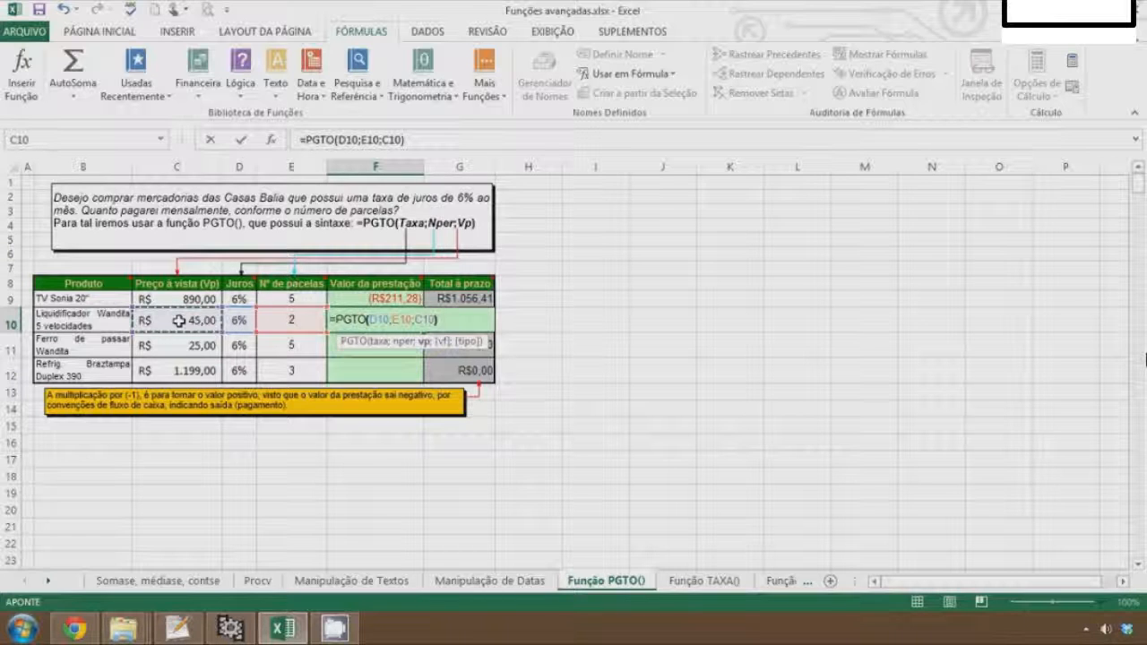
pyautogui.press('Return')
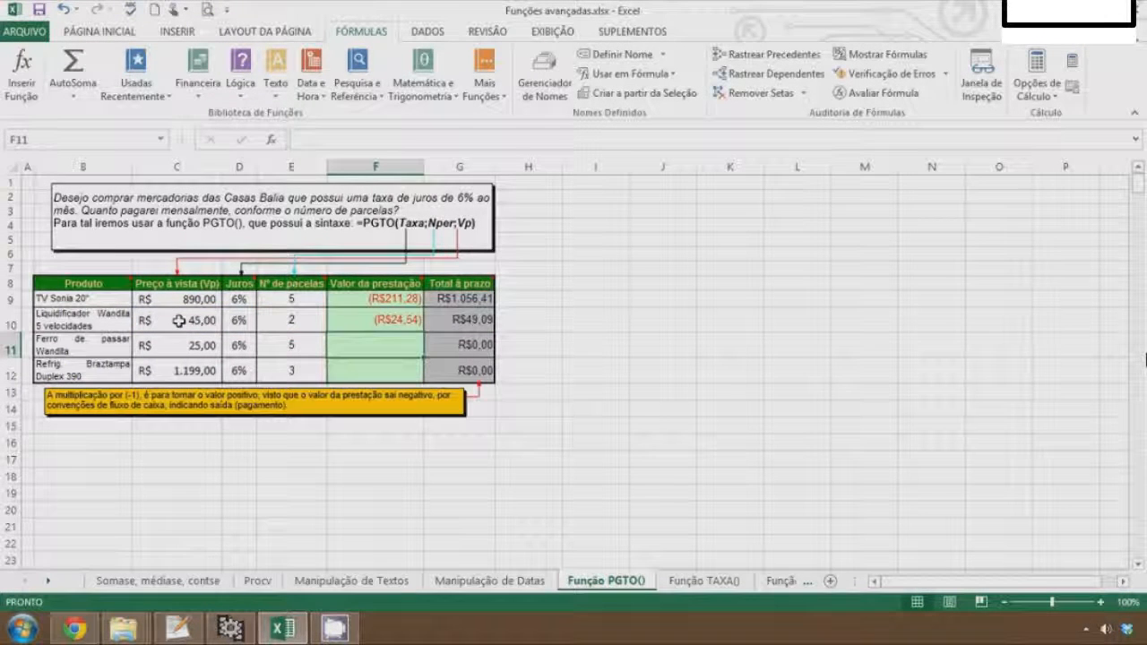
# Calculate in H9 the difference between the installment total and the cash price as =G9-C9
pyautogui.press('Up')
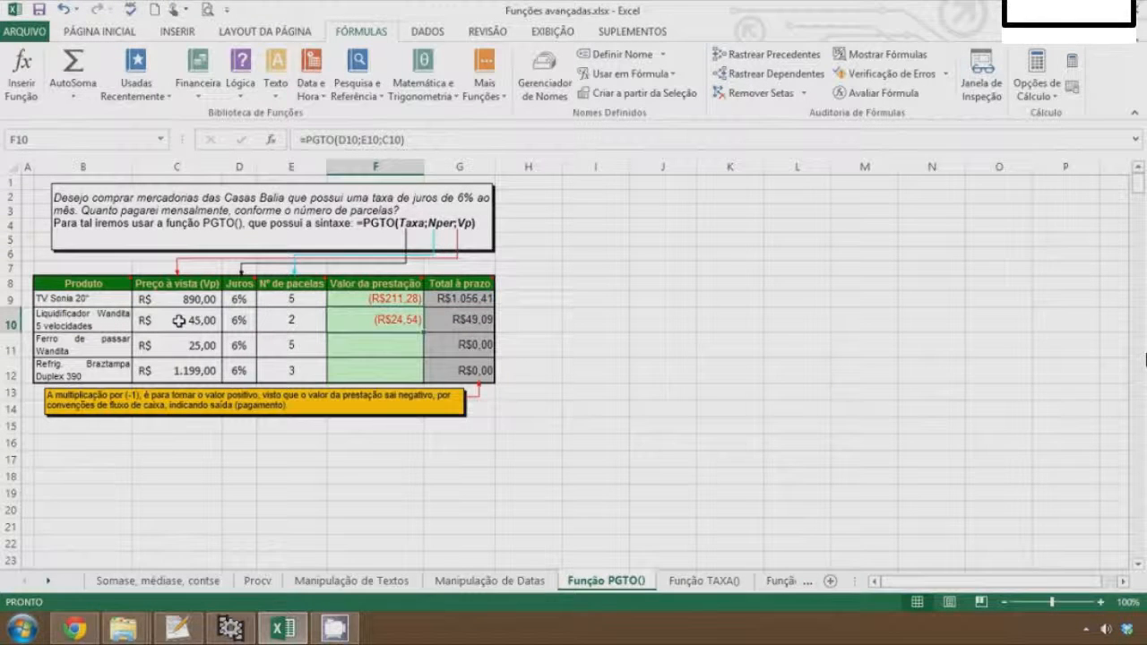
pyautogui.press('Right')
pyautogui.press('Right')
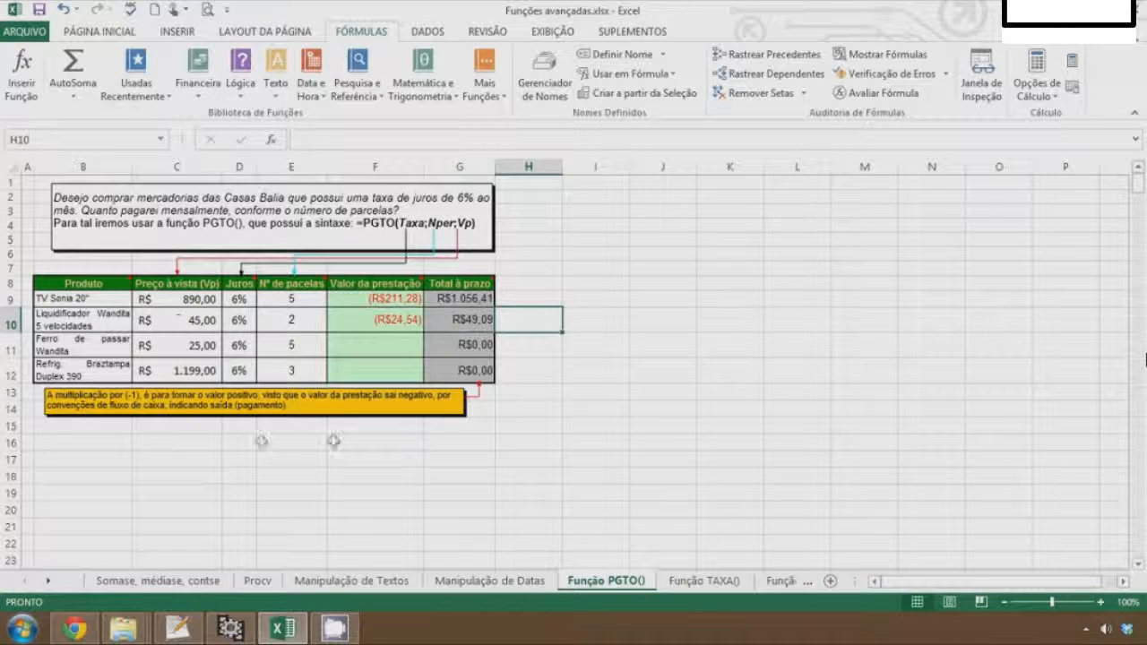
pyautogui.press('Up')
pyautogui.write('=')
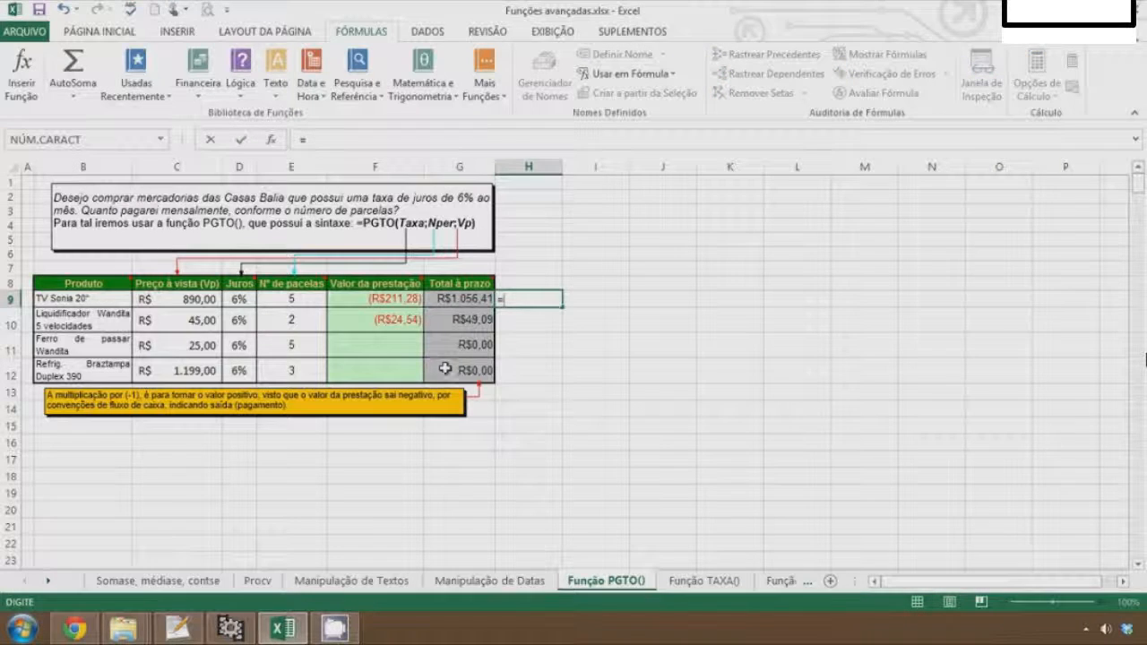
pyautogui.click(476, 300)
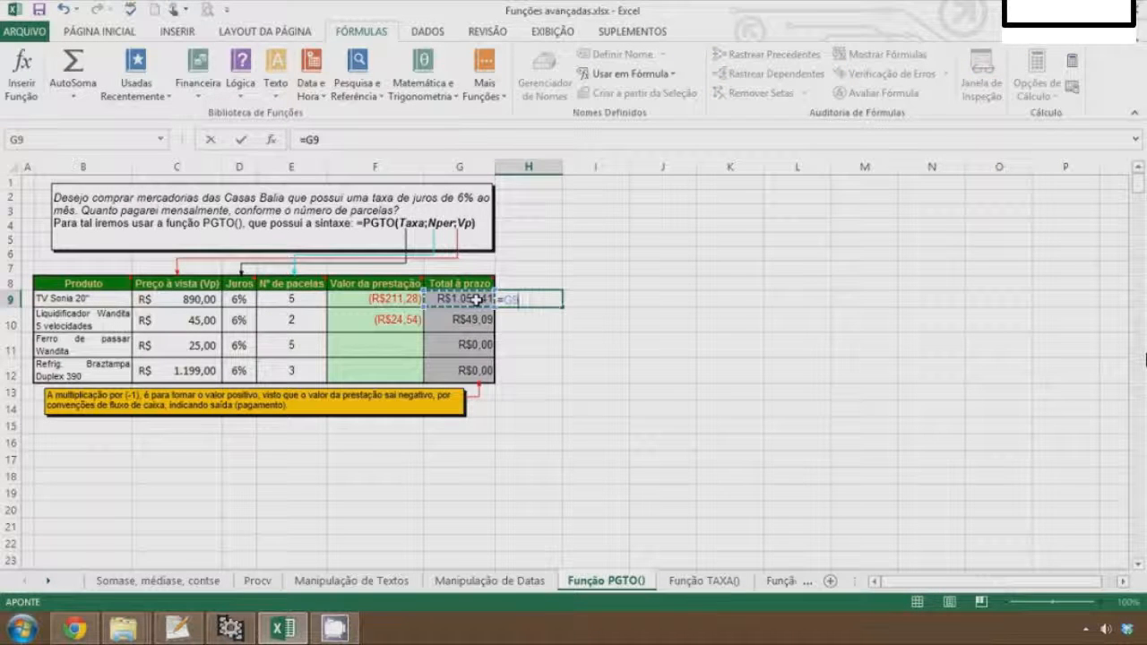
pyautogui.write('-')
pyautogui.click(182, 299)
pyautogui.press('Return')
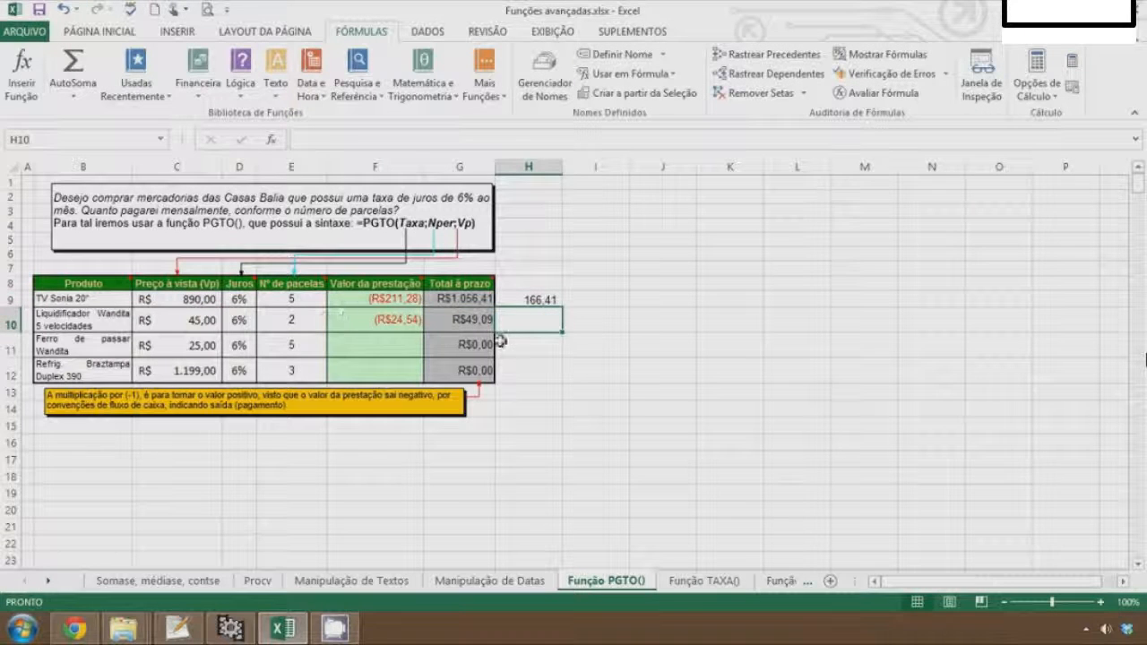
# Copy the H9 difference formula down through H12
pyautogui.press('Up')
pyautogui.moveTo(561, 307); pyautogui.dragTo(561, 384)
# Fill the F10 payment formula down through F12 for the remaining products
pyautogui.click(386, 352)
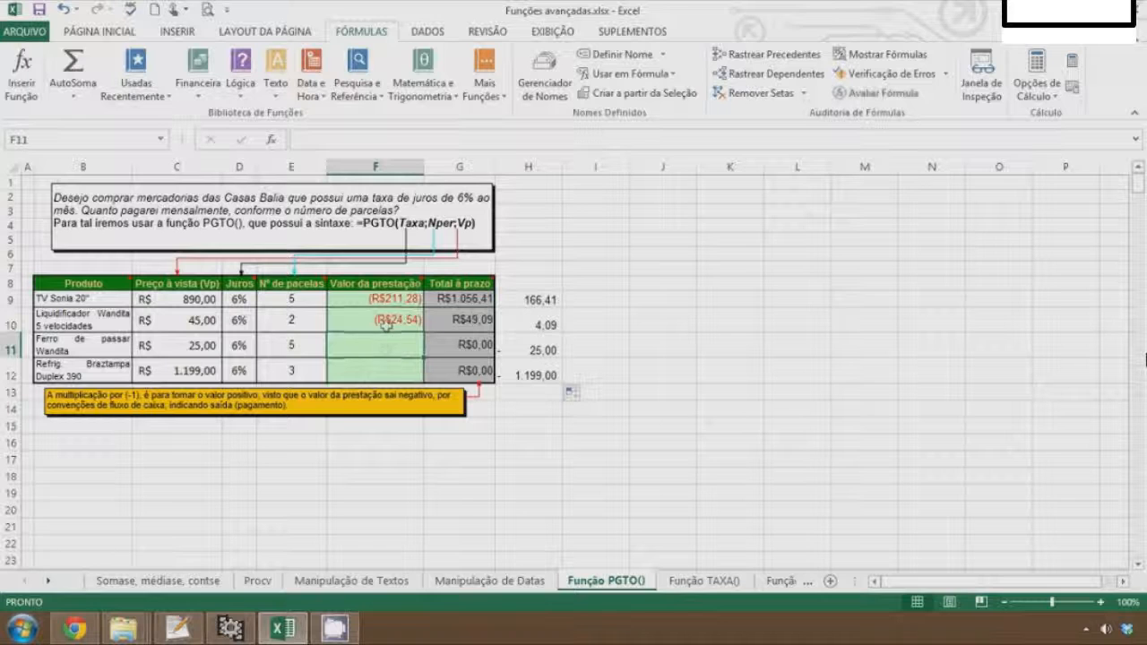
pyautogui.click(386, 324)
pyautogui.moveTo(423, 332); pyautogui.dragTo(421, 374)
pyautogui.press('Down')
pyautogui.press('Right')
pyautogui.press('Right')
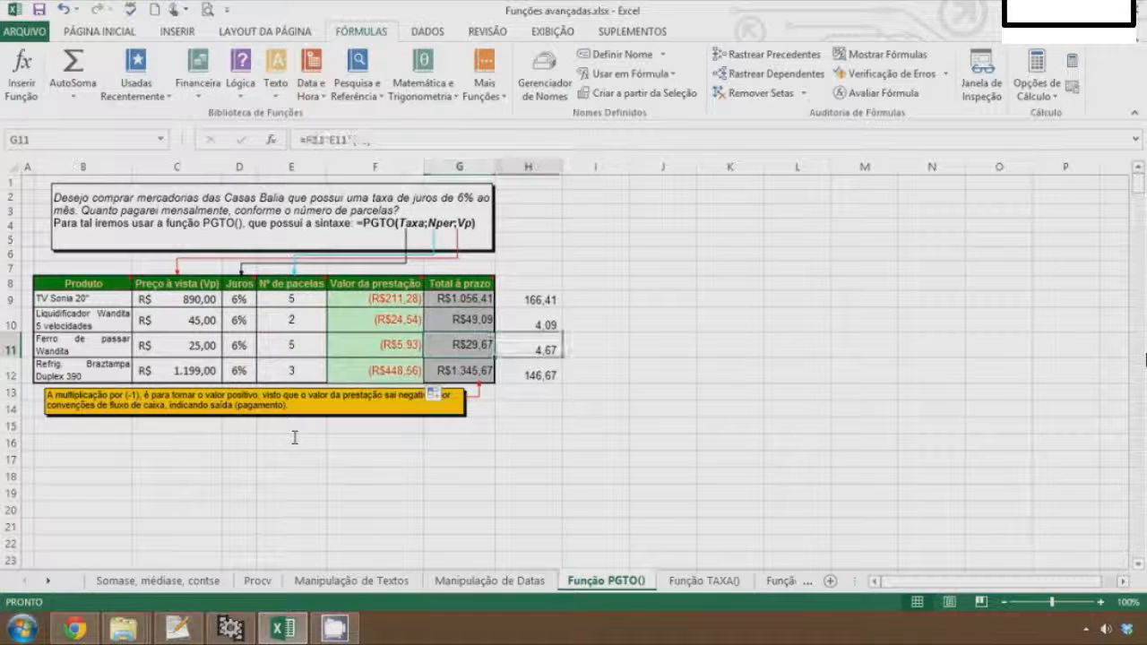
pyautogui.press('Right')
pyautogui.press('Left')
pyautogui.press('Left')
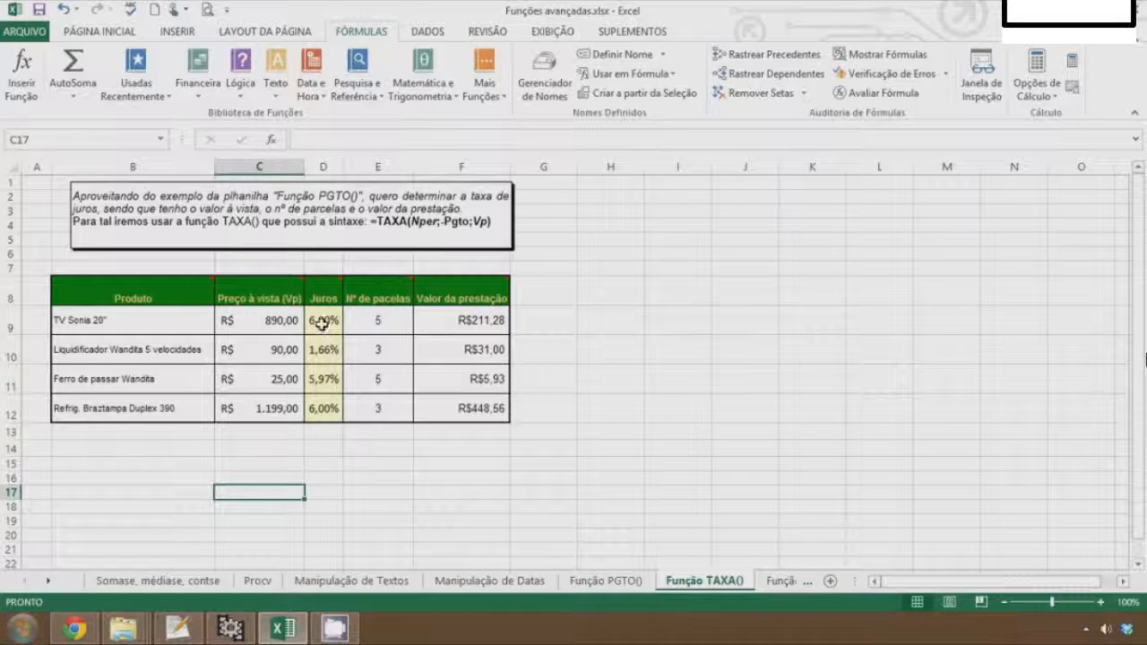
# Clear the Juros values in D9:D12 on the Função TAXA() sheet
pyautogui.moveTo(338, 331); pyautogui.dragTo(332, 405)
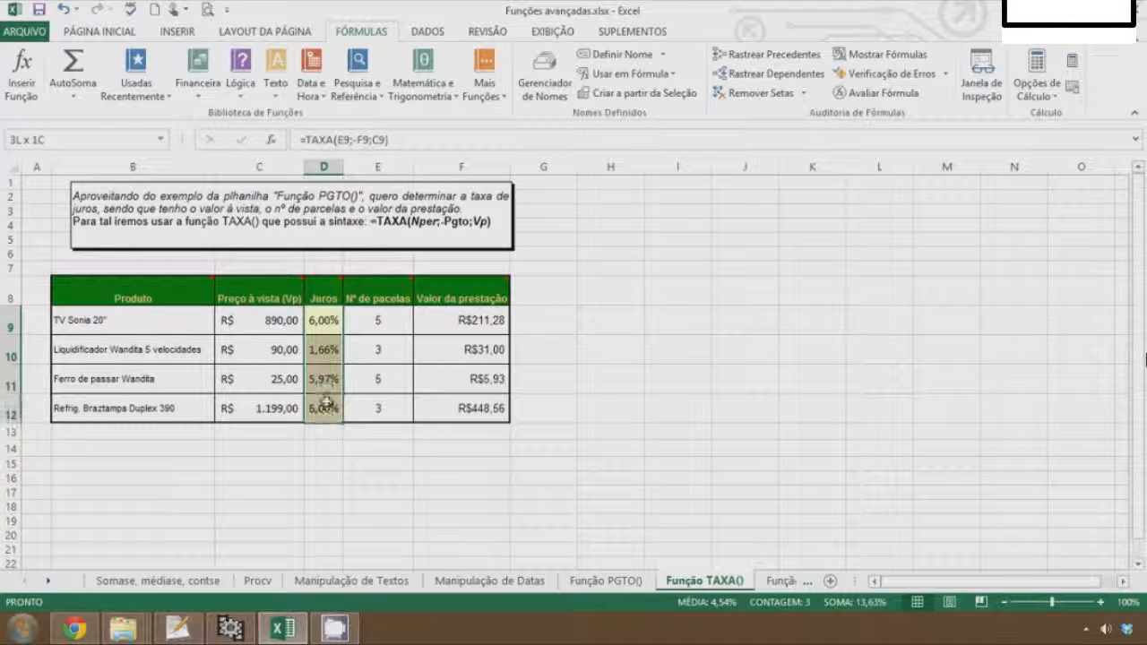
pyautogui.press('Delete')
# Review the cash price and number of installments for the TV Sonia 20" row
pyautogui.click(328, 328)
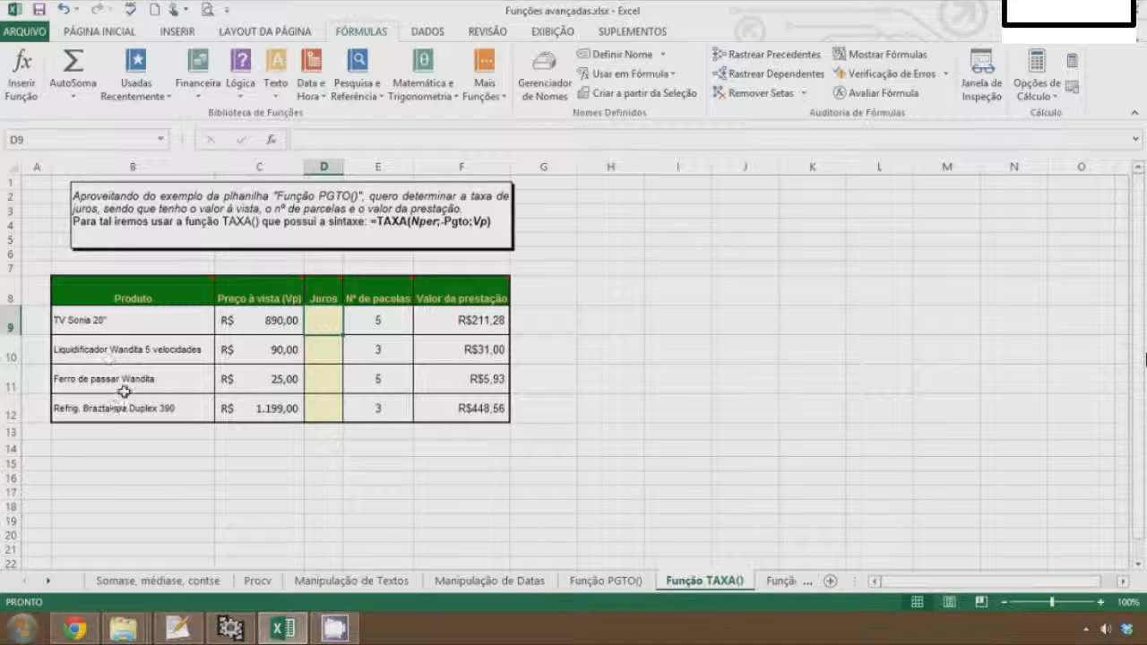
pyautogui.click(244, 320)
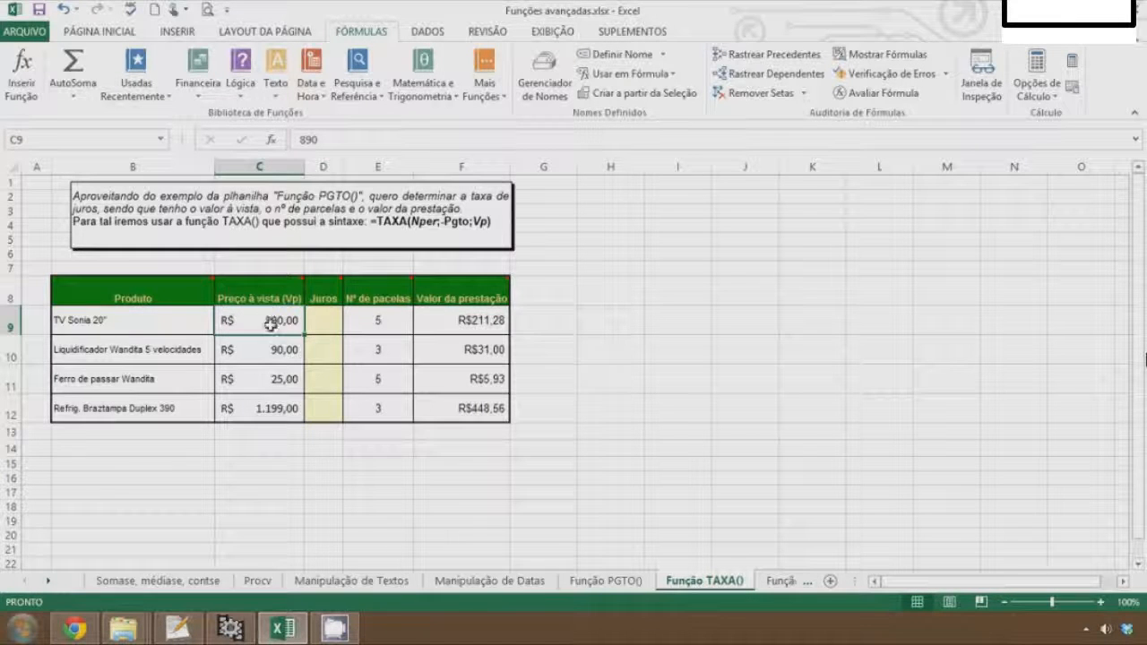
pyautogui.click(397, 322)
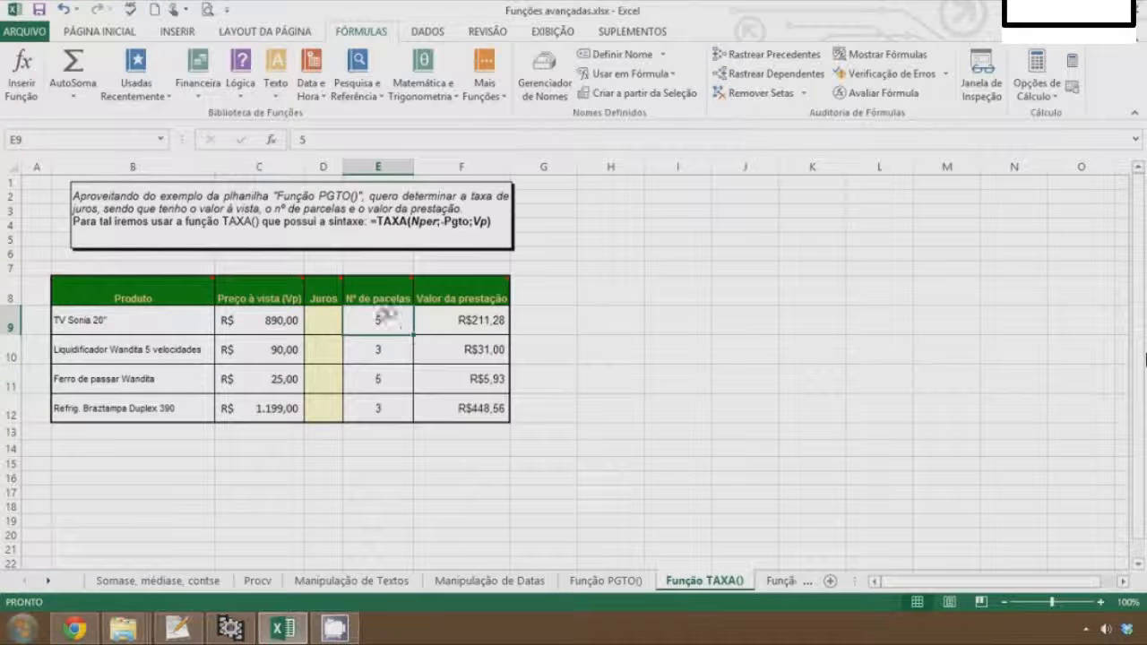
# Enter a TAXA formula in D9 using E9, negated F9 and C9 to calculate the TV Sonia 20" interest rate
pyautogui.click(467, 320)
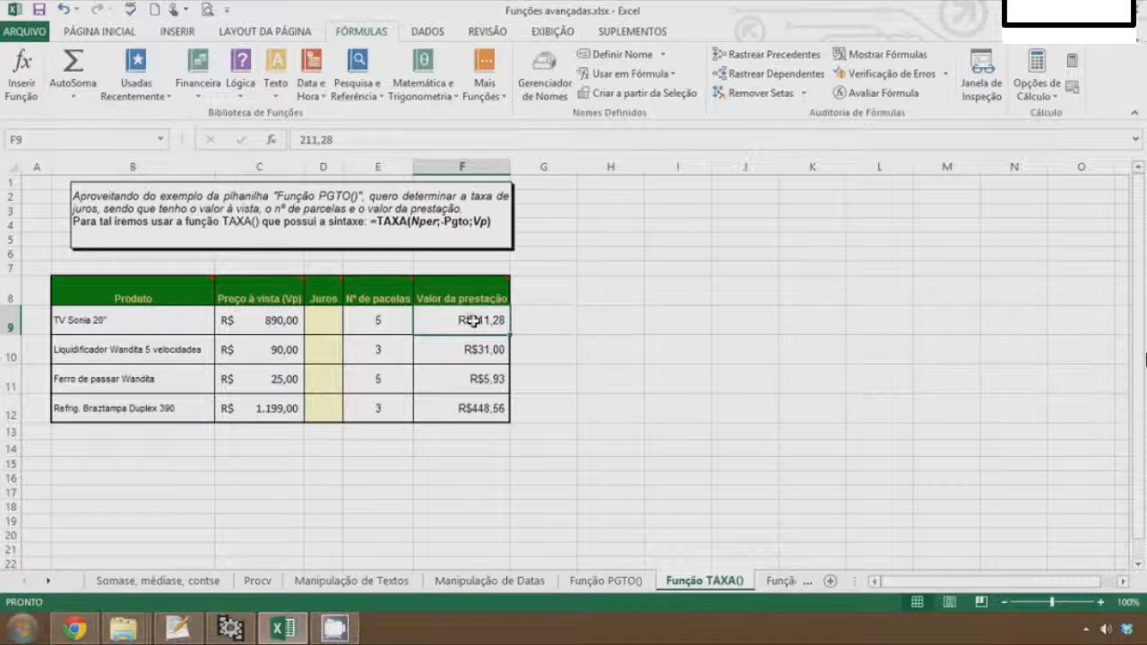
pyautogui.click(327, 362)
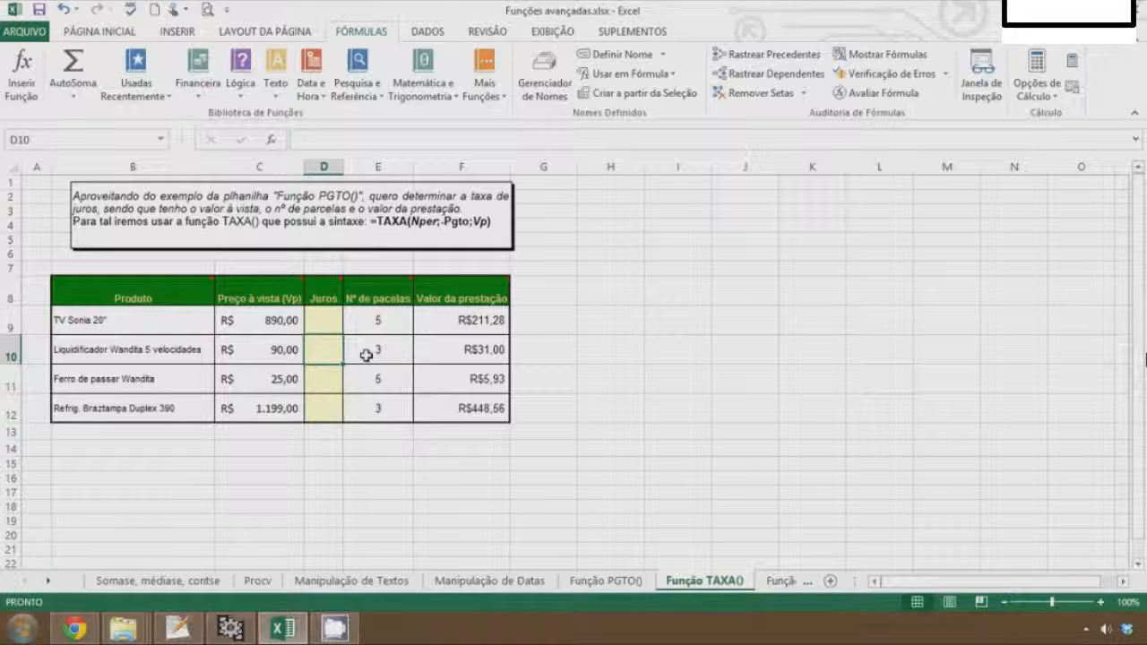
pyautogui.click(391, 378)
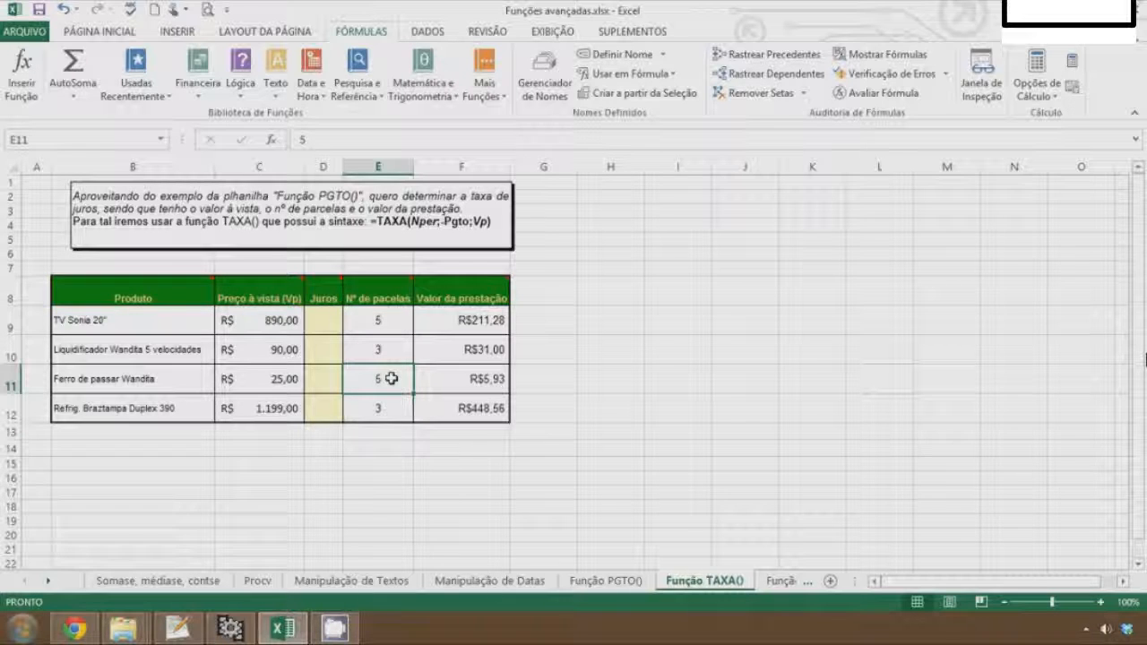
pyautogui.click(286, 354)
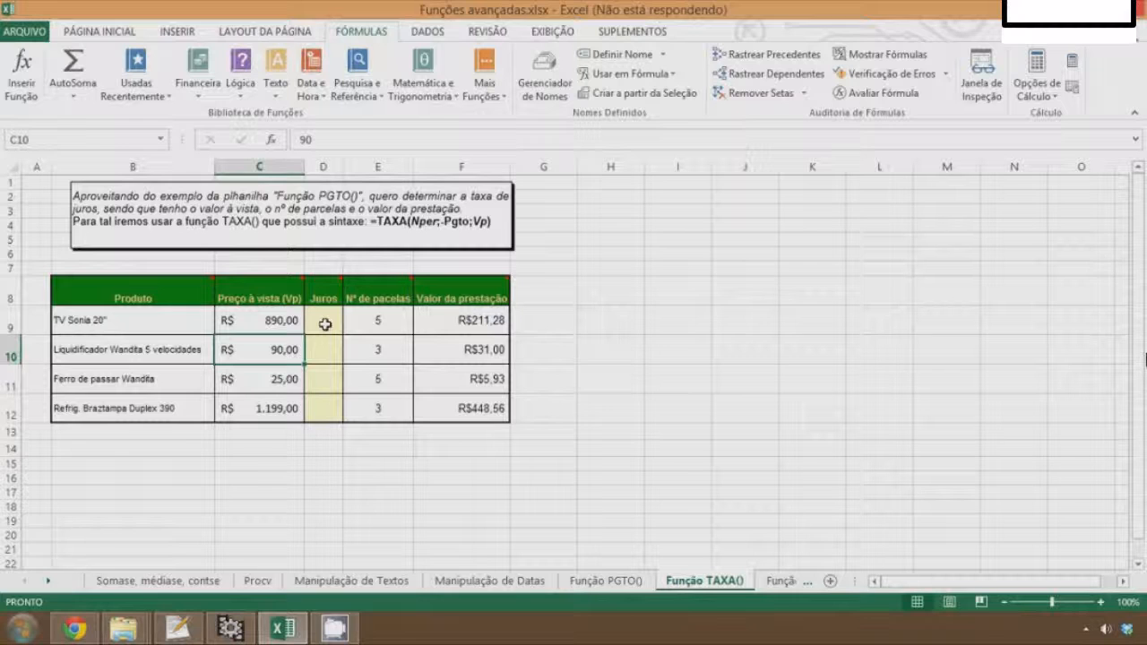
pyautogui.press('Up')
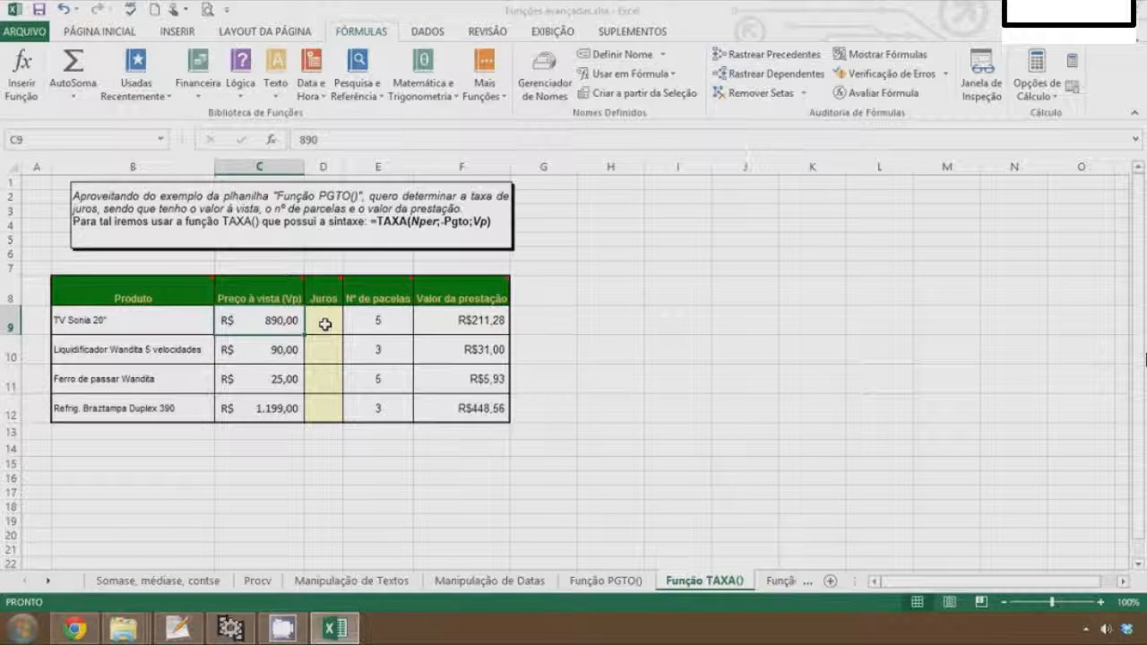
pyautogui.click(325, 325)
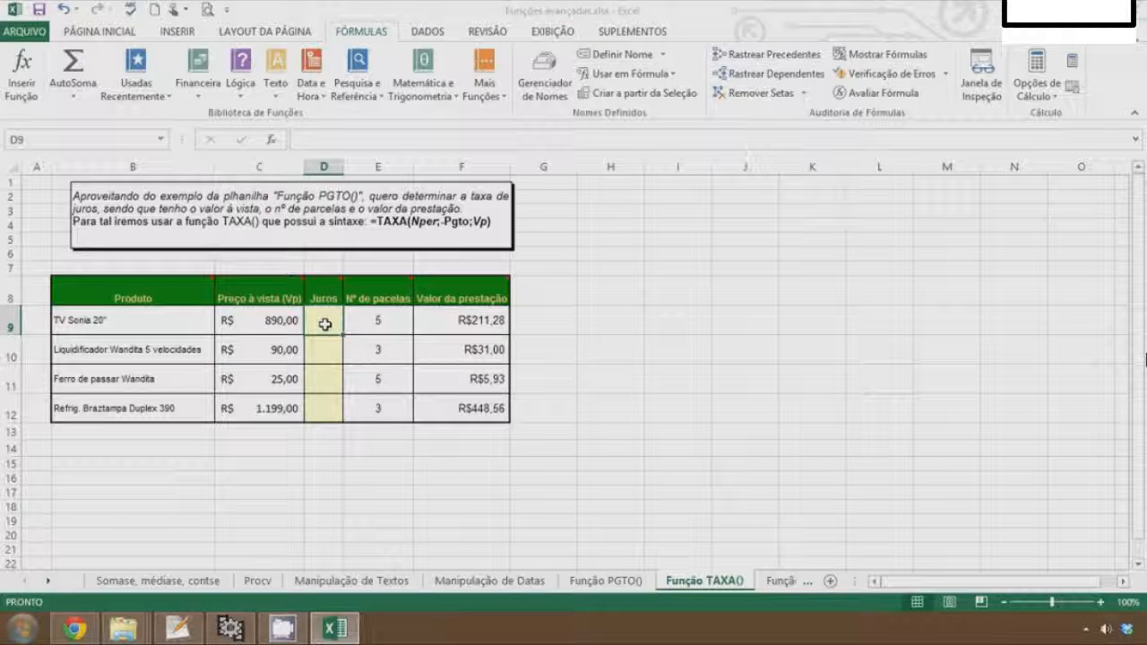
pyautogui.write('=')
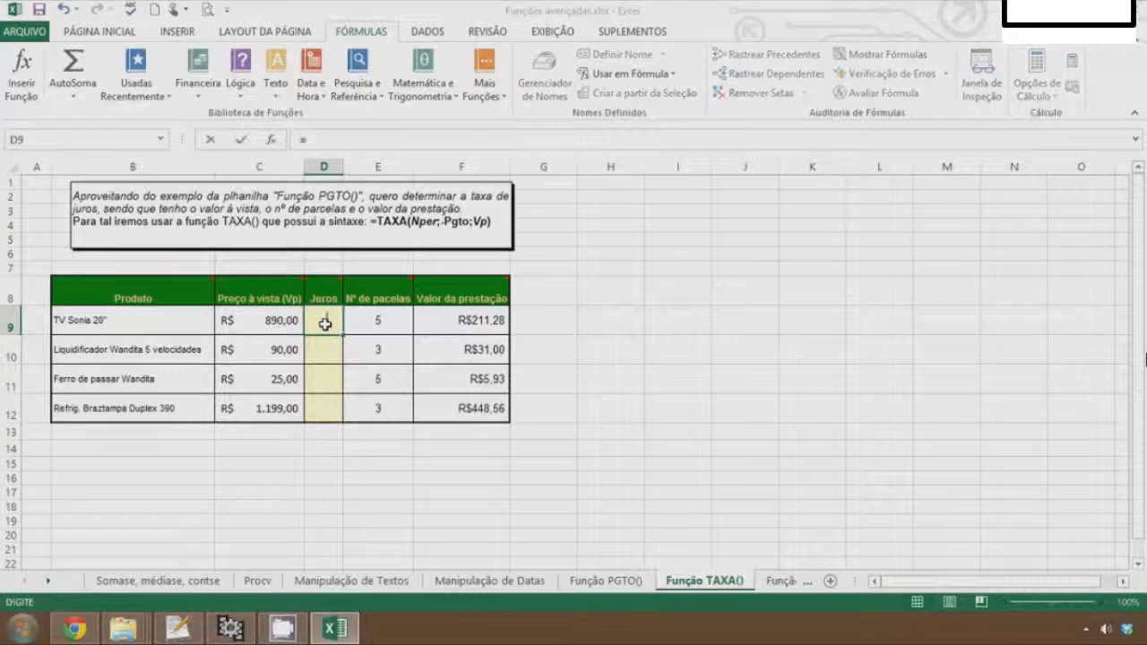
pyautogui.write('ta')
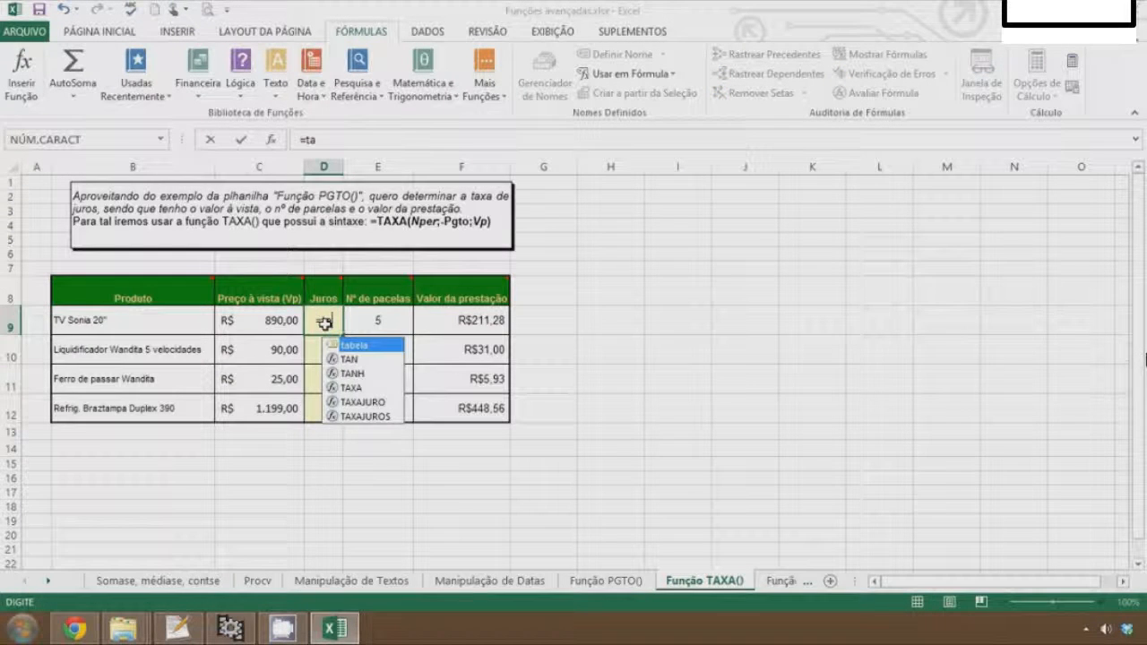
pyautogui.write('xa(')
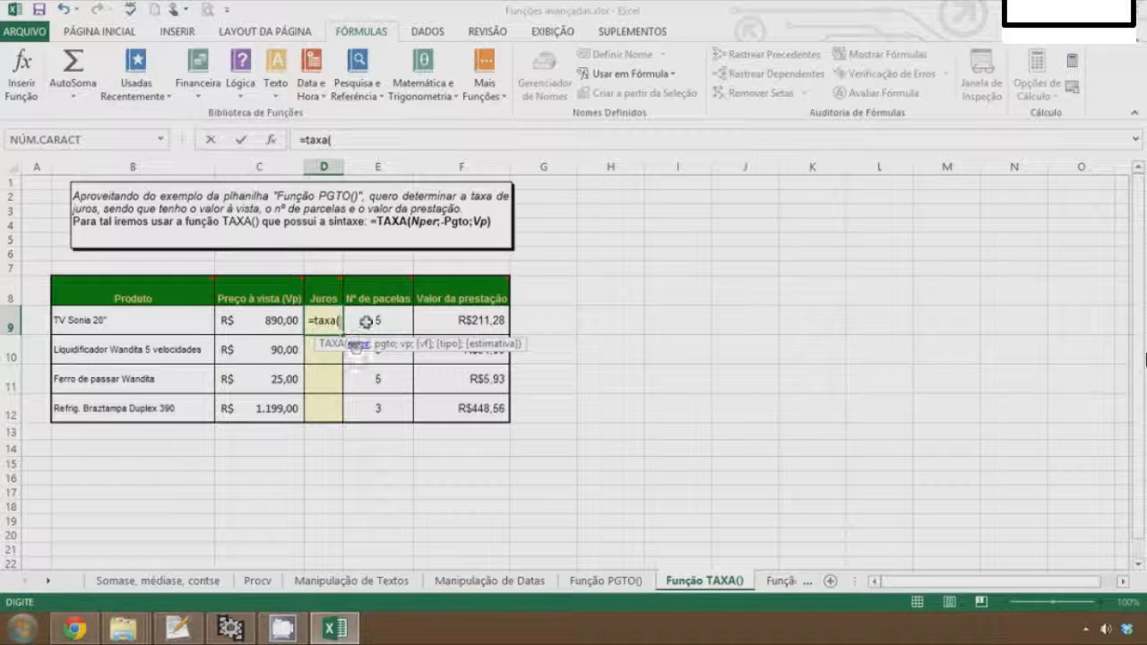
pyautogui.click(369, 315)
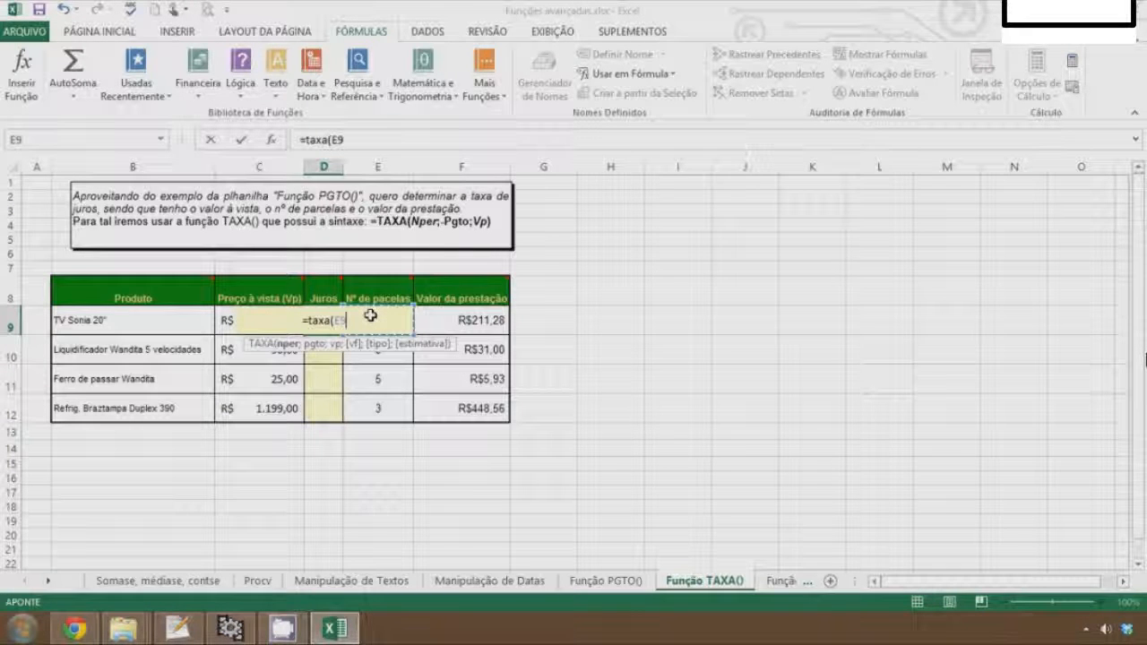
pyautogui.write(';')
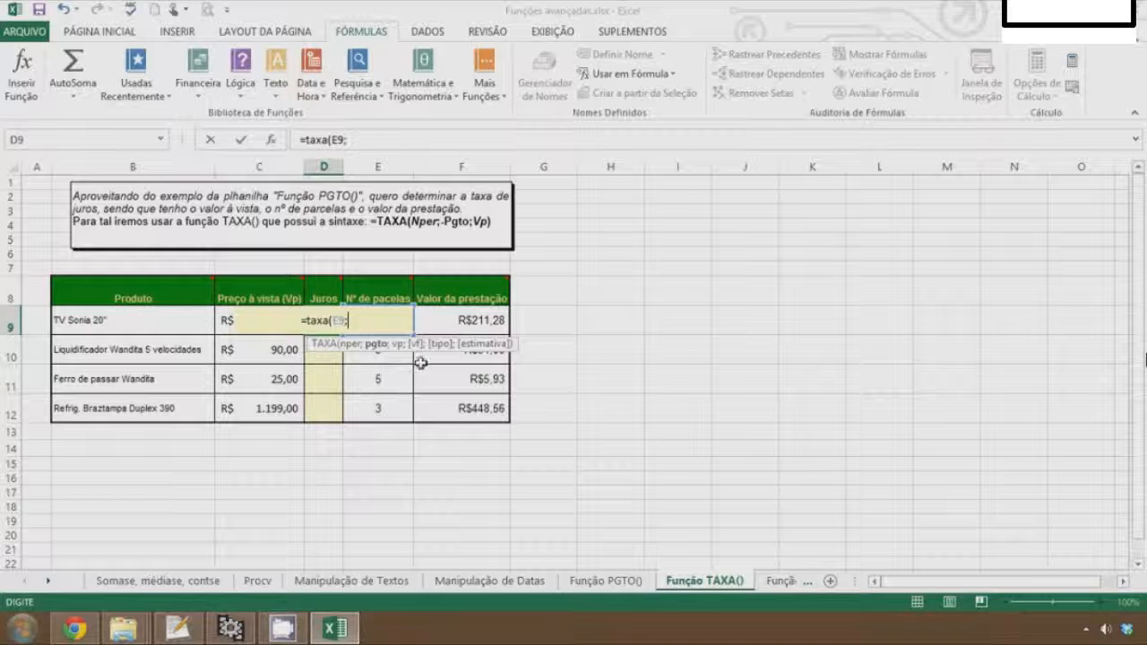
pyautogui.write('-')
pyautogui.click(470, 323)
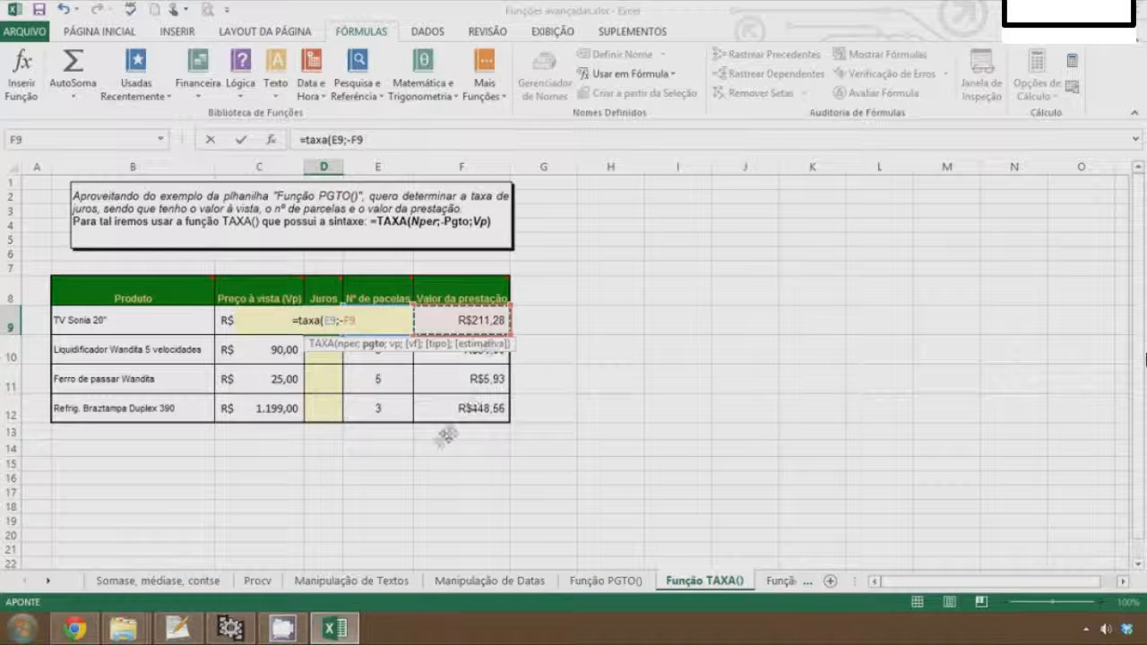
pyautogui.write(';')
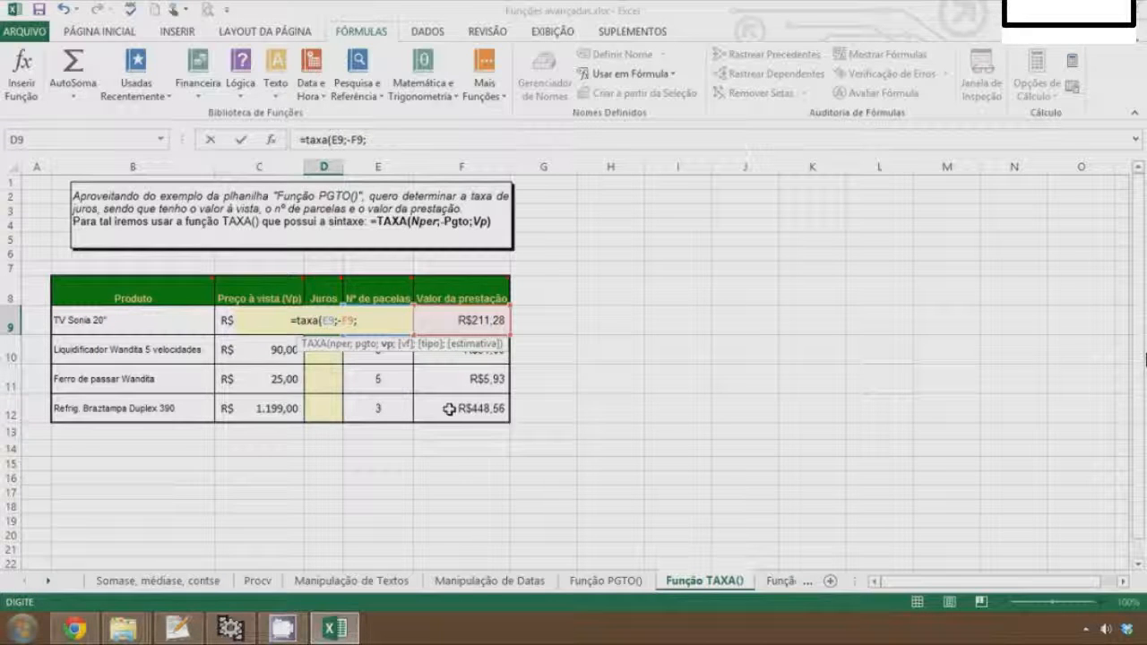
pyautogui.click(225, 319)
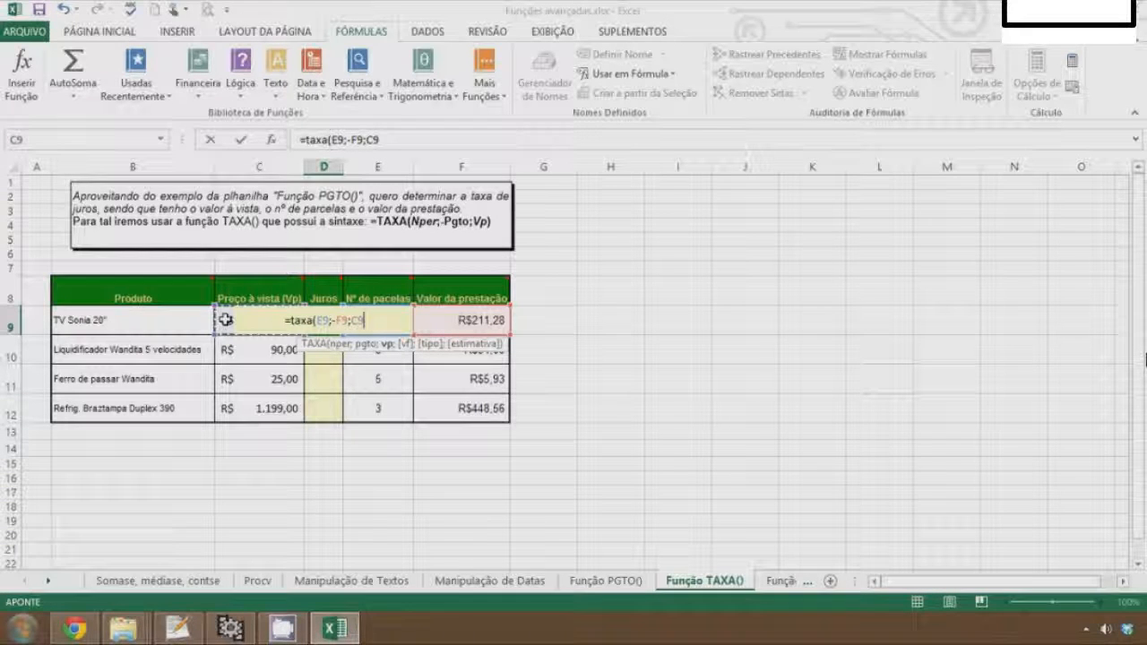
pyautogui.write(')')
pyautogui.press('Return')
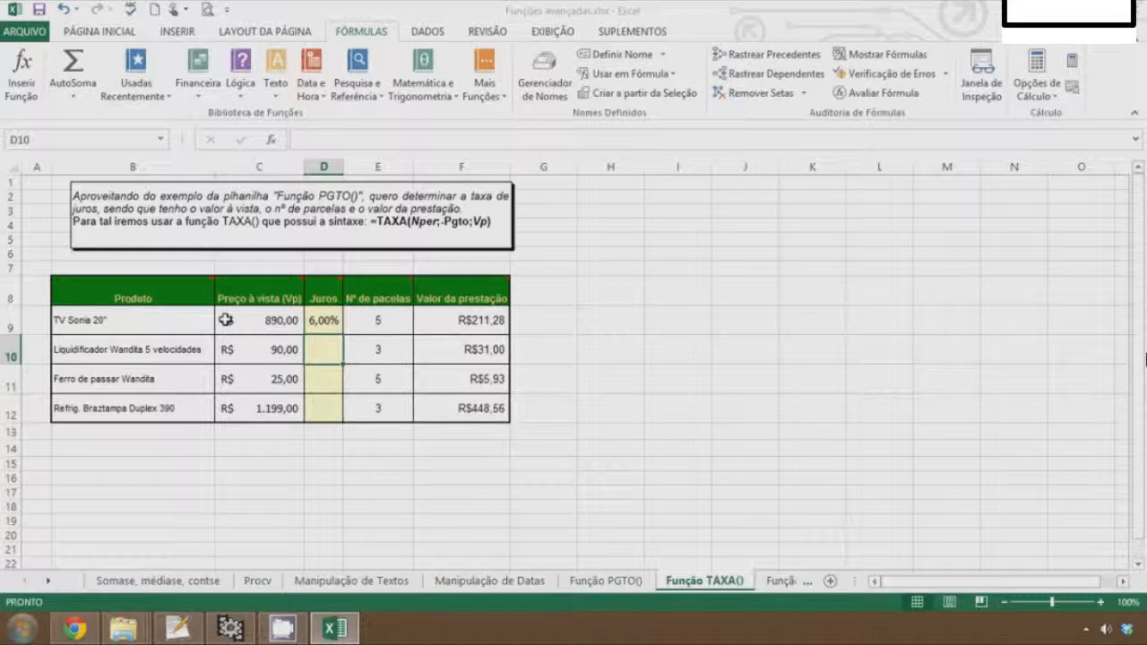
# Fill the D9 TAXA formula down through D12 for the other products
pyautogui.press('Up')
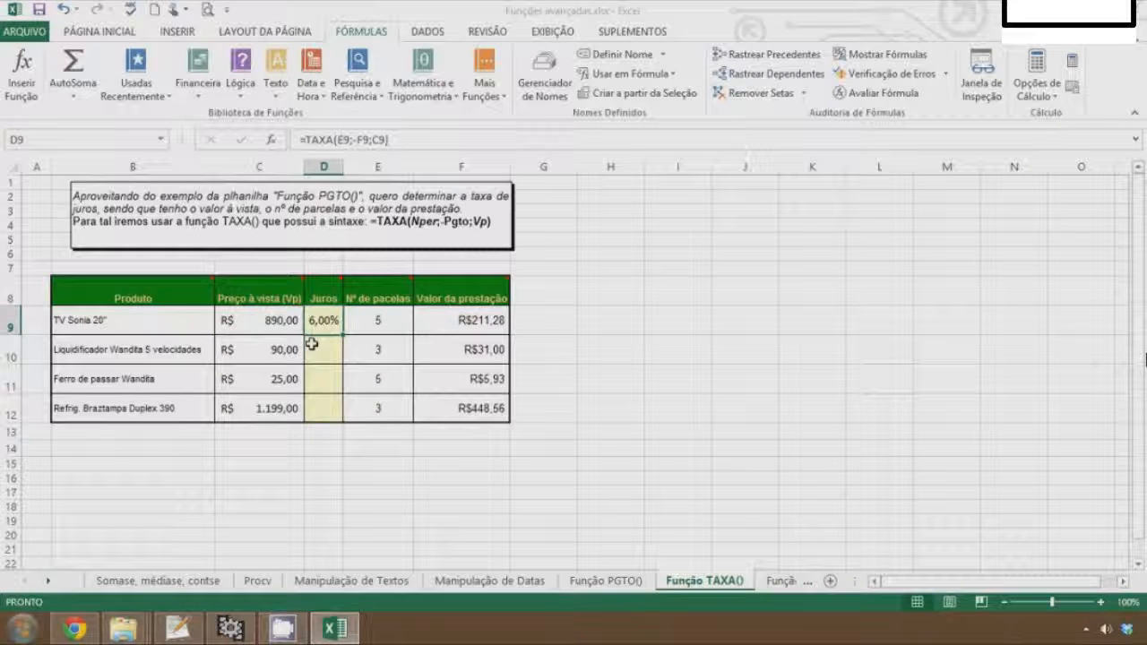
pyautogui.moveTo(343, 334); pyautogui.dragTo(330, 417)
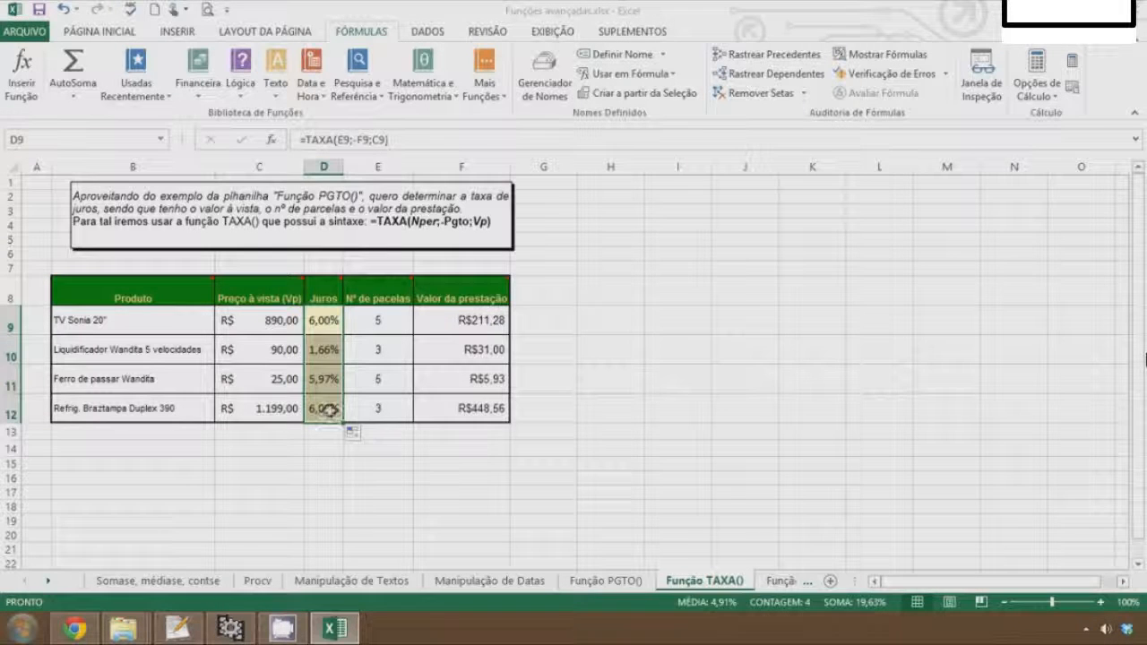
pyautogui.click(352, 357)
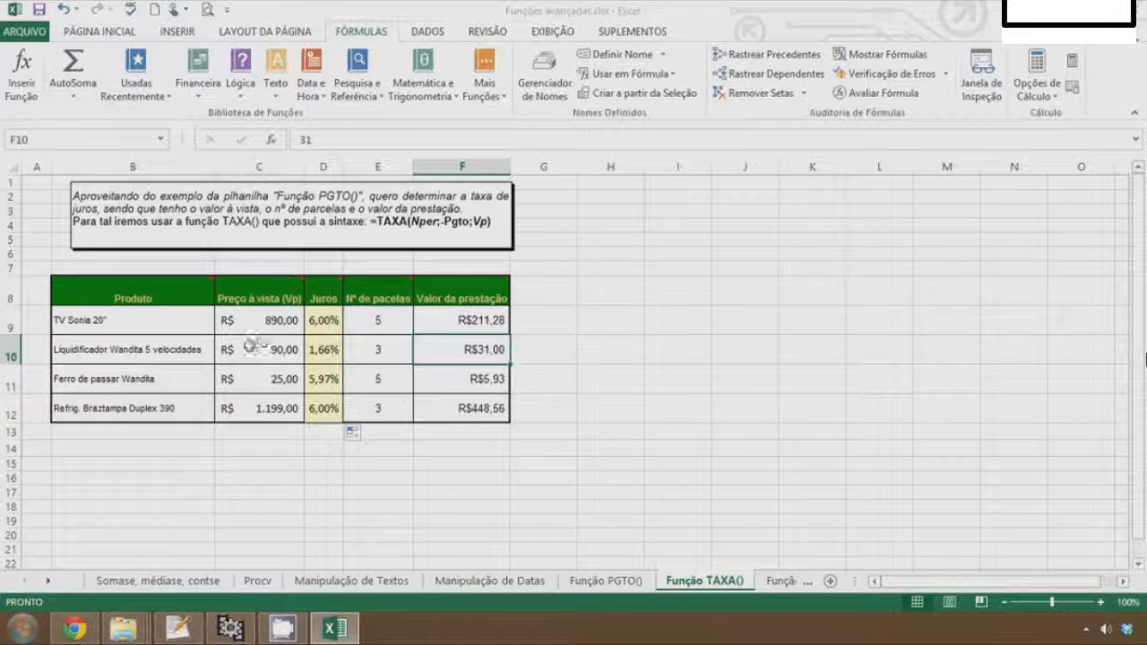
pyautogui.click(480, 352)
pyautogui.click(319, 354)
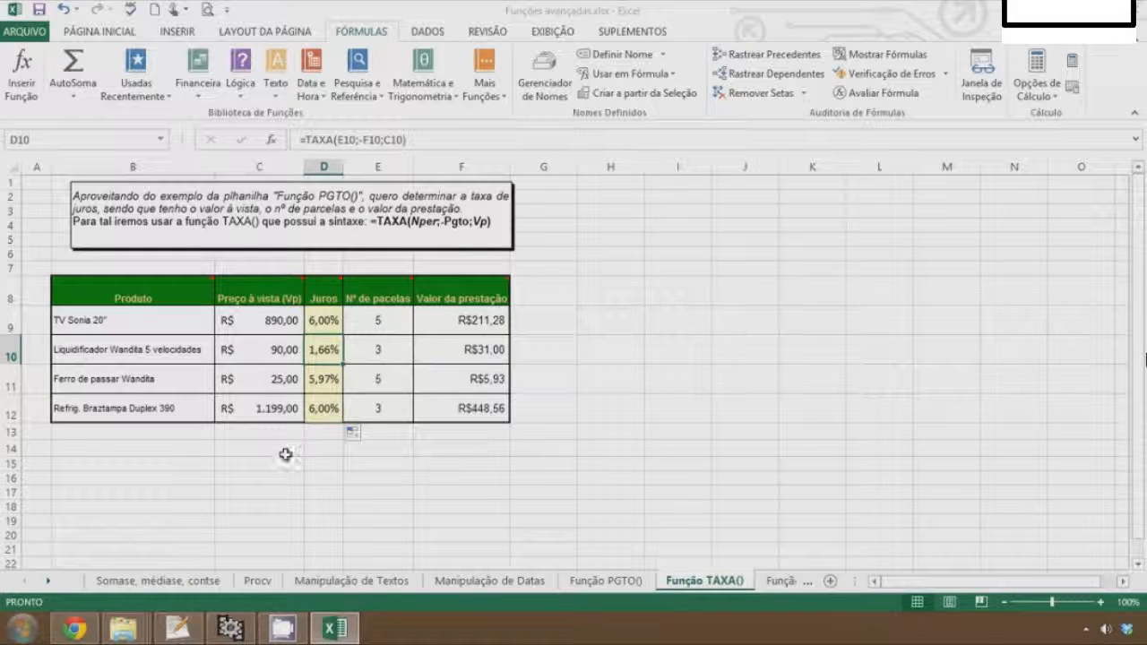
pyautogui.click(325, 379)
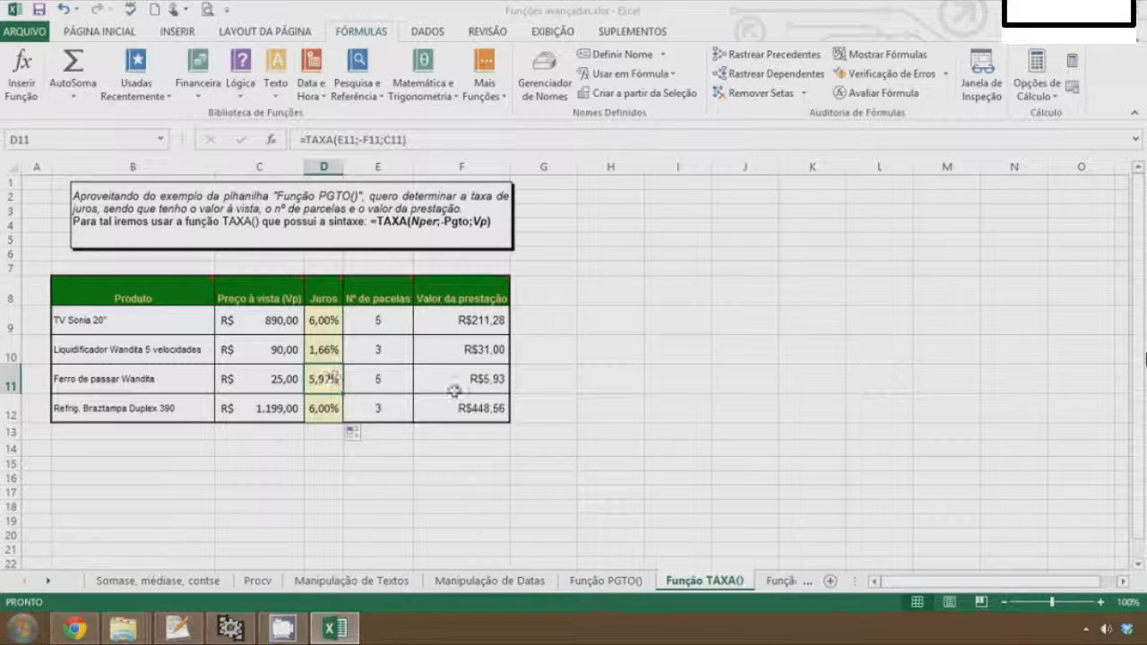
pyautogui.click(394, 379)
pyautogui.click(494, 381)
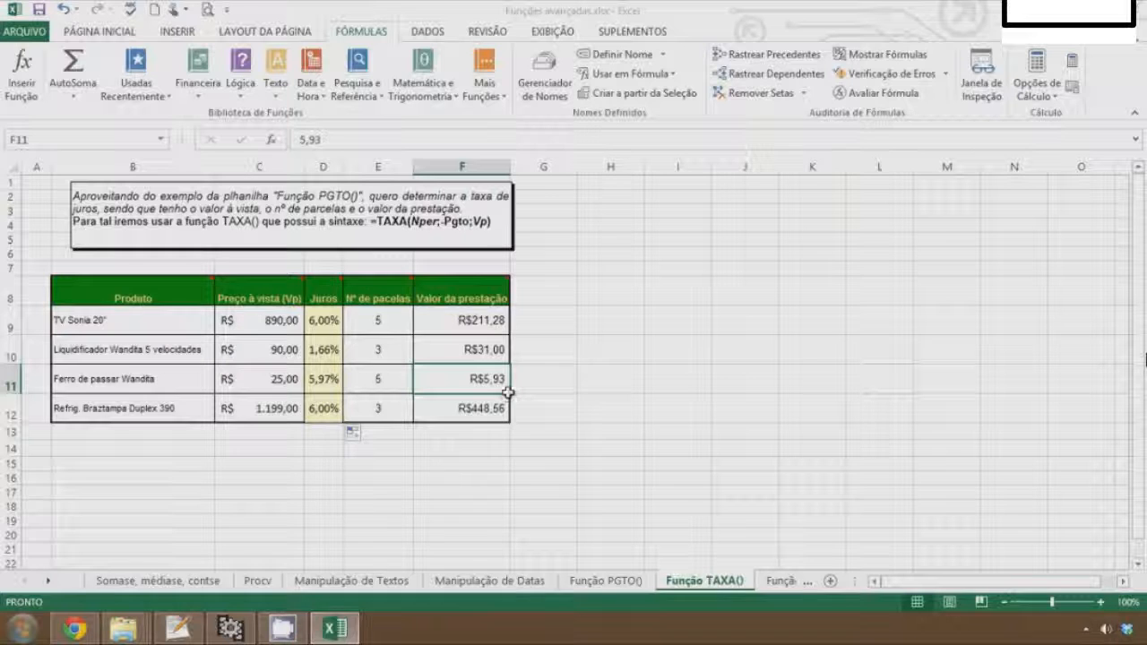
# Enter a formula in G11 multiplying F11 by E11 to get the total paid in installments
pyautogui.click(540, 378)
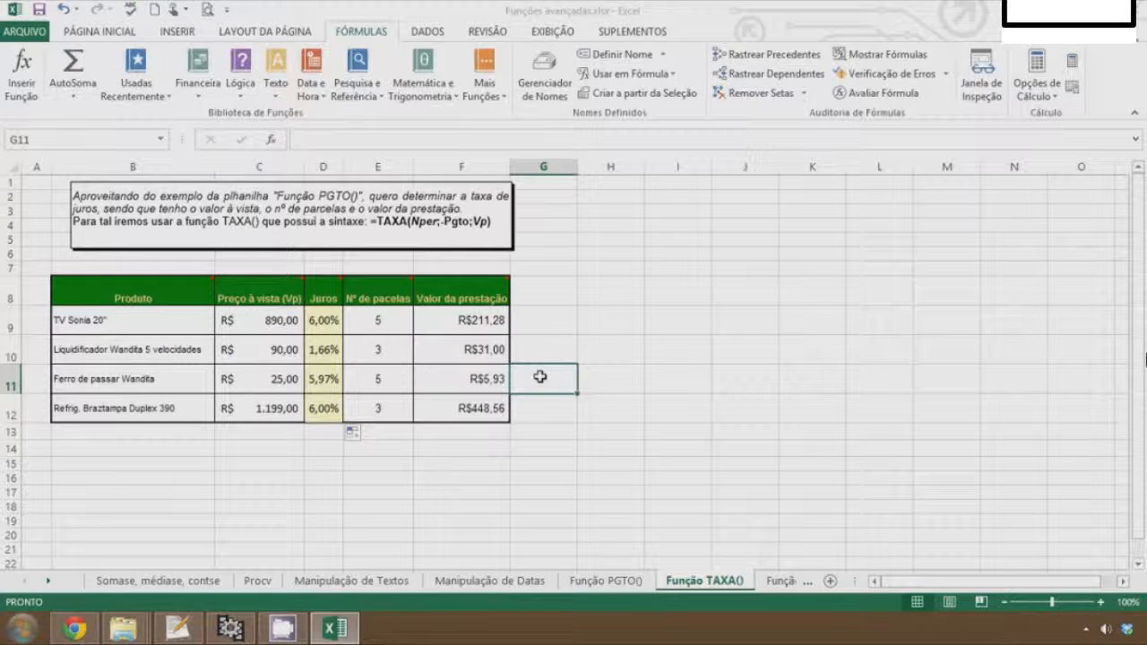
pyautogui.write('=')
pyautogui.click(499, 381)
pyautogui.write('*')
pyautogui.click(383, 380)
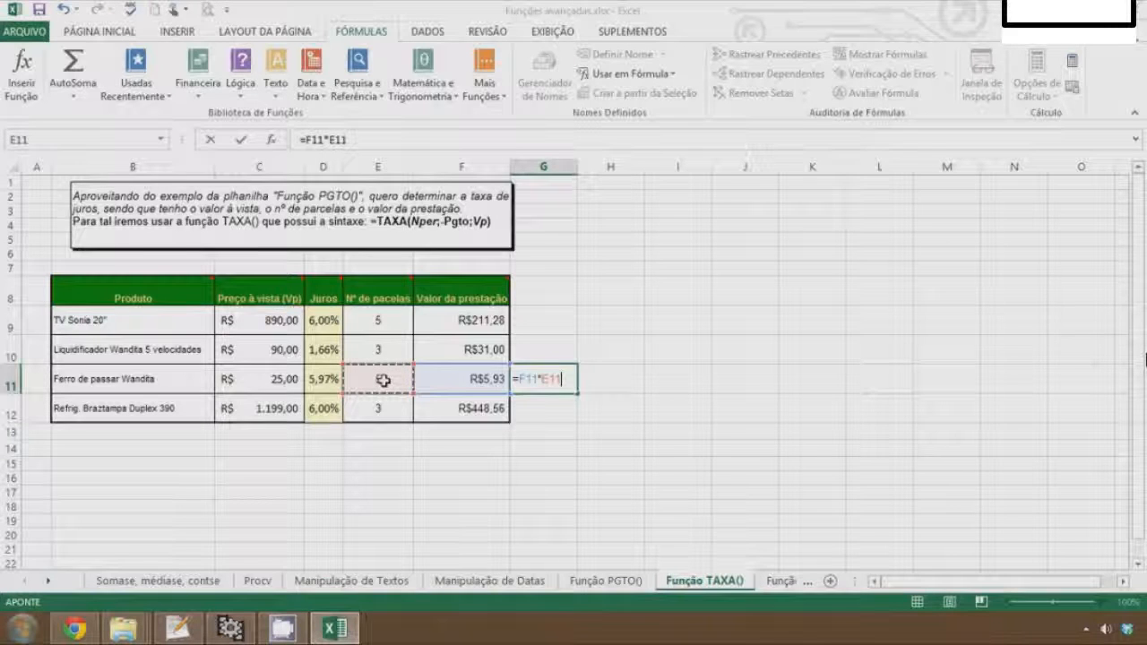
pyautogui.press('Return')
pyautogui.press('Up')
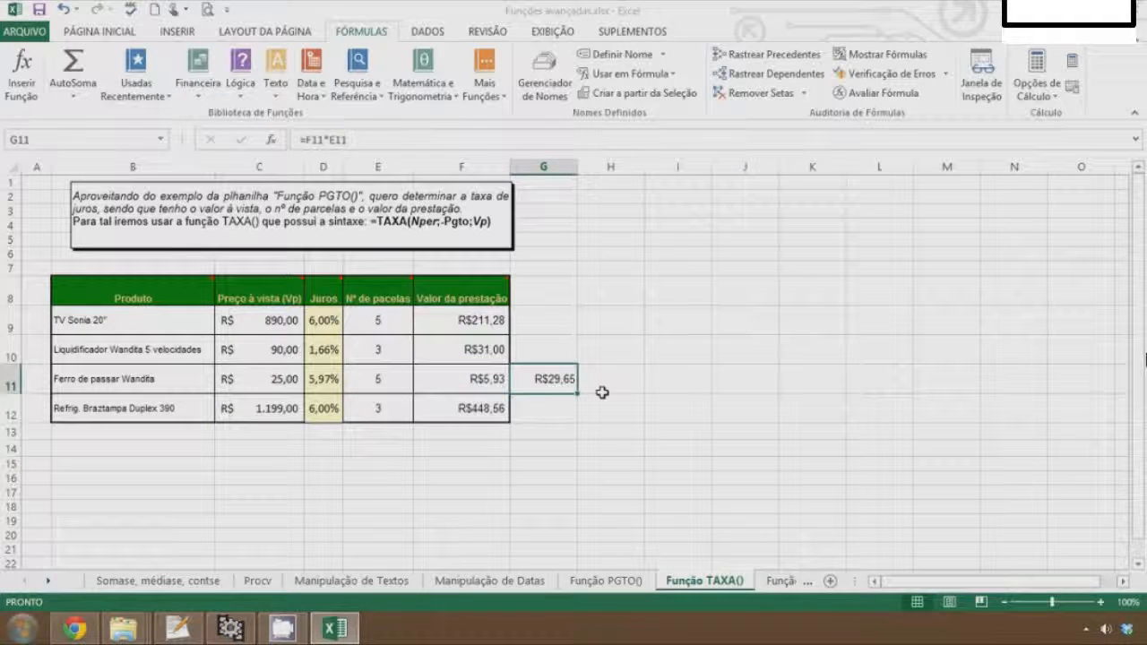
# Enter a formula in H11 subtracting C11 from G11 to get the interest paid
pyautogui.click(603, 392)
pyautogui.write('=')
pyautogui.press('BackSpace')
pyautogui.write('=')
pyautogui.click(556, 380)
pyautogui.write('-')
pyautogui.click(278, 379)
pyautogui.press('Return')
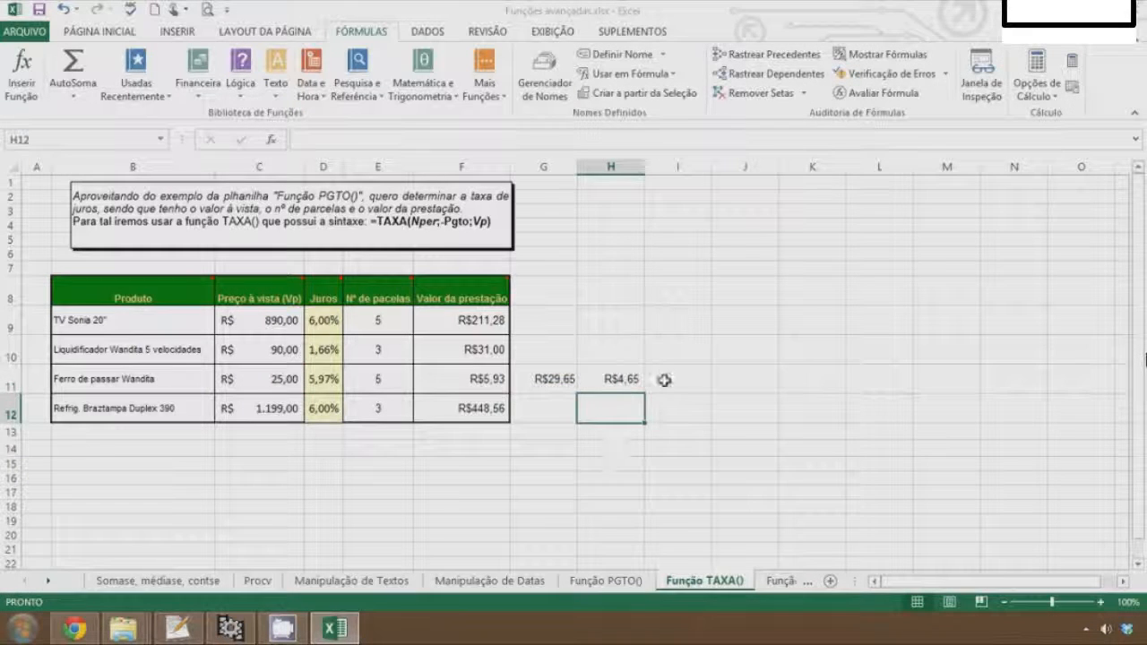
# Copy the G11:H11 formulas into G9:H12 for all products
pyautogui.press('Up')
pyautogui.press('Left')
pyautogui.press('Left')
pyautogui.press('Left')
pyautogui.press('Left')
pyautogui.press('Right')
pyautogui.press('Right')
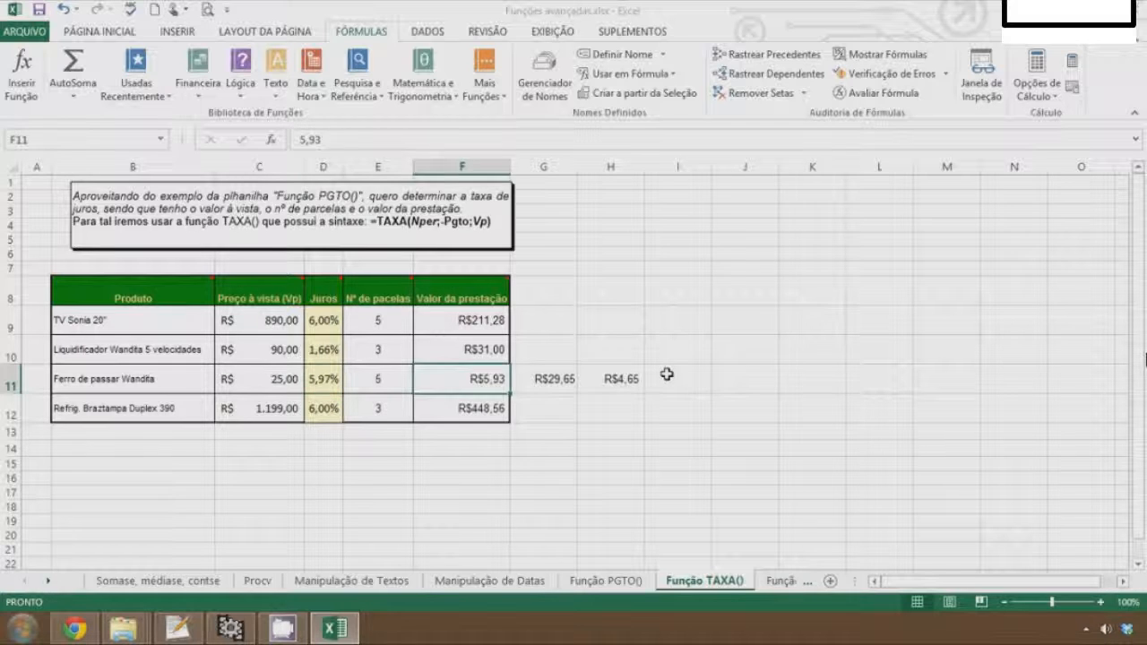
pyautogui.press('Right')
pyautogui.hotkey('shift', 'Right')
pyautogui.hotkey('ctrl', 'c')
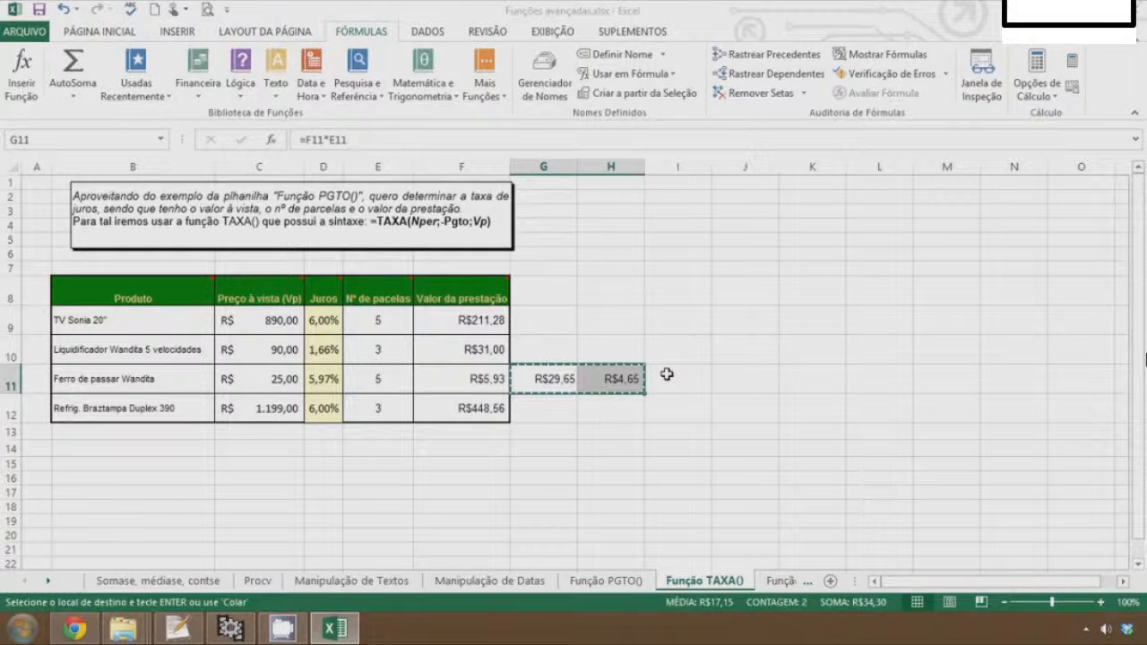
pyautogui.press('Up')
pyautogui.press('Up')
pyautogui.hotkey('shift', 'Down')
pyautogui.hotkey('shift', 'Down')
pyautogui.hotkey('shift', 'Down')
pyautogui.hotkey('shift', 'Right')
pyautogui.hotkey('ctrl', 'v')
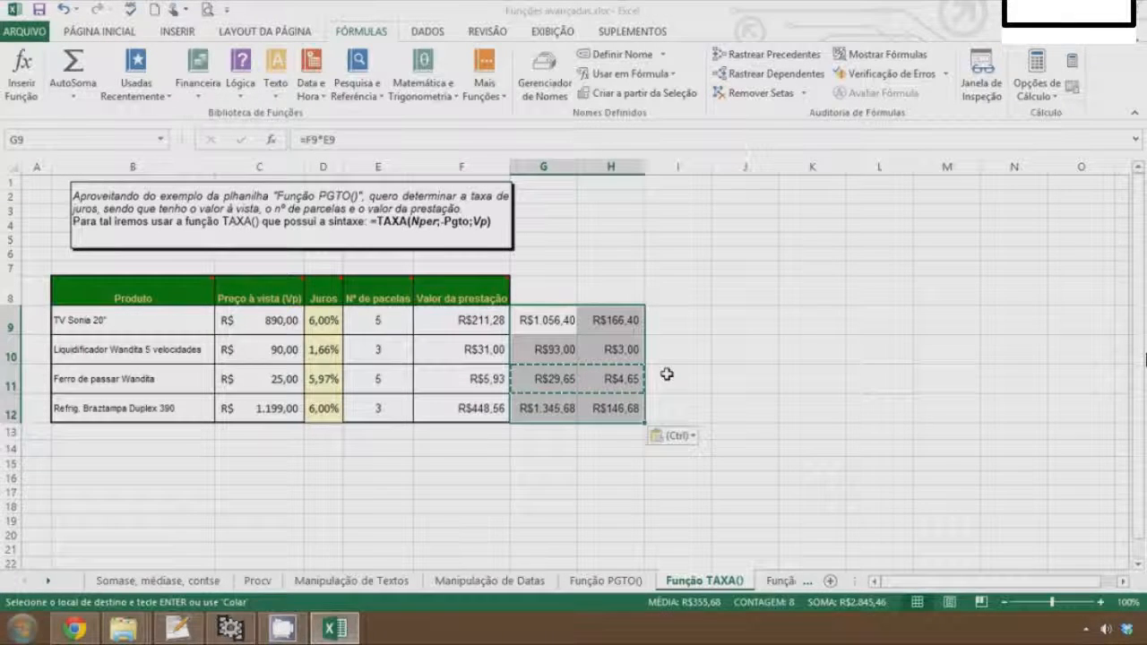
pyautogui.click(736, 346)
pyautogui.click(621, 320)
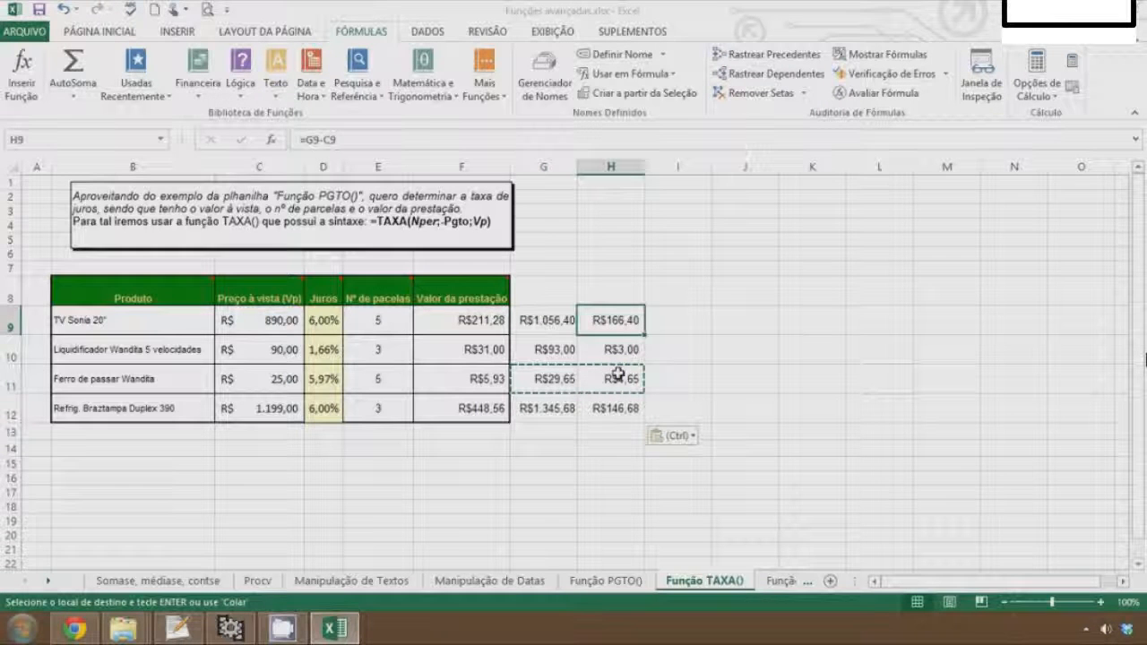
pyautogui.press('Down')
pyautogui.press('Down')
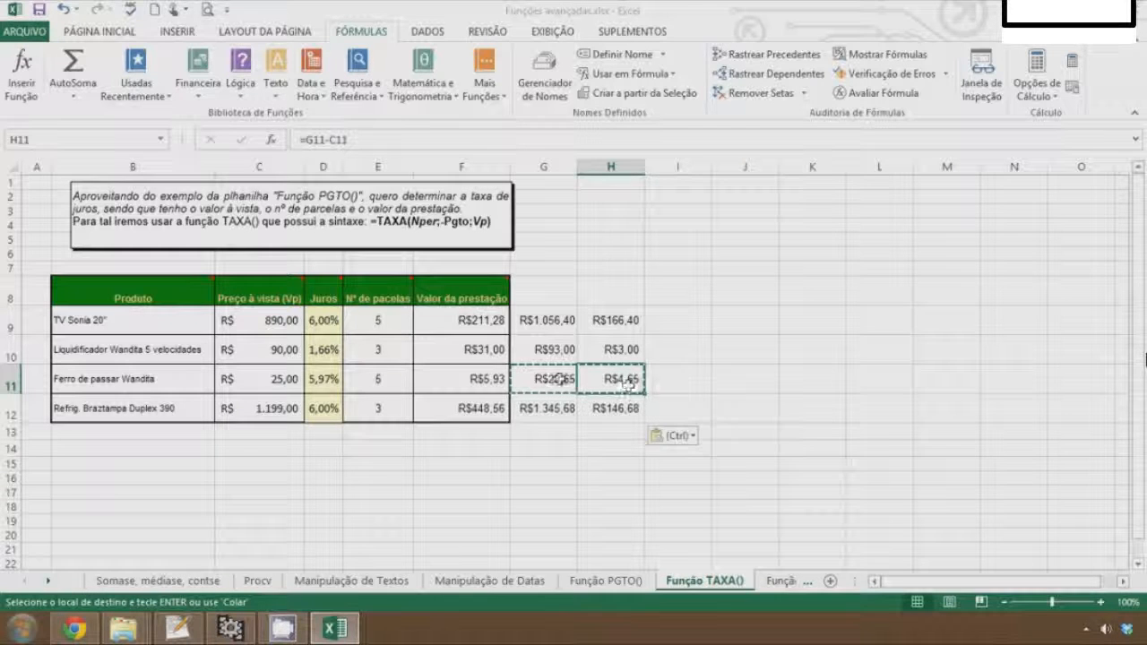
pyautogui.click(261, 385)
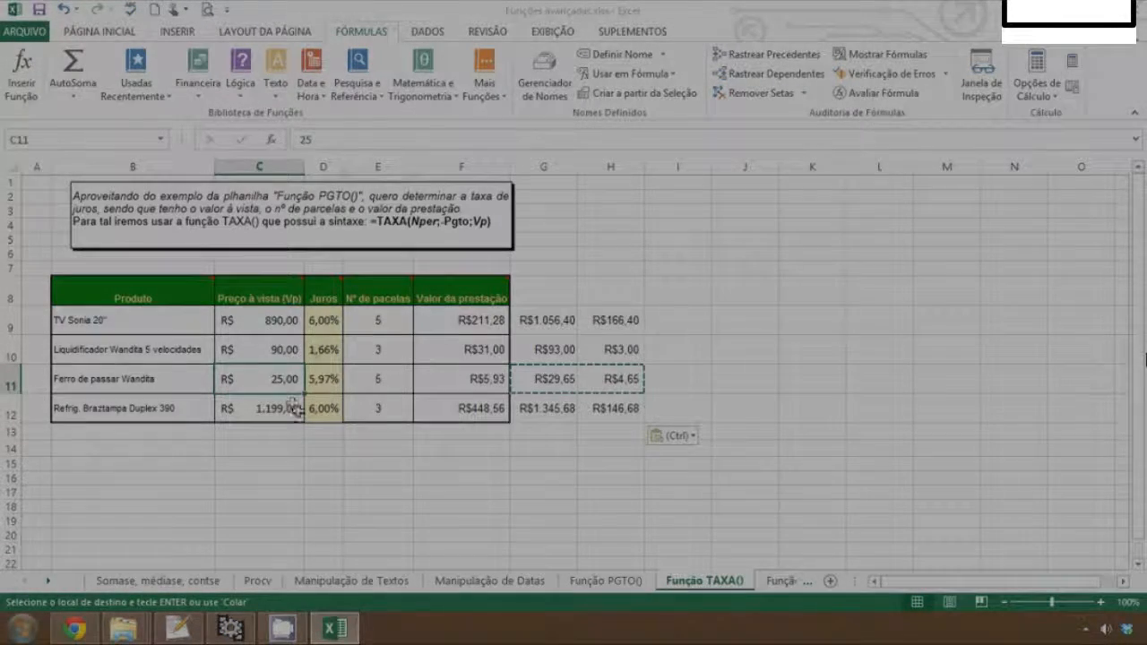
pyautogui.click(324, 320)
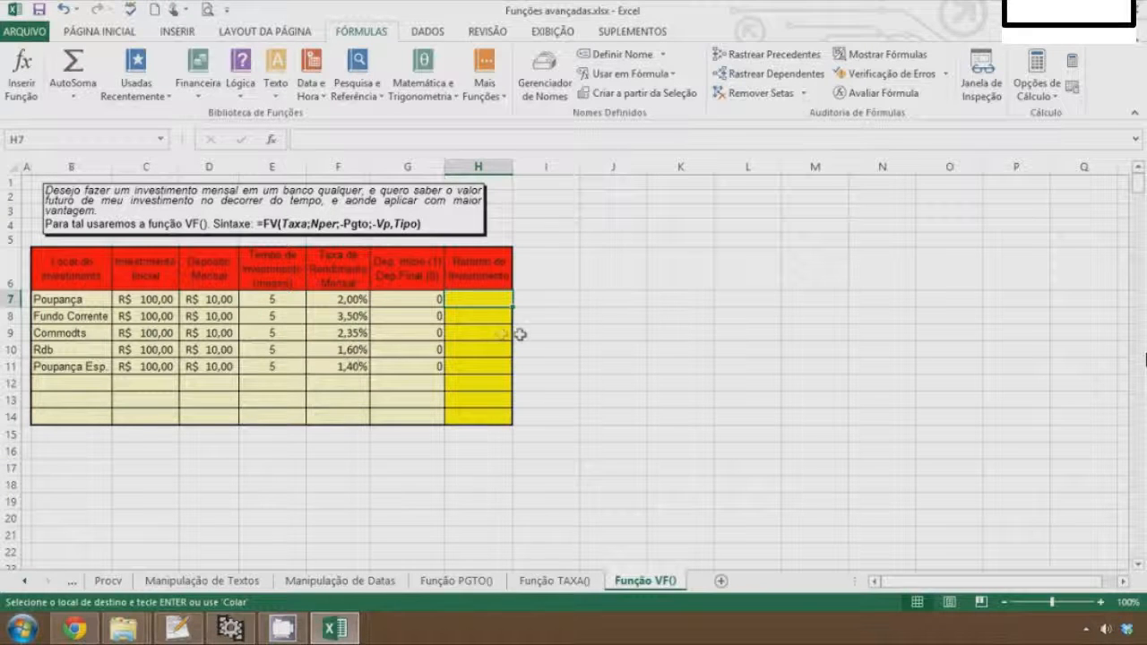
# Set the Poupança initial investment in C7 to 500 on the Função VF() sheet
pyautogui.click(164, 301)
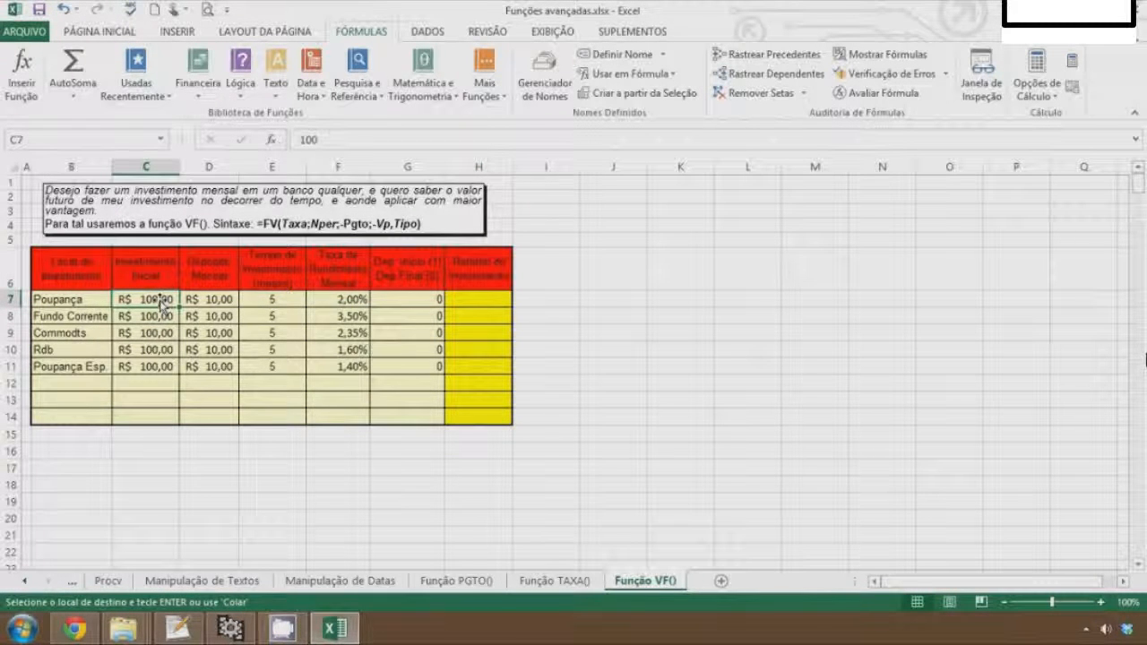
pyautogui.write('500')
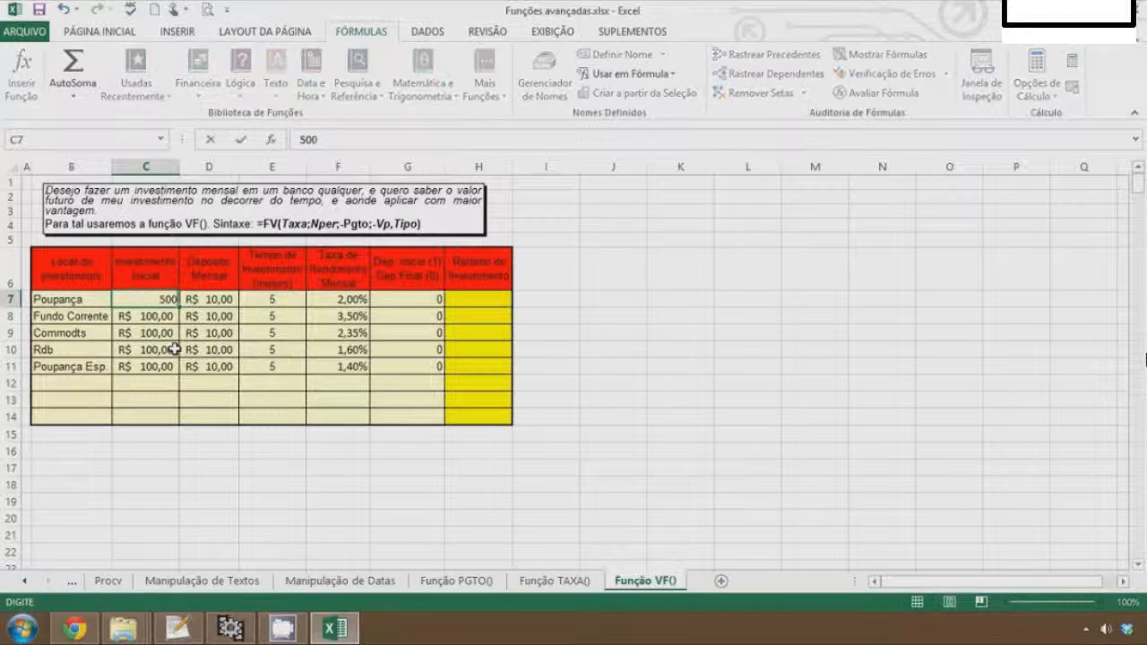
pyautogui.press('Tab')
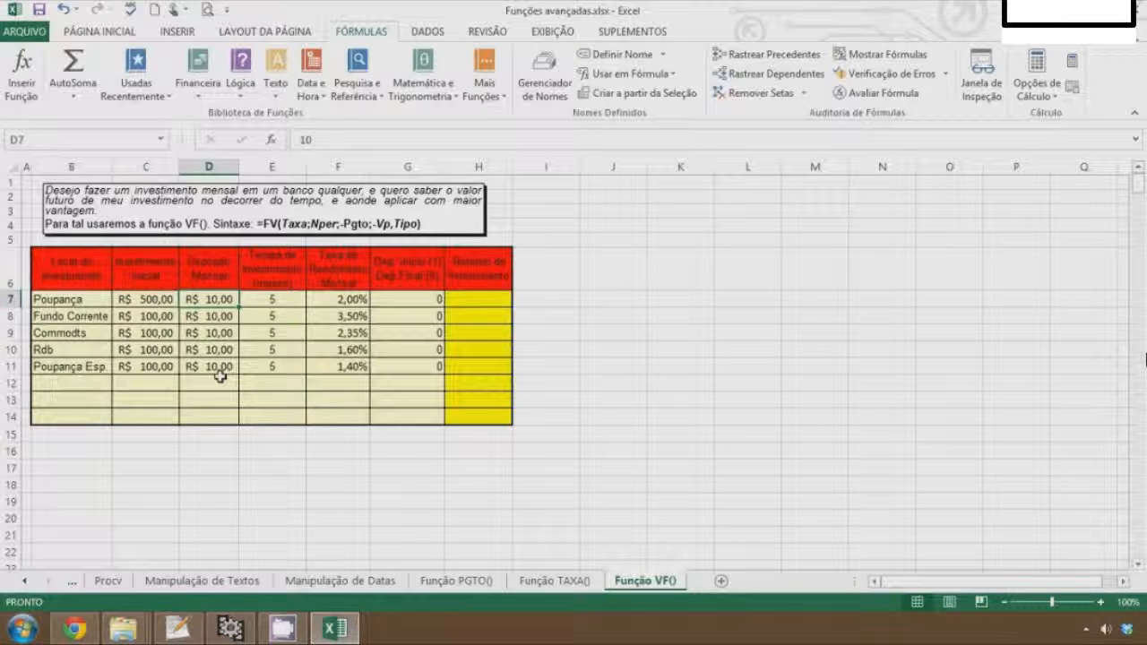
# Set the Poupança monthly deposit in D7 to 200 and the investment term in E7 to 12 months
pyautogui.write('200')
pyautogui.press('Tab')
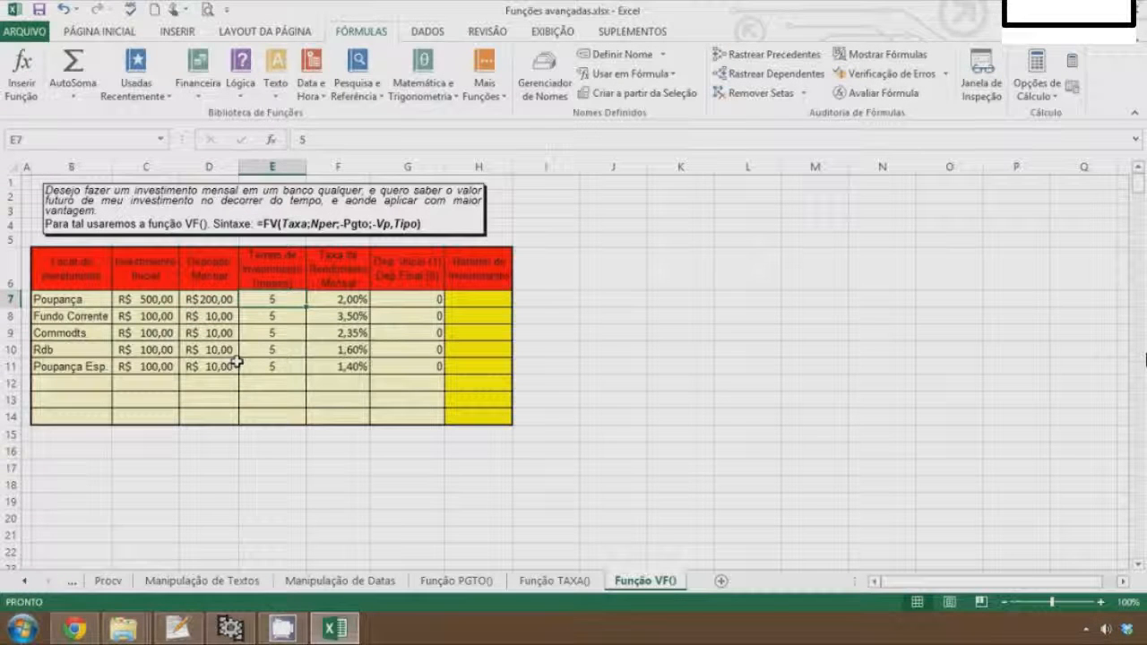
pyautogui.write('12')
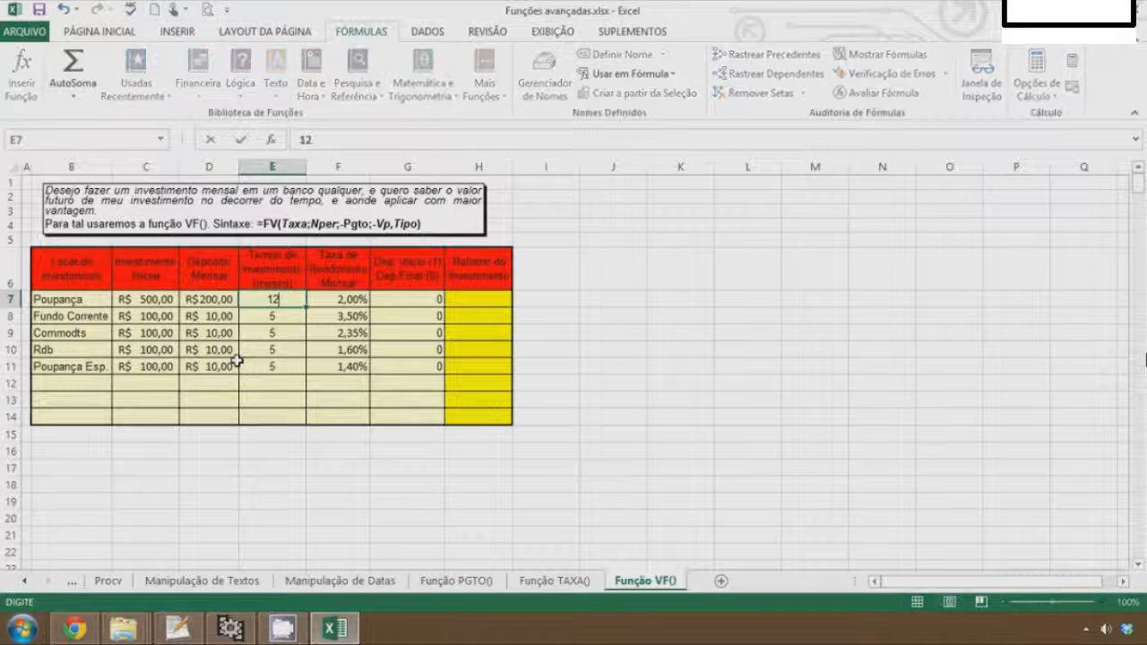
pyautogui.press('Tab')
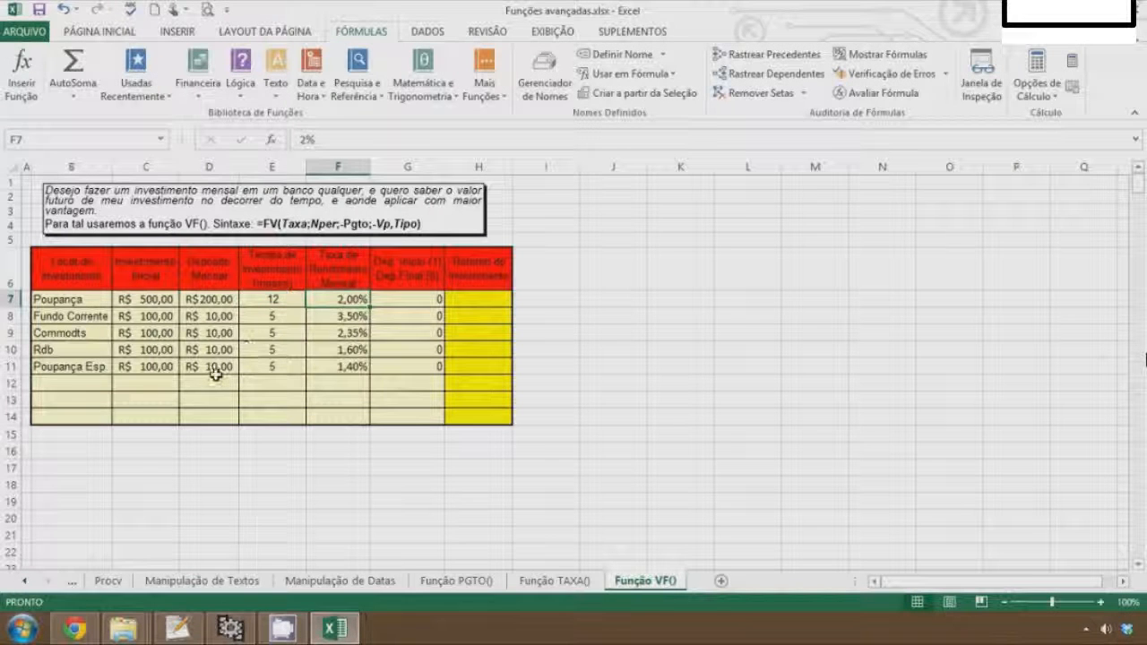
# Set the Poupança monthly yield rate in F7 to 0,7%
pyautogui.write('0,7')
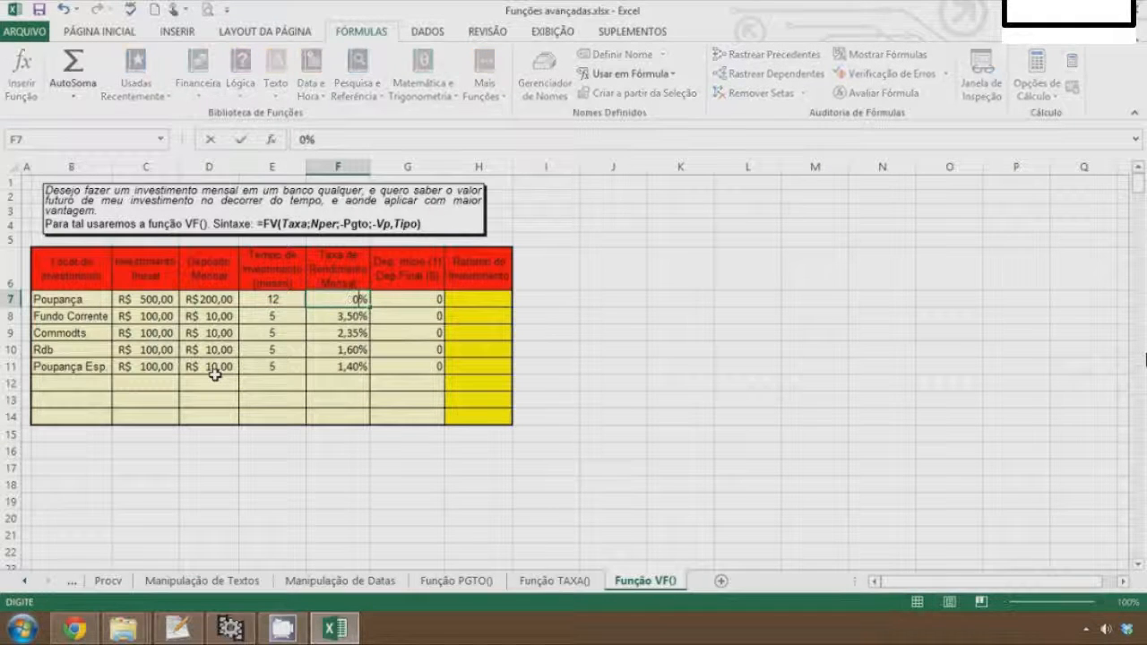
pyautogui.press('Tab')
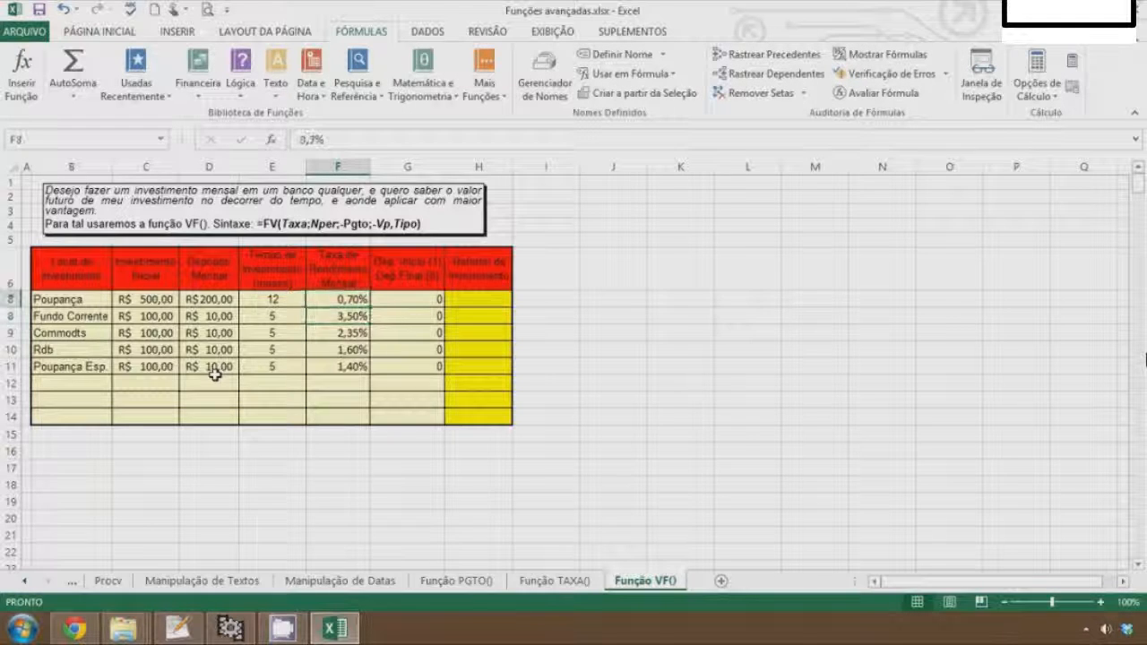
pyautogui.press('Tab')
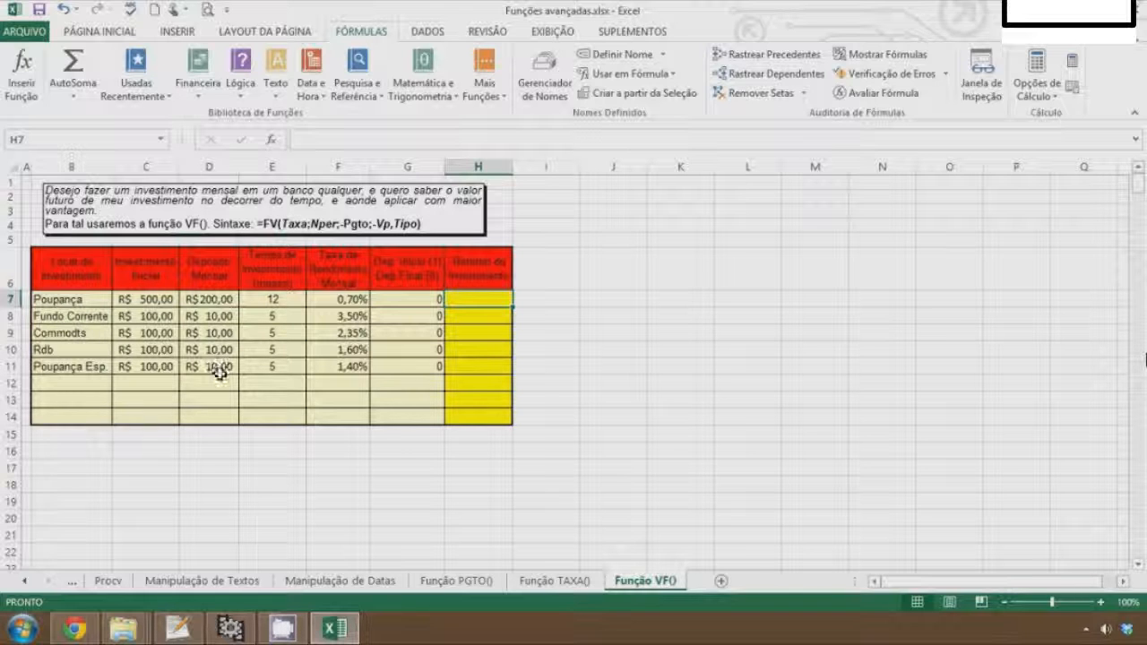
# Enter =VF(F7;E7;-D7;-C7) in H7 to calculate the Poupança investment return
pyautogui.write('=')
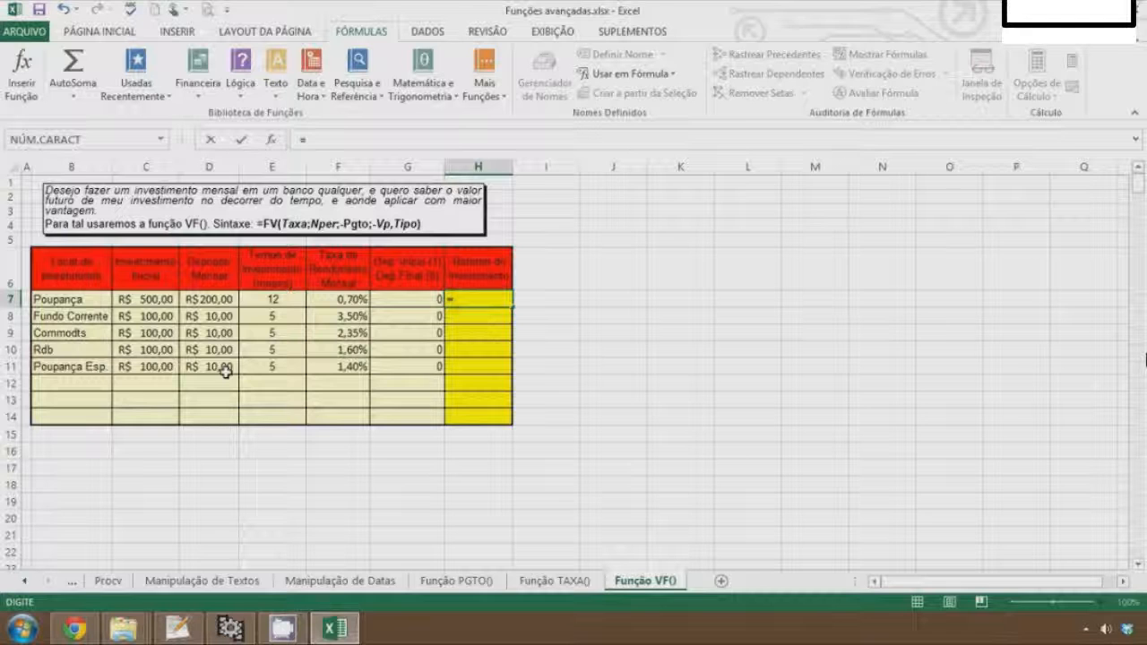
pyautogui.write('v')
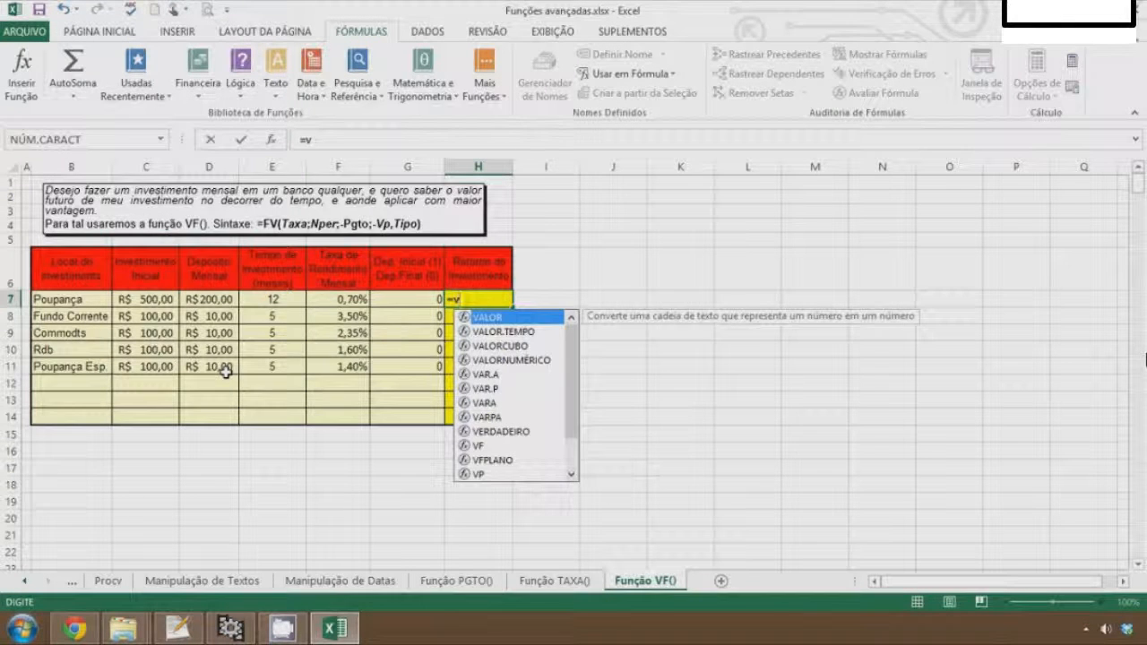
pyautogui.write('f')
pyautogui.press('Tab')
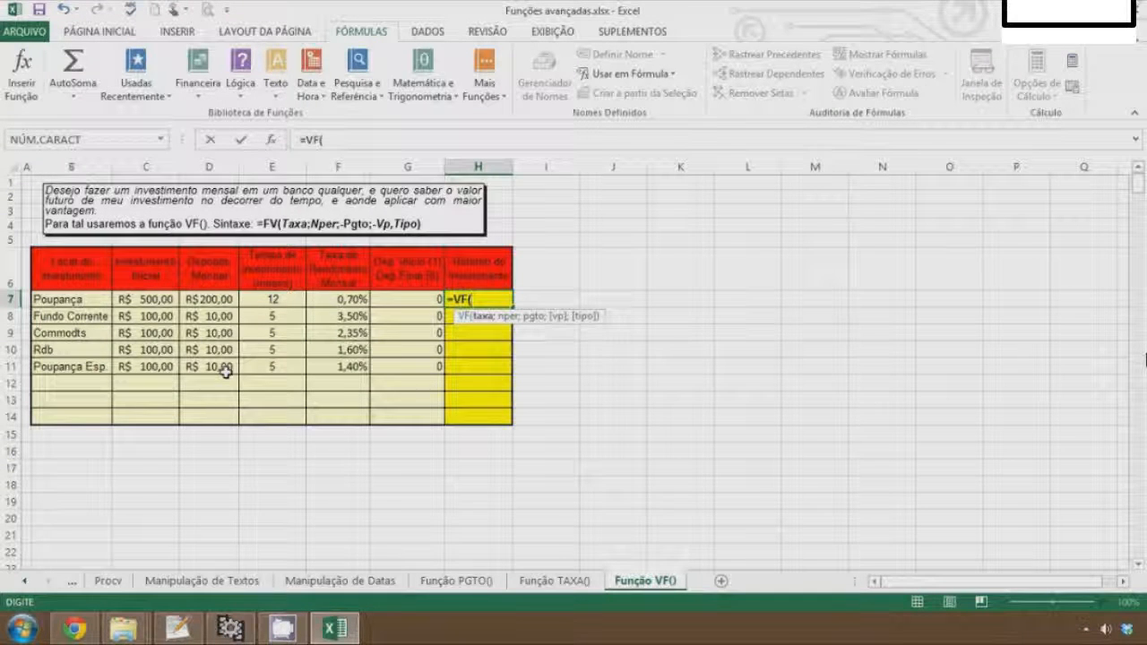
pyautogui.click(342, 302)
pyautogui.write(';')
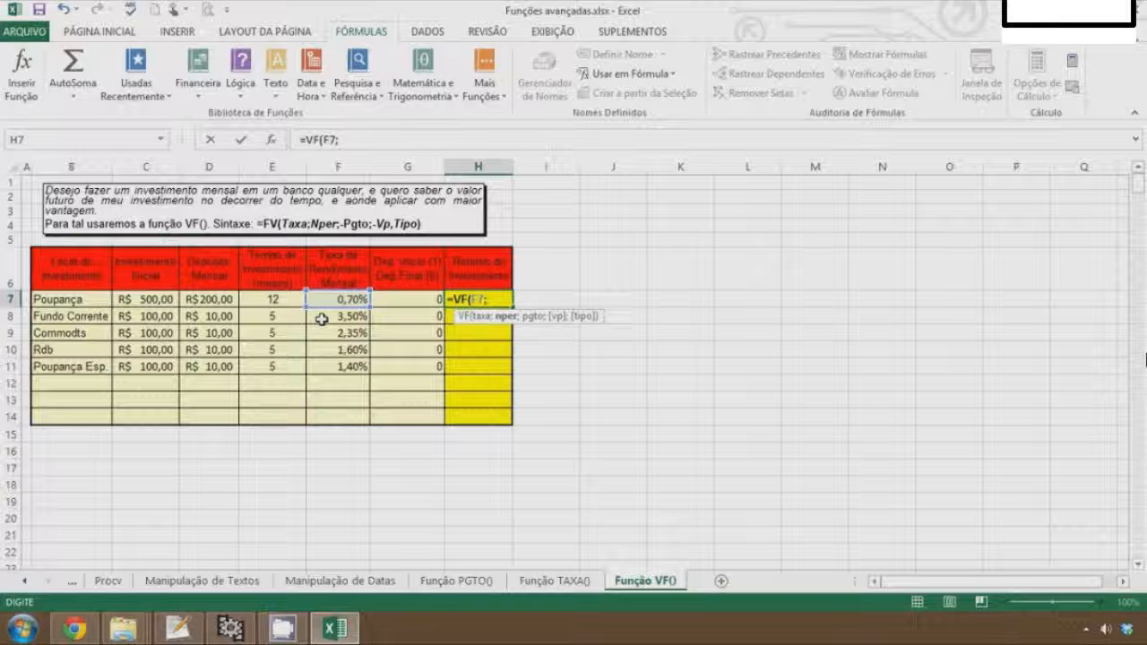
pyautogui.click(276, 299)
pyautogui.write(';')
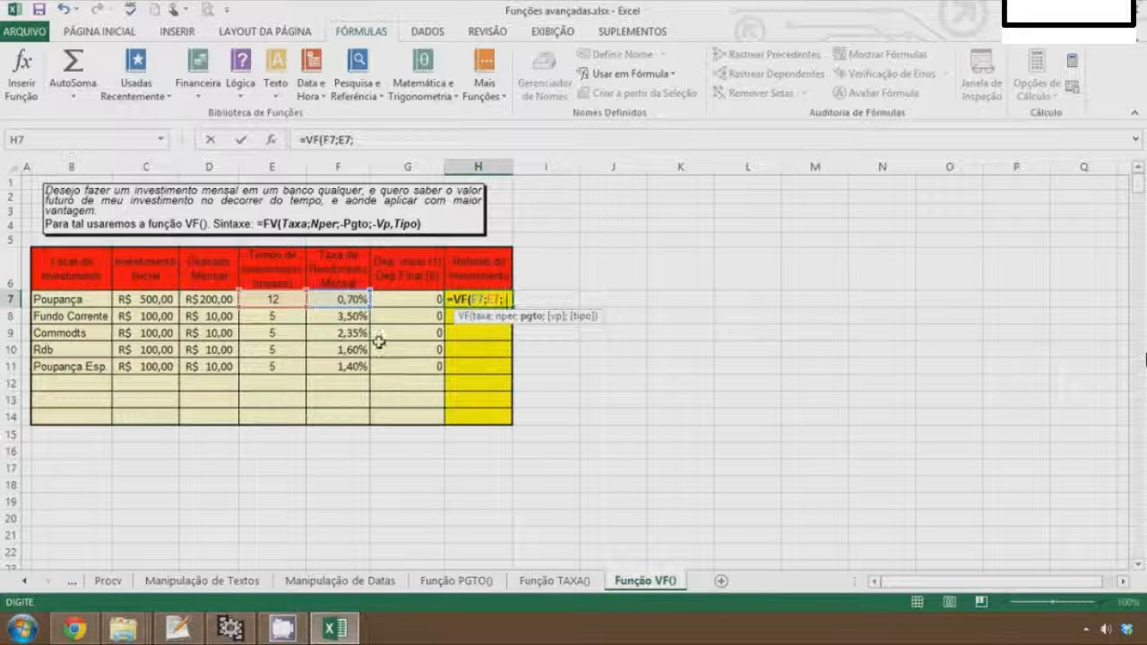
pyautogui.write('-')
pyautogui.click(209, 300)
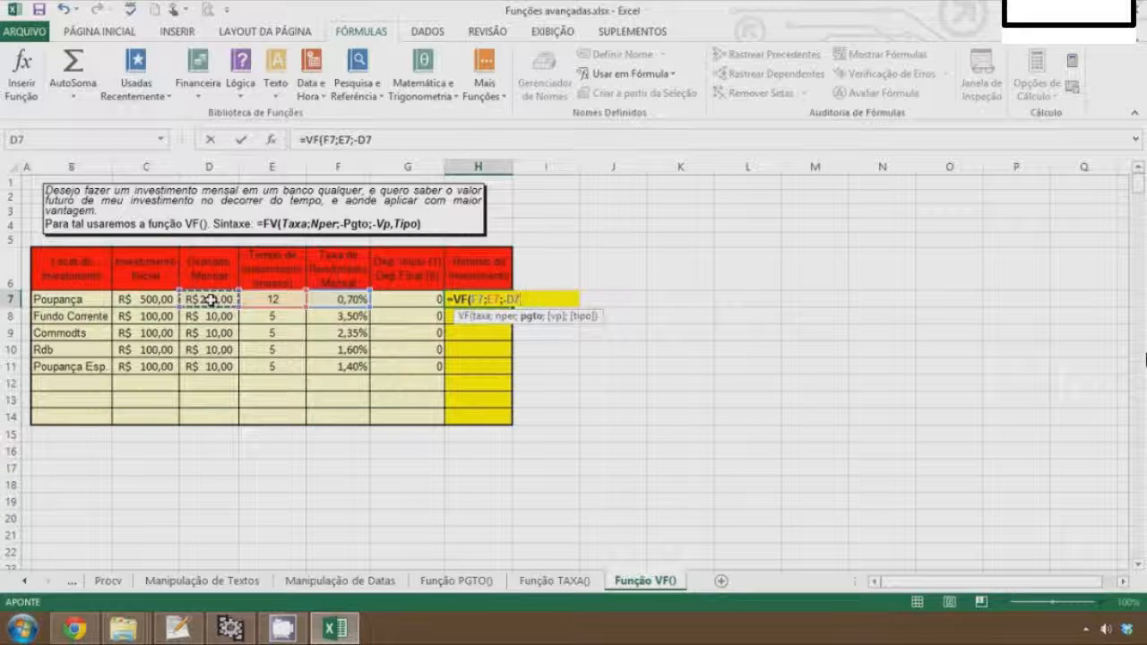
pyautogui.write(';')
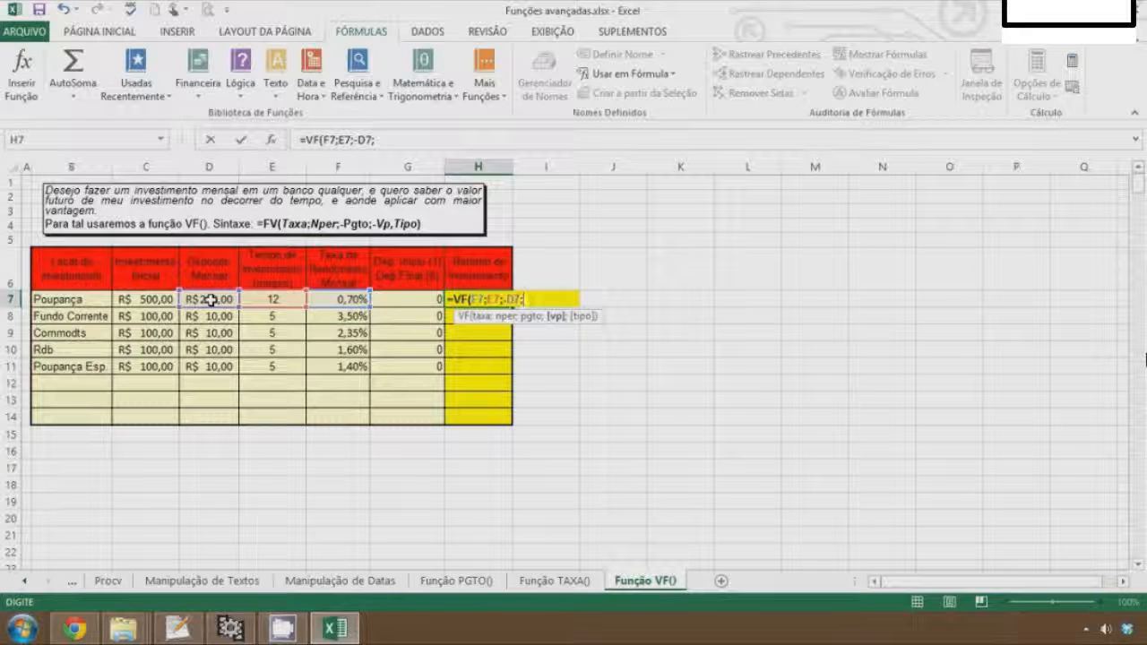
pyautogui.write('-')
pyautogui.click(130, 299)
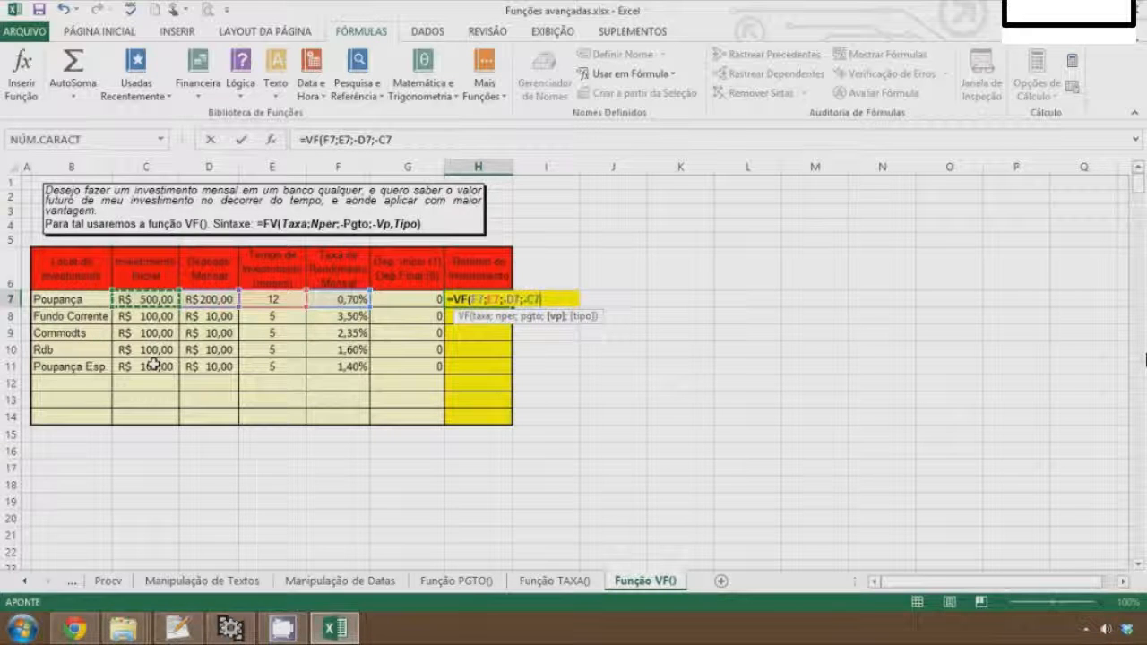
pyautogui.write(')')
pyautogui.hotkey('ctrl', 'Return')
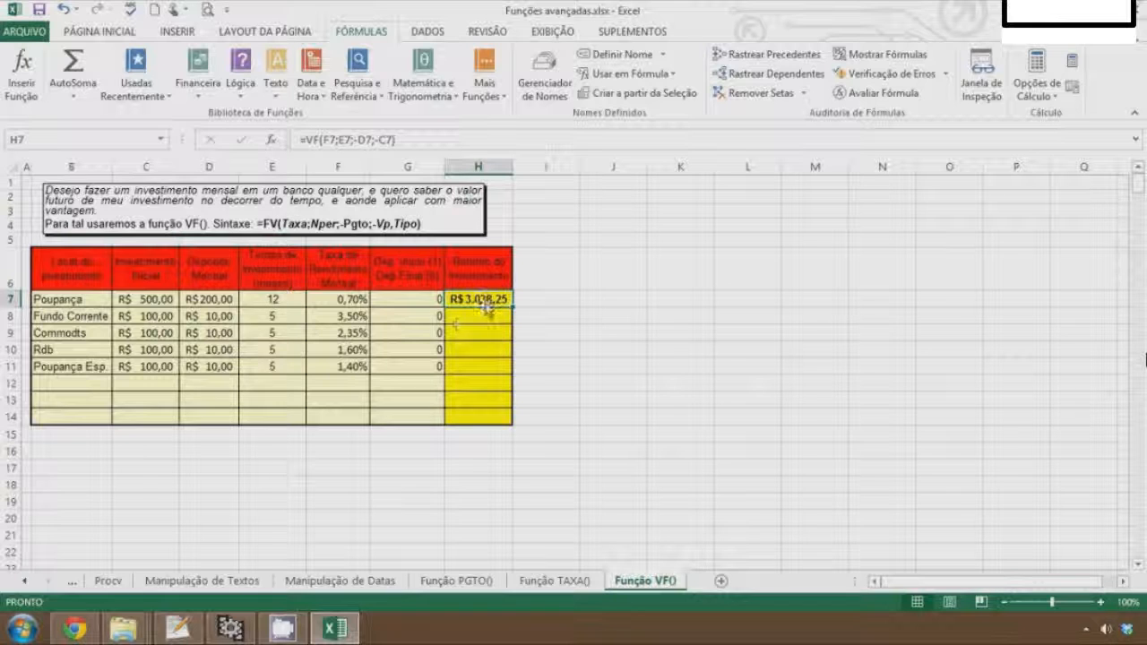
# Enter a formula in I7 adding C7 to D7 multiplied by E7 to get the total amount invested
pyautogui.click(552, 300)
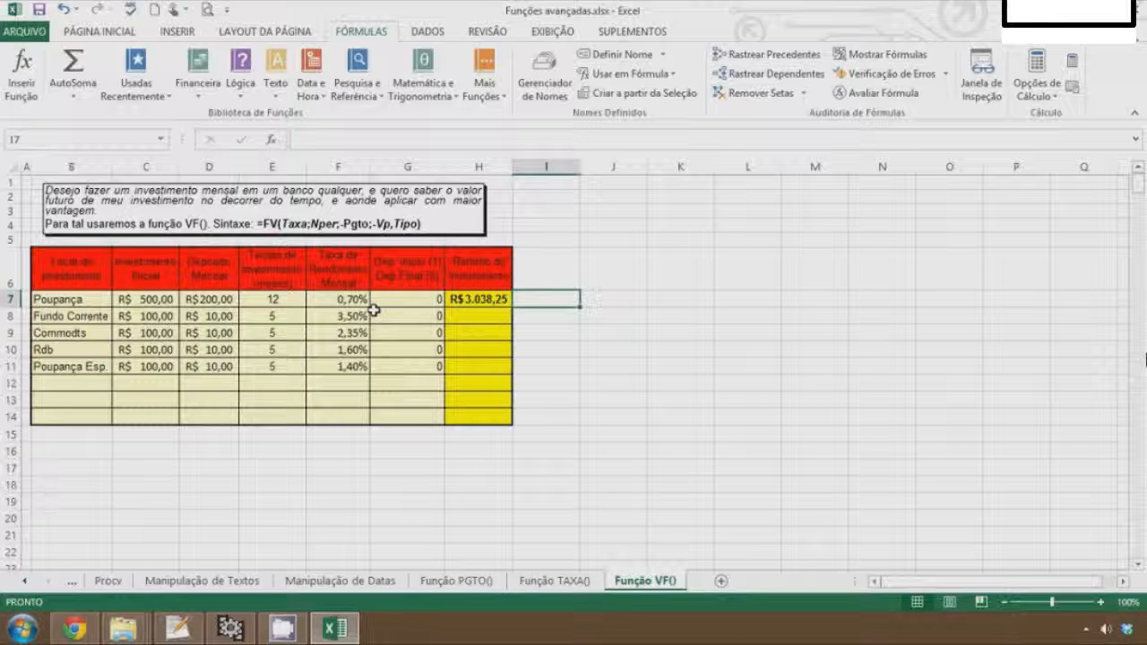
pyautogui.write('=')
pyautogui.click(141, 299)
pyautogui.write('+')
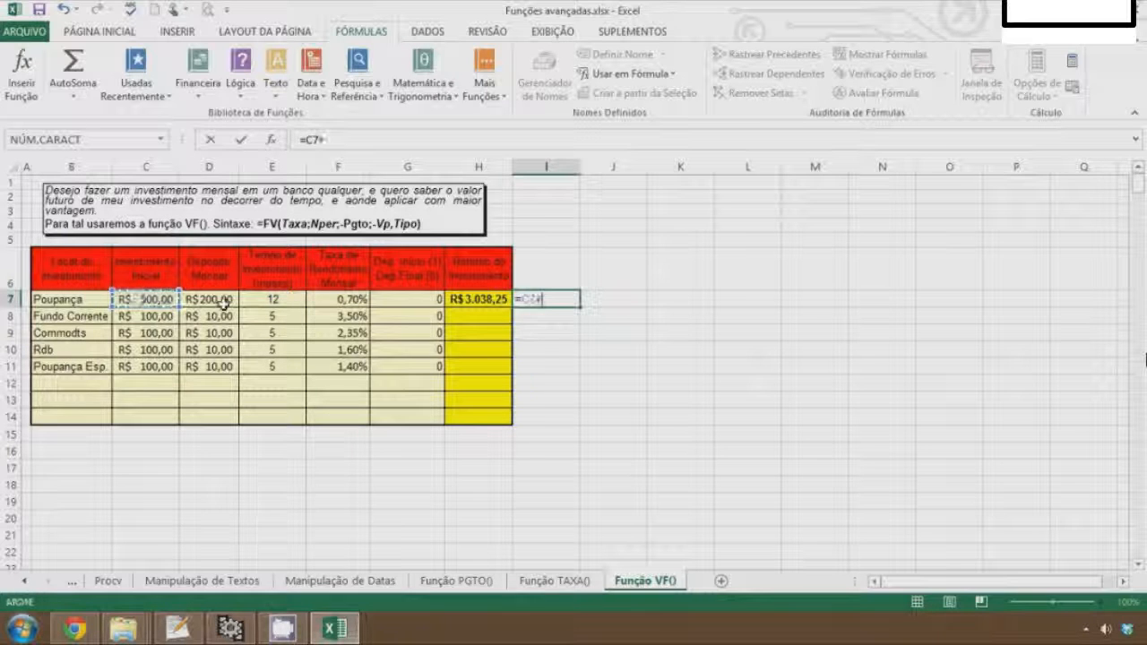
pyautogui.click(226, 300)
pyautogui.write('*')
pyautogui.click(287, 301)
pyautogui.press('Return')
# Enter a formula in J7 subtracting I7 from H7 to get the earnings
pyautogui.press('Up')
pyautogui.press('Right')
pyautogui.write('=')
pyautogui.press('Left')
pyautogui.press('Left')
pyautogui.write('-')
pyautogui.press('Left')
pyautogui.press('Return')
# Set the Poupança investment term in E7 to 120 months
pyautogui.press('Up')
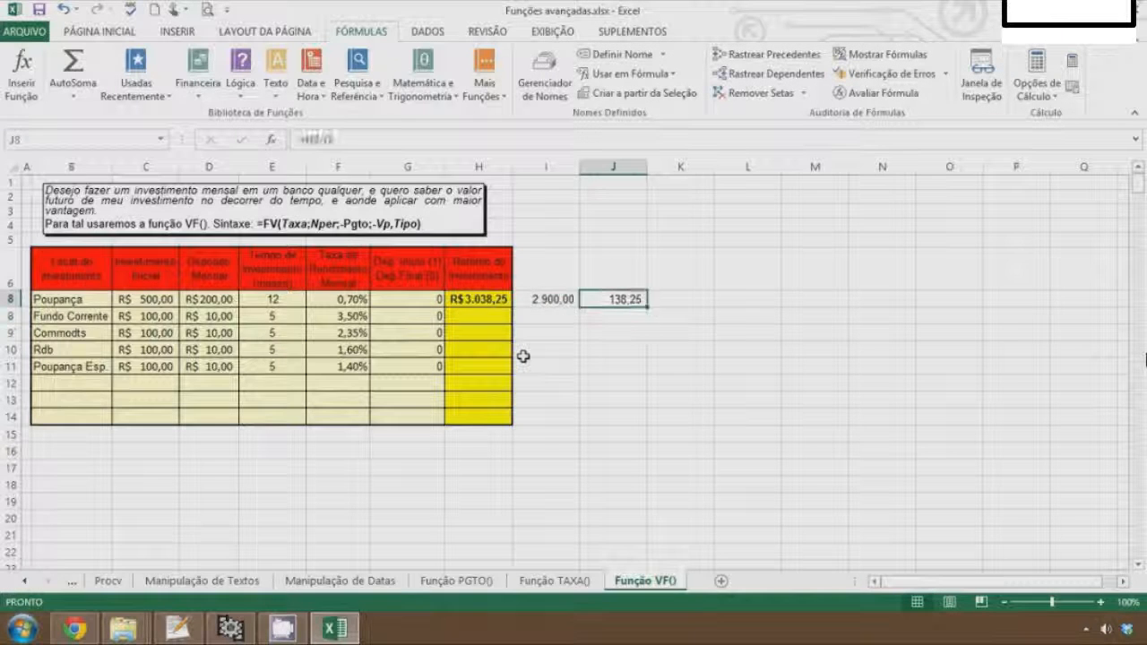
pyautogui.press('Left')
pyautogui.press('Left')
pyautogui.press('Left')
pyautogui.press('Left')
pyautogui.press('Left')
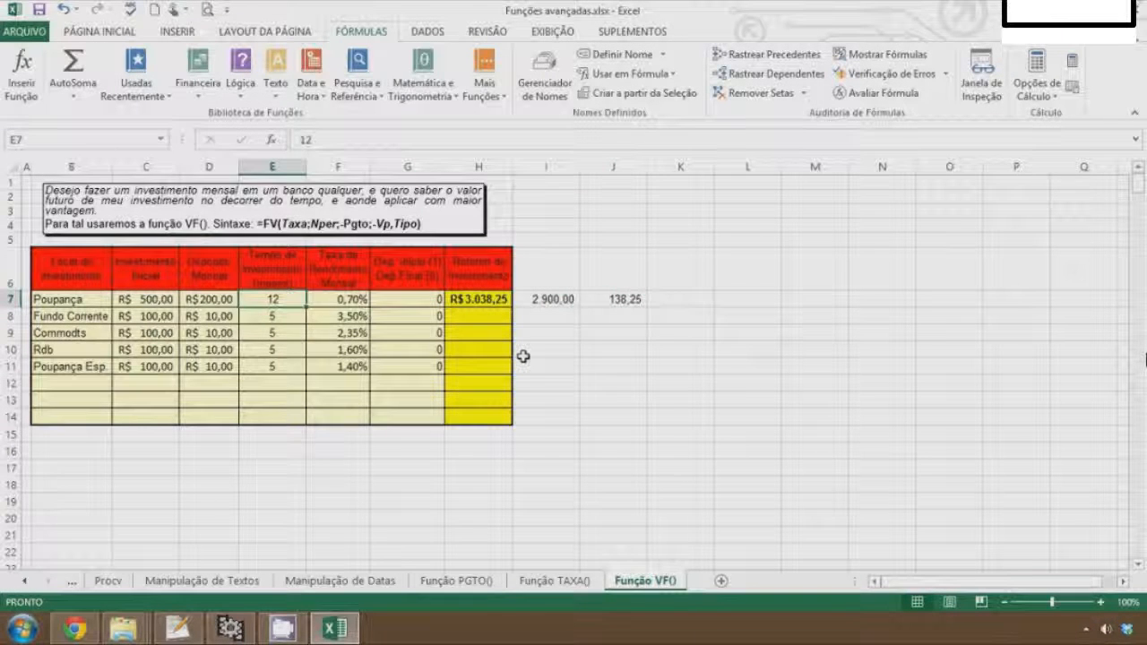
pyautogui.write('120')
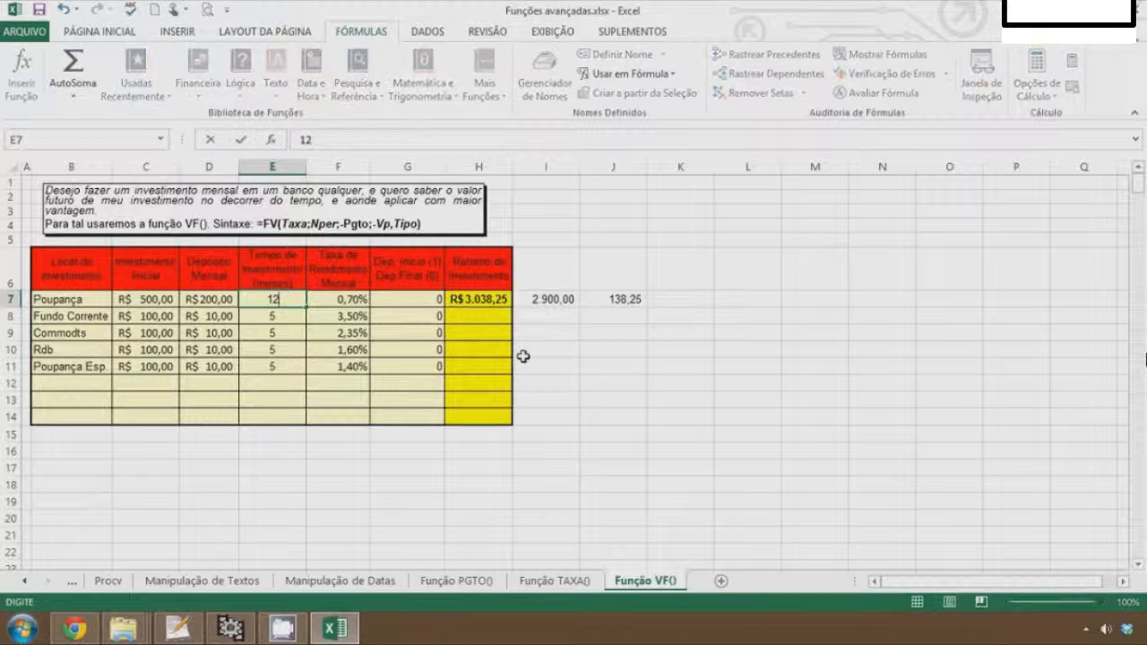
pyautogui.press('Return')
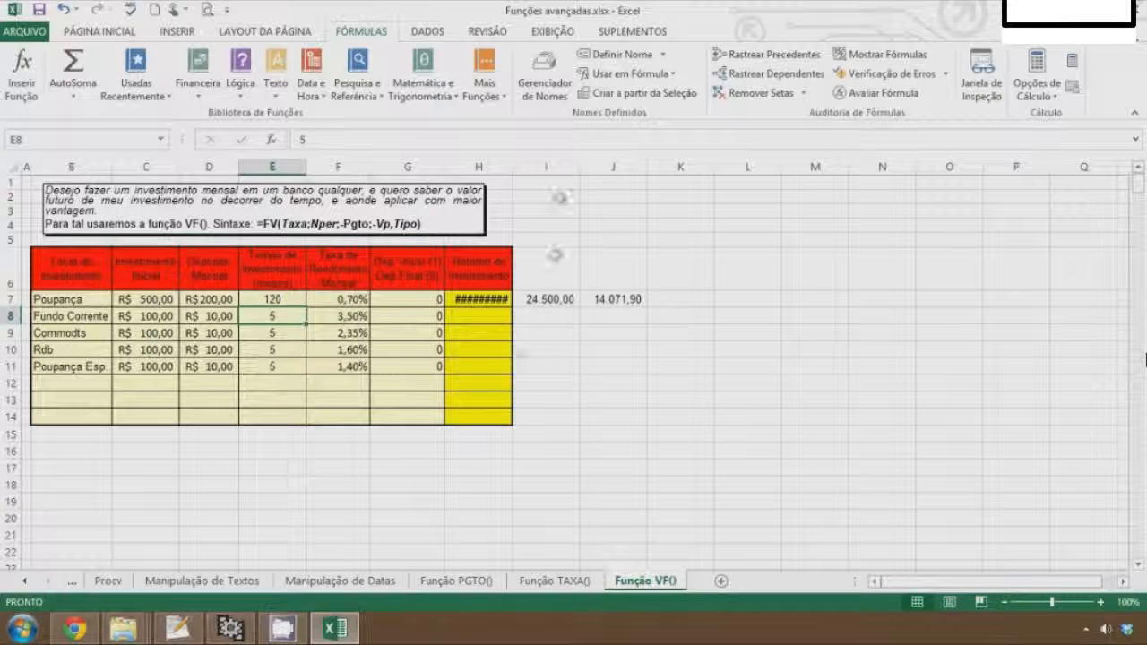
# Widen column H so the investment return is fully displayed
pyautogui.moveTo(515, 165); pyautogui.dragTo(538, 165)
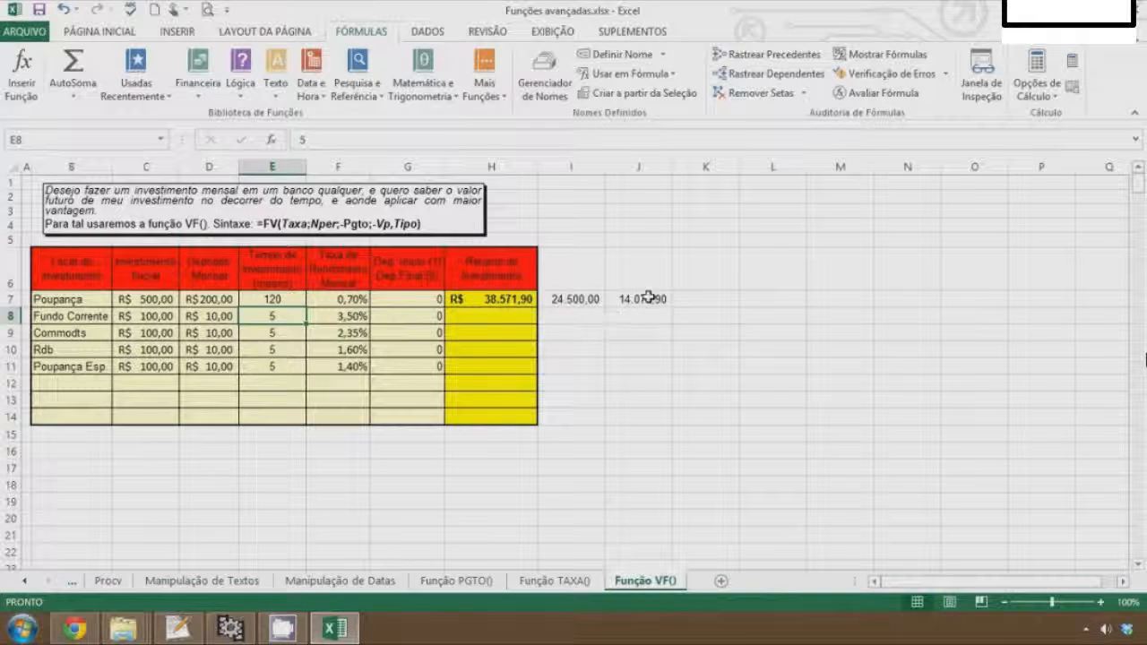
pyautogui.click(641, 305)
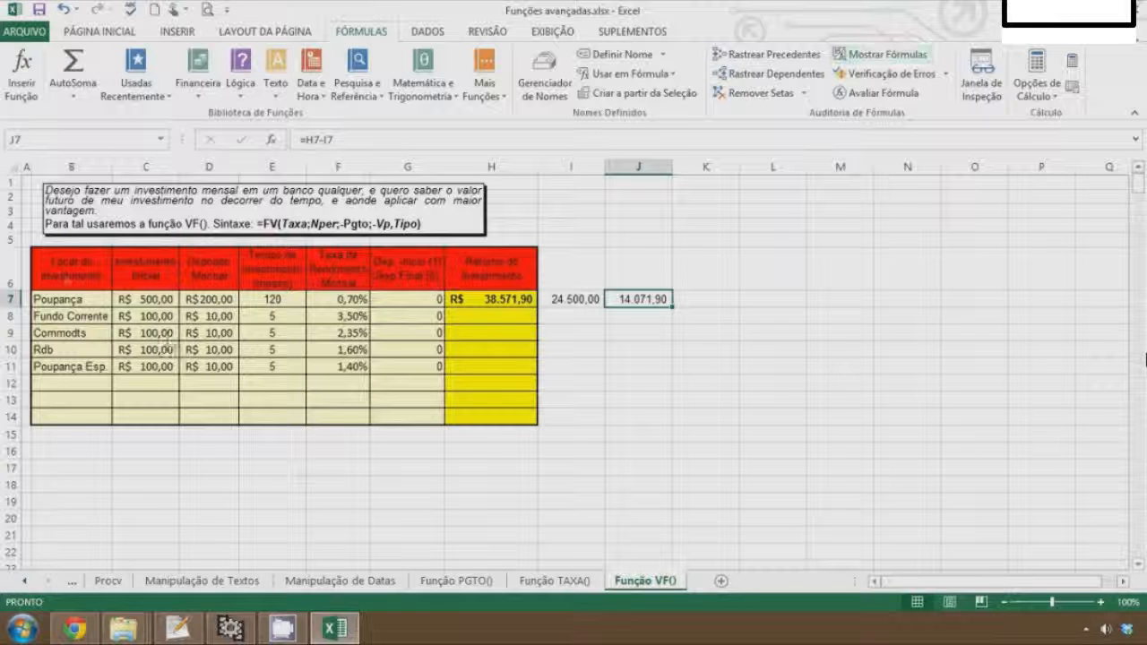
# Set the Poupança initial investment in C7 to 10000
pyautogui.moveTo(294, 290)
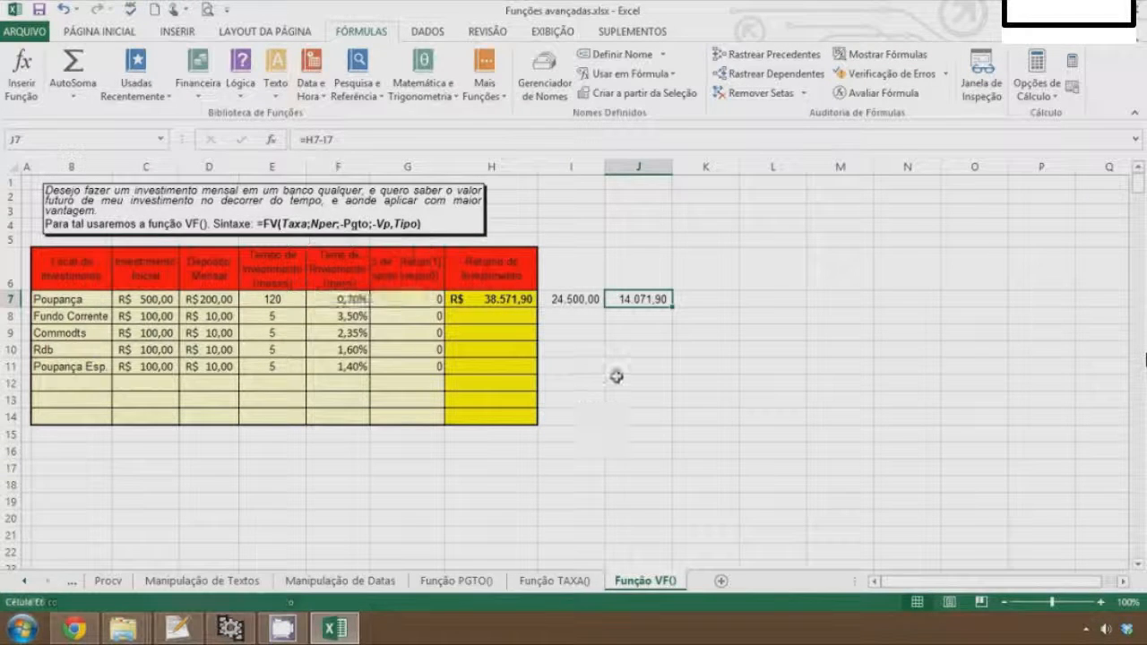
pyautogui.click(620, 349)
pyautogui.press('Up')
pyautogui.press('Up')
pyautogui.press('Up')
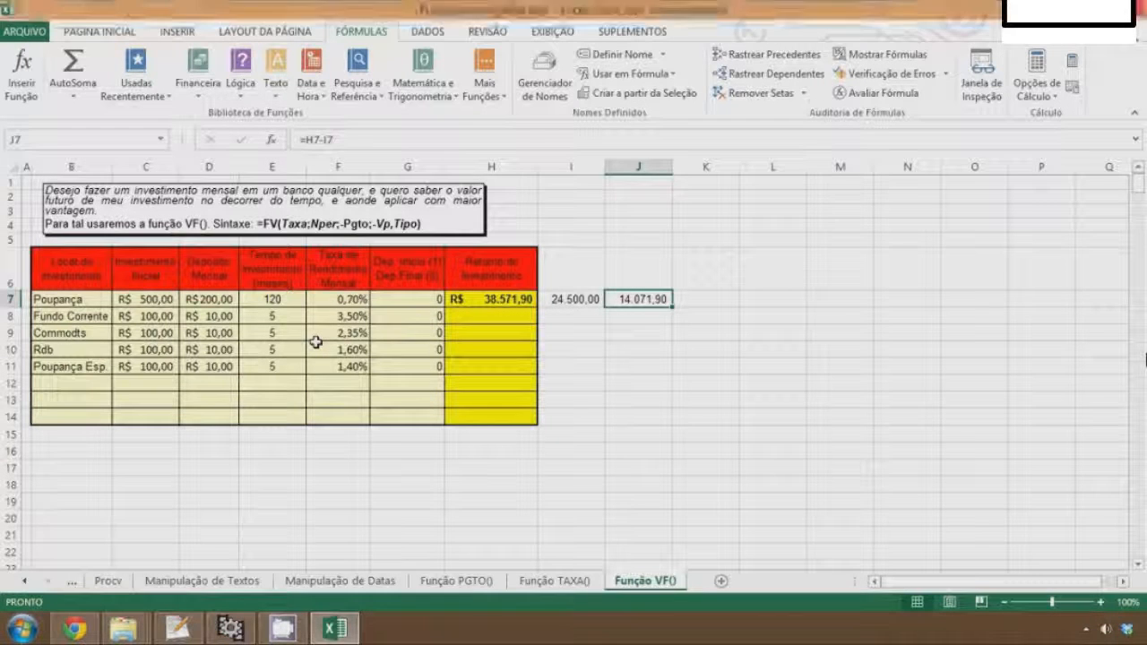
pyautogui.press('Left')
pyautogui.click(147, 300)
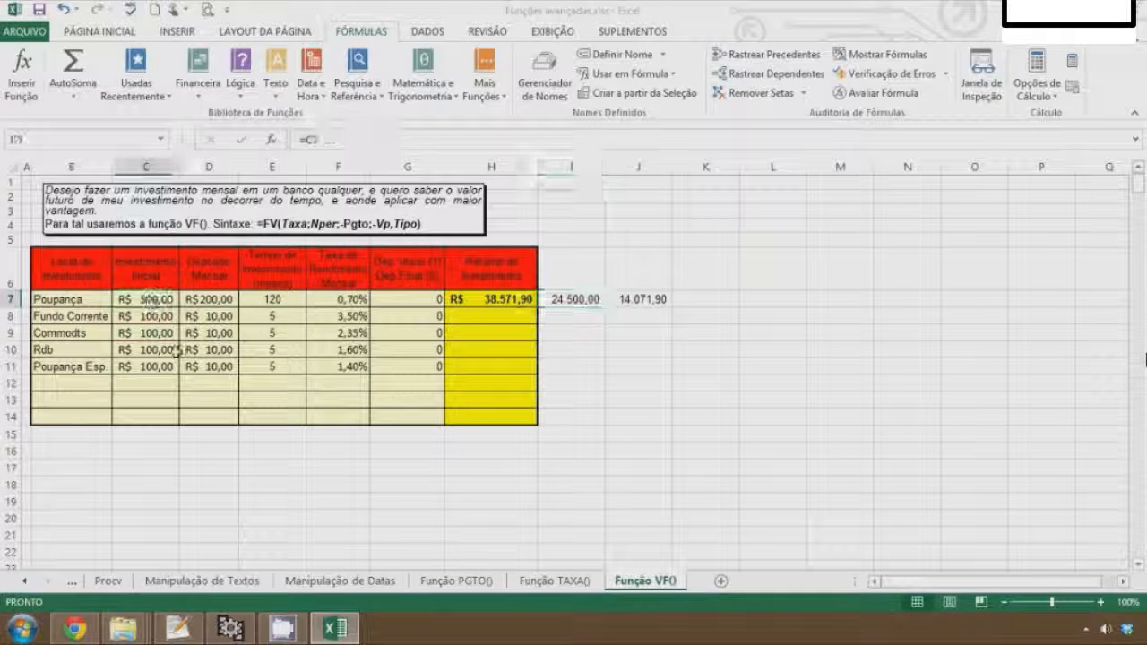
pyautogui.write('10000')
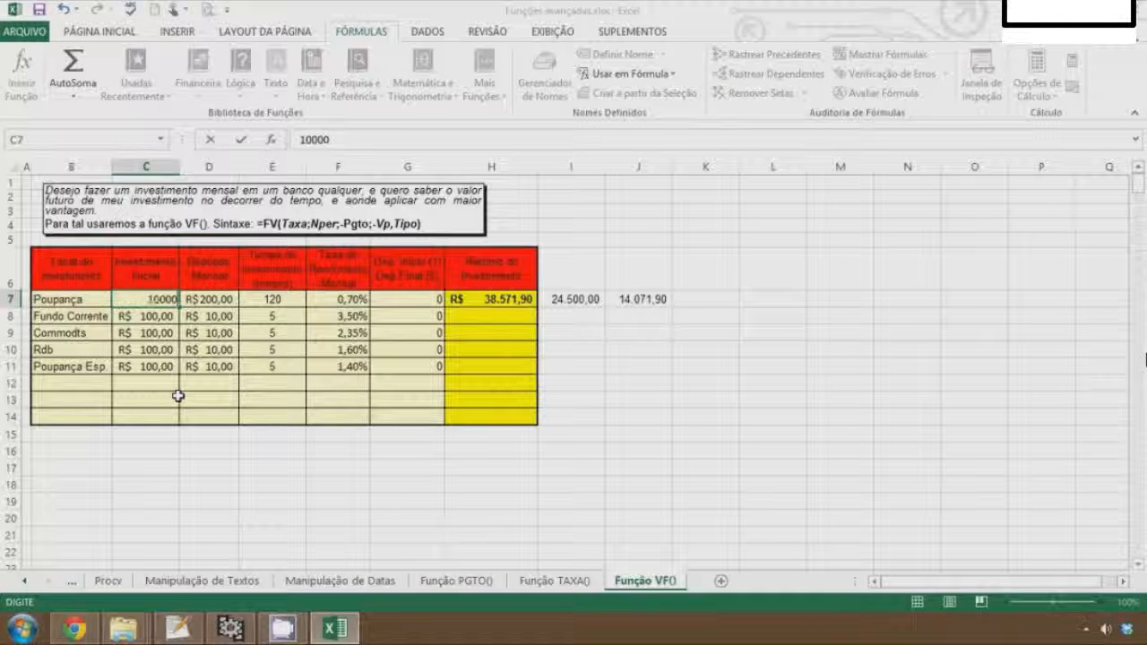
pyautogui.press('Return')
# Widen columns C and D to fit their values
pyautogui.press('Up')
pyautogui.doubleClick(179, 167)
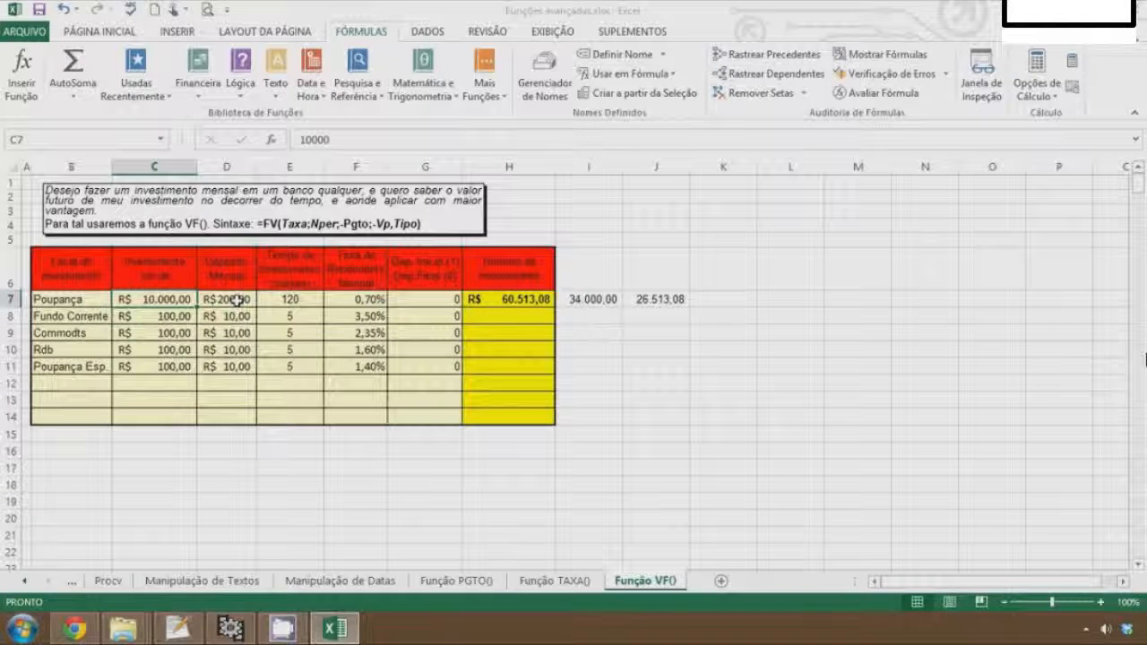
pyautogui.moveTo(263, 169); pyautogui.dragTo(274, 169)
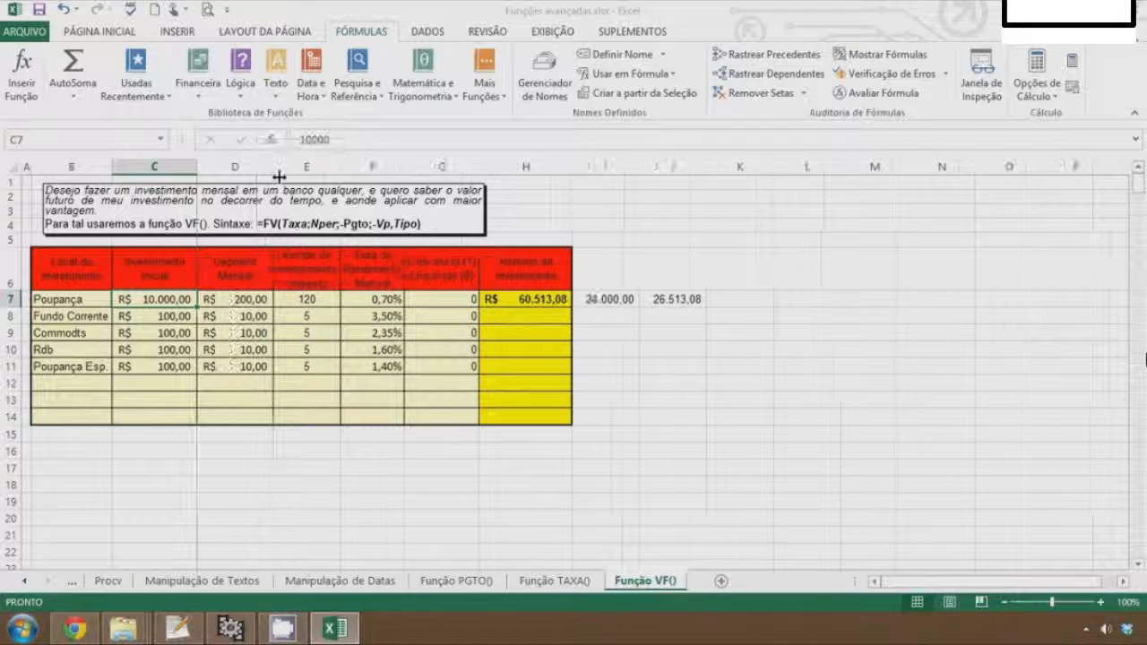
# Set the Poupança monthly deposit in D7 to 800
pyautogui.click(239, 302)
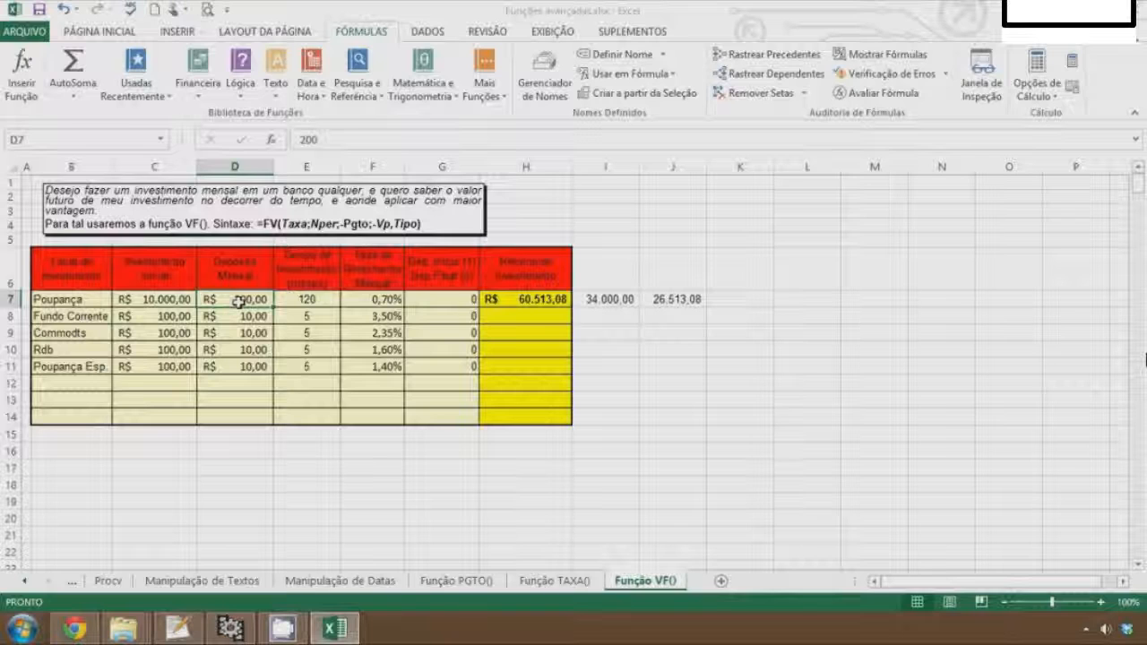
pyautogui.write('800')
pyautogui.press('Return')
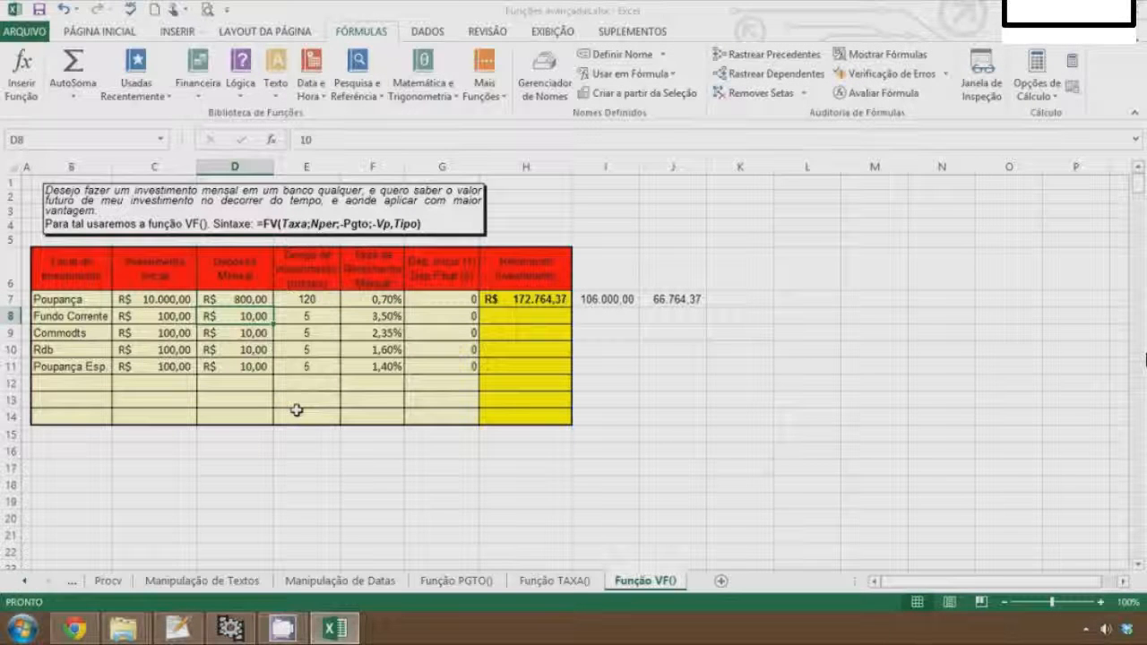
# Set the Poupança investment term in E7 to 240 months
pyautogui.press('Up')
pyautogui.press('Right')
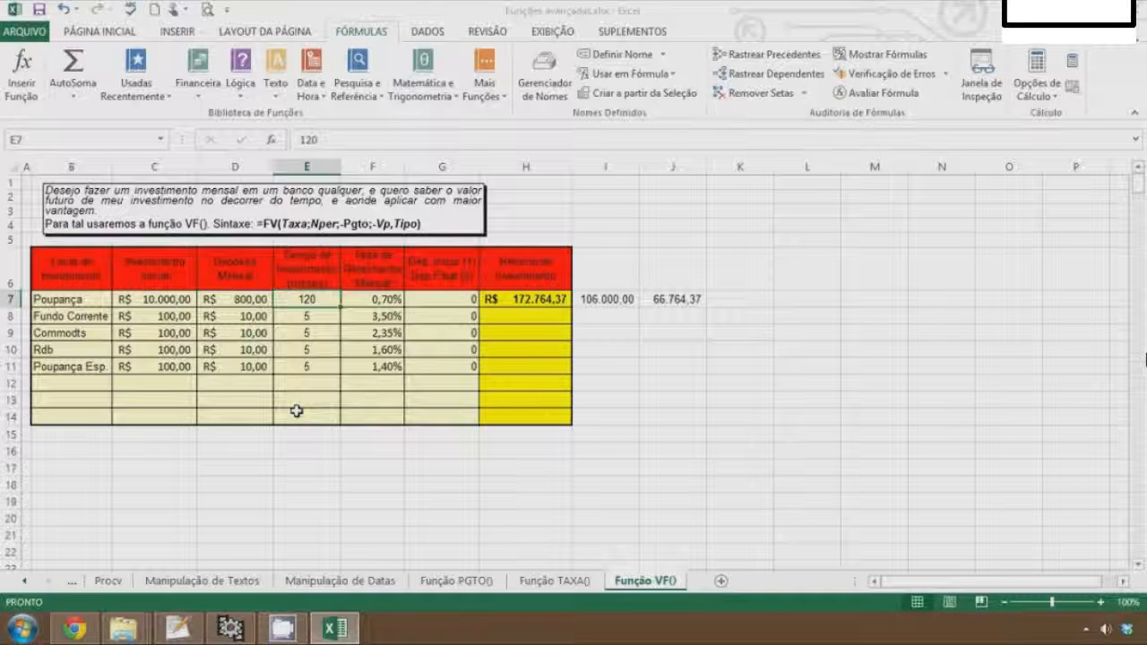
pyautogui.write('240')
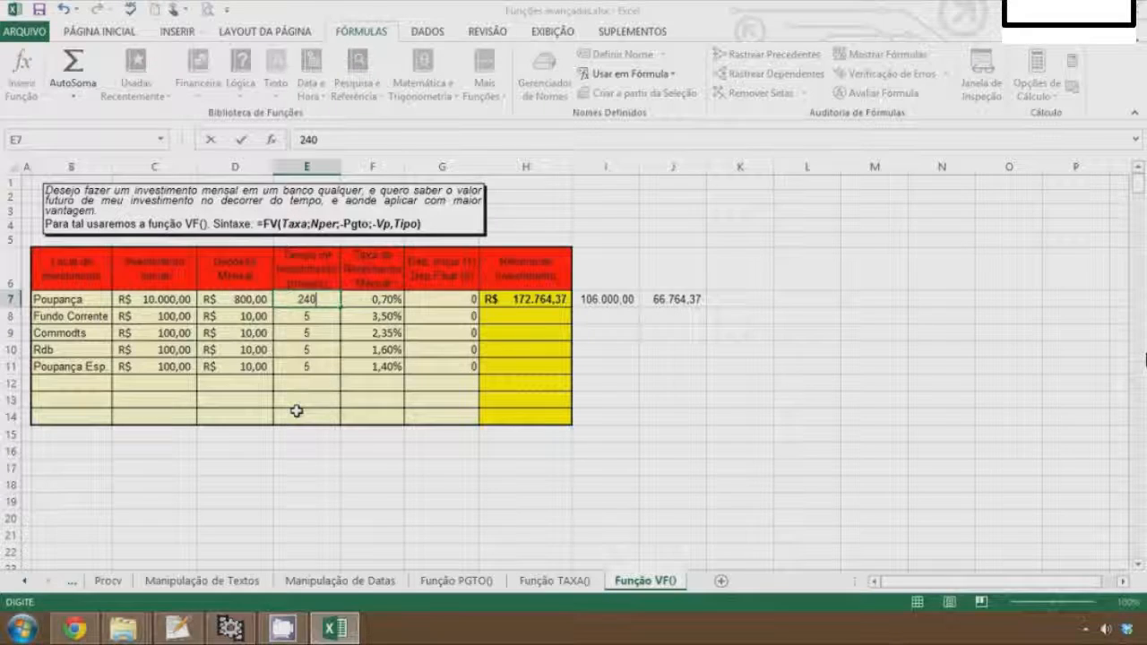
pyautogui.press('Return')
# Review the formulas in I7 and J7 for total invested and earnings
pyautogui.press('Up')
pyautogui.press('Right')
pyautogui.press('Right')
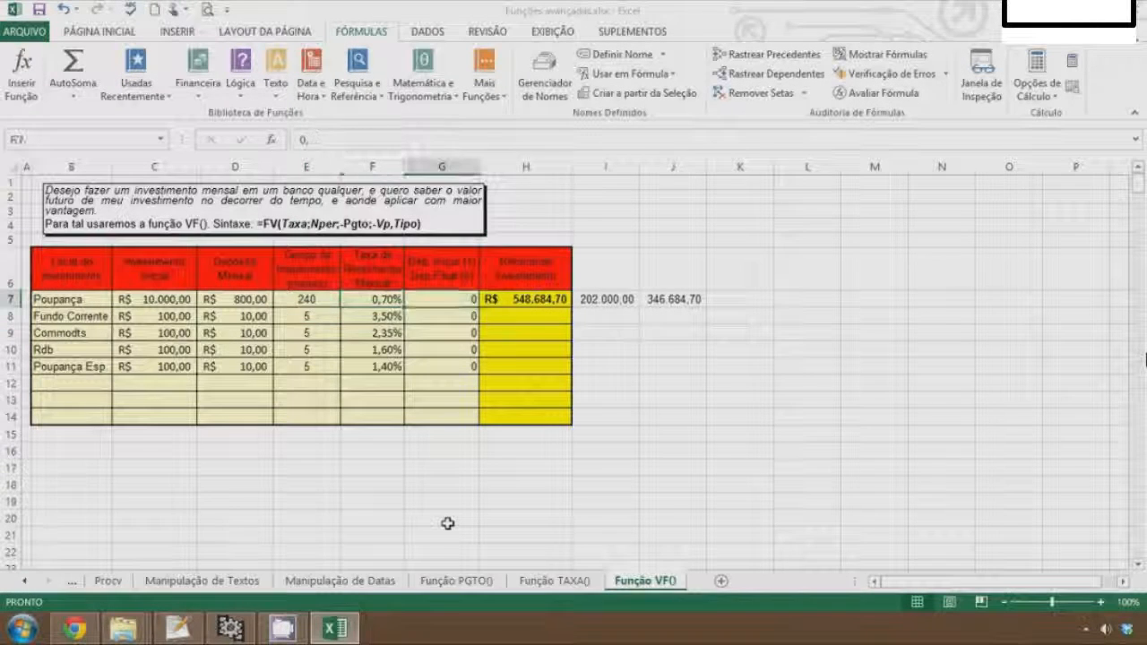
pyautogui.press('Right')
pyautogui.press('Right')
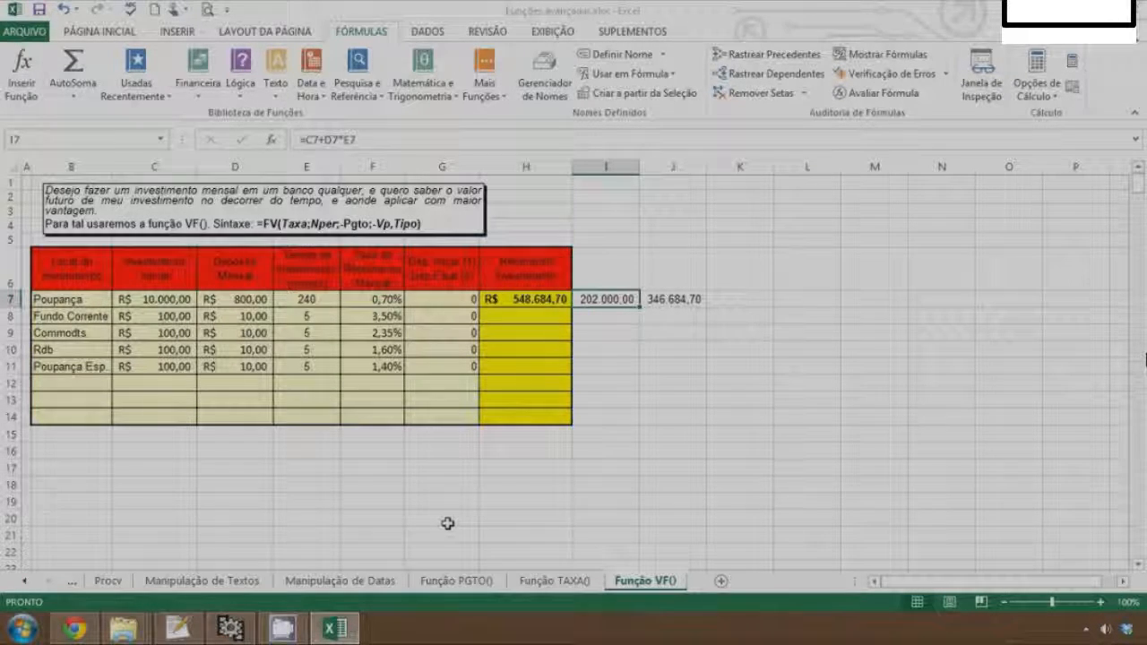
pyautogui.press('Right')
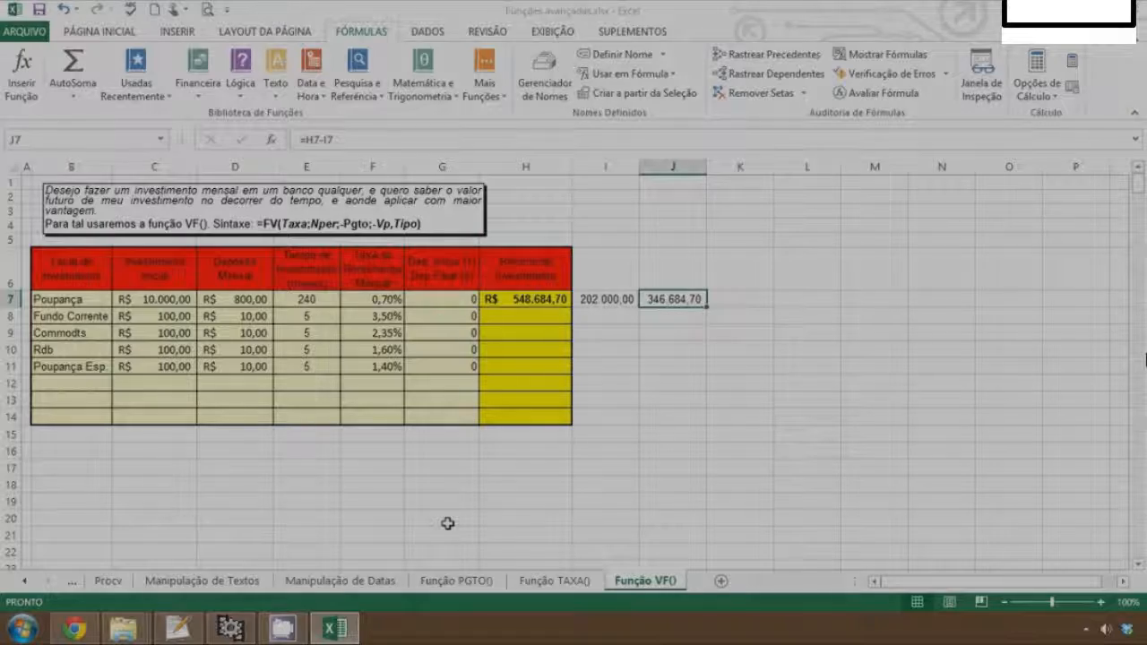
pyautogui.press('Left')
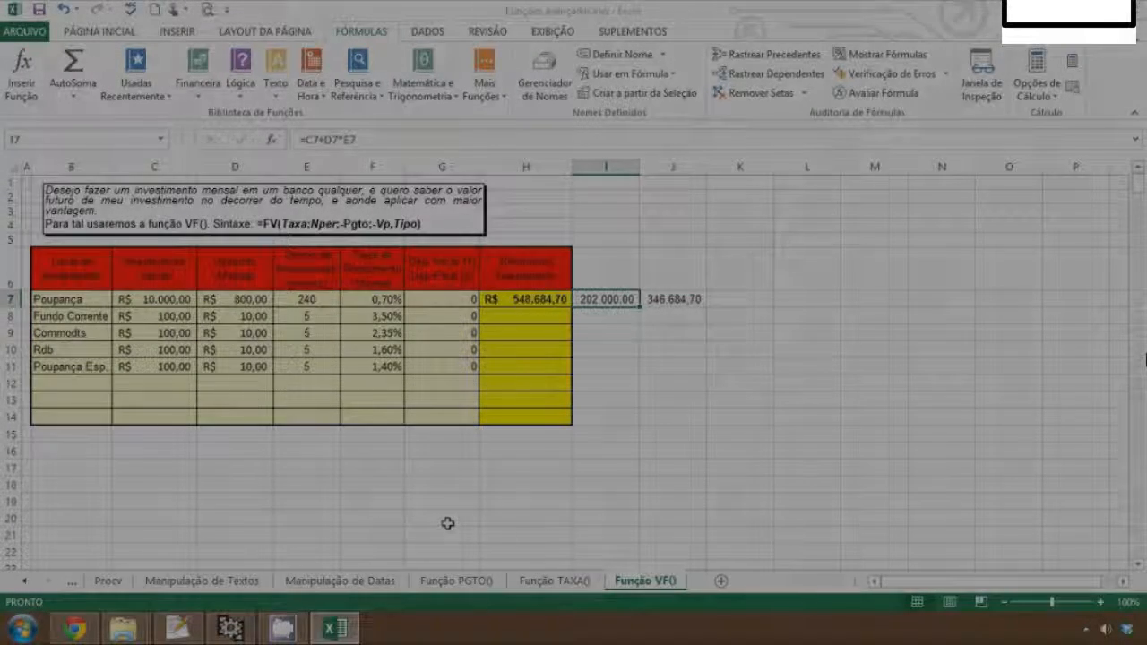
pyautogui.press('Right')
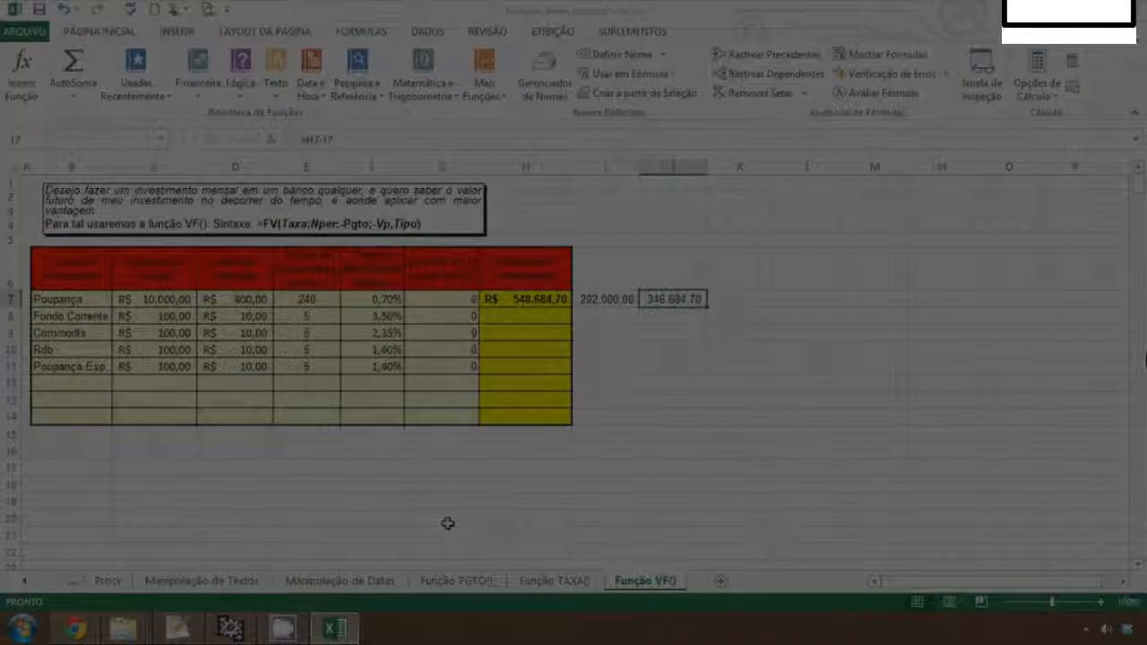
# Copy the VF formula from H7 down to H8:H11 for the other investments
pyautogui.click(550, 303)
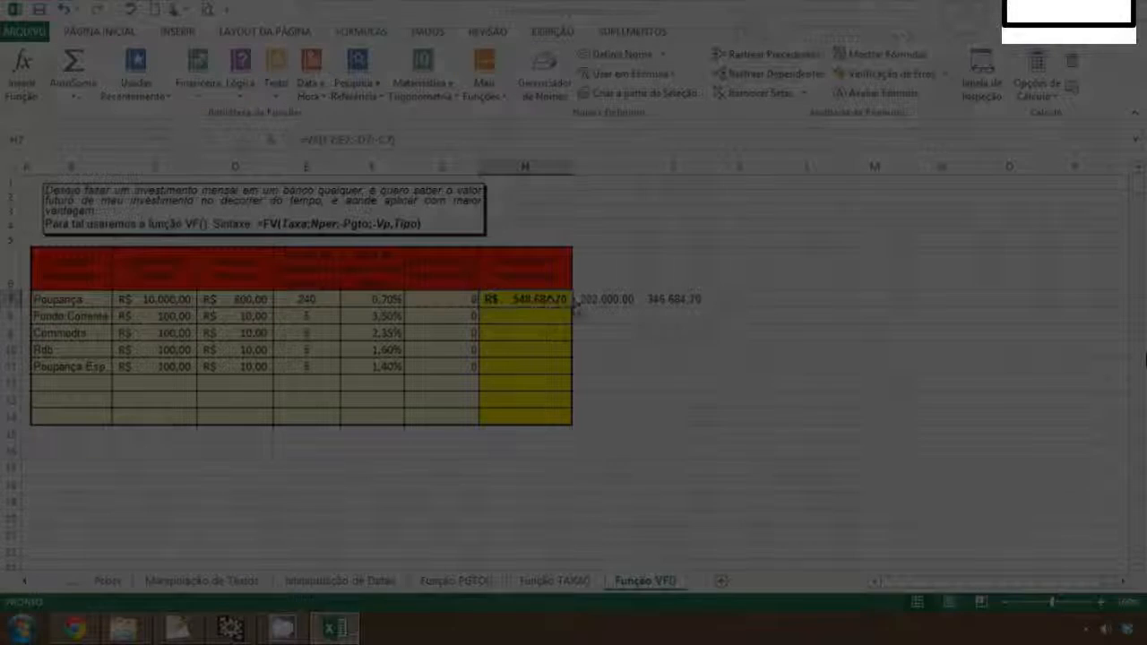
pyautogui.moveTo(570, 306); pyautogui.dragTo(556, 375)
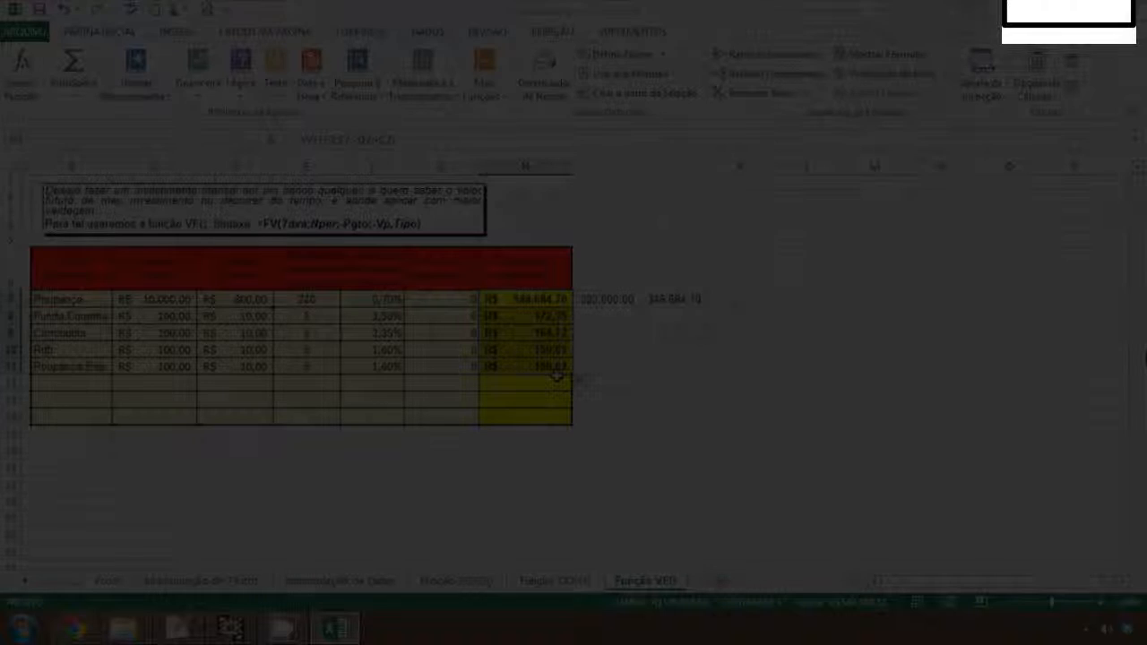